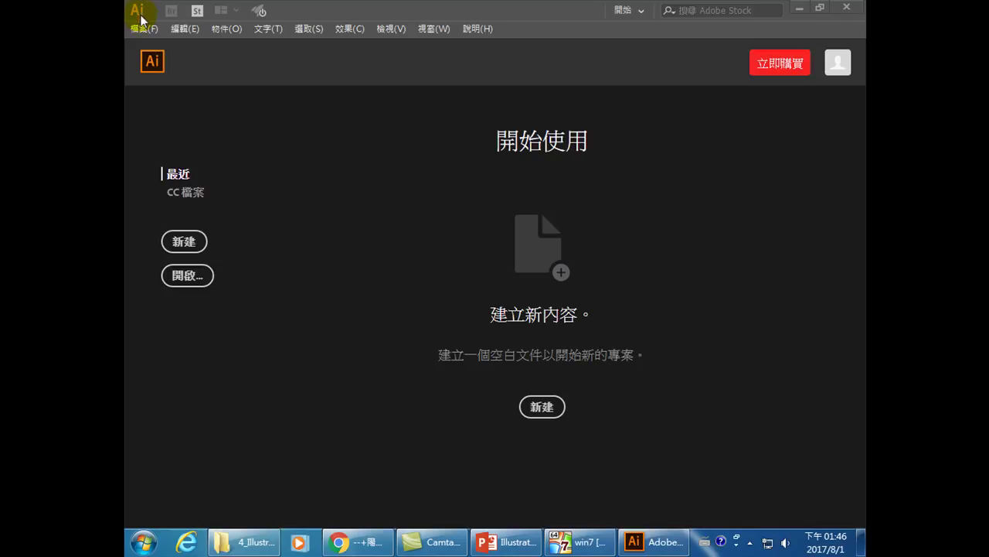
Create a new blank A4 landscape document (297 × 210 mm) from the 線條圖和插圖 presets.
{"action": "left_click", "coordinate": [184, 241]}
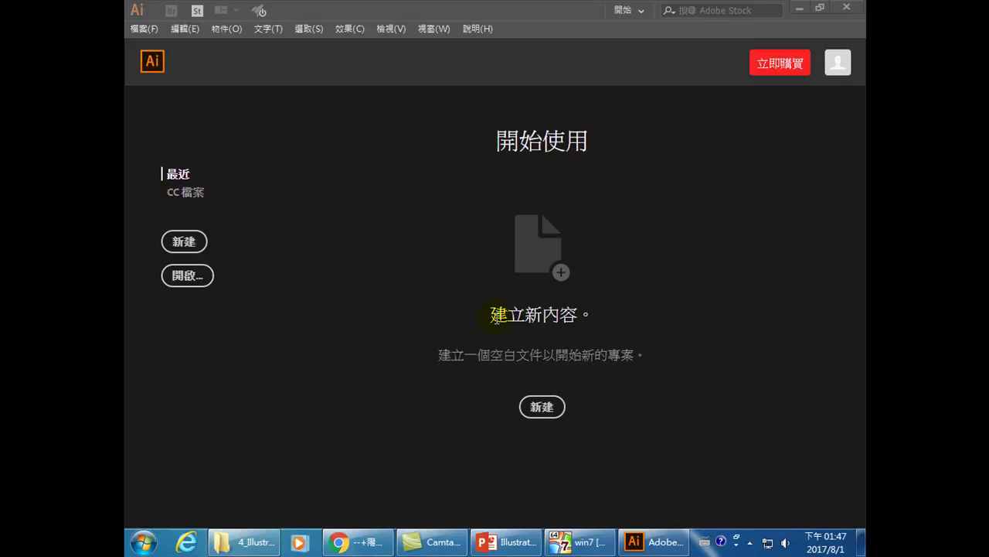
{"action": "left_click", "coordinate": [543, 410]}
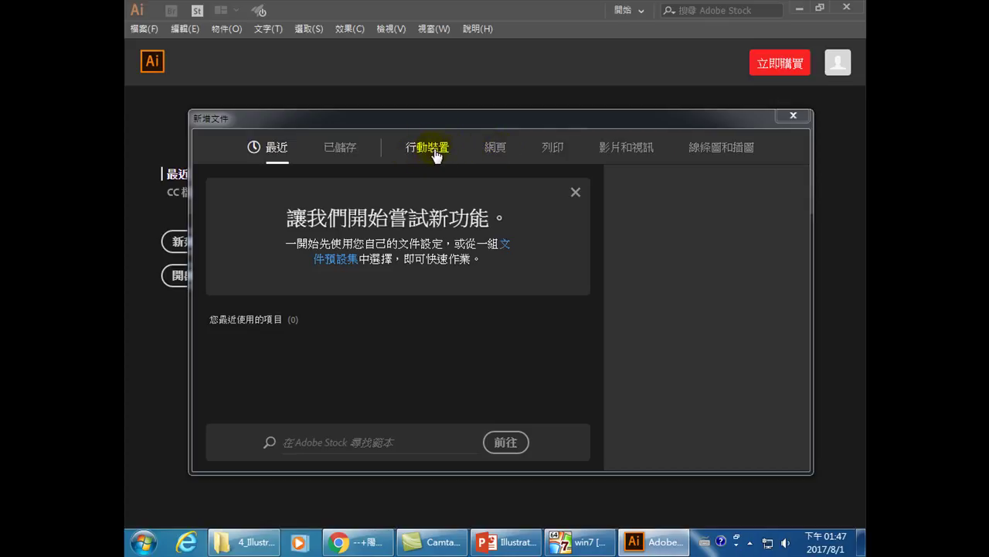
{"action": "left_click", "coordinate": [733, 152]}
{"action": "scroll", "coordinate": [422, 355], "scroll_direction": "down", "scroll_amount": 5}
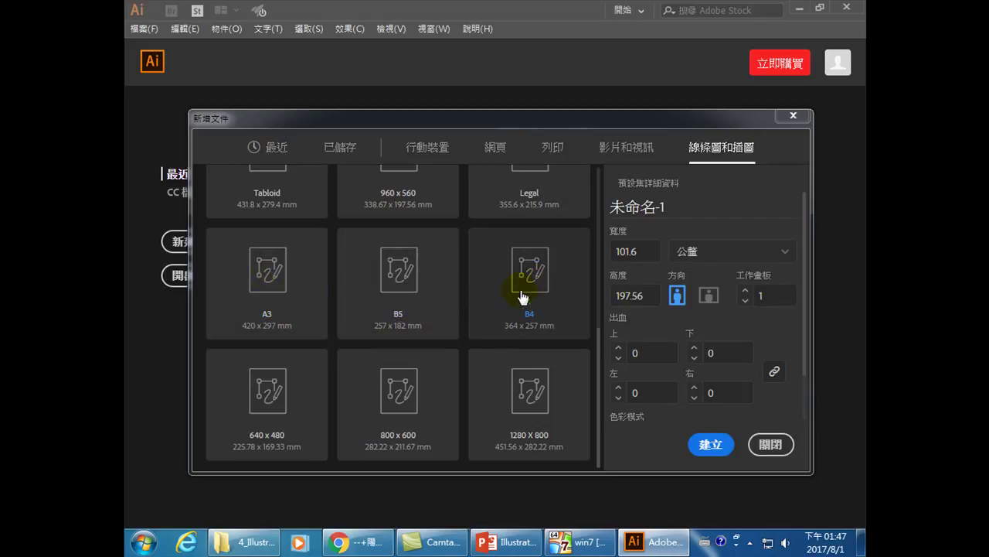
{"action": "scroll", "coordinate": [506, 306], "scroll_direction": "up", "scroll_amount": 5}
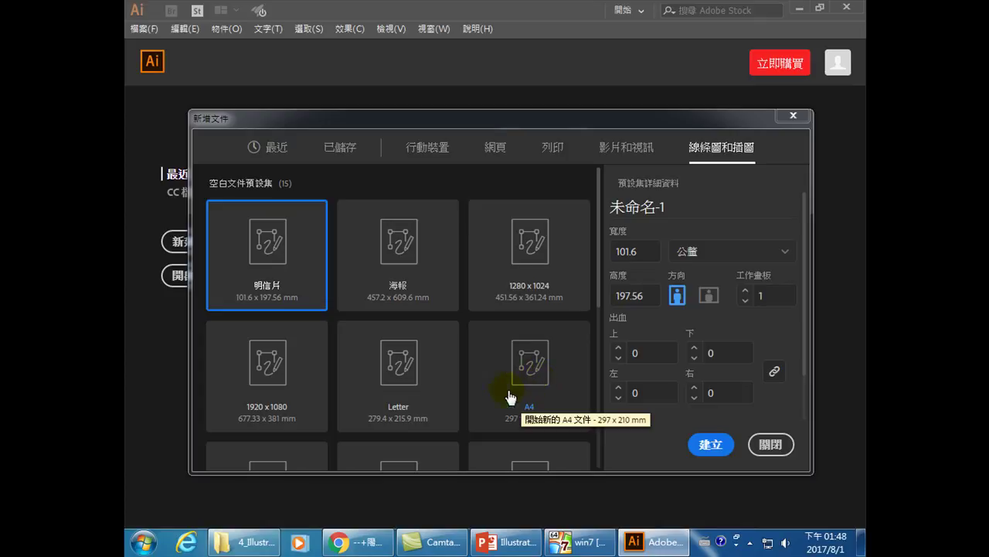
{"action": "left_click", "coordinate": [532, 374]}
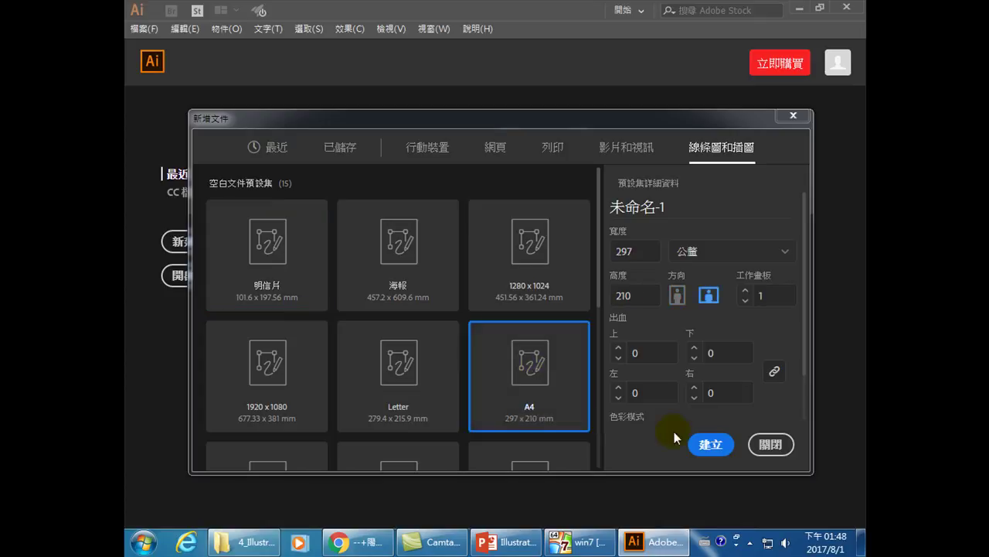
{"action": "left_click", "coordinate": [705, 443]}
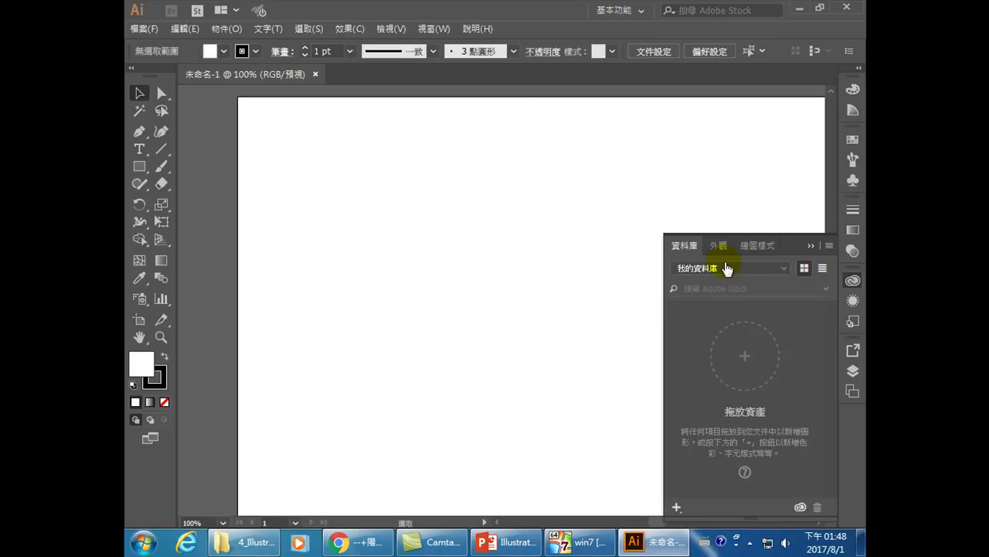
Collapse the Libraries panel off the canvas, then bring the Chrome course announcement forward.
{"action": "left_click", "coordinate": [811, 246]}
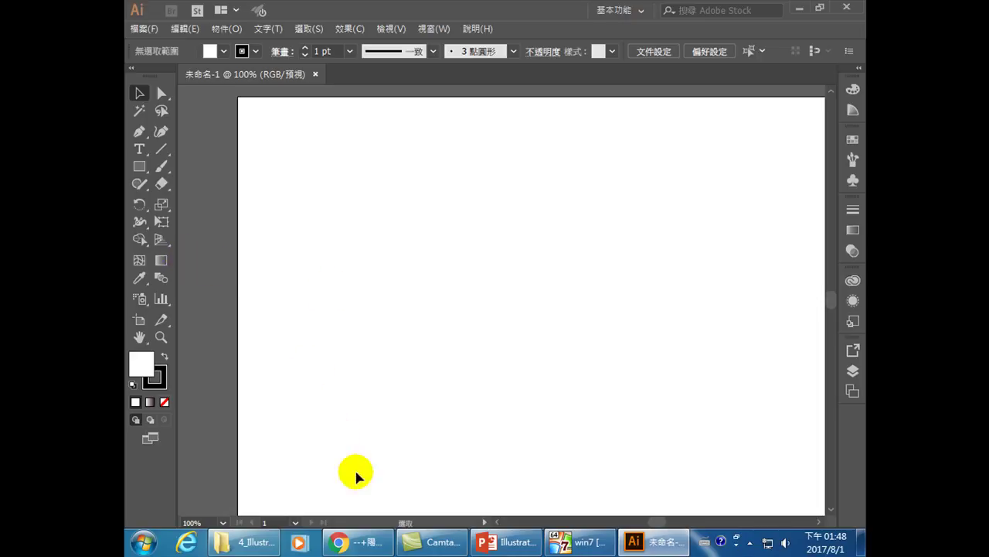
{"action": "mouse_move", "coordinate": [370, 544]}
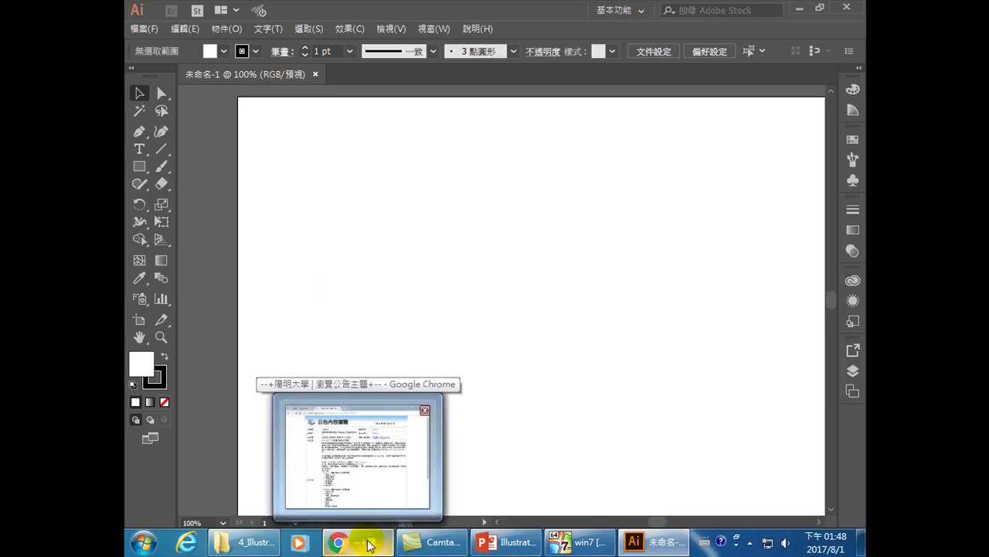
{"action": "left_click", "coordinate": [370, 543]}
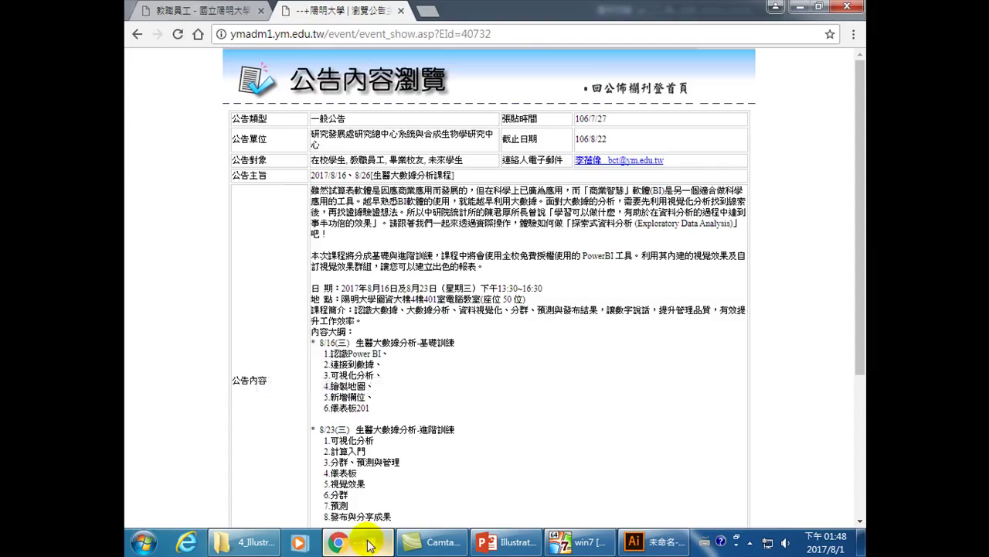
Open 上課範例 from the course folder to show the yellow NYMU T-shirt artwork.
{"action": "left_click", "coordinate": [252, 543]}
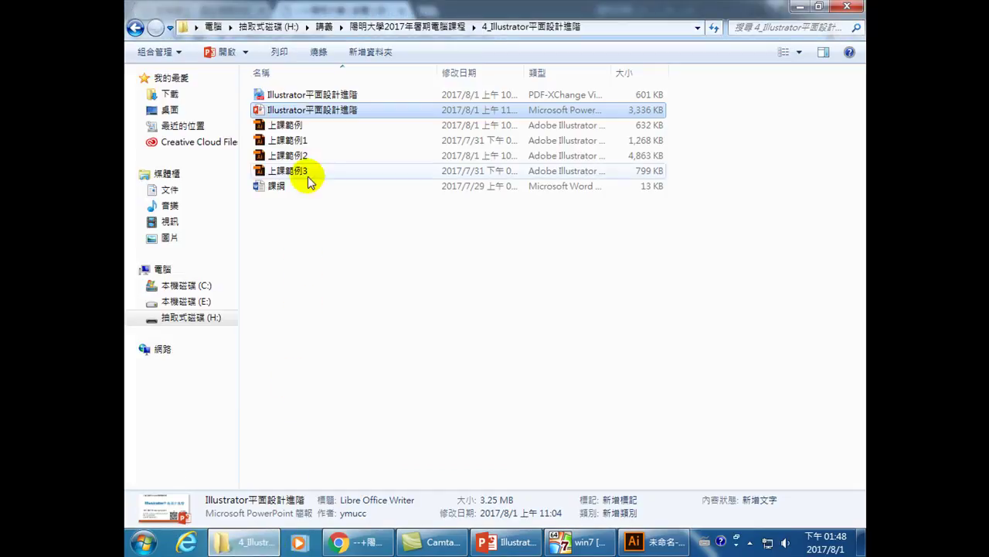
{"action": "double_click", "coordinate": [286, 126]}
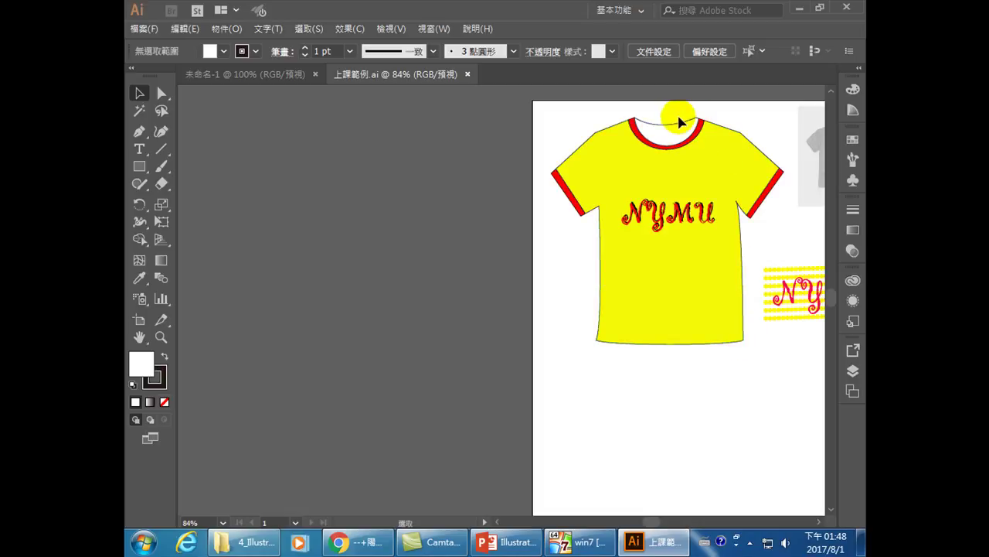
Scroll across the yellow NYMU T-shirt example, then return to the course folder window.
{"action": "left_click_drag", "start_coordinate": [640, 122], "coordinate": [597, 136]}
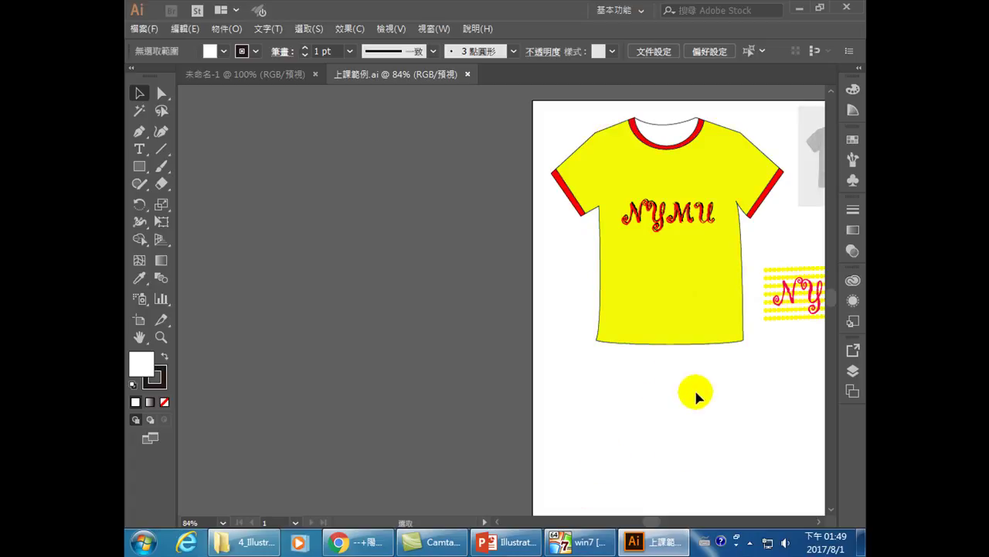
{"action": "left_click", "coordinate": [819, 522]}
{"action": "left_click", "coordinate": [819, 522]}
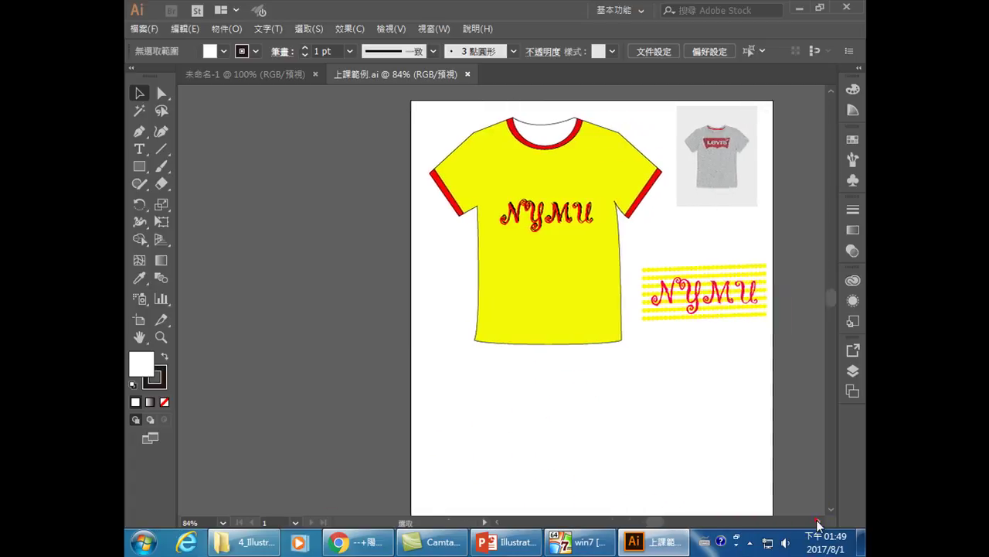
{"action": "left_click", "coordinate": [249, 545]}
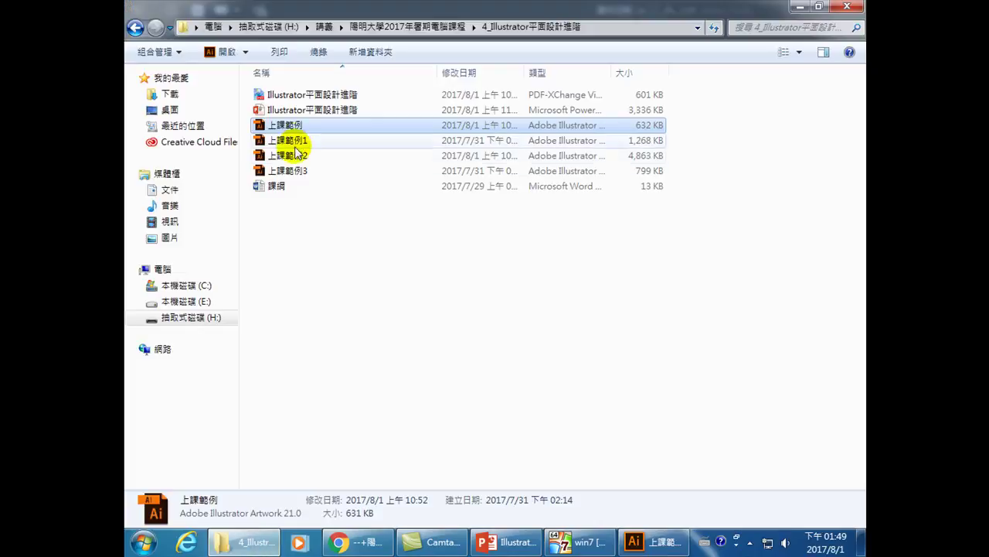
Open 上課範例1 with the flag and palm tree, then return to the course folder.
{"action": "double_click", "coordinate": [294, 139]}
{"action": "scroll", "coordinate": [524, 255], "scroll_direction": "down", "scroll_amount": 1}
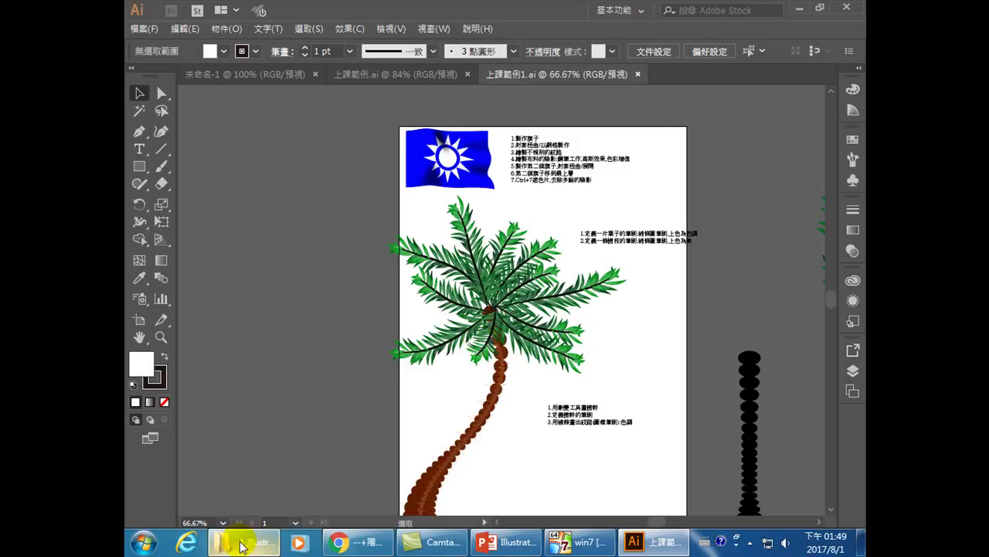
{"action": "mouse_move", "coordinate": [241, 542]}
{"action": "left_click", "coordinate": [286, 425]}
Open 上課範例2 and scroll through its box, bowl, apples, juice labels and wine glass.
{"action": "double_click", "coordinate": [286, 155]}
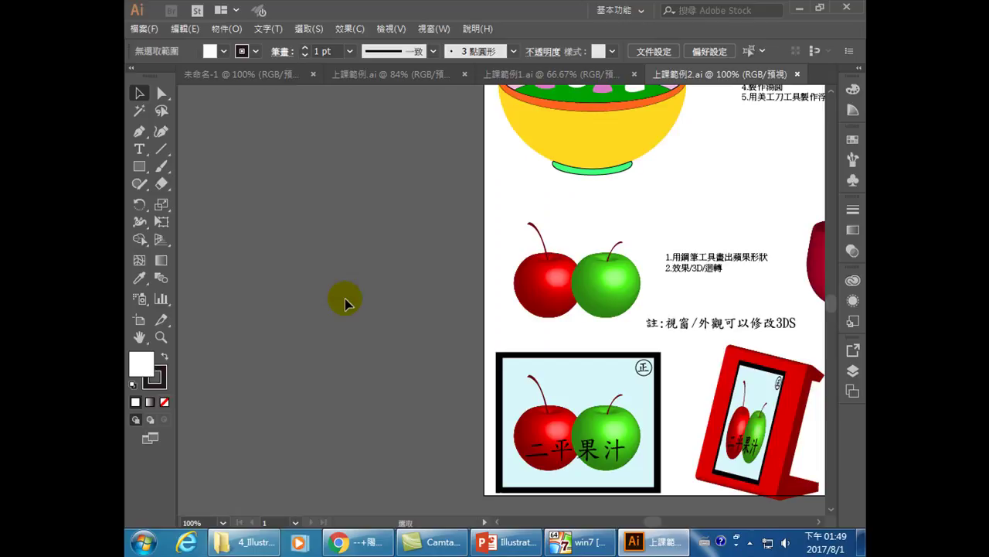
{"action": "scroll", "coordinate": [471, 332], "scroll_direction": "up", "scroll_amount": 5}
{"action": "scroll", "coordinate": [501, 301], "scroll_direction": "up", "scroll_amount": 3}
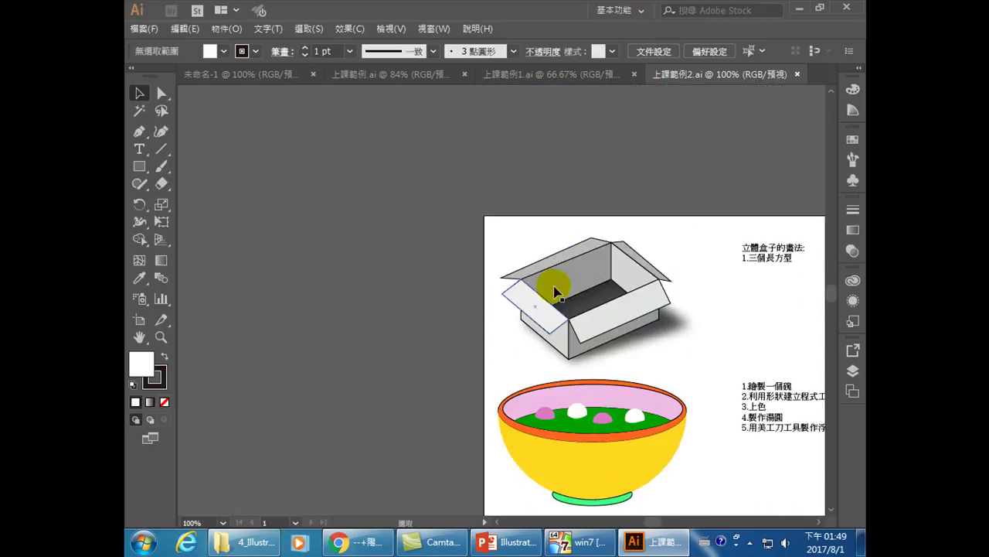
{"action": "scroll", "coordinate": [624, 283], "scroll_direction": "down", "scroll_amount": 1}
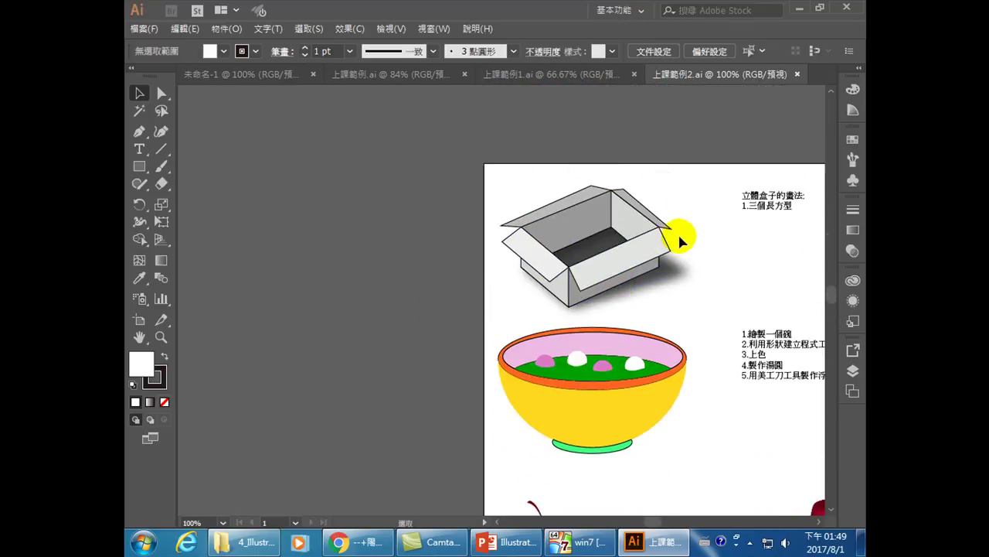
{"action": "scroll", "coordinate": [665, 255], "scroll_direction": "down", "scroll_amount": 2}
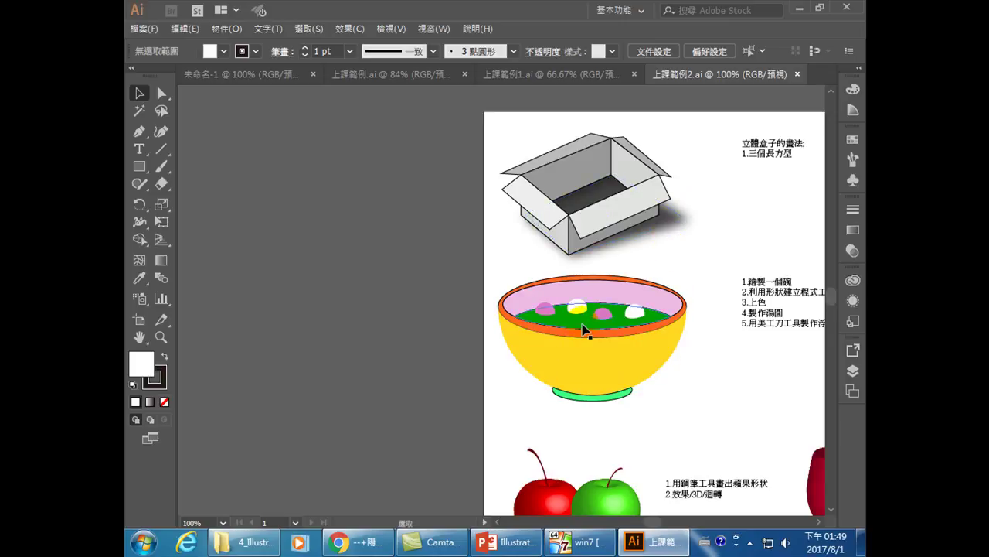
{"action": "scroll", "coordinate": [590, 338], "scroll_direction": "down", "scroll_amount": 5}
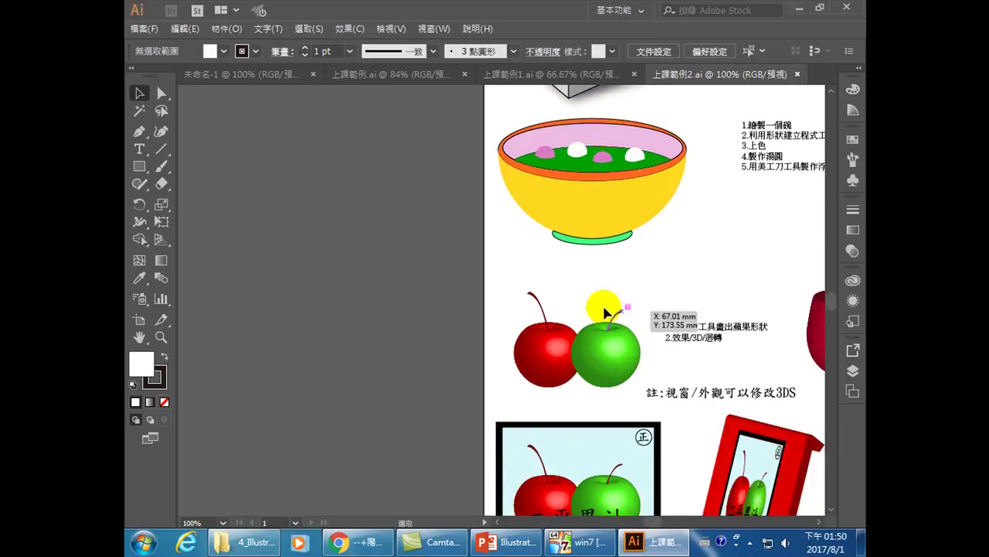
{"action": "scroll", "coordinate": [610, 342], "scroll_direction": "down", "scroll_amount": 2}
{"action": "scroll", "coordinate": [785, 356], "scroll_direction": "down", "scroll_amount": 2}
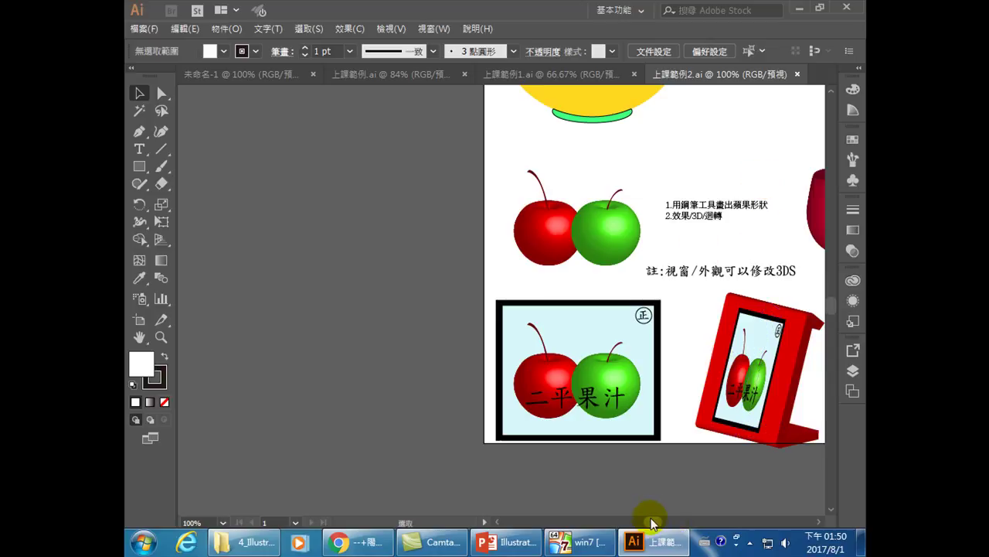
Go back to the course folder and open the 上課範例3 banana example.
{"action": "left_click_drag", "start_coordinate": [652, 524], "coordinate": [655, 523]}
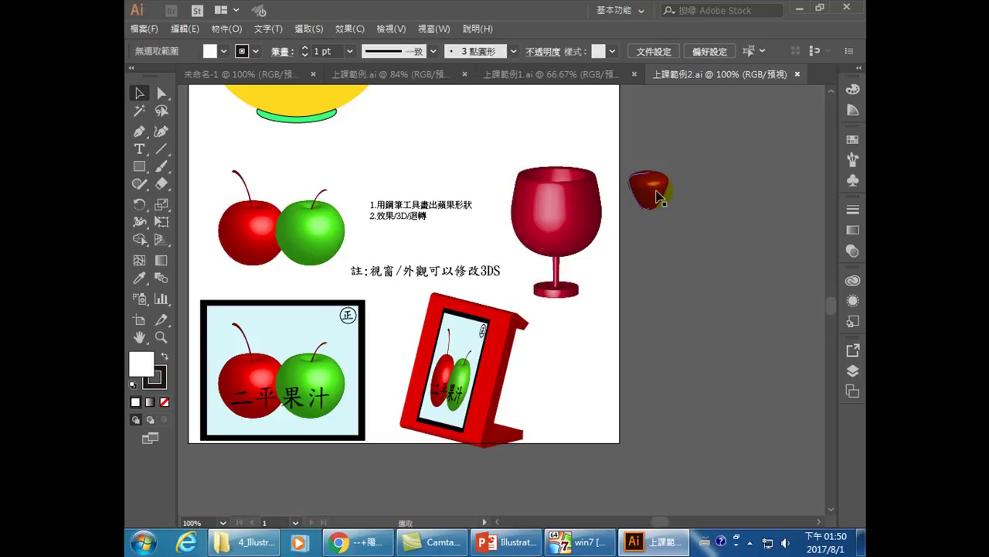
{"action": "left_click", "coordinate": [253, 539]}
{"action": "double_click", "coordinate": [278, 170]}
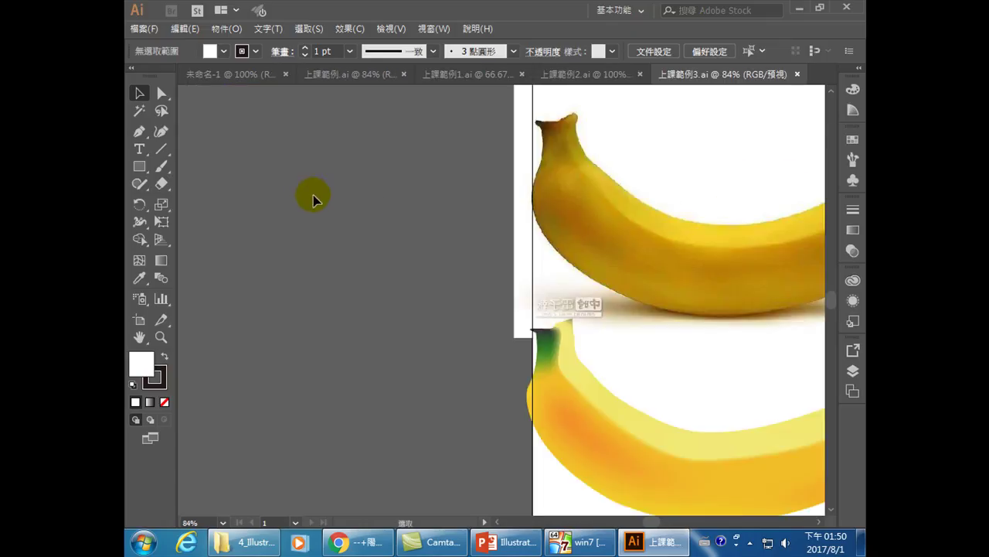
Scroll the 上課範例3 canvas to view the realistic and flat banana illustrations.
{"action": "scroll", "coordinate": [587, 330], "scroll_direction": "down", "scroll_amount": 2}
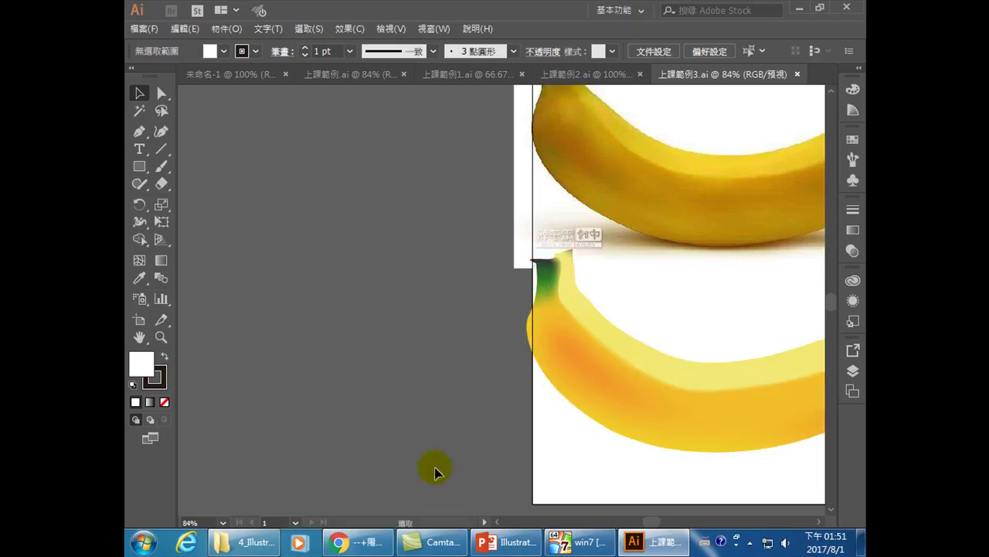
Minimize Illustrator and search Google for 衣服 in Chrome.
{"action": "mouse_move", "coordinate": [486, 543]}
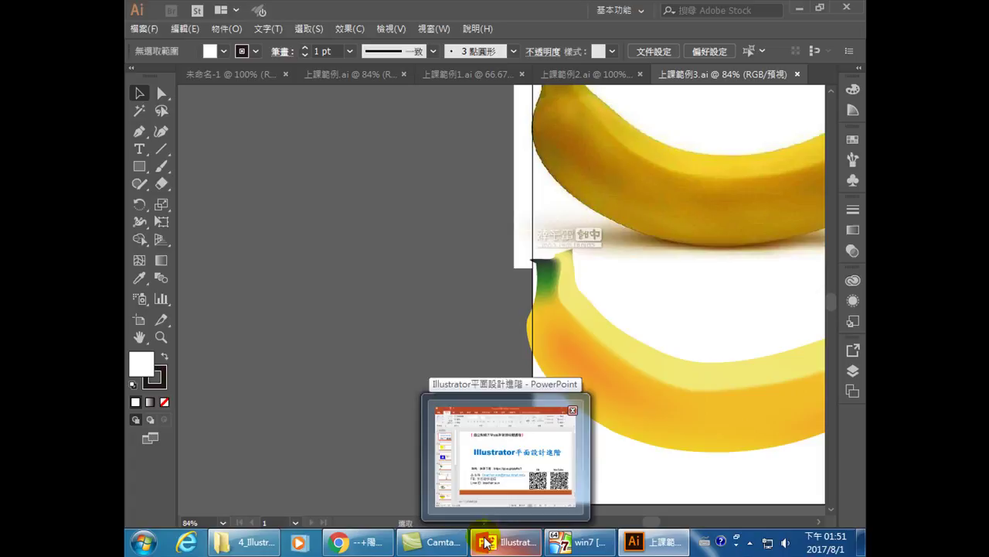
{"action": "left_click", "coordinate": [667, 541]}
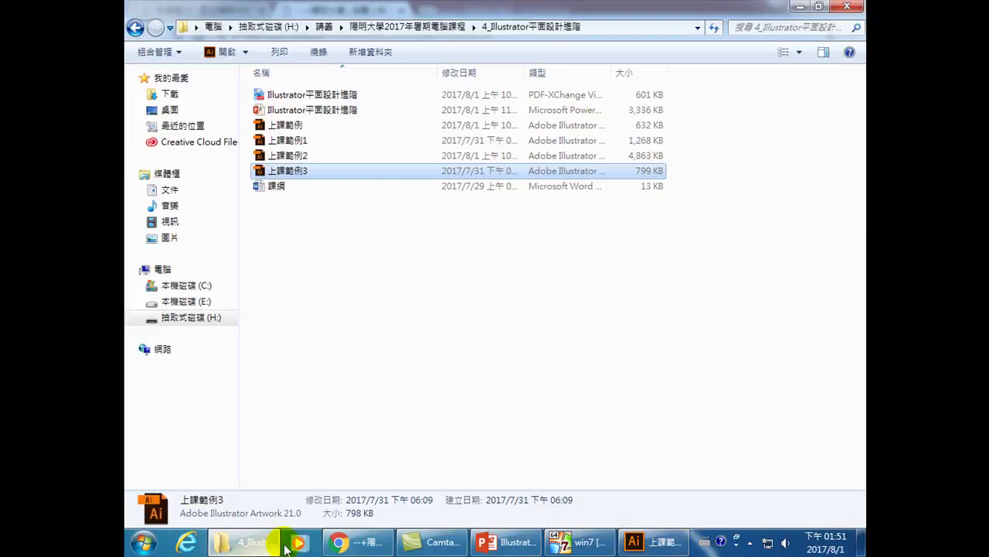
{"action": "left_click", "coordinate": [365, 541]}
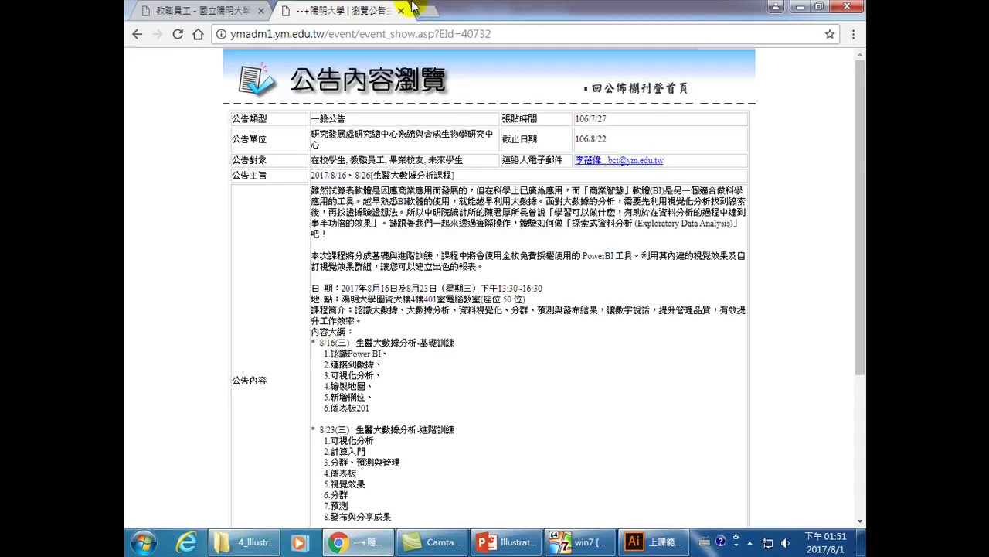
{"action": "left_click", "coordinate": [392, 34]}
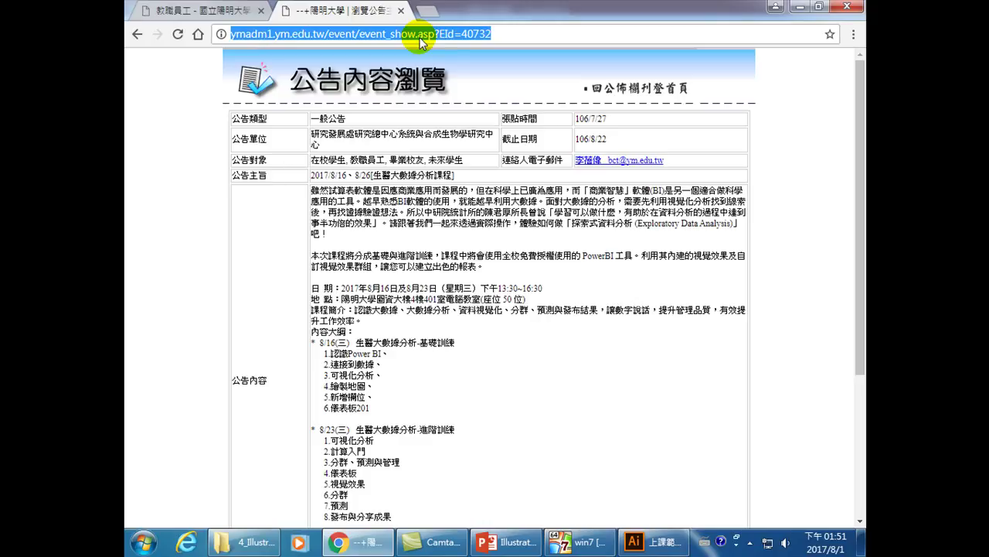
{"action": "type", "text": "衣服"}
{"action": "key", "text": "Return"}
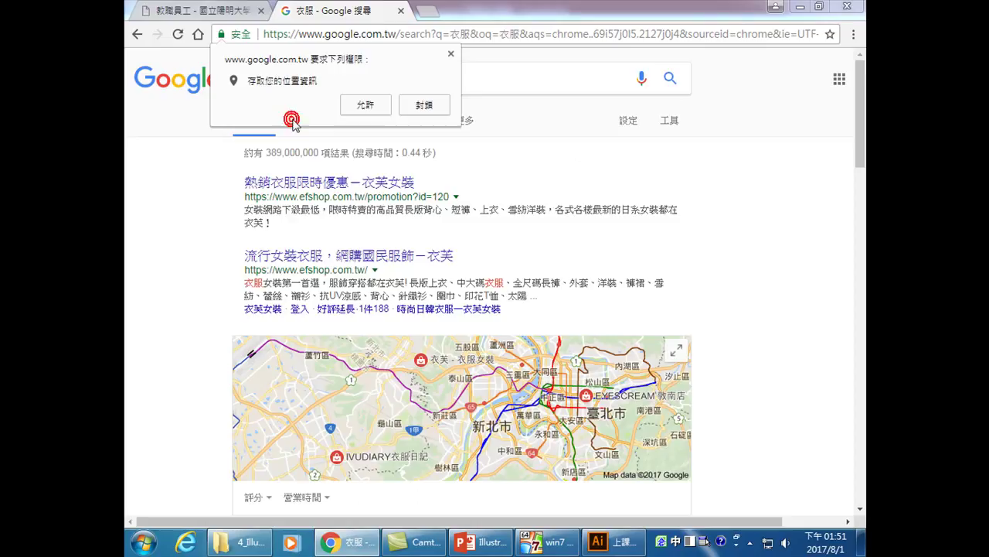
Dismiss the location prompt, browse 衣服 image results, and preview the plain white T-shirt outline.
{"action": "left_click", "coordinate": [451, 55]}
{"action": "left_click", "coordinate": [296, 120]}
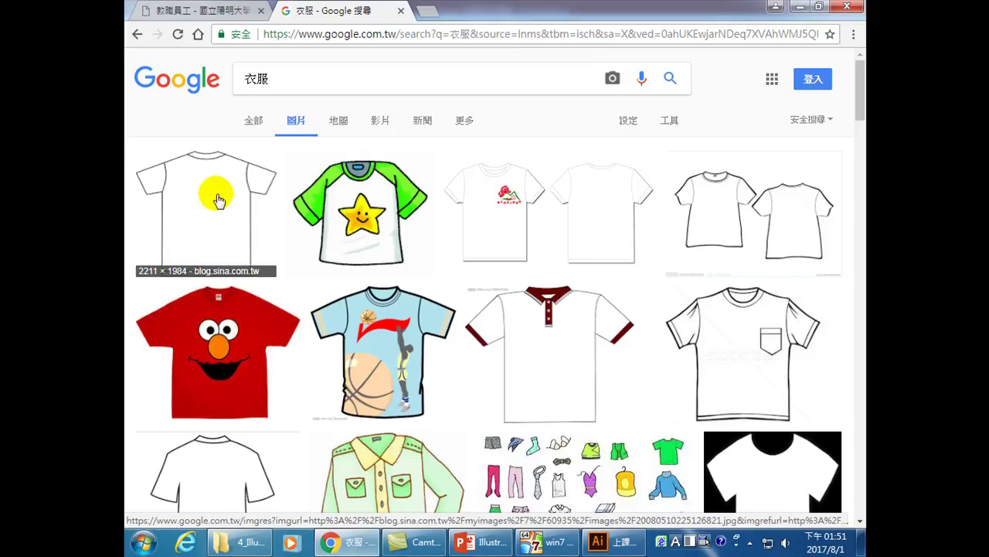
{"action": "scroll", "coordinate": [221, 214], "scroll_direction": "down", "scroll_amount": 4}
{"action": "scroll", "coordinate": [285, 278], "scroll_direction": "down", "scroll_amount": 10}
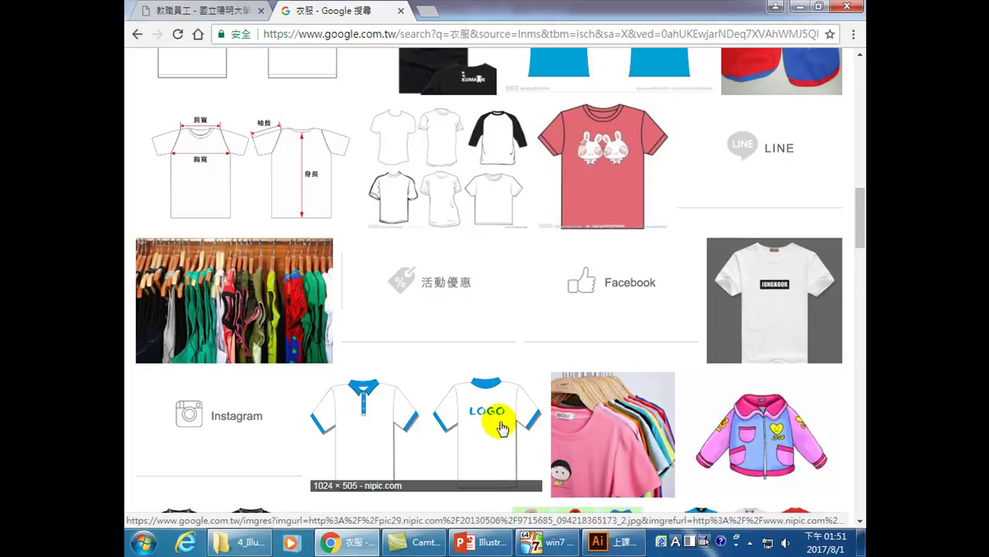
{"action": "scroll", "coordinate": [489, 416], "scroll_direction": "up", "scroll_amount": 15}
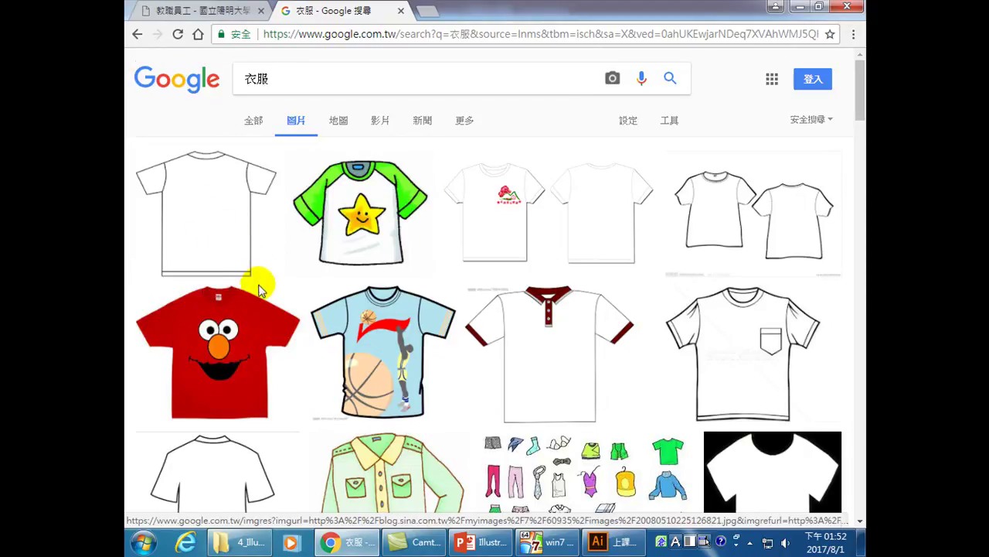
{"action": "scroll", "coordinate": [260, 285], "scroll_direction": "down", "scroll_amount": 2}
{"action": "scroll", "coordinate": [262, 289], "scroll_direction": "up", "scroll_amount": 2}
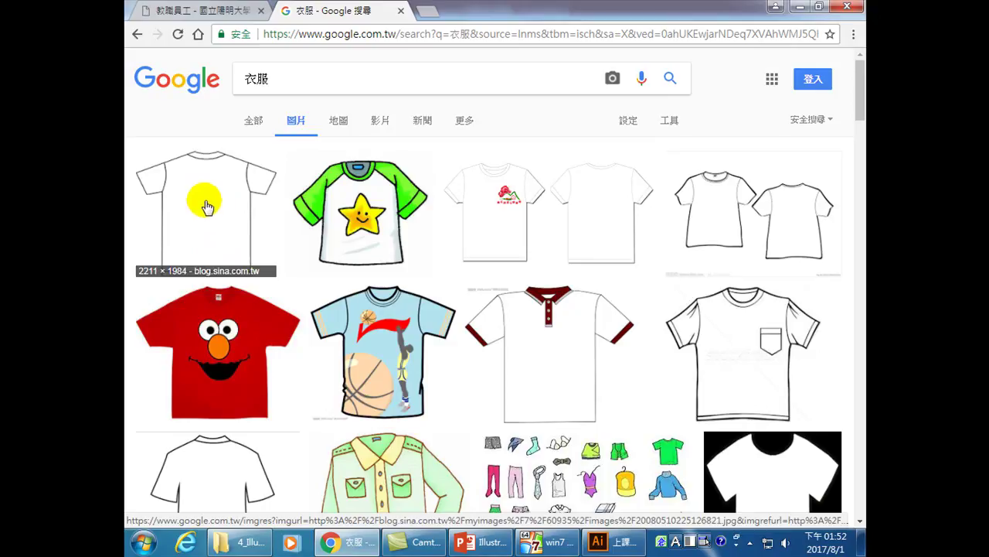
{"action": "left_click", "coordinate": [205, 205]}
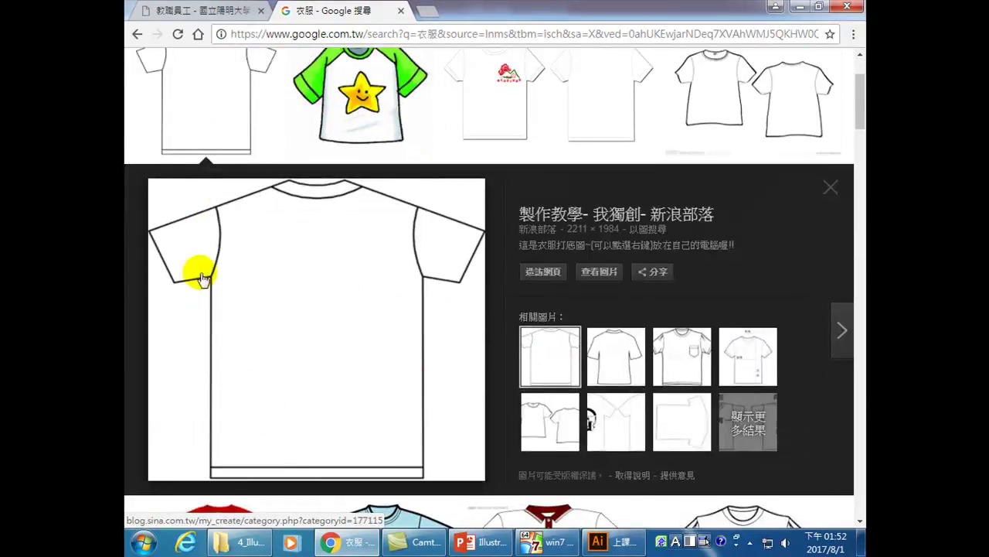
Save the white T-shirt picture as 20080510225126821.jpg in Documents, then return to Illustrator.
{"action": "right_click", "coordinate": [302, 302]}
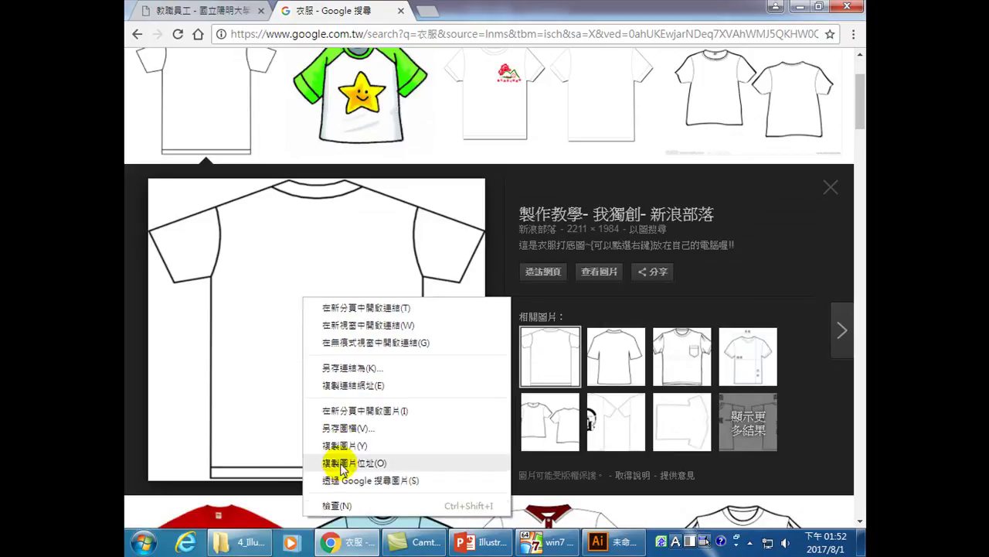
{"action": "left_click", "coordinate": [345, 428]}
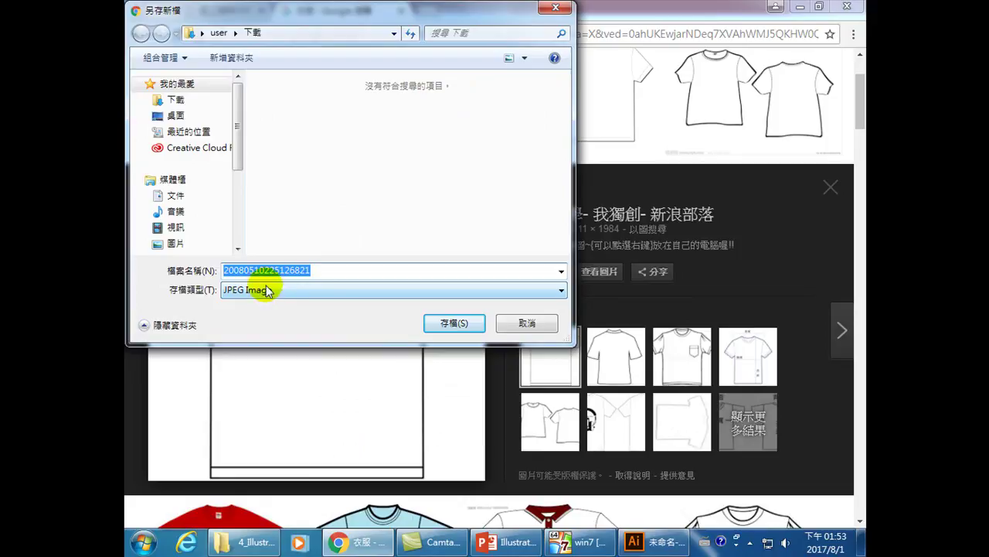
{"action": "scroll", "coordinate": [239, 128], "scroll_direction": "down", "scroll_amount": 2}
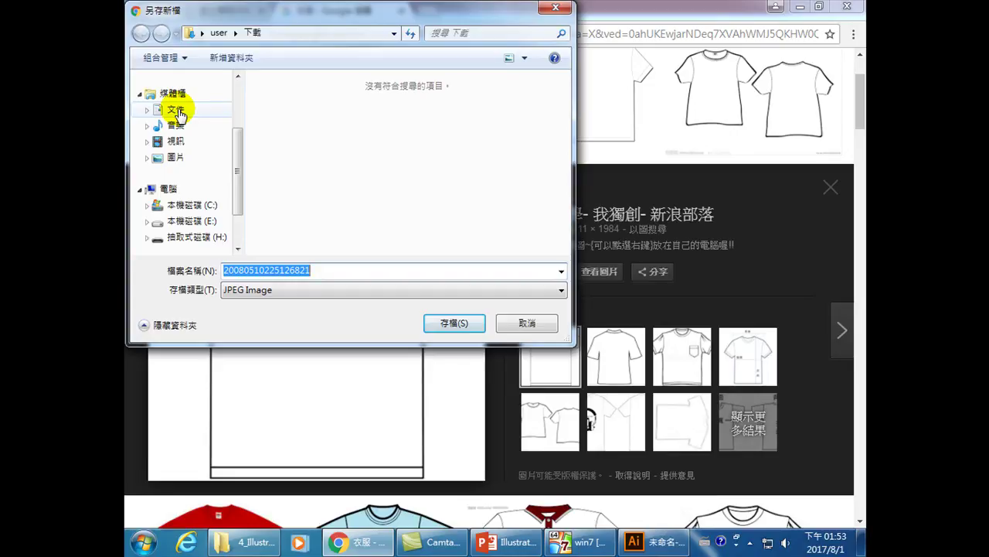
{"action": "left_click", "coordinate": [175, 110]}
{"action": "left_click", "coordinate": [444, 323]}
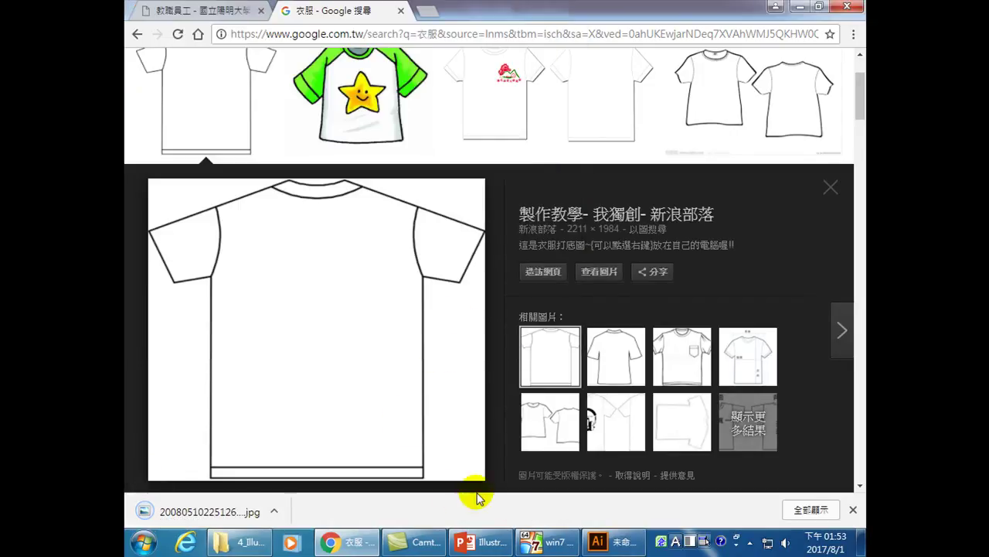
{"action": "left_click", "coordinate": [611, 544]}
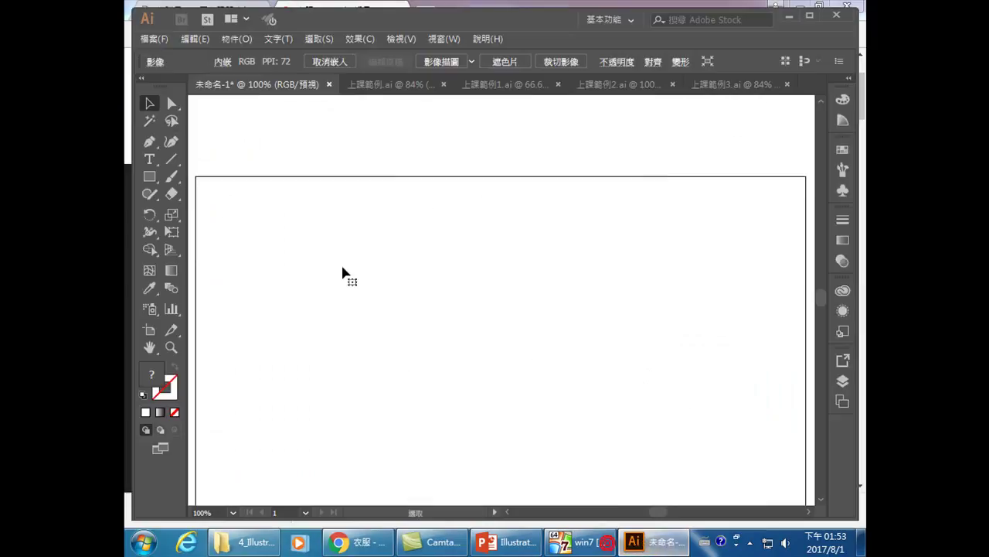
Place 20080510225126821.jpg from the Documents folder onto the artboard using 檔案 > 置入.
{"action": "left_click", "coordinate": [157, 39]}
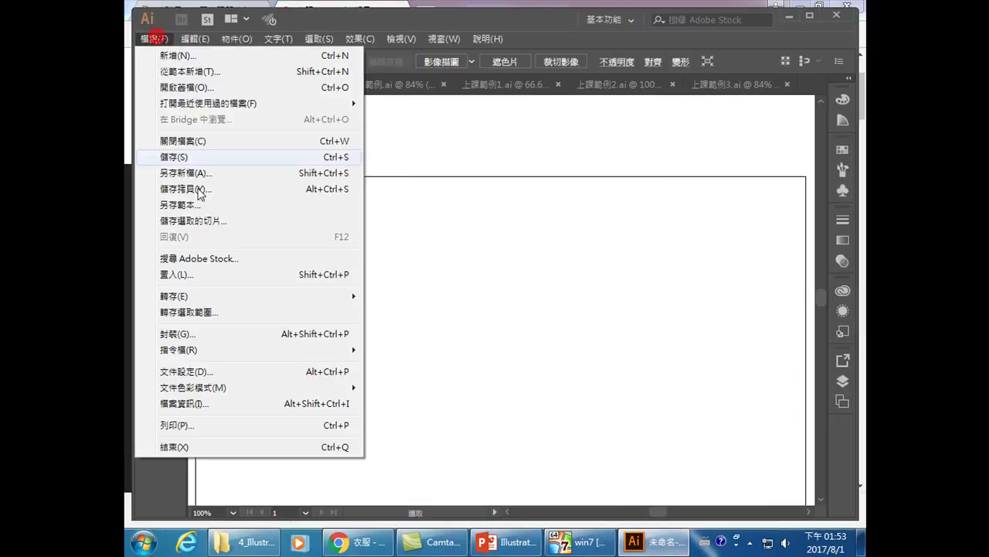
{"action": "left_click", "coordinate": [182, 278]}
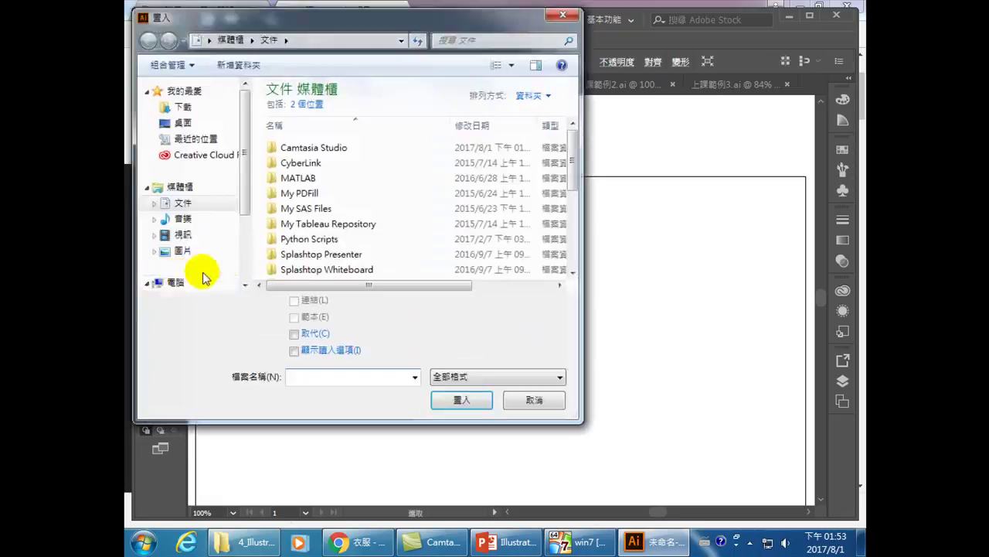
{"action": "left_click", "coordinate": [182, 202]}
{"action": "left_click", "coordinate": [299, 210]}
{"action": "scroll", "coordinate": [299, 232], "scroll_direction": "down", "scroll_amount": 5}
{"action": "scroll", "coordinate": [298, 236], "scroll_direction": "up", "scroll_amount": 5}
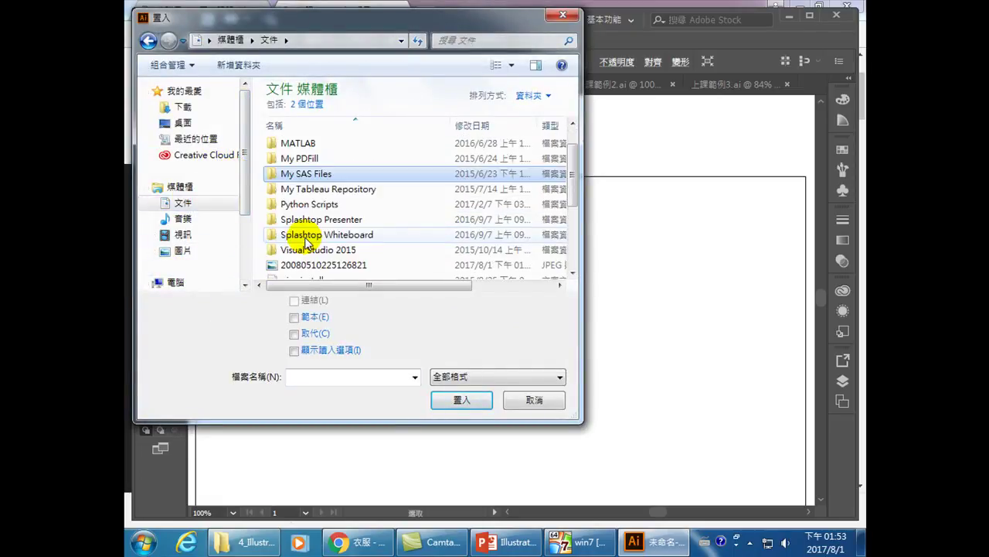
{"action": "left_click", "coordinate": [301, 265]}
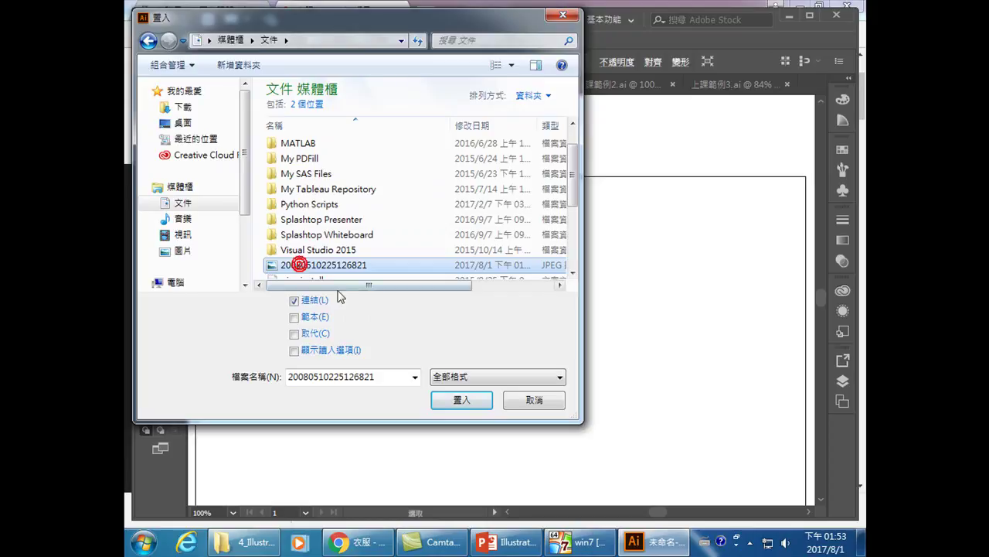
{"action": "left_click", "coordinate": [459, 400]}
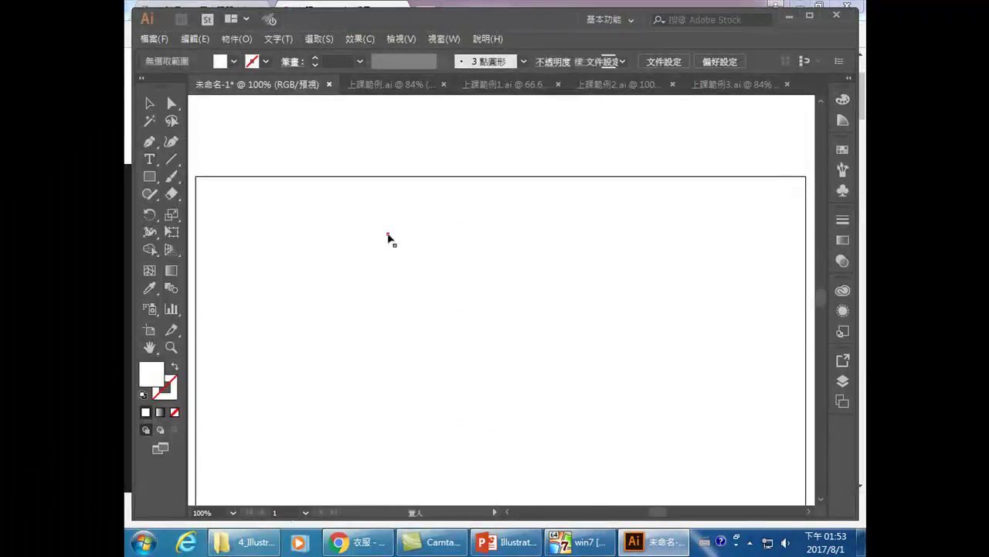
{"action": "left_click", "coordinate": [388, 234]}
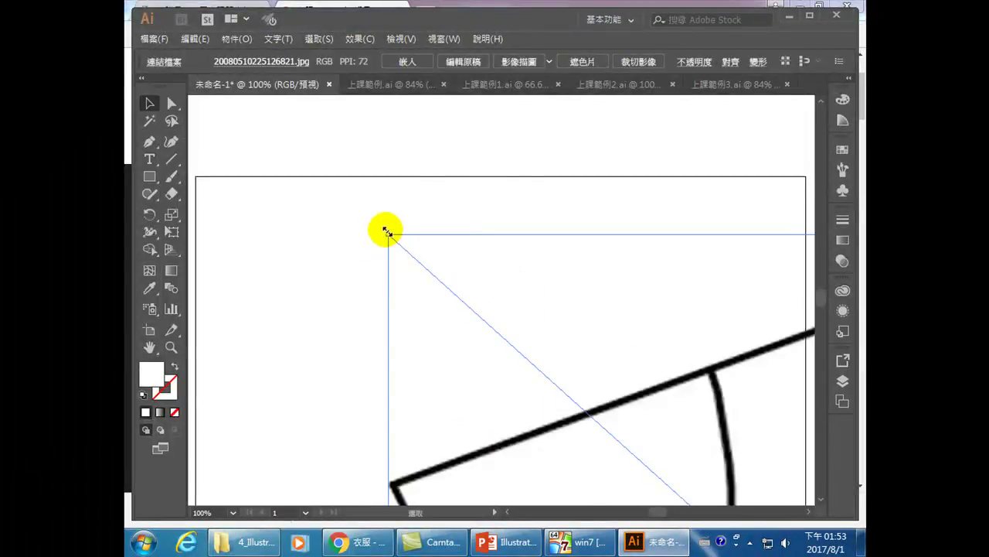
Shrink the placed T-shirt image and move it toward the artboard's top-left.
{"action": "left_click_drag", "start_coordinate": [387, 231], "coordinate": [591, 417]}
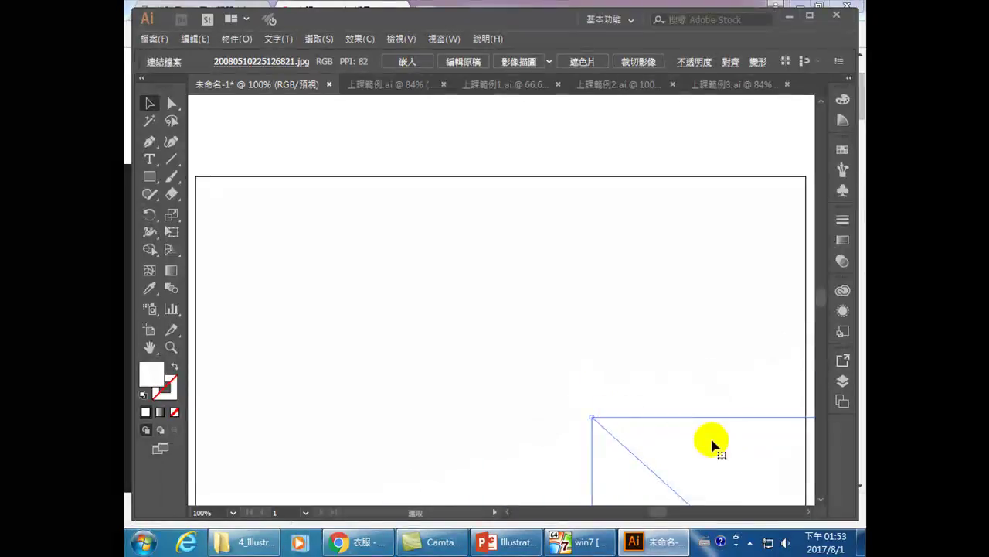
{"action": "left_click_drag", "start_coordinate": [731, 421], "coordinate": [355, 155]}
{"action": "left_click_drag", "start_coordinate": [225, 146], "coordinate": [606, 364]}
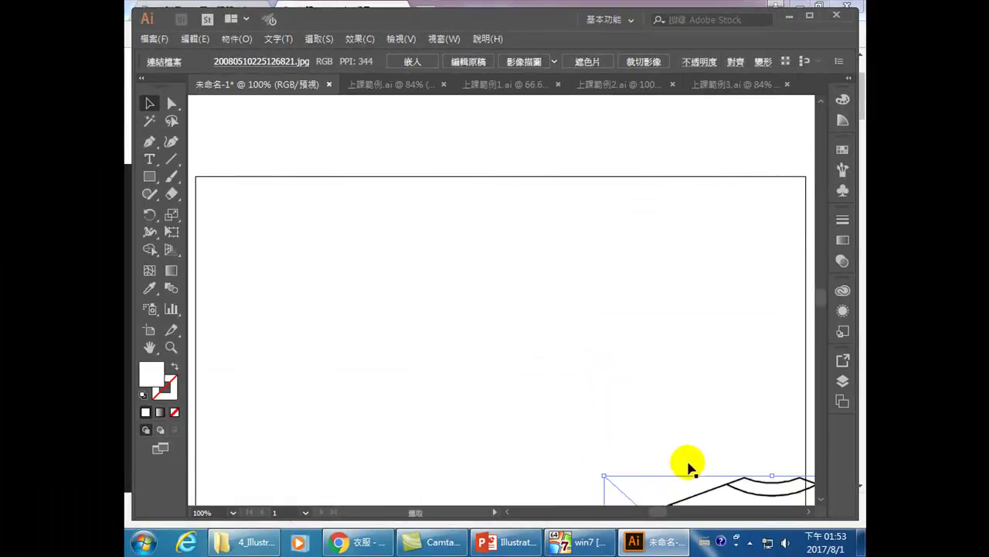
{"action": "left_click_drag", "start_coordinate": [685, 474], "coordinate": [353, 174]}
{"action": "key", "text": "ctrl+minus"}
{"action": "key", "text": "ctrl+minus"}
{"action": "key", "text": "ctrl+minus"}
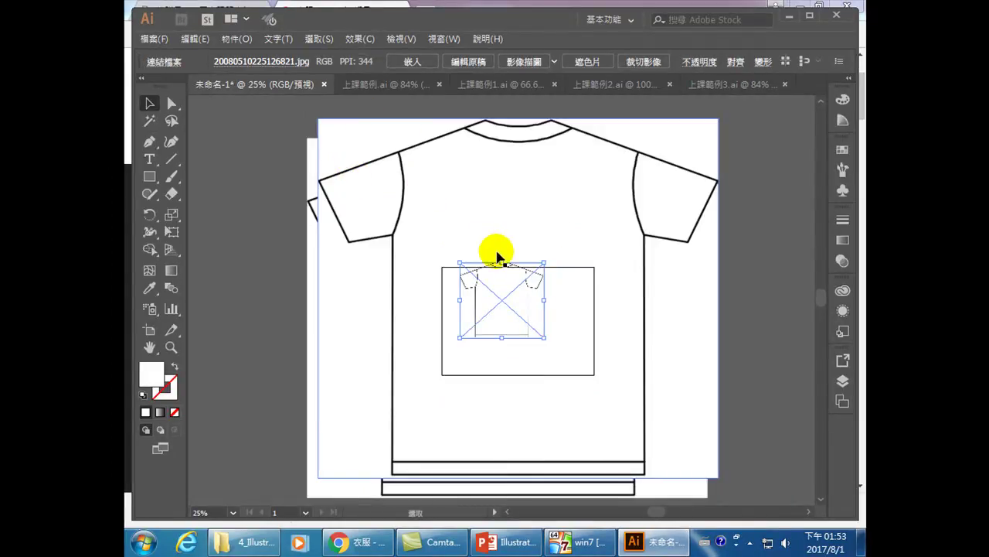
Delete the duplicate shirt copies and scale the remaining image to fit inside the artboard.
{"action": "key", "text": "Delete"}
{"action": "left_click", "coordinate": [526, 187]}
{"action": "key", "text": "Delete"}
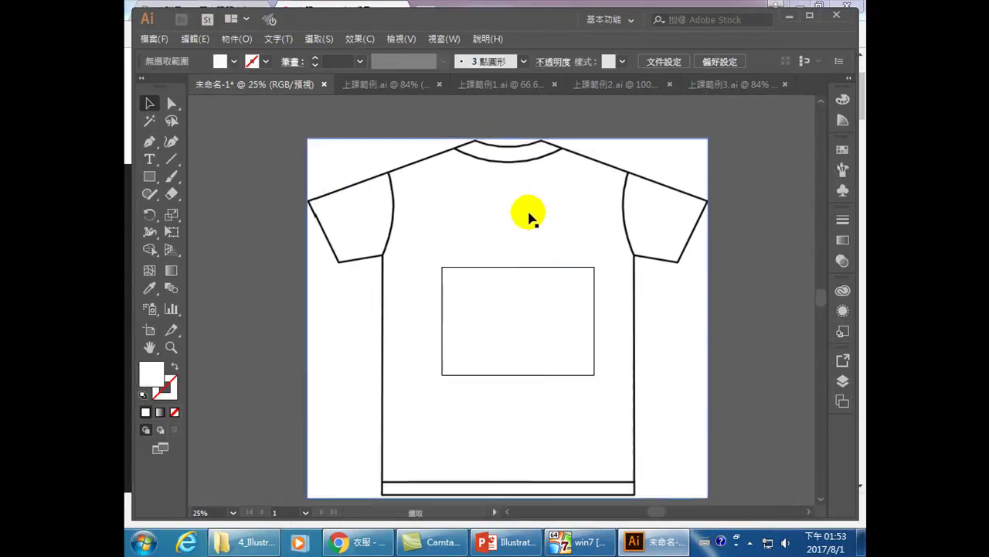
{"action": "left_click", "coordinate": [485, 226]}
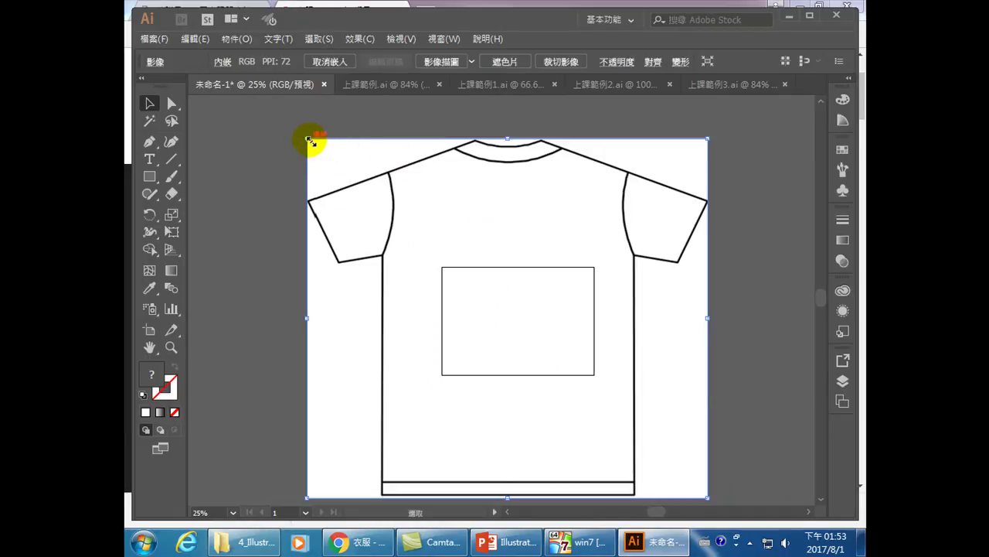
{"action": "left_click_drag", "start_coordinate": [309, 139], "coordinate": [454, 269]}
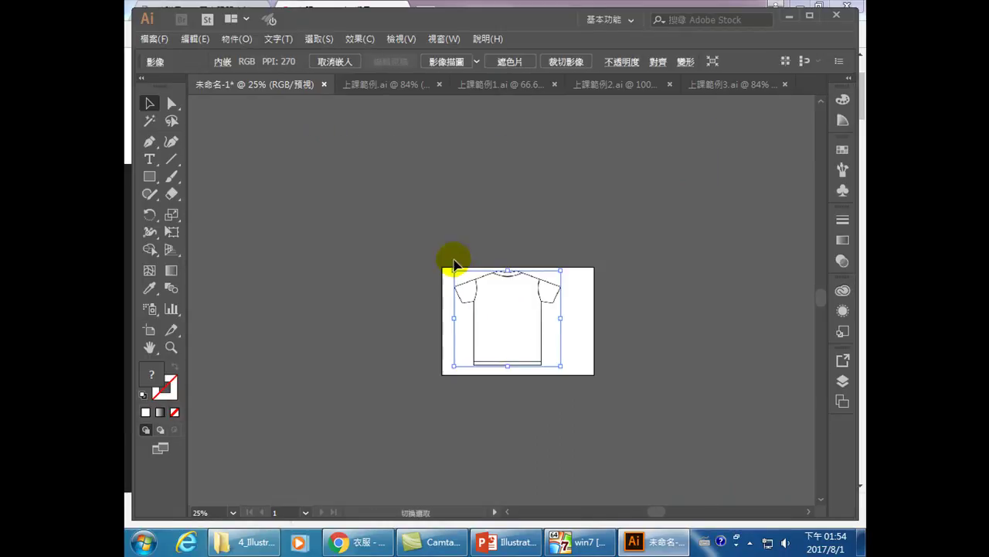
{"action": "left_click", "coordinate": [604, 311]}
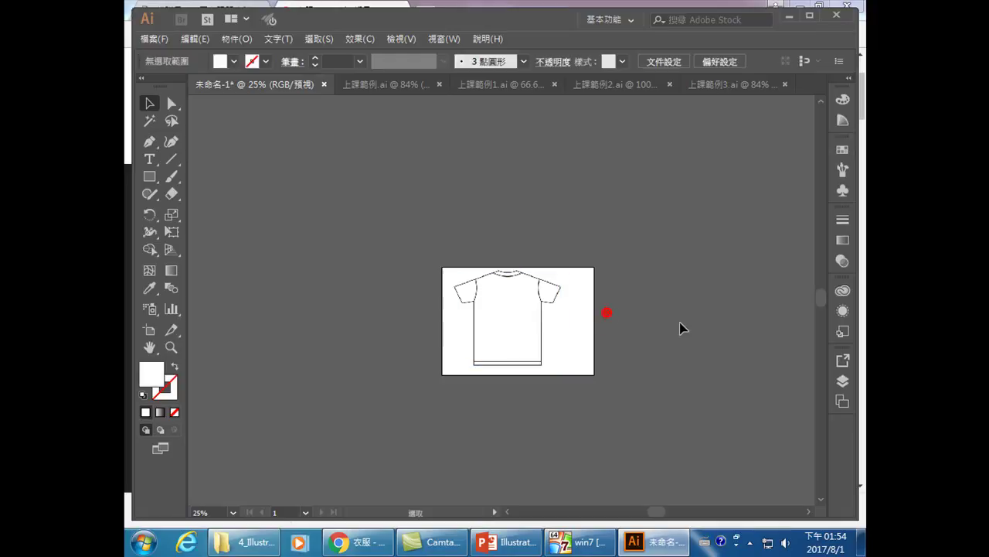
{"action": "left_click", "coordinate": [518, 320]}
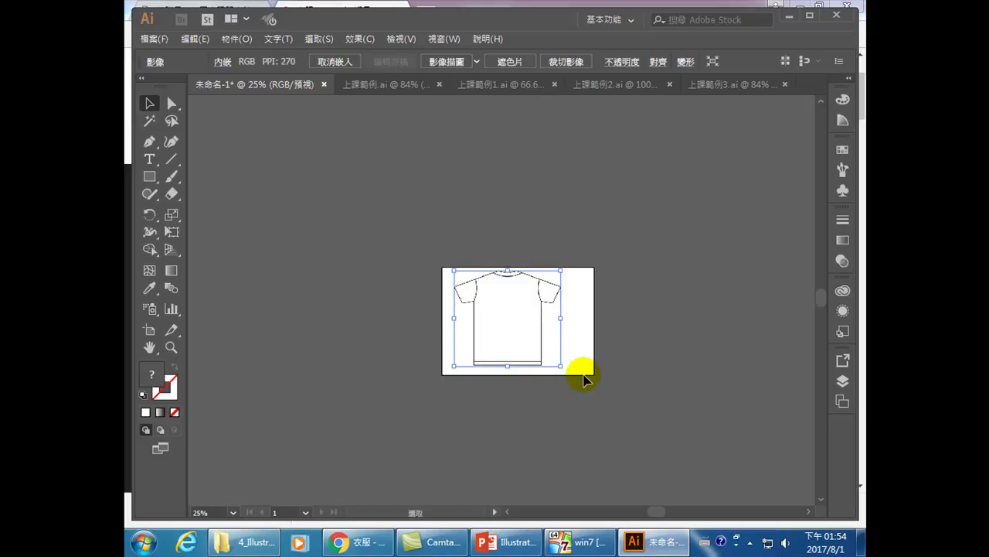
{"action": "key", "text": "ctrl+="}
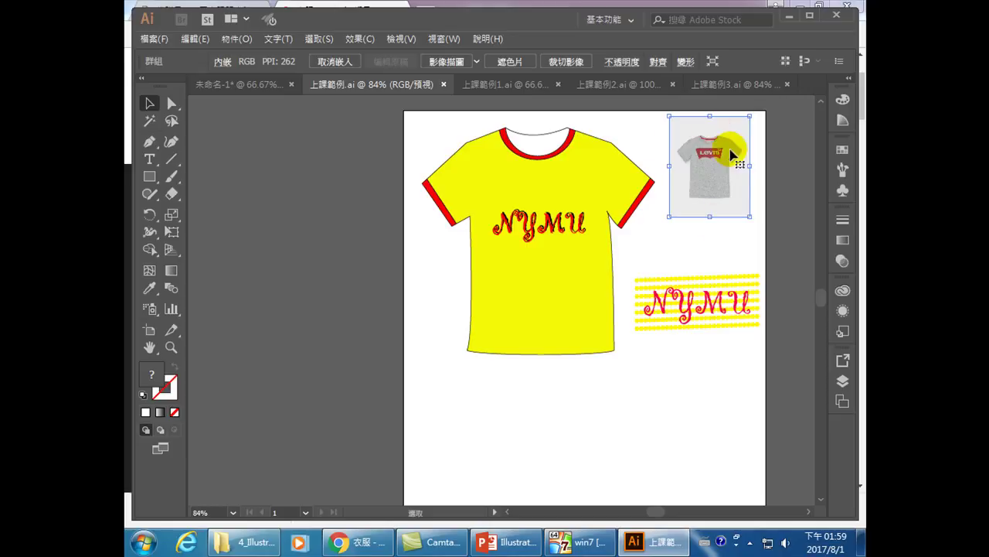
Zoom in with a marquee around the grey Levi's T-shirt photo in 上課範例.ai.
{"action": "left_click", "coordinate": [170, 348]}
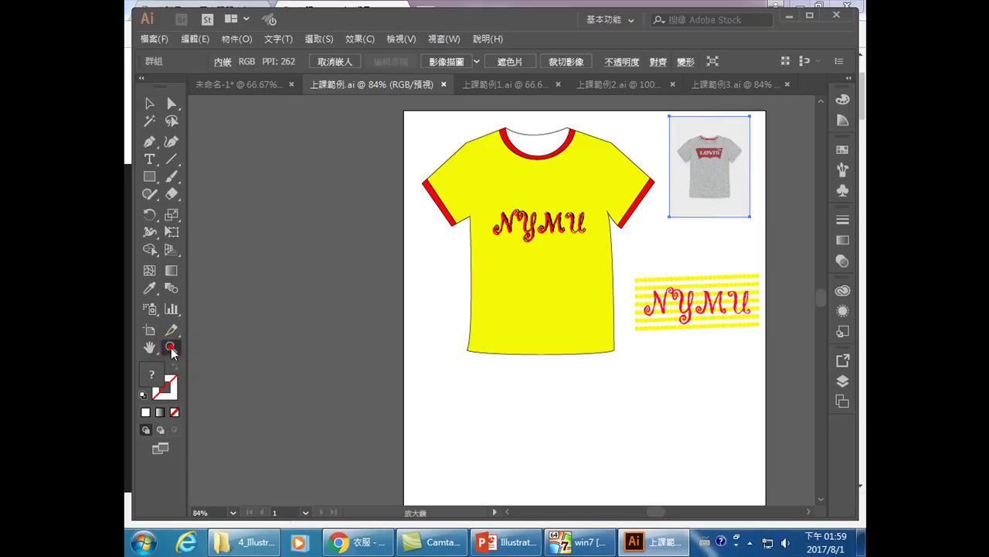
{"action": "left_click_drag", "start_coordinate": [662, 112], "coordinate": [757, 223]}
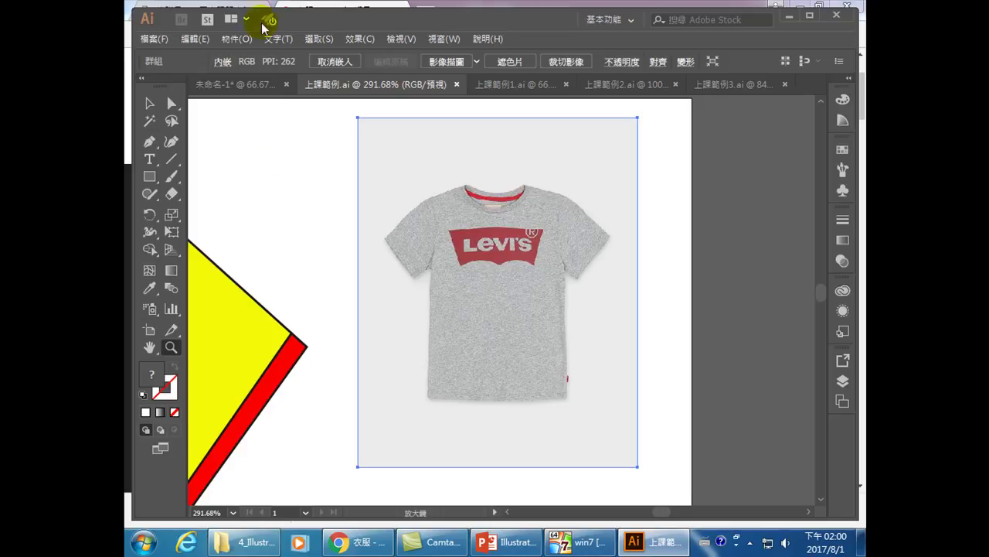
Tear the Pen tool variants off into a floating panel and place the first collar anchor.
{"action": "left_click", "coordinate": [170, 347]}
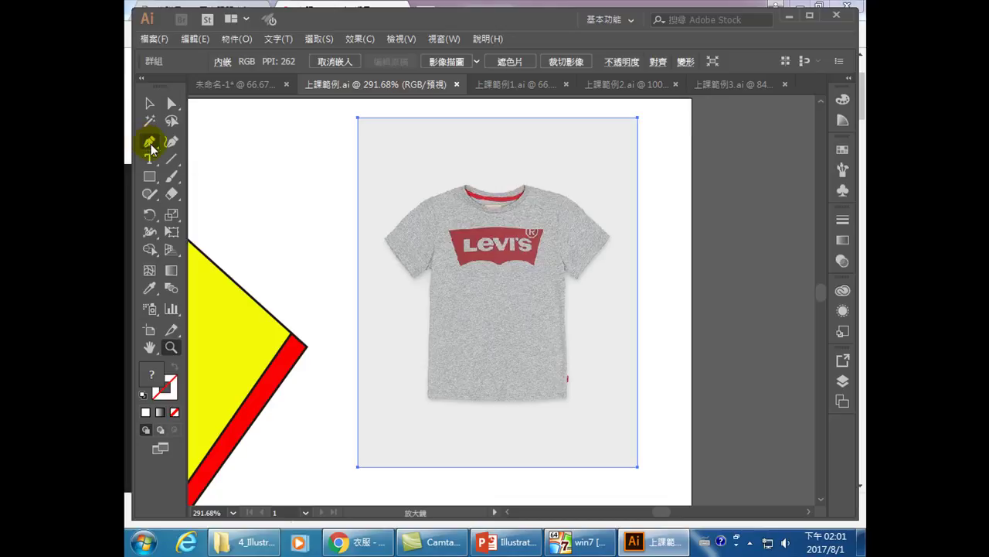
{"action": "left_click", "coordinate": [158, 147]}
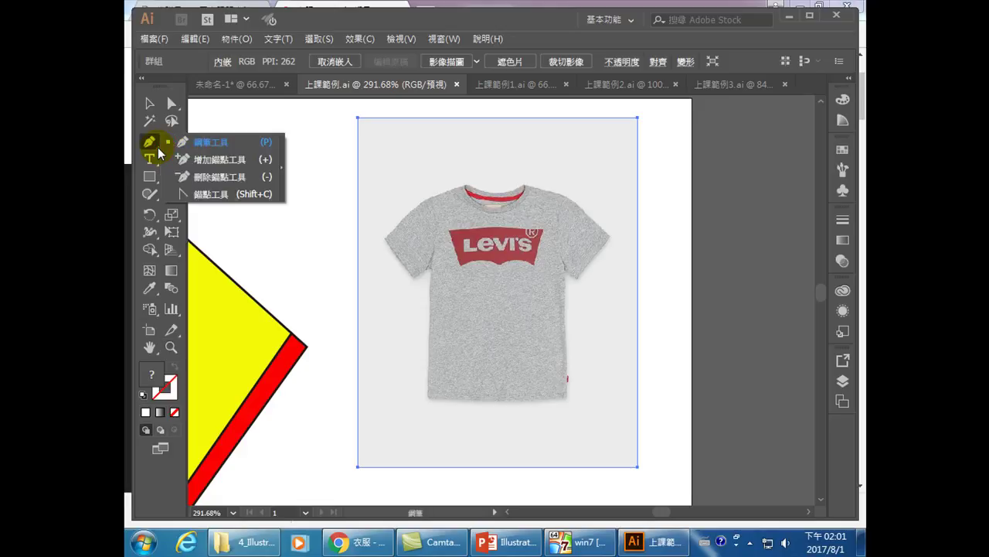
{"action": "left_click", "coordinate": [282, 174]}
{"action": "left_click_drag", "start_coordinate": [282, 165], "coordinate": [244, 130]}
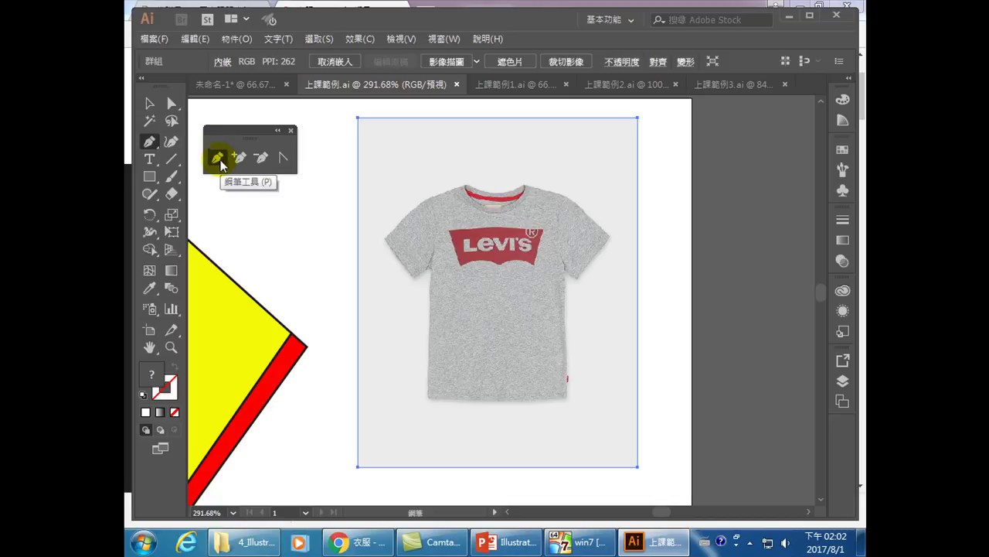
{"action": "left_click", "coordinate": [525, 187]}
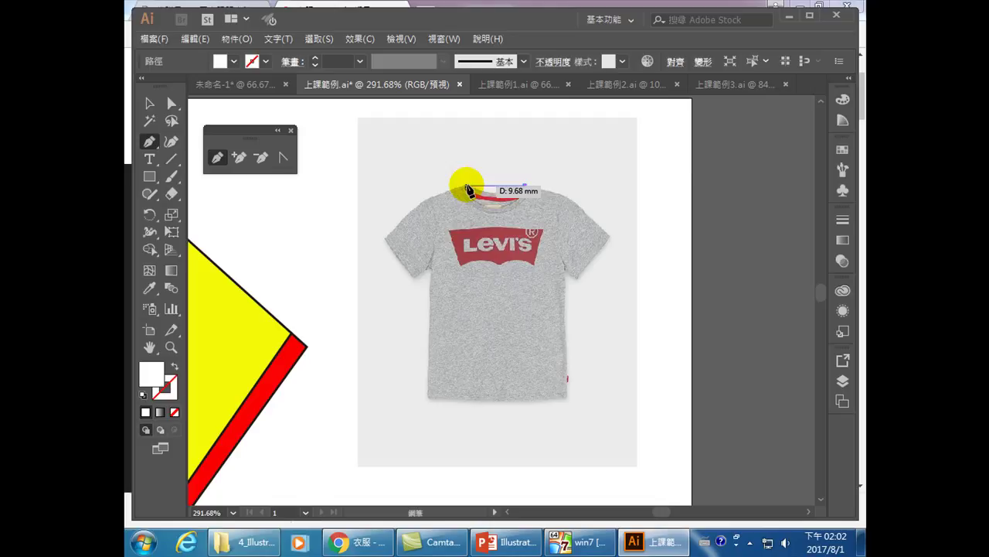
Trace the curved collar with Pen anchors, breaking the handle into a corner toward the left shoulder.
{"action": "left_click", "coordinate": [468, 188]}
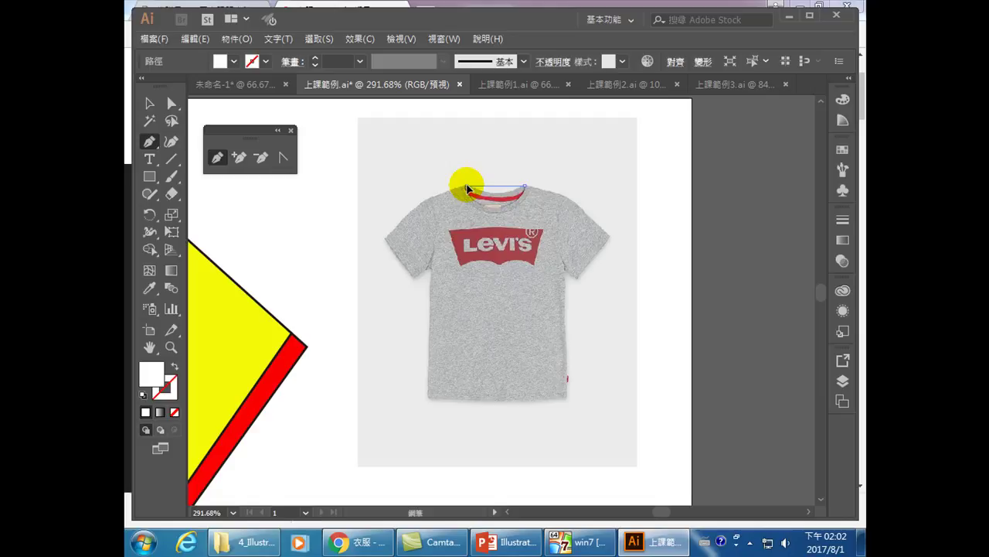
{"action": "left_click_drag", "start_coordinate": [467, 188], "coordinate": [437, 174]}
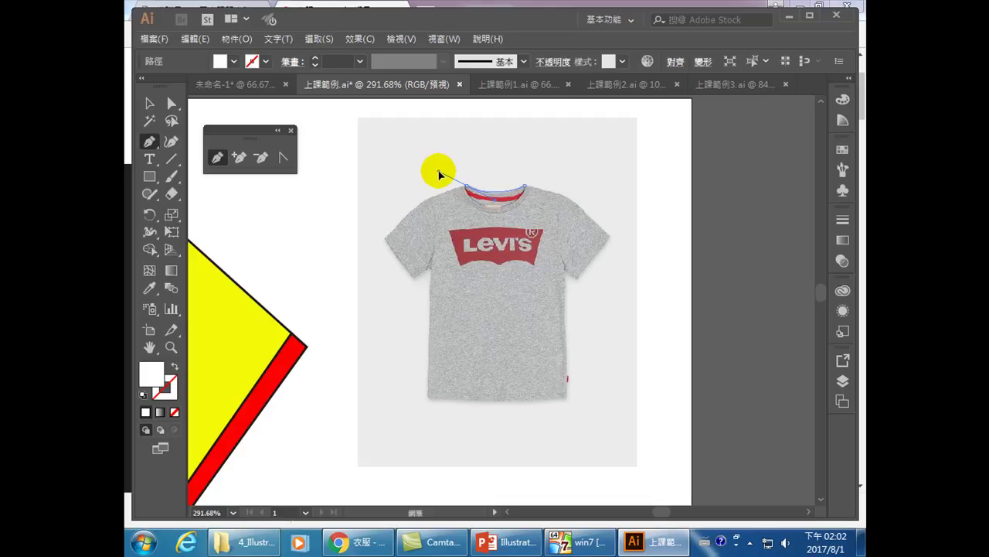
{"action": "left_click_drag", "start_coordinate": [439, 175], "coordinate": [452, 194]}
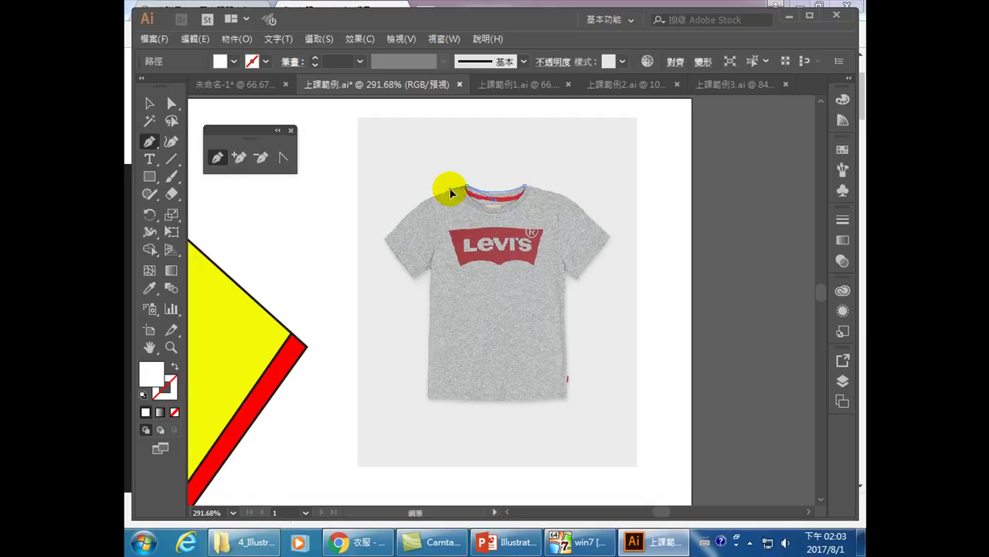
{"action": "left_click_drag", "start_coordinate": [452, 193], "coordinate": [387, 243]}
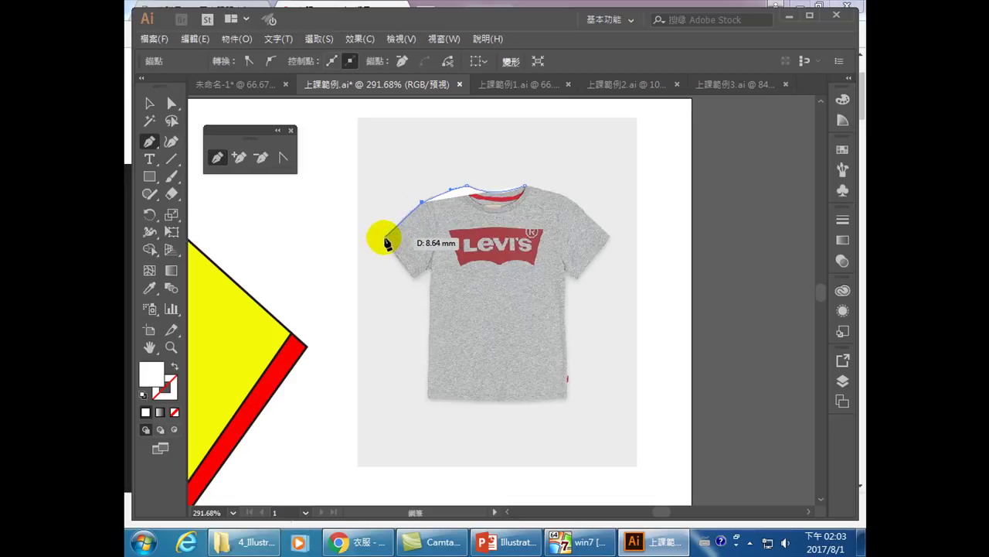
Add anchors at the left shoulder, left sleeve, left underarm and both bottom hem corners.
{"action": "left_click", "coordinate": [385, 238]}
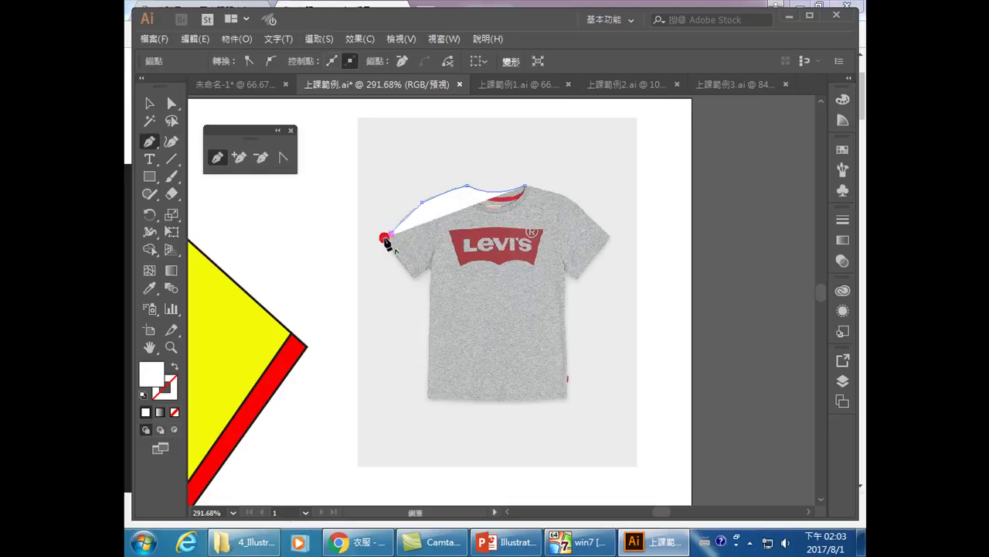
{"action": "left_click", "coordinate": [414, 278]}
{"action": "mouse_move", "coordinate": [414, 278]}
{"action": "left_mouse_down"}
{"action": "mouse_move", "coordinate": [421, 263]}
{"action": "mouse_move", "coordinate": [432, 275]}
{"action": "left_mouse_up"}
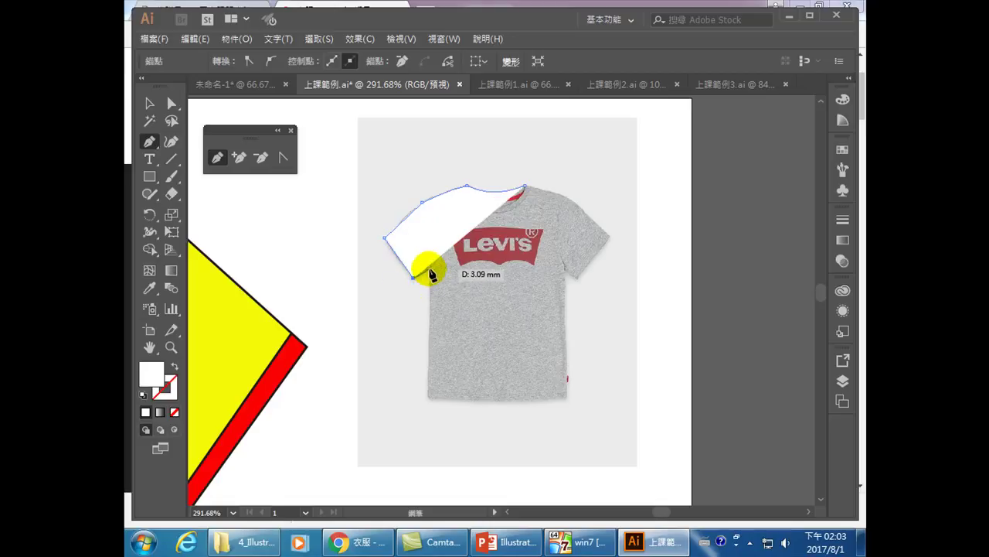
{"action": "left_click", "coordinate": [429, 269]}
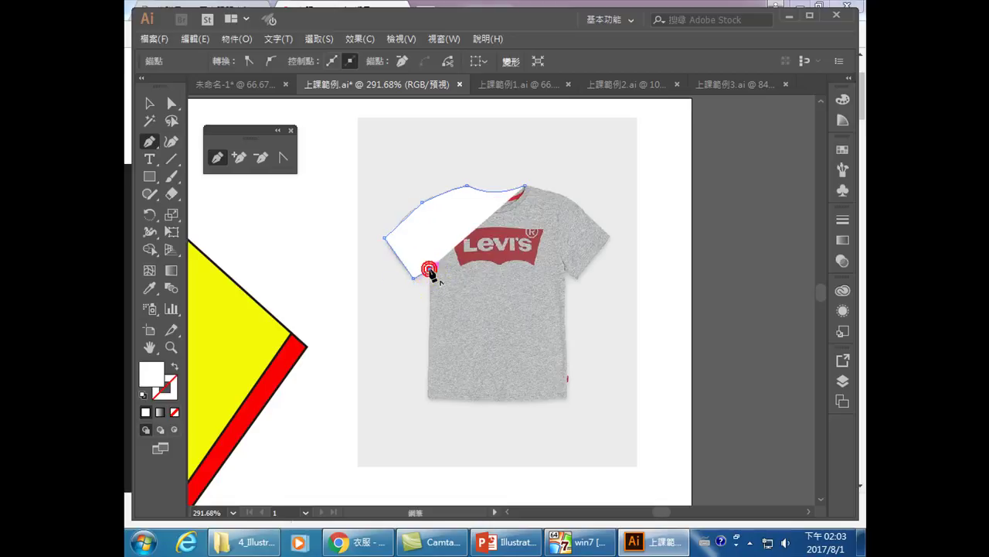
{"action": "left_click", "coordinate": [429, 398]}
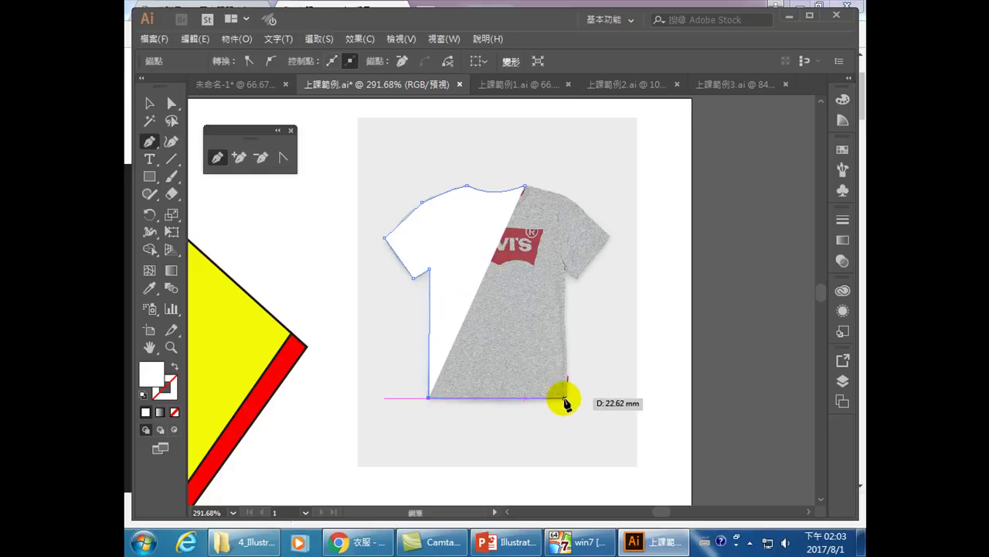
{"action": "left_click", "coordinate": [567, 398]}
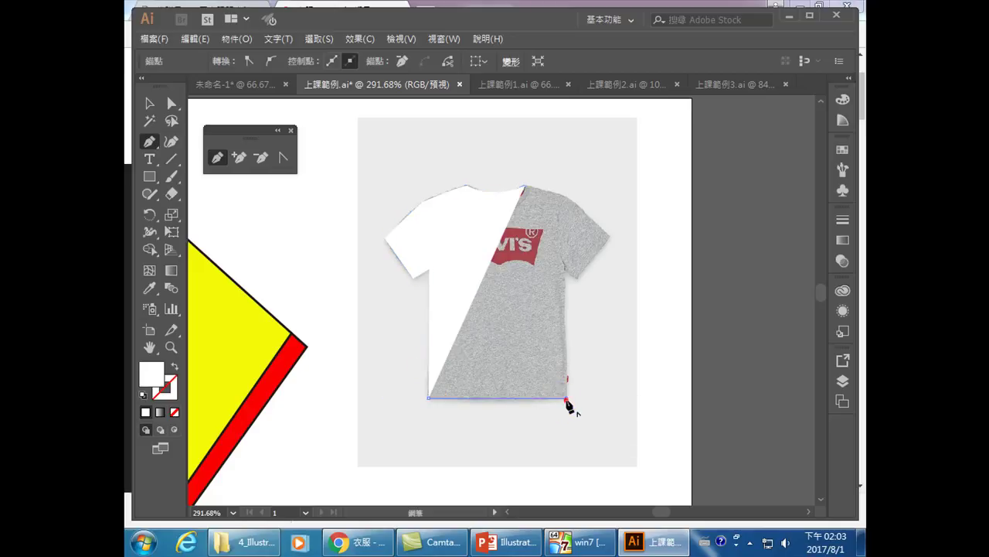
Add anchors up the right underarm, sleeve and shoulder, closing the path at the collar start.
{"action": "left_click", "coordinate": [565, 269]}
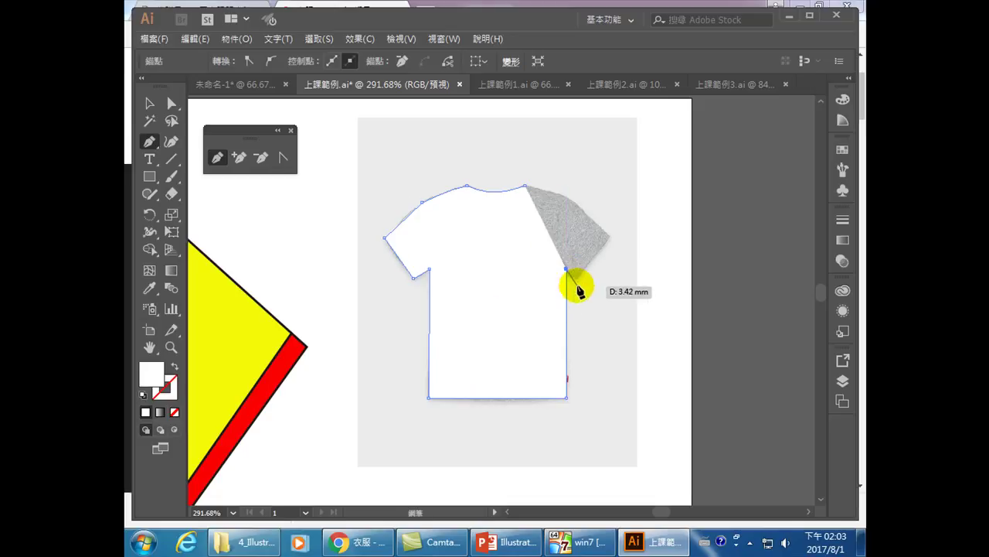
{"action": "left_click", "coordinate": [577, 279], "text": "ctrl"}
{"action": "left_click", "coordinate": [577, 280]}
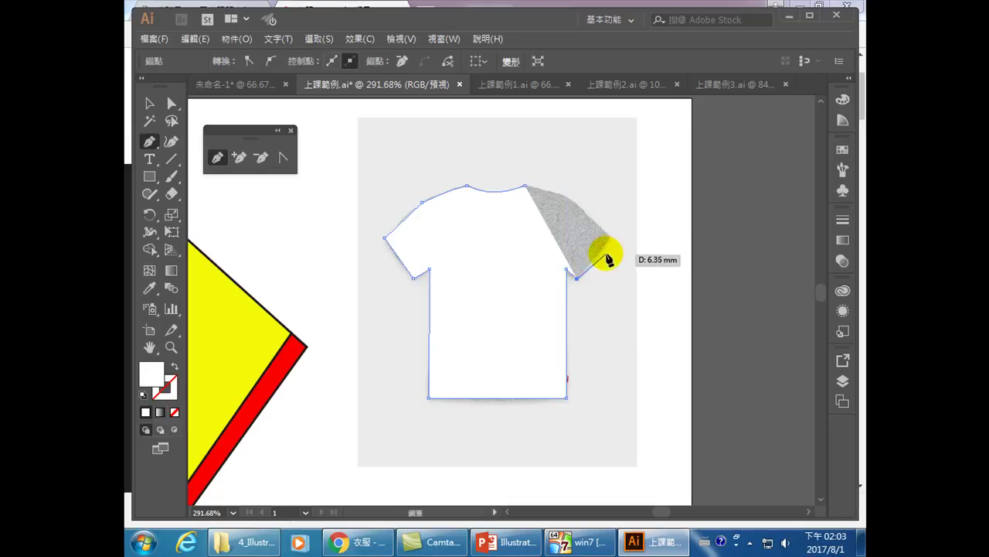
{"action": "left_click", "coordinate": [609, 237]}
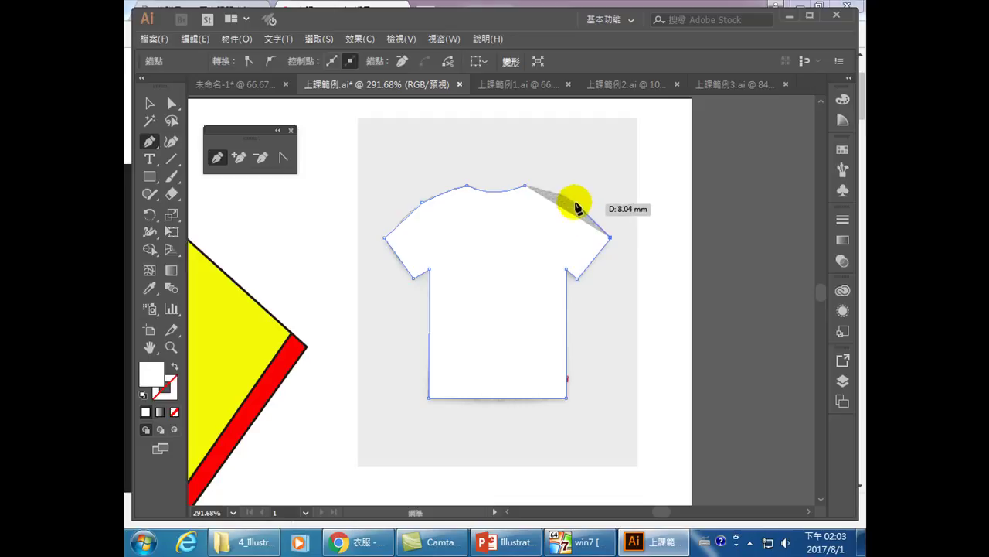
{"action": "left_click", "coordinate": [569, 199]}
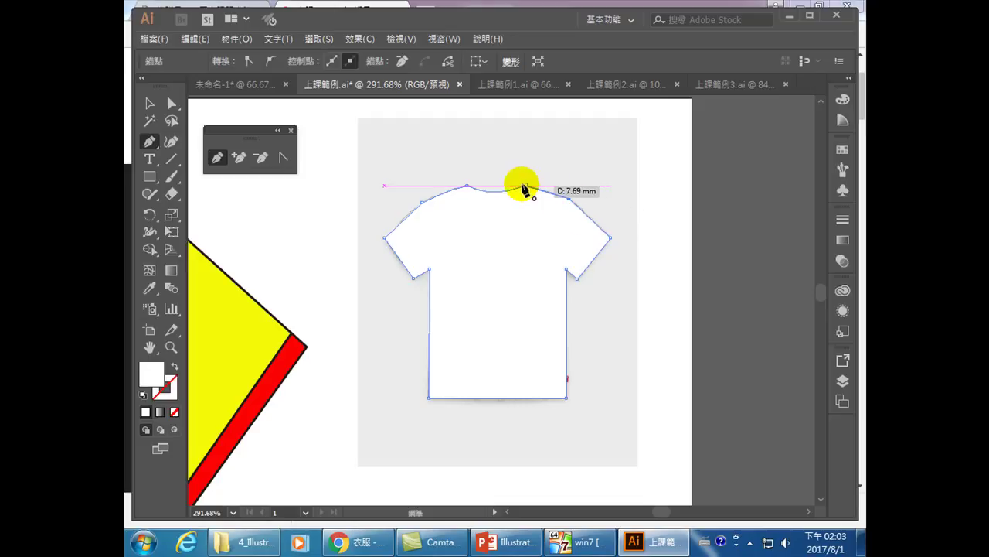
{"action": "left_click", "coordinate": [526, 188]}
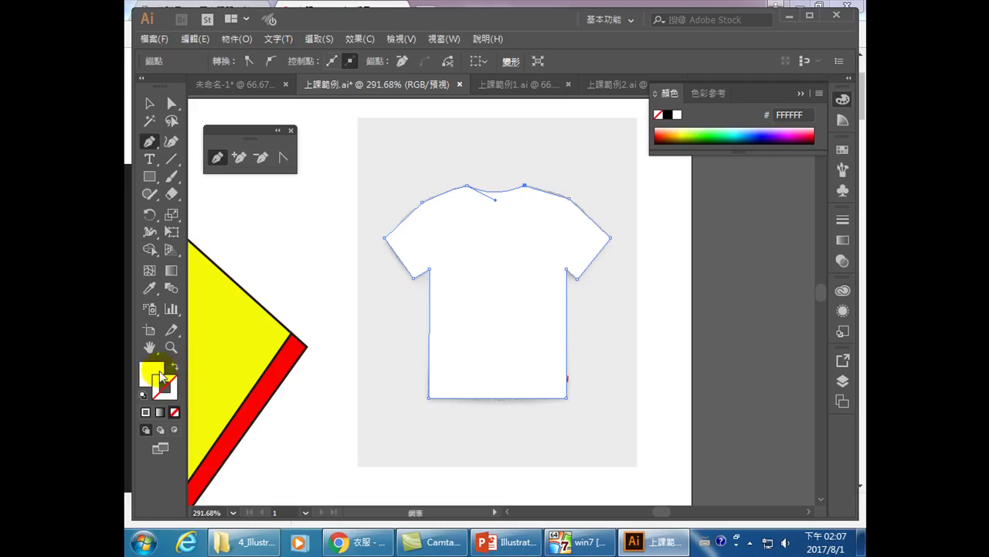
Return to Illustrator from the 衣服的邊框色彩設定 section slide.
{"action": "left_click", "coordinate": [155, 369]}
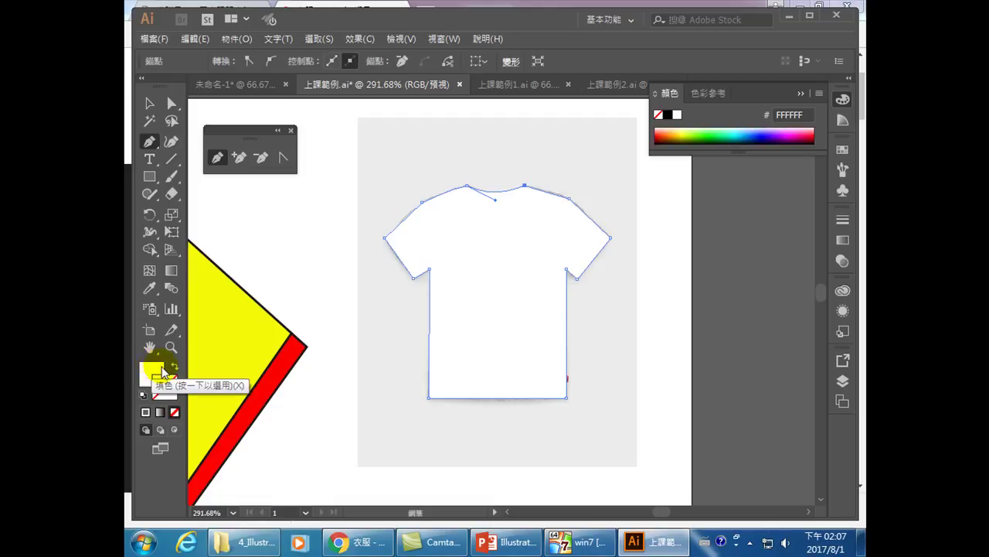
Give the T-shirt outline the CMYK Red swatch as its stroke, leaving the fill white.
{"action": "left_click", "coordinate": [154, 373]}
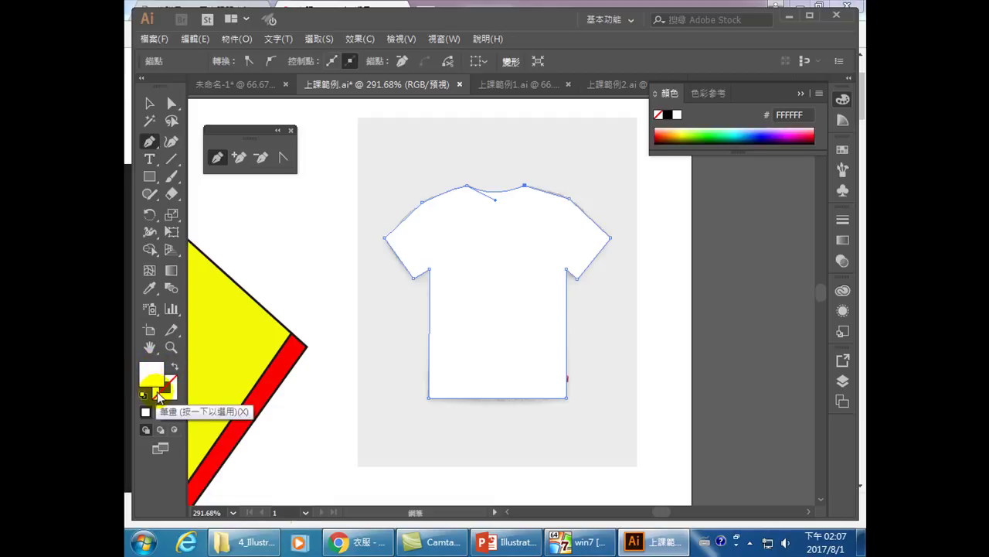
{"action": "left_click", "coordinate": [172, 390]}
{"action": "left_click", "coordinate": [467, 187]}
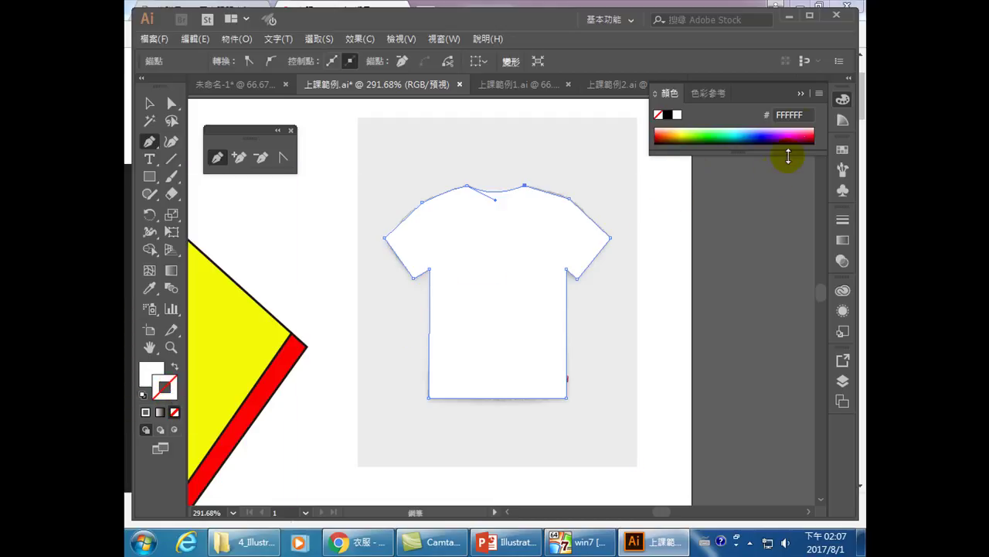
{"action": "left_click", "coordinate": [800, 94]}
{"action": "left_click", "coordinate": [165, 386]}
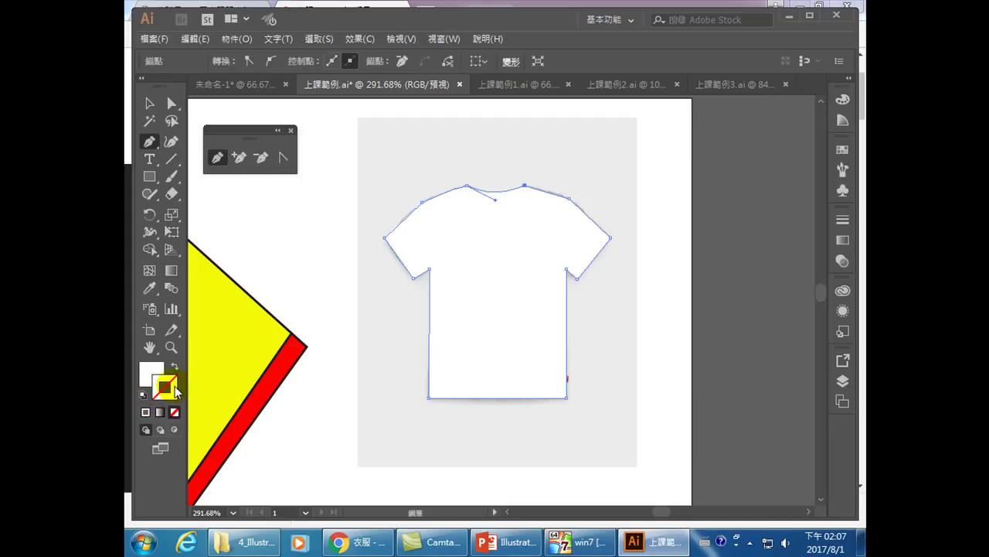
{"action": "left_click", "coordinate": [171, 391]}
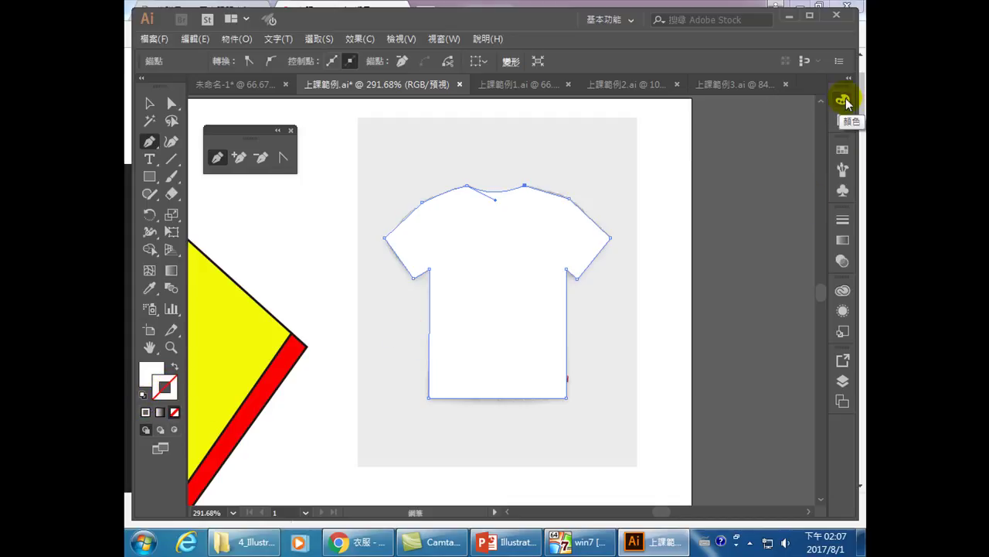
{"action": "left_click", "coordinate": [808, 16]}
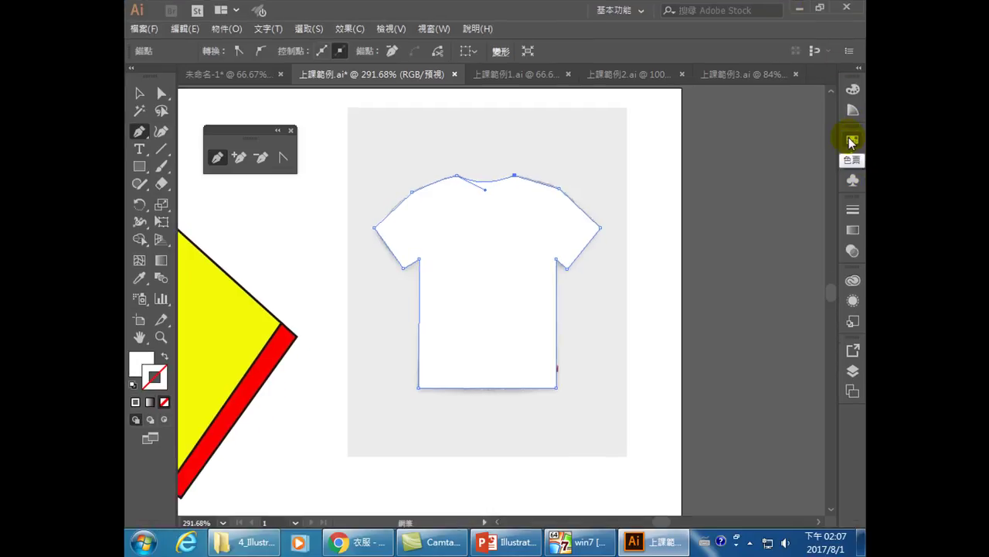
{"action": "left_click", "coordinate": [852, 141]}
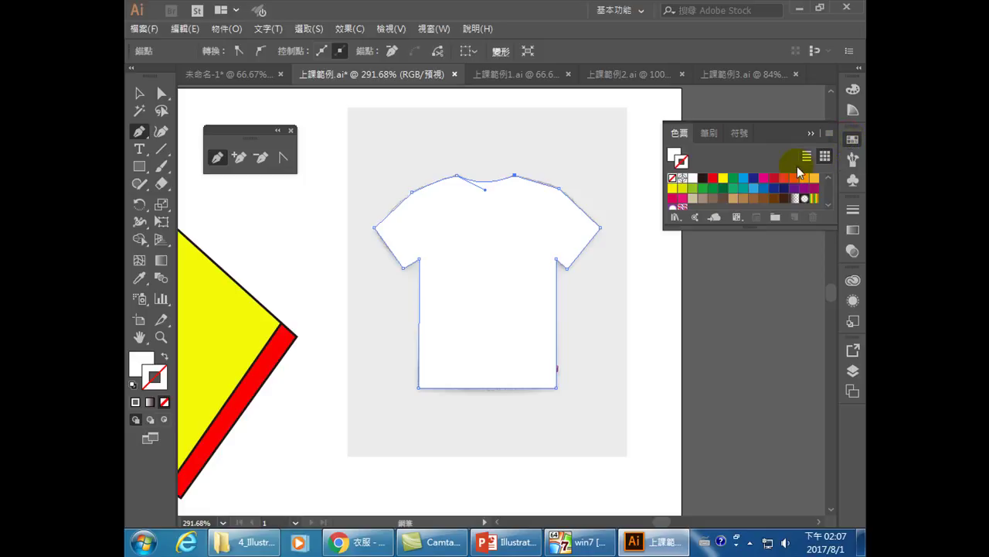
{"action": "left_click", "coordinate": [712, 182]}
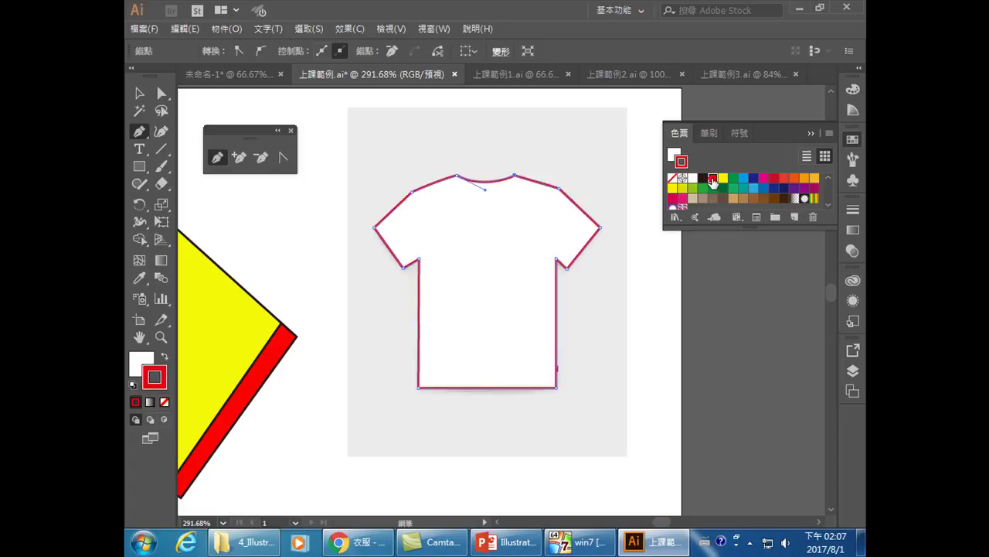
{"action": "left_click", "coordinate": [143, 360]}
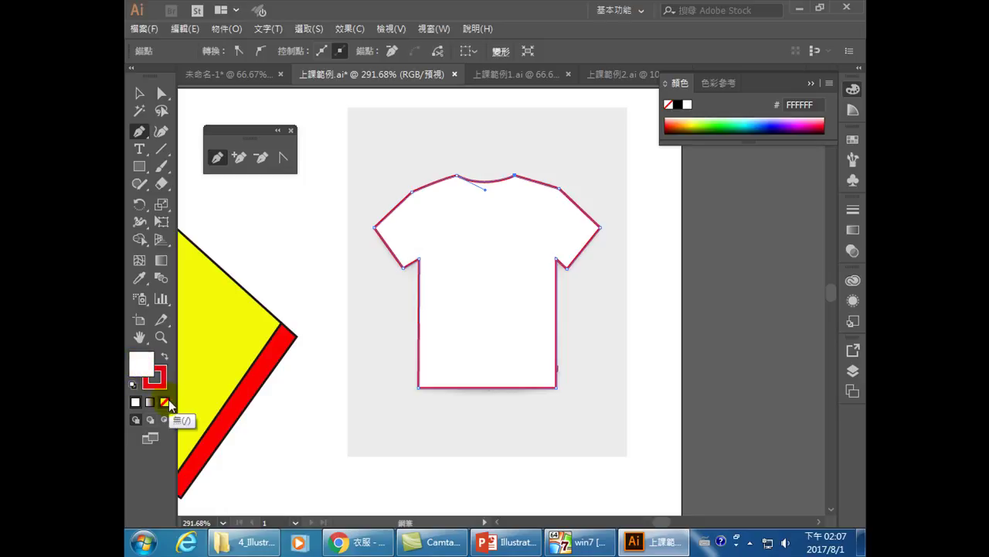
Set the shirt outline's fill to None so the photo shows inside the red E60012 stroke.
{"action": "left_click", "coordinate": [142, 363]}
{"action": "left_click", "coordinate": [165, 402]}
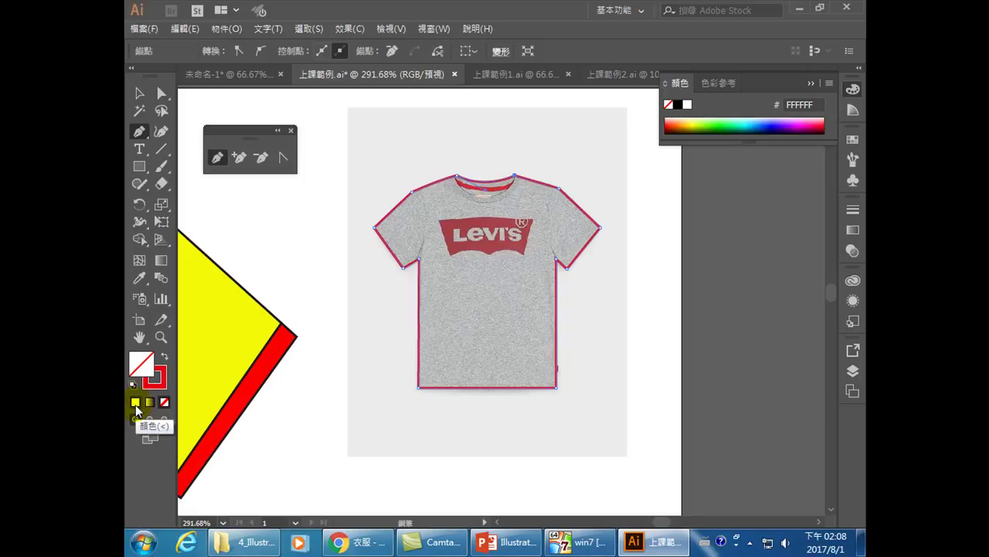
{"action": "left_click", "coordinate": [153, 379]}
{"action": "left_click", "coordinate": [164, 402]}
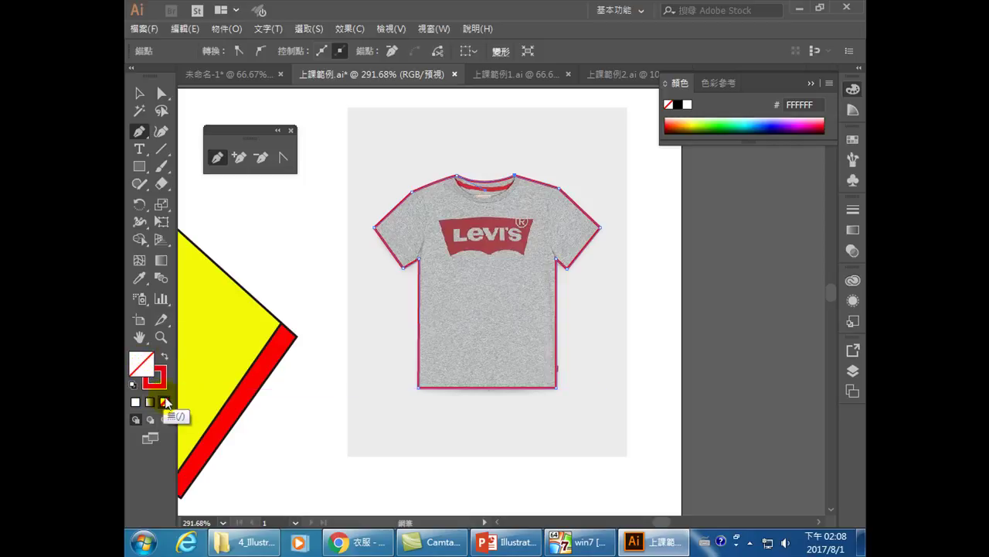
{"action": "key", "text": "ctrl+z"}
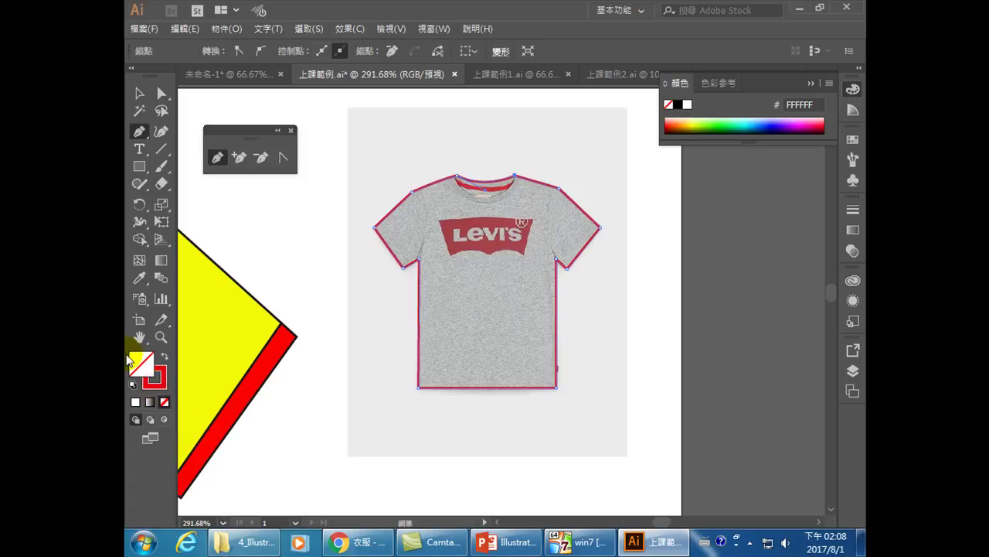
{"action": "left_click", "coordinate": [142, 368]}
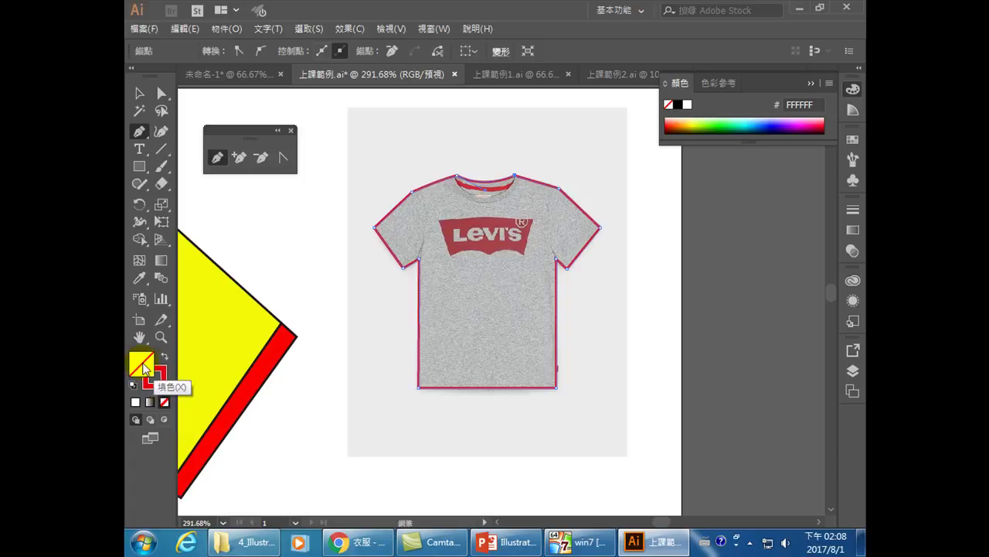
{"action": "key", "text": "slash"}
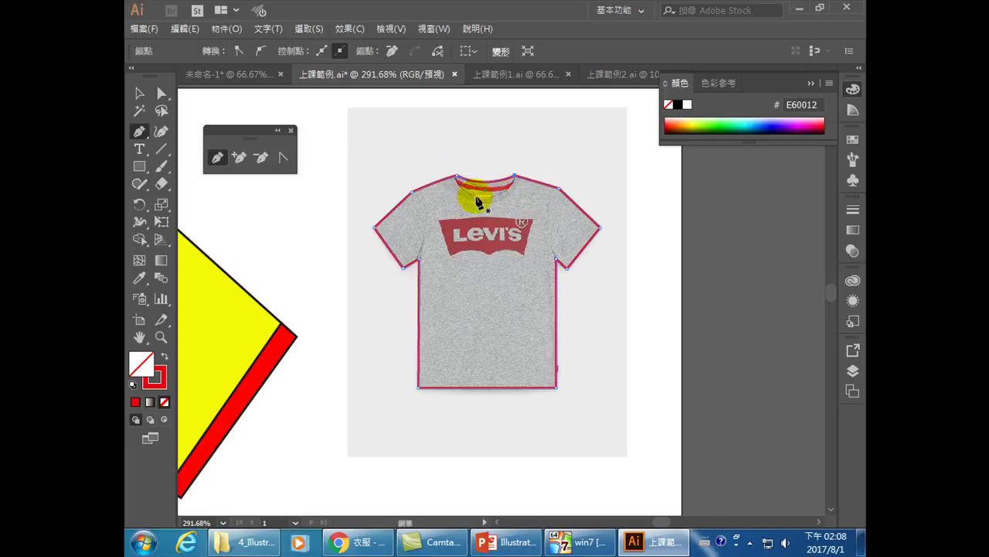
{"action": "left_click", "coordinate": [513, 175]}
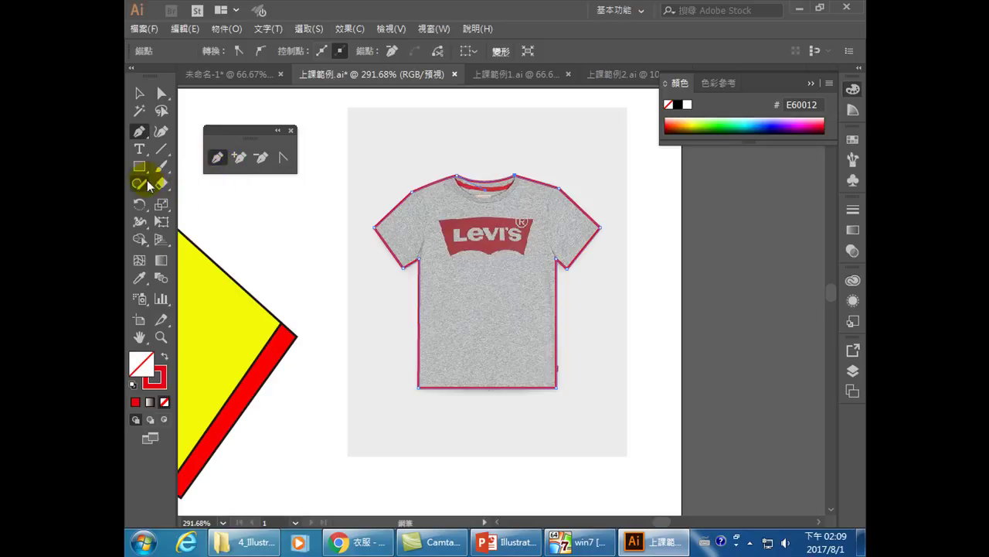
Choose the Ellipse tool from the toolbox.
{"action": "mouse_move", "coordinate": [144, 169]}
{"action": "left_mouse_down"}
{"action": "mouse_move", "coordinate": [178, 167]}
{"action": "mouse_move", "coordinate": [179, 203]}
{"action": "mouse_move", "coordinate": [144, 170]}
{"action": "left_mouse_up"}
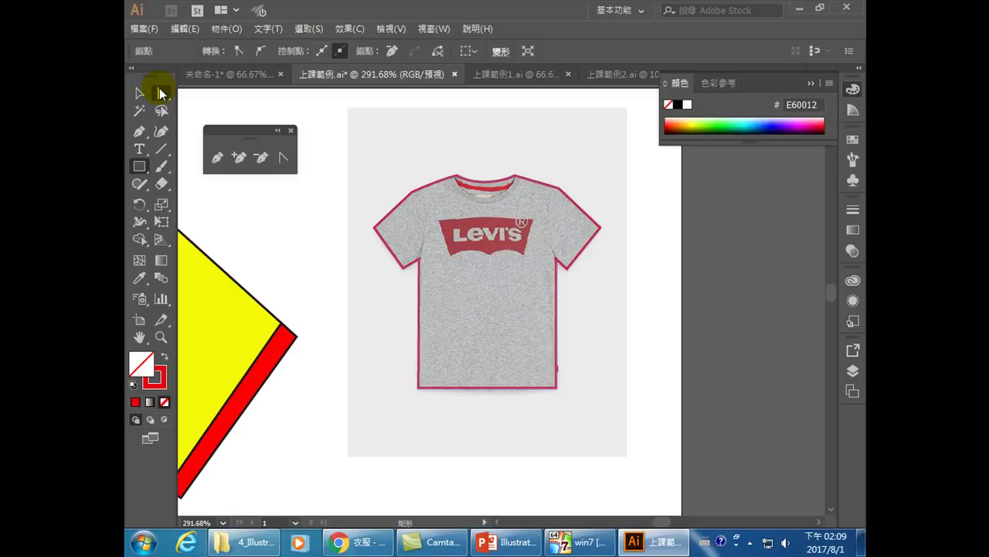
Replace the first collar ellipse with a new red-stroked ellipse around the shirt's neckline.
{"action": "left_click", "coordinate": [141, 167]}
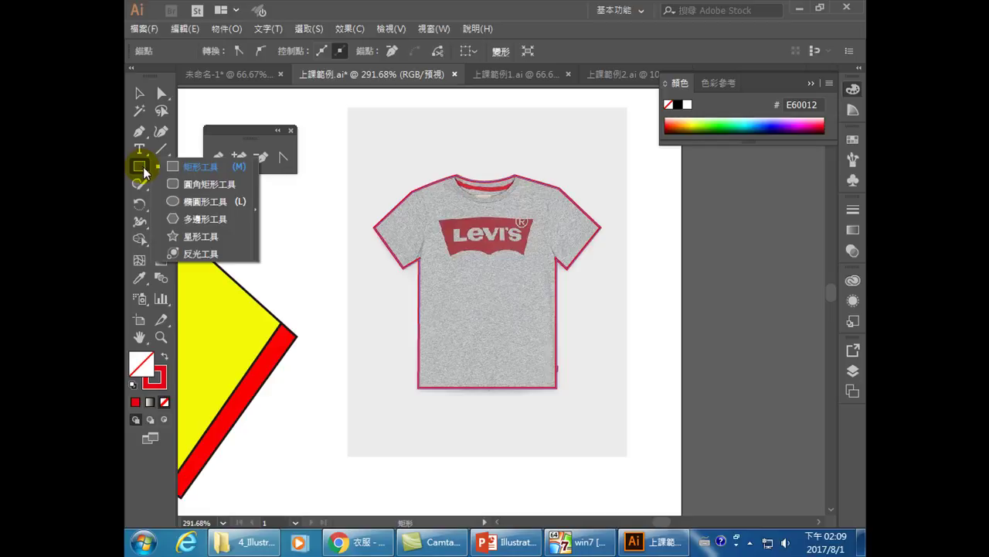
{"action": "left_click", "coordinate": [181, 203]}
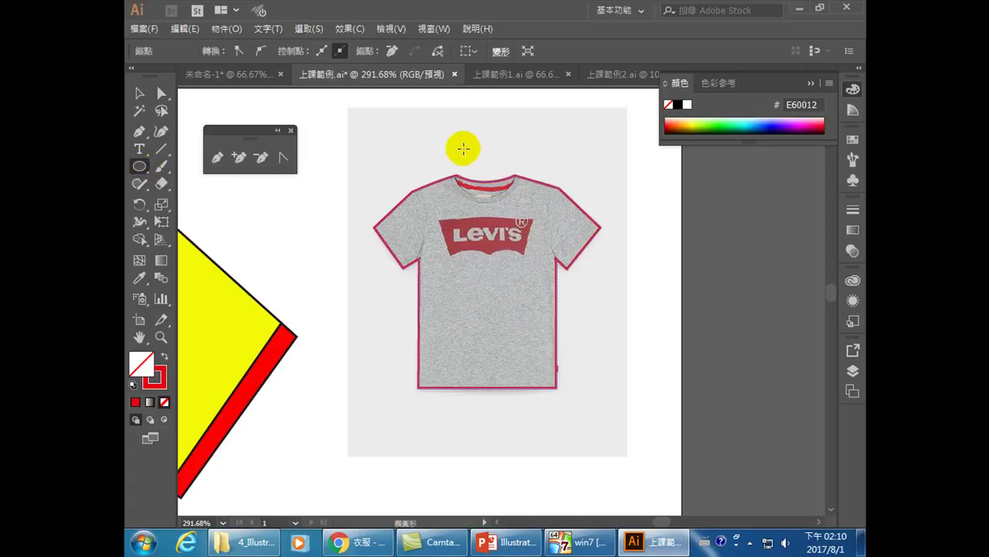
{"action": "mouse_move", "coordinate": [451, 145]}
{"action": "left_mouse_down"}
{"action": "mouse_move", "coordinate": [504, 201]}
{"action": "mouse_move", "coordinate": [518, 195]}
{"action": "mouse_move", "coordinate": [521, 203]}
{"action": "left_mouse_up"}
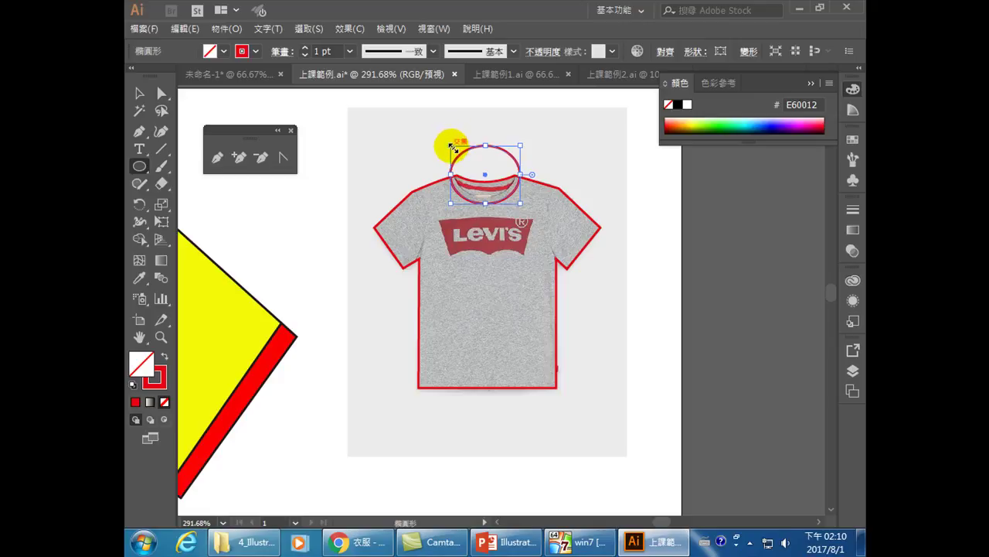
{"action": "key", "text": "Delete"}
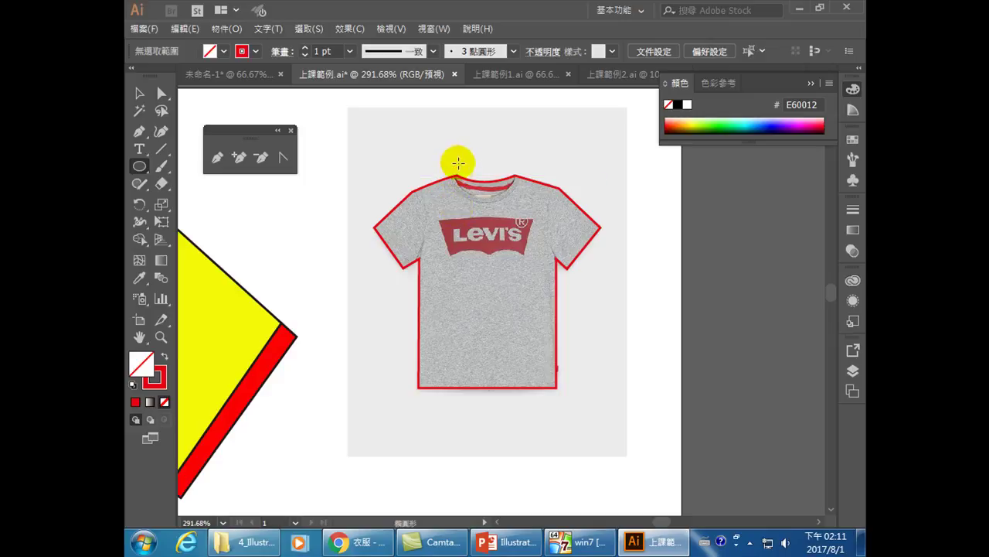
{"action": "mouse_move", "coordinate": [452, 146]}
{"action": "left_mouse_down"}
{"action": "mouse_move", "coordinate": [477, 181]}
{"action": "mouse_move", "coordinate": [518, 205]}
{"action": "mouse_move", "coordinate": [474, 150]}
{"action": "mouse_move", "coordinate": [468, 155]}
{"action": "left_mouse_up"}
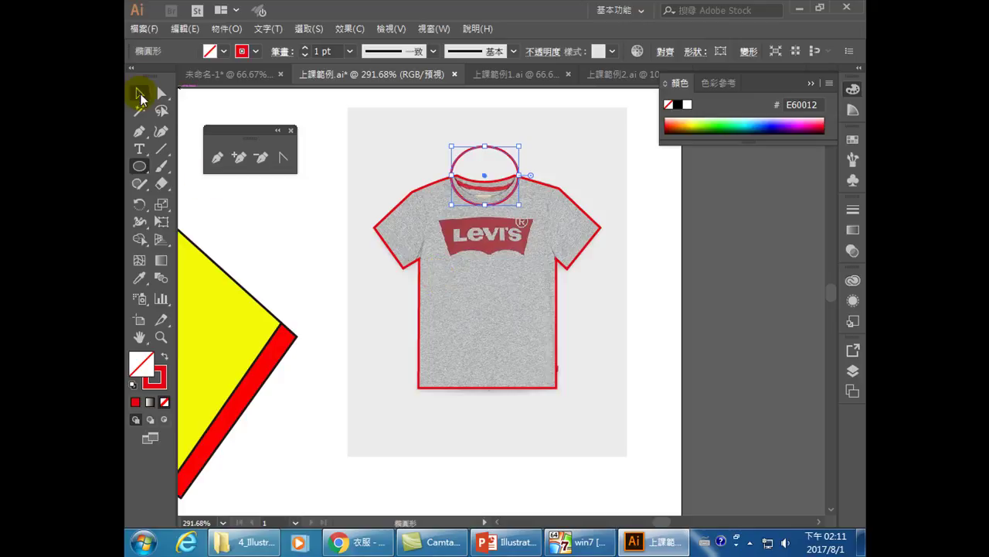
{"action": "left_click", "coordinate": [139, 94]}
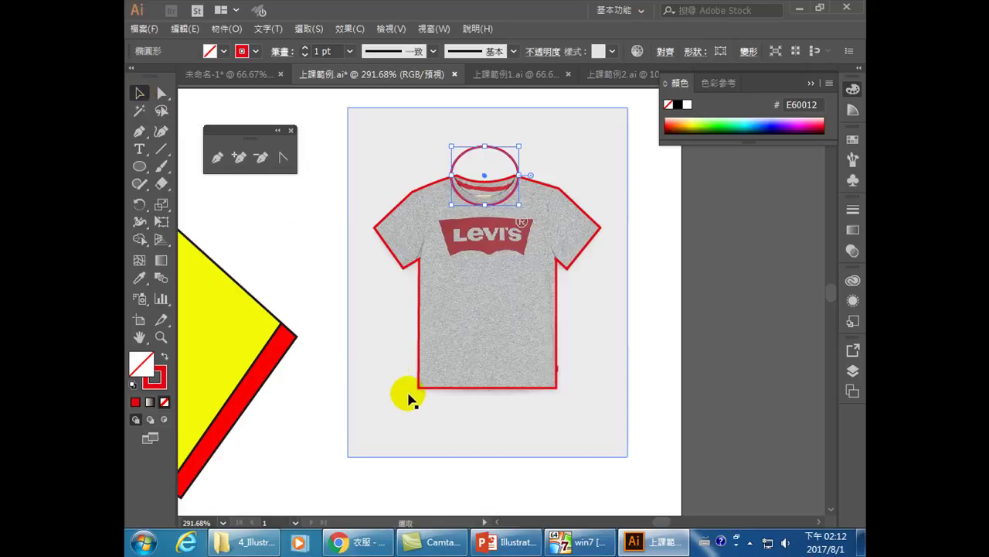
Lock the T-shirt photo with Object > Lock > Selection and check it no longer selects.
{"action": "left_click", "coordinate": [377, 415]}
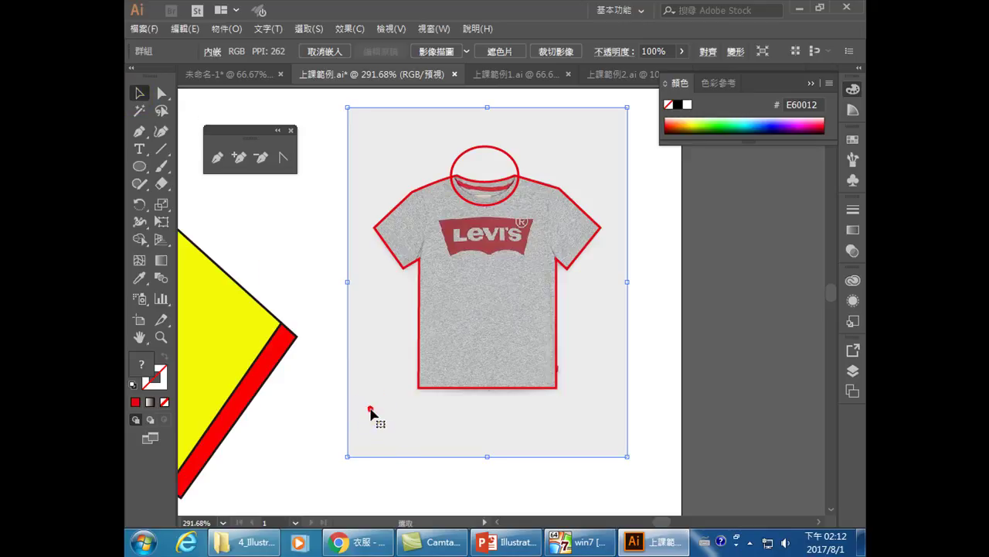
{"action": "left_click", "coordinate": [225, 30]}
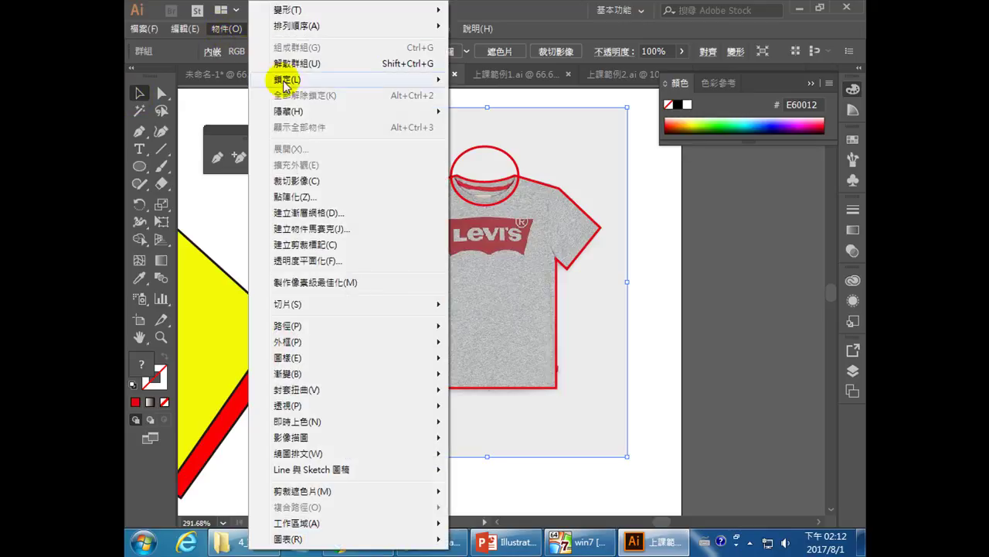
{"action": "mouse_move", "coordinate": [285, 79]}
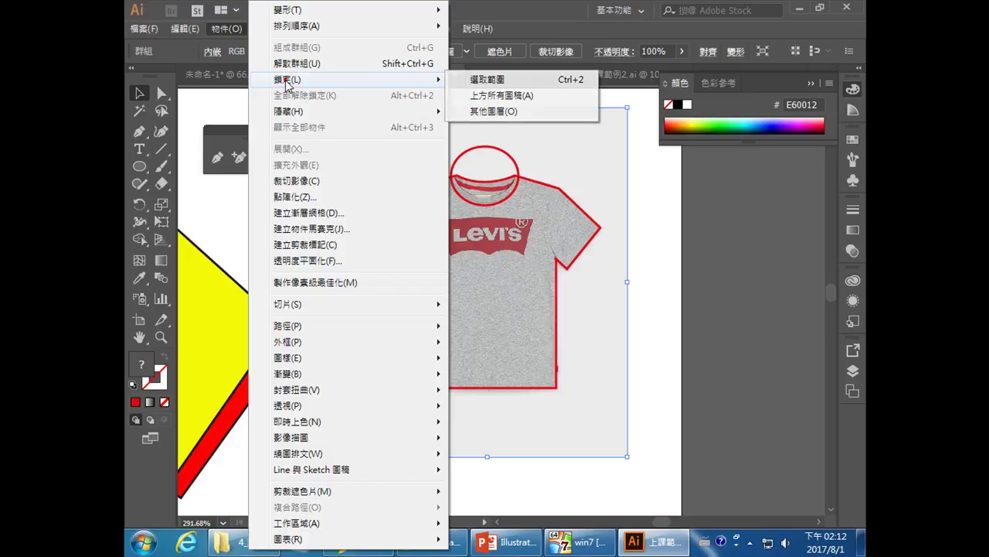
{"action": "left_click", "coordinate": [514, 80]}
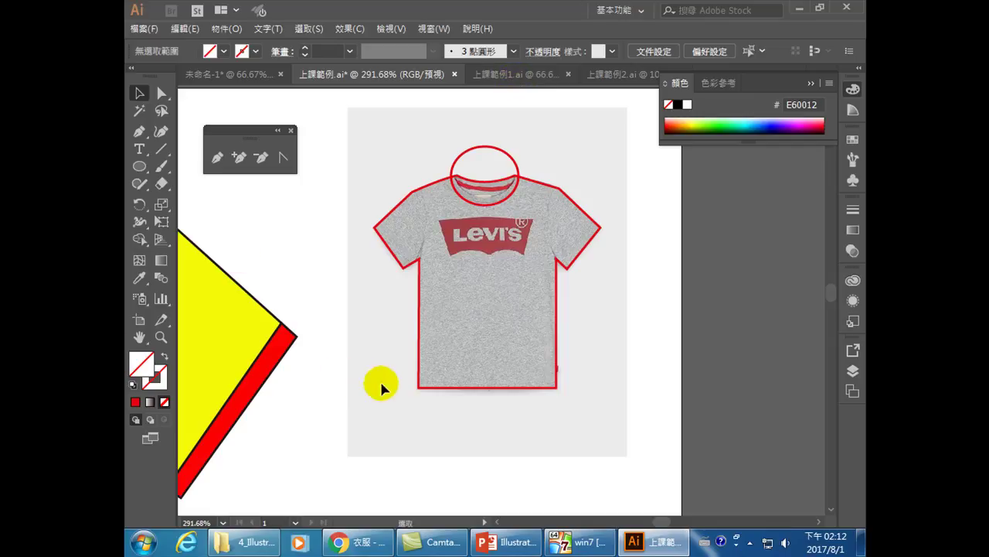
{"action": "left_click_drag", "start_coordinate": [364, 393], "coordinate": [381, 424]}
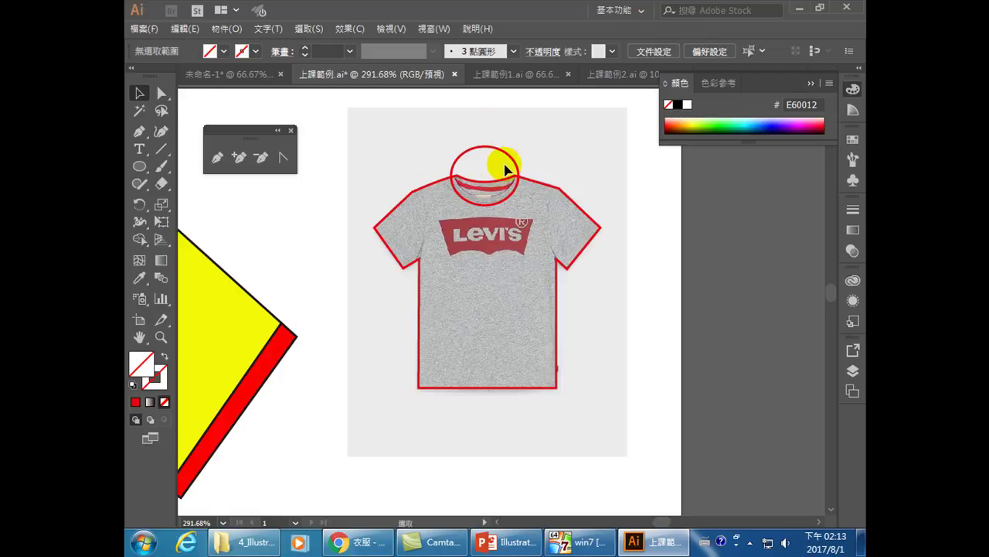
{"action": "left_click", "coordinate": [506, 153]}
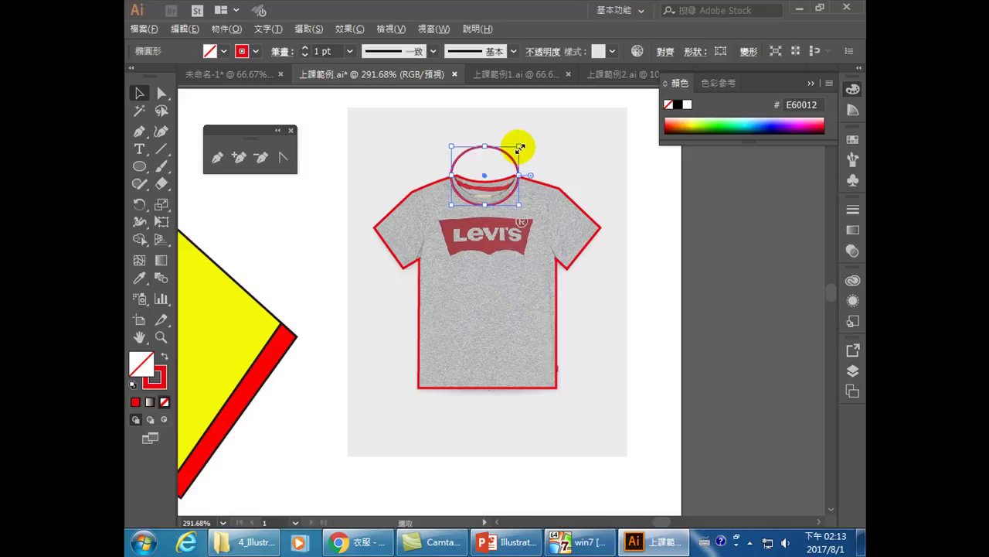
{"action": "left_click_drag", "start_coordinate": [520, 145], "coordinate": [517, 153]}
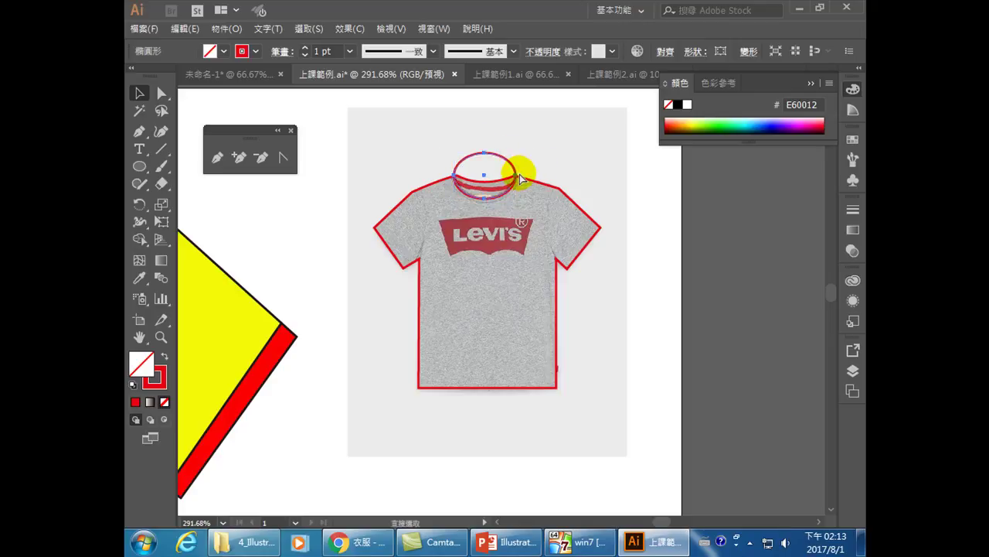
{"action": "key", "text": "ctrl+z"}
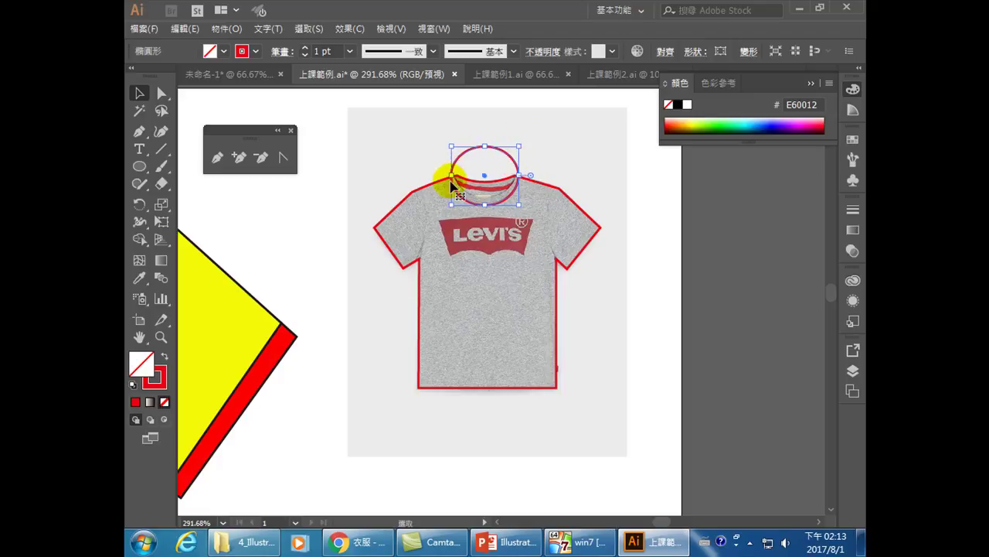
Copy the collar ellipse, Paste in Front, and shrink the copy inside the original.
{"action": "left_click", "coordinate": [188, 30]}
{"action": "left_click", "coordinate": [204, 100]}
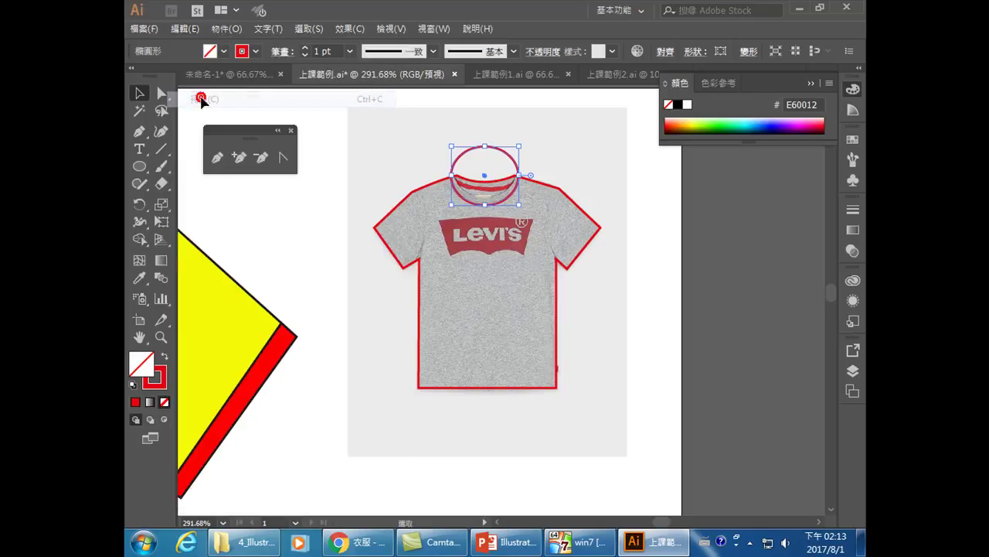
{"action": "left_click", "coordinate": [187, 31]}
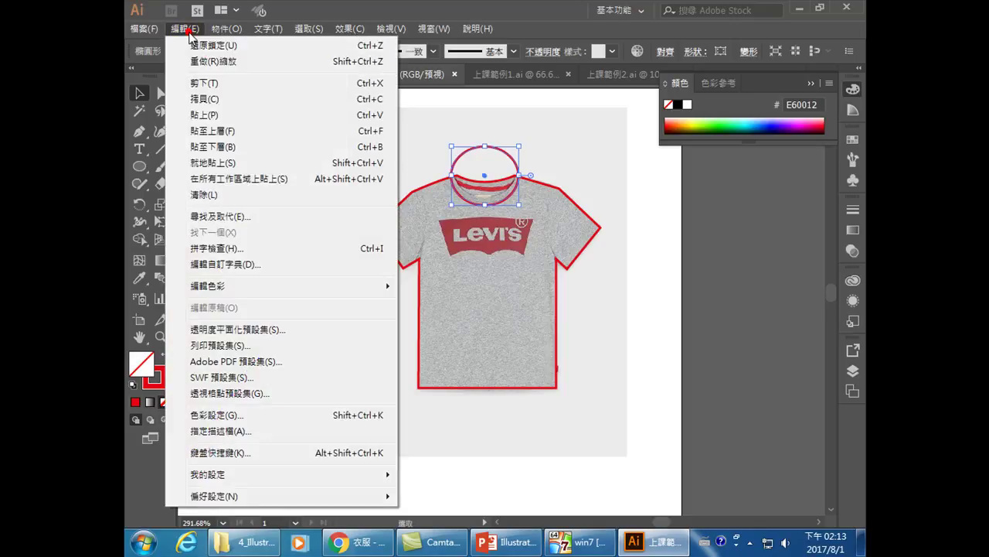
{"action": "left_click", "coordinate": [210, 131]}
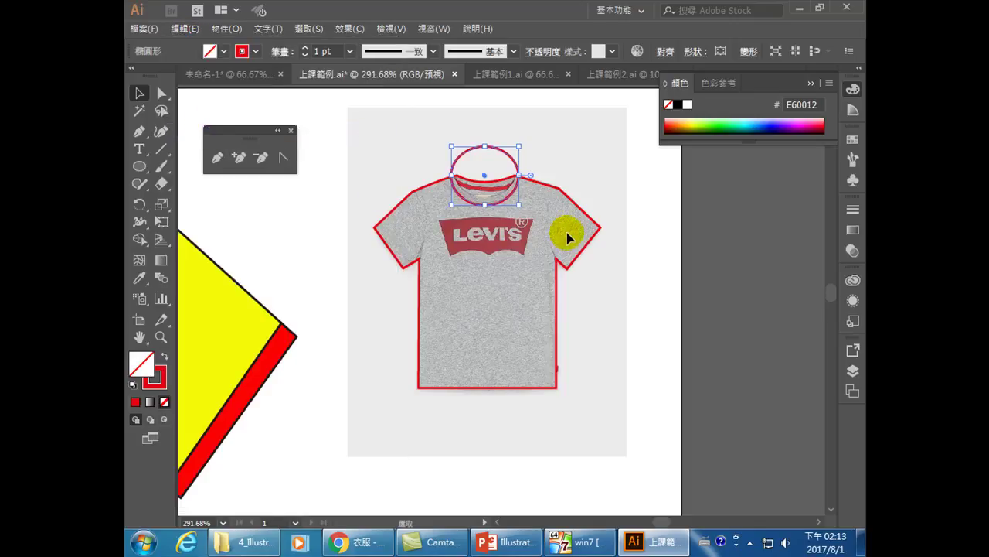
{"action": "left_click_drag", "start_coordinate": [519, 148], "coordinate": [514, 149]}
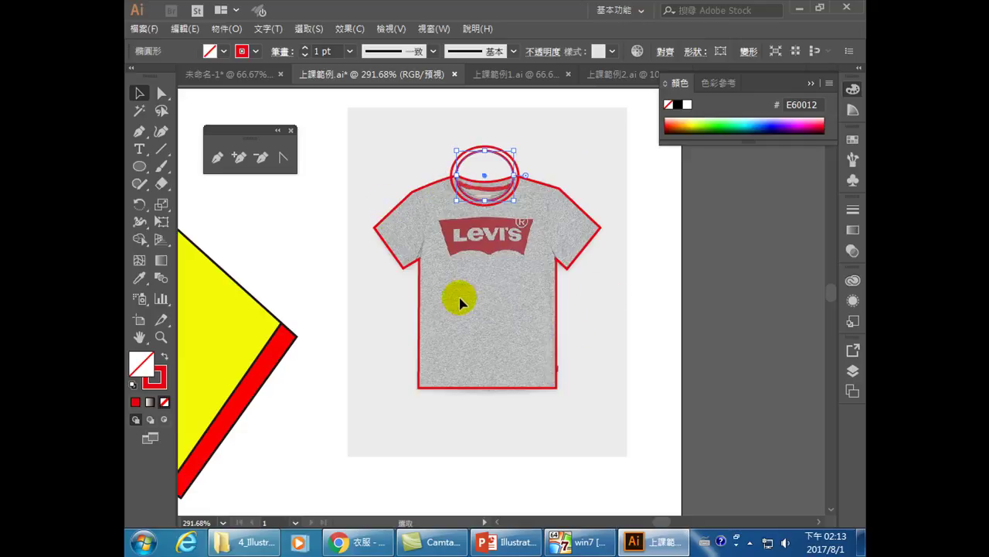
Deselect, then marquee-select the shirt outline and both collar rings.
{"action": "left_click", "coordinate": [138, 93]}
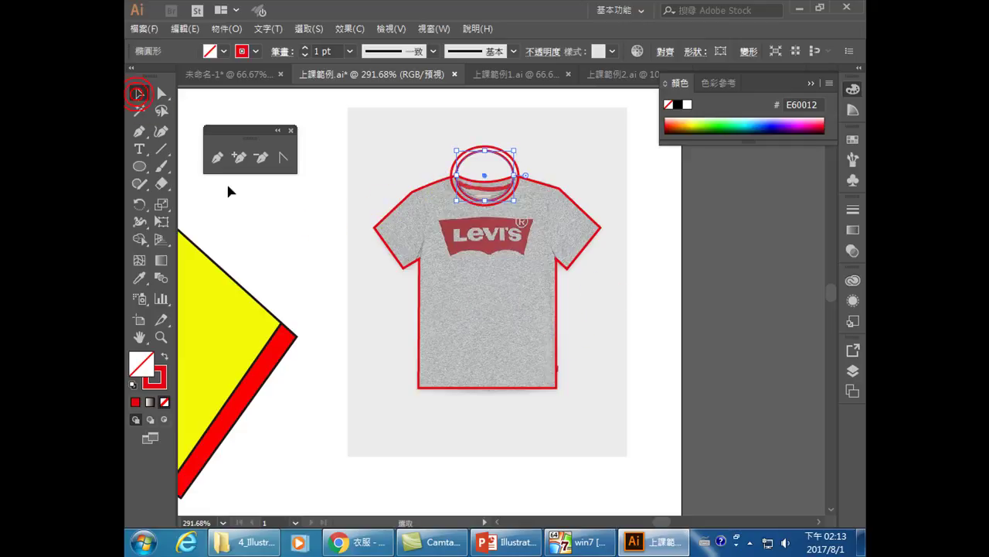
{"action": "left_click", "coordinate": [312, 232]}
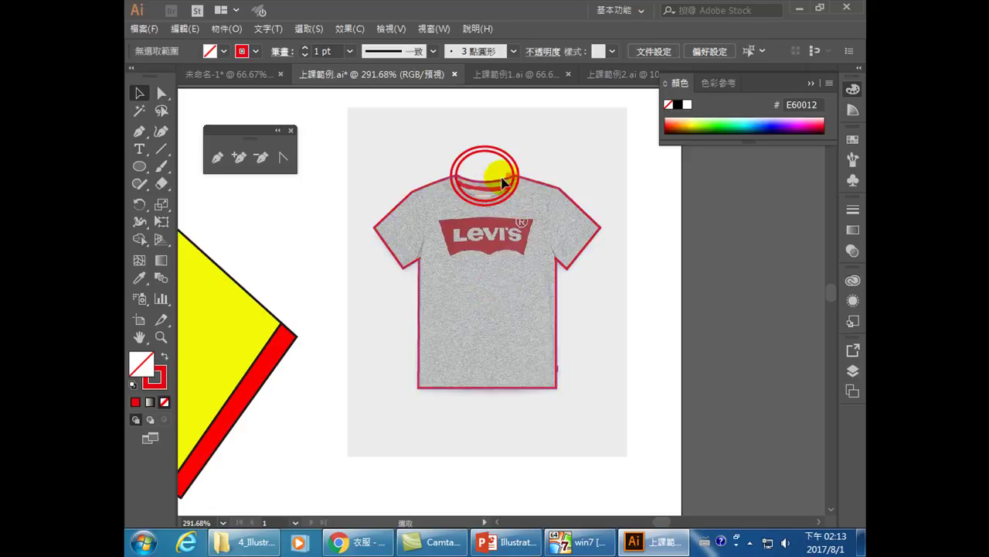
{"action": "left_click_drag", "start_coordinate": [430, 144], "coordinate": [477, 182]}
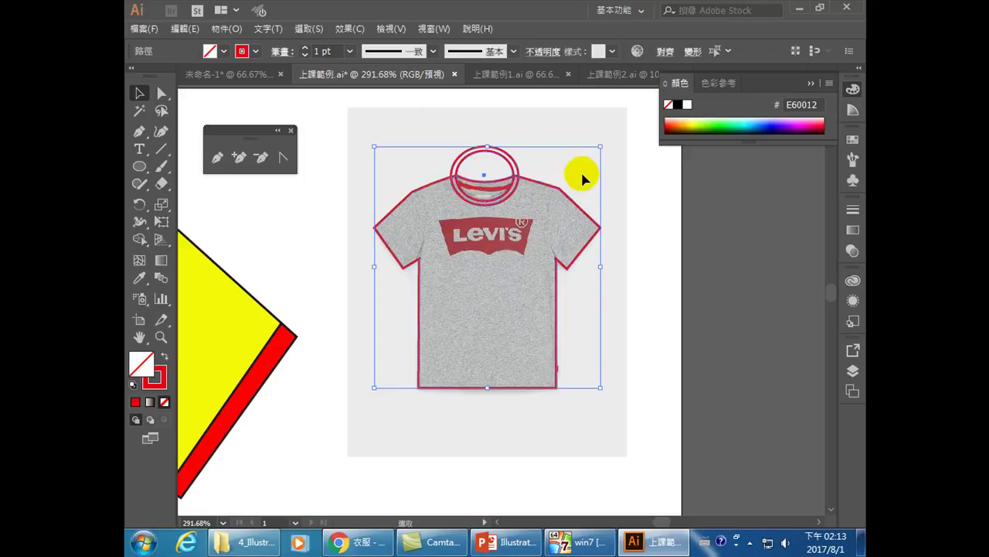
Set the selected outline and collar ring strokes to blue 0200E9, then deselect.
{"action": "left_click", "coordinate": [162, 381]}
{"action": "left_click", "coordinate": [769, 125]}
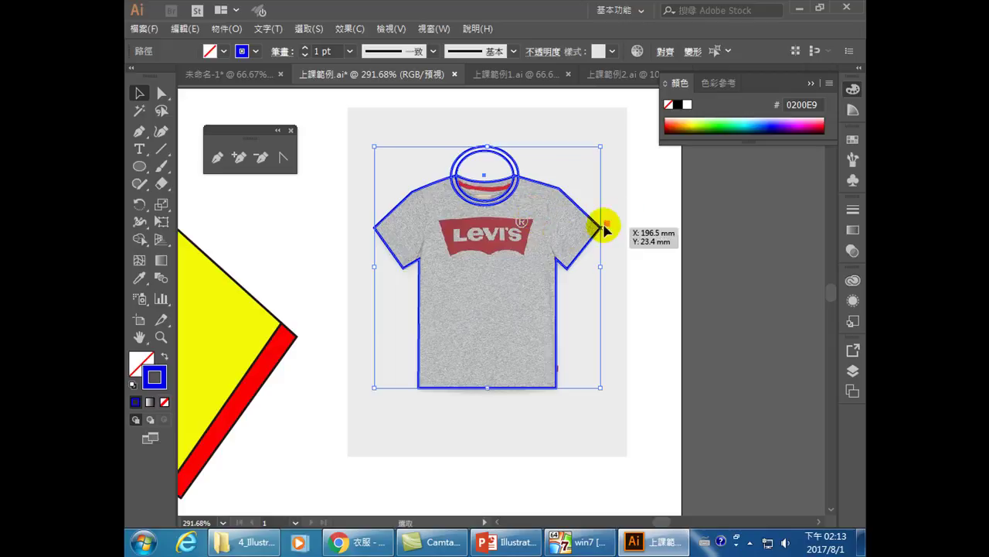
{"action": "left_click", "coordinate": [641, 232]}
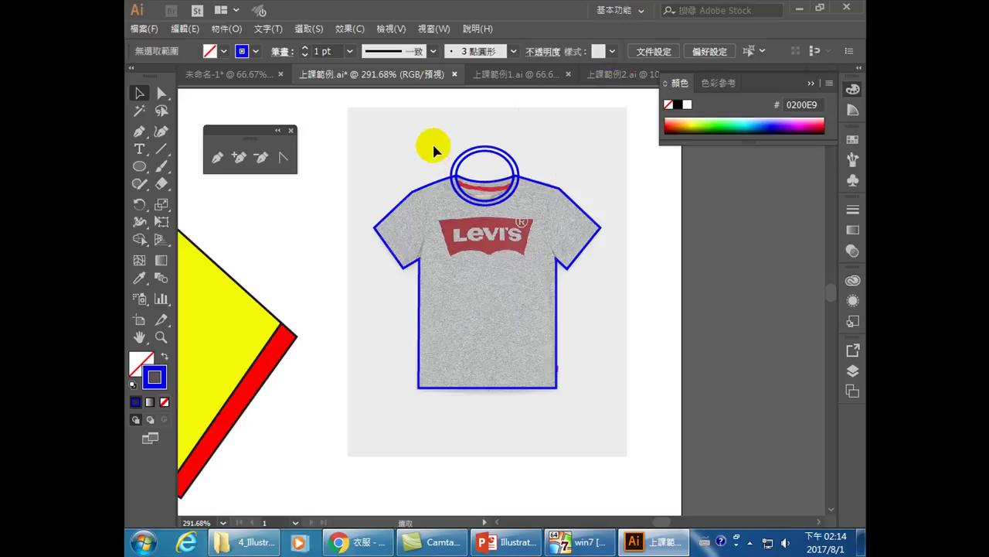
{"action": "left_click", "coordinate": [475, 185]}
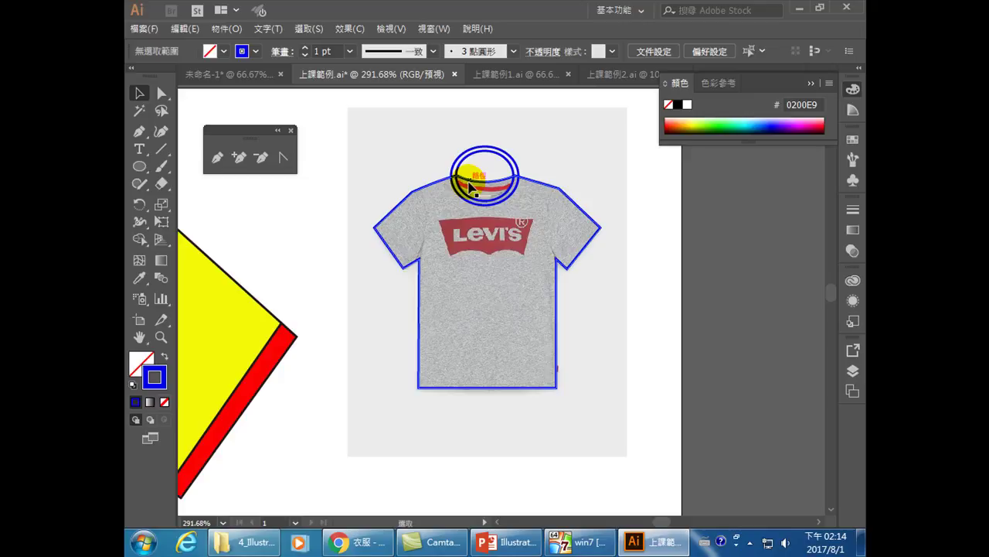
{"action": "left_click", "coordinate": [435, 154]}
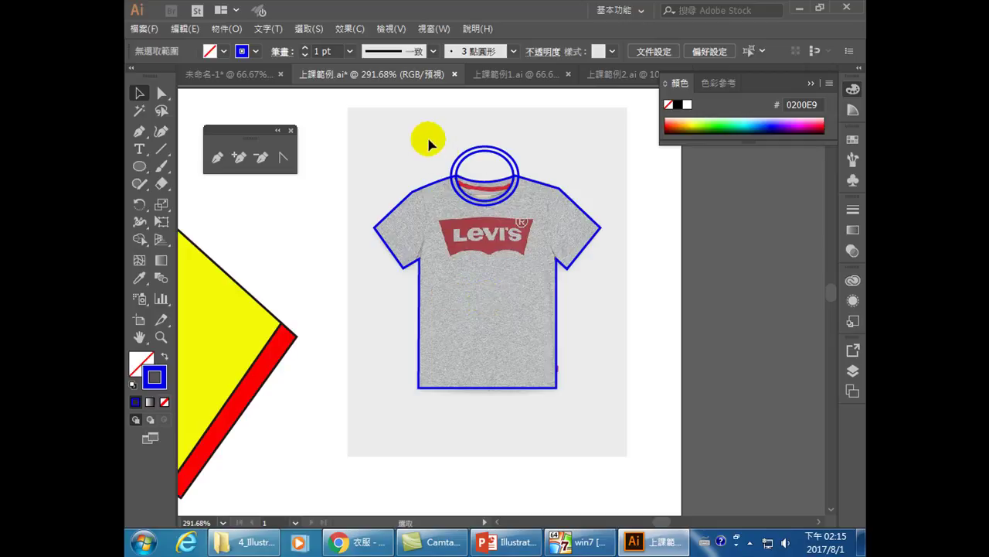
{"action": "left_click_drag", "start_coordinate": [427, 140], "coordinate": [489, 220]}
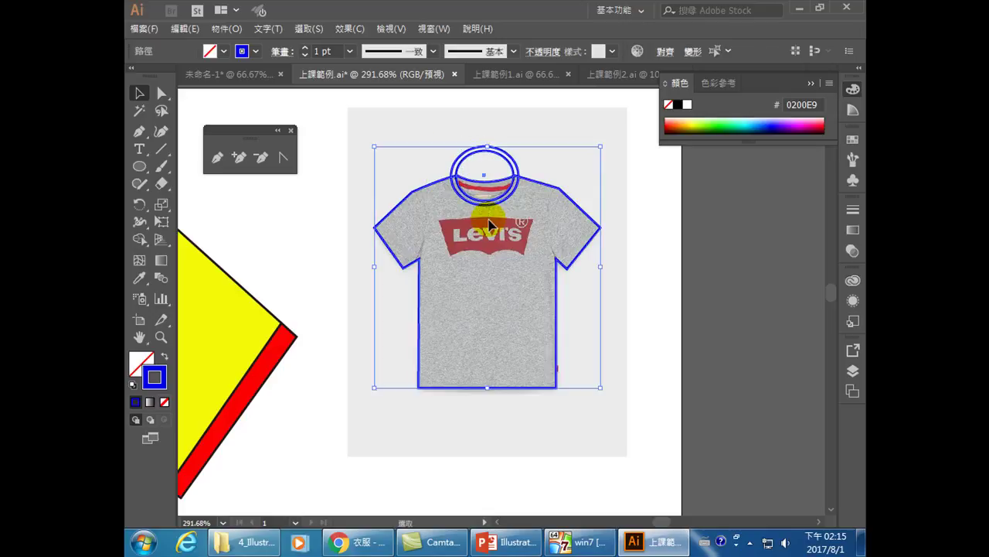
Marquee-select the blue shirt outline together with both collar rings.
{"action": "left_click", "coordinate": [343, 161]}
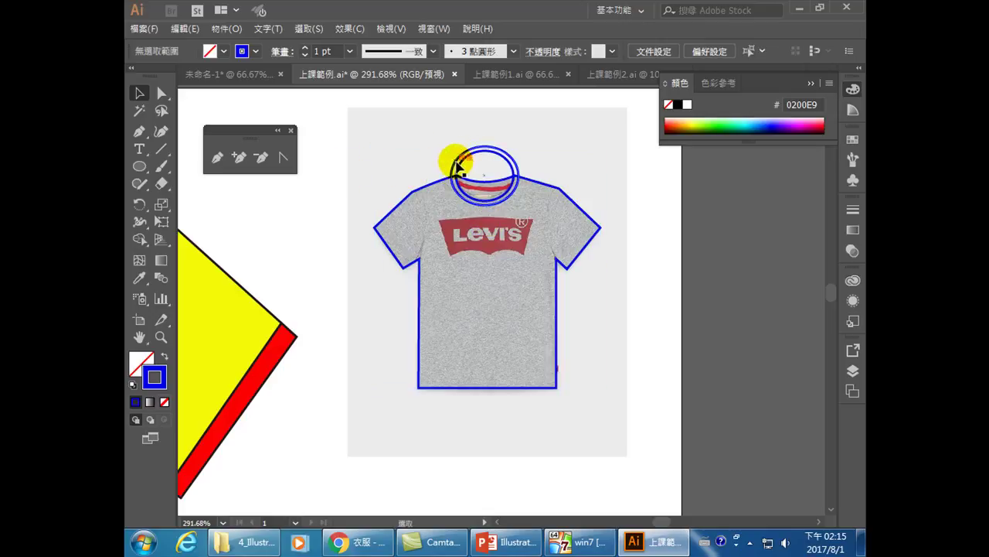
{"action": "left_click", "coordinate": [446, 162]}
{"action": "left_click_drag", "start_coordinate": [446, 163], "coordinate": [469, 196]}
{"action": "left_click_drag", "start_coordinate": [469, 196], "coordinate": [470, 196]}
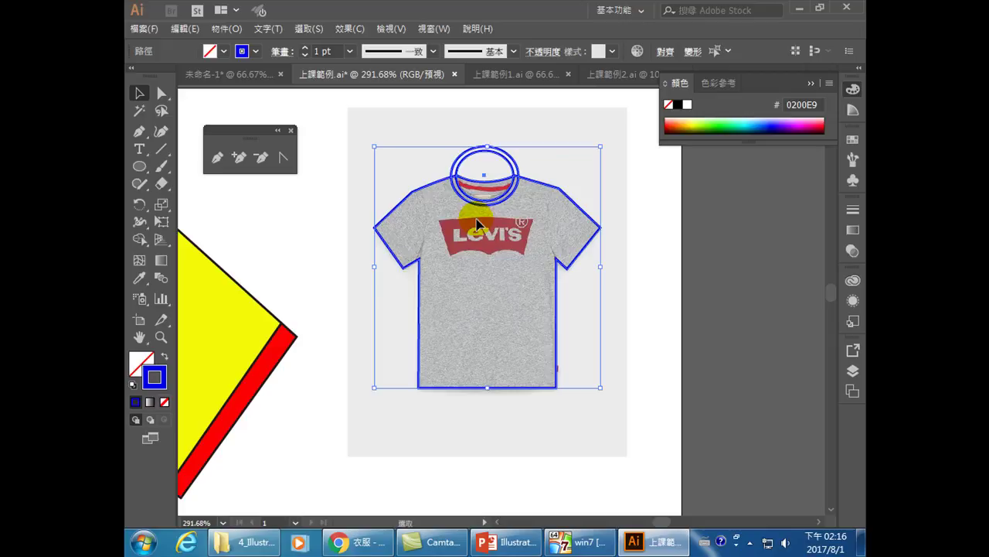
Choose the Shape Builder tool for merging the selected outline and collar paths.
{"action": "left_click", "coordinate": [139, 241]}
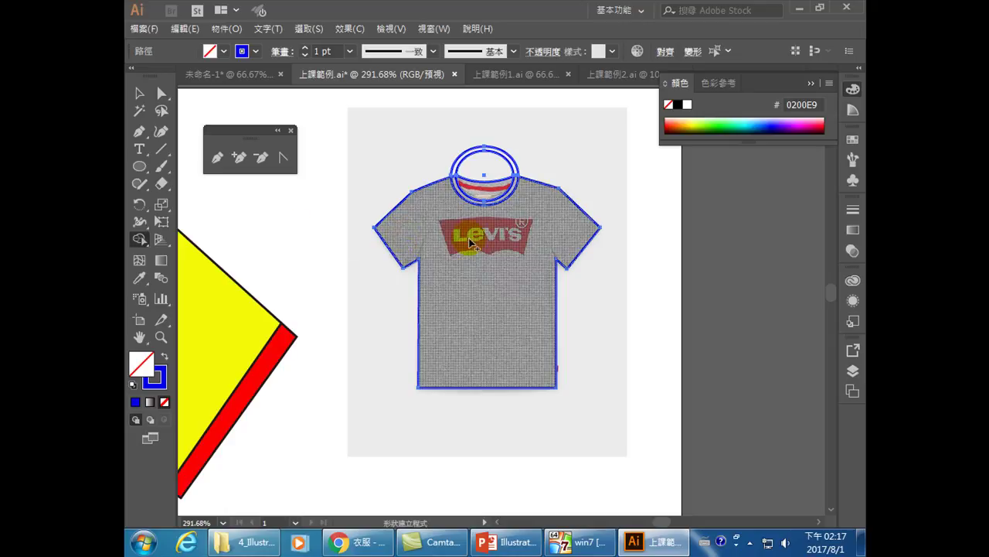
Merge the shirt body and the front collar-ring sections into one band with Shape Builder.
{"action": "left_click", "coordinate": [481, 291]}
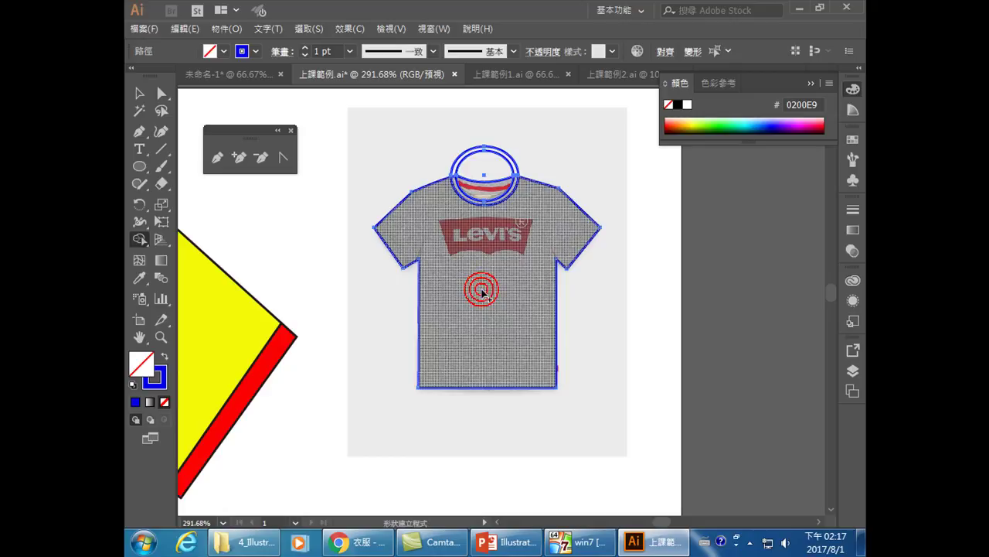
{"action": "left_click", "coordinate": [465, 200]}
{"action": "left_click", "coordinate": [454, 192]}
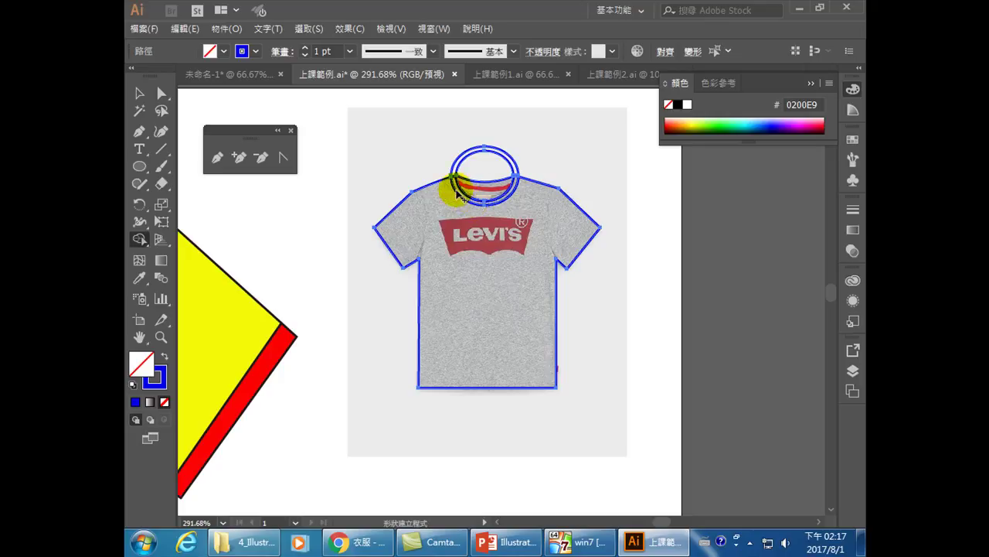
{"action": "left_click", "coordinate": [488, 190]}
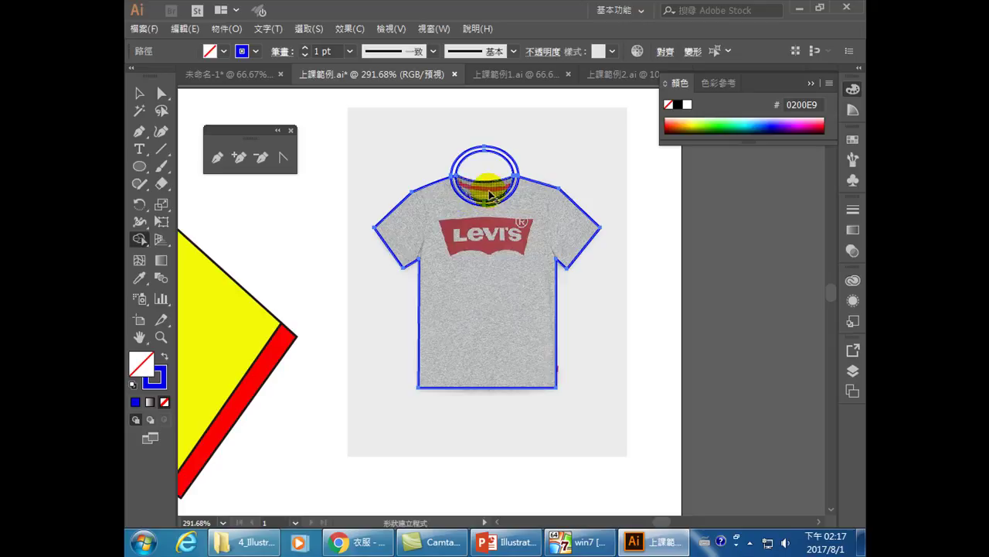
{"action": "left_click", "coordinate": [542, 225]}
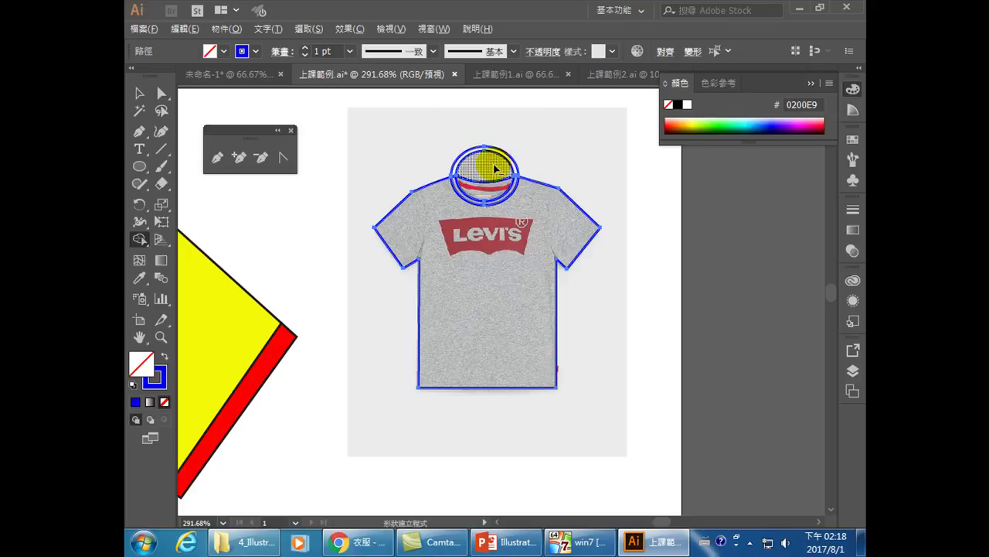
Remove the region inside the top of the collar ring with Shape Builder.
{"action": "left_click_drag", "start_coordinate": [495, 168], "coordinate": [512, 133]}
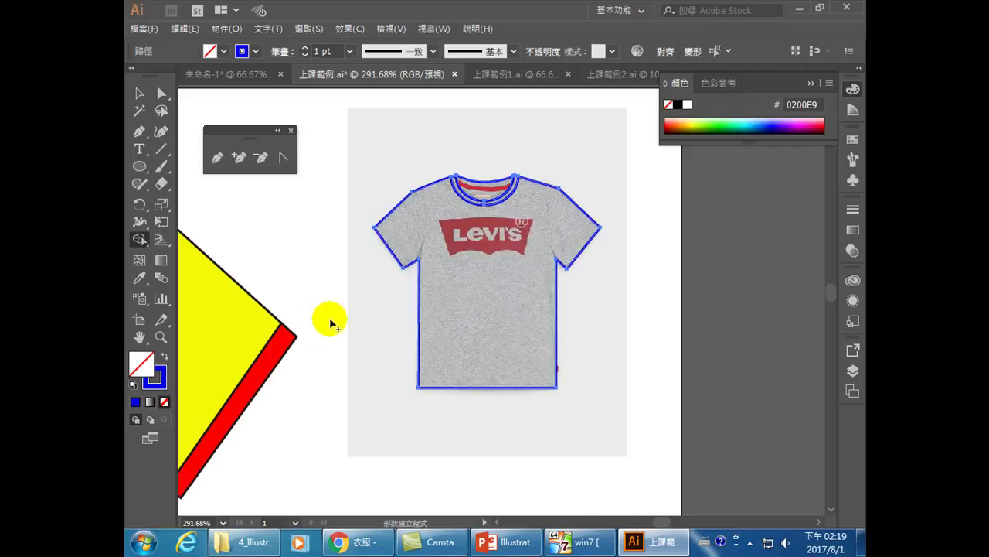
{"action": "left_click", "coordinate": [163, 151]}
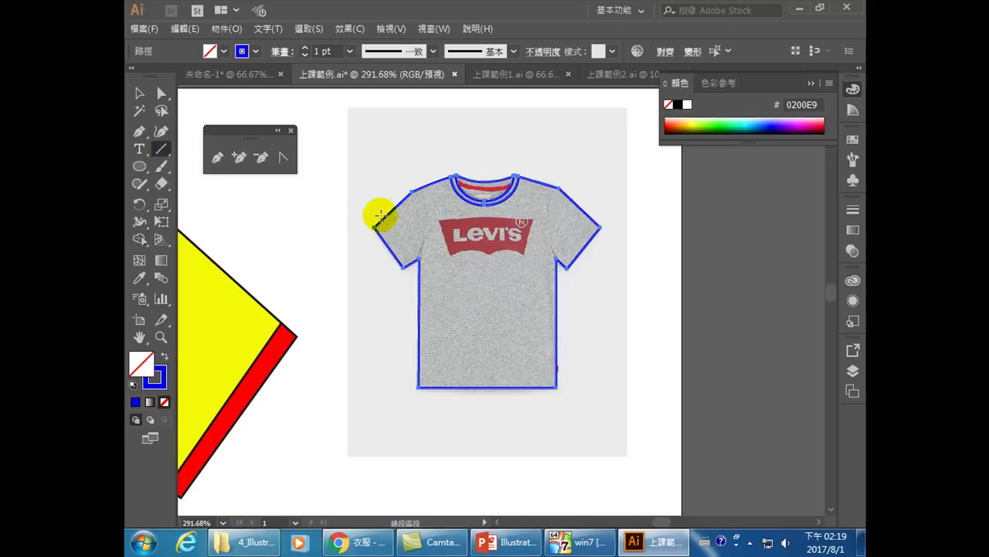
Draw straight lines across the left and right sleeve cuffs and along the hem.
{"action": "left_click_drag", "start_coordinate": [375, 216], "coordinate": [416, 272]}
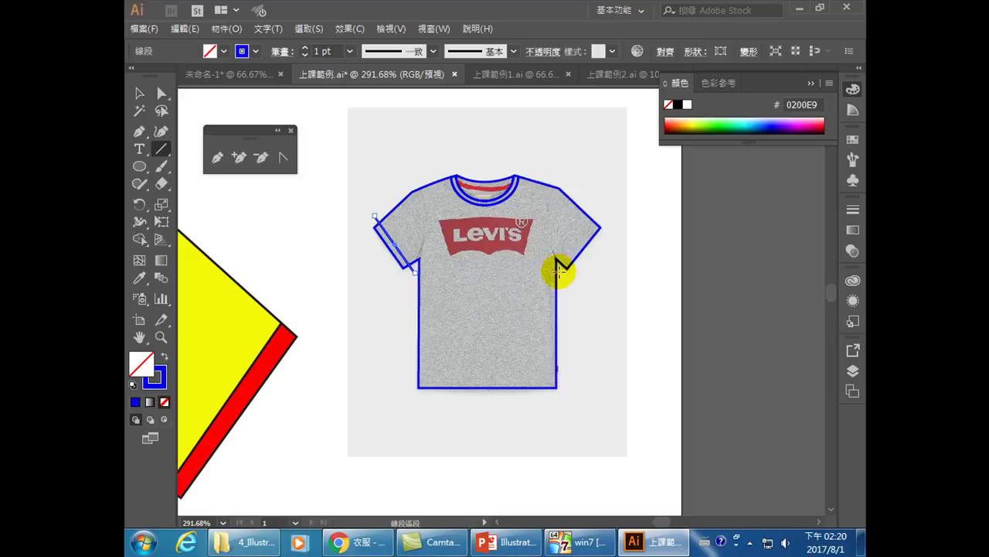
{"action": "left_click_drag", "start_coordinate": [566, 268], "coordinate": [600, 218]}
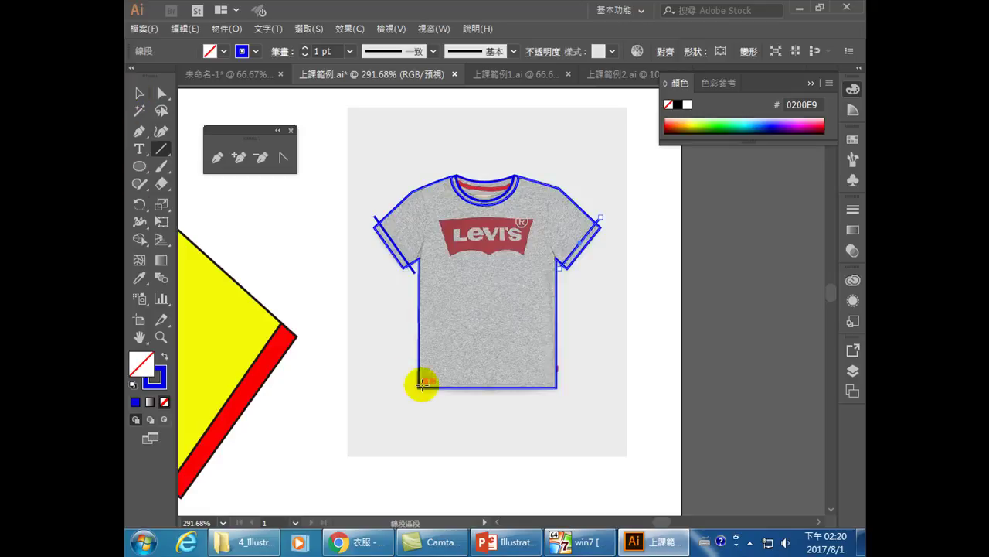
{"action": "left_click_drag", "start_coordinate": [408, 381], "coordinate": [568, 380]}
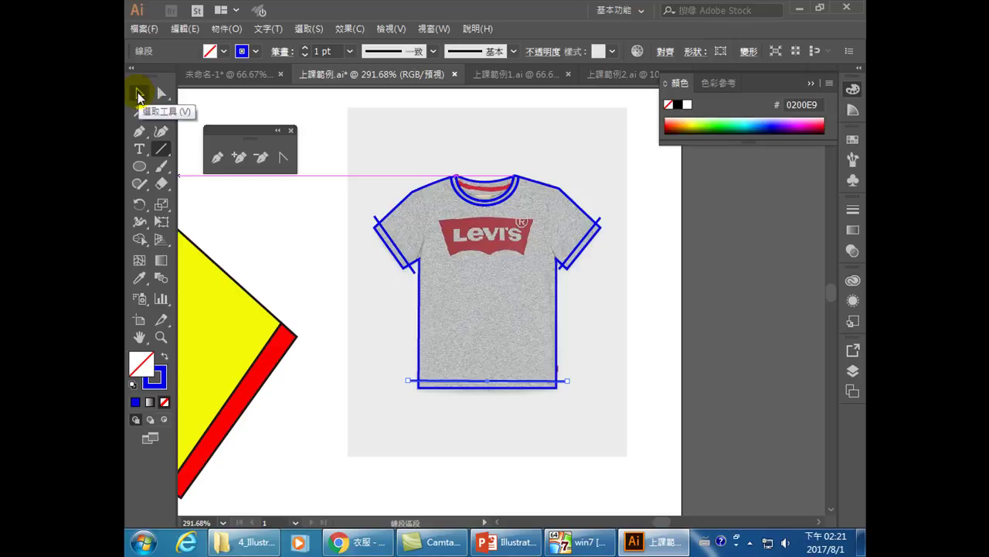
Select all shirt paths and Shape Build both cuff strips and the hem strip as separate shapes.
{"action": "left_click", "coordinate": [140, 94]}
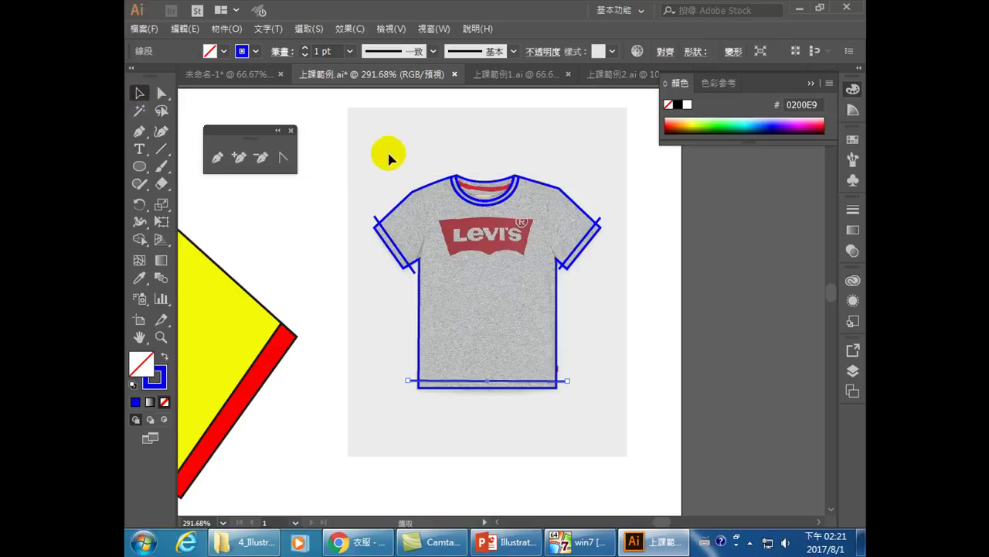
{"action": "left_click_drag", "start_coordinate": [372, 144], "coordinate": [589, 414]}
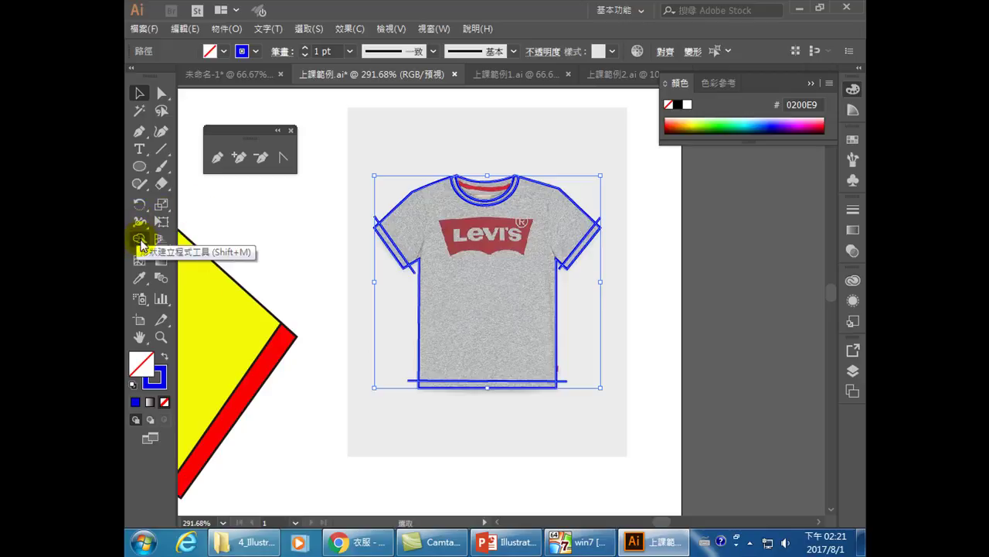
{"action": "left_click", "coordinate": [140, 241]}
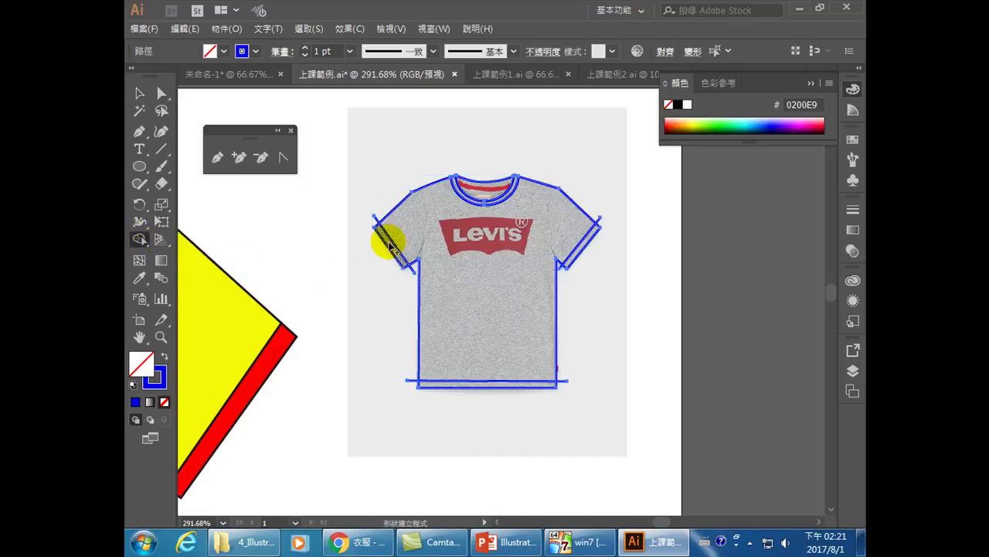
{"action": "left_click", "coordinate": [390, 246]}
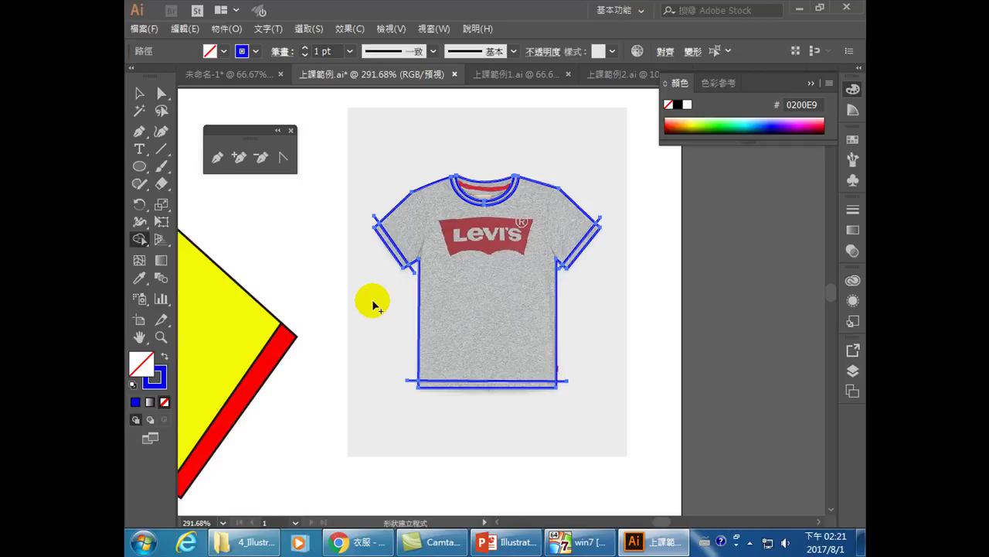
{"action": "left_click", "coordinate": [591, 244]}
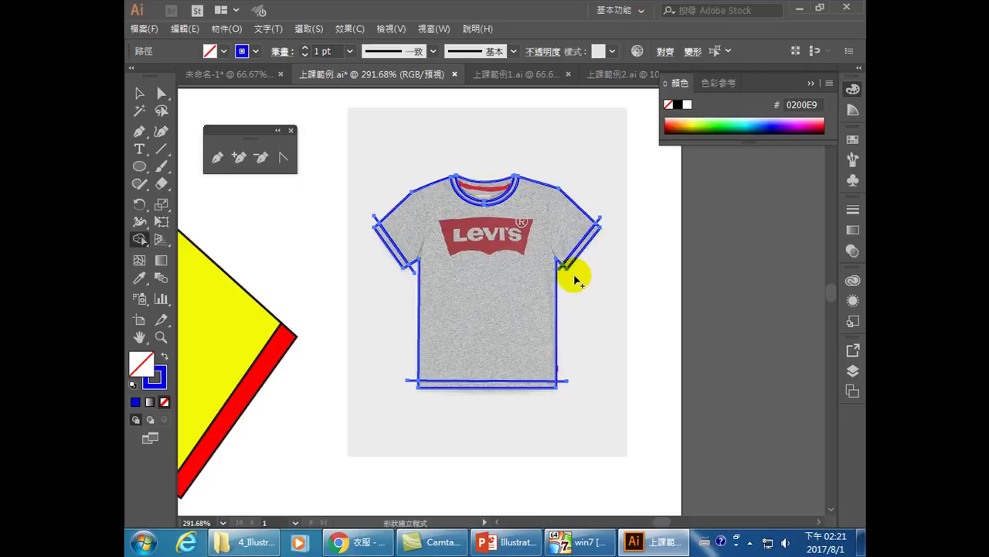
{"action": "left_click", "coordinate": [507, 386]}
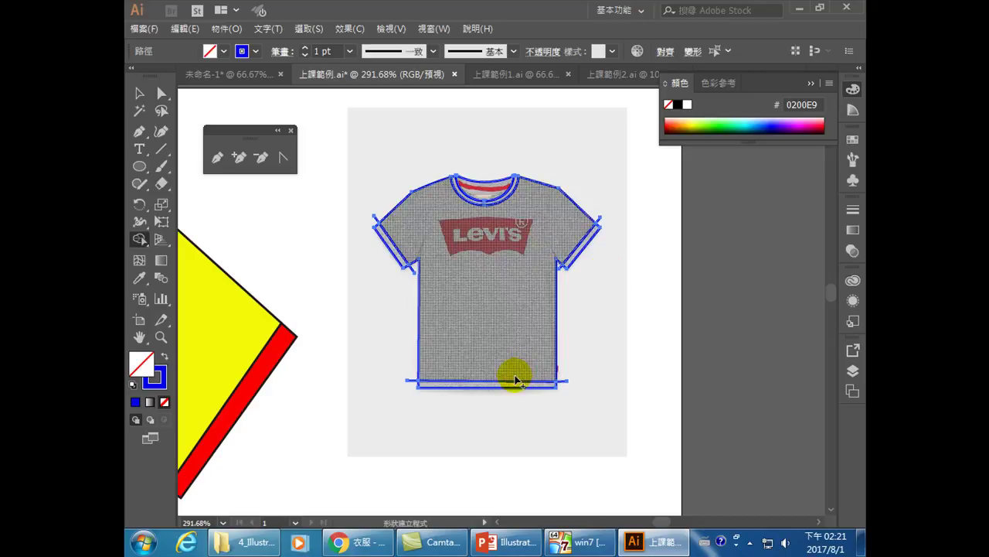
{"action": "left_click", "coordinate": [139, 93]}
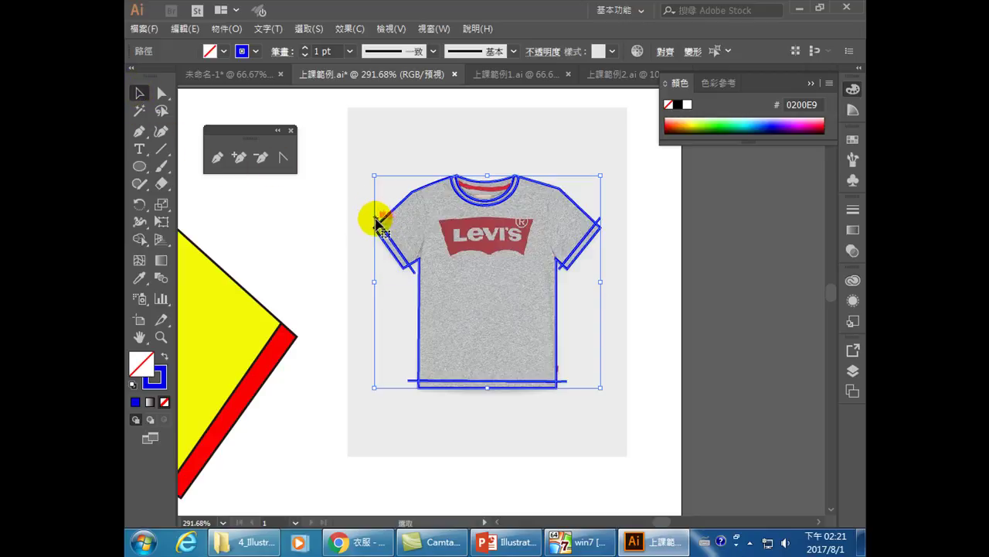
Remove the overhanging outline anchors at the left shoulder and left underarm.
{"action": "mouse_move", "coordinate": [376, 220]}
{"action": "left_mouse_down"}
{"action": "mouse_move", "coordinate": [395, 216]}
{"action": "mouse_move", "coordinate": [376, 214]}
{"action": "left_mouse_up"}
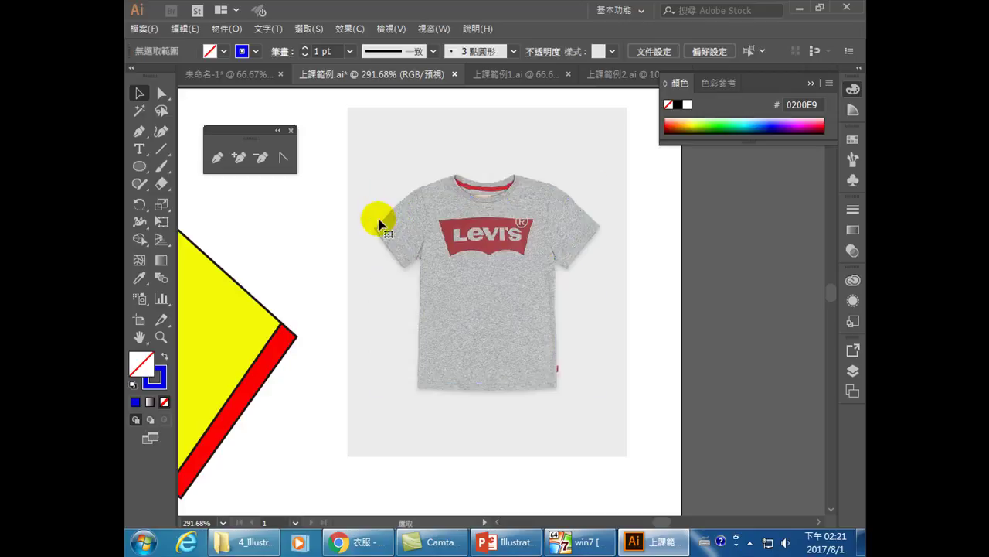
{"action": "left_click", "coordinate": [479, 258]}
{"action": "left_click", "coordinate": [334, 202]}
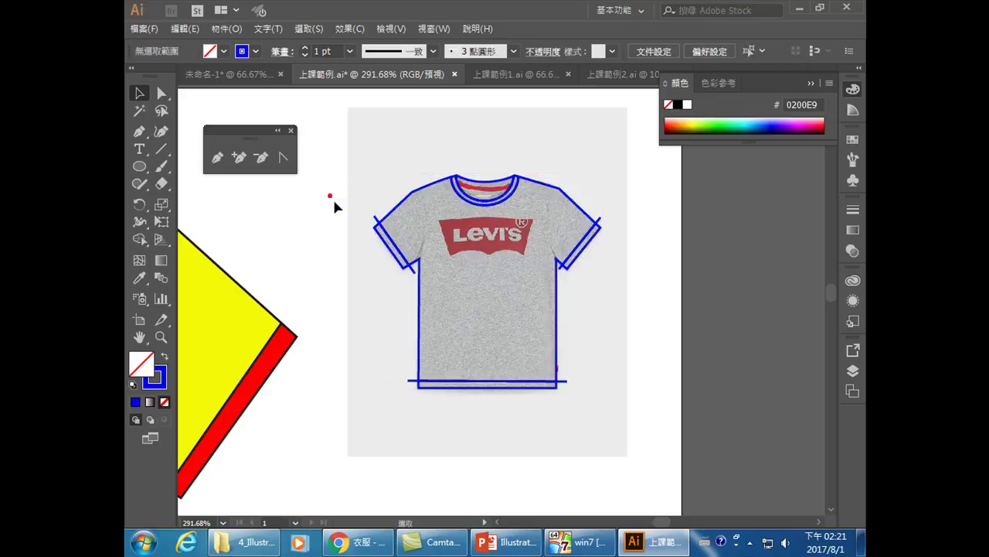
{"action": "left_click", "coordinate": [376, 216]}
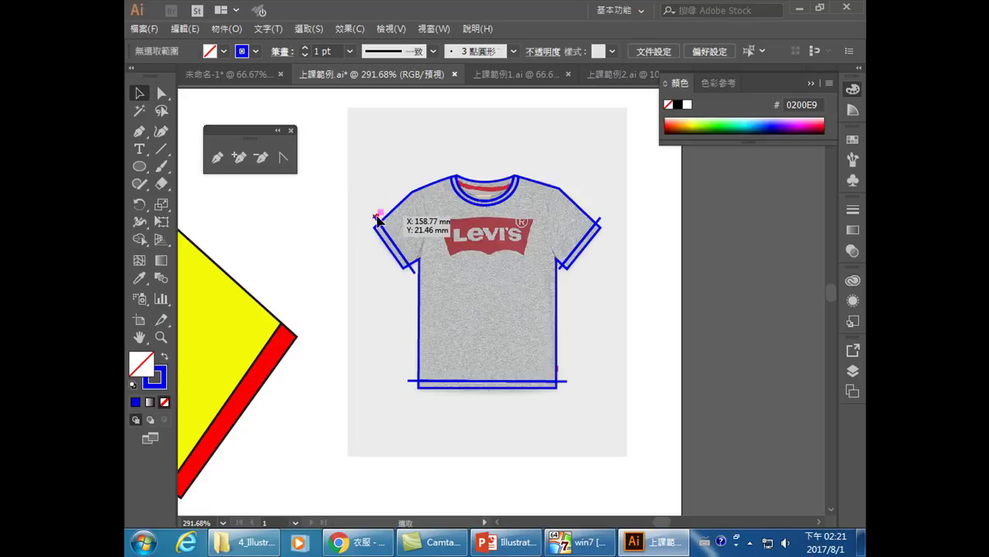
{"action": "left_click", "coordinate": [371, 211]}
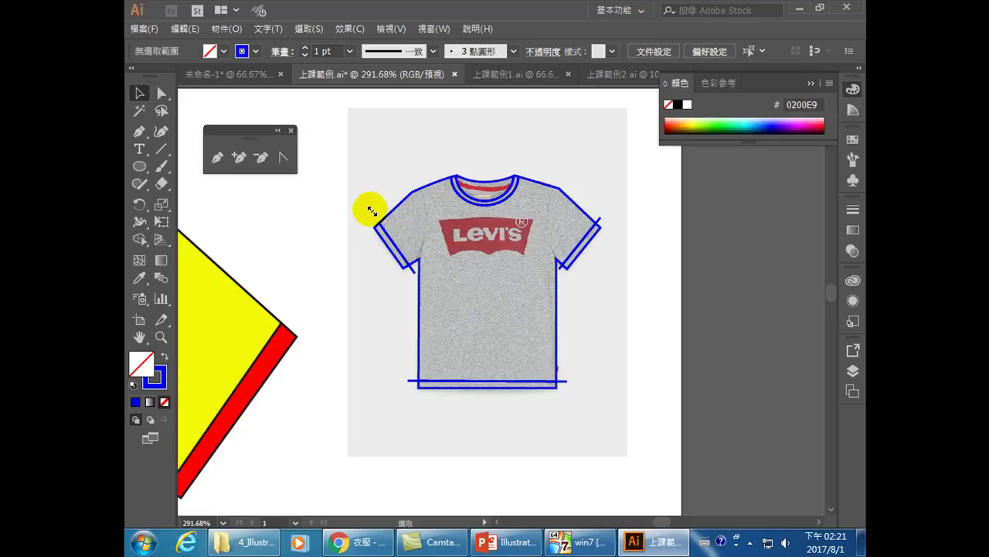
{"action": "left_click", "coordinate": [413, 269]}
{"action": "left_click", "coordinate": [392, 315]}
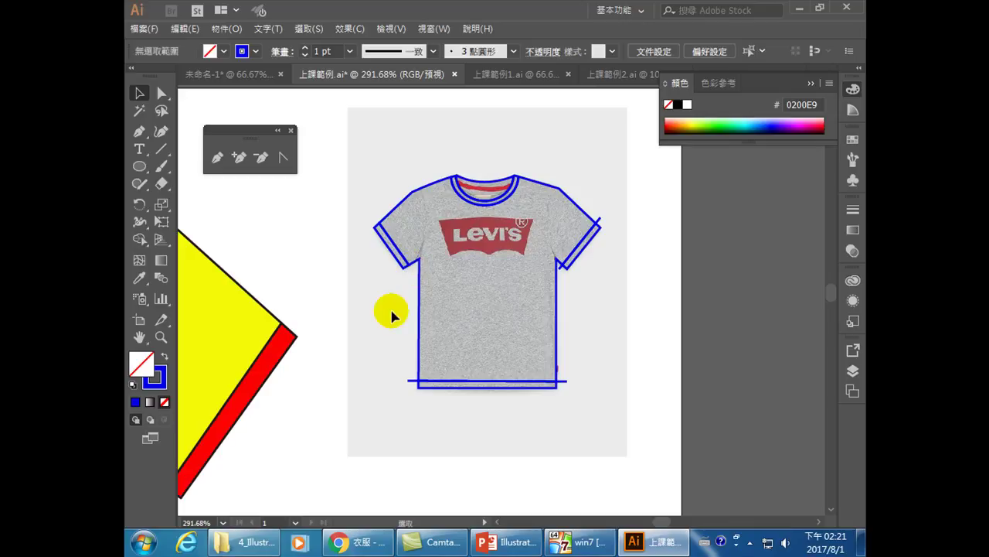
Remove the overhanging anchors at the right shoulder, right armpit and both hem corners.
{"action": "left_click", "coordinate": [599, 223]}
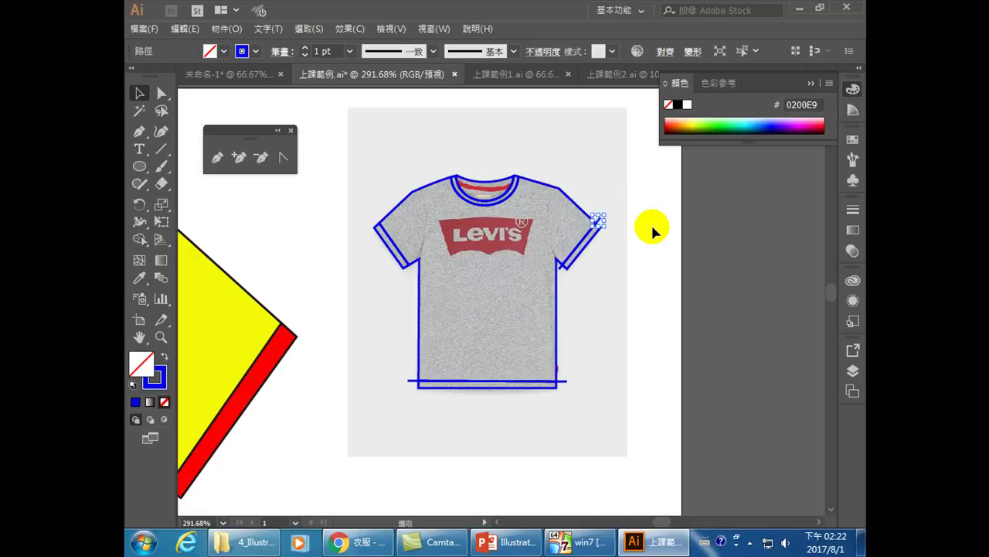
{"action": "left_click", "coordinate": [654, 232]}
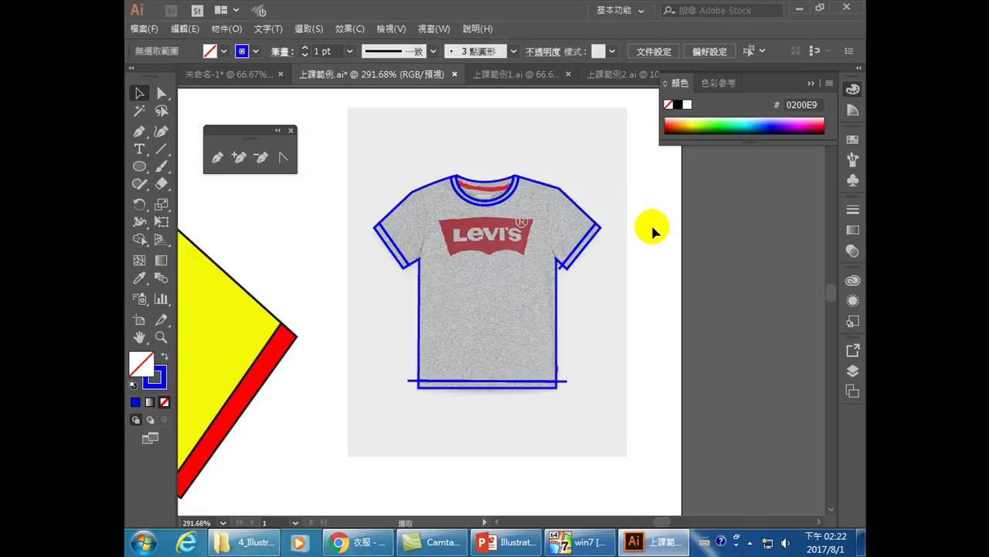
{"action": "left_click", "coordinate": [561, 267]}
{"action": "left_click", "coordinate": [623, 382]}
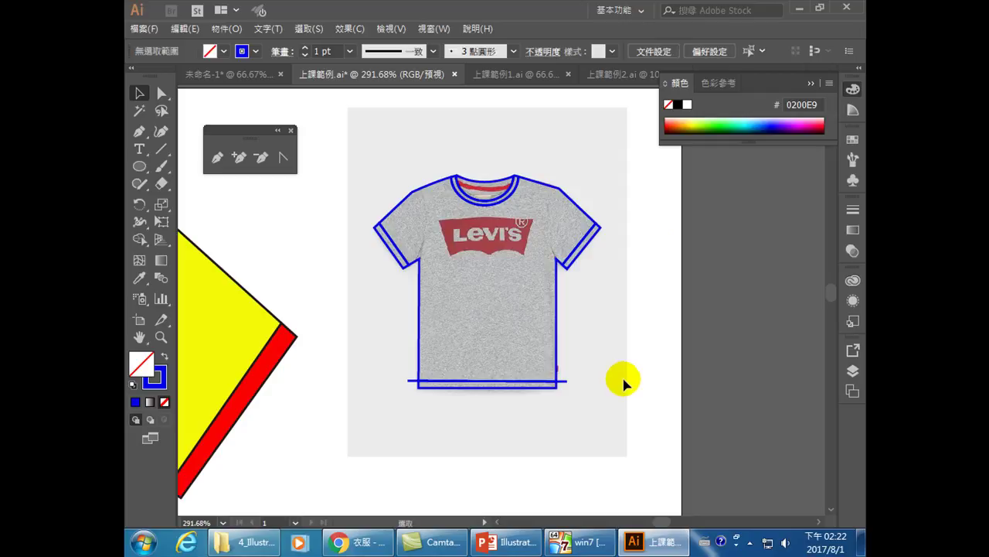
{"action": "left_click", "coordinate": [561, 381]}
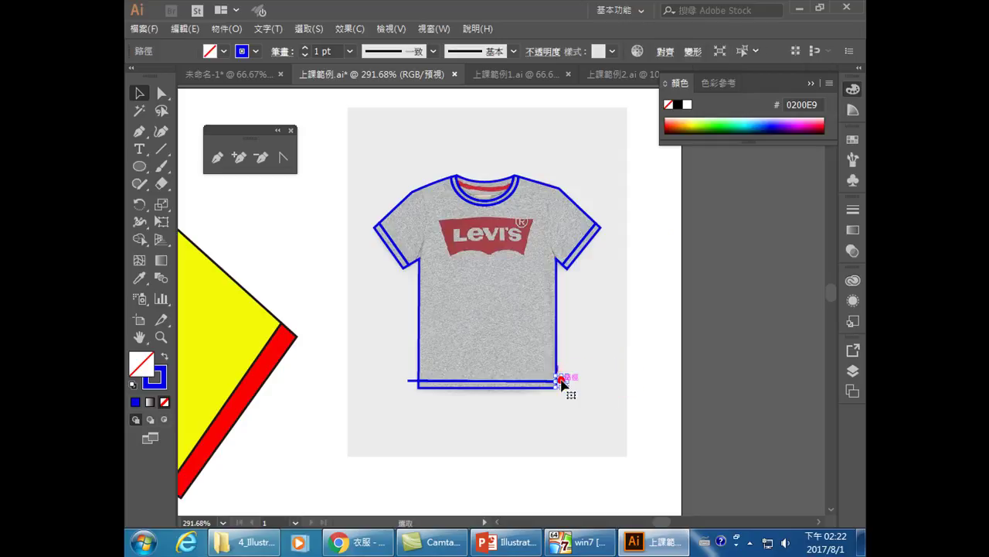
{"action": "left_click", "coordinate": [414, 380]}
{"action": "left_click", "coordinate": [414, 424]}
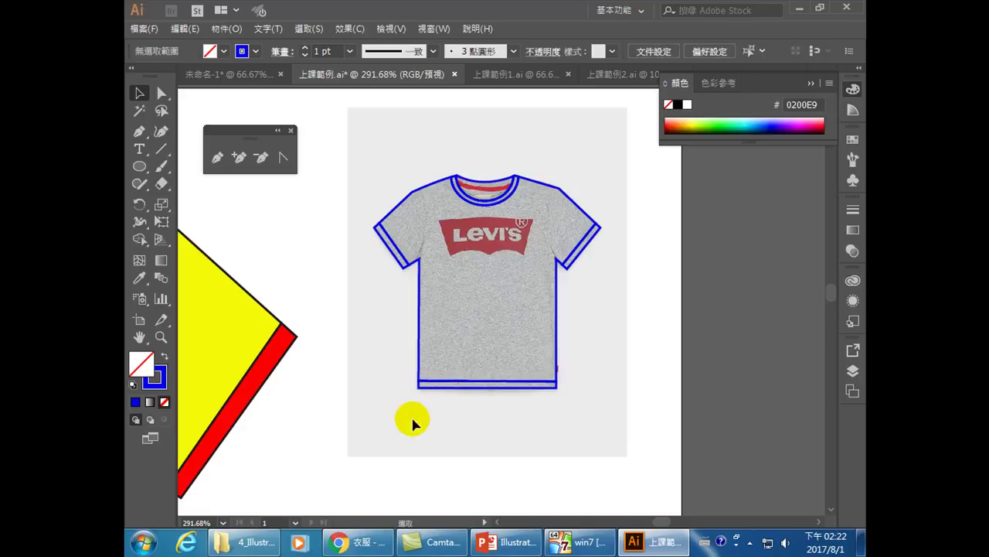
Select the shirt's blue outline path with the Selection tool.
{"action": "left_click", "coordinate": [138, 93]}
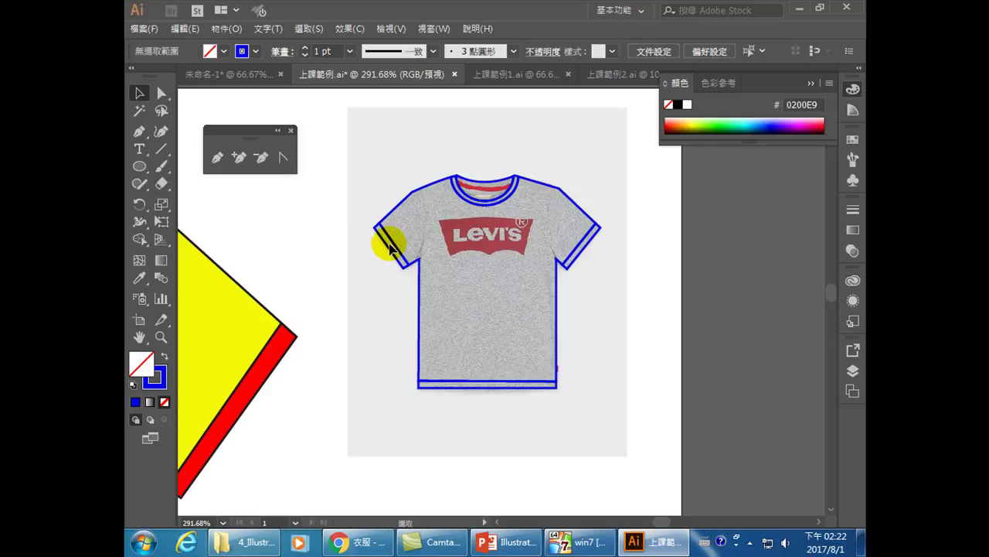
{"action": "left_click", "coordinate": [477, 272]}
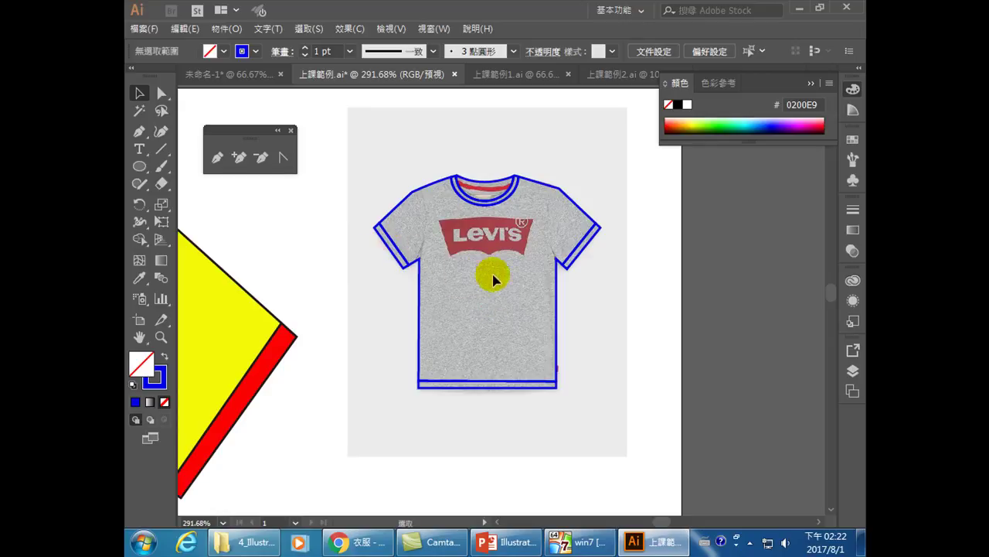
{"action": "left_click_drag", "start_coordinate": [464, 255], "coordinate": [423, 190]}
{"action": "left_click", "coordinate": [425, 188]}
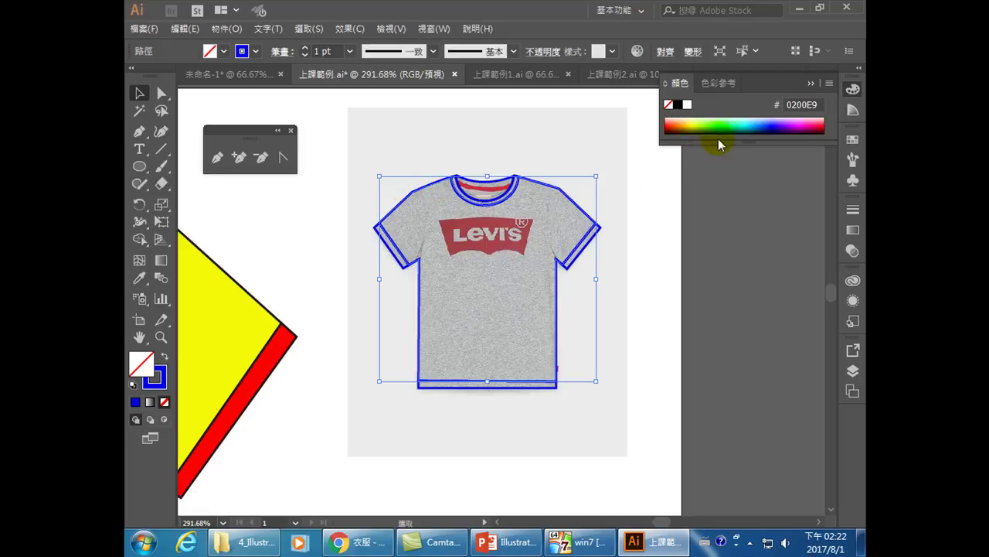
Fill the shirt body with light cyan and the left sleeve cuff with red-orange.
{"action": "left_click", "coordinate": [744, 125]}
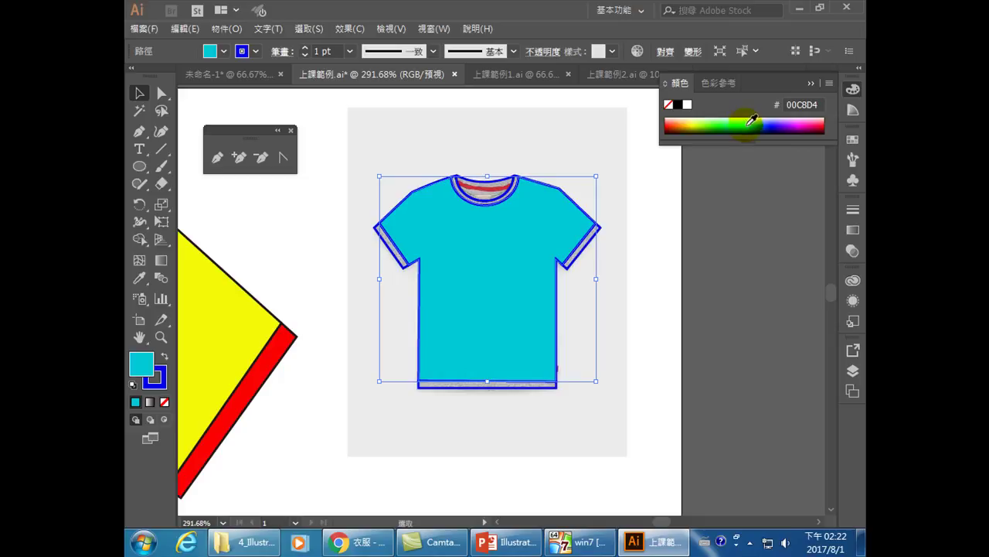
{"action": "left_click", "coordinate": [751, 121]}
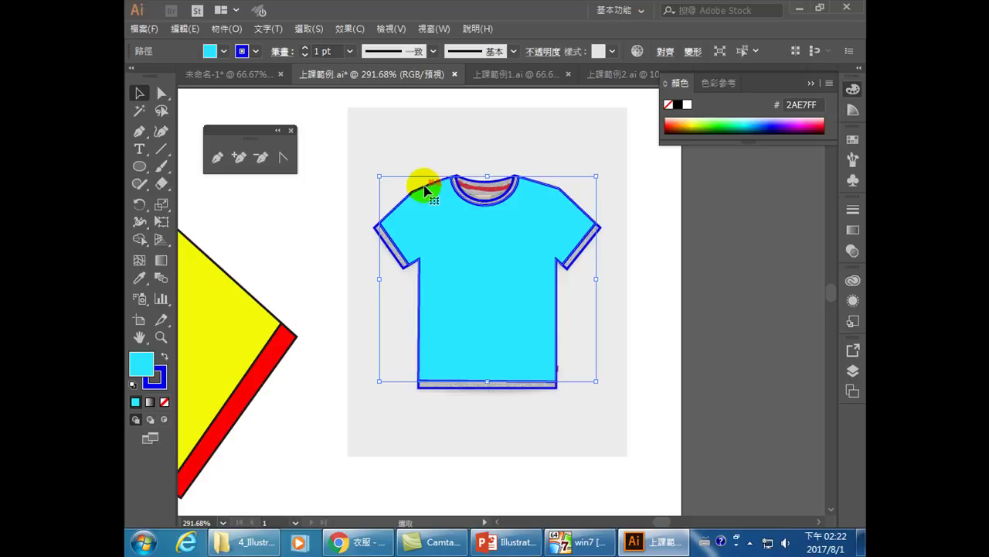
{"action": "left_click", "coordinate": [396, 259]}
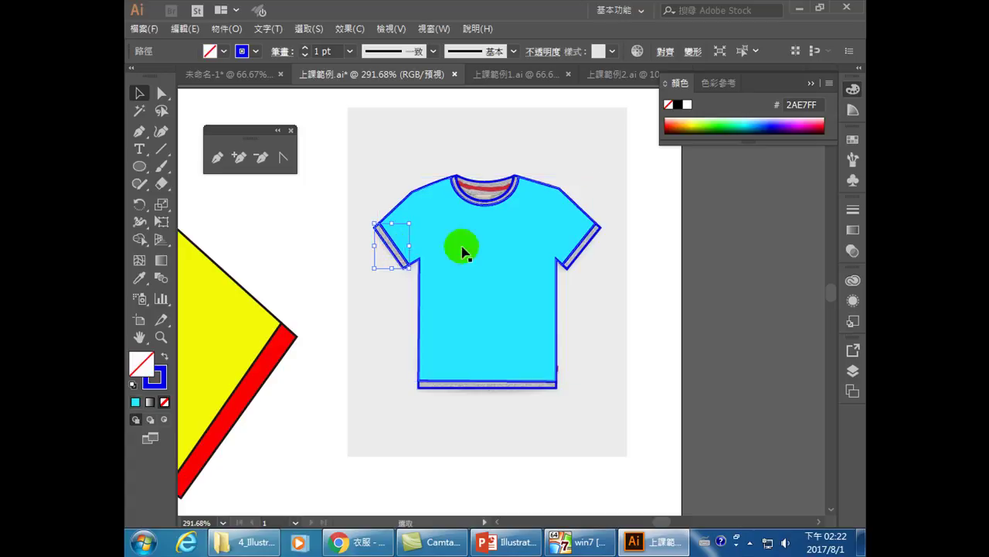
{"action": "left_click", "coordinate": [674, 122]}
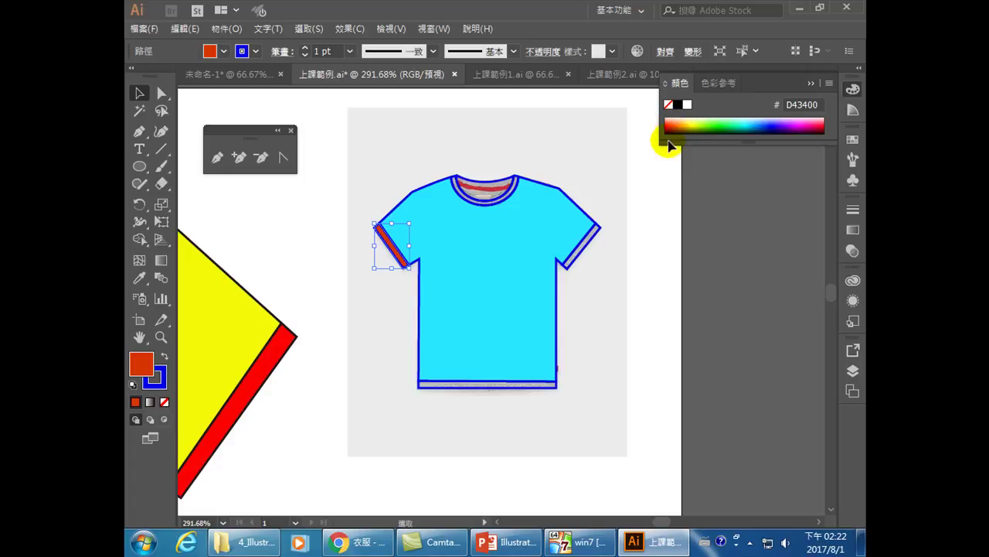
Give the right sleeve cuff the left cuff's red-orange D43400 using the Eyedropper.
{"action": "left_click", "coordinate": [591, 234]}
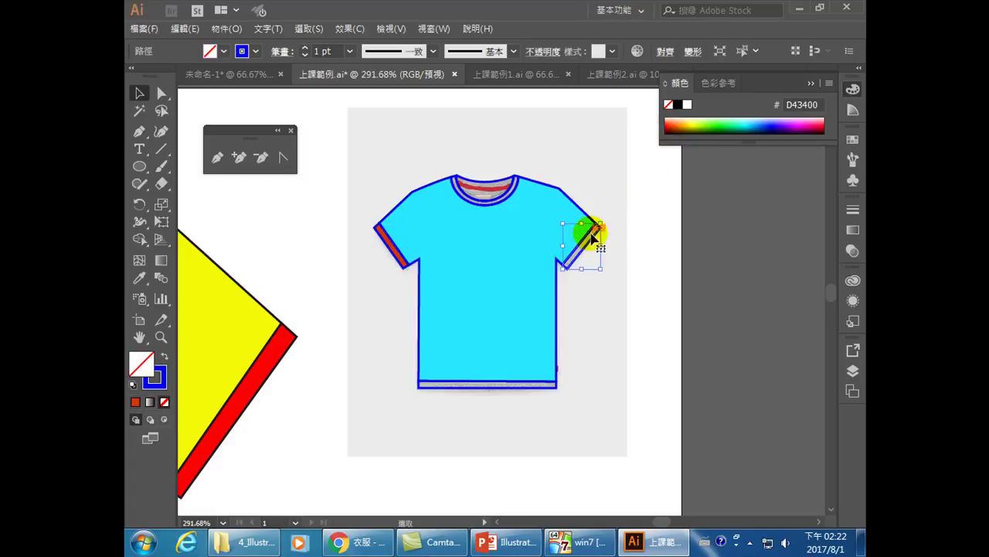
{"action": "left_click", "coordinate": [559, 250]}
{"action": "left_click", "coordinate": [585, 249]}
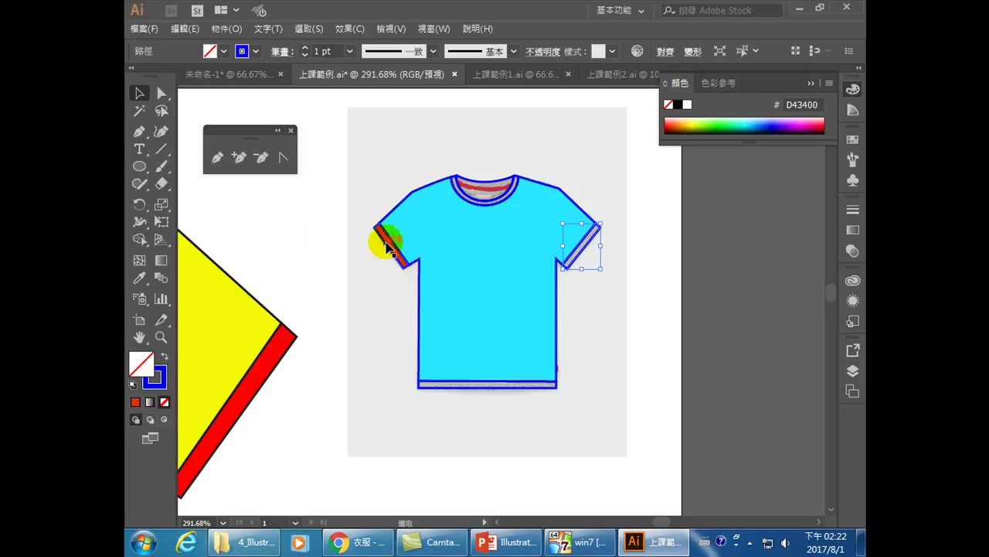
{"action": "left_click", "coordinate": [136, 280]}
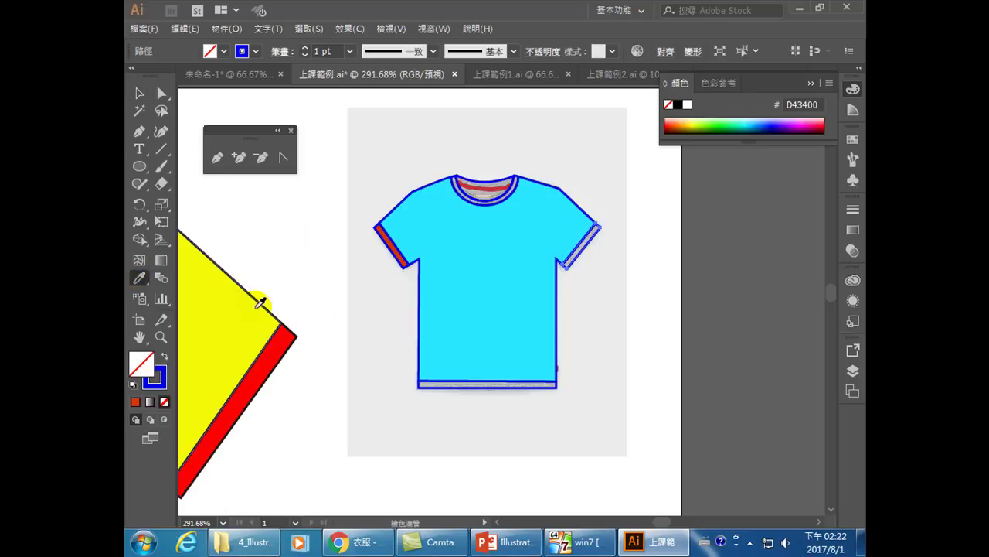
{"action": "left_click", "coordinate": [387, 230]}
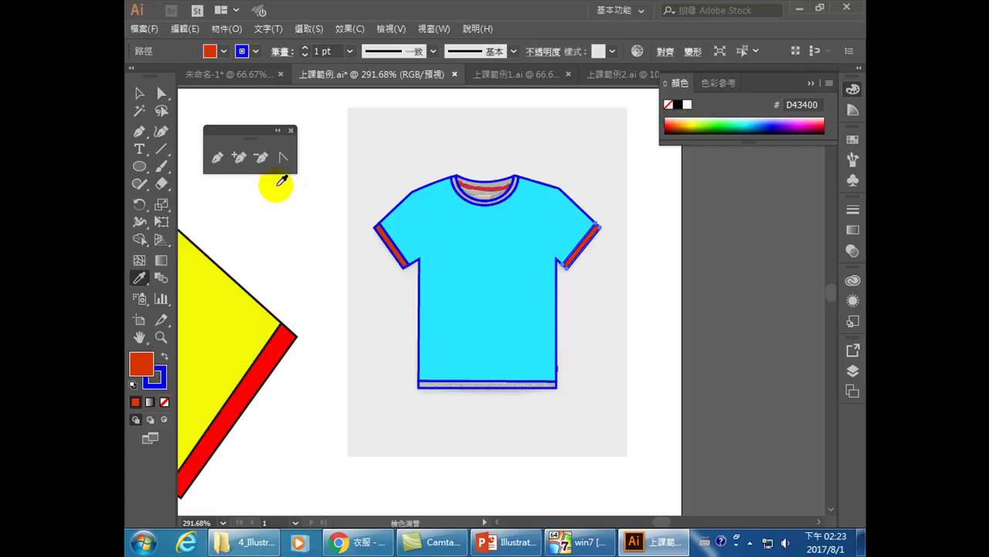
{"action": "left_click", "coordinate": [139, 93]}
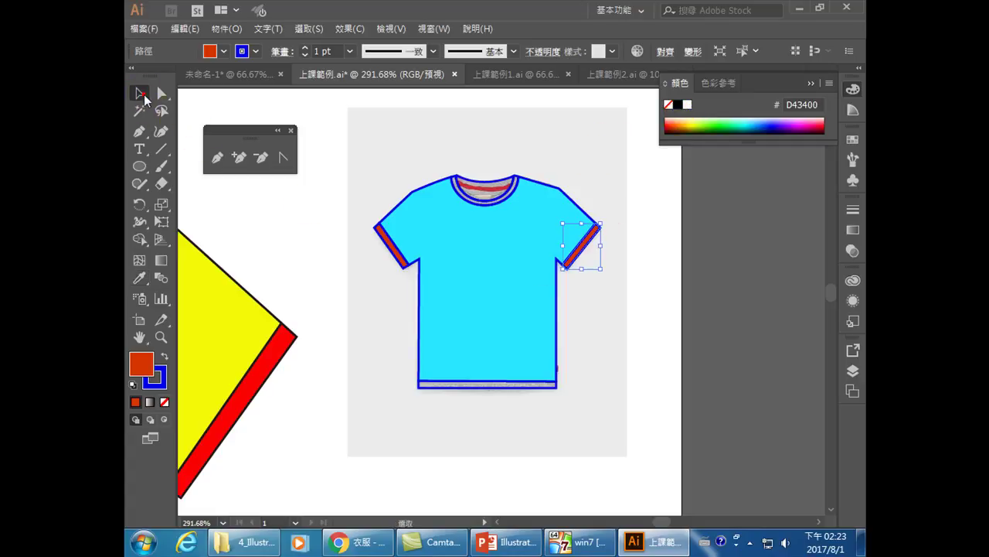
Colour the hem band with the cuff's red-orange D43400.
{"action": "left_click", "coordinate": [476, 384]}
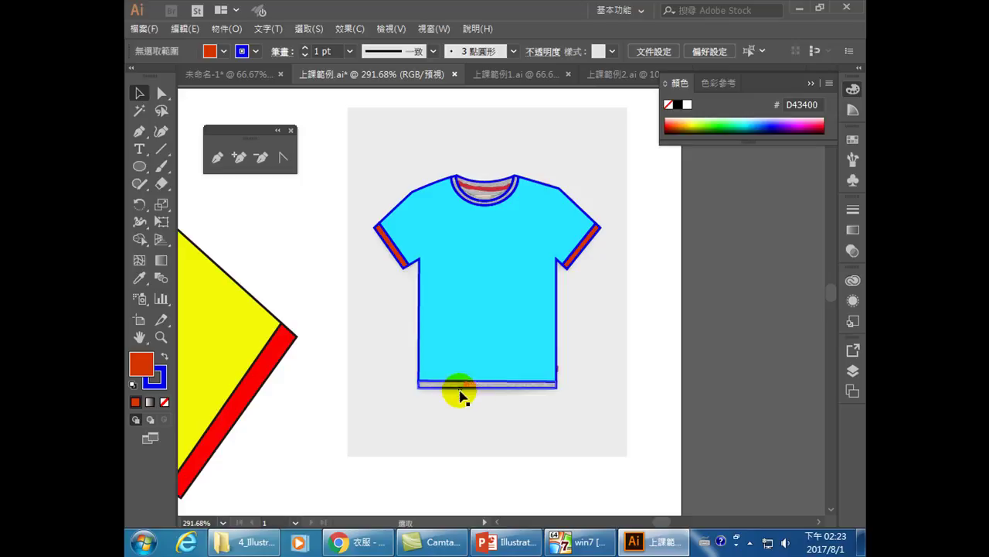
{"action": "left_click", "coordinate": [460, 386]}
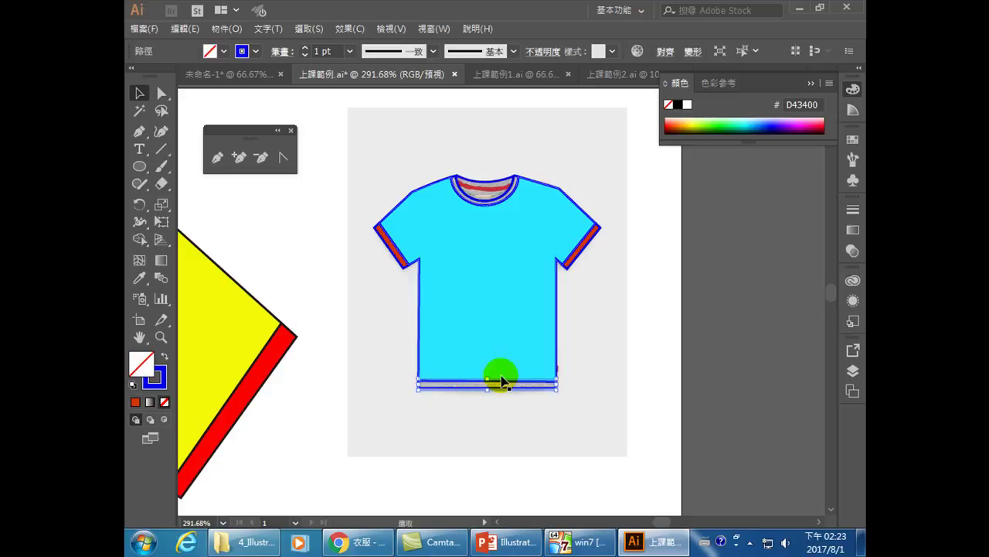
{"action": "left_click", "coordinate": [139, 278]}
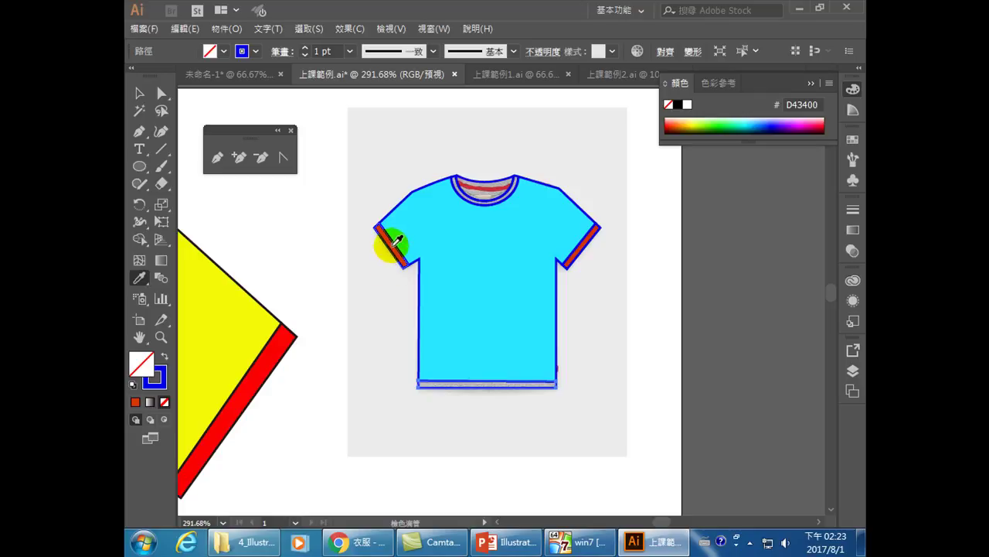
{"action": "left_click", "coordinate": [393, 244]}
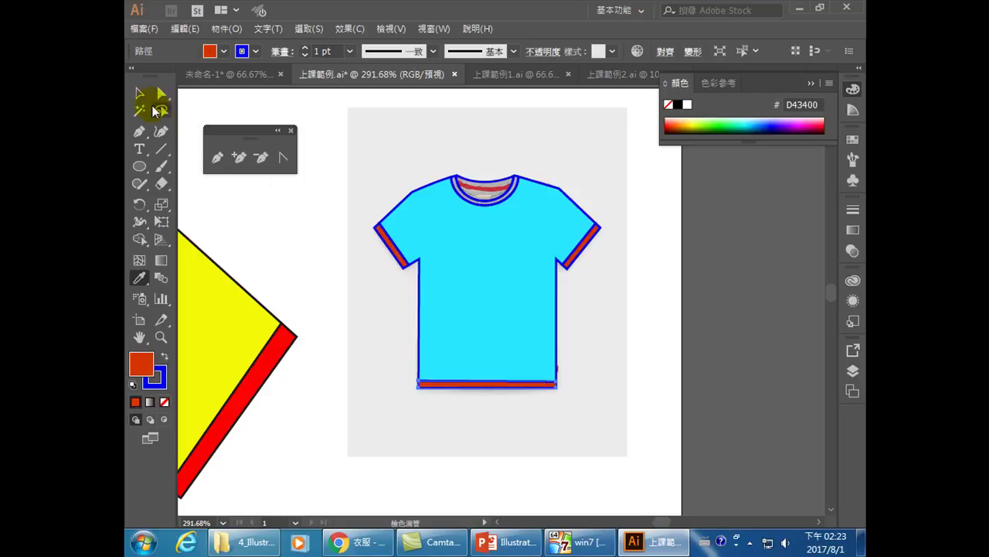
{"action": "left_click", "coordinate": [139, 94]}
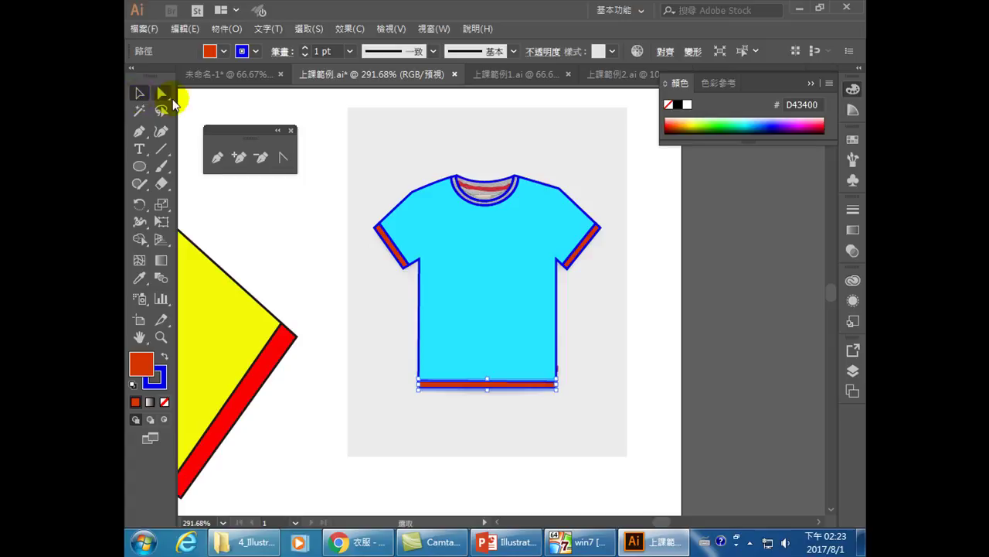
Colour the collar band with the cuff's red-orange, then deselect everything.
{"action": "left_click", "coordinate": [460, 199]}
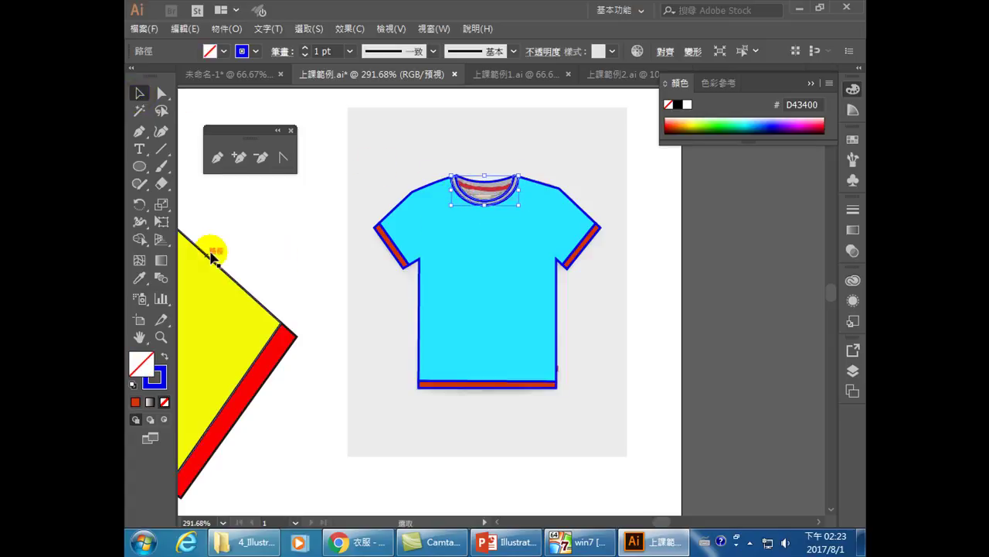
{"action": "left_click", "coordinate": [138, 277]}
{"action": "left_click", "coordinate": [393, 242]}
{"action": "left_click", "coordinate": [139, 93]}
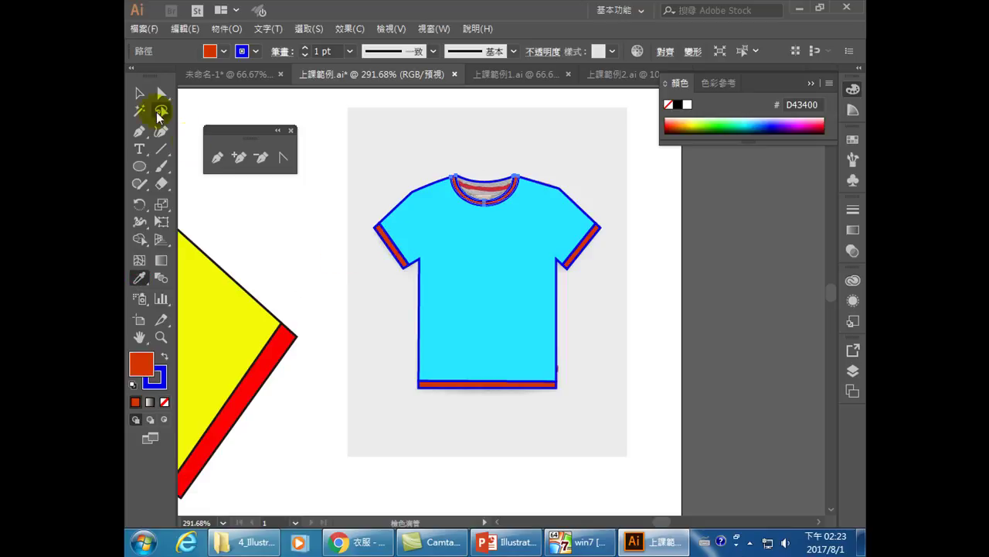
{"action": "left_click", "coordinate": [294, 256]}
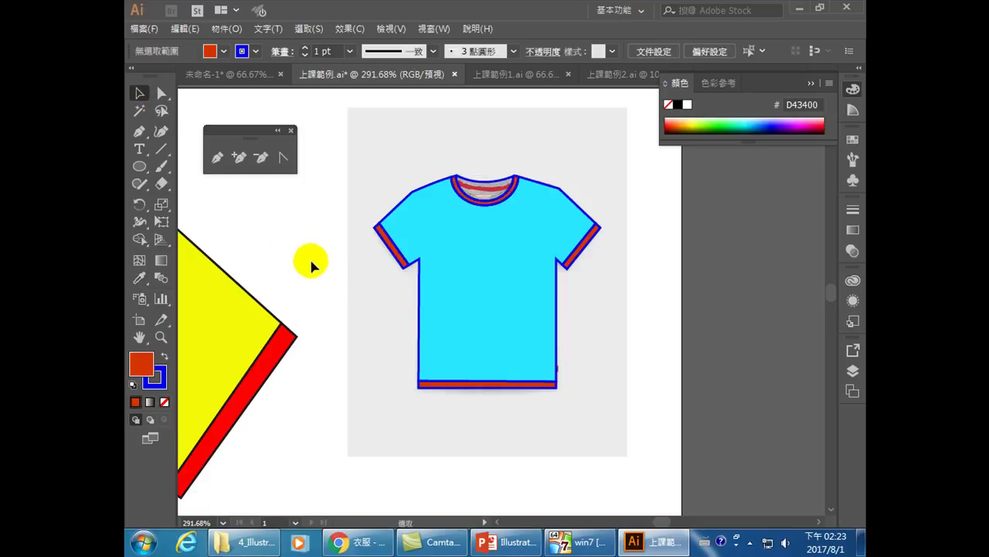
Group all the traced cyan shirt pieces with Object > Group and drag the group off the photo.
{"action": "left_click_drag", "start_coordinate": [367, 136], "coordinate": [590, 408]}
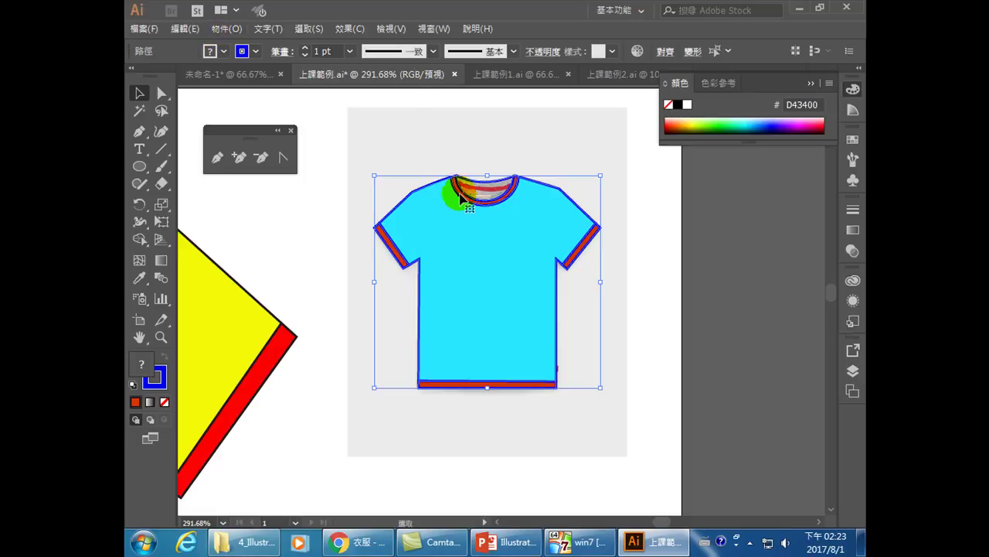
{"action": "left_click", "coordinate": [224, 29]}
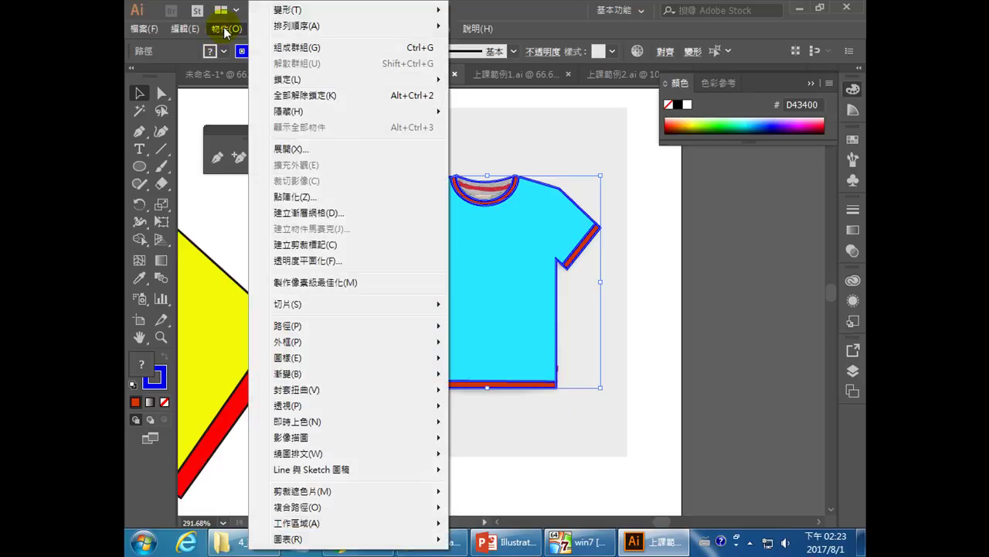
{"action": "left_click", "coordinate": [300, 49]}
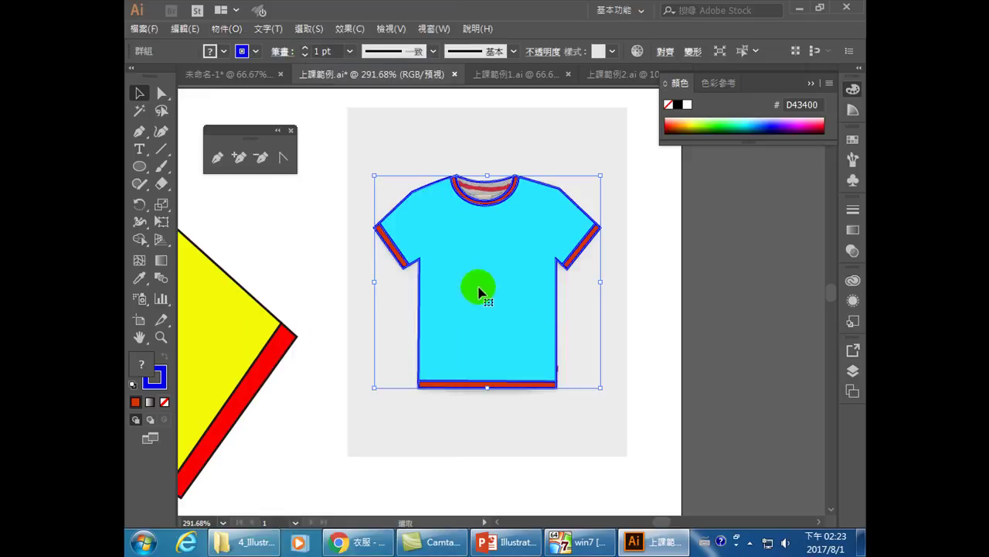
{"action": "left_click_drag", "start_coordinate": [513, 287], "coordinate": [601, 336]}
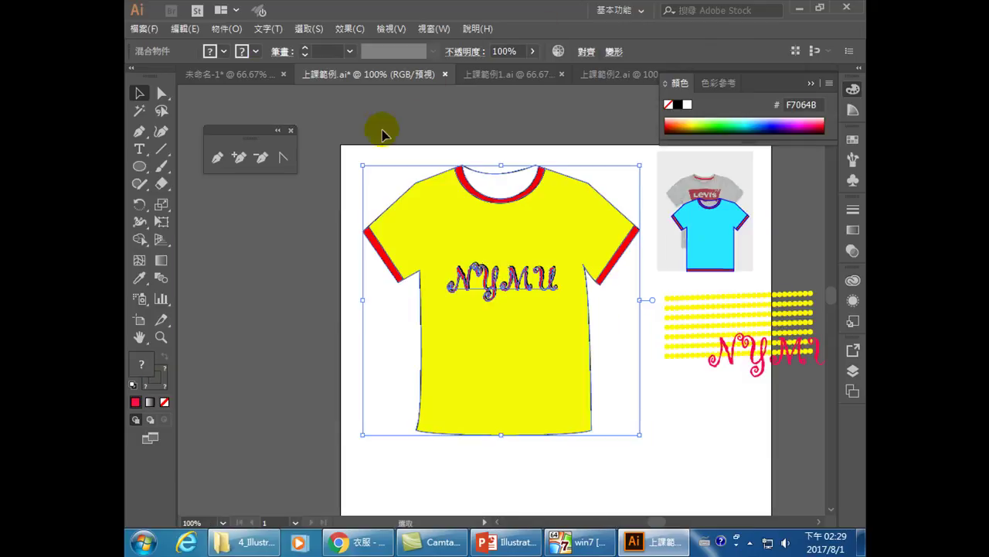
Select the yellow shirt and zoom in on the reference shirt image.
{"action": "left_click", "coordinate": [354, 142]}
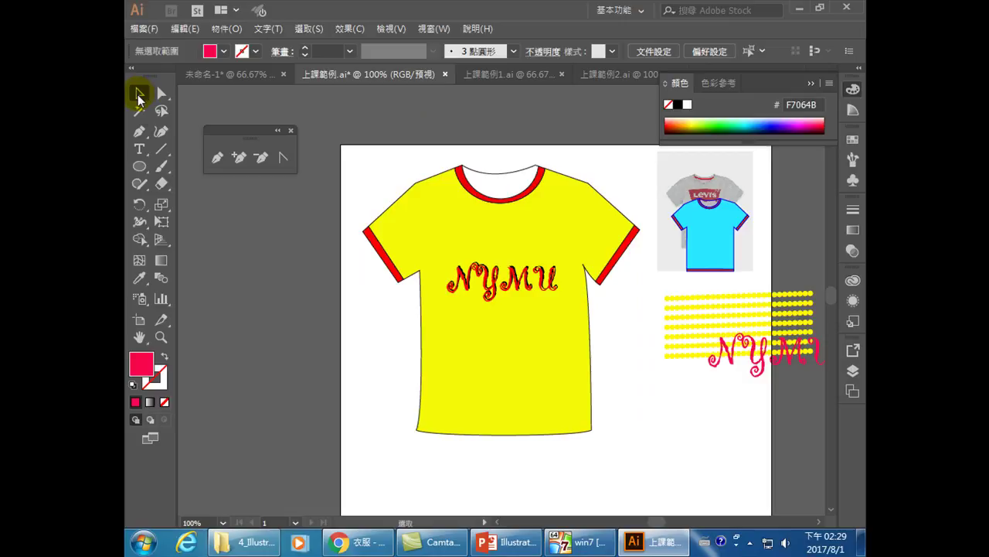
{"action": "mouse_move", "coordinate": [337, 130]}
{"action": "left_mouse_down"}
{"action": "mouse_move", "coordinate": [505, 336]}
{"action": "mouse_move", "coordinate": [634, 440]}
{"action": "mouse_move", "coordinate": [636, 465]}
{"action": "mouse_move", "coordinate": [648, 460]}
{"action": "left_mouse_up"}
{"action": "left_click", "coordinate": [161, 337]}
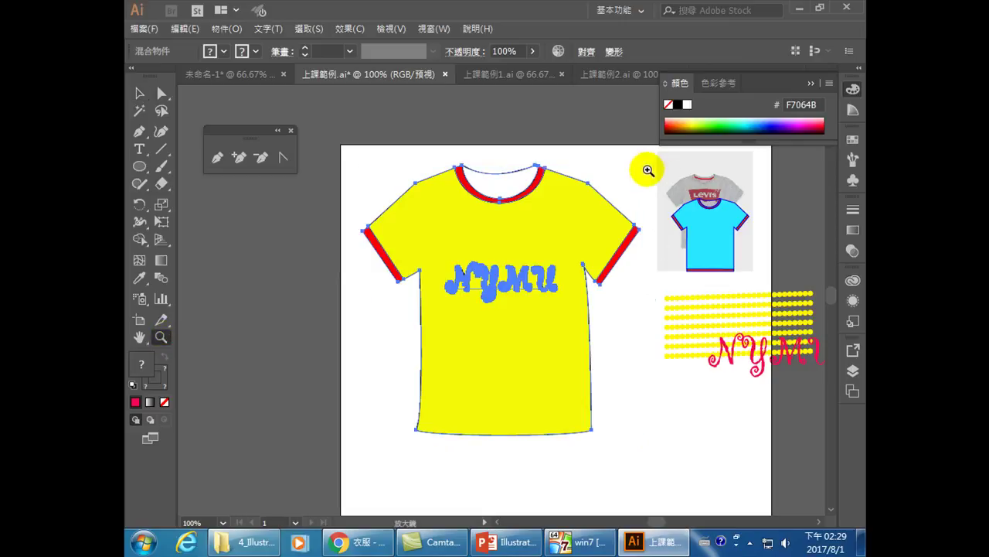
{"action": "left_click_drag", "start_coordinate": [652, 161], "coordinate": [757, 282]}
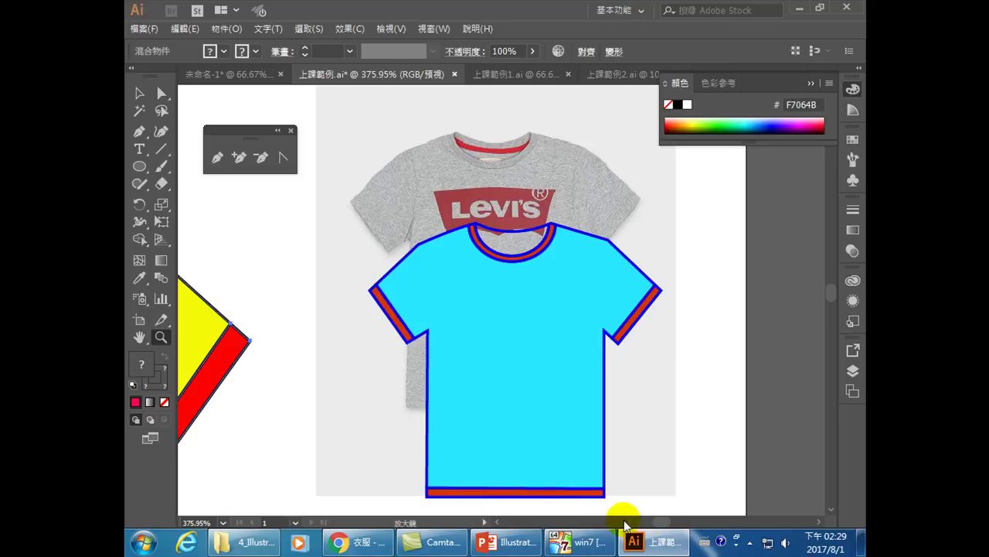
{"action": "scroll", "coordinate": [625, 522], "scroll_direction": "left", "scroll_amount": 10}
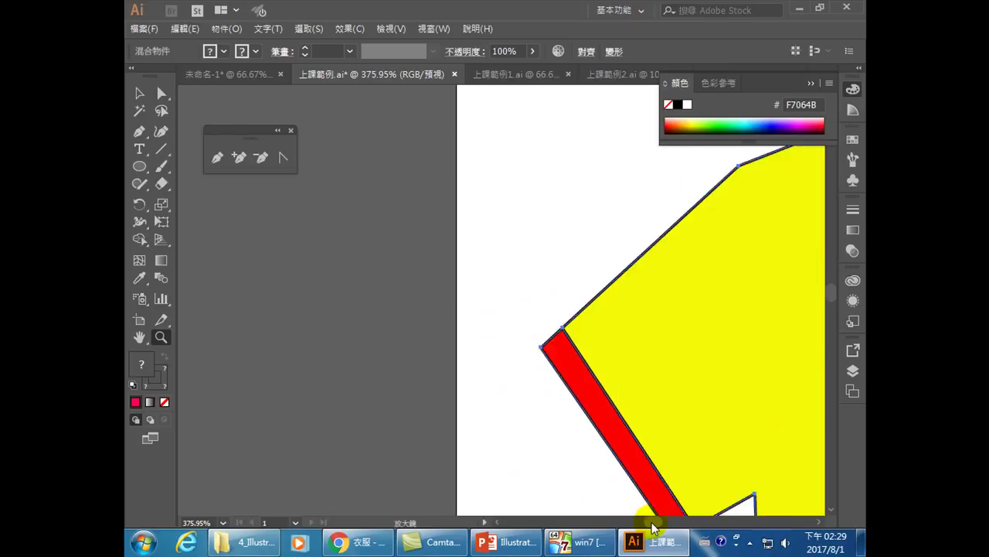
{"action": "scroll", "coordinate": [651, 528], "scroll_direction": "right", "scroll_amount": 5}
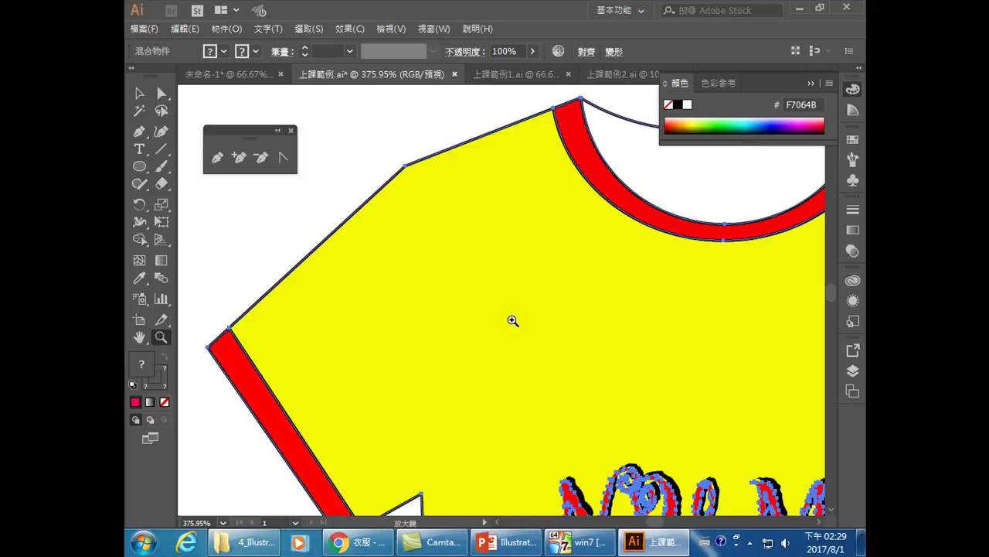
Zoom out to the artboard, zoom back in on the yellow shirt, and collapse the Color panel.
{"action": "left_click", "coordinate": [512, 326], "text": "ctrl"}
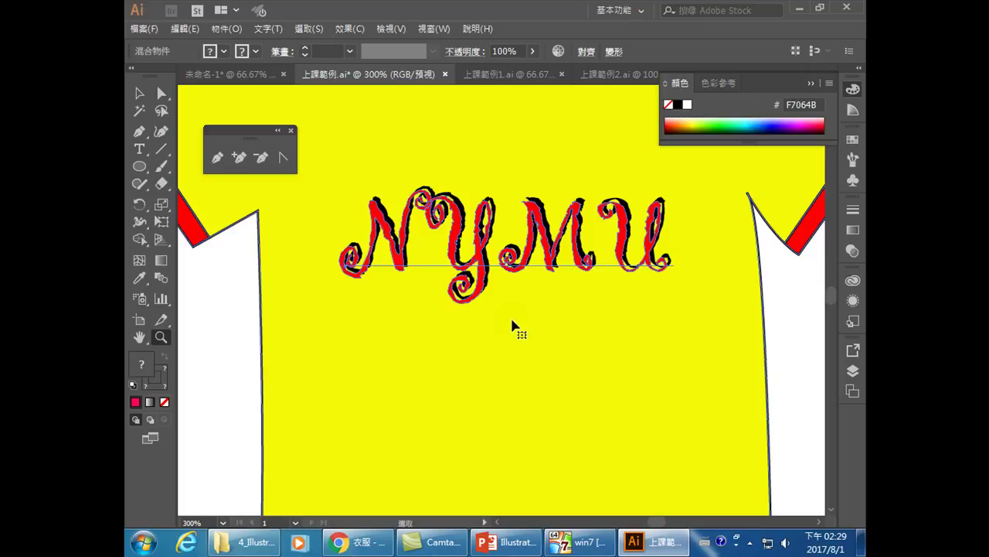
{"action": "key", "text": "ctrl+minus"}
{"action": "key", "text": "ctrl+minus"}
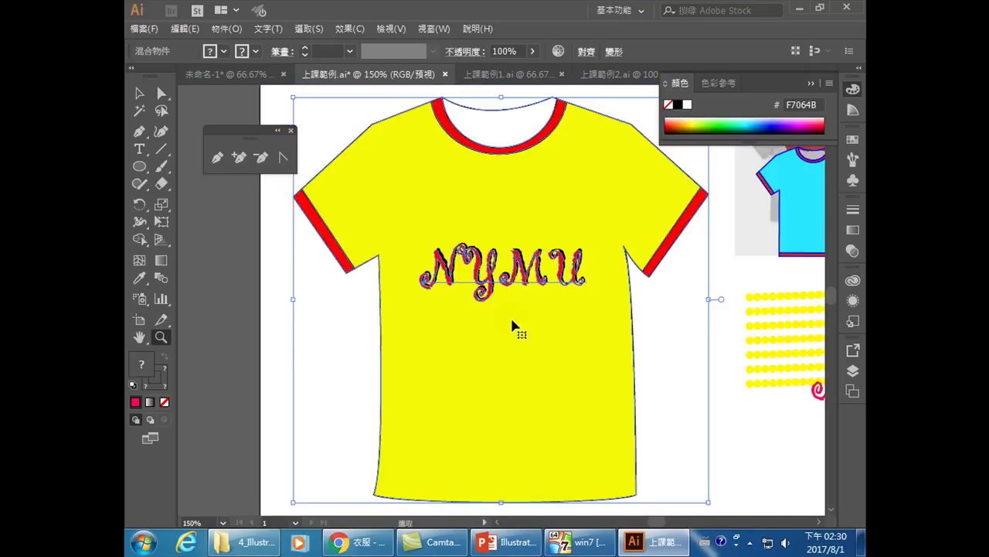
{"action": "left_click", "coordinate": [472, 219], "text": "alt"}
{"action": "left_click", "coordinate": [472, 219], "text": "alt"}
{"action": "left_click", "coordinate": [472, 220], "text": "alt"}
{"action": "left_click", "coordinate": [473, 221], "text": "alt"}
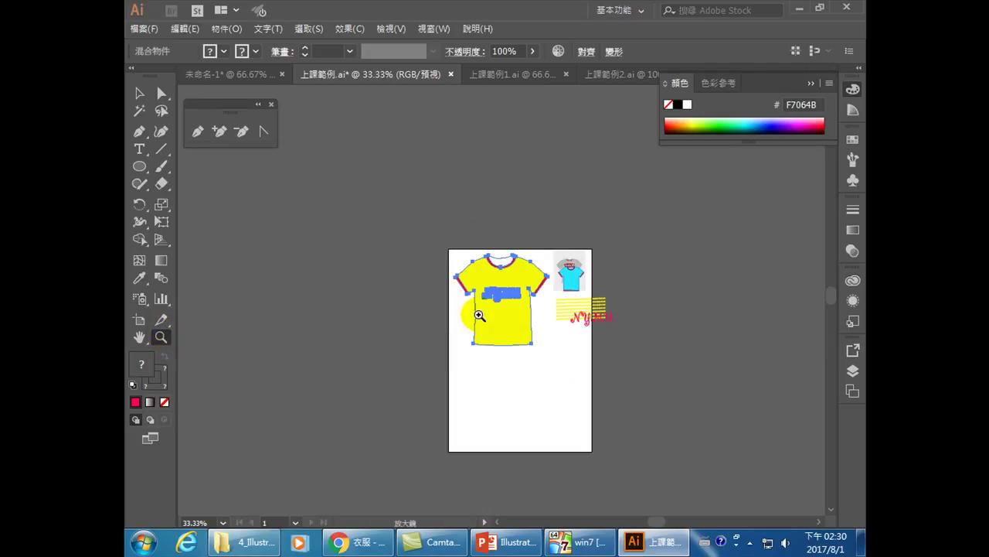
{"action": "left_click_drag", "start_coordinate": [449, 248], "coordinate": [554, 351]}
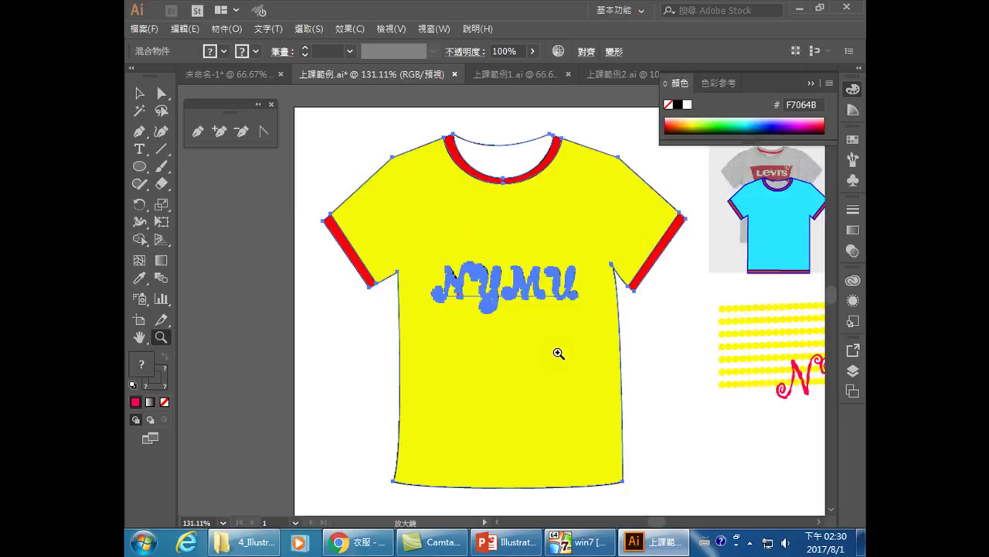
{"action": "left_click", "coordinate": [809, 83]}
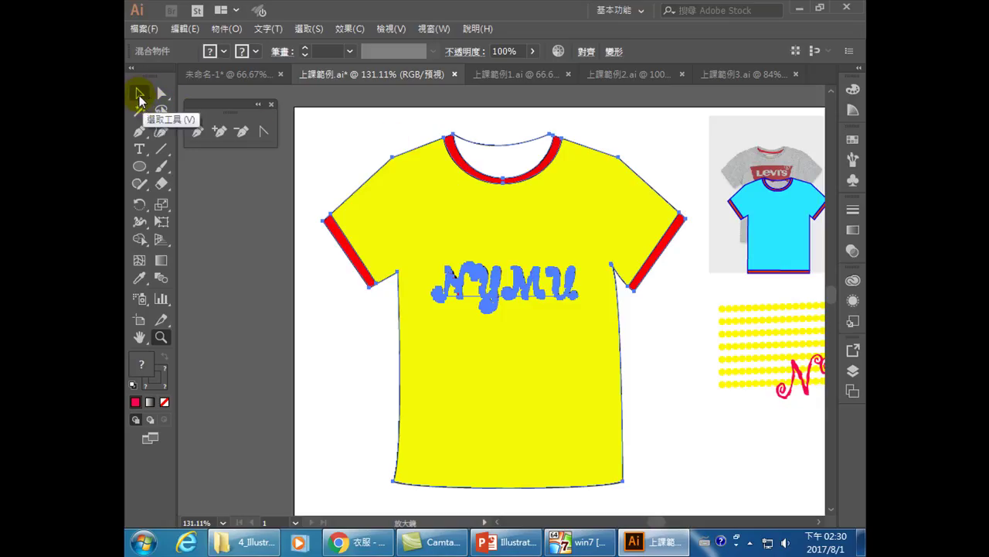
Group all yellow NYMU shirt pieces via Object > Group and confirm they select as one.
{"action": "left_click", "coordinate": [141, 95]}
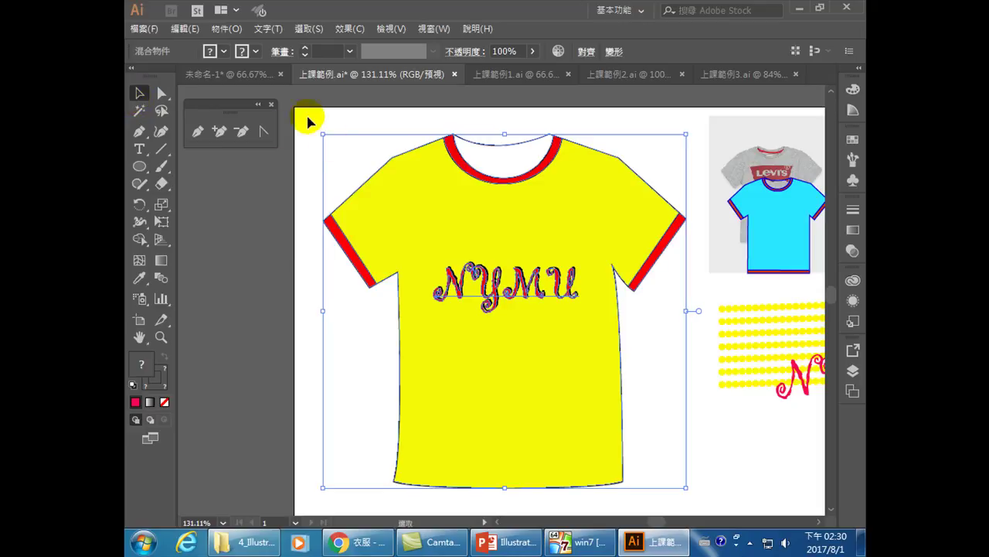
{"action": "left_click_drag", "start_coordinate": [309, 117], "coordinate": [523, 335]}
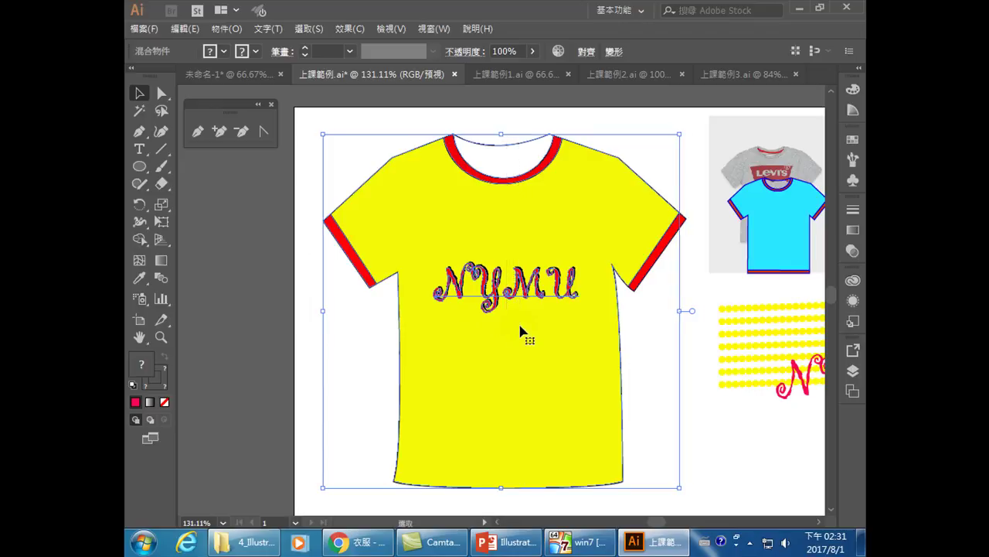
{"action": "left_click", "coordinate": [225, 31]}
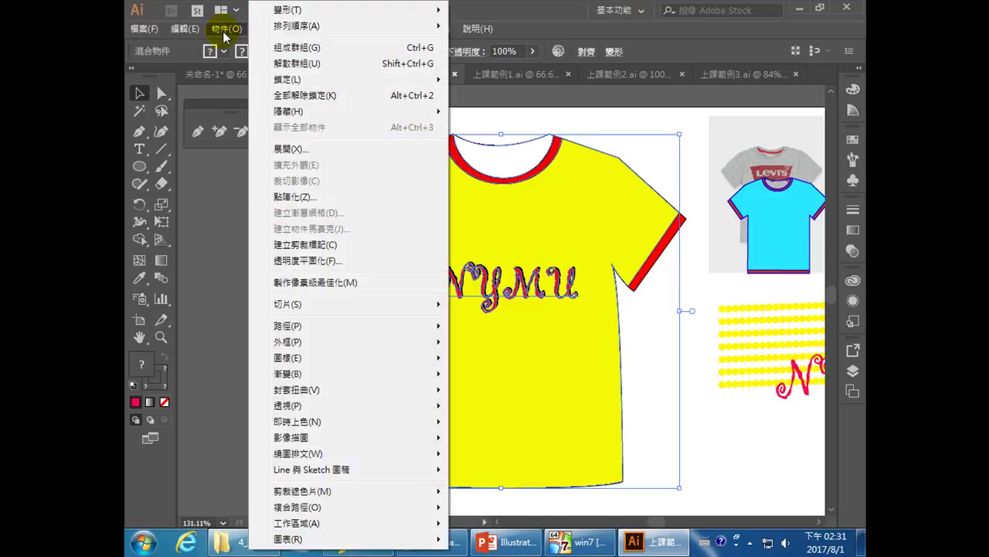
{"action": "left_click", "coordinate": [302, 50]}
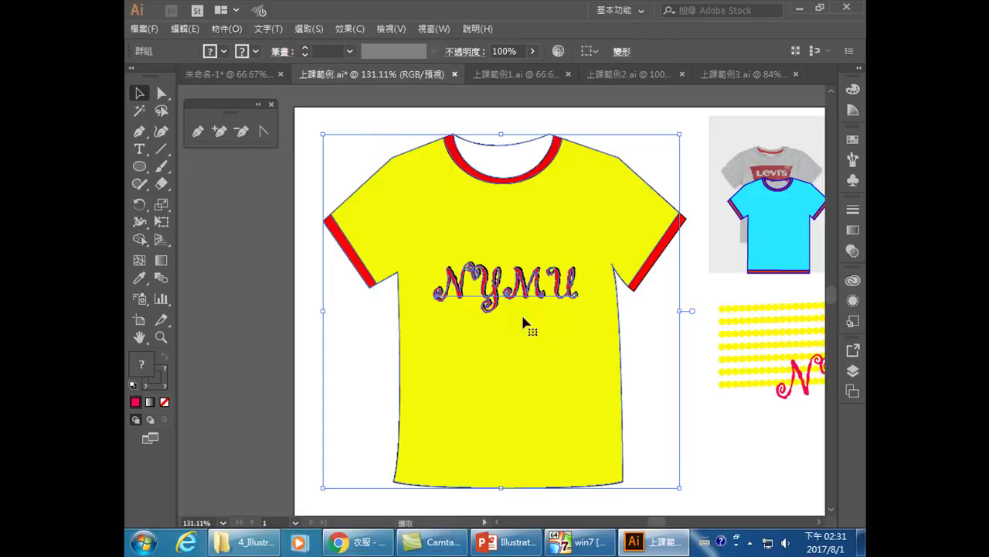
{"action": "left_click", "coordinate": [250, 326]}
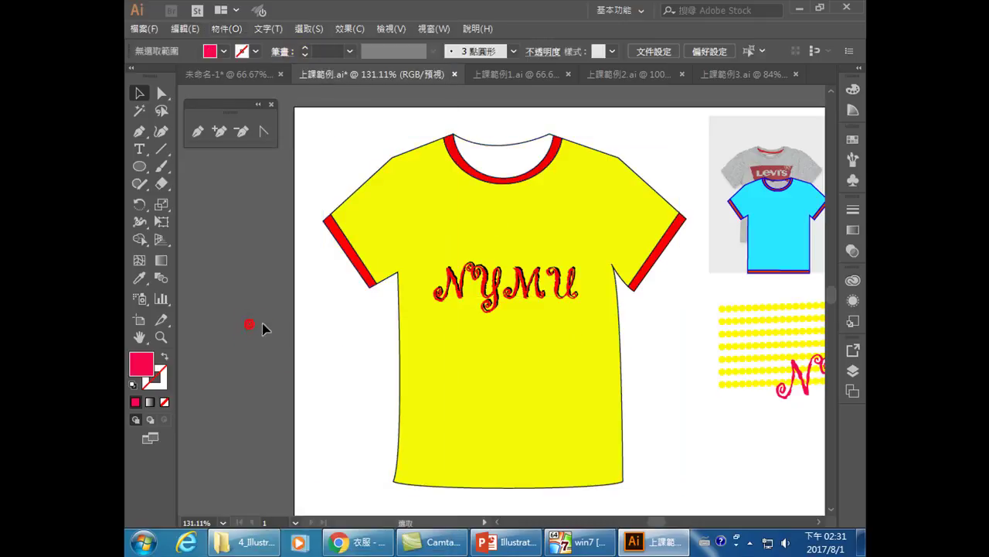
{"action": "left_click", "coordinate": [449, 404]}
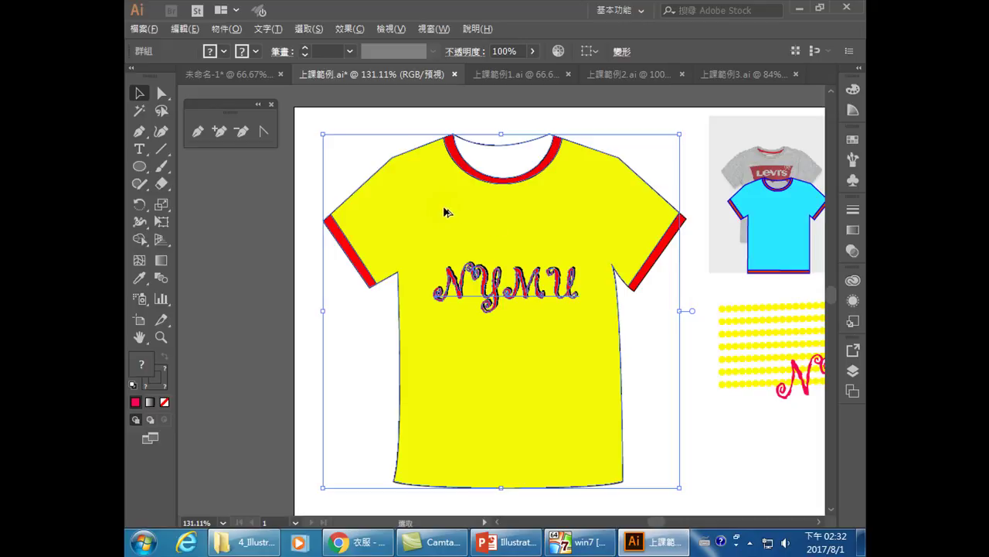
Try Alt-dragging copies of the shirt, then undo back to a single shirt.
{"action": "left_click_drag", "start_coordinate": [443, 204], "coordinate": [447, 327]}
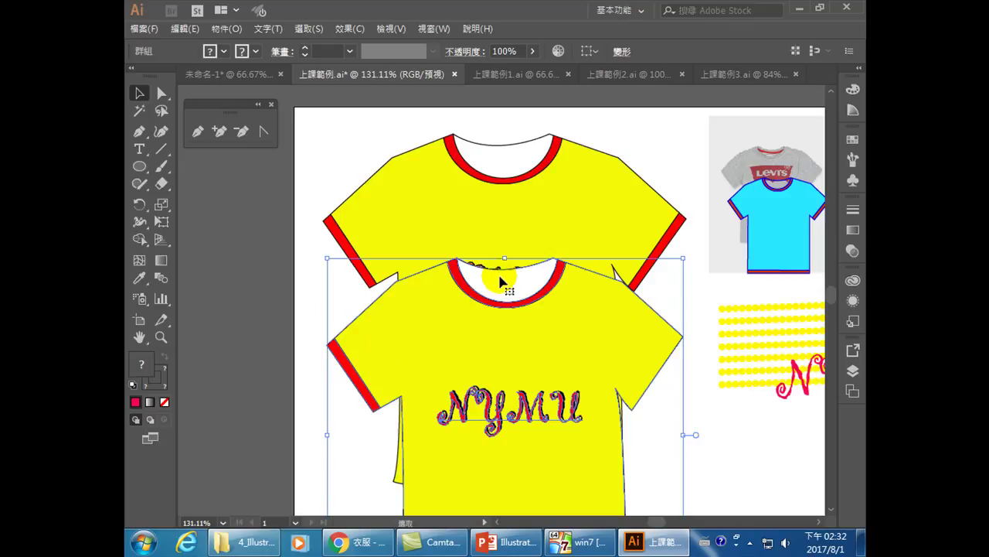
{"action": "left_click_drag", "start_coordinate": [515, 202], "coordinate": [237, 235]}
{"action": "left_click_drag", "start_coordinate": [483, 337], "coordinate": [471, 202]}
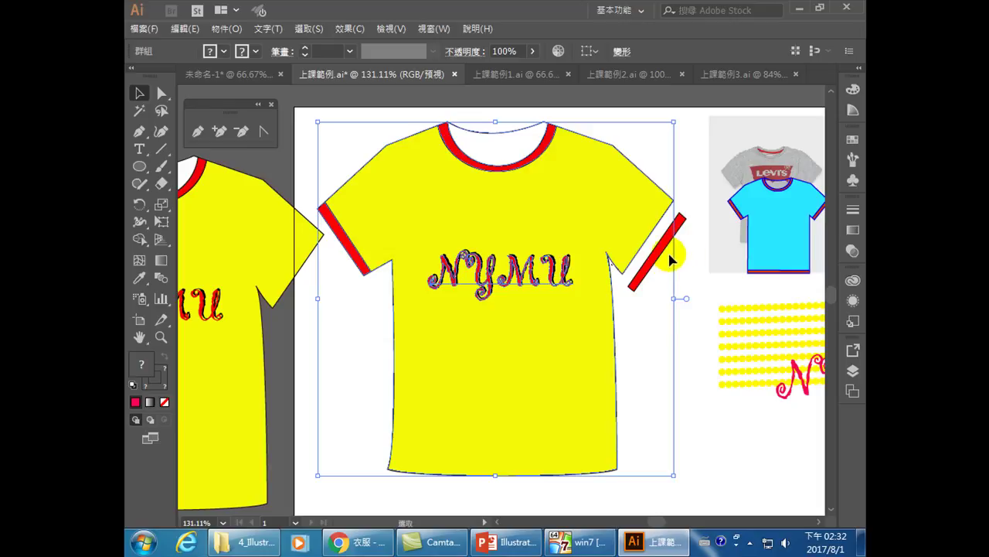
{"action": "key", "text": "ctrl+shift+z"}
{"action": "key", "text": "ctrl+shift+z"}
{"action": "key", "text": "ctrl+shift+z"}
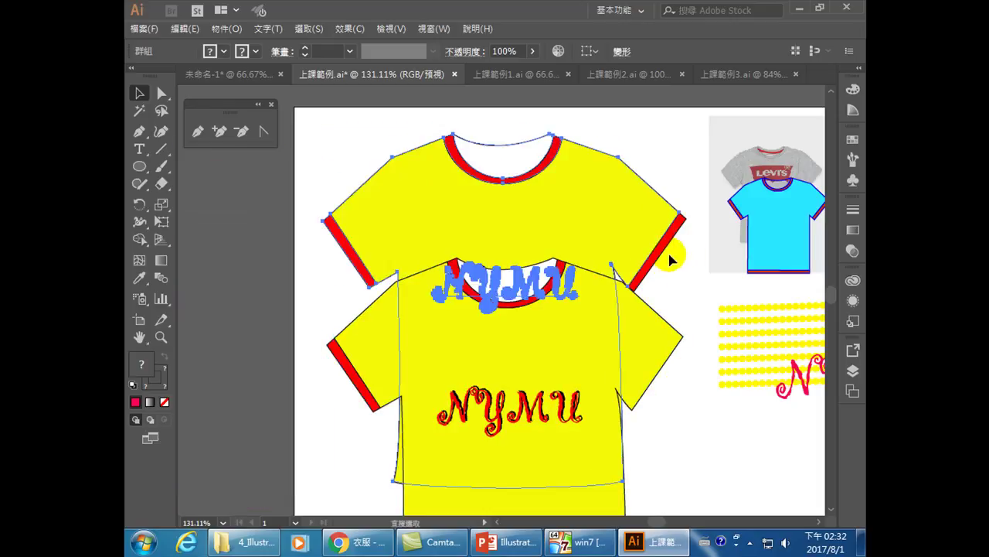
{"action": "key", "text": "ctrl+shift+z"}
{"action": "key", "text": "ctrl+shift+z"}
{"action": "key", "text": "ctrl+shift+z"}
{"action": "key", "text": "ctrl+shift+z"}
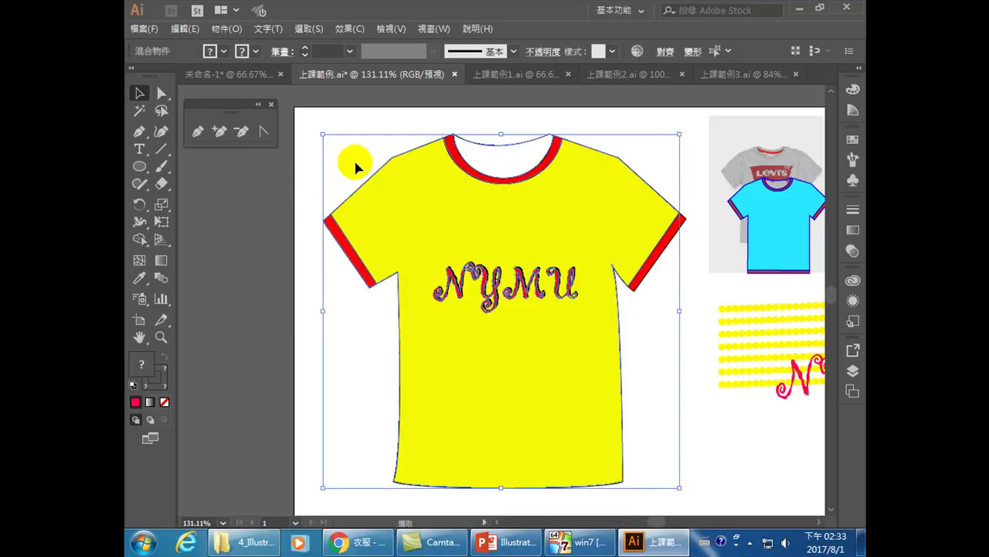
Select the whole shirt group and Alt-drag a copy to the left of the artboard.
{"action": "left_click_drag", "start_coordinate": [294, 150], "coordinate": [371, 210]}
{"action": "left_click_drag", "start_coordinate": [304, 113], "coordinate": [700, 375]}
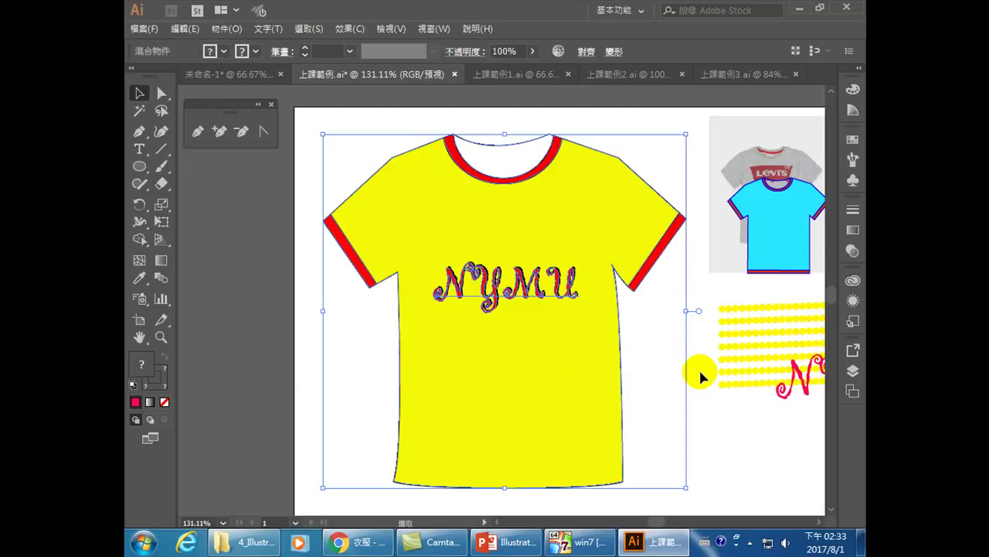
{"action": "left_click", "coordinate": [546, 395]}
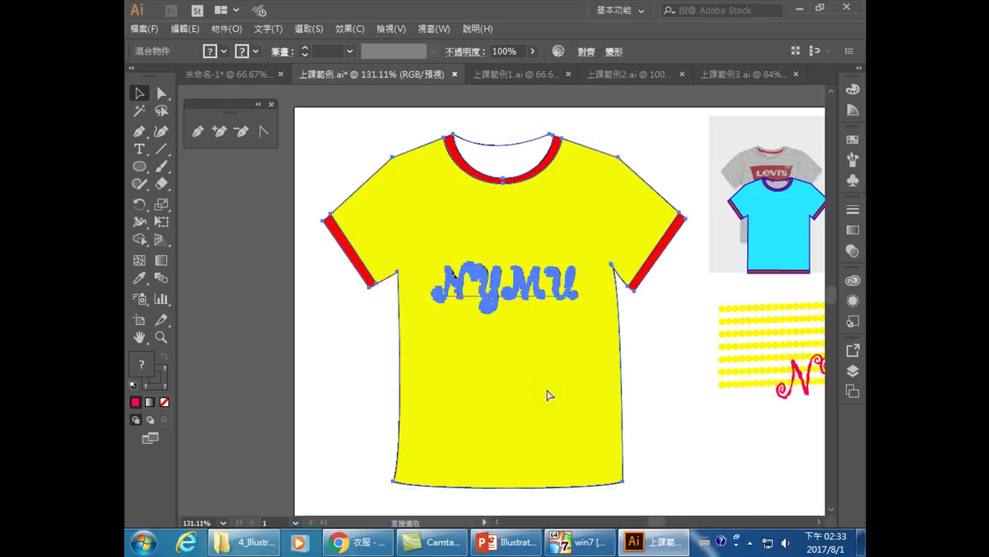
{"action": "left_click_drag", "start_coordinate": [532, 217], "coordinate": [245, 220]}
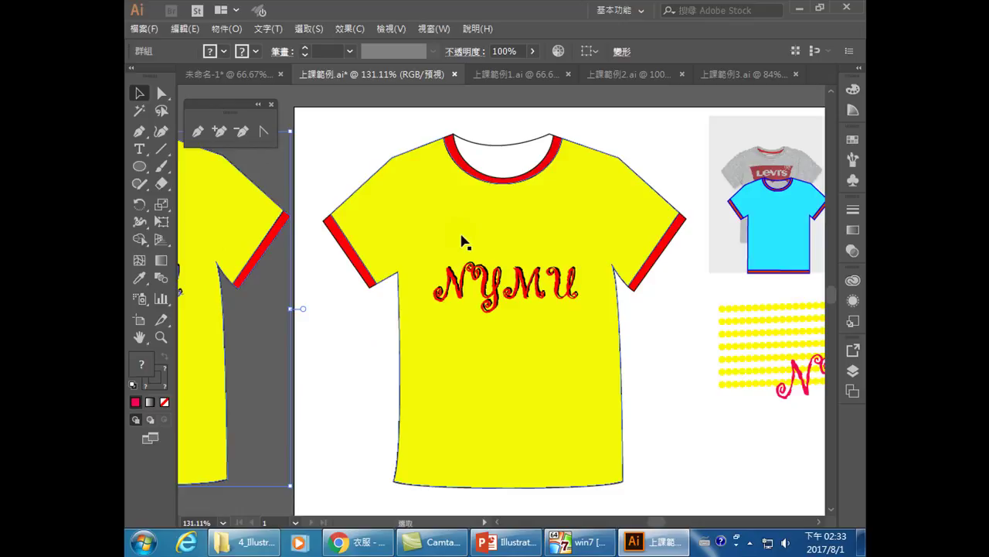
{"action": "left_click", "coordinate": [438, 224]}
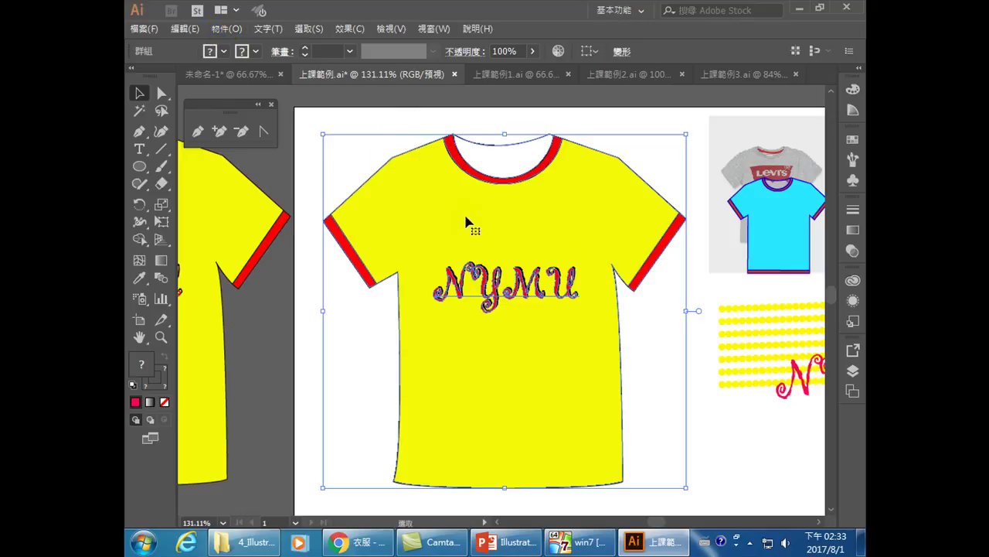
Apply Envelope Distort > Make with Mesh to the shirt with 10 rows and 10 columns.
{"action": "left_click", "coordinate": [221, 35]}
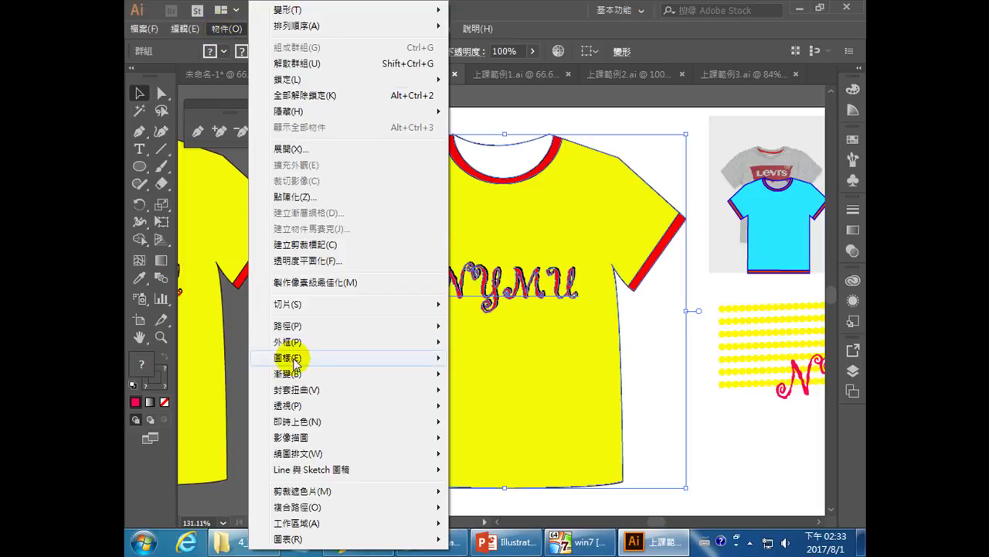
{"action": "mouse_move", "coordinate": [296, 381]}
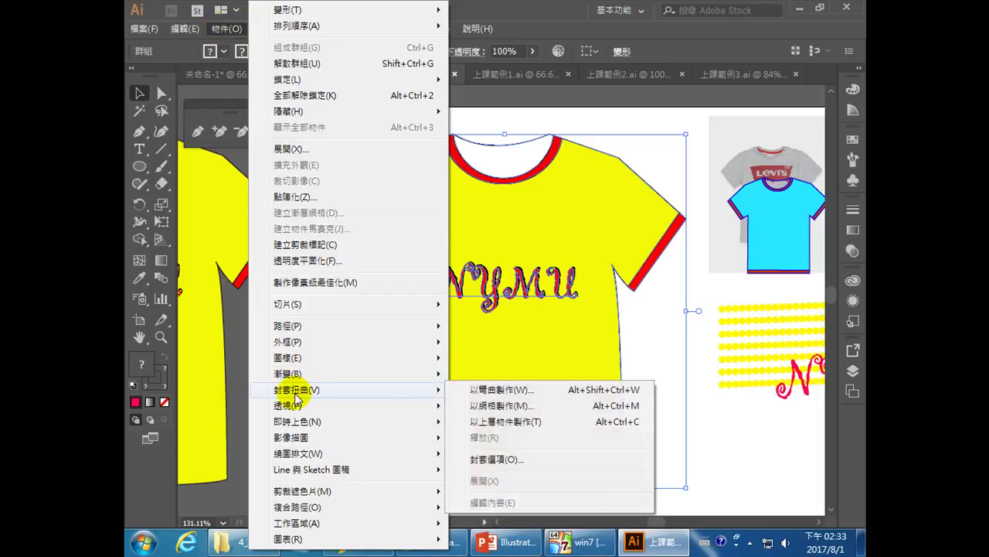
{"action": "left_click", "coordinate": [491, 406]}
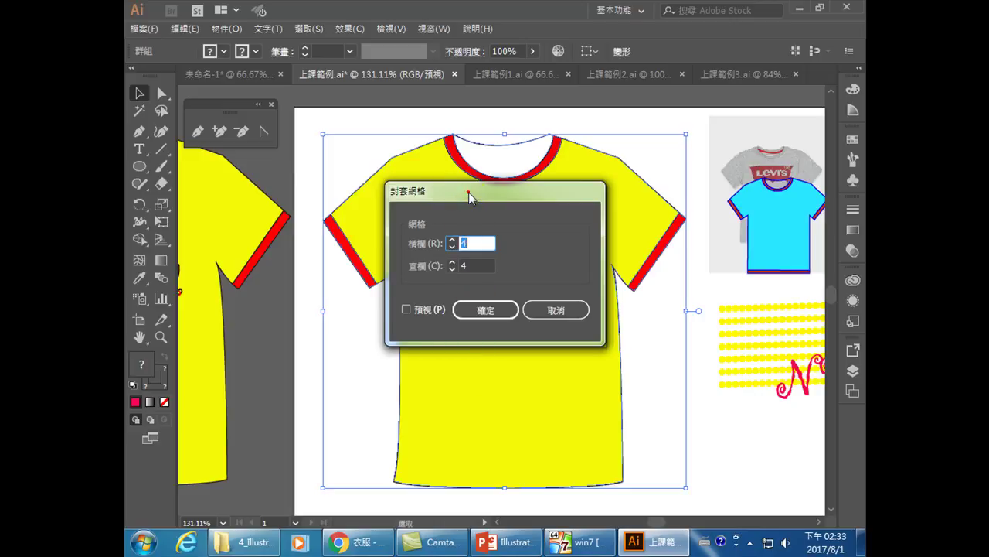
{"action": "left_click_drag", "start_coordinate": [468, 192], "coordinate": [501, 203]}
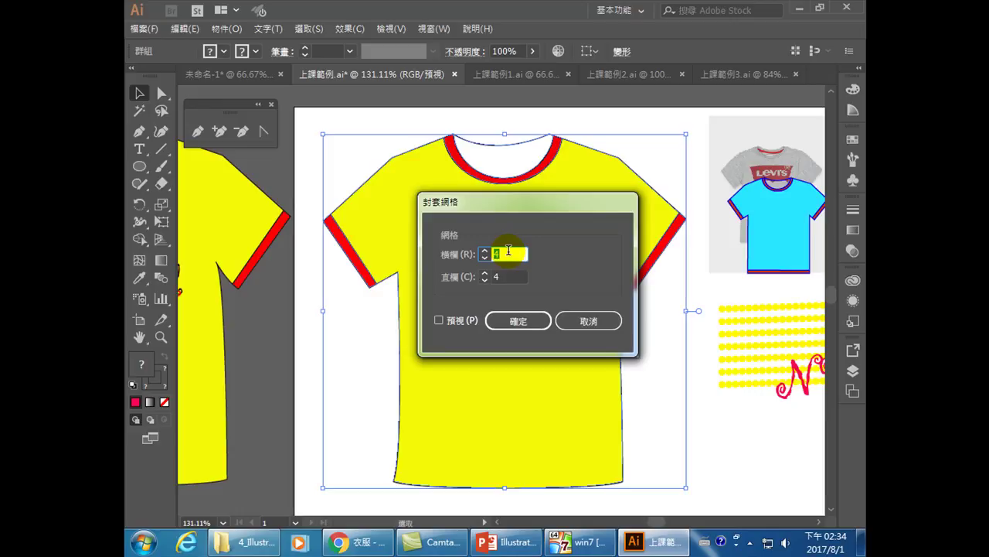
{"action": "left_click", "coordinate": [508, 251]}
{"action": "left_click", "coordinate": [475, 260]}
{"action": "type", "text": "10"}
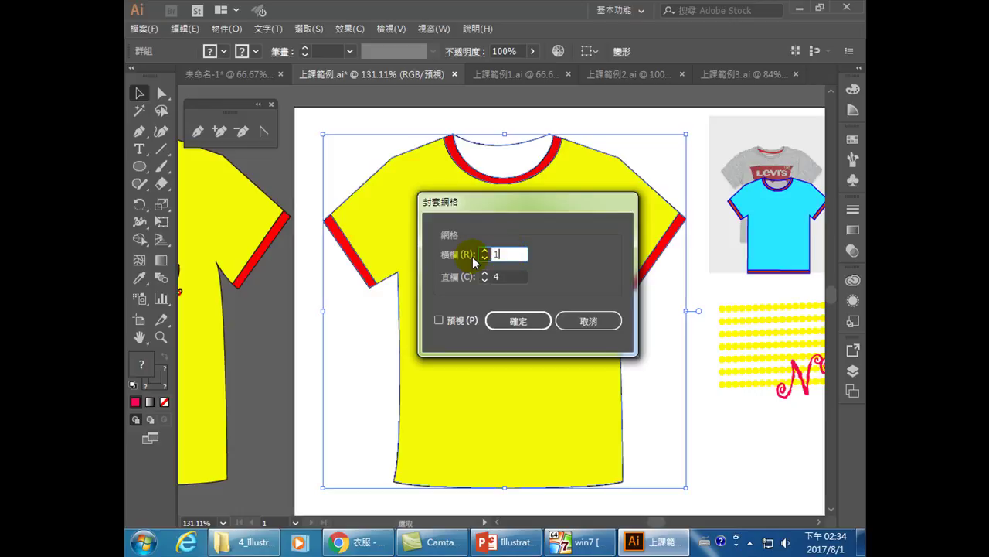
{"action": "double_click", "coordinate": [504, 277]}
{"action": "type", "text": "10"}
{"action": "left_click", "coordinate": [518, 320]}
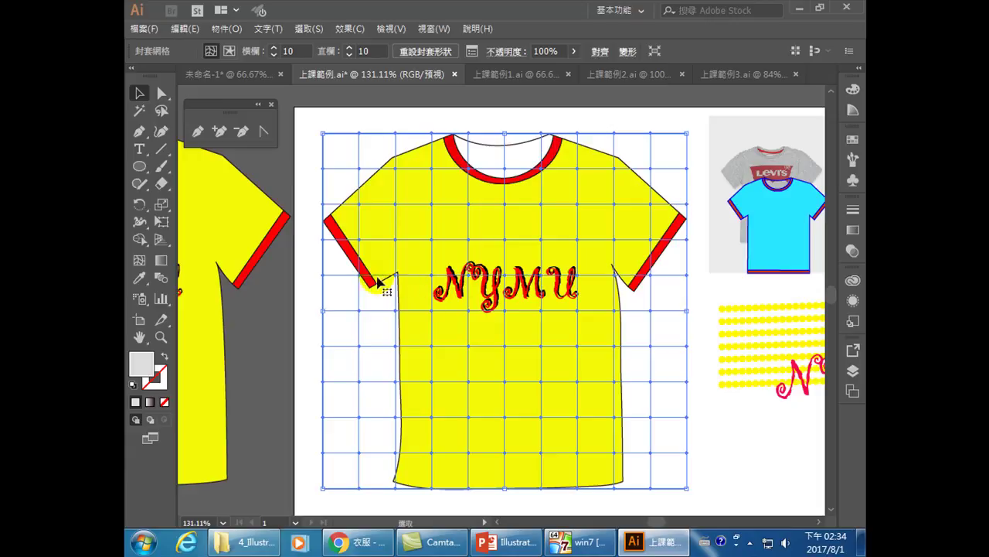
Try marqueeing a row of mesh points, then switch to the Direct Selection tool.
{"action": "left_click_drag", "start_coordinate": [314, 266], "coordinate": [702, 291]}
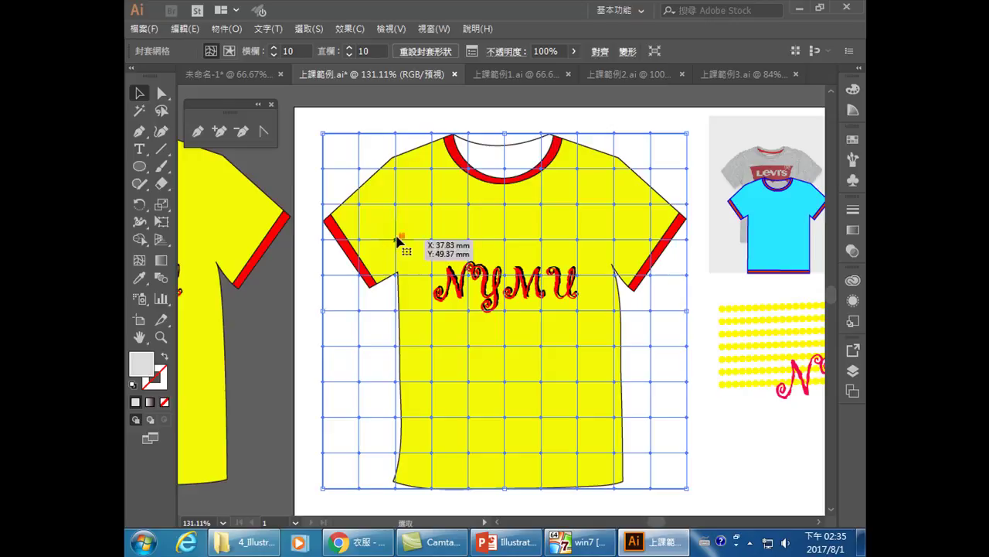
{"action": "left_click", "coordinate": [200, 132]}
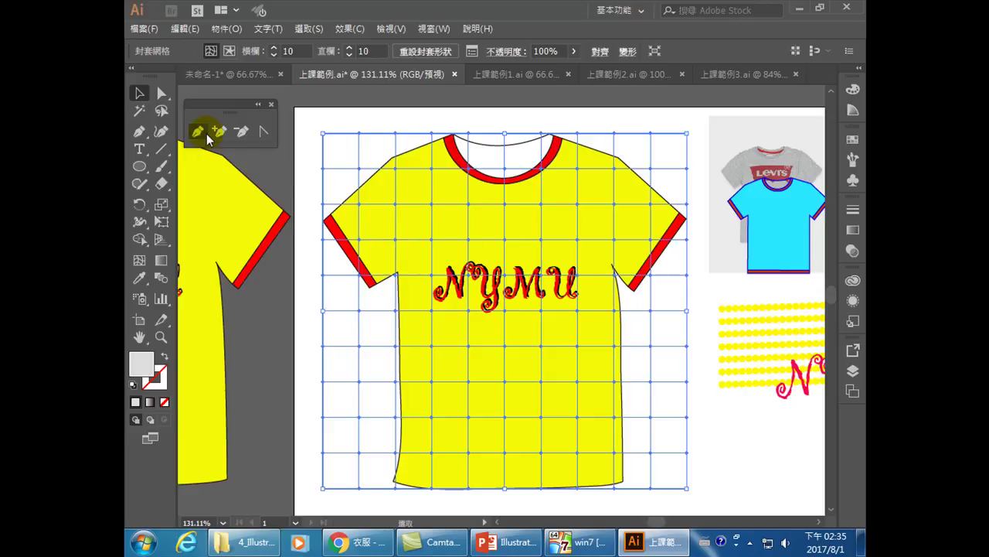
With Direct Selection, marquee a row of mesh points across the shirt and nudge it right twice.
{"action": "left_click", "coordinate": [162, 93]}
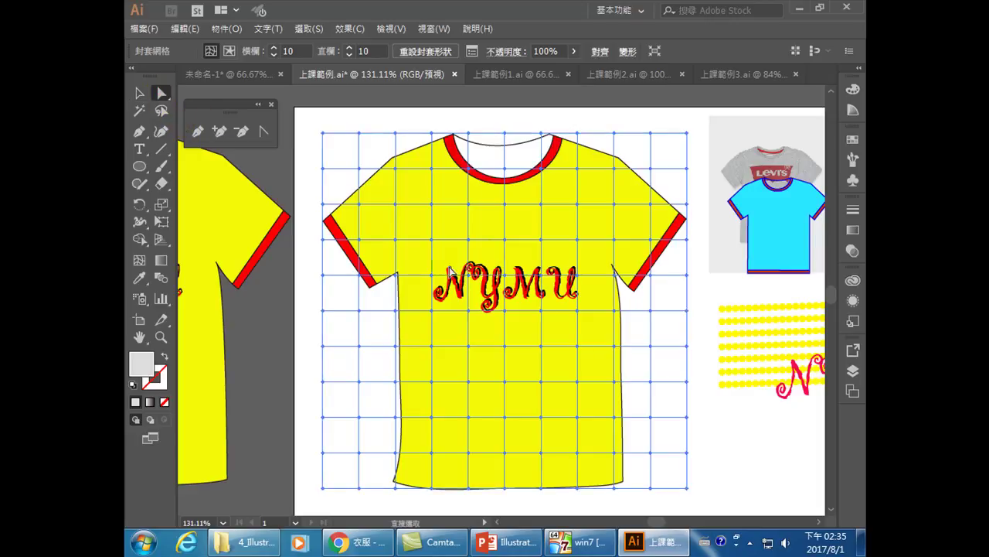
{"action": "left_click_drag", "start_coordinate": [313, 271], "coordinate": [686, 291]}
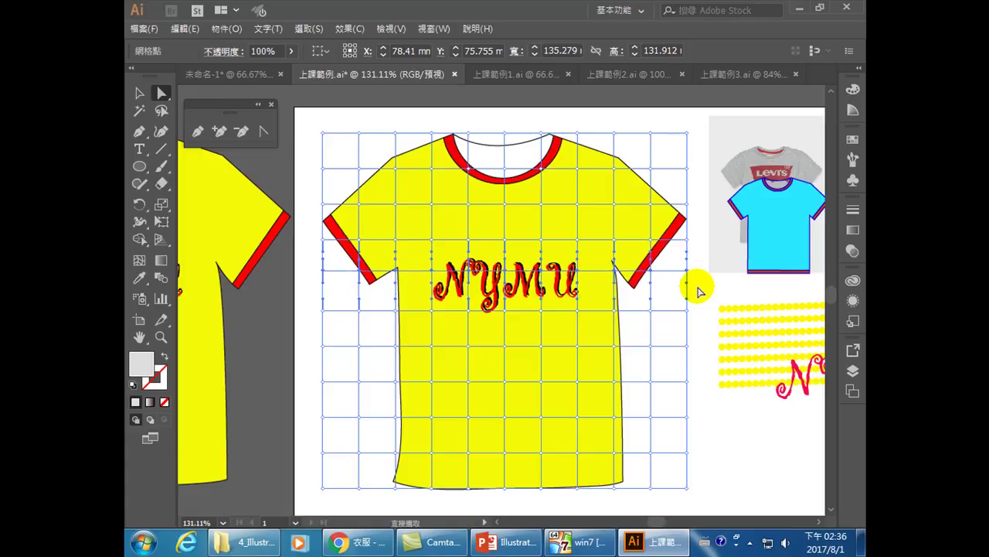
{"action": "key", "text": "Right"}
{"action": "key", "text": "Right"}
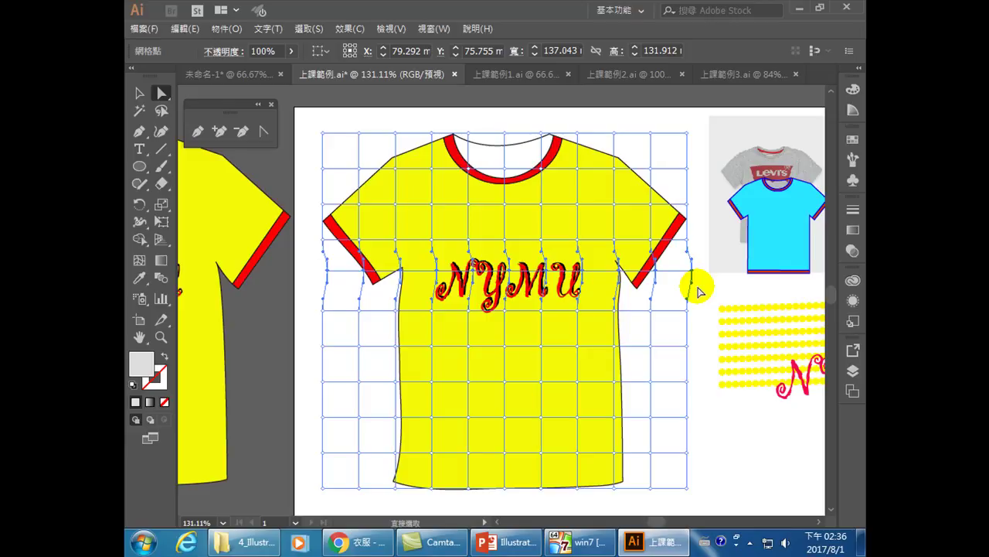
{"action": "key", "text": "Right"}
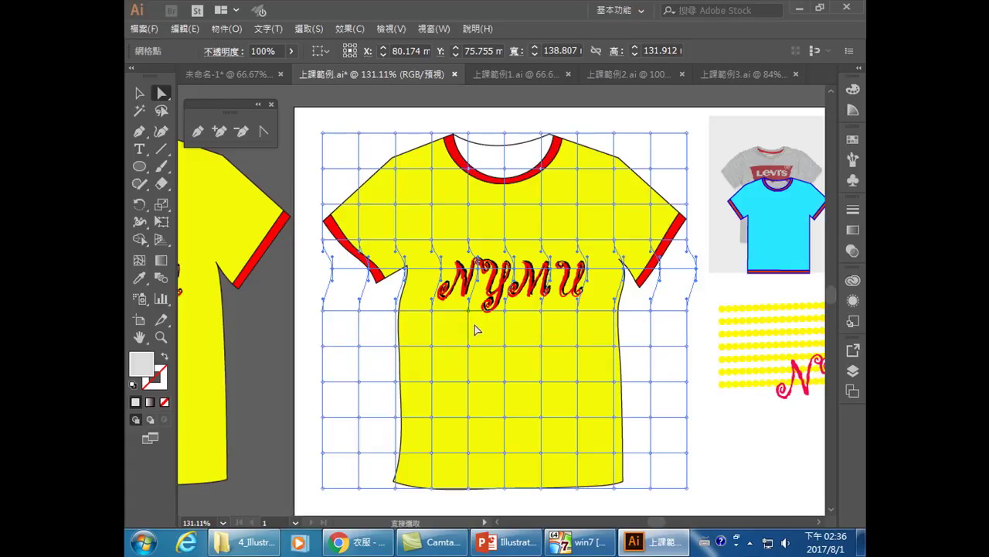
Select a lower row of mesh points, nudge it right twice, then deselect.
{"action": "left_click", "coordinate": [383, 327]}
{"action": "mouse_move", "coordinate": [304, 334]}
{"action": "left_mouse_down"}
{"action": "mouse_move", "coordinate": [332, 361]}
{"action": "mouse_move", "coordinate": [708, 360]}
{"action": "mouse_move", "coordinate": [331, 361]}
{"action": "mouse_move", "coordinate": [308, 351]}
{"action": "left_mouse_up"}
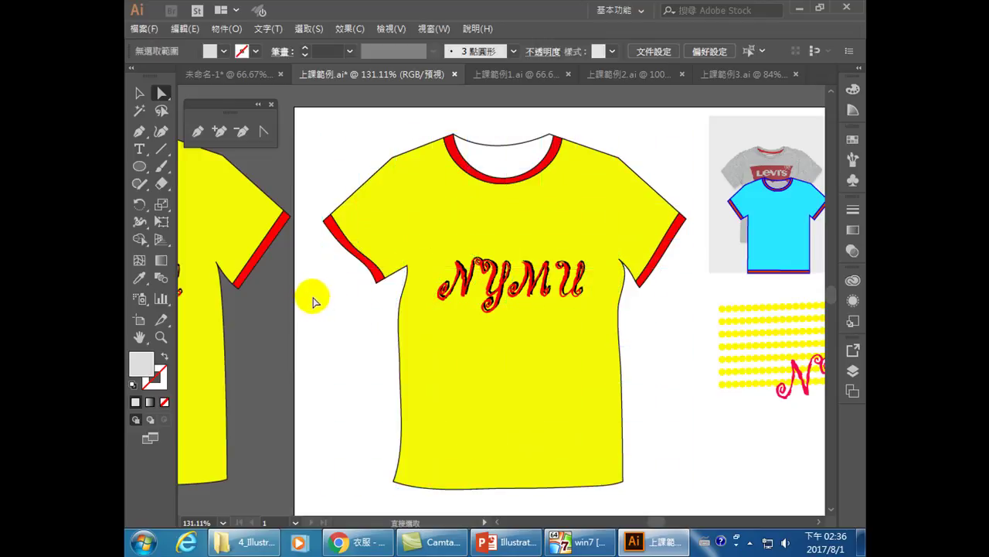
{"action": "left_click_drag", "start_coordinate": [309, 334], "coordinate": [703, 371]}
{"action": "left_click", "coordinate": [342, 342]}
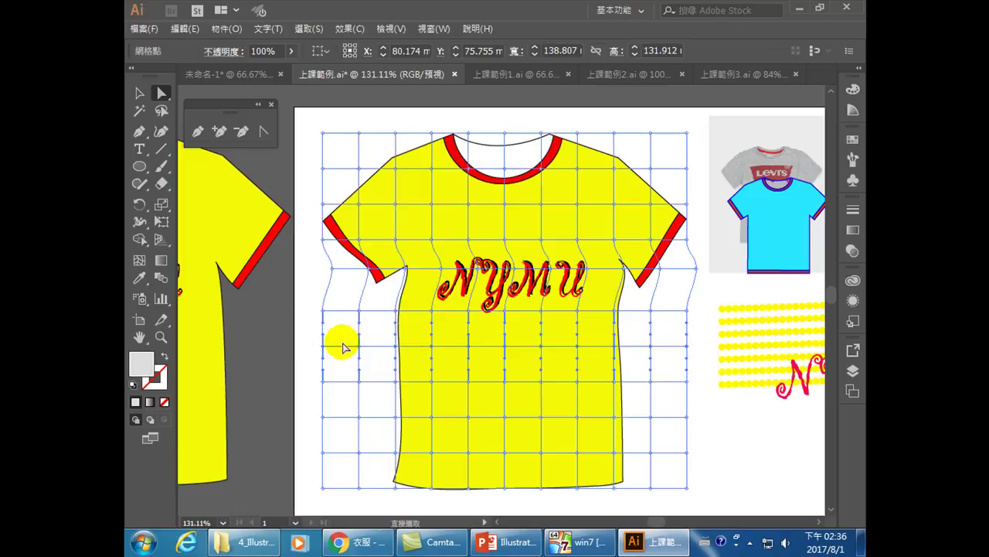
{"action": "left_click", "coordinate": [679, 374]}
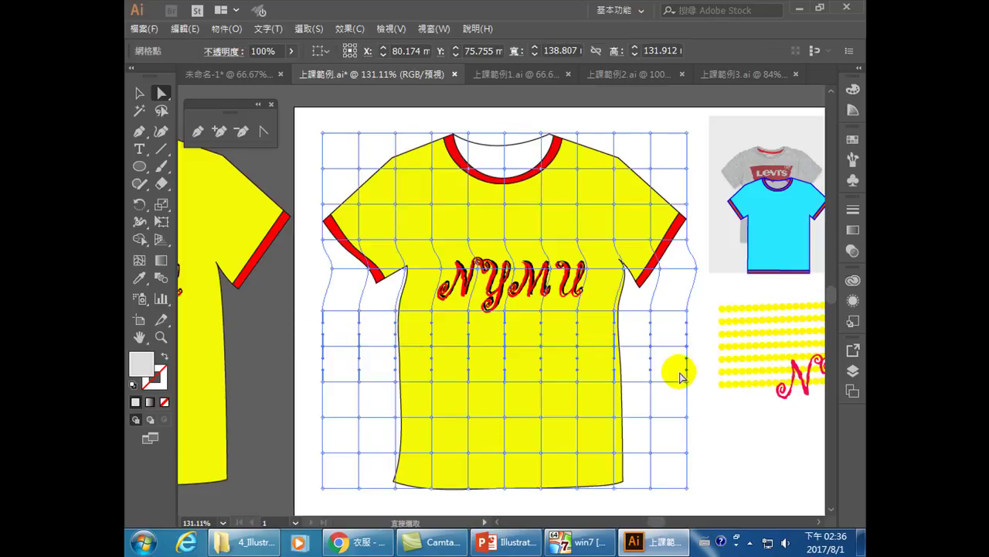
{"action": "key", "text": "Right"}
{"action": "key", "text": "Right"}
{"action": "key", "text": "Right"}
{"action": "key", "text": "Right"}
{"action": "key", "text": "Right"}
{"action": "key", "text": "Right"}
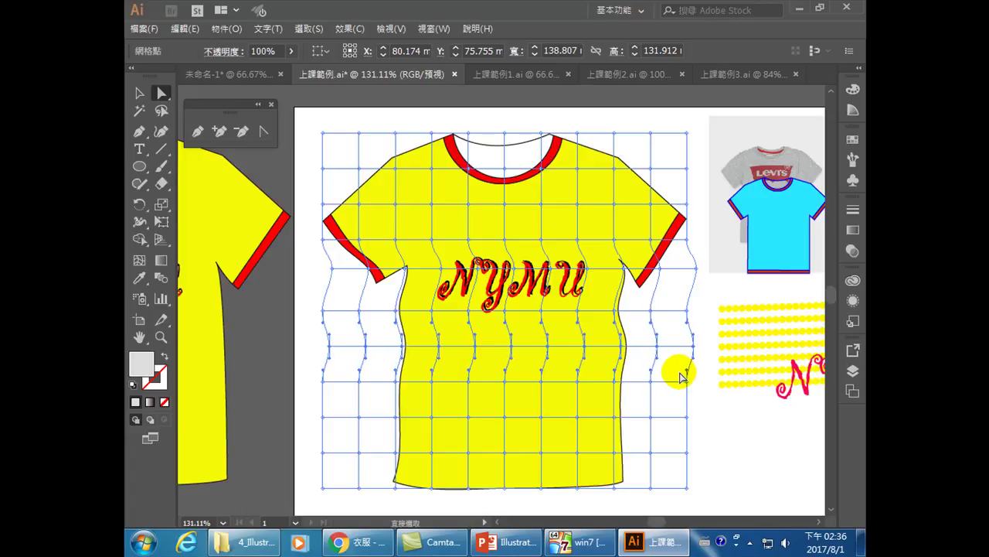
{"action": "key", "text": "Right"}
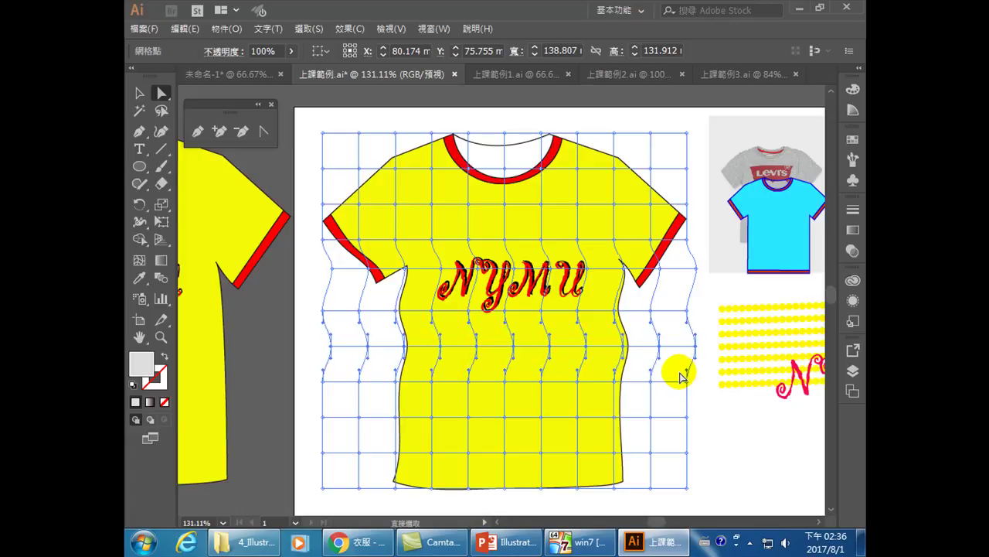
{"action": "left_click", "coordinate": [696, 193]}
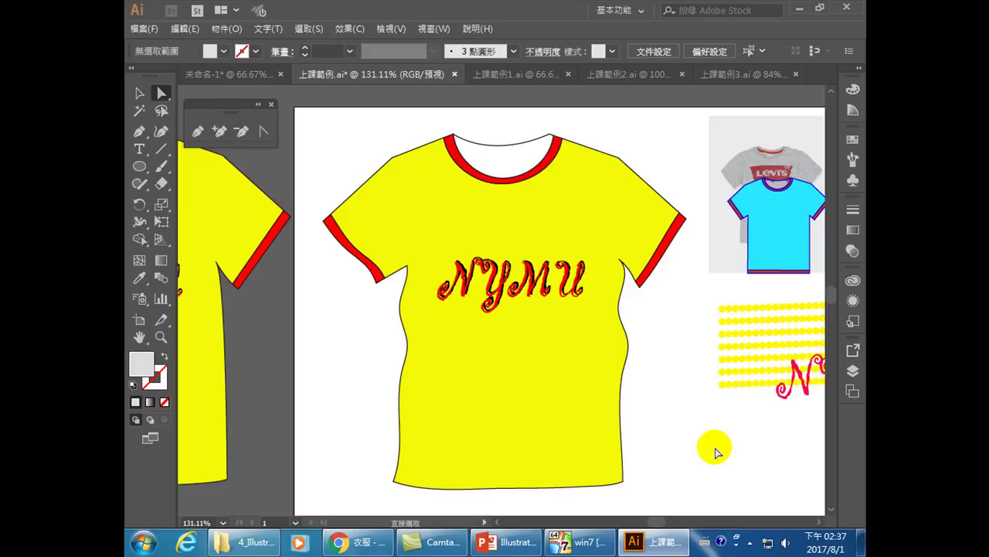
{"action": "left_click", "coordinate": [654, 305]}
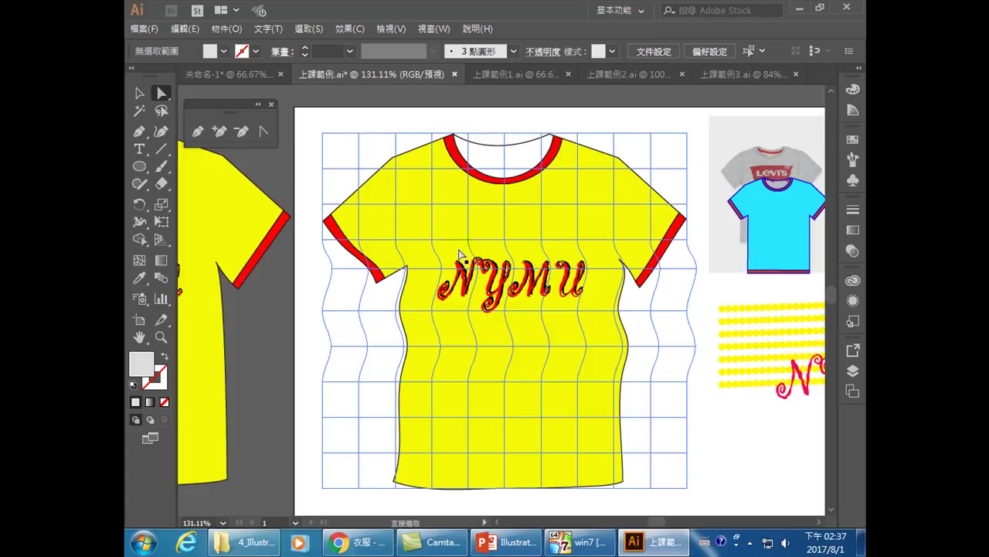
{"action": "key", "text": "ctrl+shift+a"}
{"action": "left_click", "coordinate": [139, 165]}
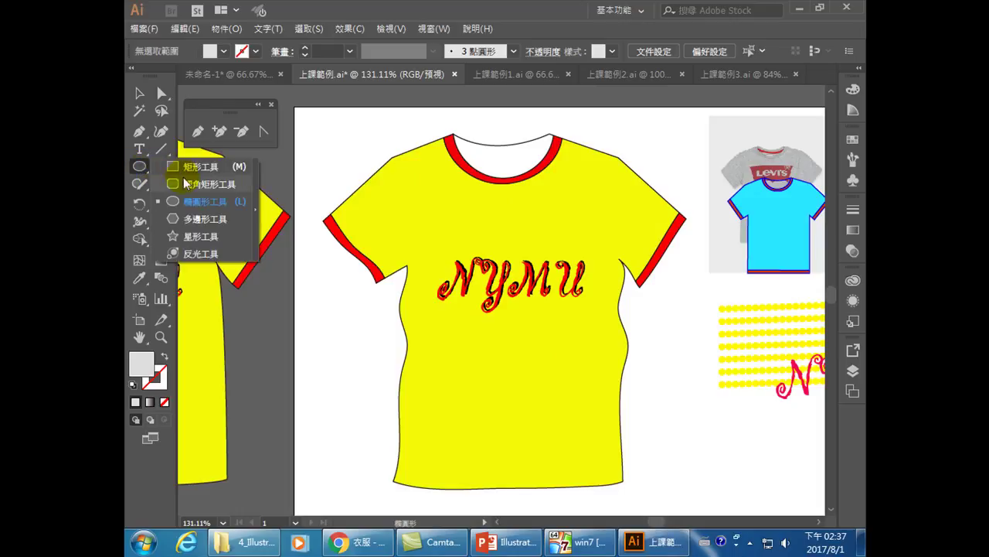
Pen-draw a closed band across the chest from armpit to armpit, curving the right corner.
{"action": "left_click", "coordinate": [140, 132]}
{"action": "left_click", "coordinate": [199, 133]}
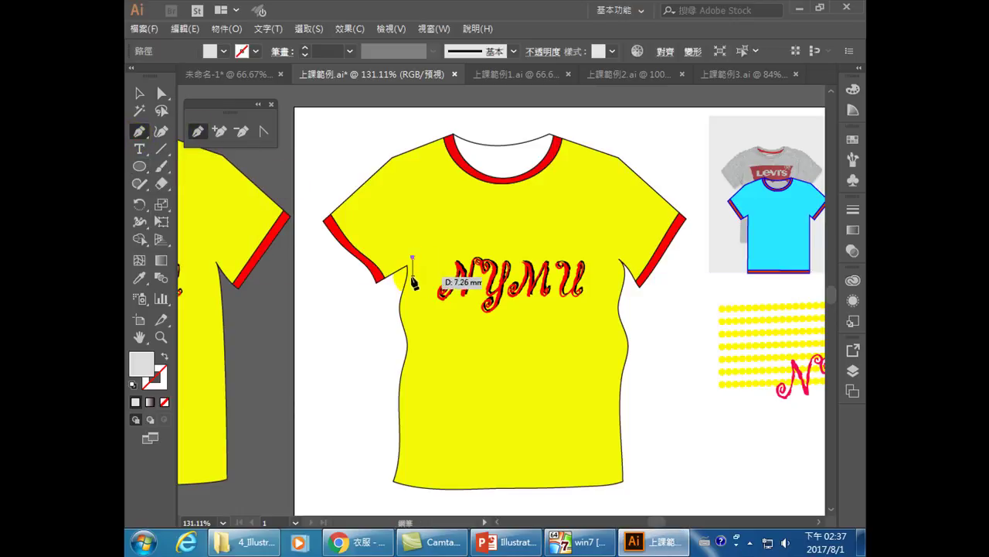
{"action": "left_click_drag", "start_coordinate": [407, 289], "coordinate": [413, 257]}
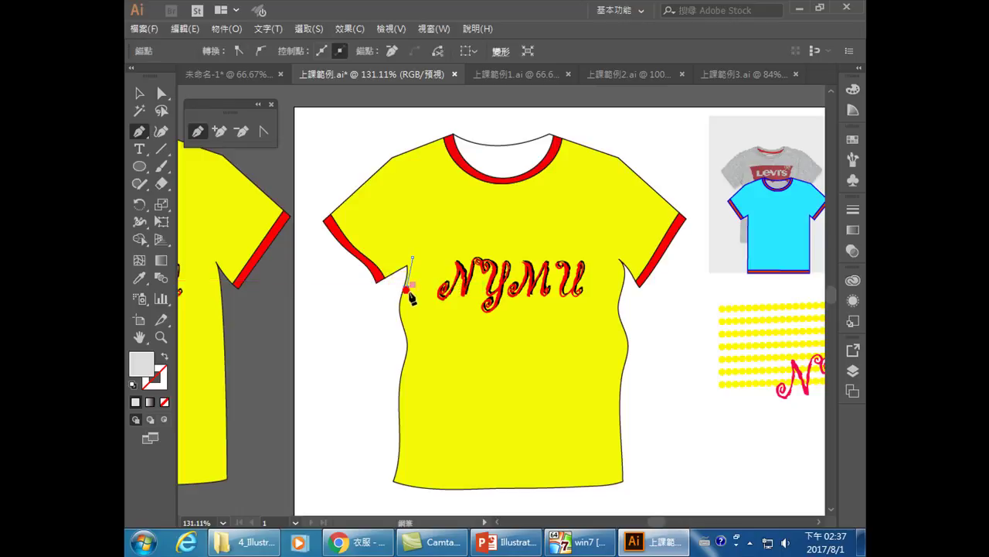
{"action": "left_click", "coordinate": [618, 289]}
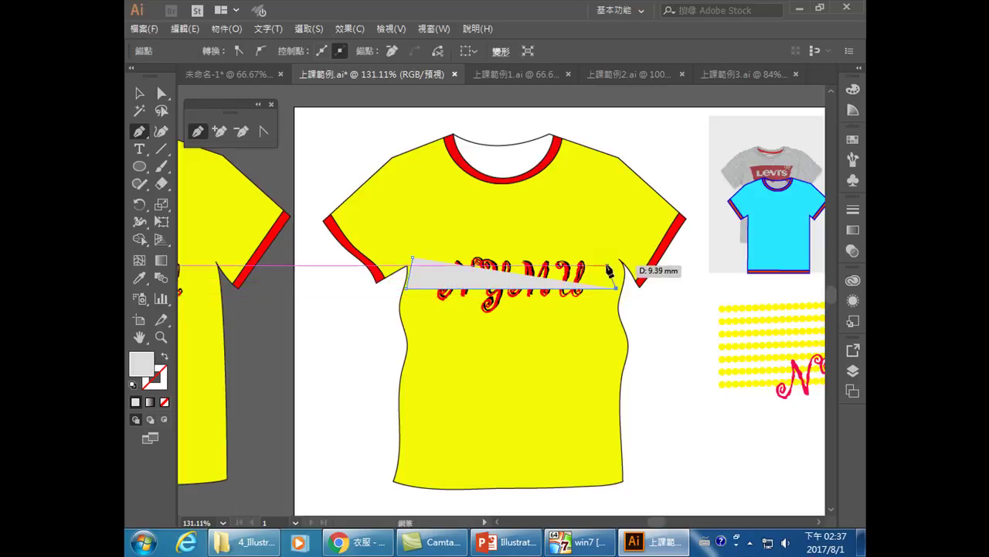
{"action": "left_click_drag", "start_coordinate": [561, 251], "coordinate": [449, 252]}
{"action": "left_click", "coordinate": [413, 258]}
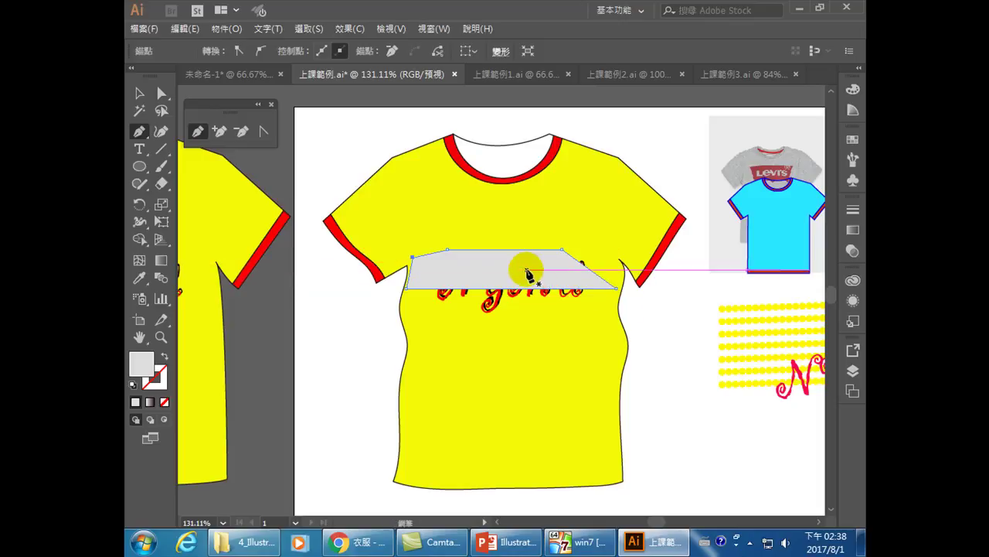
Set the band's fill to solid black in the Color Picker.
{"action": "double_click", "coordinate": [140, 369]}
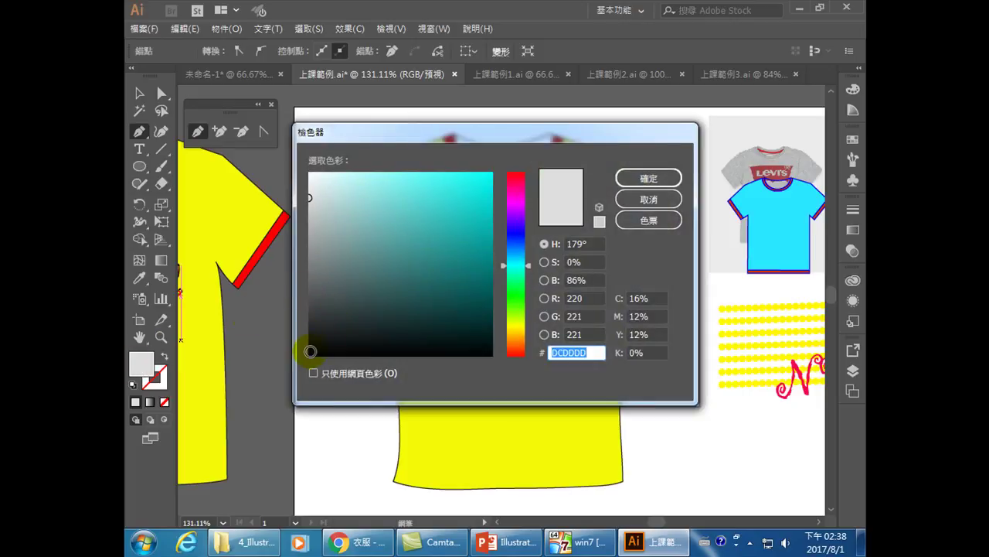
{"action": "left_click", "coordinate": [310, 353]}
{"action": "left_click", "coordinate": [648, 180]}
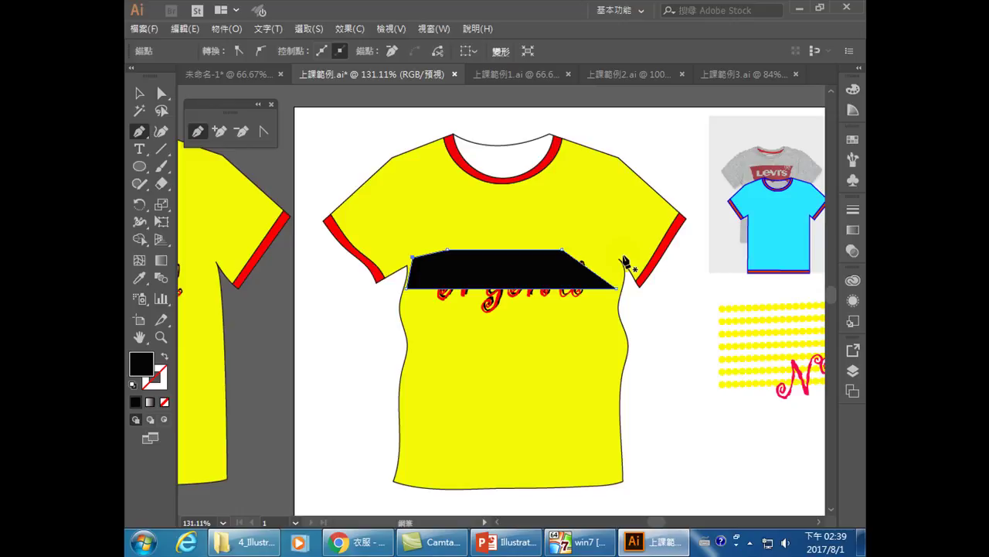
Pick the band's corner point, then select the entire black band with the Selection tool.
{"action": "left_click", "coordinate": [412, 257], "text": "ctrl"}
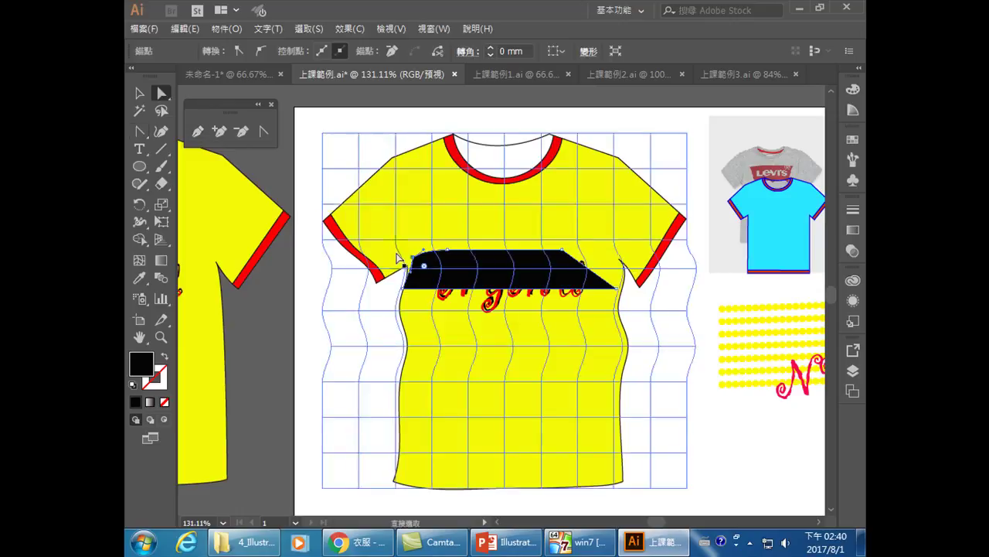
{"action": "left_click", "coordinate": [162, 92]}
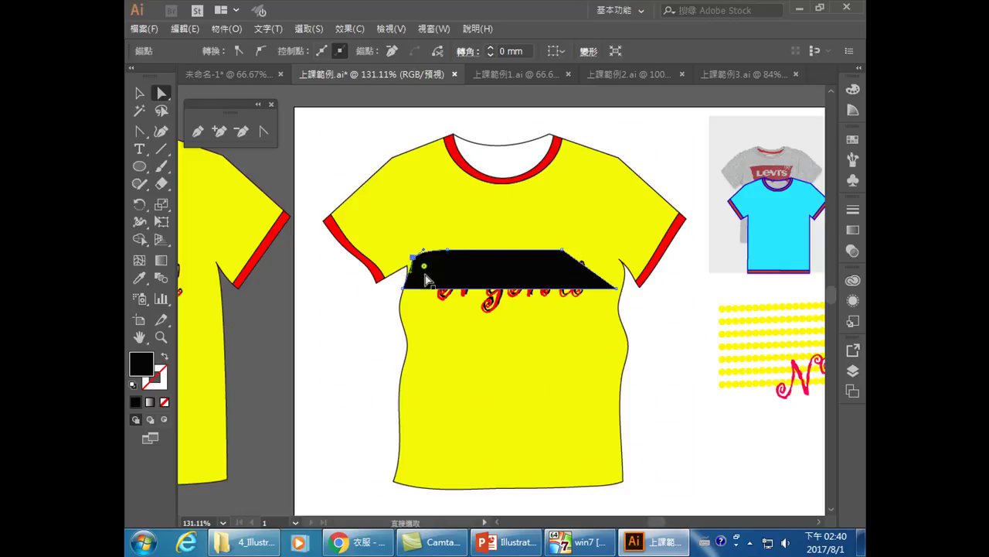
{"action": "left_click", "coordinate": [139, 93]}
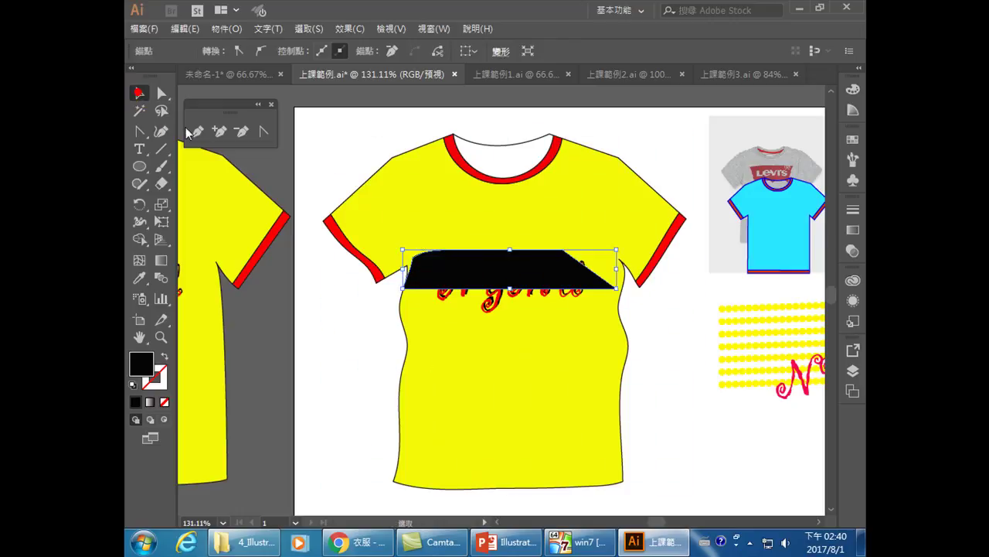
{"action": "left_click", "coordinate": [456, 279]}
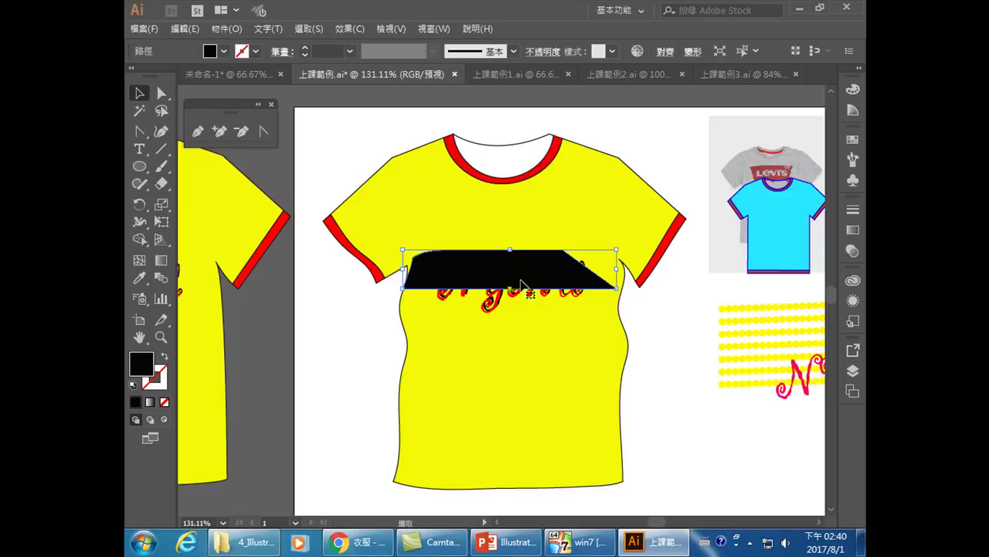
Apply Effect > Blur > Gaussian Blur to the black band with a 65.8-pixel radius.
{"action": "left_click", "coordinate": [345, 34]}
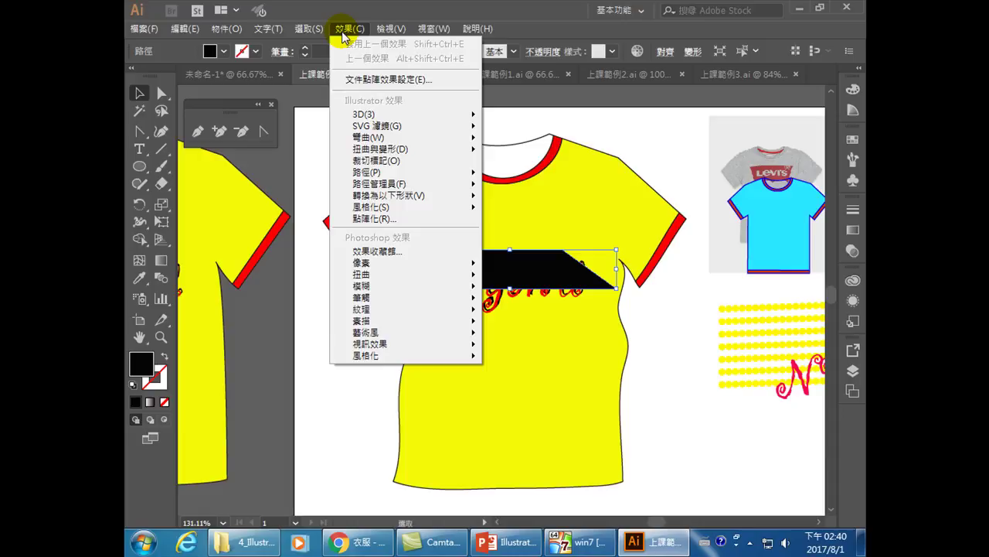
{"action": "mouse_move", "coordinate": [369, 266]}
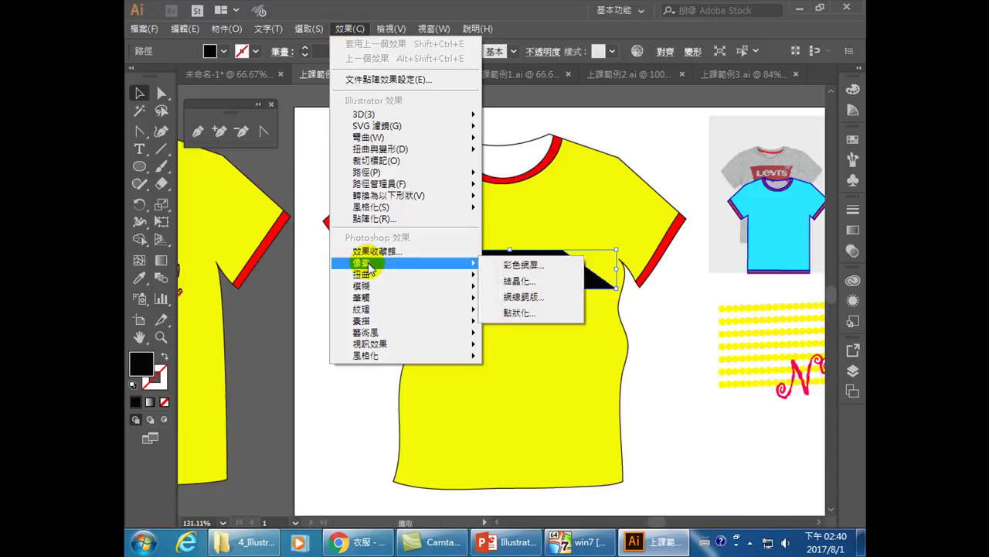
{"action": "mouse_move", "coordinate": [369, 285]}
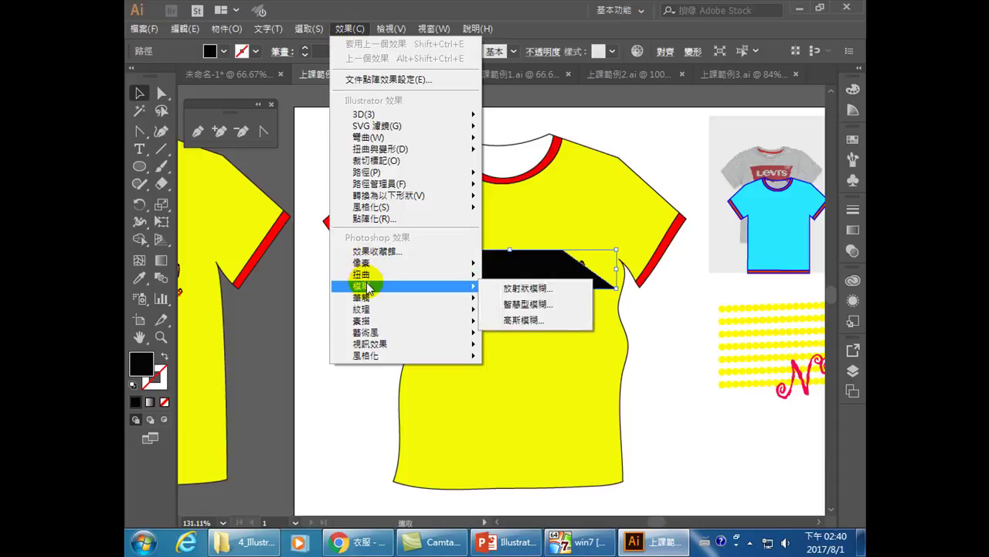
{"action": "left_click", "coordinate": [511, 319]}
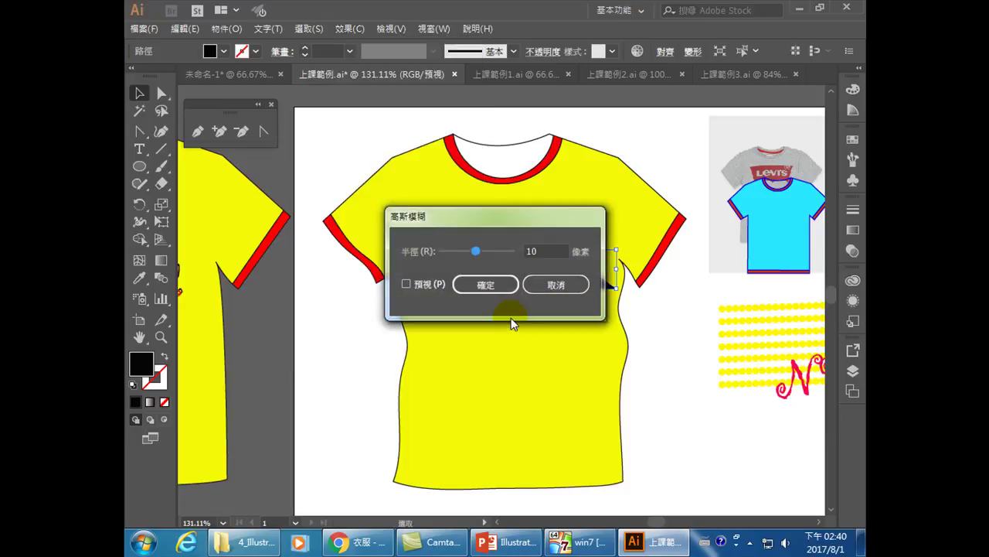
{"action": "left_click_drag", "start_coordinate": [503, 215], "coordinate": [498, 336]}
{"action": "left_click_drag", "start_coordinate": [469, 376], "coordinate": [489, 385]}
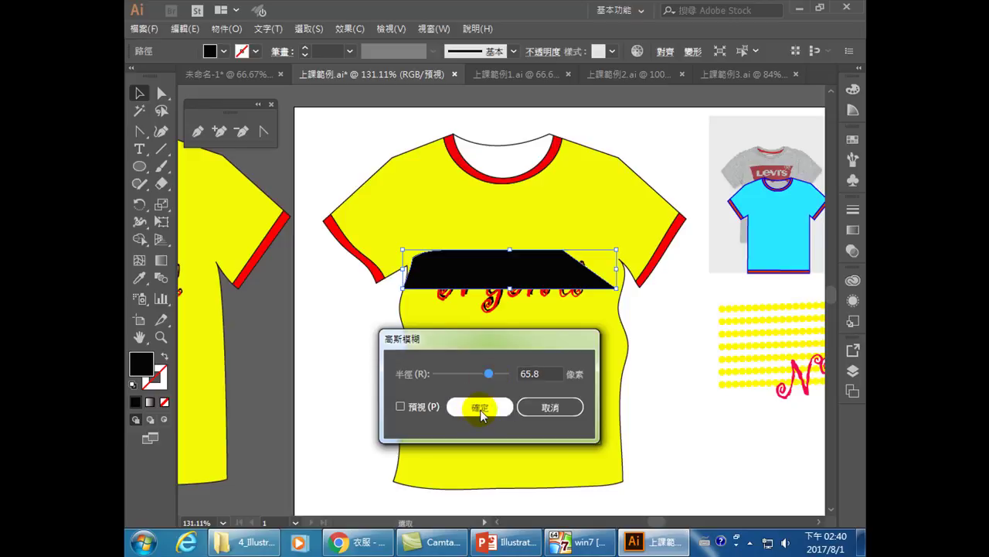
{"action": "left_click", "coordinate": [480, 409]}
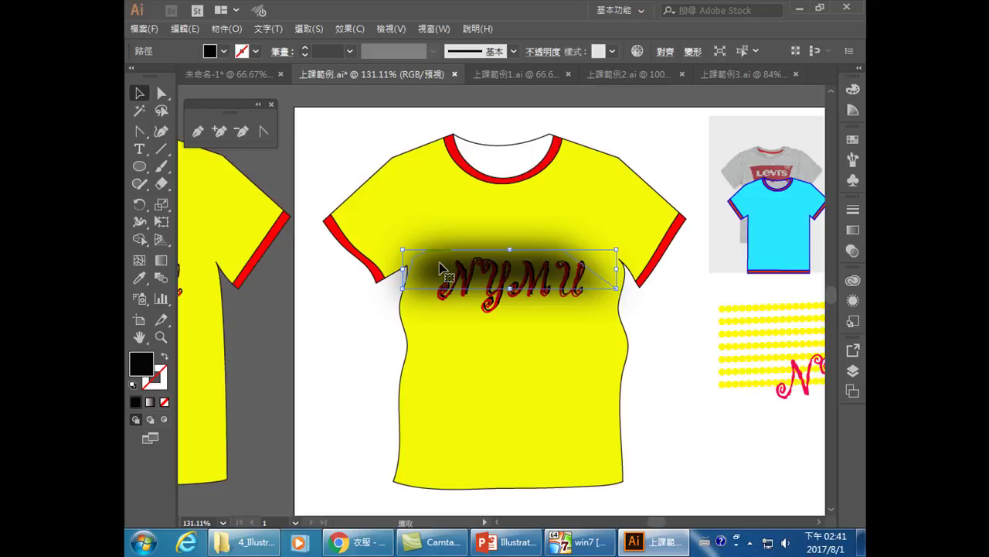
Set the blurred band's blending mode to Multiply and its opacity to 53%.
{"action": "left_click", "coordinate": [544, 54]}
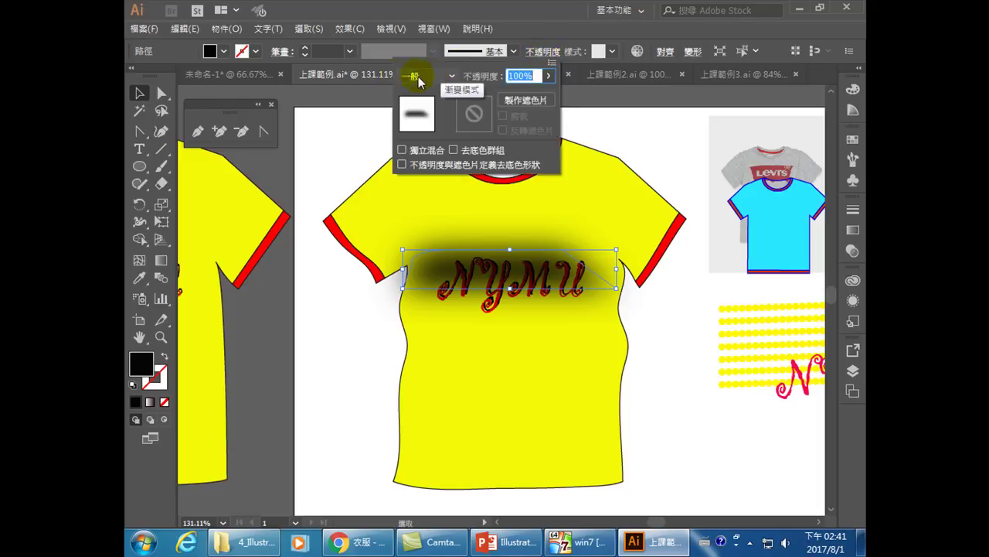
{"action": "left_click", "coordinate": [452, 78]}
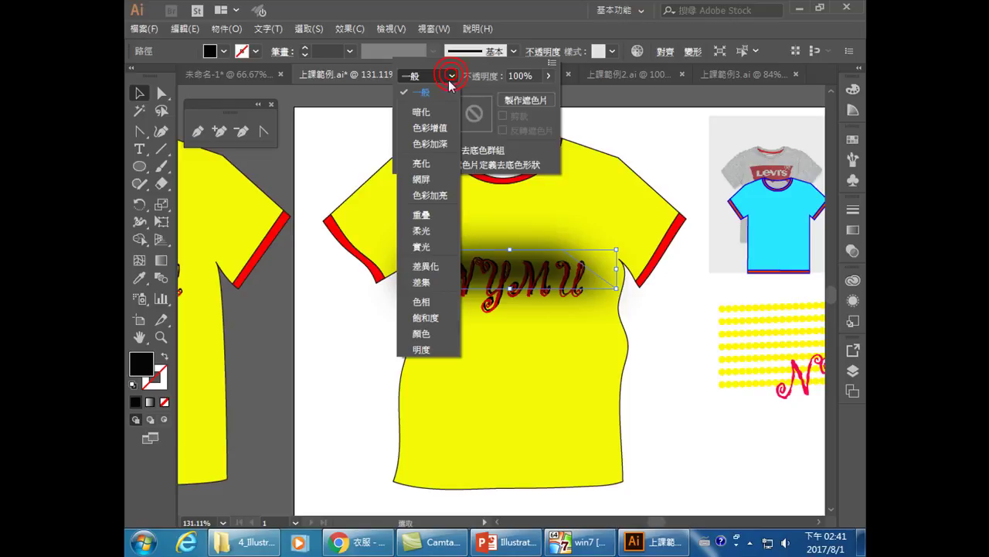
{"action": "left_click", "coordinate": [425, 126]}
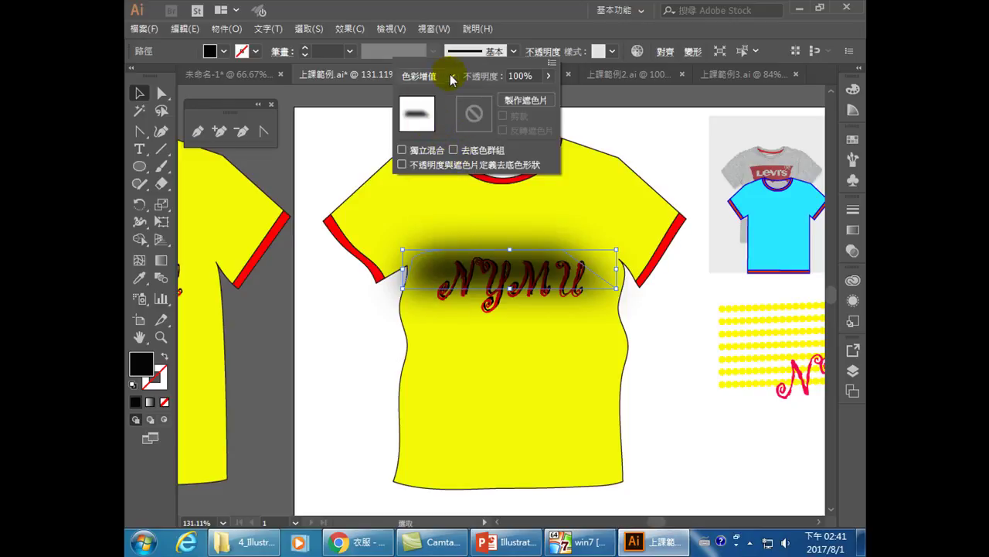
{"action": "left_click", "coordinate": [548, 76]}
{"action": "left_click_drag", "start_coordinate": [546, 94], "coordinate": [522, 102]}
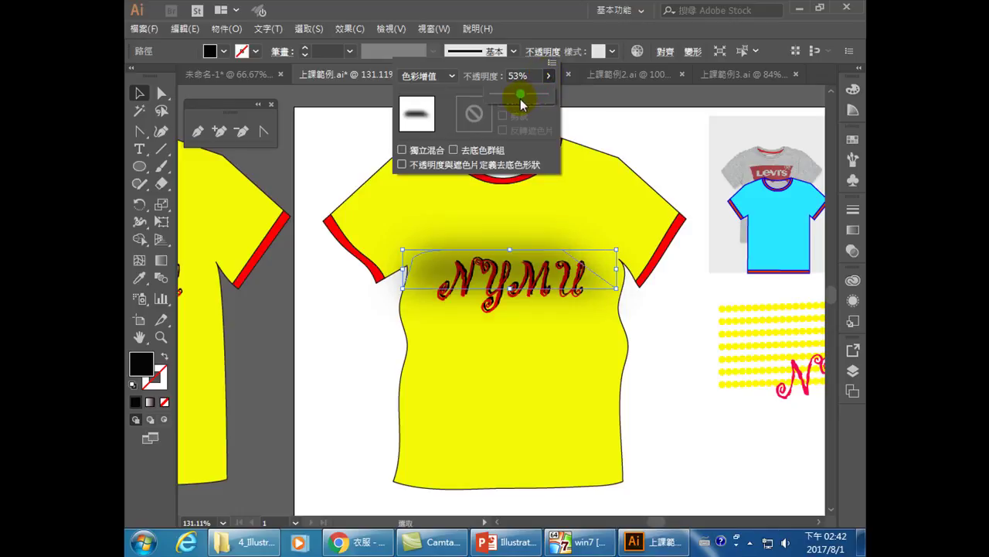
{"action": "left_click", "coordinate": [732, 464]}
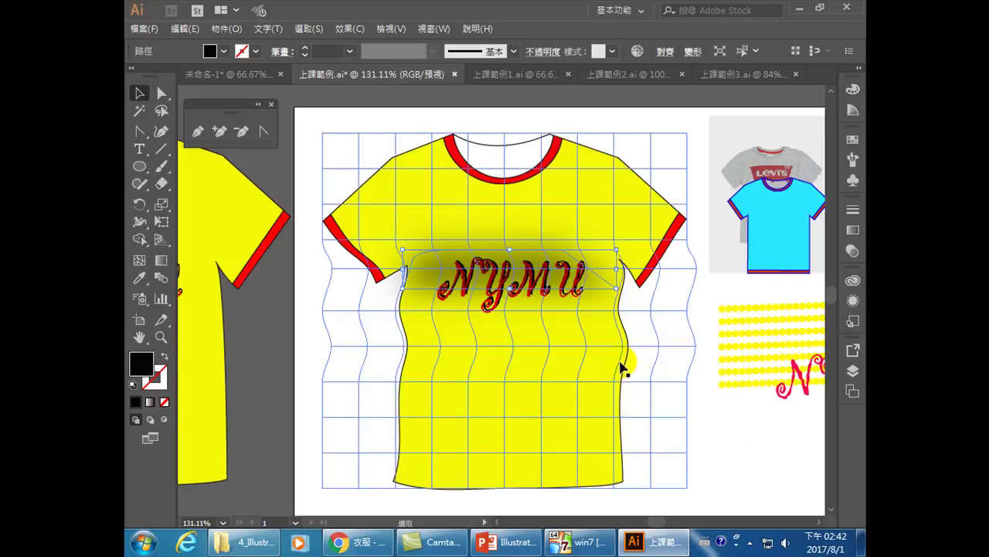
Settle the shadow behind NYMU, then Alt-drag a copy about 35.69 mm down across the waist.
{"action": "mouse_move", "coordinate": [536, 259]}
{"action": "left_mouse_down"}
{"action": "mouse_move", "coordinate": [588, 317]}
{"action": "mouse_move", "coordinate": [487, 255]}
{"action": "mouse_move", "coordinate": [537, 268]}
{"action": "left_mouse_up"}
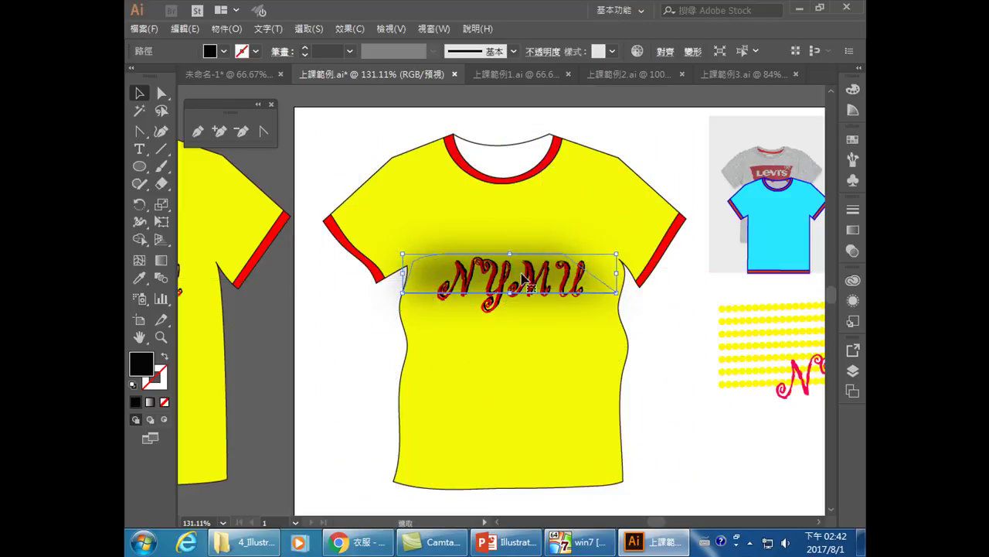
{"action": "left_click_drag", "start_coordinate": [530, 287], "coordinate": [526, 247]}
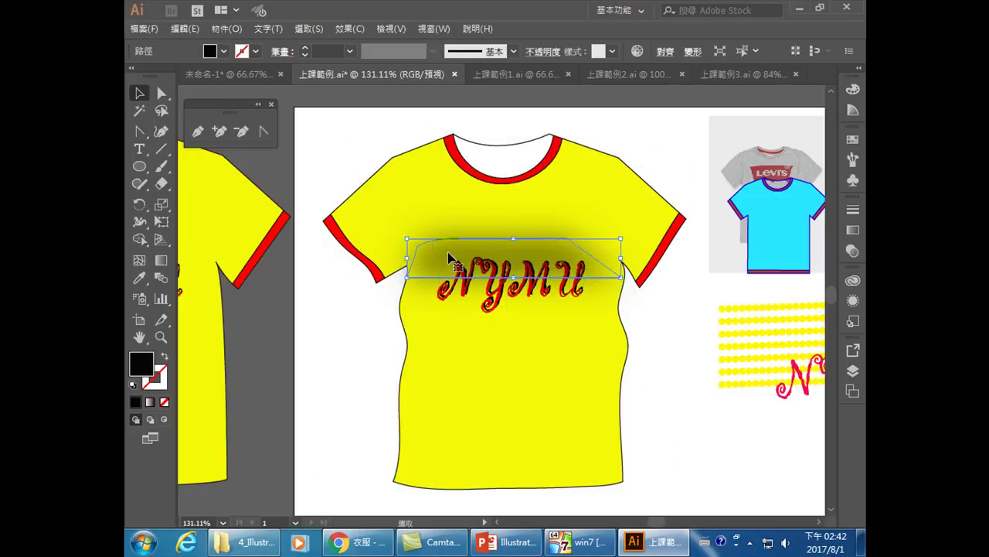
{"action": "left_click_drag", "start_coordinate": [461, 261], "coordinate": [455, 352]}
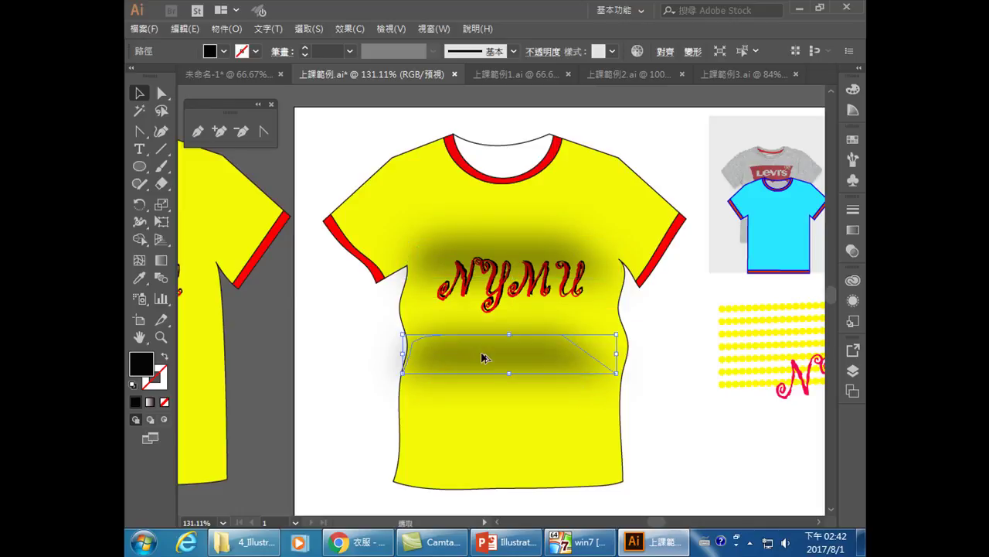
{"action": "left_click", "coordinate": [728, 447]}
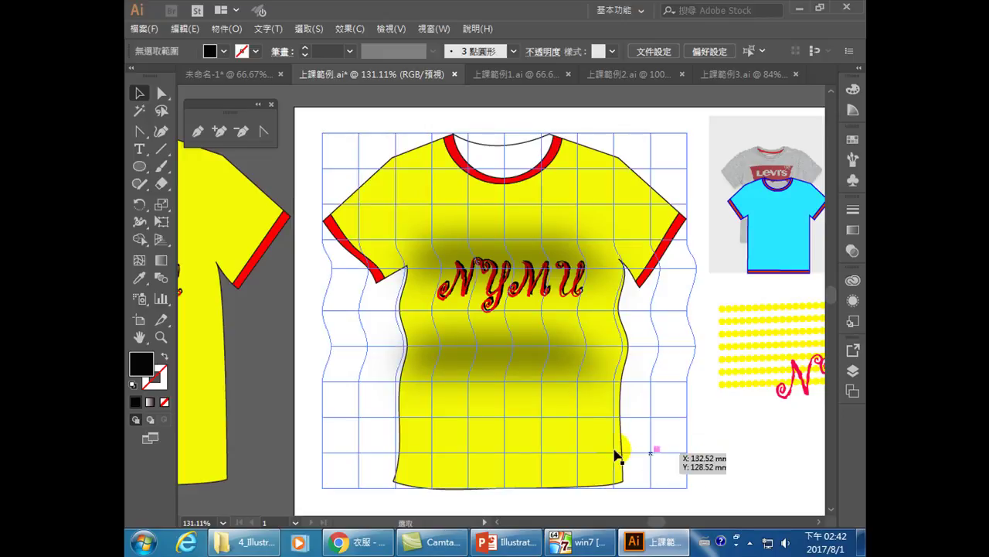
{"action": "left_click_drag", "start_coordinate": [464, 364], "coordinate": [459, 367]}
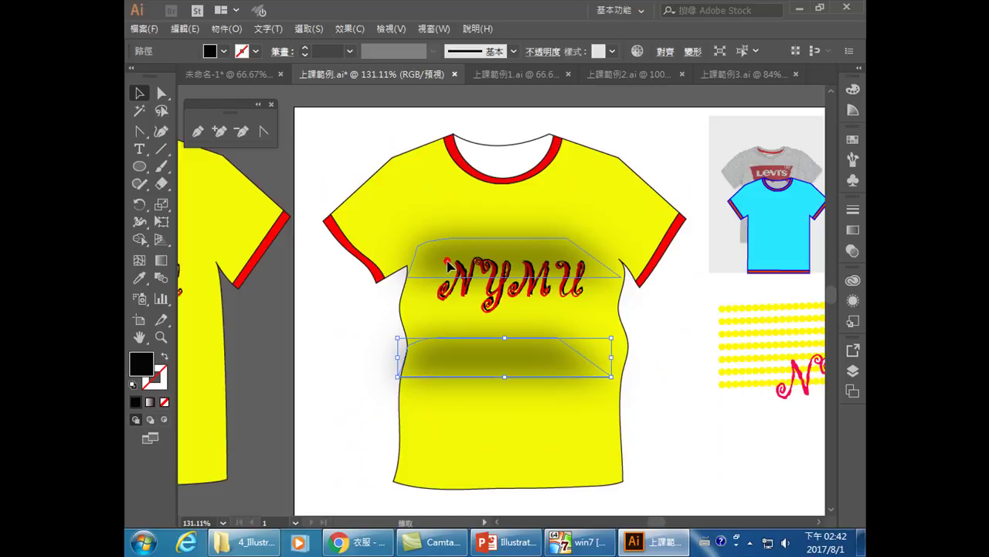
{"action": "left_click", "coordinate": [720, 450]}
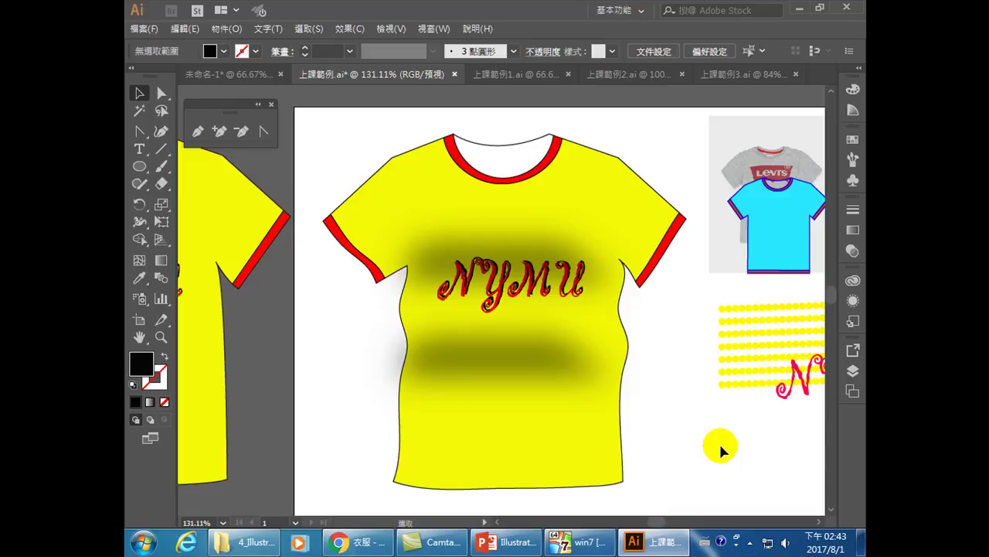
{"action": "left_click", "coordinate": [674, 269]}
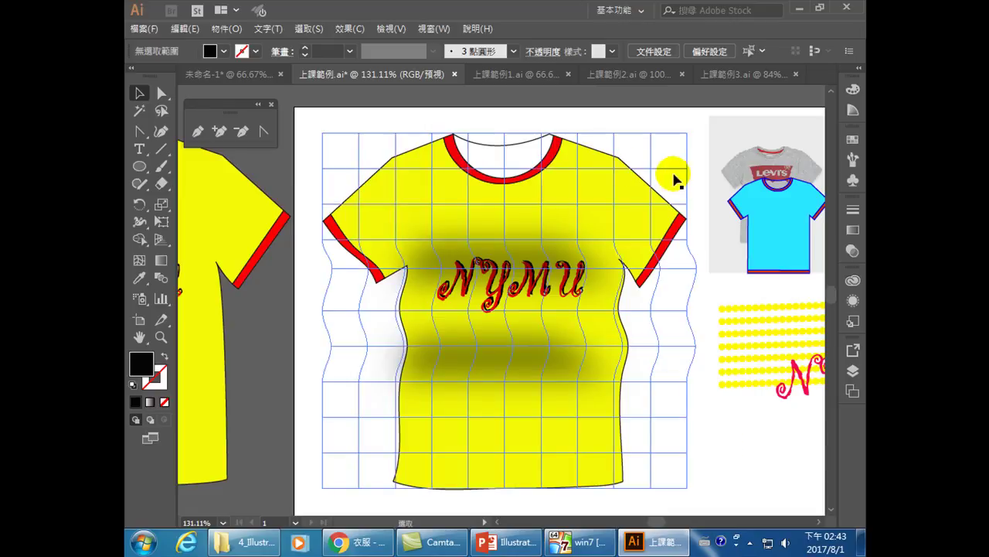
{"action": "left_click", "coordinate": [614, 157]}
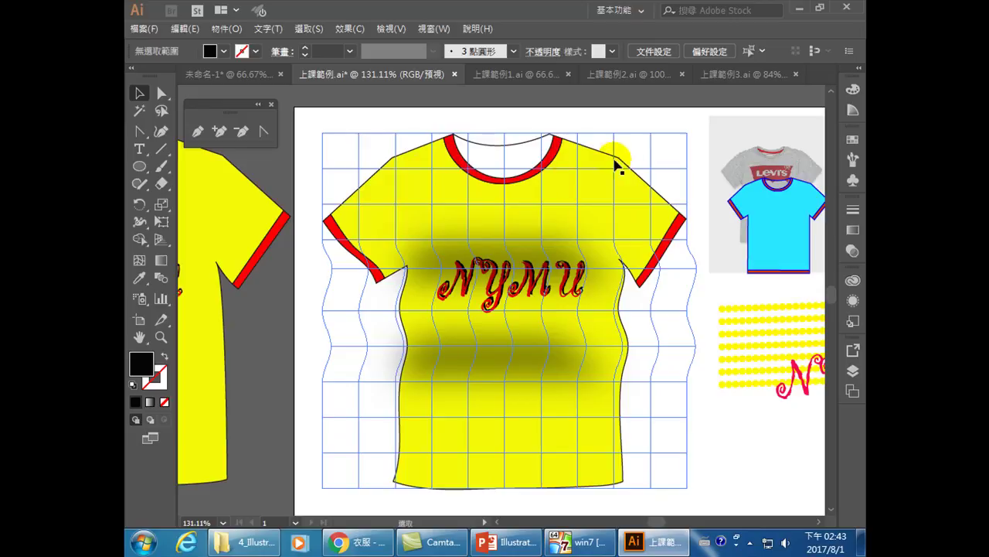
{"action": "left_click", "coordinate": [326, 151]}
{"action": "left_click", "coordinate": [162, 94]}
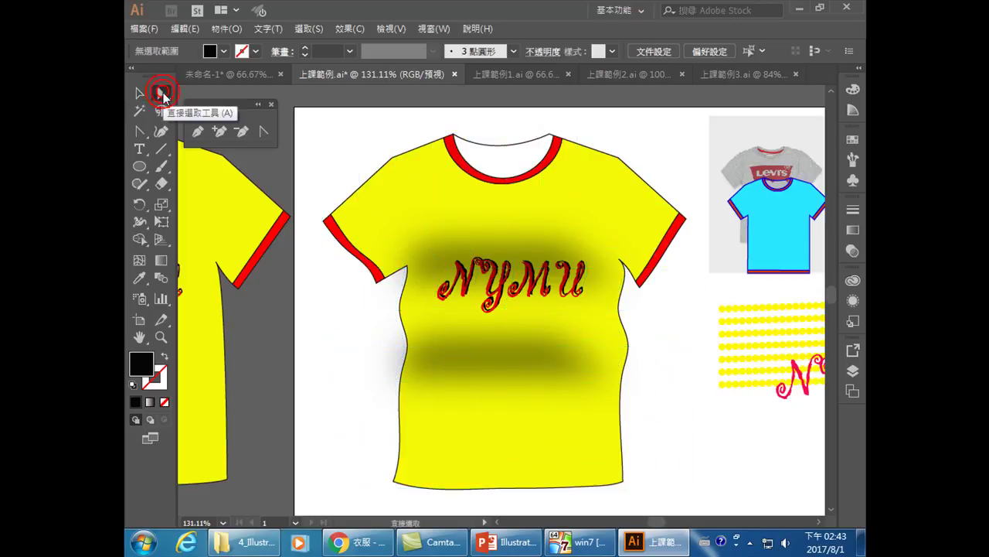
{"action": "left_click", "coordinate": [503, 146]}
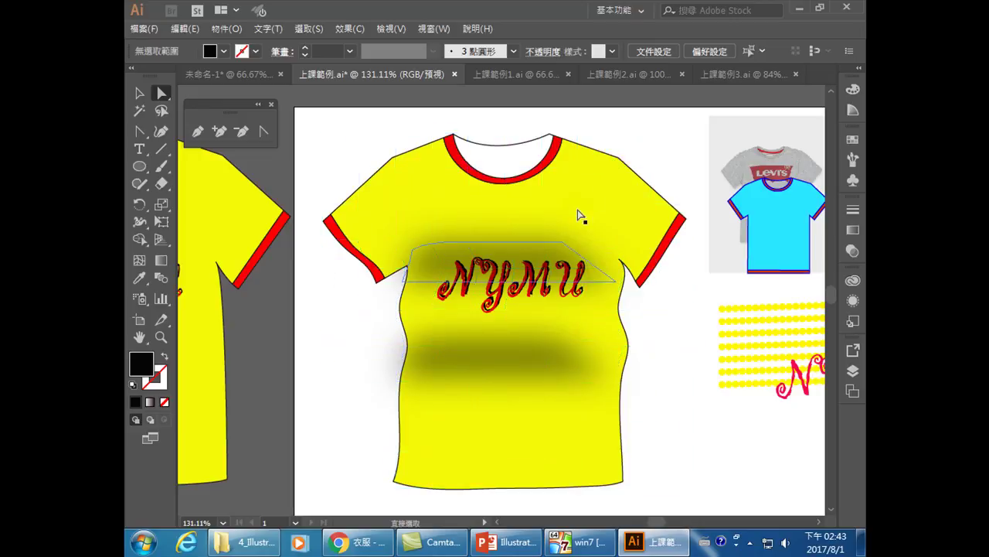
{"action": "left_click", "coordinate": [162, 113]}
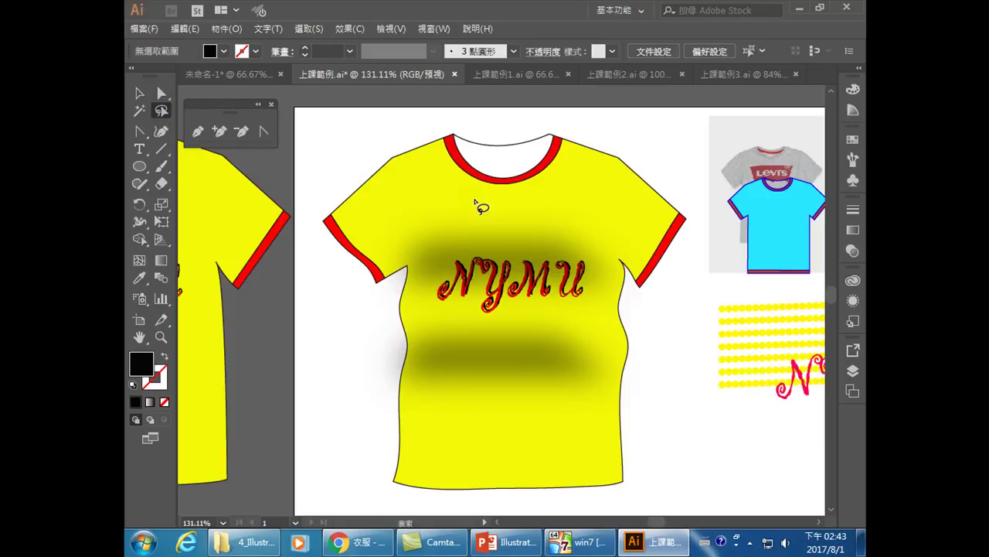
Select mesh points around the shirt's right shoulder and drag them to warp the envelope.
{"action": "mouse_move", "coordinate": [630, 154]}
{"action": "left_mouse_down"}
{"action": "mouse_move", "coordinate": [641, 150]}
{"action": "mouse_move", "coordinate": [619, 158]}
{"action": "mouse_move", "coordinate": [640, 137]}
{"action": "mouse_move", "coordinate": [630, 176]}
{"action": "left_mouse_up"}
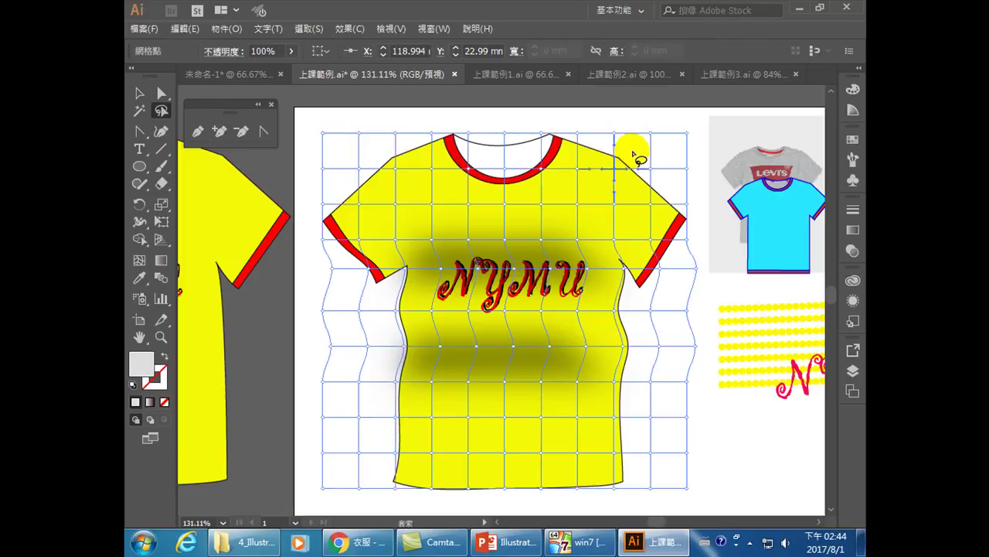
{"action": "mouse_move", "coordinate": [634, 147]}
{"action": "left_mouse_down"}
{"action": "mouse_move", "coordinate": [615, 154]}
{"action": "mouse_move", "coordinate": [587, 202]}
{"action": "mouse_move", "coordinate": [561, 209]}
{"action": "mouse_move", "coordinate": [541, 246]}
{"action": "left_mouse_up"}
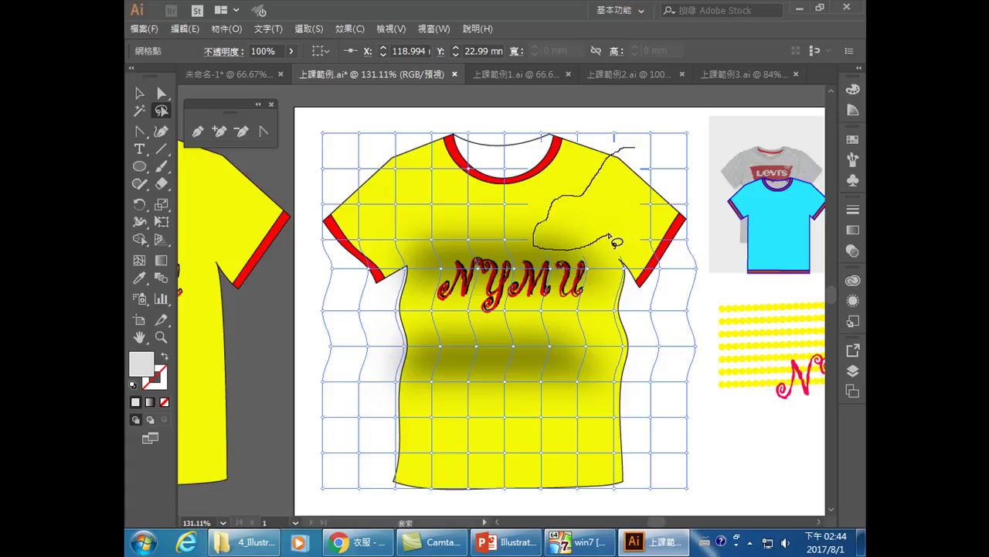
{"action": "left_click_drag", "start_coordinate": [632, 207], "coordinate": [636, 154]}
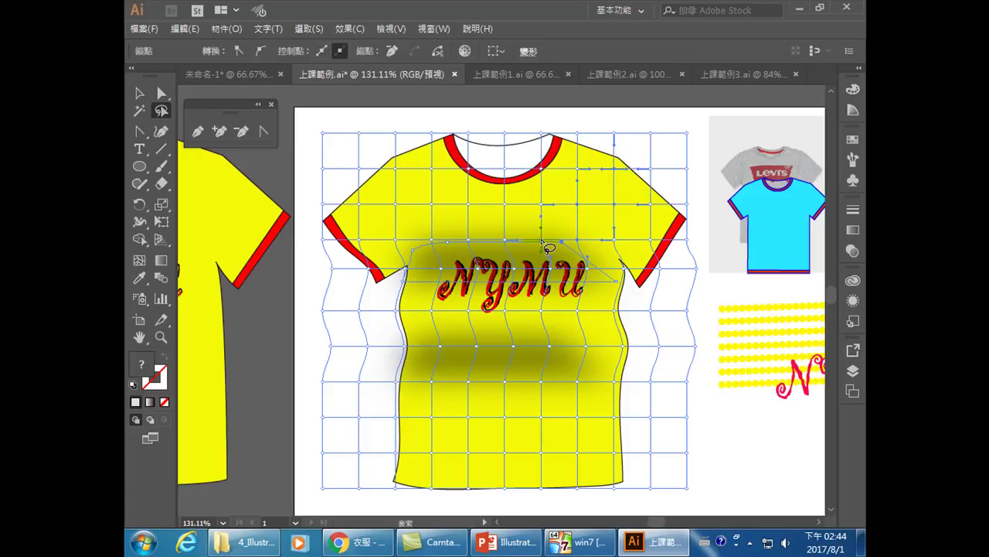
{"action": "left_click", "coordinate": [161, 93]}
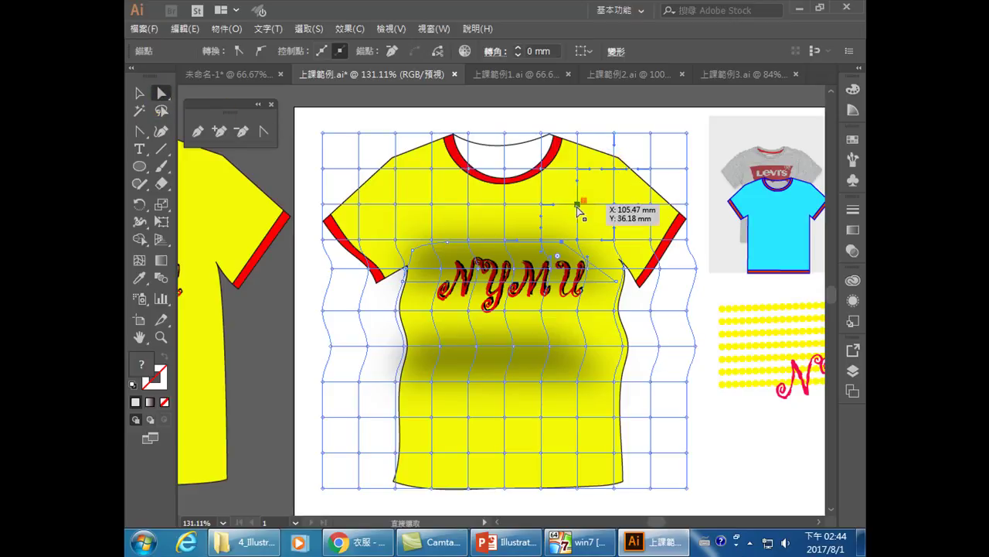
{"action": "left_click_drag", "start_coordinate": [578, 207], "coordinate": [573, 193]}
{"action": "left_click", "coordinate": [570, 126]}
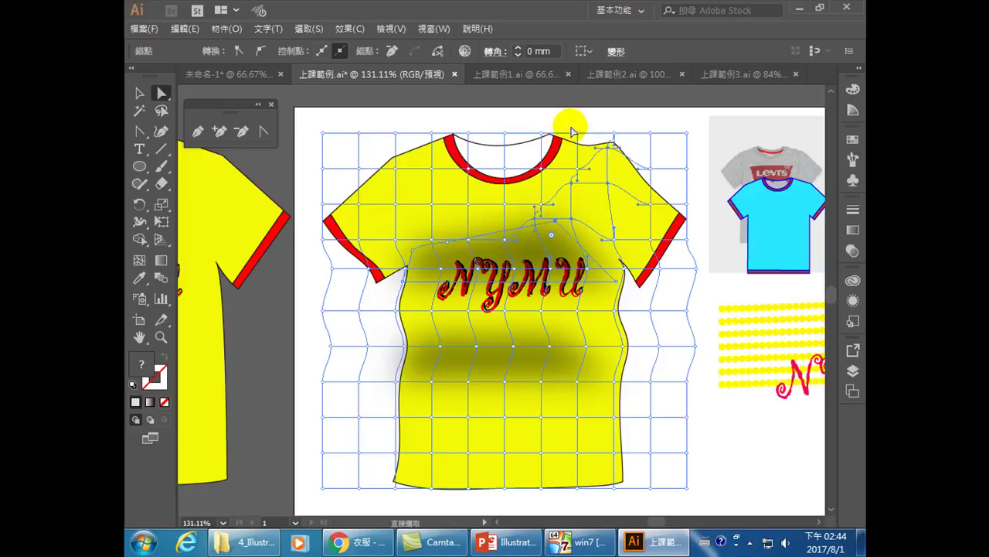
{"action": "left_click", "coordinate": [595, 127]}
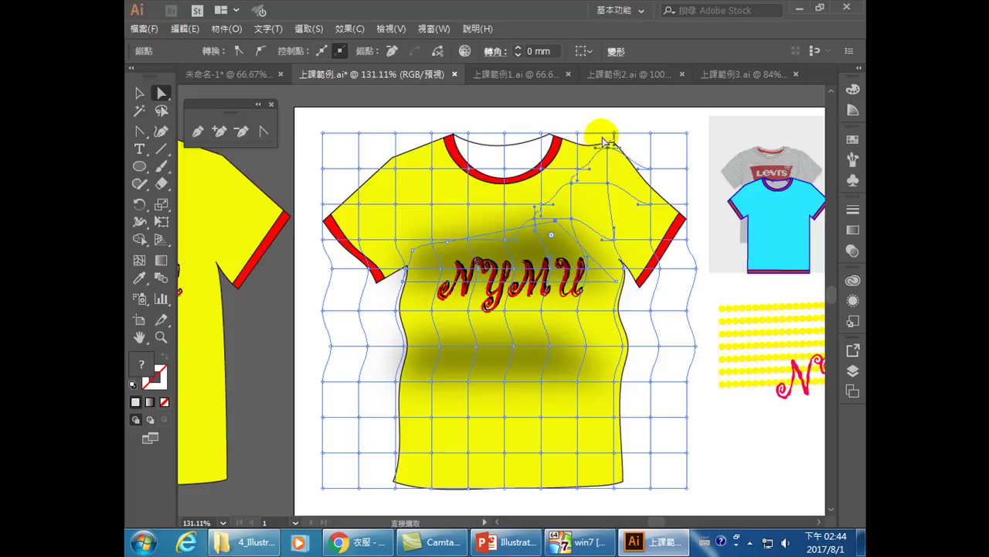
{"action": "left_click_drag", "start_coordinate": [547, 119], "coordinate": [551, 170]}
{"action": "left_click", "coordinate": [541, 168]}
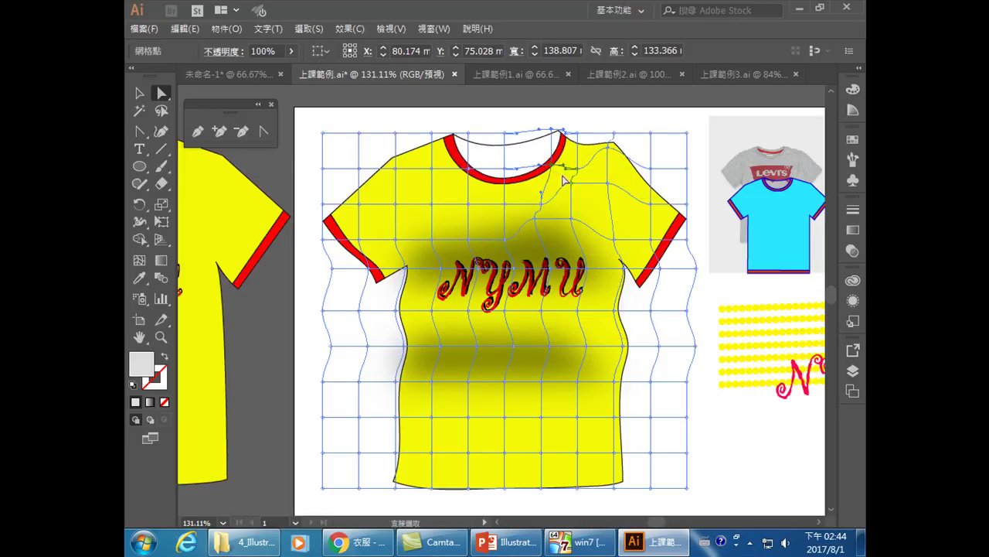
{"action": "left_click", "coordinate": [650, 129]}
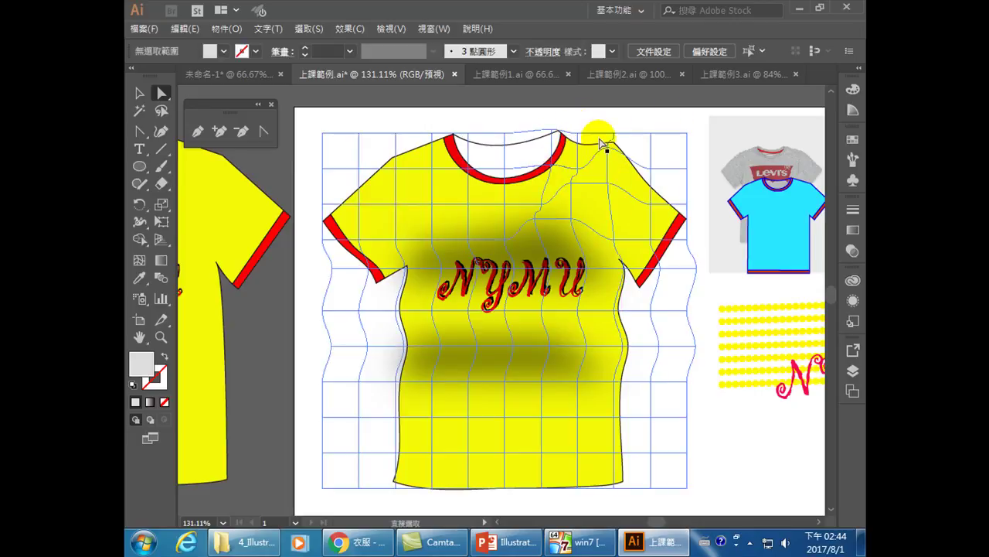
Draw a new curved pen shape along the right side of the neckline.
{"action": "left_click", "coordinate": [197, 133]}
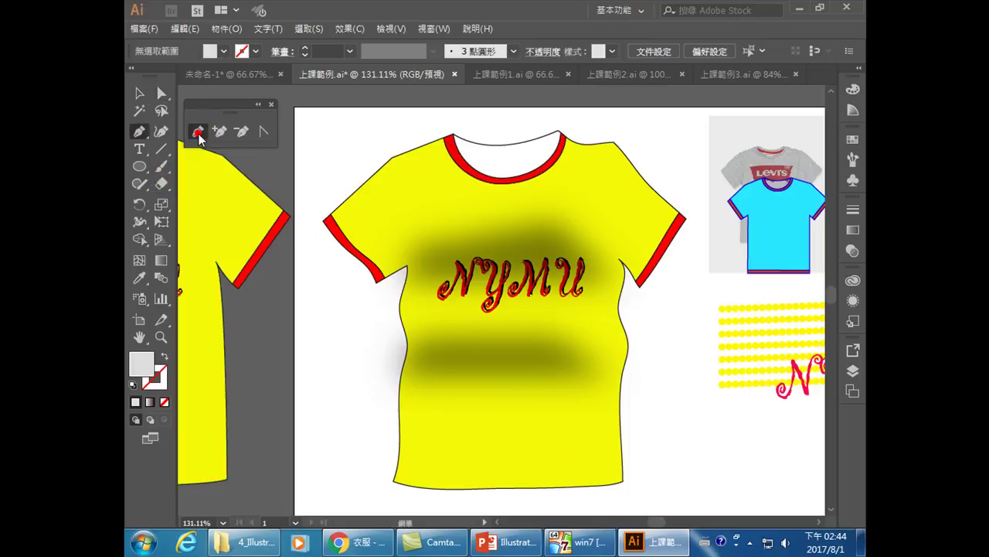
{"action": "left_click", "coordinate": [571, 124]}
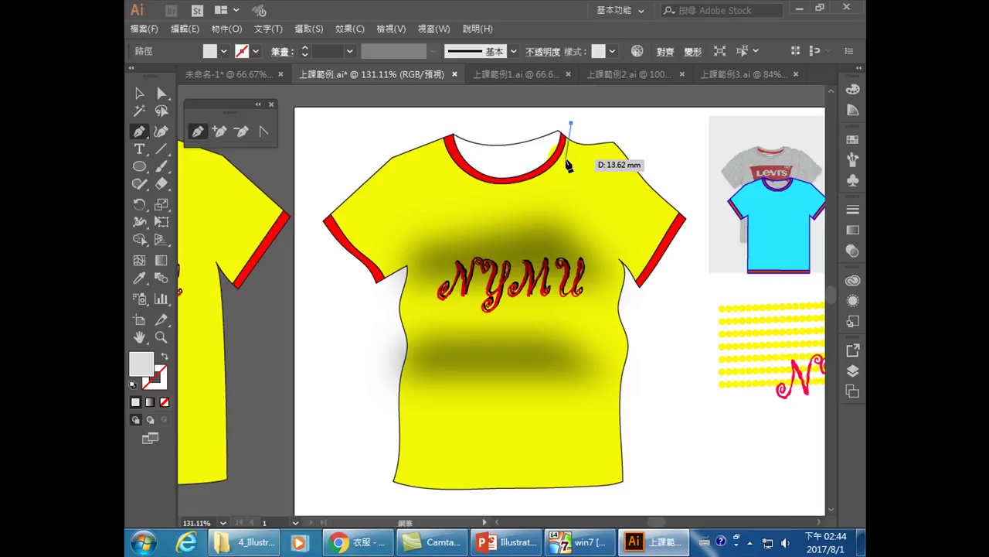
{"action": "left_click_drag", "start_coordinate": [568, 153], "coordinate": [538, 198]}
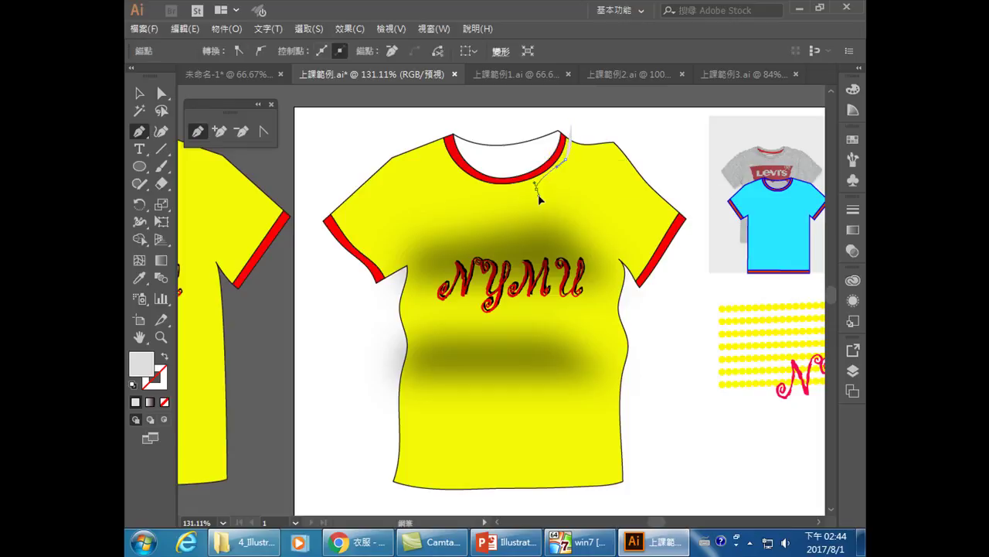
{"action": "left_click", "coordinate": [139, 93]}
{"action": "double_click", "coordinate": [140, 365]}
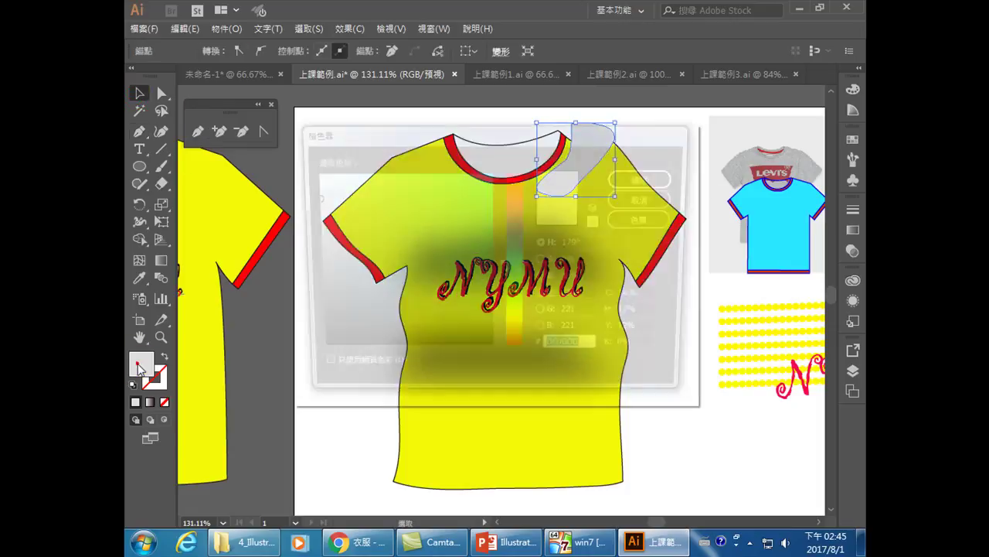
Fill the neckline shape dark grey 3A3A3A and apply a Gaussian Blur of radius 65.8.
{"action": "left_click", "coordinate": [310, 314]}
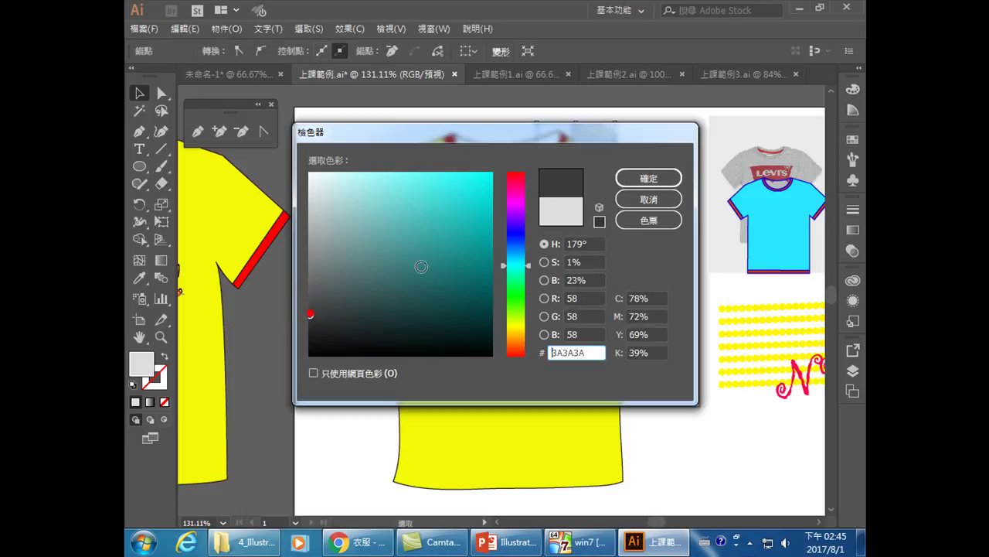
{"action": "left_click", "coordinate": [651, 179]}
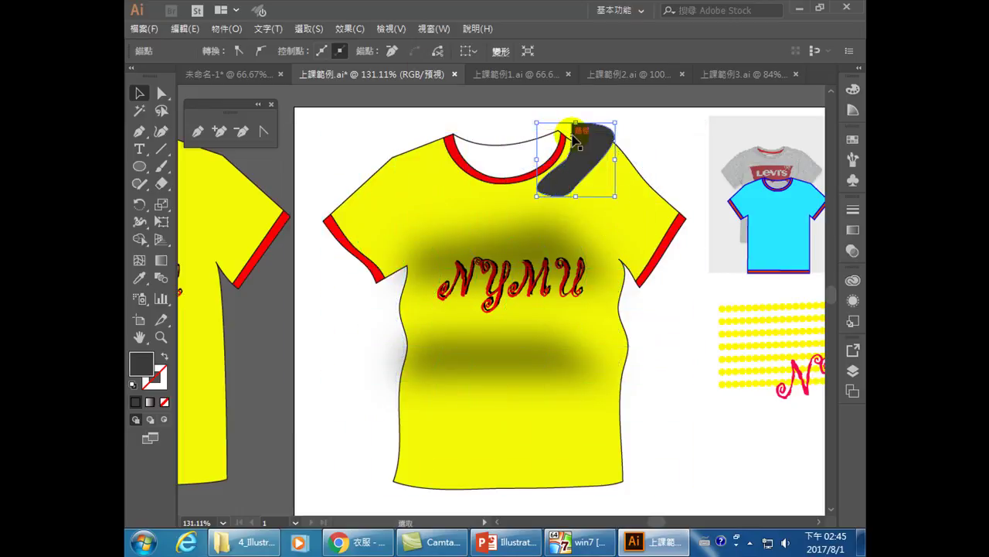
{"action": "left_click", "coordinate": [341, 29]}
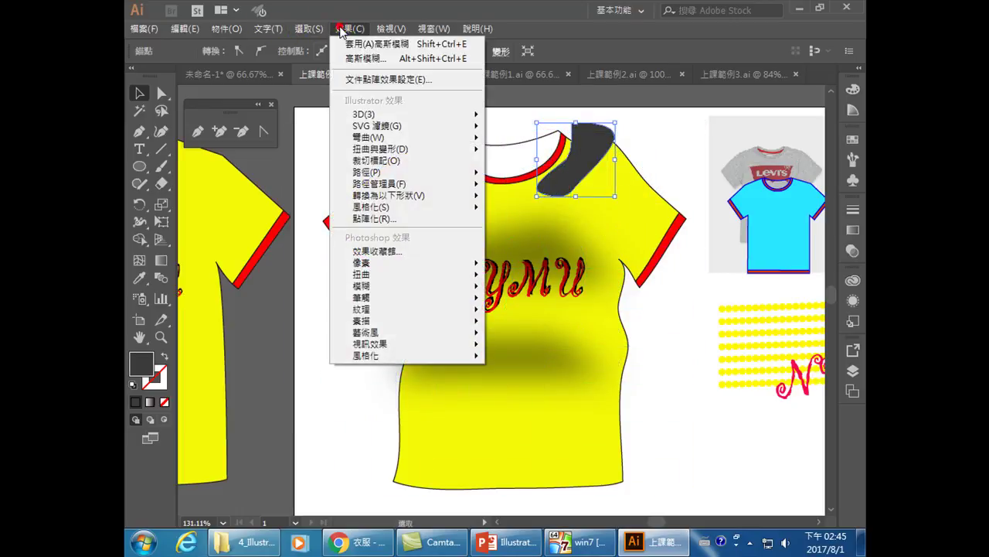
{"action": "mouse_move", "coordinate": [368, 310]}
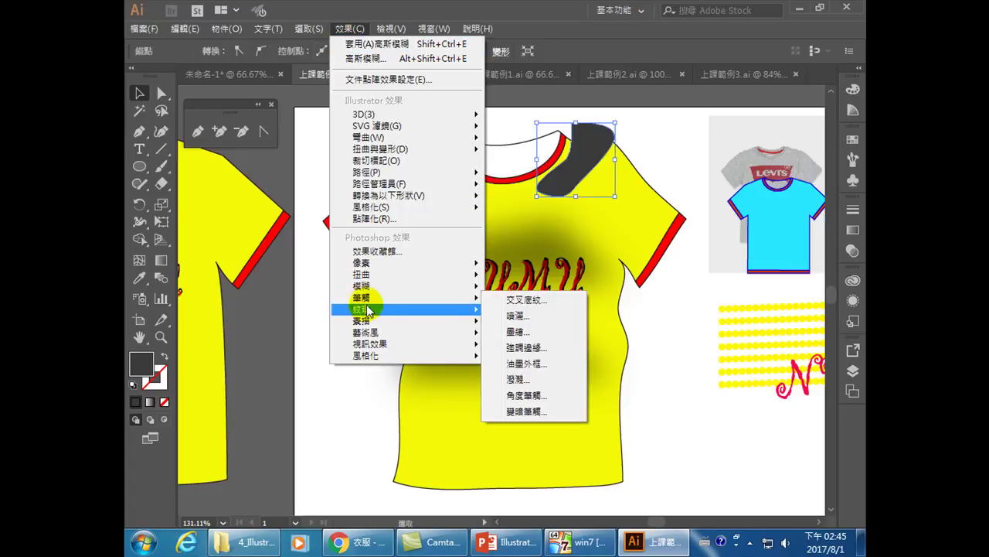
{"action": "mouse_move", "coordinate": [369, 286]}
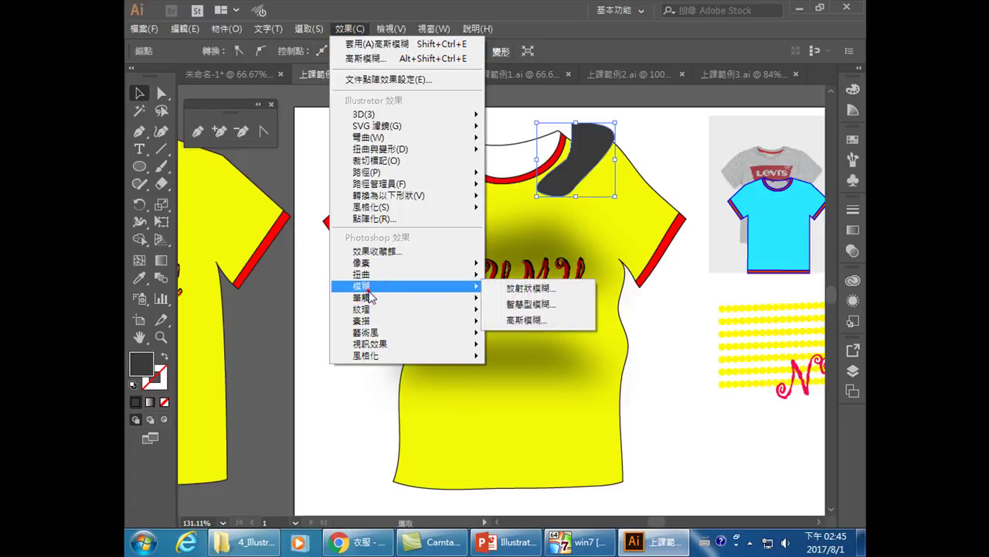
{"action": "left_click", "coordinate": [525, 325]}
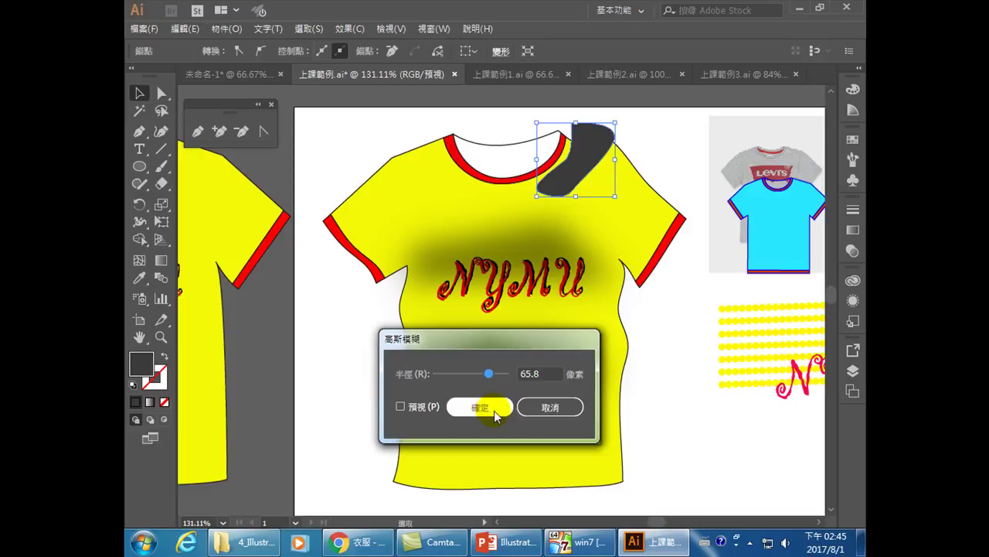
{"action": "left_click", "coordinate": [480, 408]}
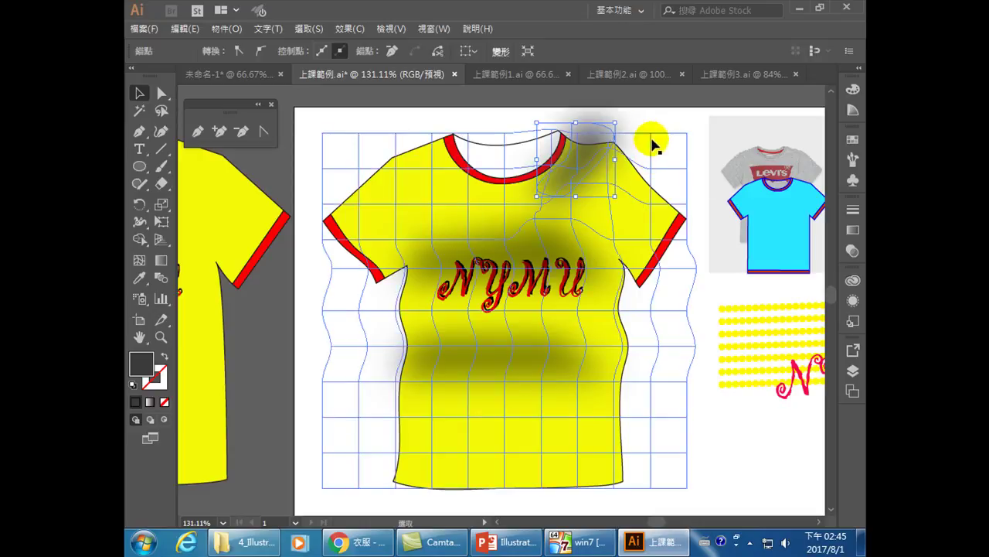
{"action": "left_click", "coordinate": [601, 137]}
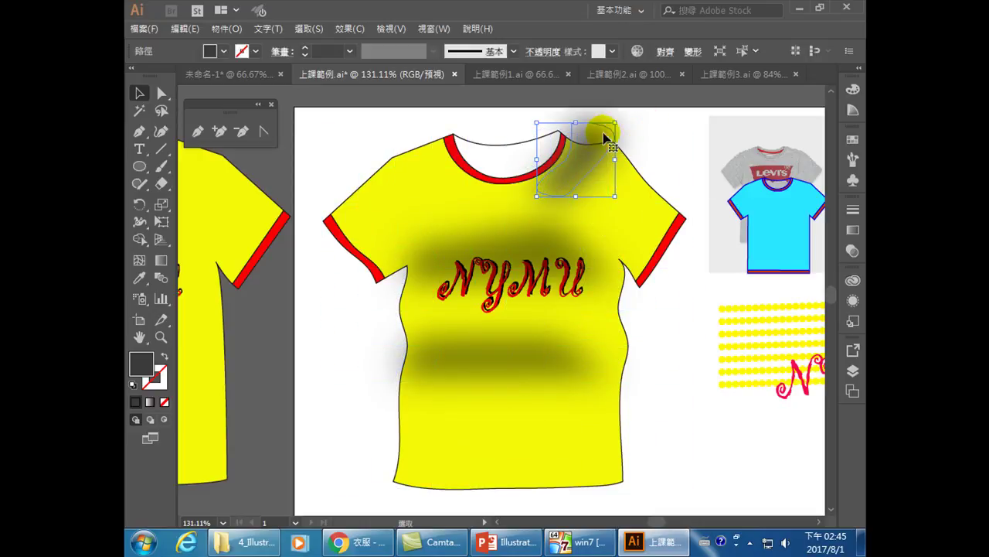
Set the collar shadow's blend mode to Multiply and its opacity to 51%.
{"action": "left_click", "coordinate": [544, 54]}
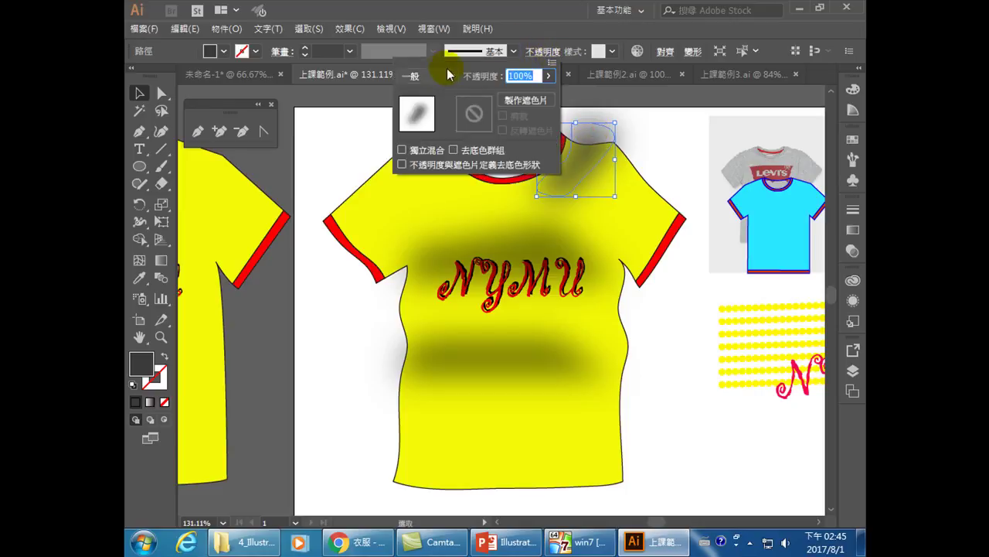
{"action": "left_click", "coordinate": [453, 76]}
{"action": "left_click", "coordinate": [432, 129]}
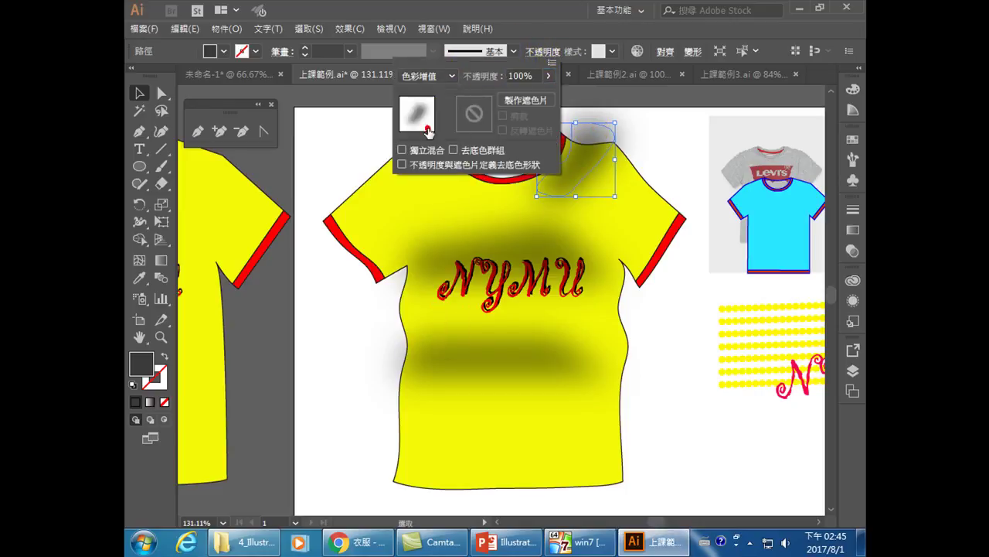
{"action": "left_click", "coordinate": [549, 77]}
{"action": "left_click_drag", "start_coordinate": [547, 94], "coordinate": [528, 93]}
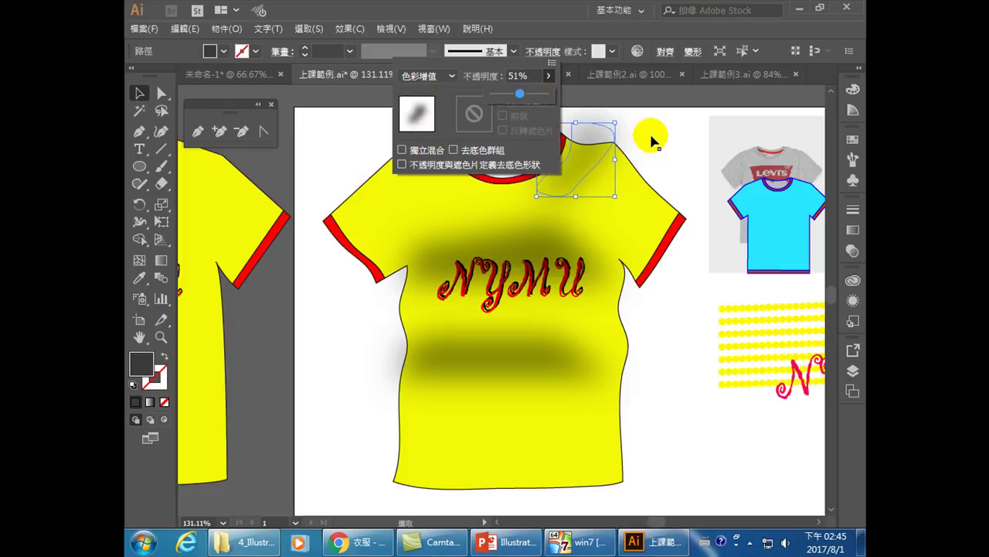
{"action": "left_click", "coordinate": [368, 129]}
{"action": "left_click", "coordinate": [368, 132]}
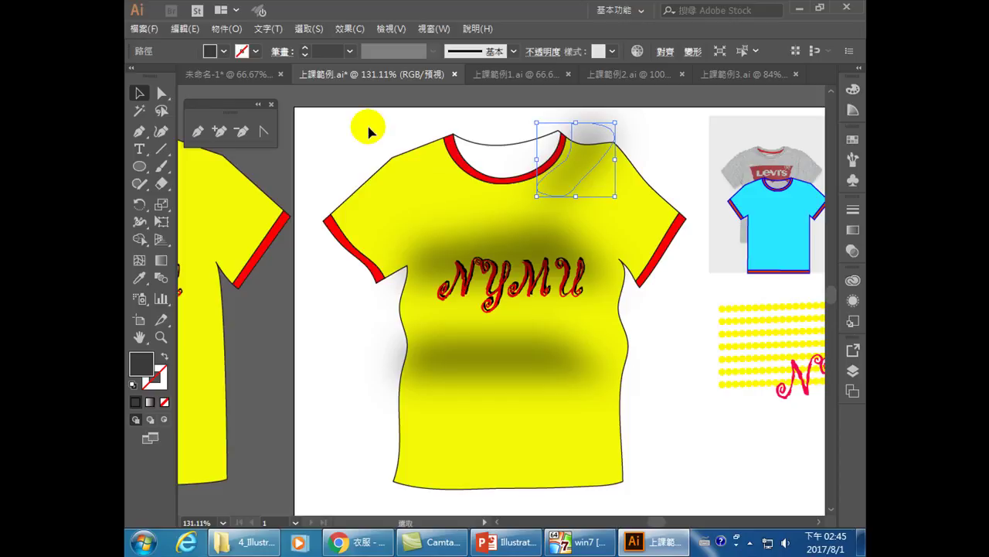
Select and deselect the shirt's envelope mesh to preview the finished shirt.
{"action": "left_click", "coordinate": [629, 141]}
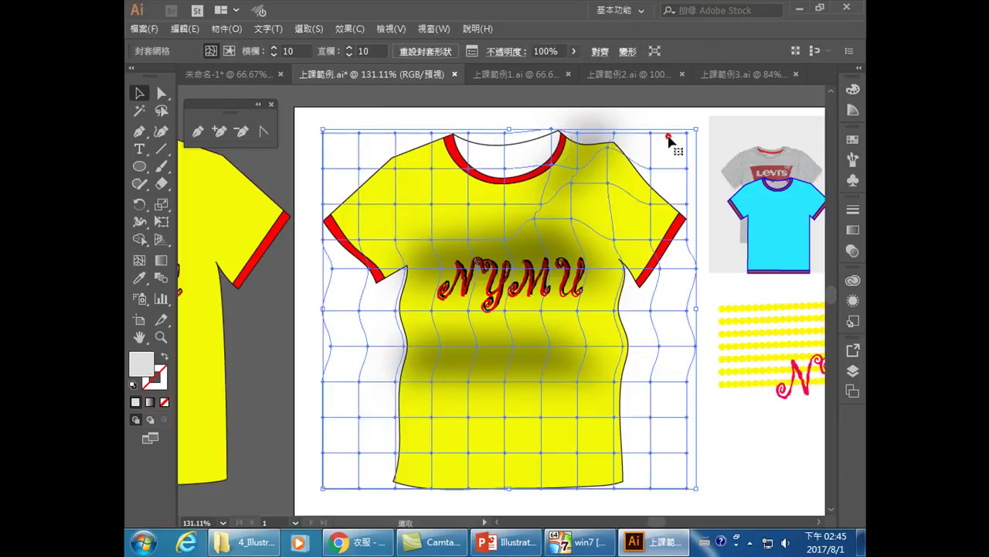
{"action": "left_click", "coordinate": [702, 160]}
{"action": "left_click", "coordinate": [720, 431]}
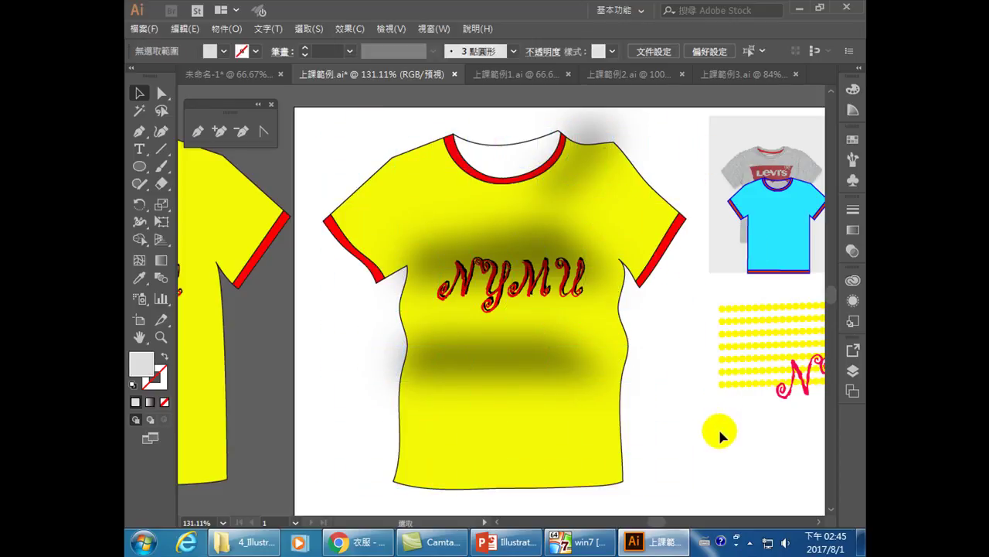
{"action": "left_click", "coordinate": [686, 468]}
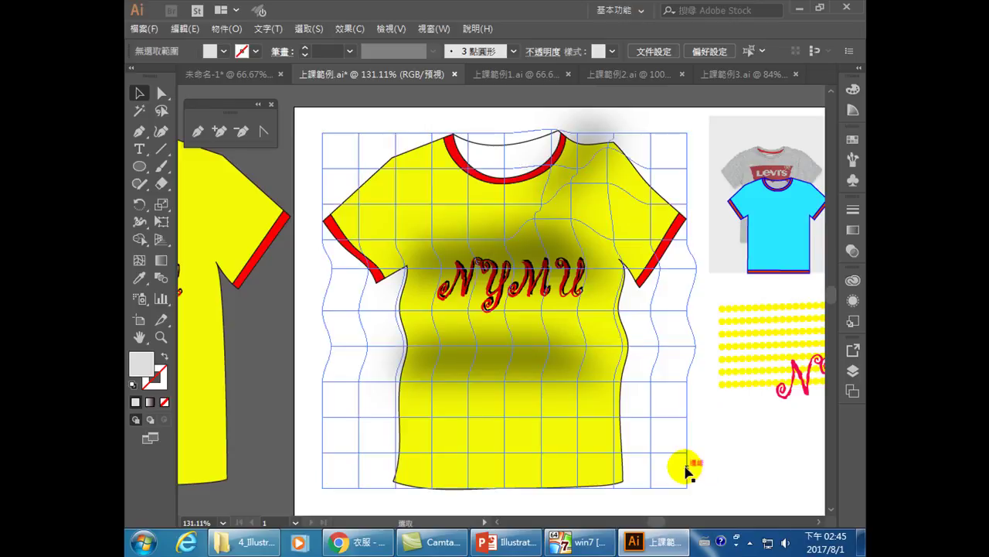
{"action": "left_click", "coordinate": [675, 503]}
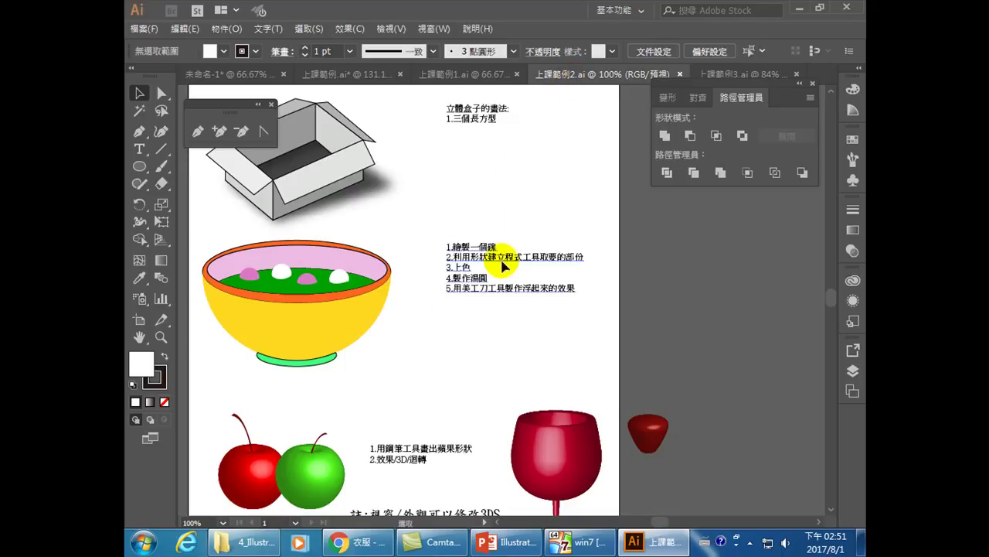
{"action": "scroll", "coordinate": [405, 342], "scroll_direction": "down", "scroll_amount": 5}
{"action": "left_click", "coordinate": [369, 343]}
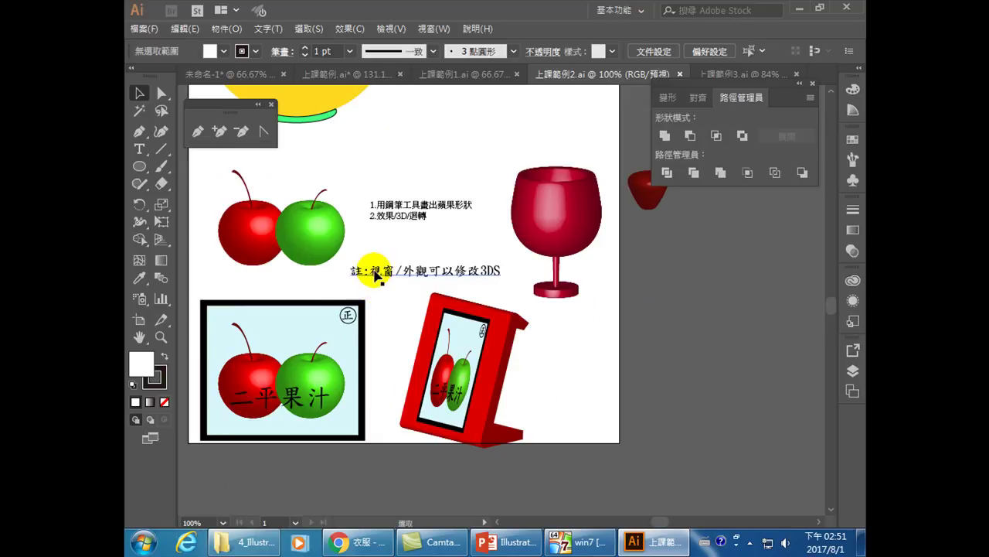
{"action": "scroll", "coordinate": [373, 269], "scroll_direction": "up", "scroll_amount": 2}
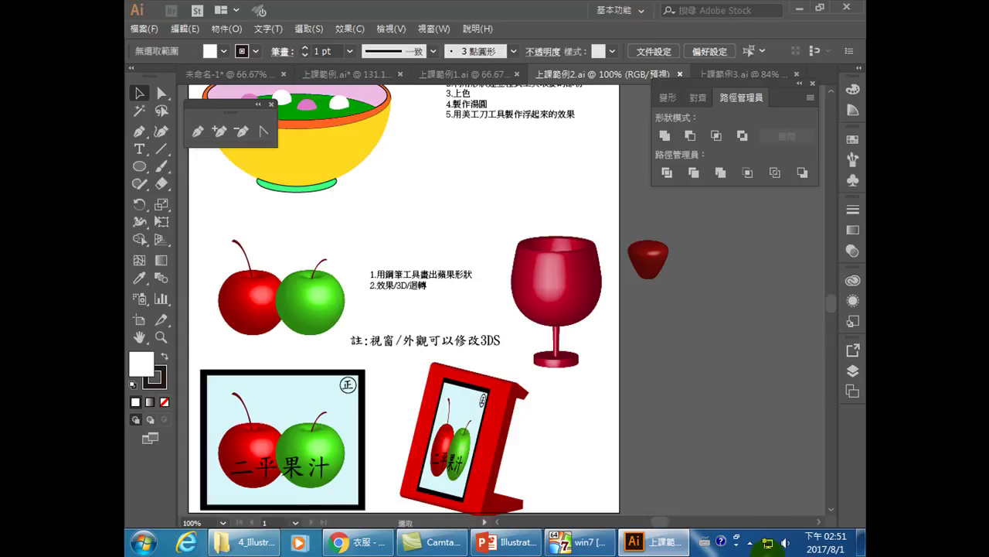
{"action": "key", "text": "ctrl+plus"}
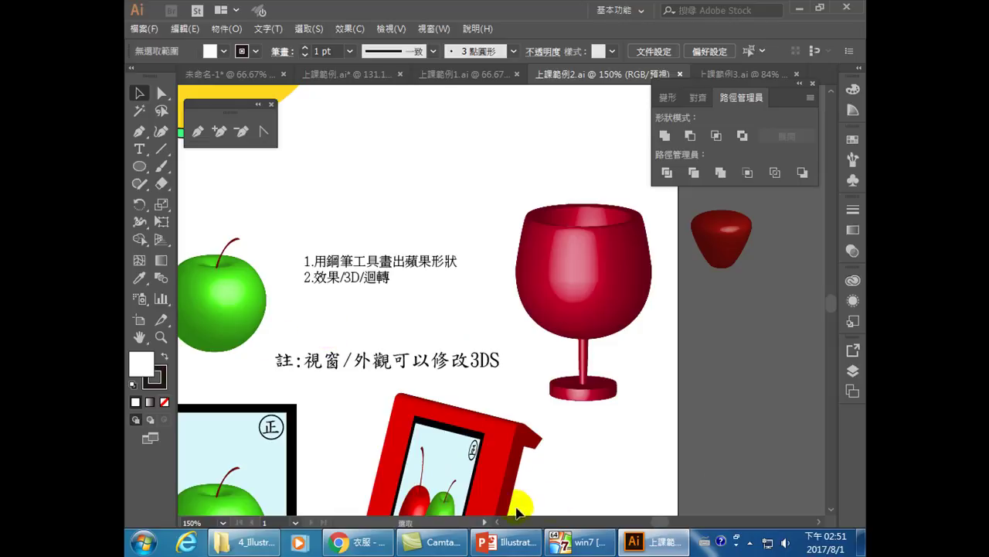
Zoom to 150% on the red and green 3D apple examples and inspect them.
{"action": "left_click_drag", "start_coordinate": [497, 523], "coordinate": [497, 523]}
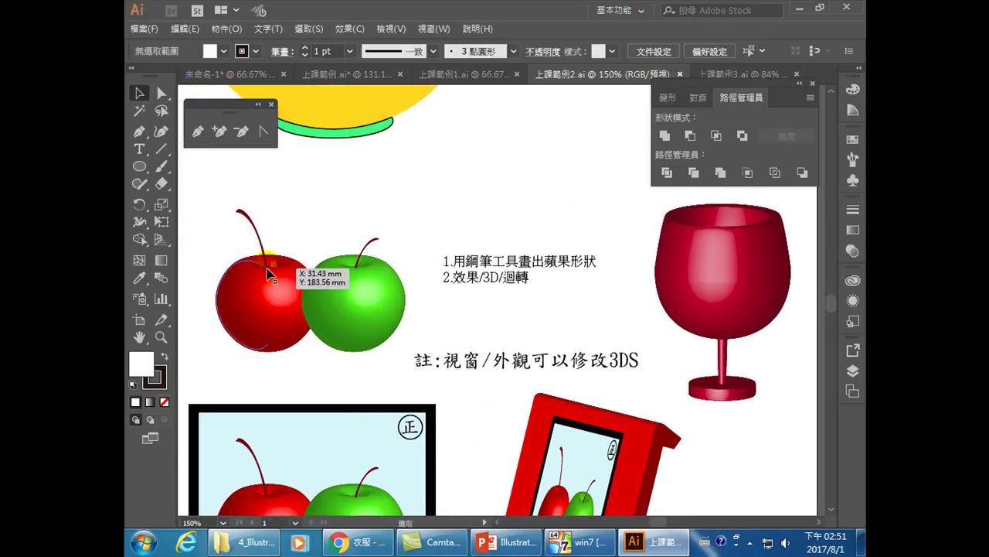
{"action": "mouse_move", "coordinate": [211, 271]}
{"action": "left_mouse_down"}
{"action": "mouse_move", "coordinate": [228, 331]}
{"action": "mouse_move", "coordinate": [270, 342]}
{"action": "left_mouse_up"}
{"action": "mouse_move", "coordinate": [270, 272]}
{"action": "left_mouse_down"}
{"action": "mouse_move", "coordinate": [221, 265]}
{"action": "mouse_move", "coordinate": [221, 331]}
{"action": "mouse_move", "coordinate": [265, 347]}
{"action": "left_mouse_up"}
{"action": "mouse_move", "coordinate": [358, 289]}
{"action": "left_mouse_down"}
{"action": "mouse_move", "coordinate": [353, 271]}
{"action": "mouse_move", "coordinate": [325, 262]}
{"action": "mouse_move", "coordinate": [304, 280]}
{"action": "mouse_move", "coordinate": [314, 335]}
{"action": "mouse_move", "coordinate": [342, 353]}
{"action": "mouse_move", "coordinate": [332, 349]}
{"action": "mouse_move", "coordinate": [338, 337]}
{"action": "left_mouse_up"}
{"action": "left_click", "coordinate": [131, 100]}
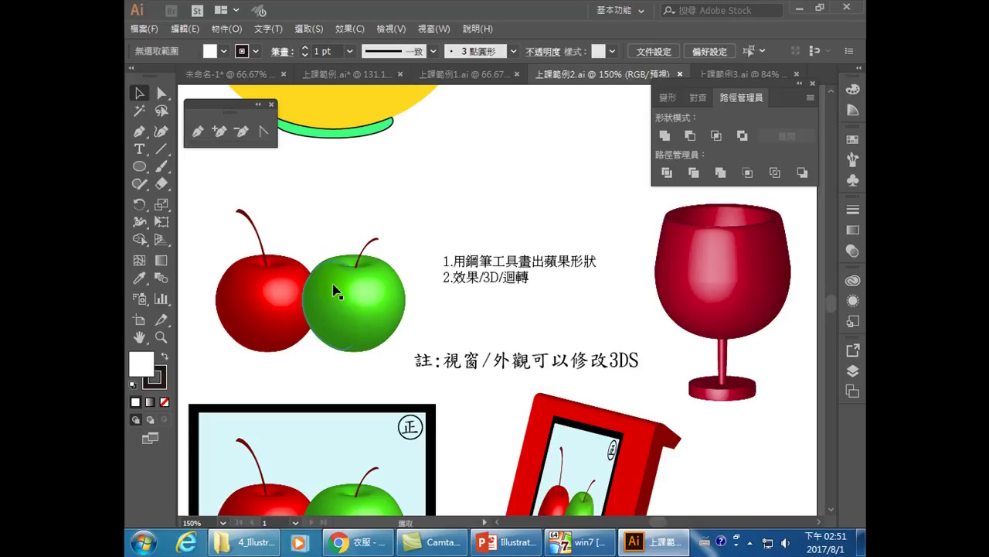
{"action": "mouse_move", "coordinate": [338, 312]}
{"action": "left_mouse_down"}
{"action": "mouse_move", "coordinate": [310, 327]}
{"action": "mouse_move", "coordinate": [355, 356]}
{"action": "mouse_move", "coordinate": [352, 271]}
{"action": "left_mouse_up"}
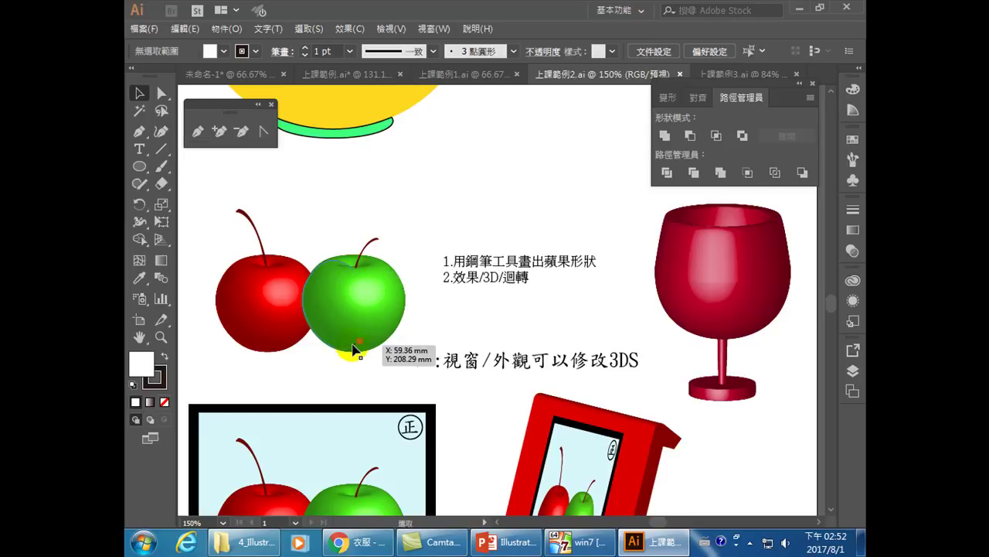
{"action": "left_click", "coordinate": [352, 253]}
{"action": "left_click", "coordinate": [348, 369]}
{"action": "left_click", "coordinate": [280, 254]}
{"action": "left_click", "coordinate": [262, 253]}
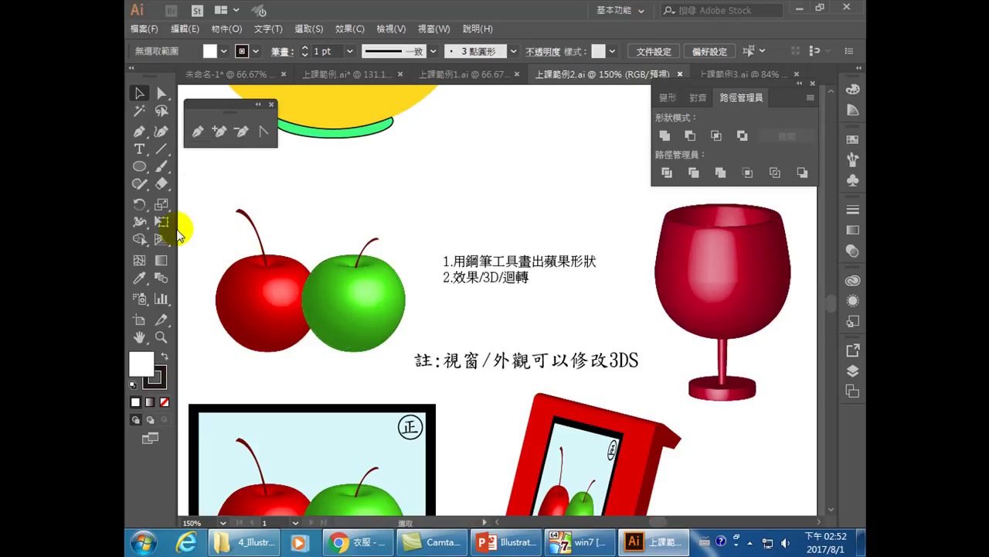
Start a Pen path right of the yellow bowl with its first two curved anchors.
{"action": "left_click", "coordinate": [198, 132]}
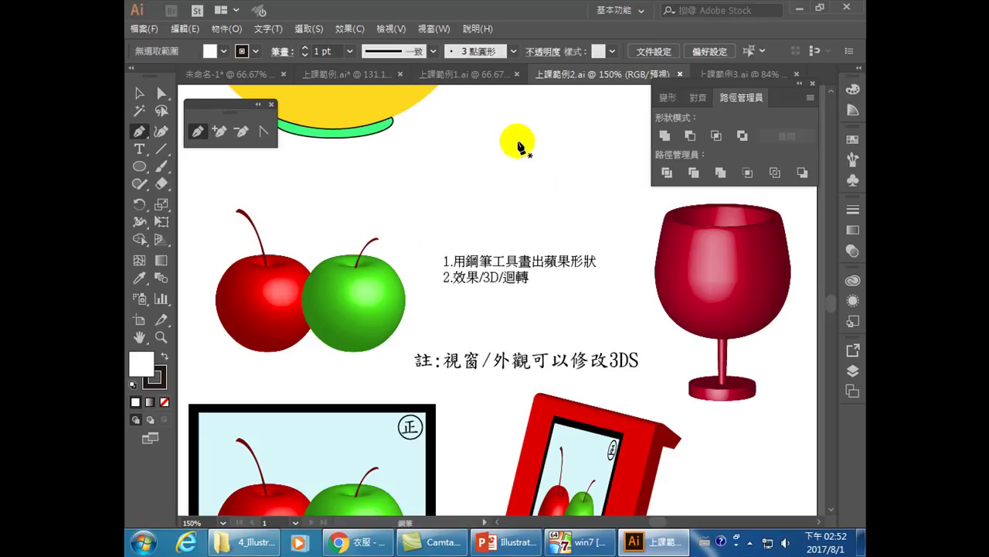
{"action": "scroll", "coordinate": [510, 141], "scroll_direction": "up", "scroll_amount": 1}
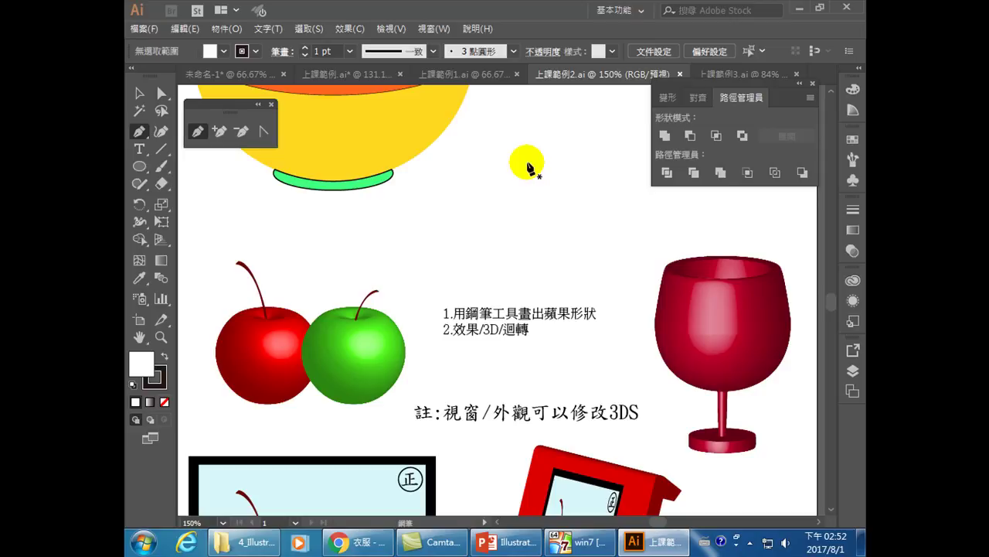
{"action": "left_click_drag", "start_coordinate": [549, 164], "coordinate": [538, 152]}
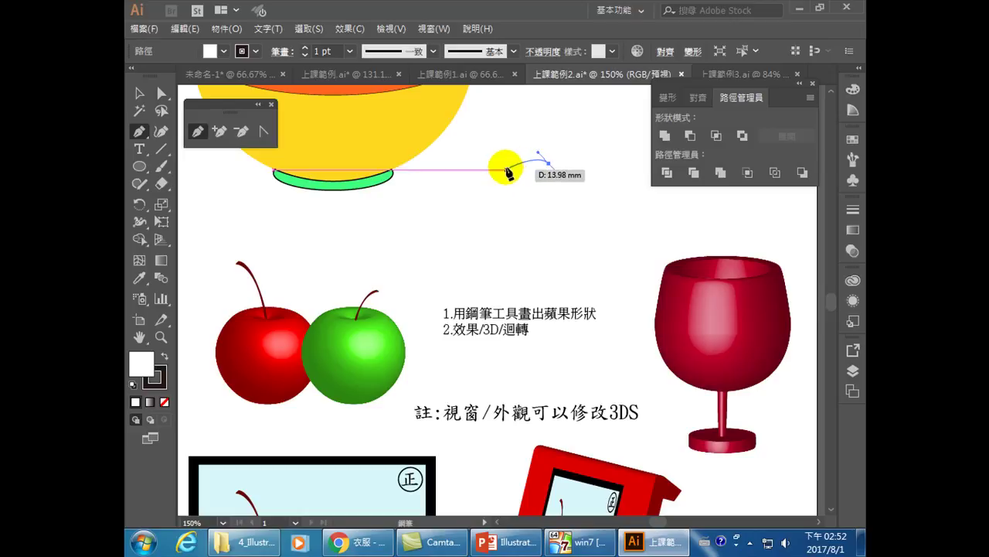
{"action": "left_click_drag", "start_coordinate": [508, 172], "coordinate": [495, 199]}
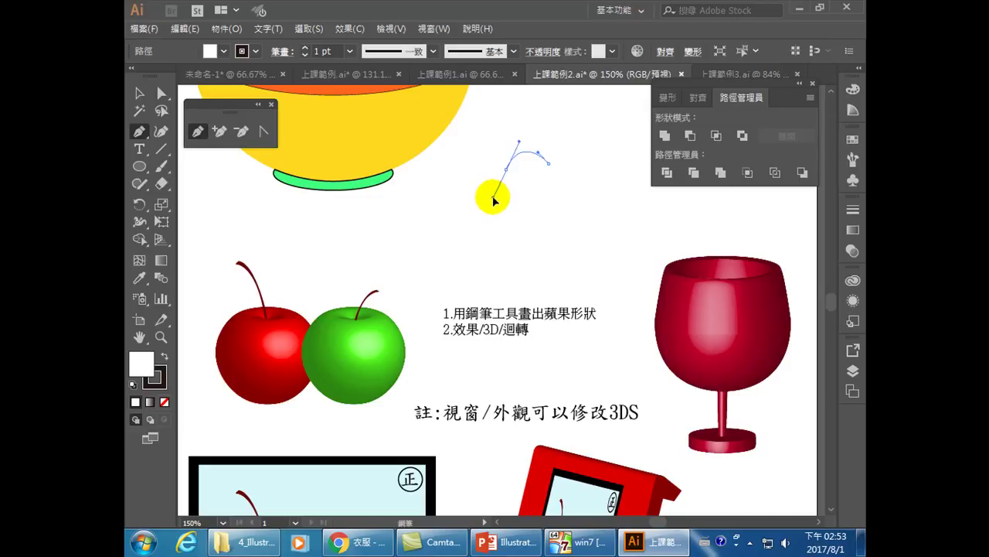
Continue the pen path down to a bottom anchor, forming a C-shaped half-apple curve.
{"action": "left_click_drag", "start_coordinate": [494, 200], "coordinate": [496, 202]}
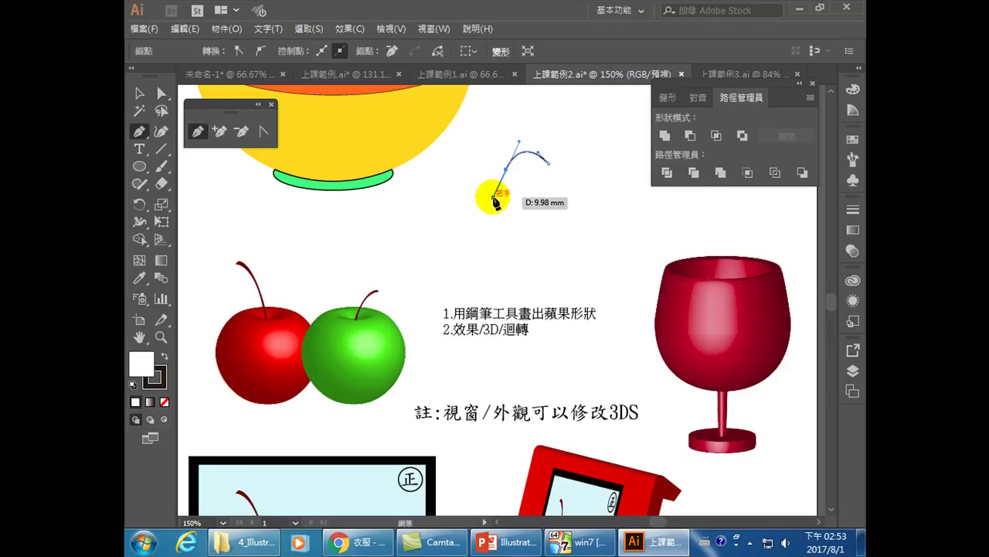
{"action": "left_click_drag", "start_coordinate": [495, 201], "coordinate": [493, 197]}
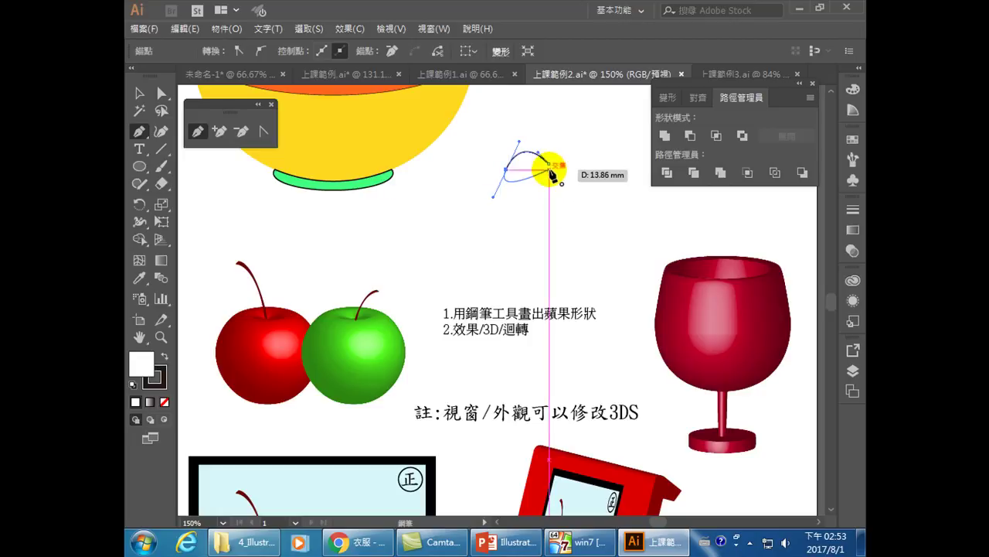
{"action": "left_click", "coordinate": [552, 143]}
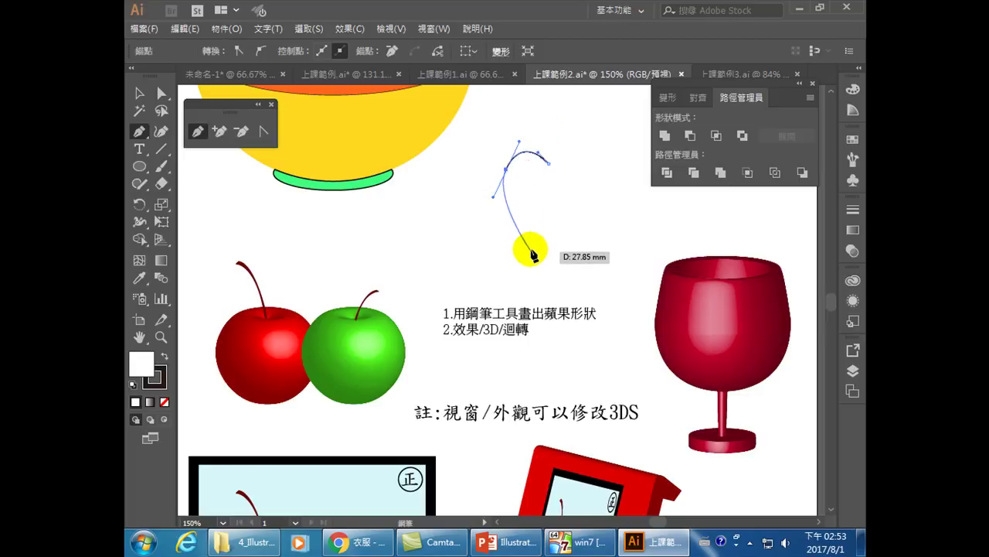
{"action": "left_click", "coordinate": [534, 253]}
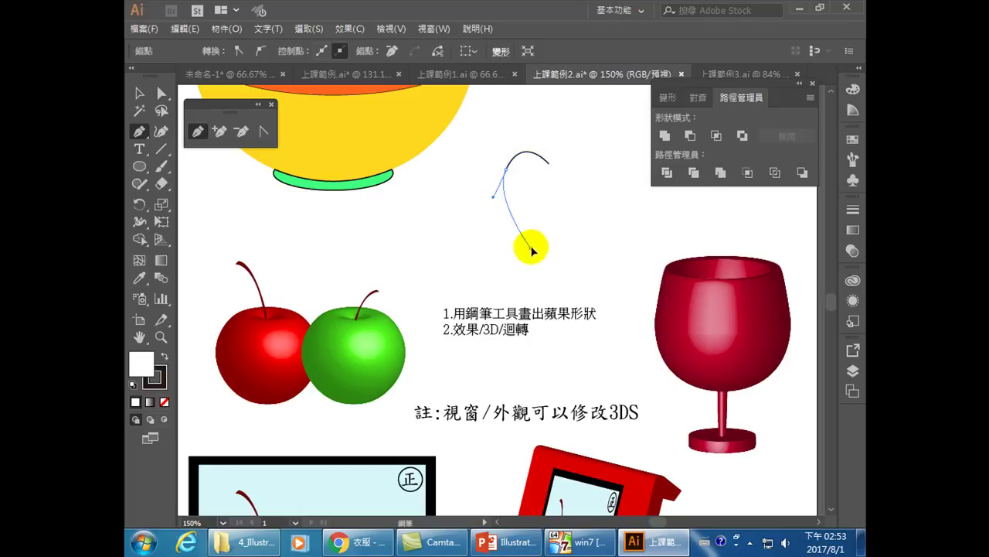
{"action": "mouse_move", "coordinate": [540, 258]}
{"action": "left_mouse_down"}
{"action": "mouse_move", "coordinate": [536, 249]}
{"action": "mouse_move", "coordinate": [544, 252]}
{"action": "left_mouse_up"}
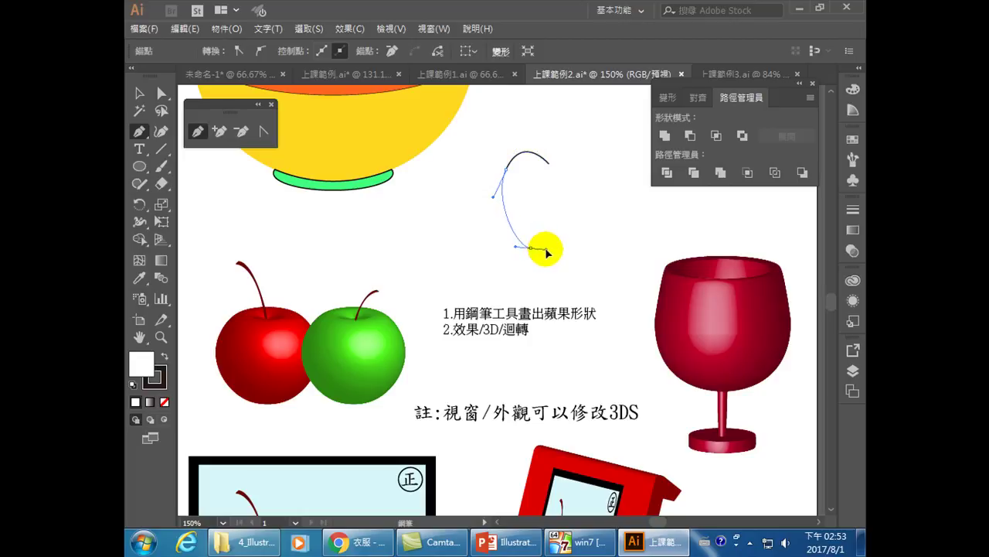
{"action": "mouse_move", "coordinate": [546, 251]}
{"action": "left_mouse_down"}
{"action": "mouse_move", "coordinate": [532, 249]}
{"action": "mouse_move", "coordinate": [545, 252]}
{"action": "mouse_move", "coordinate": [551, 223]}
{"action": "mouse_move", "coordinate": [544, 248]}
{"action": "left_mouse_up"}
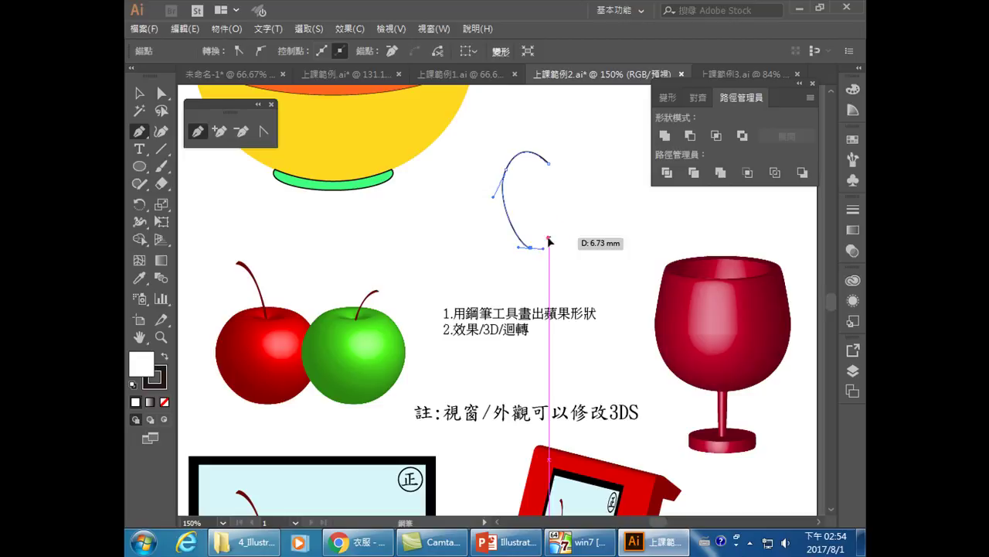
Shorten the last anchor's direction handle so the profile ends in a short upward hook.
{"action": "left_click_drag", "start_coordinate": [550, 242], "coordinate": [549, 242]}
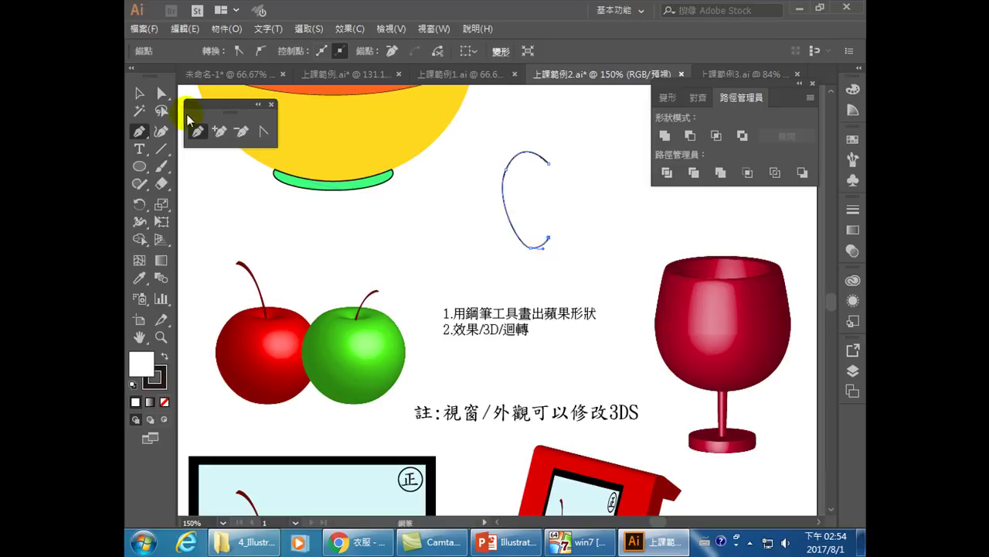
{"action": "left_click_drag", "start_coordinate": [573, 300], "coordinate": [582, 219]}
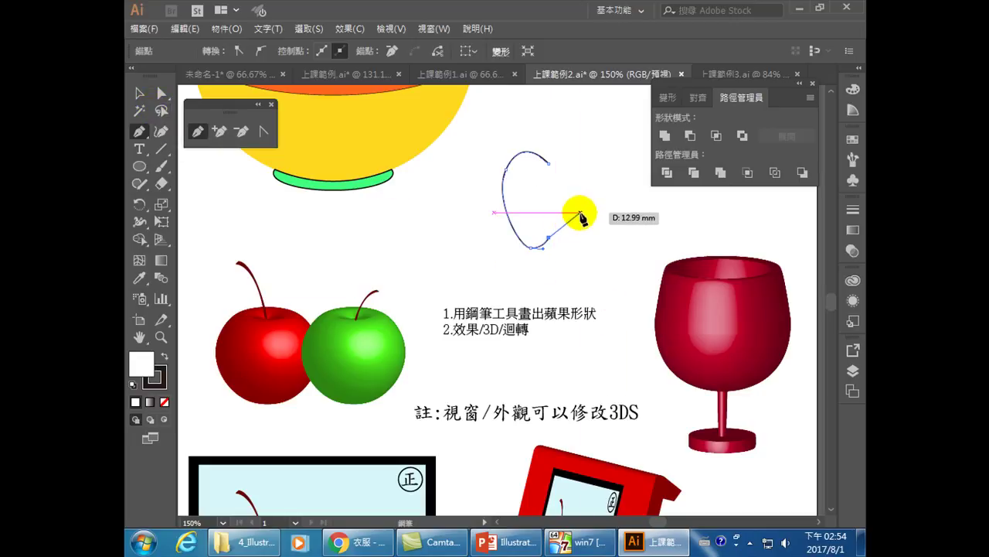
{"action": "left_click_drag", "start_coordinate": [582, 215], "coordinate": [578, 216]}
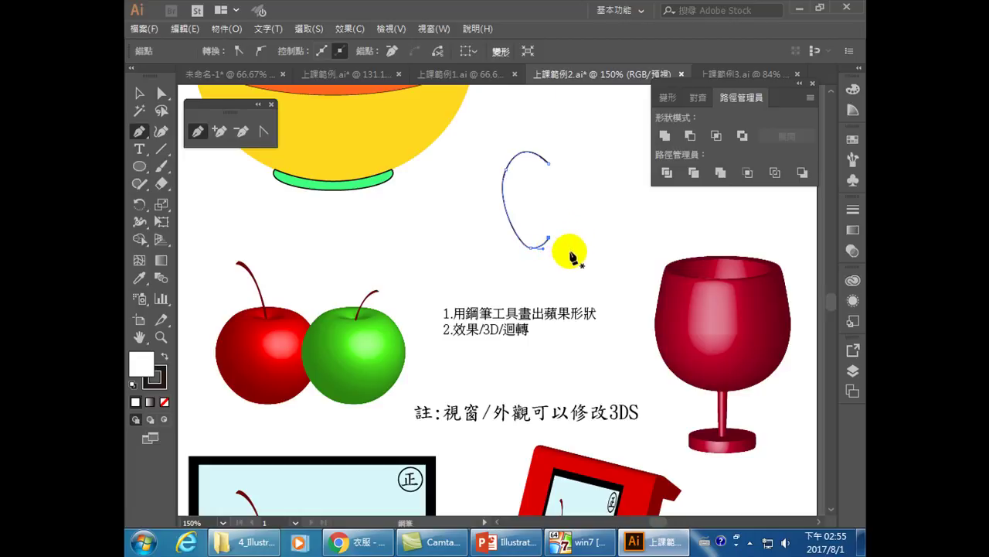
Give the apple profile path no fill and a red FF0014 stroke.
{"action": "left_click", "coordinate": [140, 365]}
{"action": "left_click", "coordinate": [163, 403]}
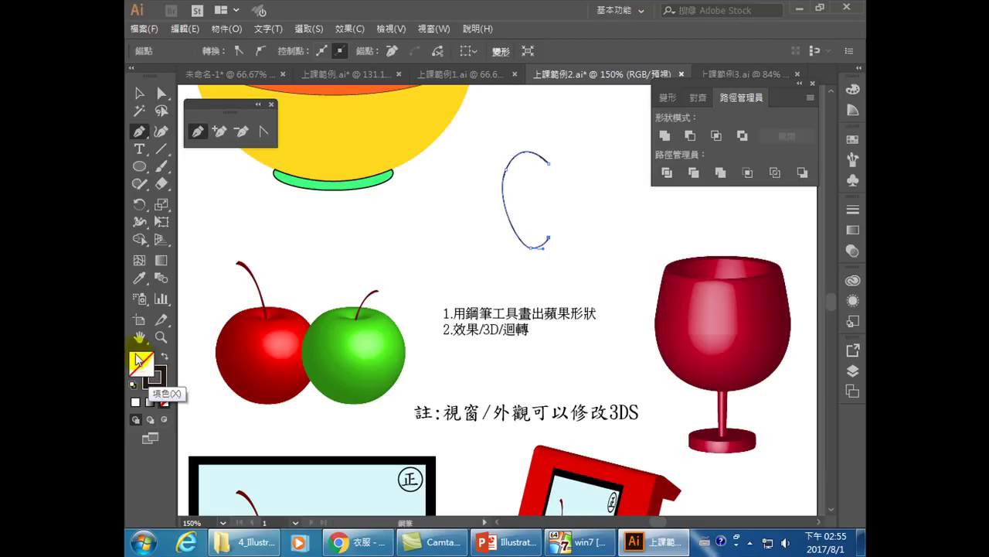
{"action": "left_click", "coordinate": [135, 402]}
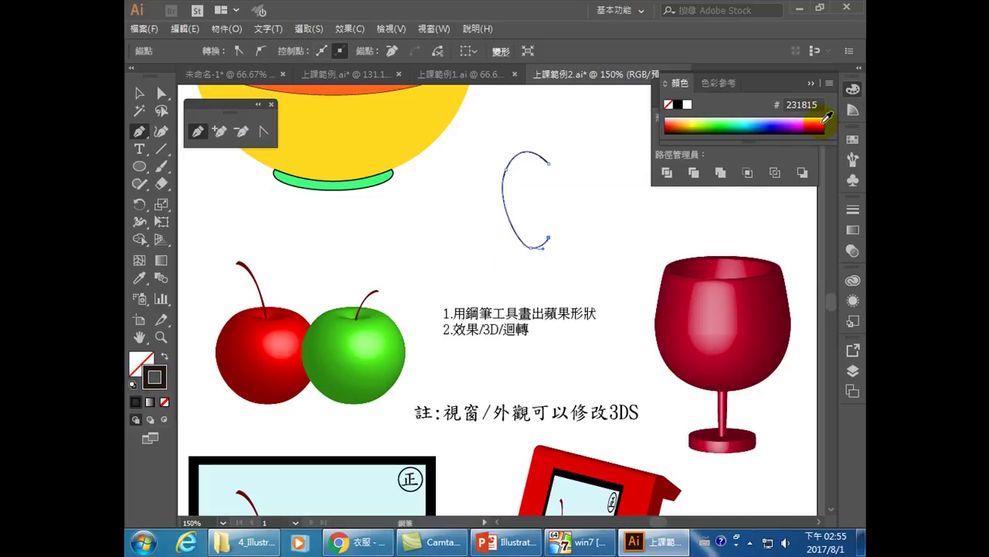
{"action": "left_click", "coordinate": [821, 122]}
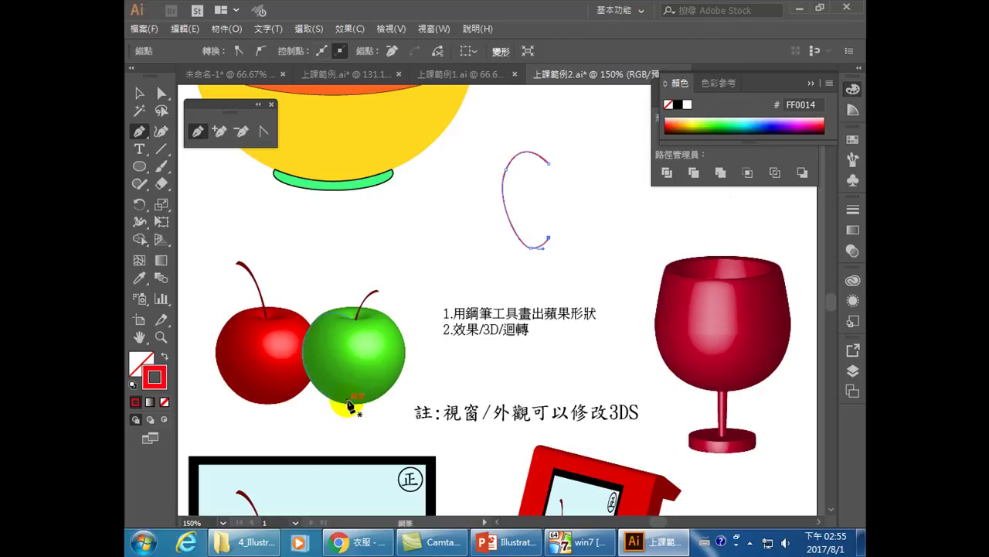
{"action": "left_click", "coordinate": [139, 94]}
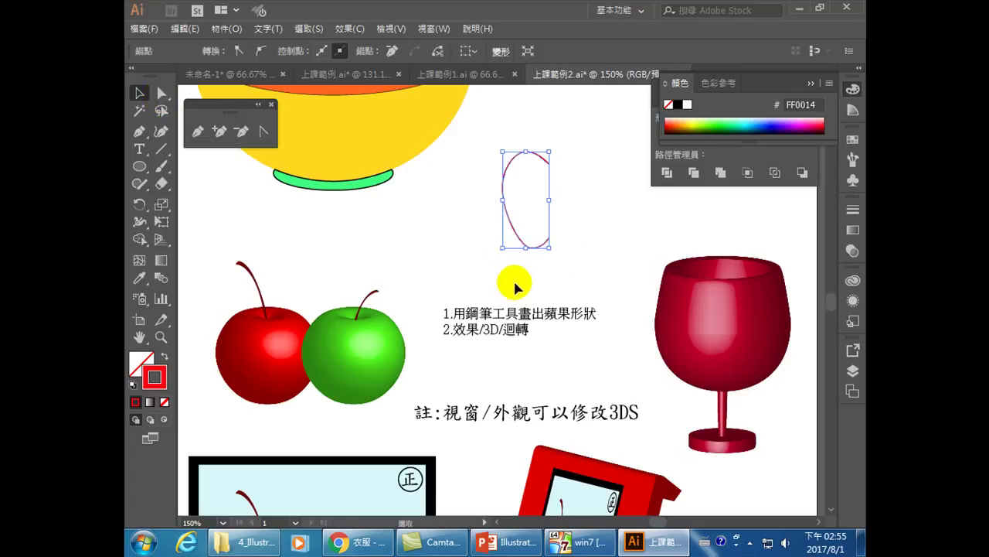
Shorten the red profile by dragging its bottom handle up, then reselect the path.
{"action": "left_click_drag", "start_coordinate": [525, 247], "coordinate": [525, 233]}
{"action": "left_click", "coordinate": [565, 264]}
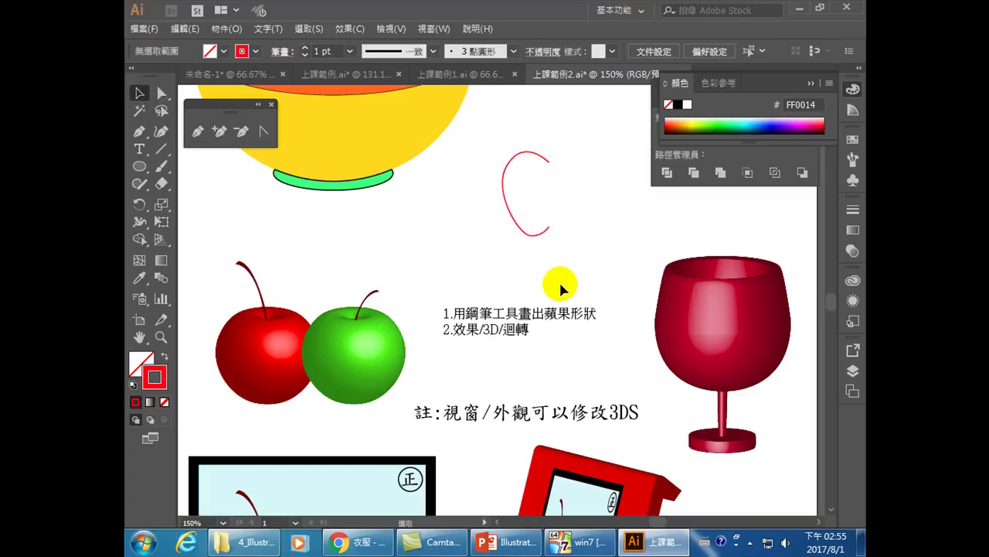
{"action": "left_click", "coordinate": [541, 231]}
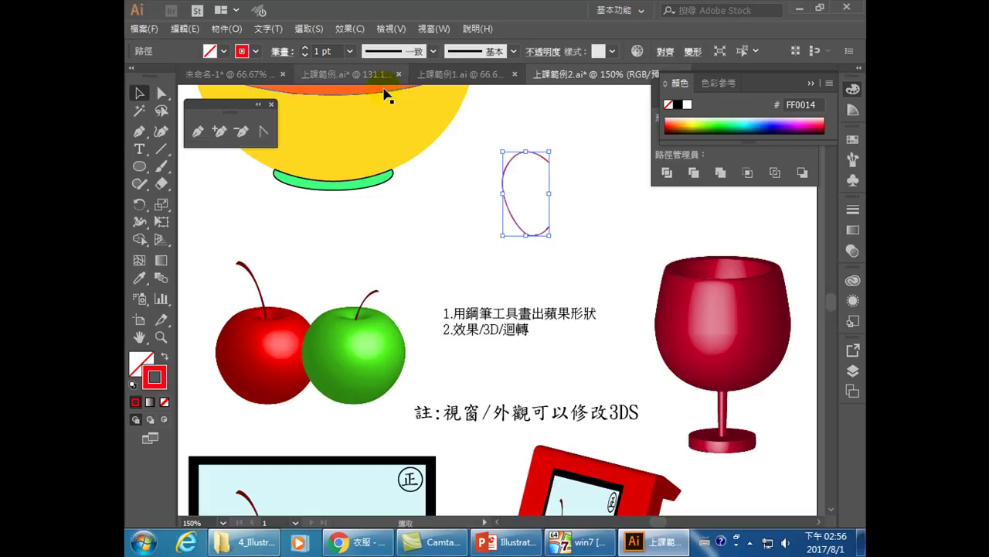
{"action": "left_click", "coordinate": [346, 31]}
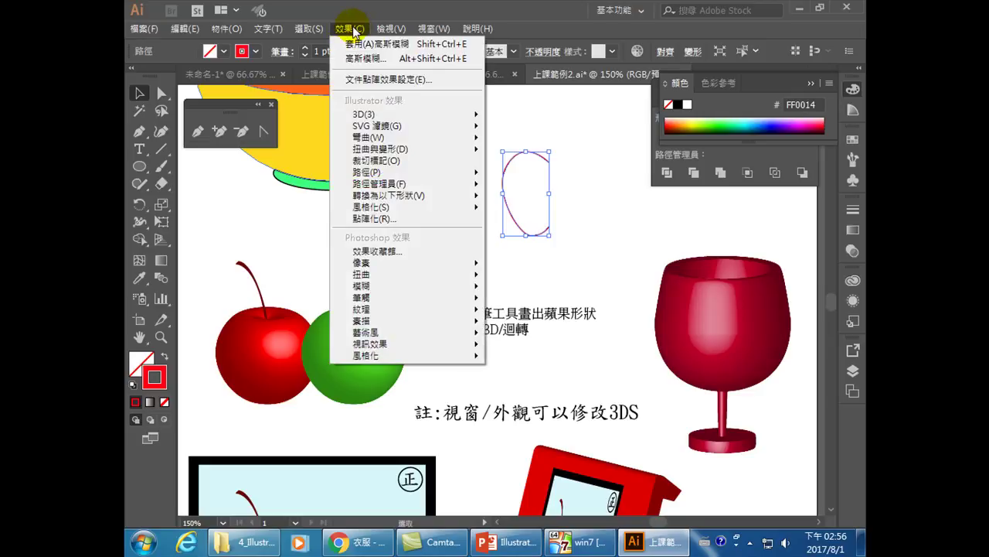
Open Effect > 3D > Revolve for the red profile and move its dialog to the right.
{"action": "mouse_move", "coordinate": [362, 115]}
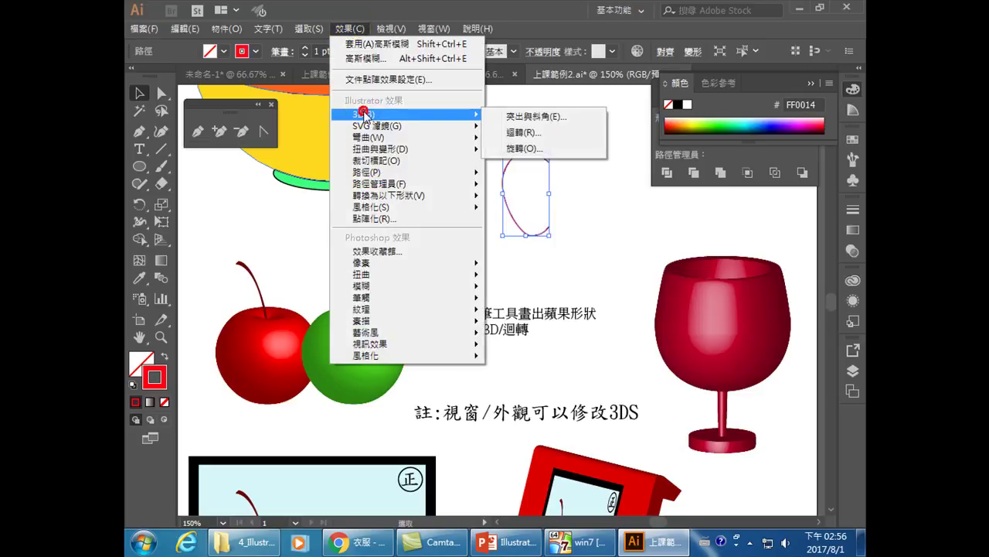
{"action": "left_click", "coordinate": [539, 134]}
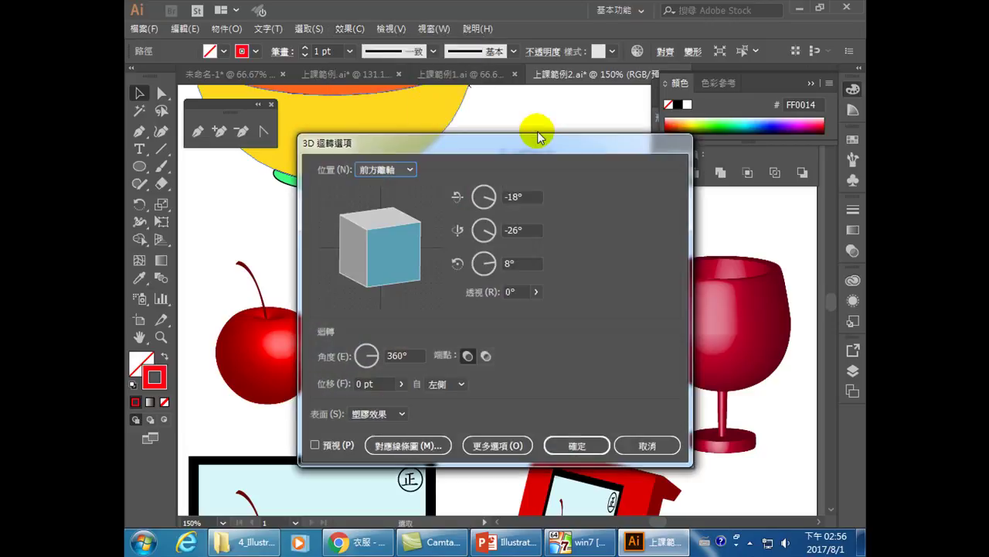
{"action": "left_click_drag", "start_coordinate": [510, 144], "coordinate": [810, 105]}
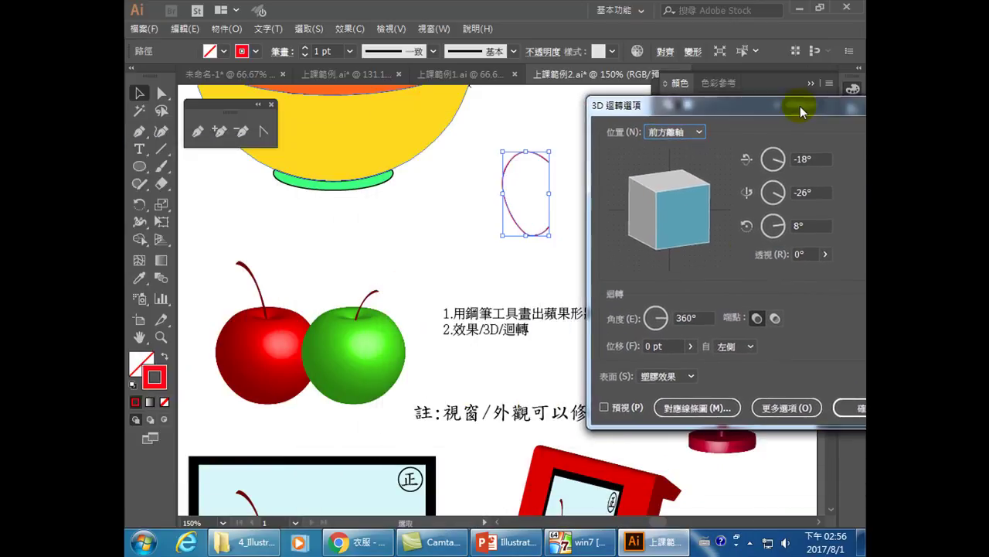
Revolve the apple profile 360° around its right edge with Plastic Shading and apply it.
{"action": "left_click", "coordinate": [604, 407]}
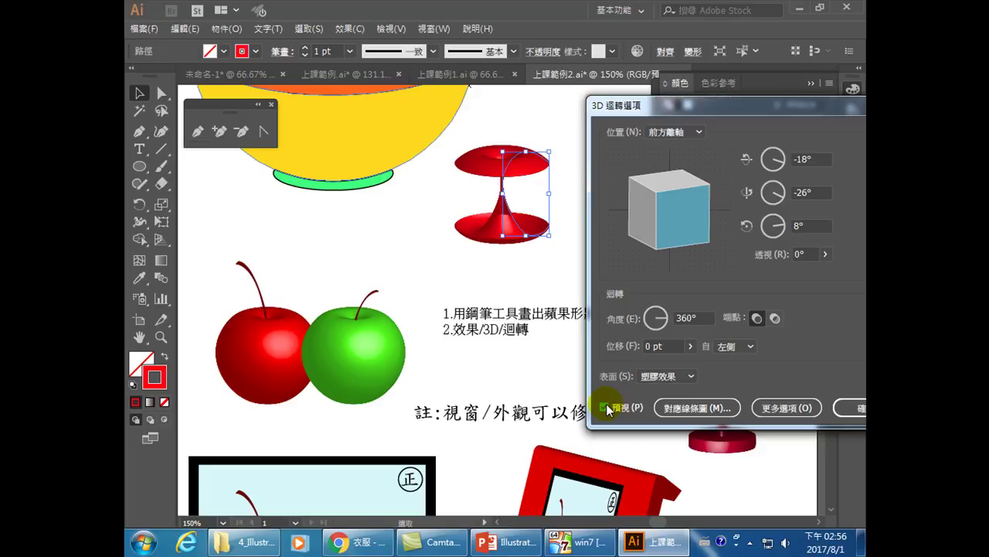
{"action": "left_click", "coordinate": [750, 346]}
{"action": "left_click", "coordinate": [737, 378]}
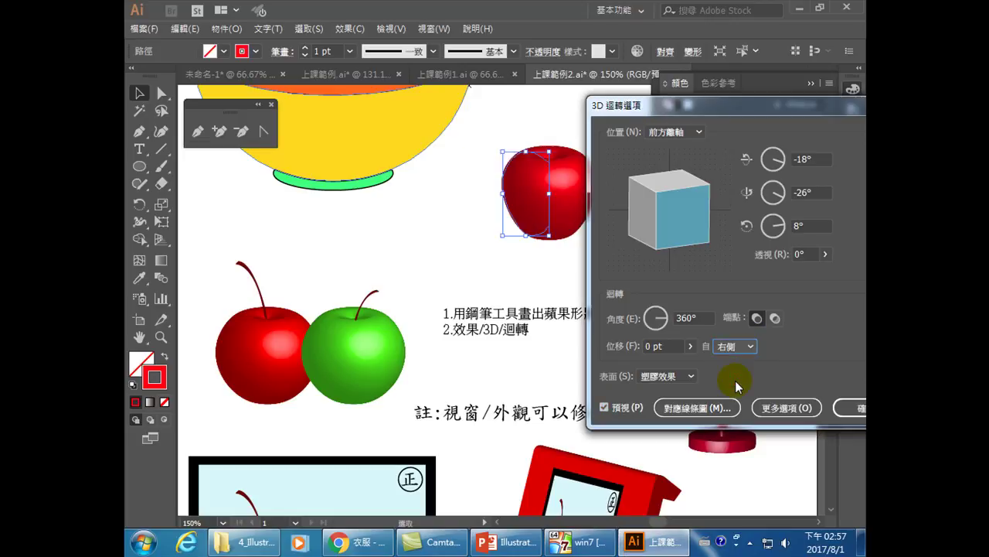
{"action": "left_click_drag", "start_coordinate": [722, 107], "coordinate": [284, 214]}
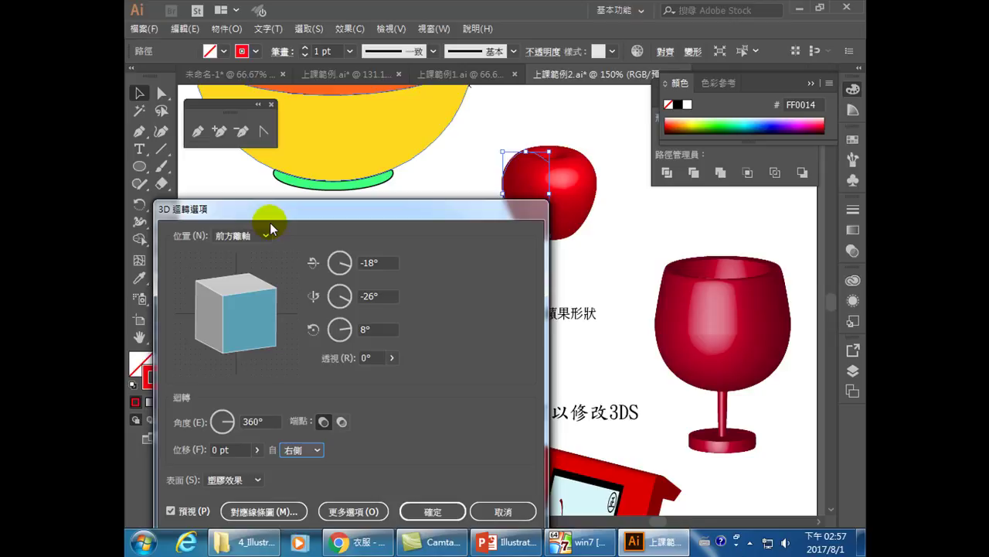
{"action": "left_click", "coordinate": [433, 511]}
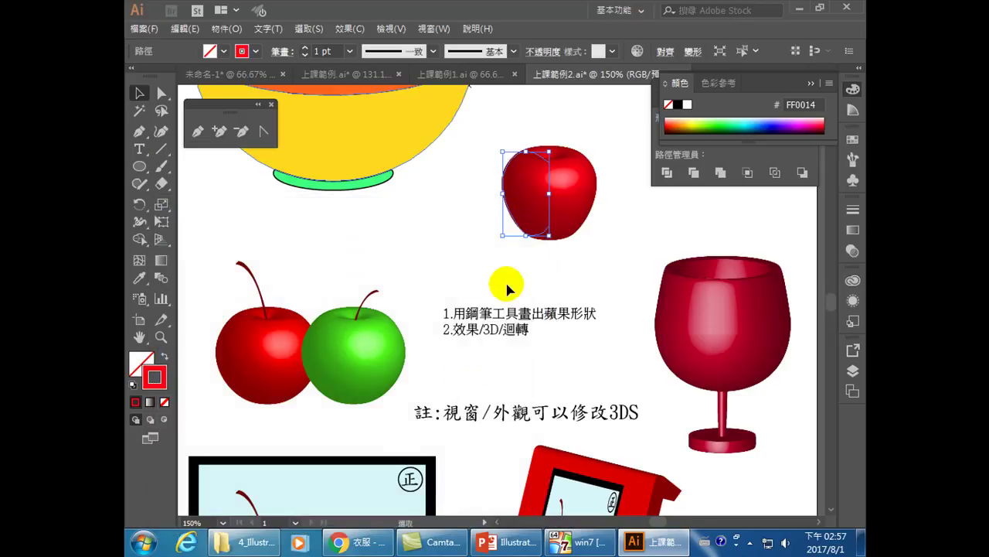
Reshape the apple profile's lower anchor and nudge it down so the revolved apple grows taller.
{"action": "left_click", "coordinate": [569, 287]}
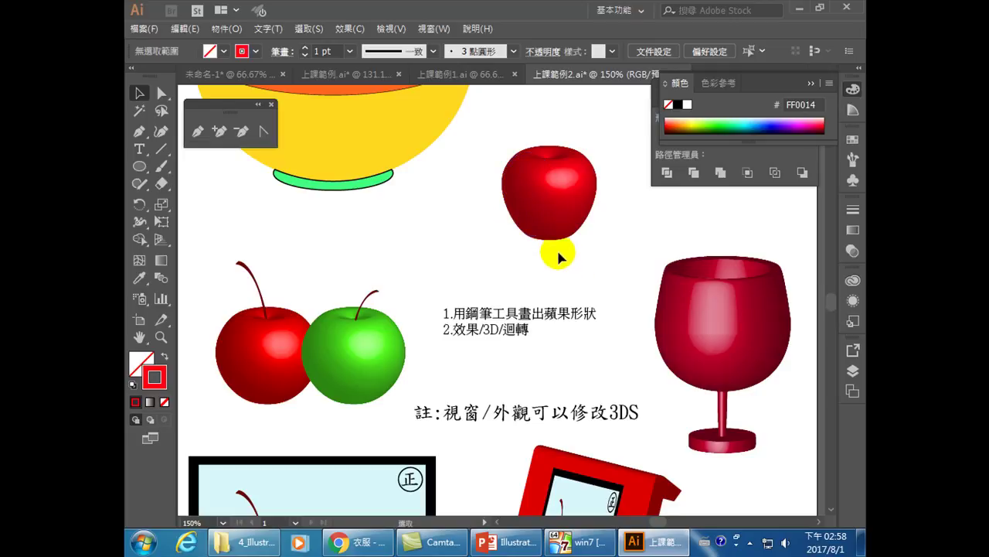
{"action": "left_click", "coordinate": [161, 93]}
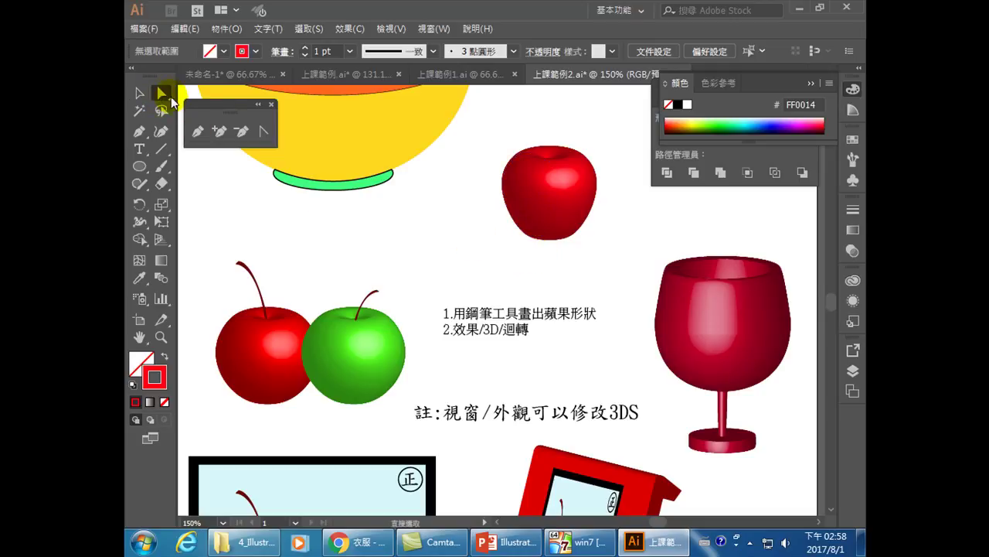
{"action": "left_click_drag", "start_coordinate": [551, 265], "coordinate": [515, 220]}
{"action": "left_click_drag", "start_coordinate": [552, 259], "coordinate": [548, 231]}
{"action": "left_click", "coordinate": [525, 244]}
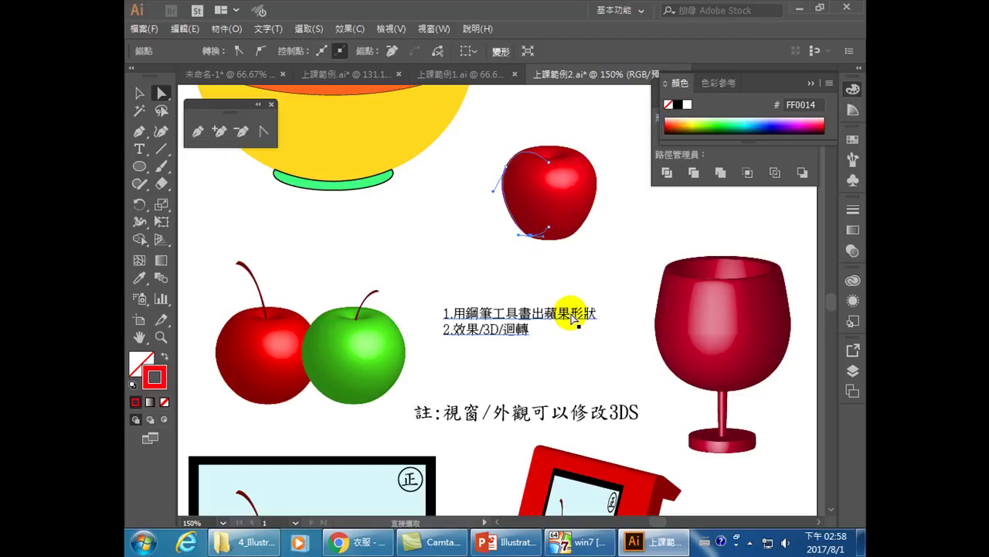
{"action": "key", "text": "Down"}
{"action": "key", "text": "Down"}
{"action": "key", "text": "Down"}
{"action": "key", "text": "Down"}
{"action": "key", "text": "Down"}
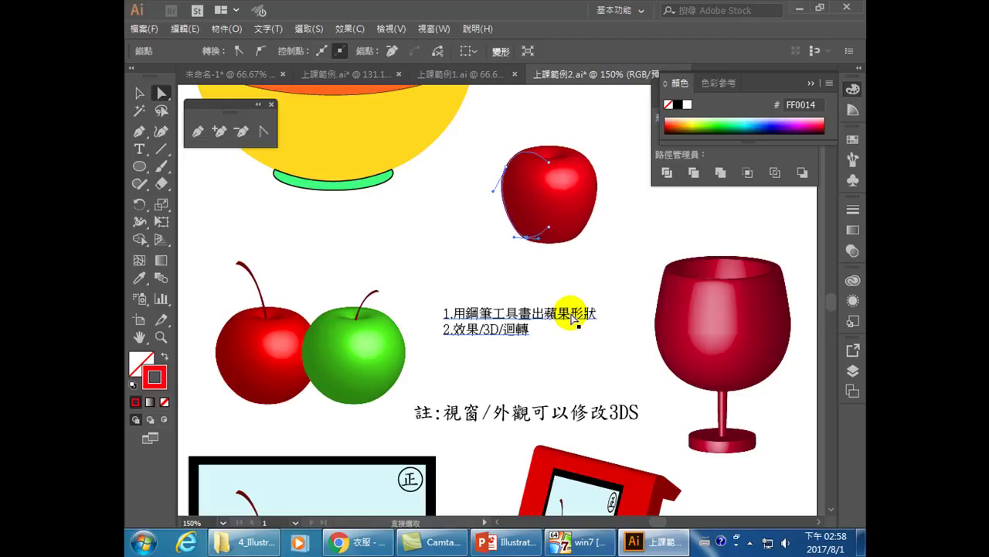
{"action": "left_click", "coordinate": [550, 241]}
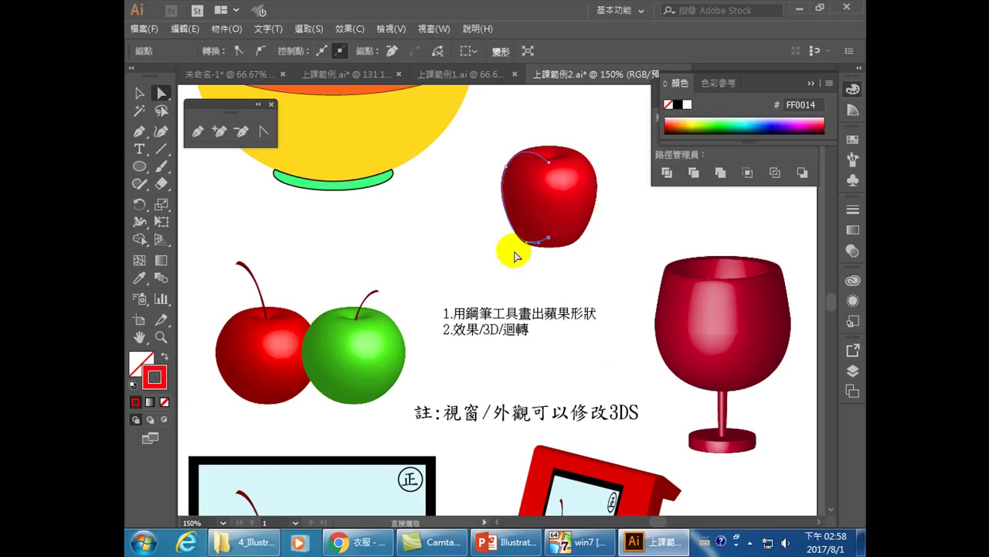
{"action": "left_click", "coordinate": [140, 95]}
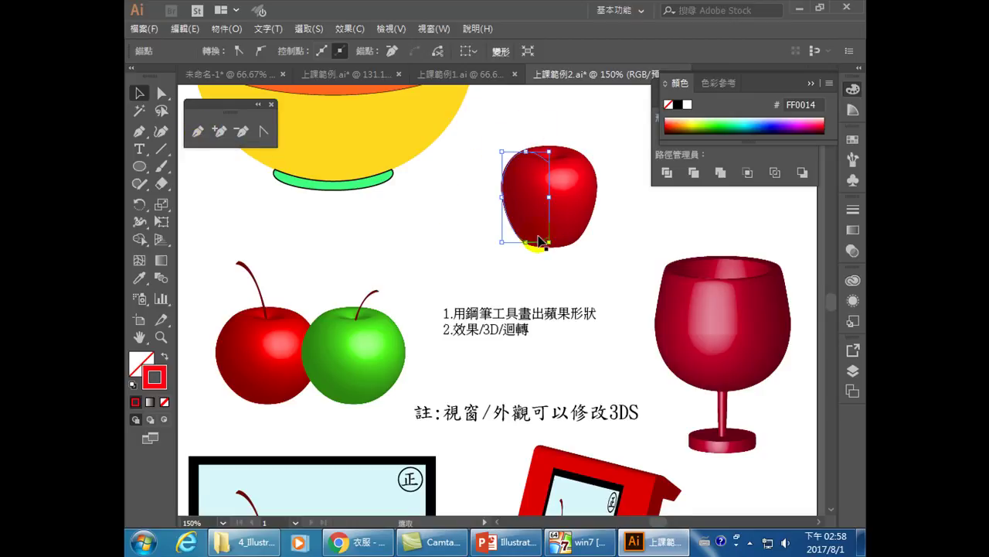
{"action": "scroll", "coordinate": [541, 231], "scroll_direction": "up", "scroll_amount": 2}
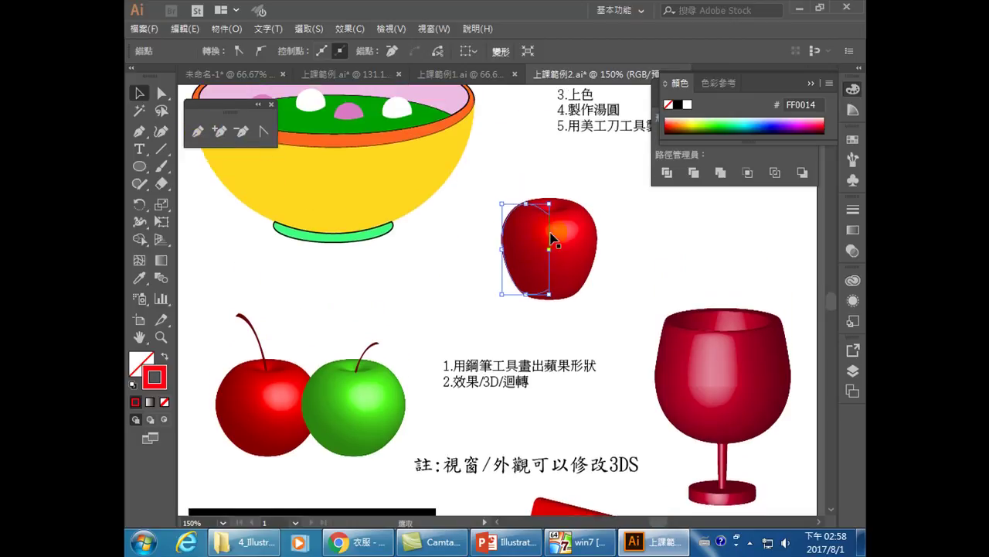
With the Pen tool, resume the apple profile path from its top anchor.
{"action": "left_click", "coordinate": [577, 177]}
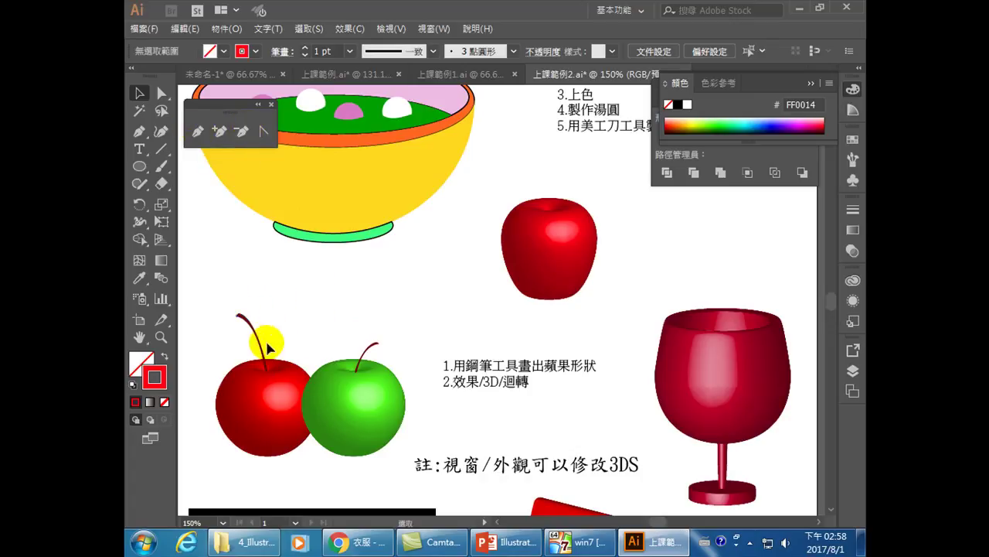
{"action": "left_click", "coordinate": [198, 133]}
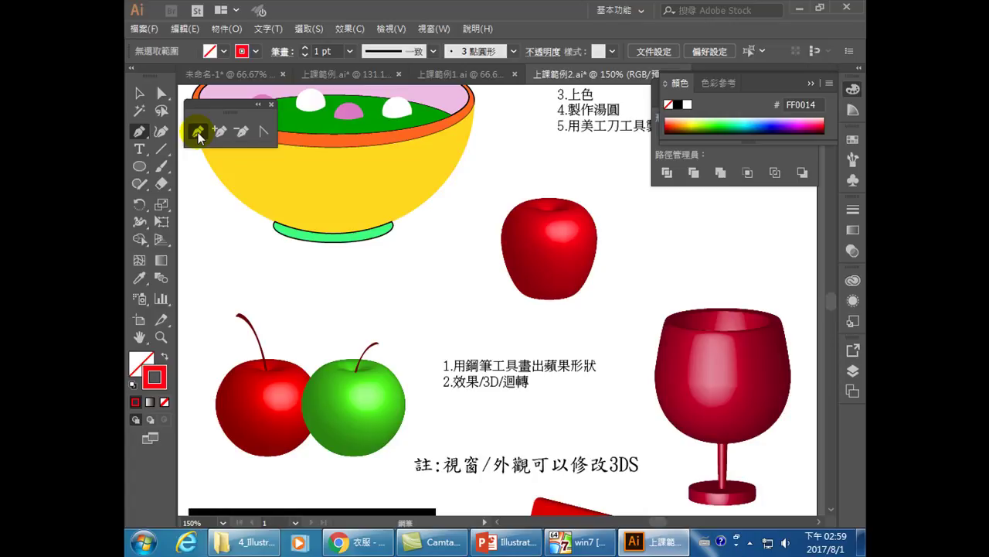
{"action": "left_click", "coordinate": [550, 214]}
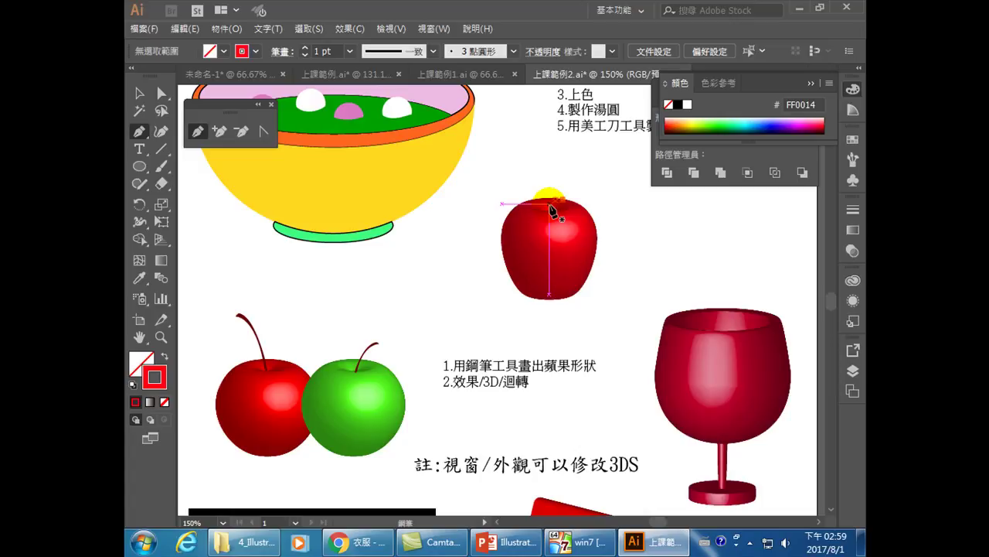
{"action": "left_click", "coordinate": [551, 210]}
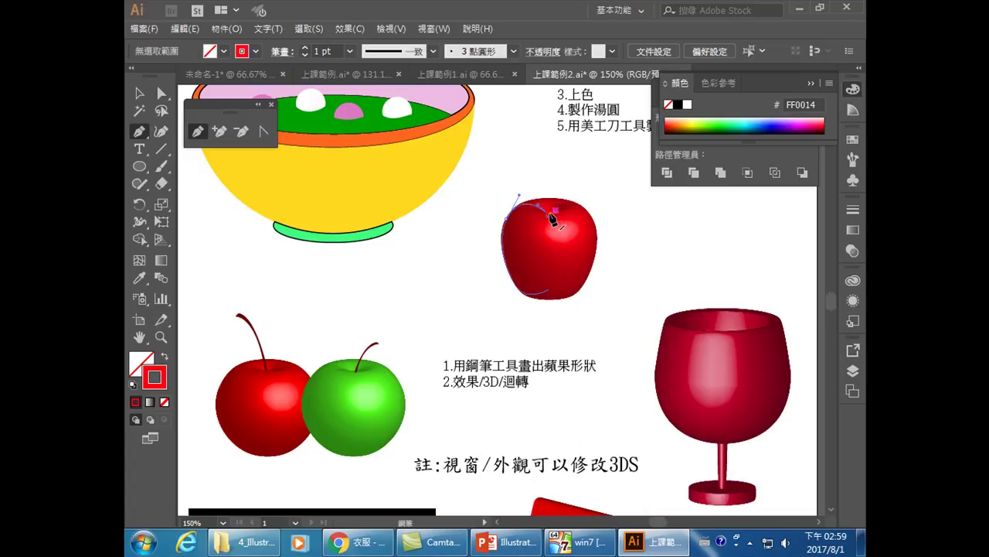
{"action": "left_click_drag", "start_coordinate": [549, 209], "coordinate": [533, 152]}
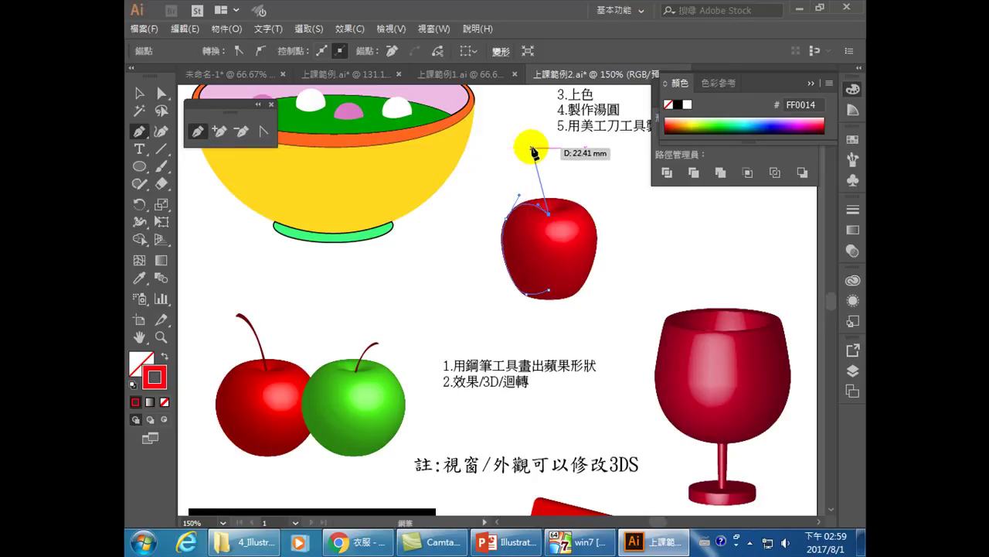
{"action": "left_click_drag", "start_coordinate": [533, 152], "coordinate": [500, 167]}
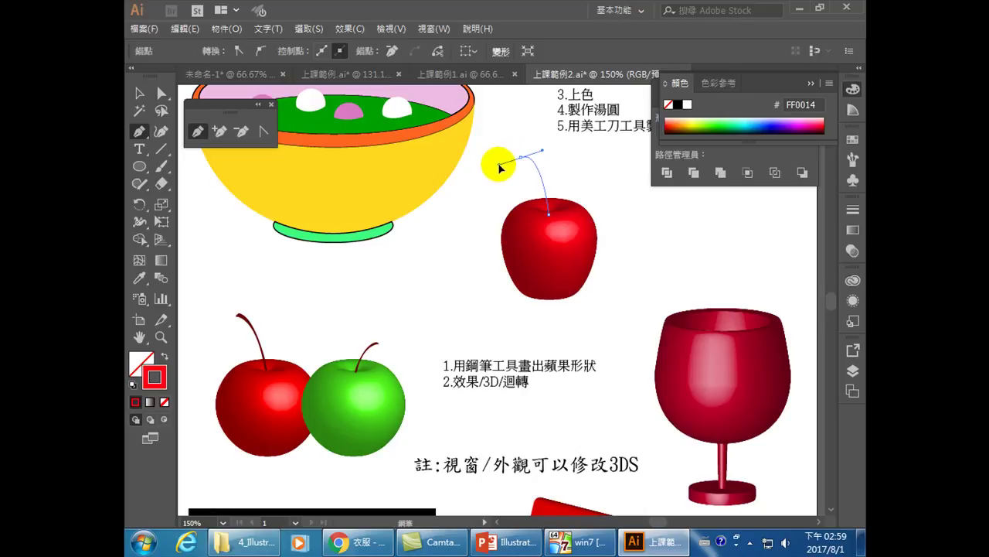
{"action": "left_click_drag", "start_coordinate": [500, 167], "coordinate": [551, 223]}
{"action": "mouse_move", "coordinate": [550, 177]}
{"action": "left_mouse_down"}
{"action": "mouse_move", "coordinate": [592, 180]}
{"action": "mouse_move", "coordinate": [568, 186]}
{"action": "mouse_move", "coordinate": [525, 142]}
{"action": "left_mouse_up"}
{"action": "key", "text": "ctrl"}
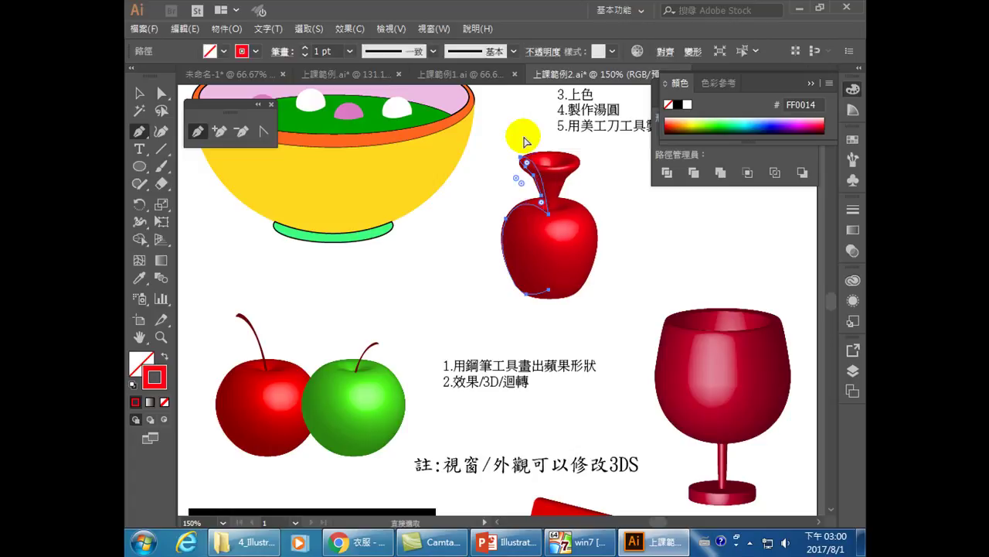
{"action": "key", "text": "ctrl+z"}
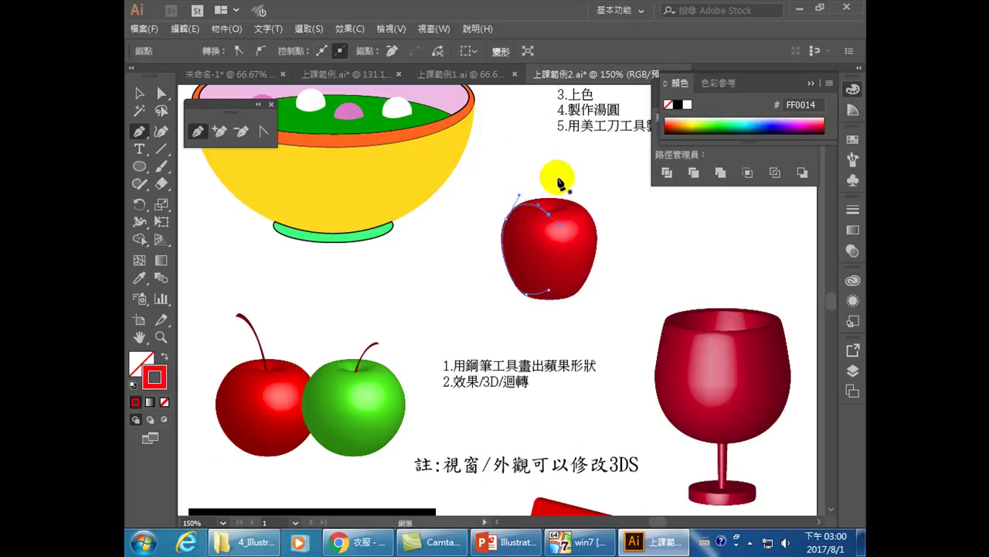
Draw a narrow, closed, curved stem shape to the left of the apple.
{"action": "left_click", "coordinate": [474, 295], "text": "ctrl"}
{"action": "left_click", "coordinate": [475, 294]}
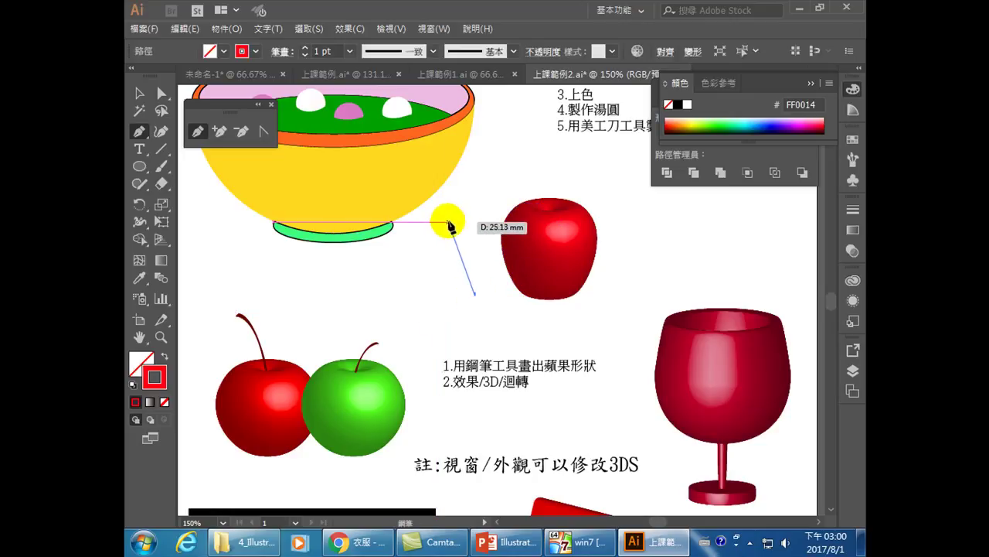
{"action": "left_click_drag", "start_coordinate": [452, 221], "coordinate": [437, 224]}
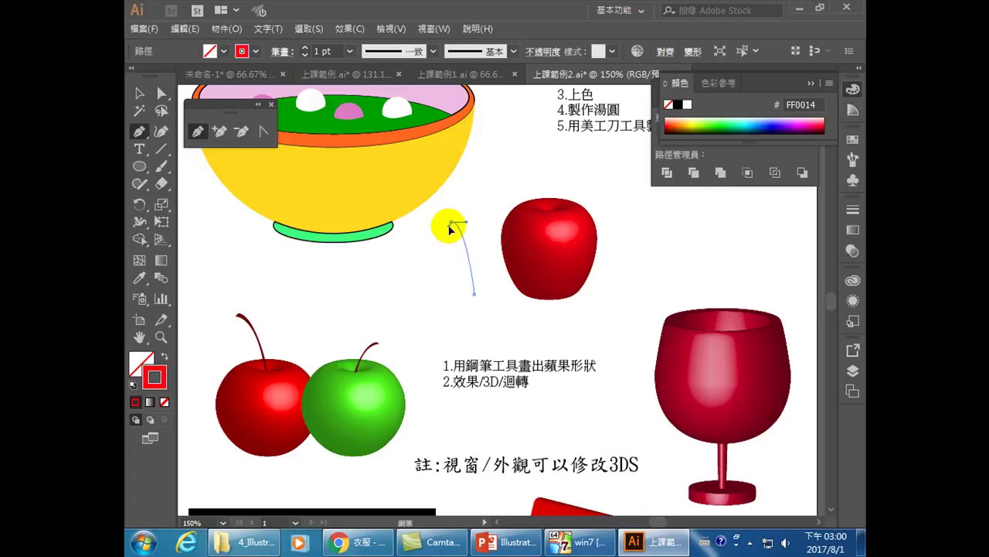
{"action": "left_click_drag", "start_coordinate": [450, 228], "coordinate": [473, 305]}
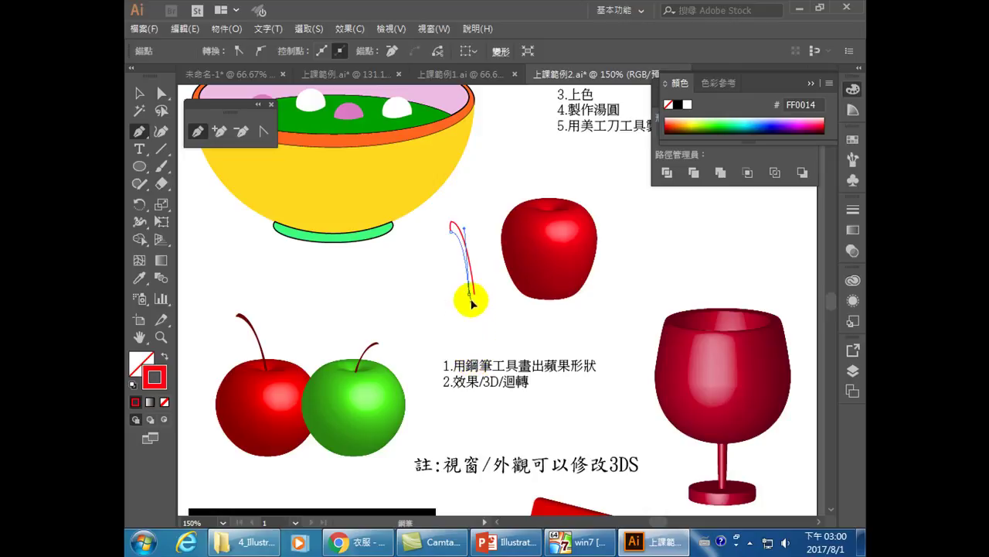
{"action": "mouse_move", "coordinate": [472, 294]}
{"action": "left_mouse_down"}
{"action": "mouse_move", "coordinate": [479, 298]}
{"action": "mouse_move", "coordinate": [472, 293]}
{"action": "left_mouse_up"}
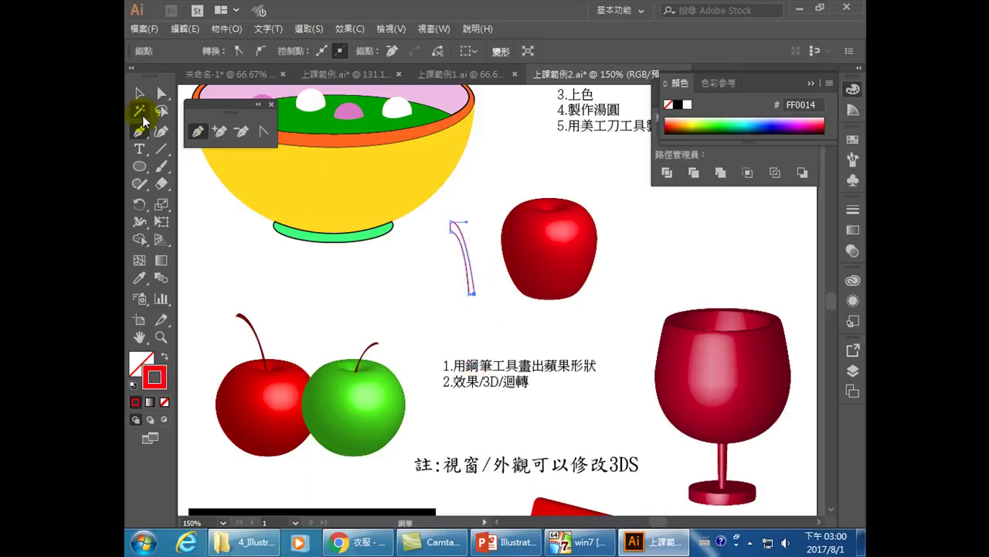
{"action": "left_click", "coordinate": [139, 93]}
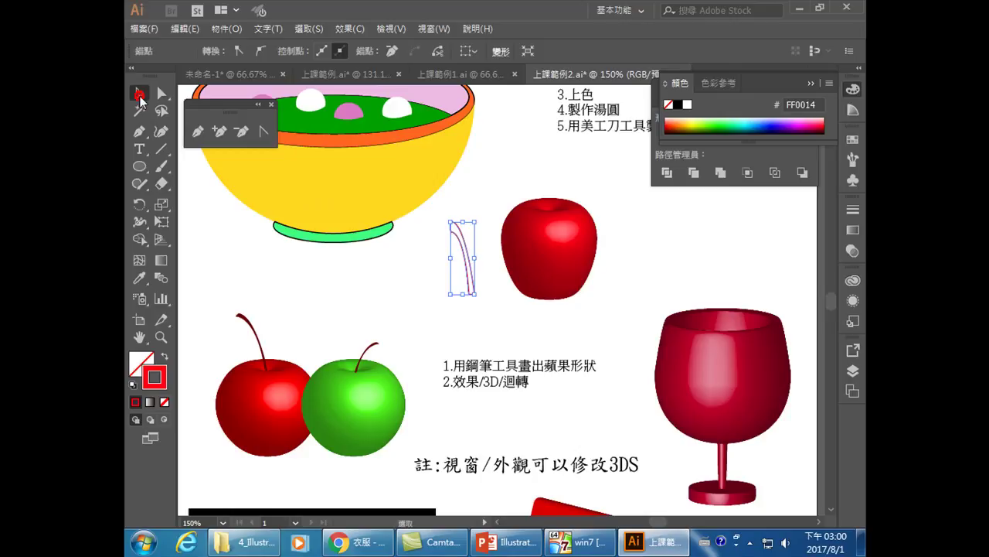
Fill the stem dark brown 6A2200 with no stroke and place it atop the apple.
{"action": "left_click", "coordinate": [165, 359]}
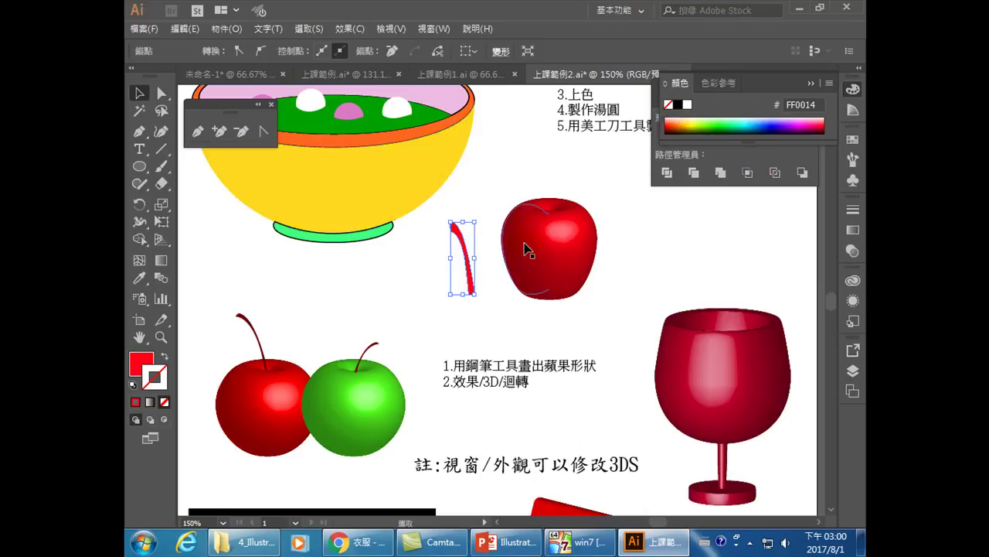
{"action": "left_click", "coordinate": [678, 124]}
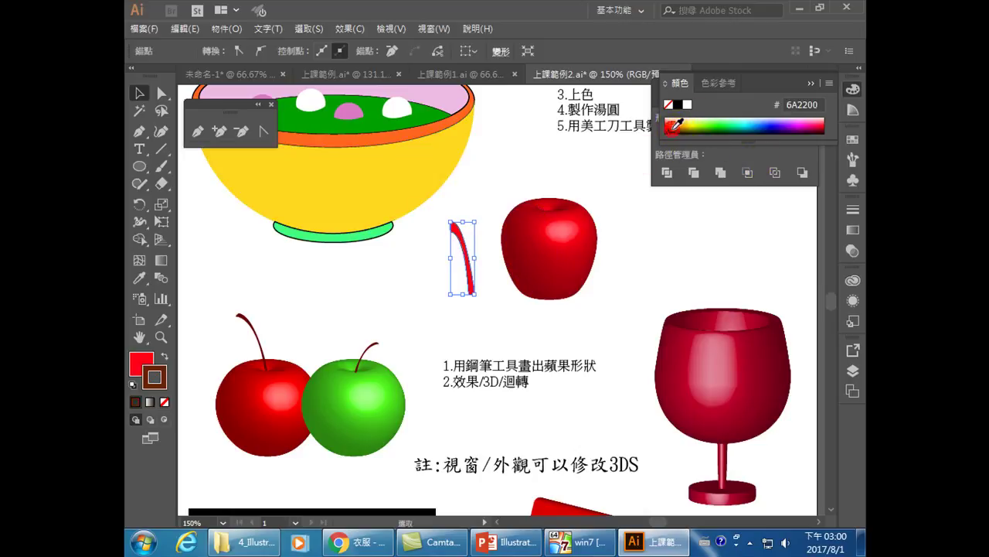
{"action": "left_click", "coordinate": [163, 356]}
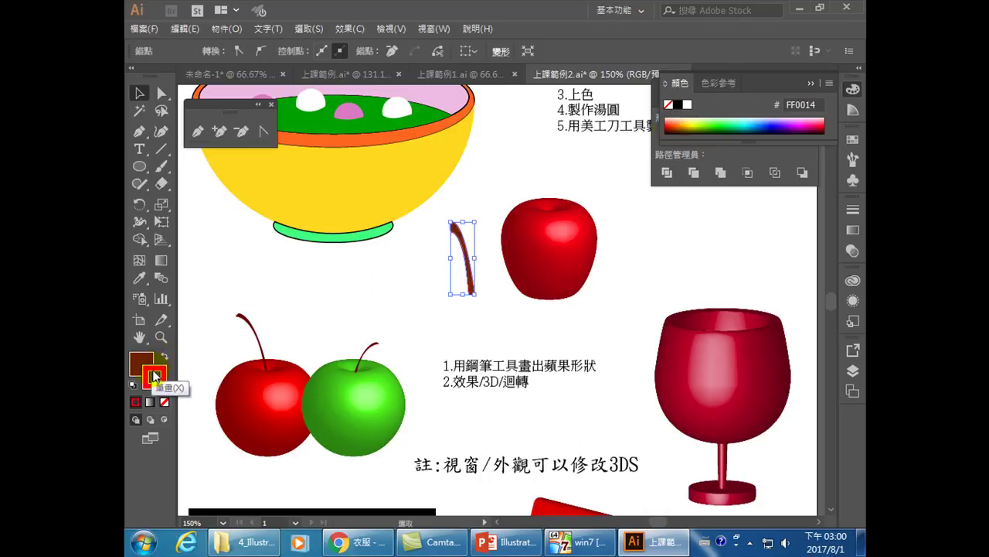
{"action": "left_click", "coordinate": [164, 401]}
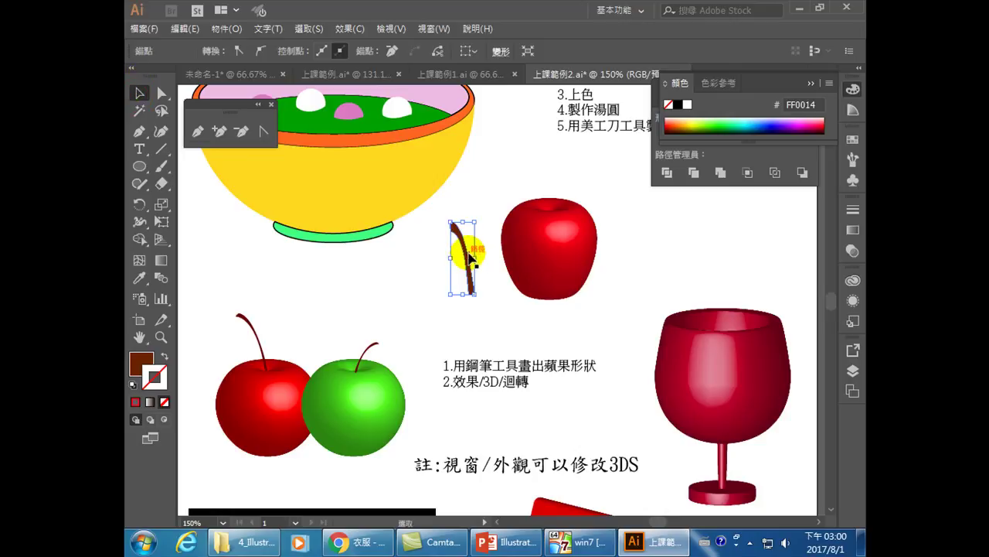
{"action": "left_click_drag", "start_coordinate": [469, 255], "coordinate": [545, 171]}
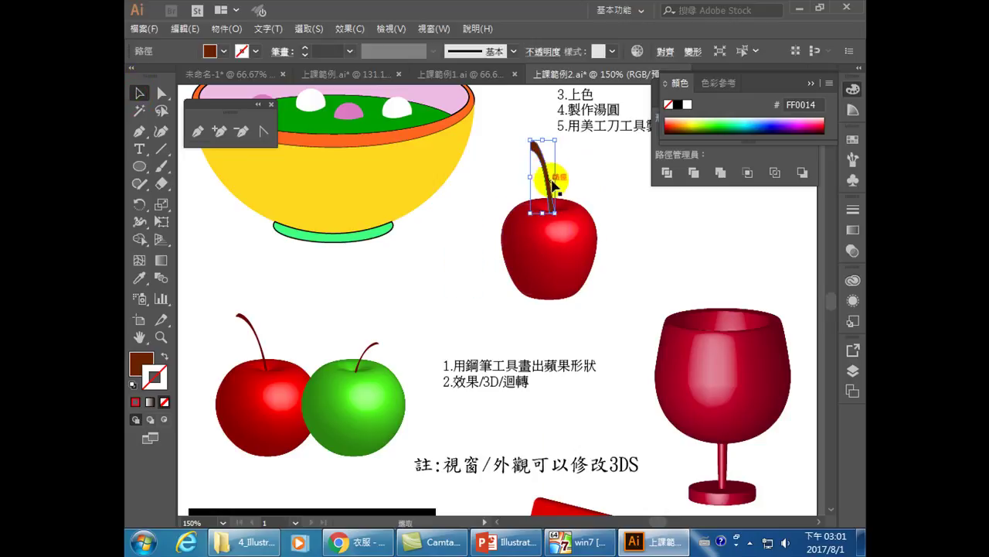
{"action": "left_click", "coordinate": [654, 254]}
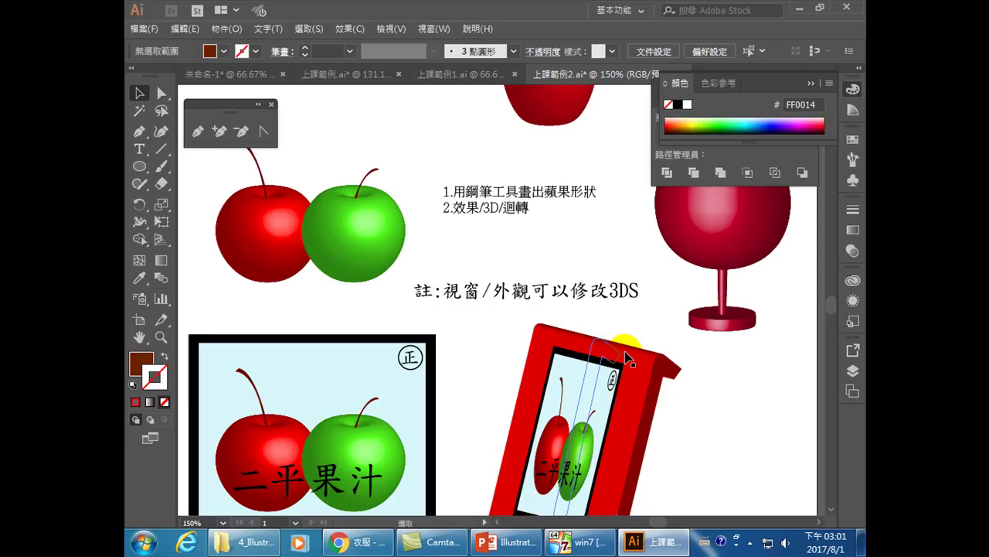
Move to the blank area right of the apple and place the glass profile's first Pen anchor.
{"action": "scroll", "coordinate": [626, 352], "scroll_direction": "up", "scroll_amount": 3}
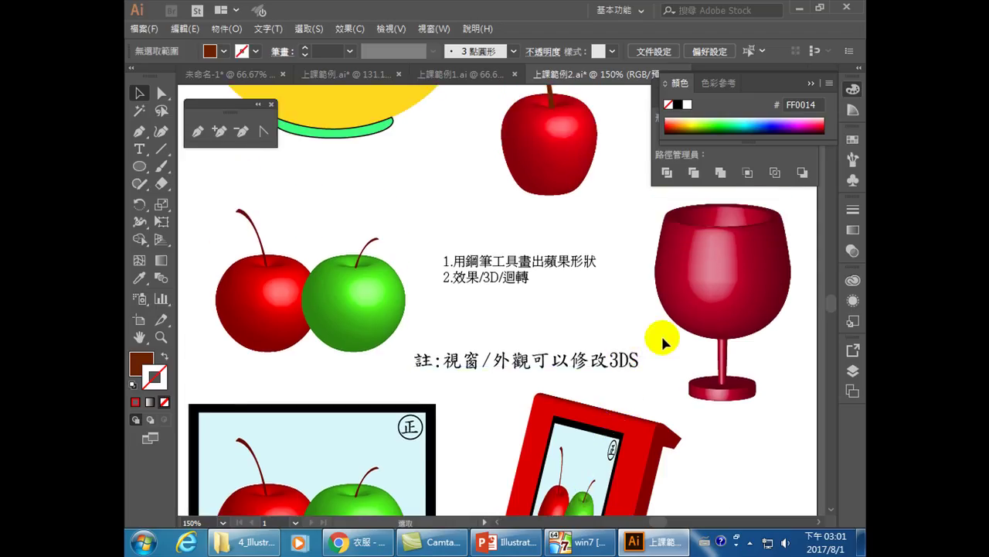
{"action": "scroll", "coordinate": [657, 336], "scroll_direction": "up", "scroll_amount": 1}
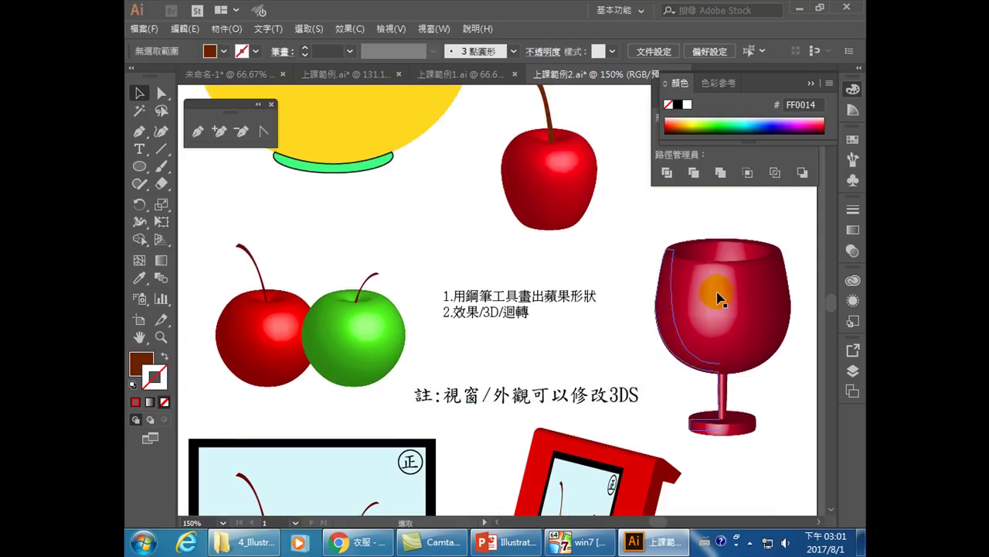
{"action": "scroll", "coordinate": [709, 313], "scroll_direction": "up", "scroll_amount": 1}
{"action": "scroll", "coordinate": [703, 302], "scroll_direction": "down", "scroll_amount": 1}
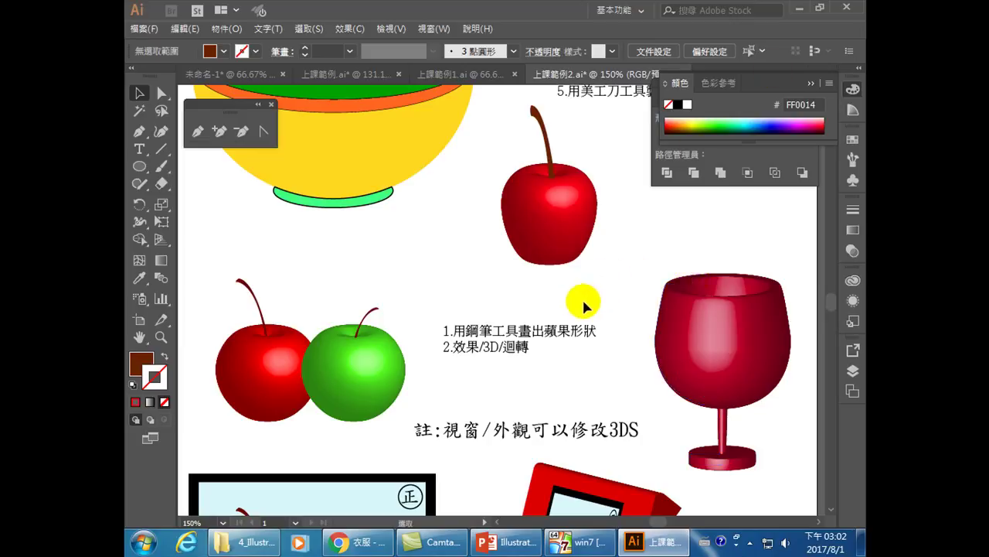
{"action": "scroll", "coordinate": [599, 328], "scroll_direction": "down", "scroll_amount": 3}
{"action": "scroll", "coordinate": [611, 344], "scroll_direction": "up", "scroll_amount": 2}
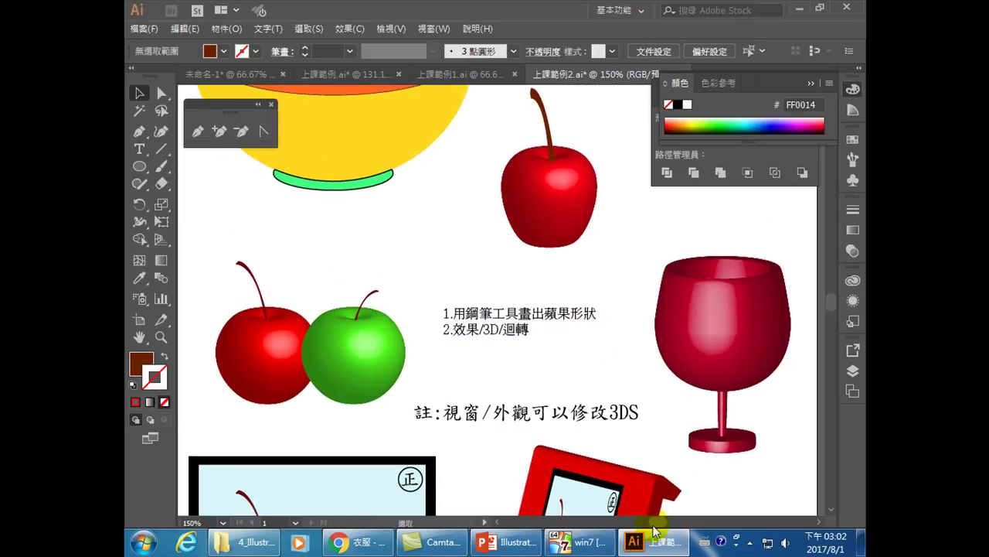
{"action": "scroll", "coordinate": [657, 523], "scroll_direction": "right", "scroll_amount": 5}
{"action": "scroll", "coordinate": [658, 526], "scroll_direction": "right", "scroll_amount": 7}
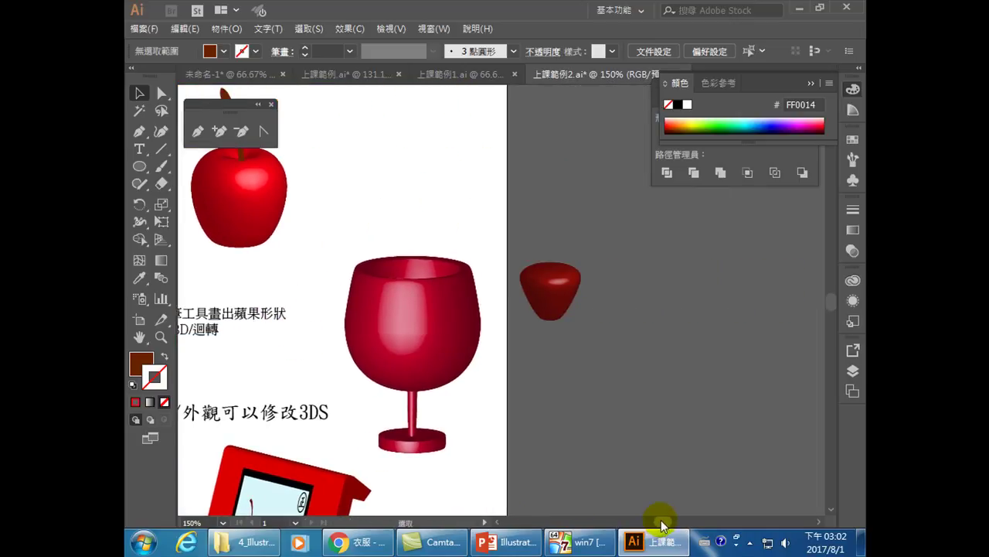
{"action": "scroll", "coordinate": [443, 269], "scroll_direction": "up", "scroll_amount": 2}
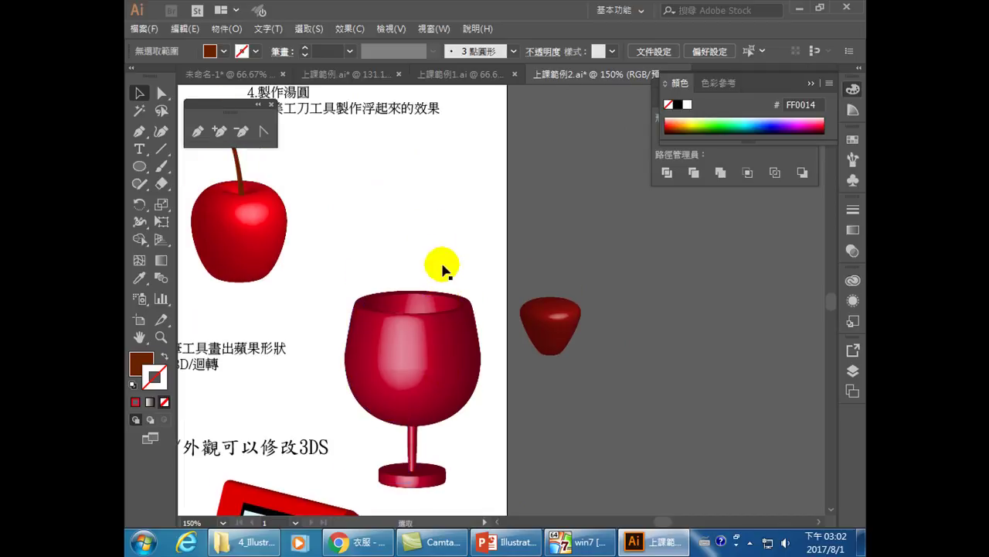
{"action": "scroll", "coordinate": [442, 284], "scroll_direction": "up", "scroll_amount": 3}
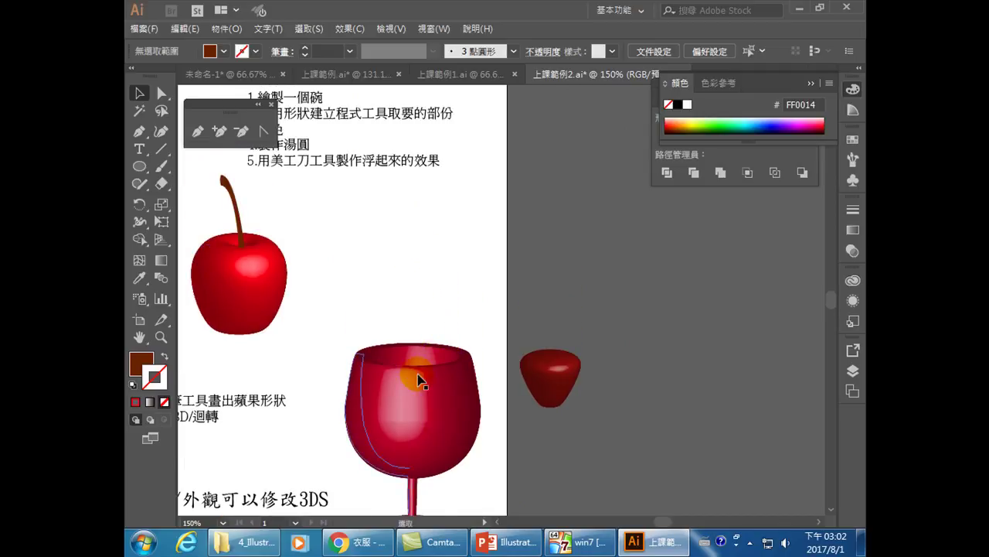
{"action": "left_click", "coordinate": [198, 134]}
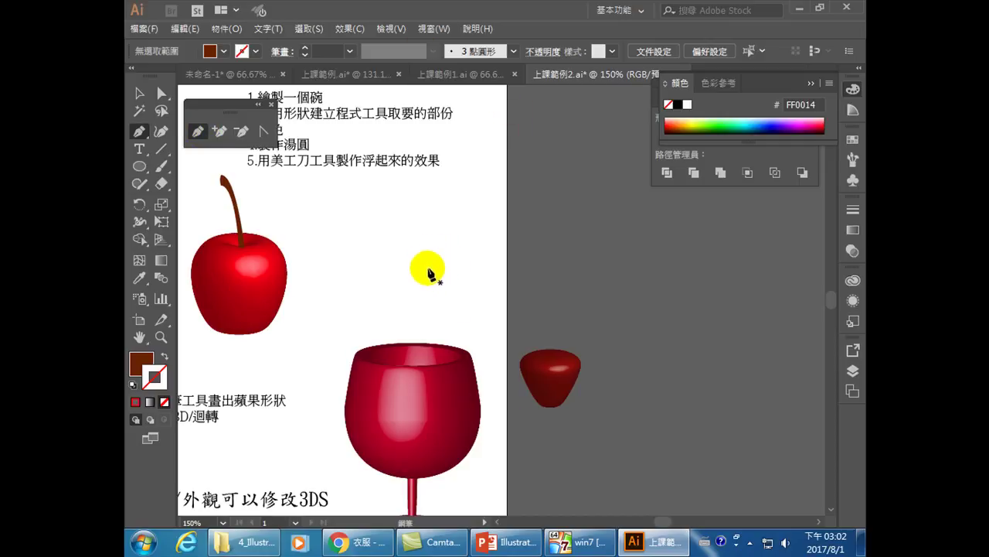
{"action": "left_click", "coordinate": [427, 268]}
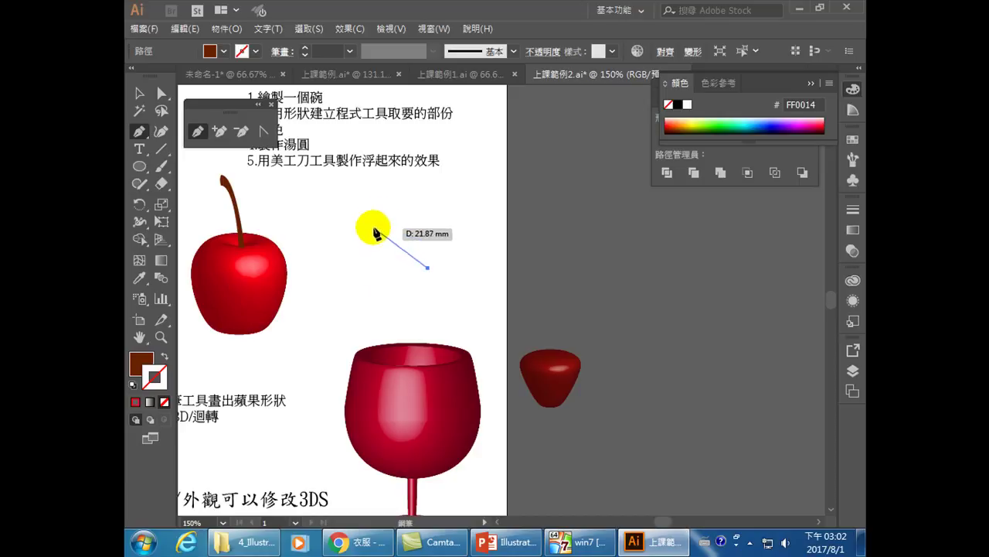
Draw the glass half-profile: a curved bowl wall from the rim, then straight stem and foot corners.
{"action": "left_click_drag", "start_coordinate": [372, 192], "coordinate": [405, 209]}
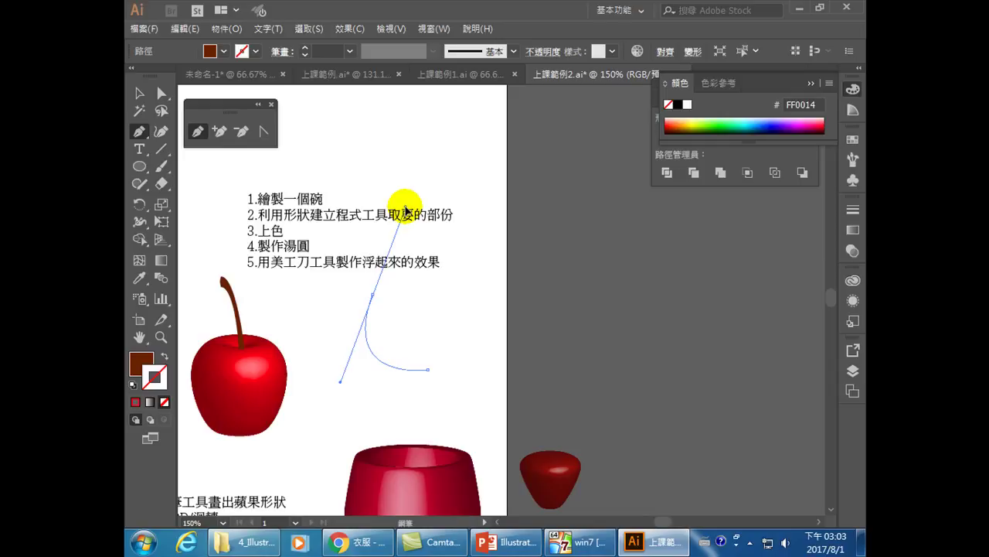
{"action": "left_click", "coordinate": [370, 295], "text": "alt"}
{"action": "left_click_drag", "start_coordinate": [370, 295], "coordinate": [514, 379]}
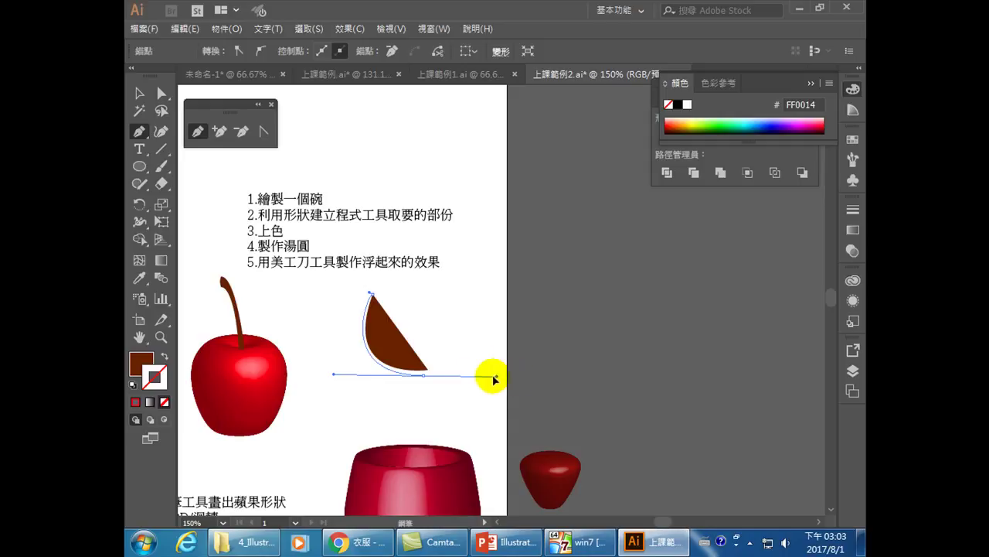
{"action": "left_click", "coordinate": [424, 378]}
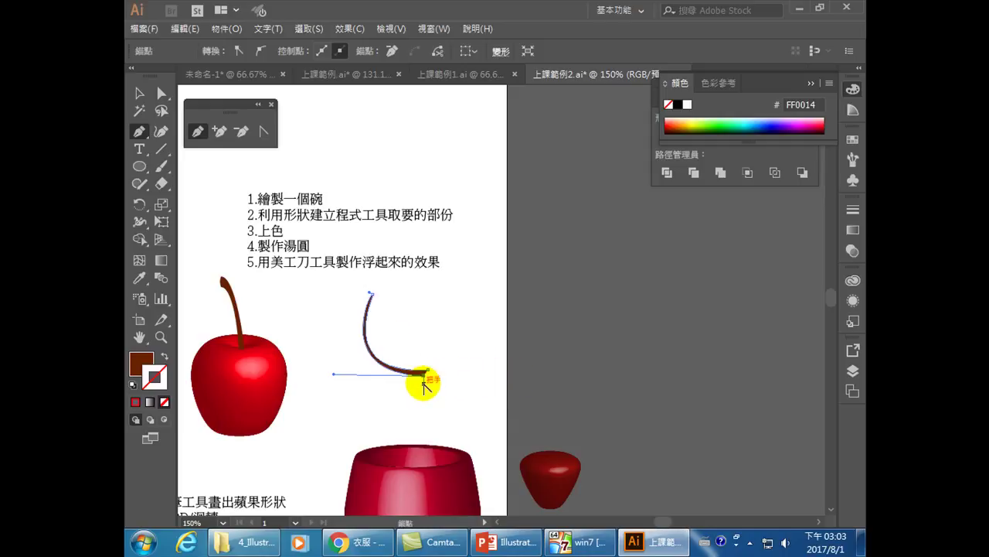
{"action": "scroll", "coordinate": [422, 398], "scroll_direction": "down", "scroll_amount": 1}
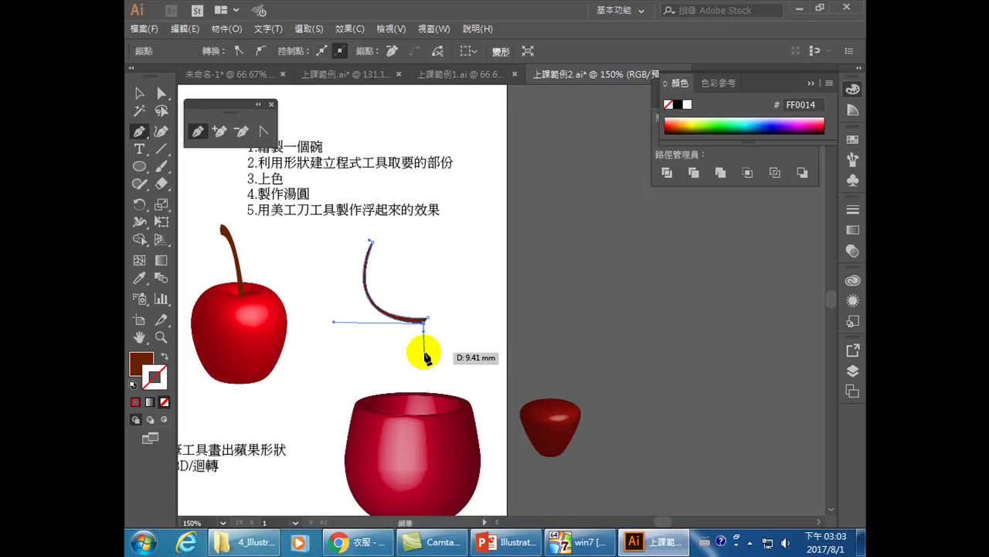
{"action": "left_click", "coordinate": [423, 344]}
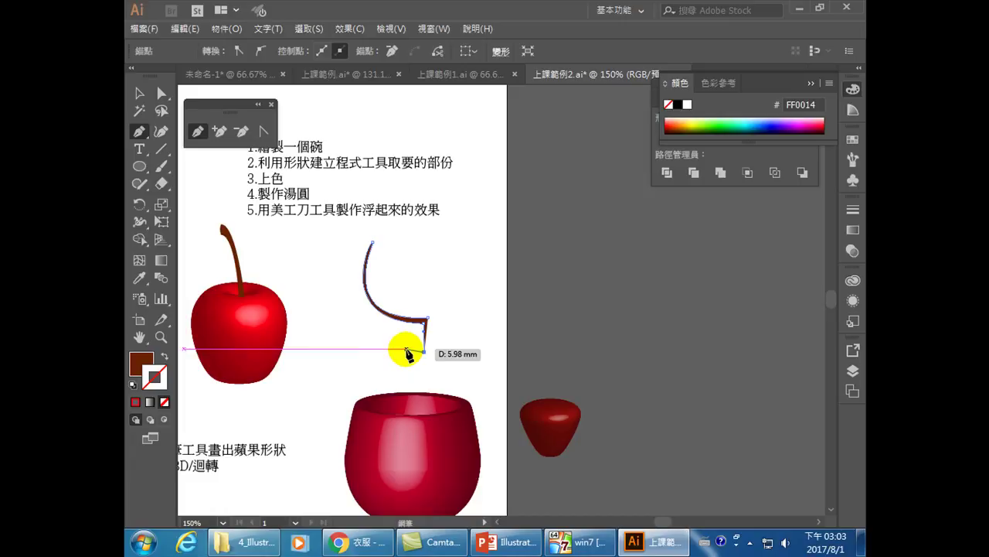
{"action": "left_click", "coordinate": [406, 353]}
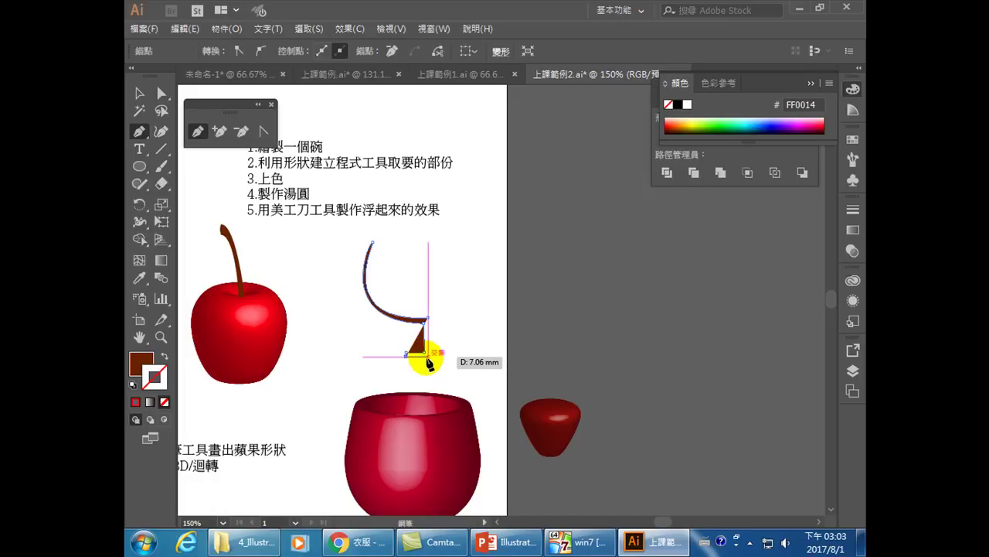
{"action": "left_click", "coordinate": [428, 355]}
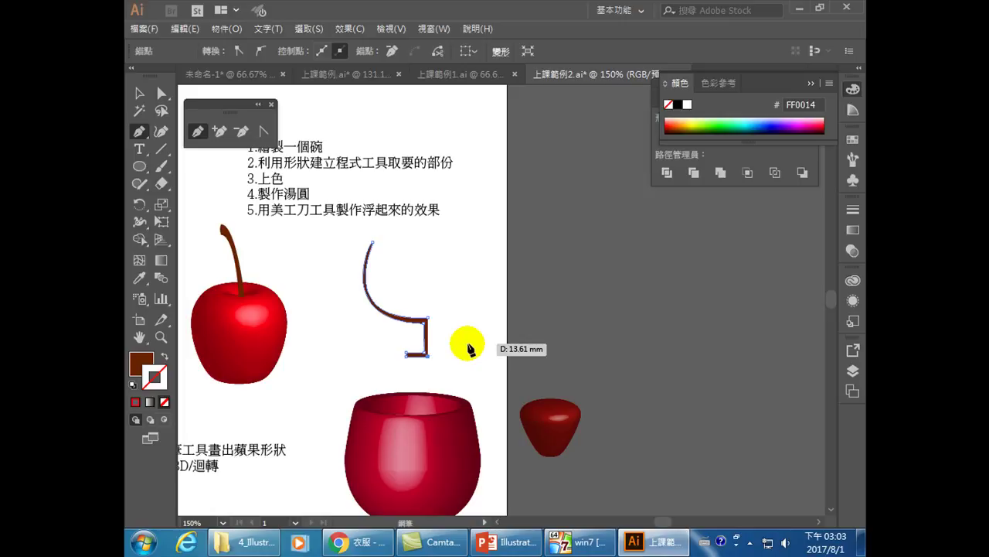
{"action": "left_click", "coordinate": [139, 93]}
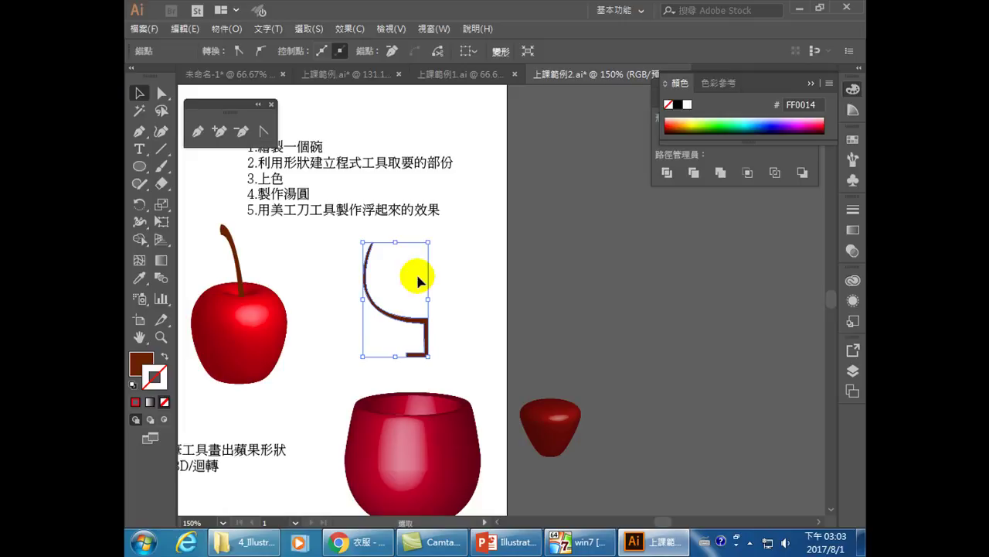
Make the glass profile a brown outline with no fill and inspect its foot and bowl anchors.
{"action": "left_click", "coordinate": [164, 356]}
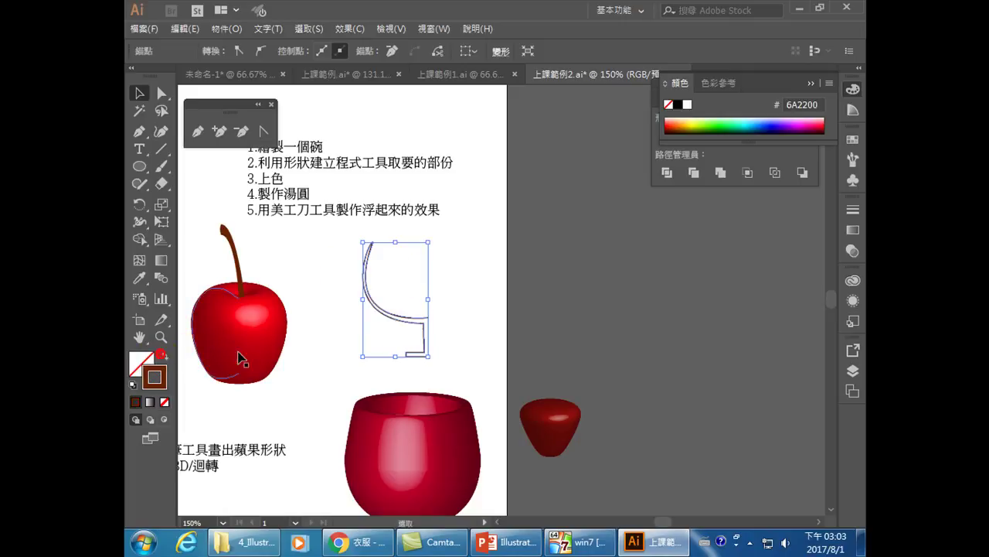
{"action": "left_click", "coordinate": [543, 315]}
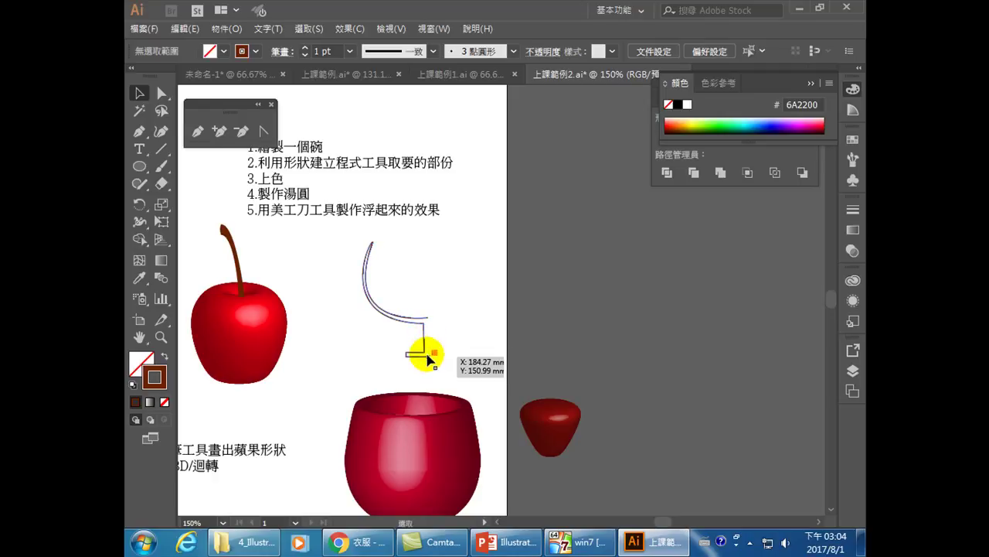
{"action": "left_click", "coordinate": [161, 93]}
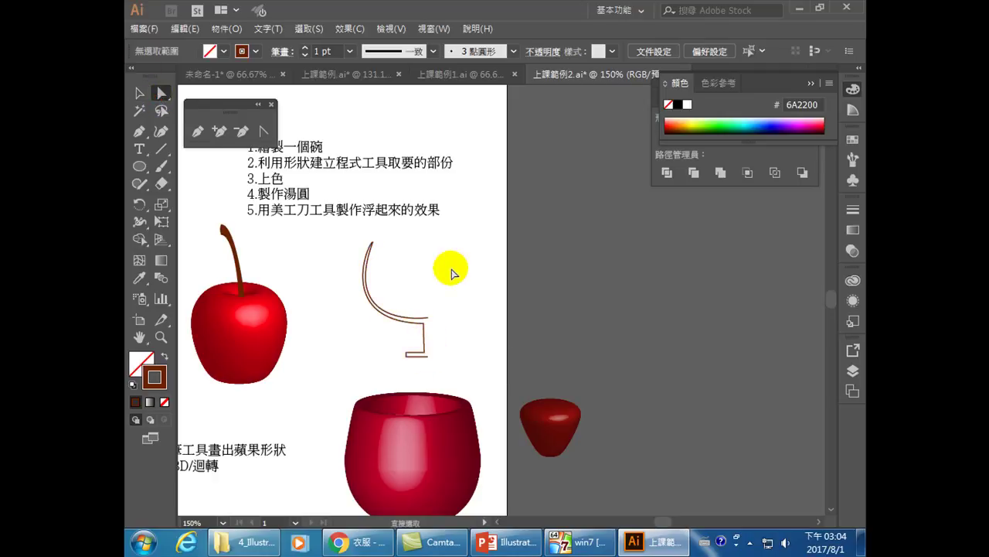
{"action": "left_click_drag", "start_coordinate": [435, 364], "coordinate": [427, 318]}
{"action": "left_click", "coordinate": [428, 318]}
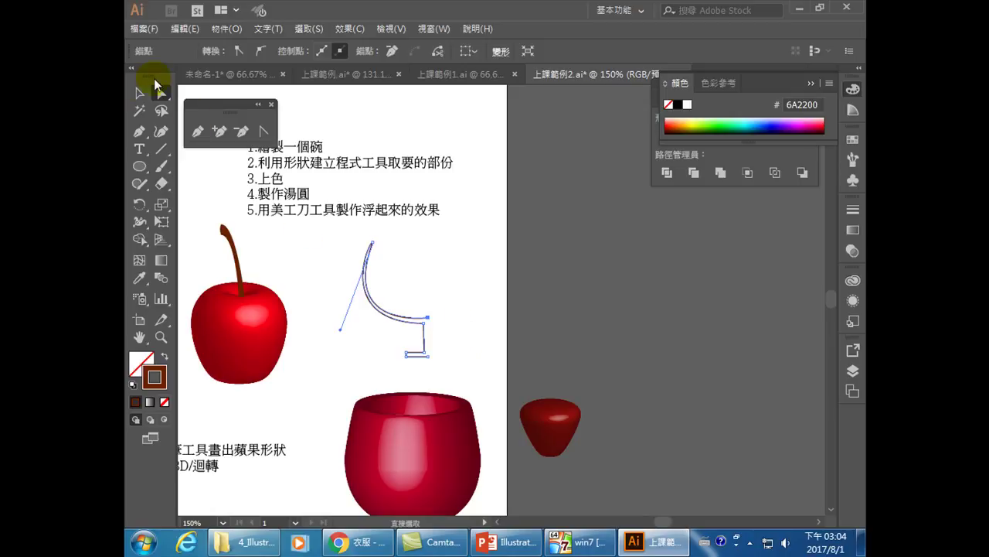
Reselect the whole glass profile path with the Selection tool.
{"action": "left_click", "coordinate": [139, 92]}
{"action": "left_click", "coordinate": [470, 310]}
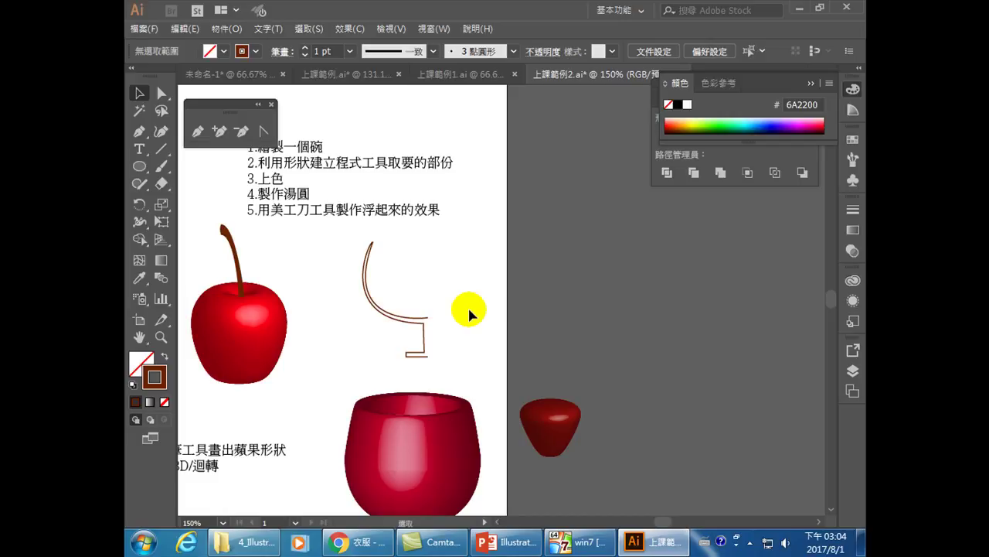
{"action": "scroll", "coordinate": [463, 309], "scroll_direction": "down", "scroll_amount": 1}
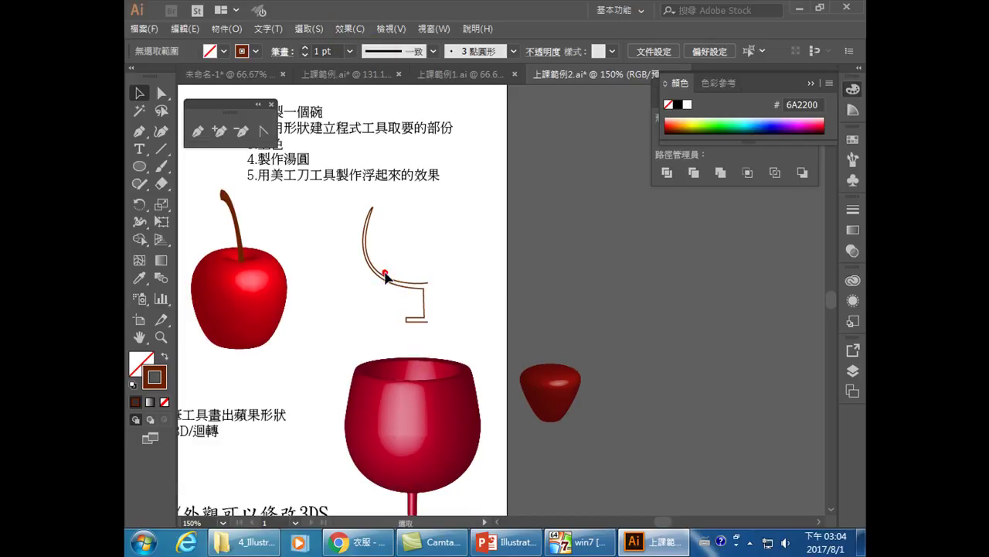
{"action": "left_click_drag", "start_coordinate": [392, 235], "coordinate": [384, 332]}
Apply Effect > 3D > Revolve to the glass profile with Preview turned on.
{"action": "left_click", "coordinate": [344, 29]}
{"action": "mouse_move", "coordinate": [365, 115]}
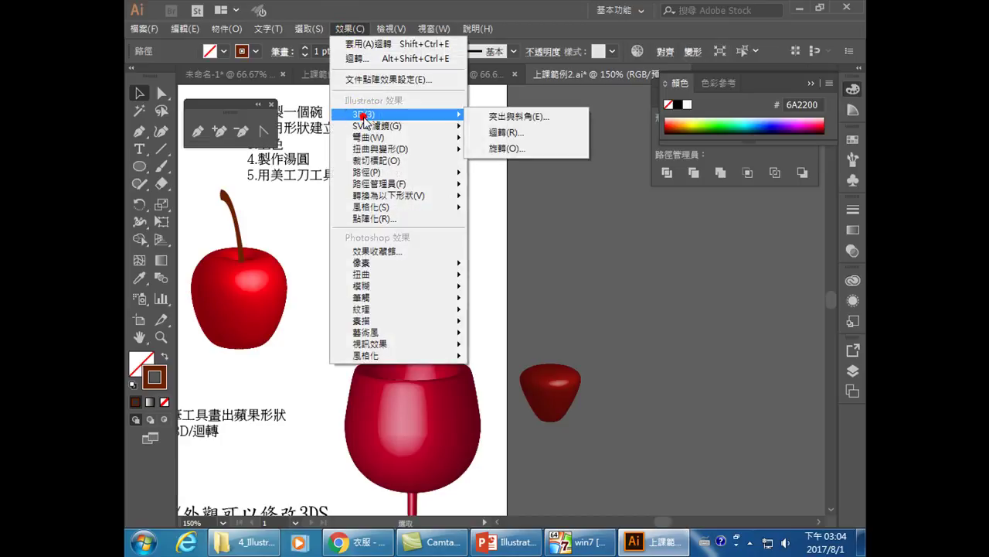
{"action": "left_click", "coordinate": [506, 133]}
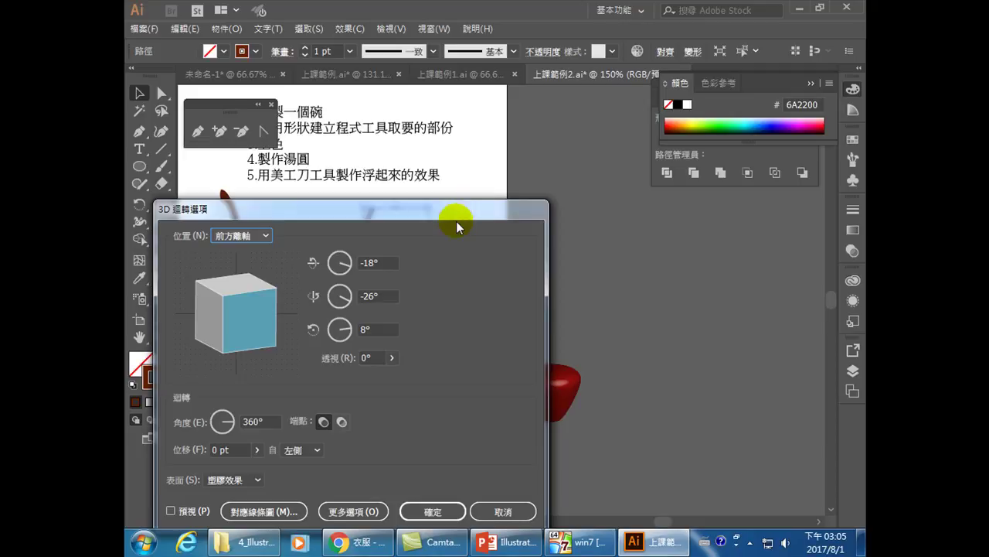
{"action": "left_click_drag", "start_coordinate": [440, 207], "coordinate": [757, 128]}
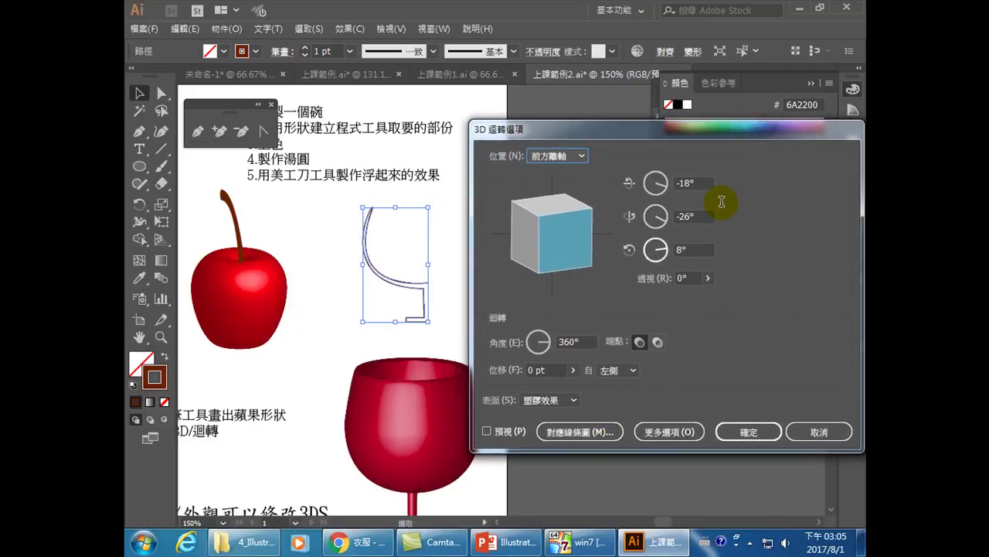
{"action": "left_click", "coordinate": [487, 432]}
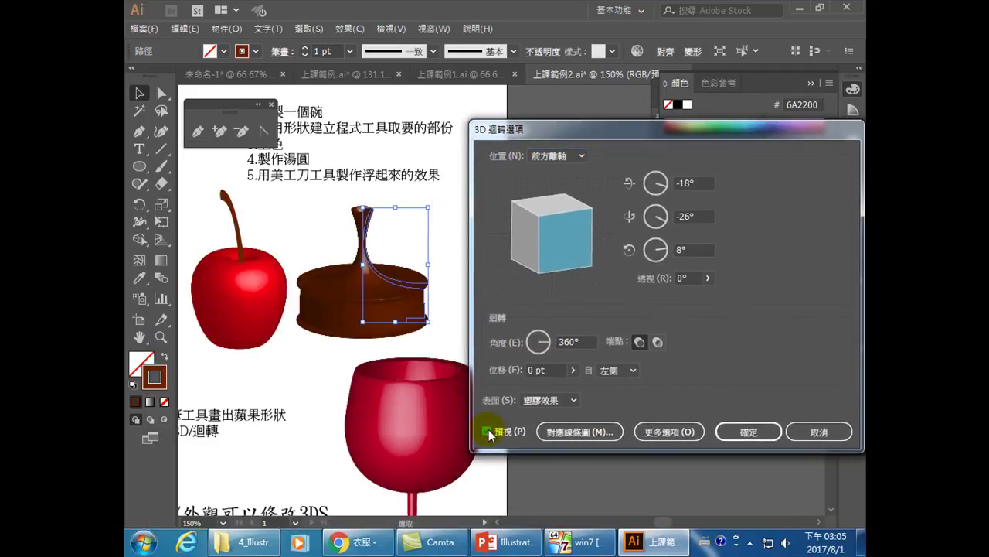
{"action": "left_click", "coordinate": [487, 431]}
Revolve around the right edge, apply it, and colour the goblet magenta E900DF.
{"action": "left_click", "coordinate": [631, 371]}
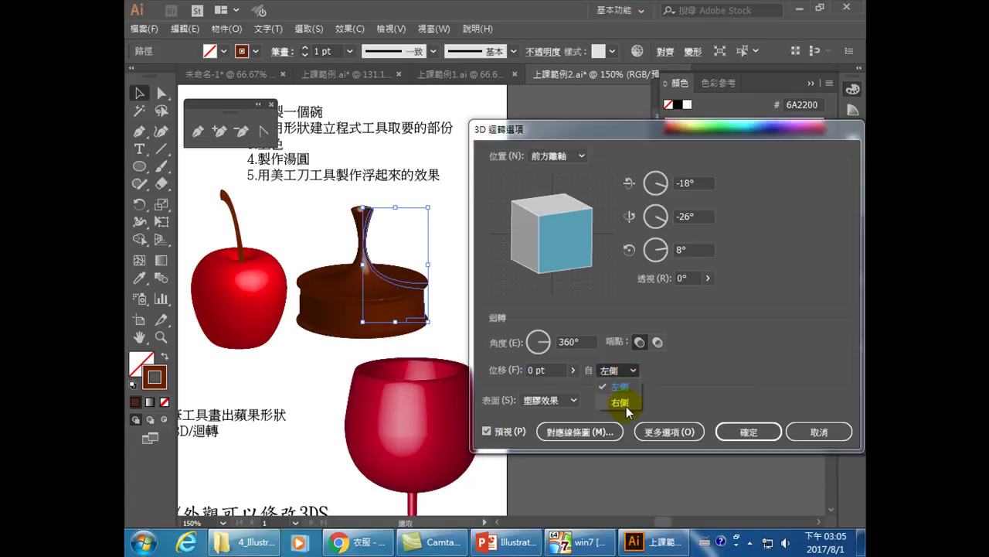
{"action": "left_click", "coordinate": [627, 402]}
{"action": "left_click_drag", "start_coordinate": [569, 131], "coordinate": [613, 123]}
{"action": "left_click", "coordinate": [435, 222]}
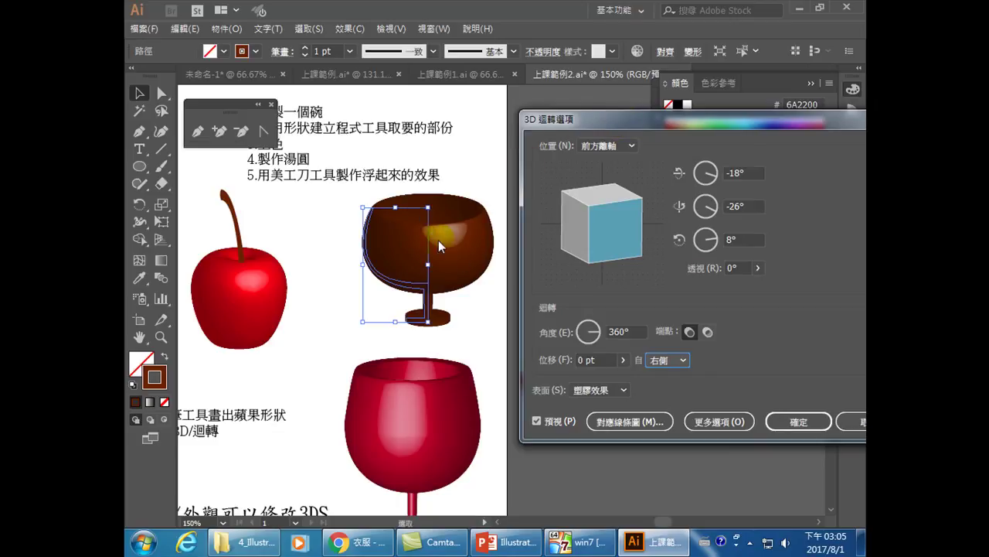
{"action": "left_click", "coordinate": [796, 421]}
{"action": "left_click", "coordinate": [413, 293]}
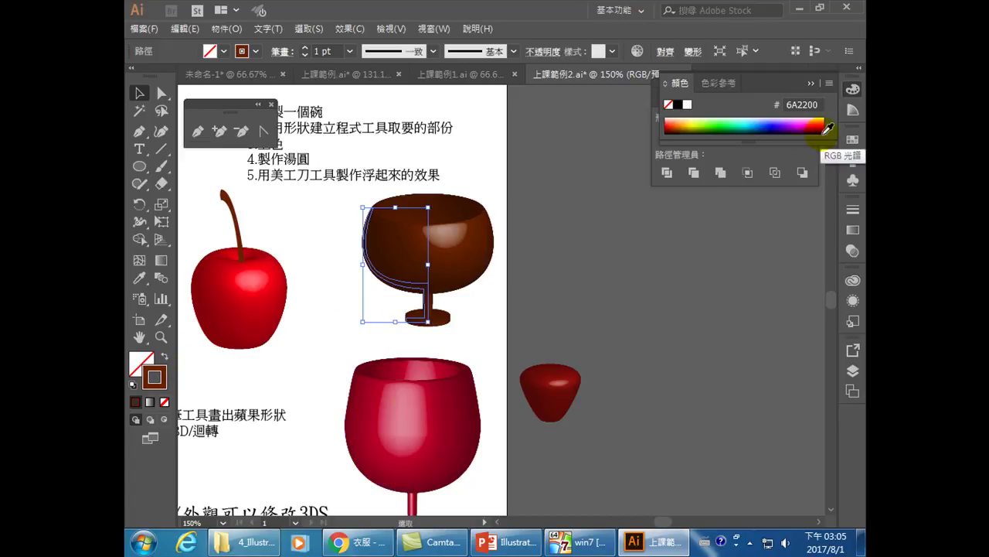
{"action": "left_click", "coordinate": [804, 119]}
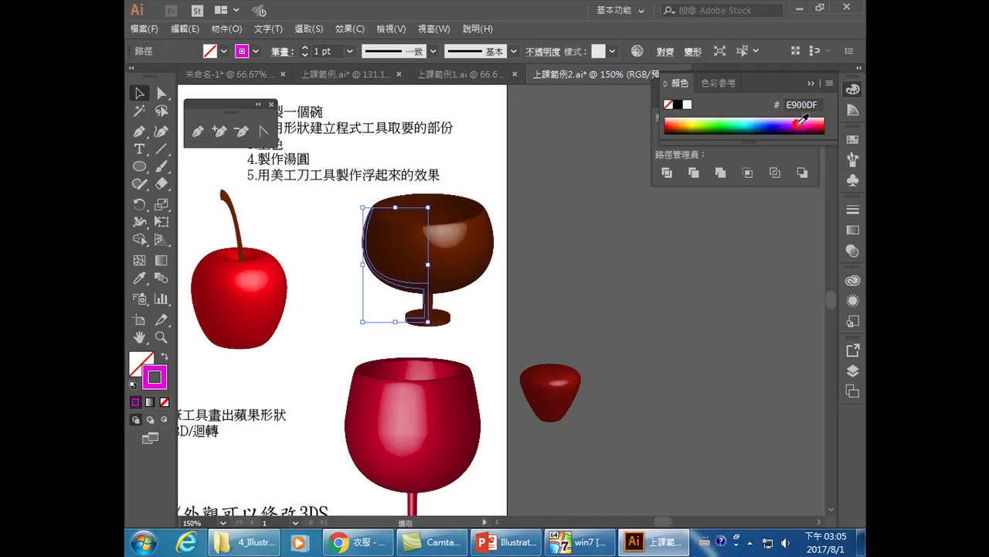
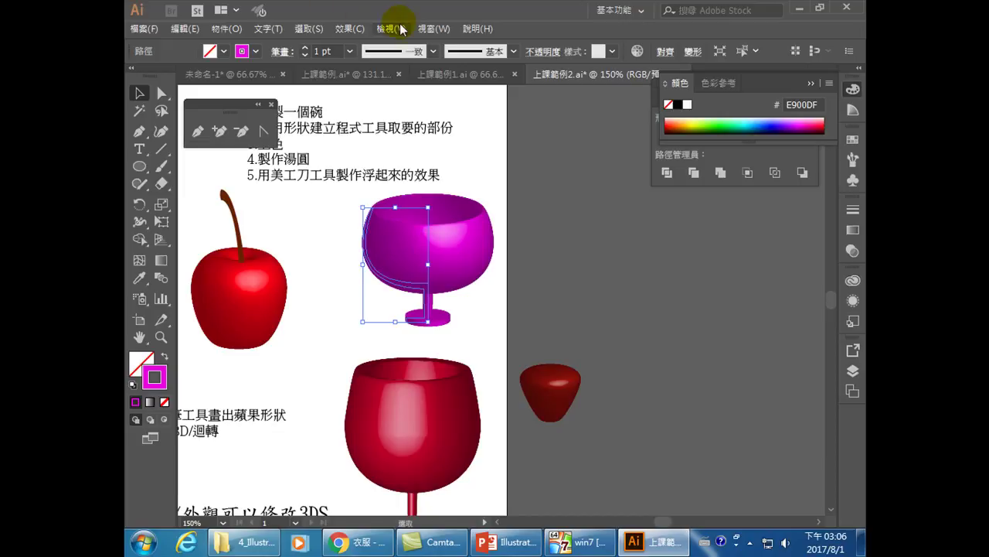
Show the goblet's Appearance panel and open its 3D Revolve Options from the effect entry.
{"action": "left_click", "coordinate": [431, 31]}
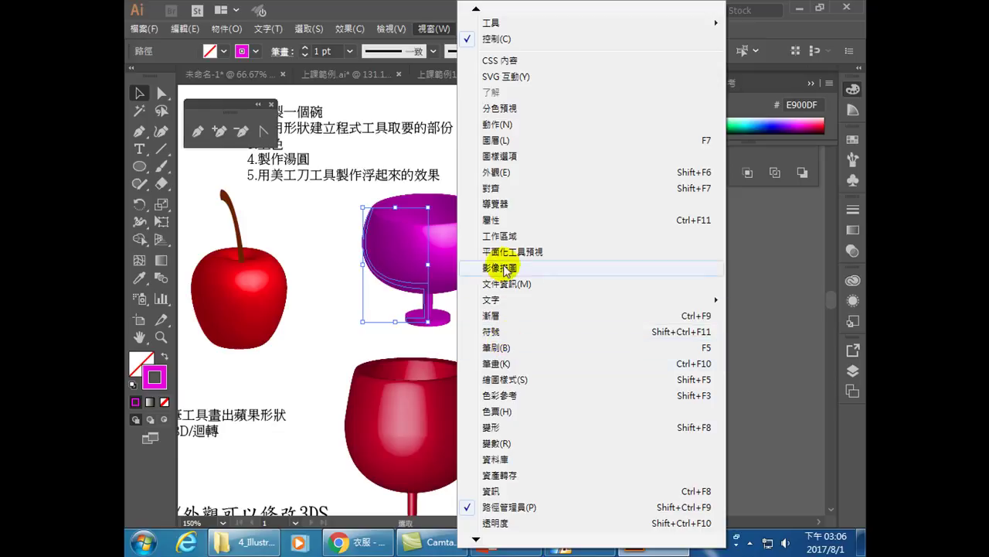
{"action": "left_click", "coordinate": [492, 175]}
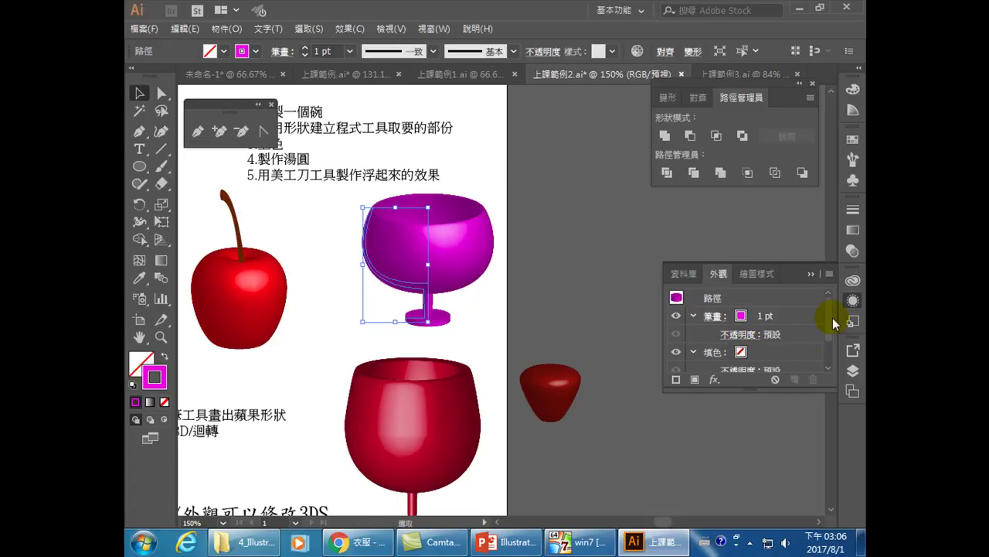
{"action": "left_click_drag", "start_coordinate": [828, 317], "coordinate": [829, 338]}
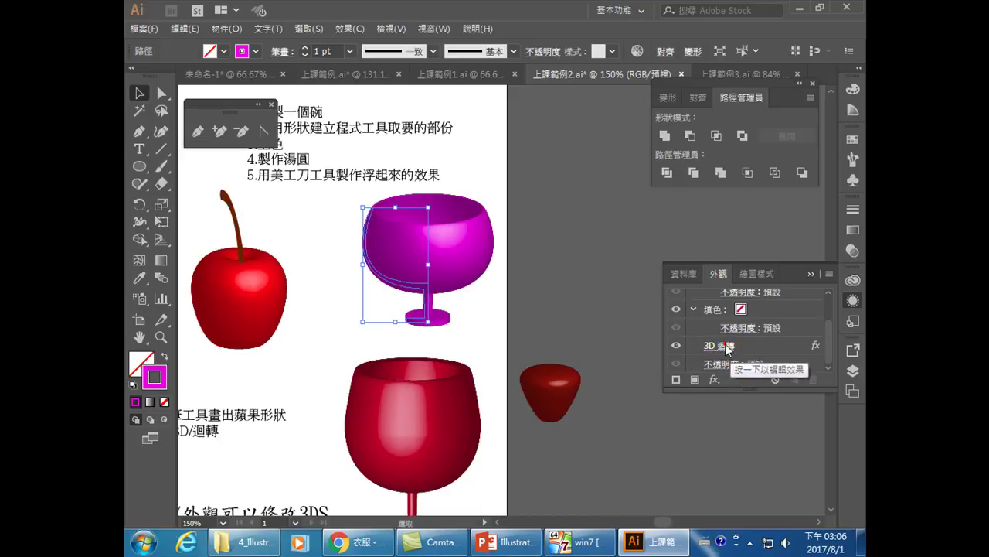
{"action": "left_click", "coordinate": [727, 348]}
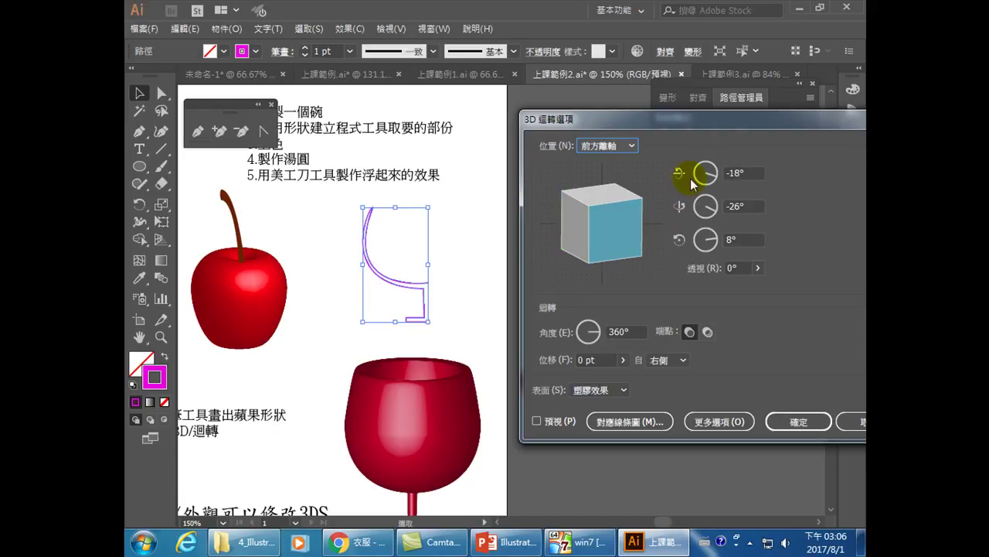
Cancel 3D Revolve Options without changes and collapse the Appearance panel.
{"action": "left_click_drag", "start_coordinate": [732, 120], "coordinate": [510, 170]}
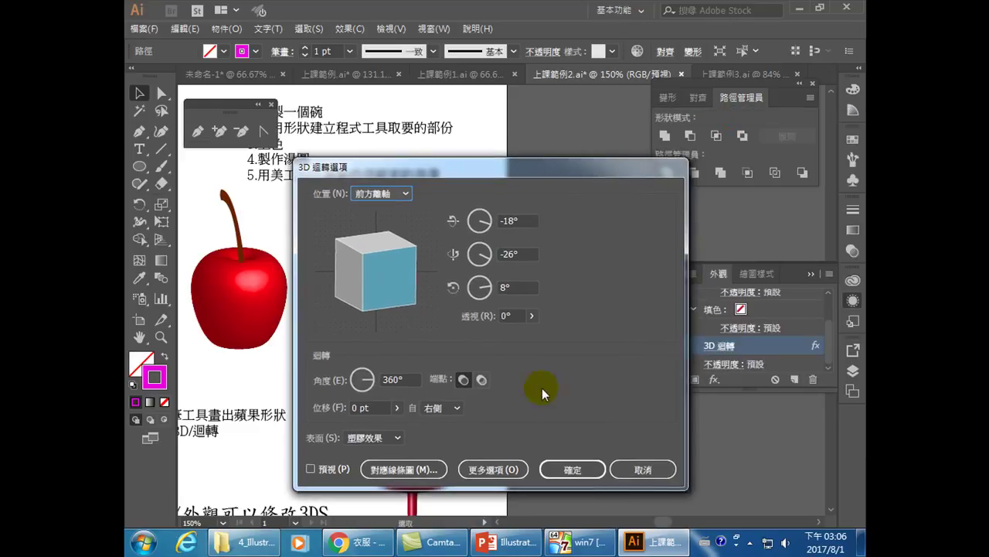
{"action": "left_click", "coordinate": [643, 469]}
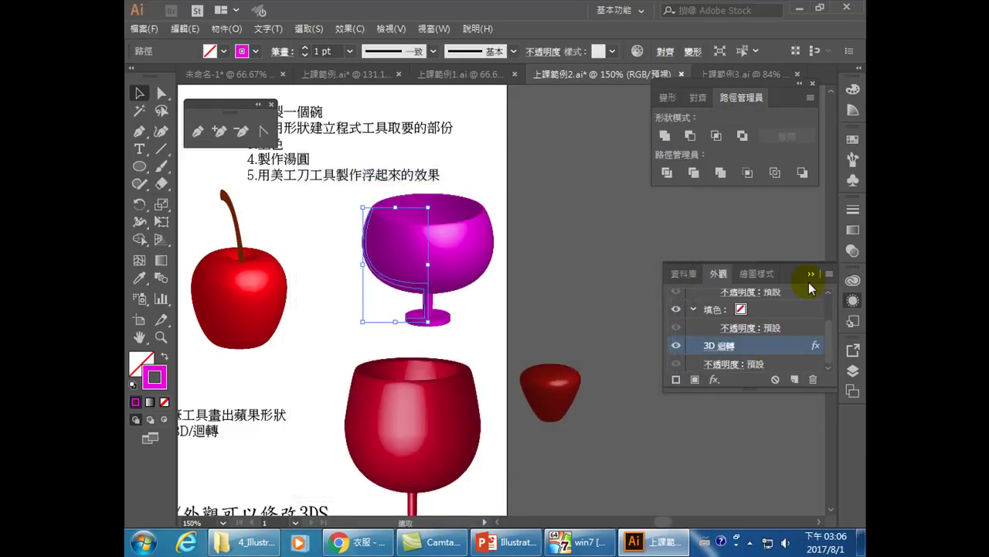
{"action": "left_click", "coordinate": [810, 273]}
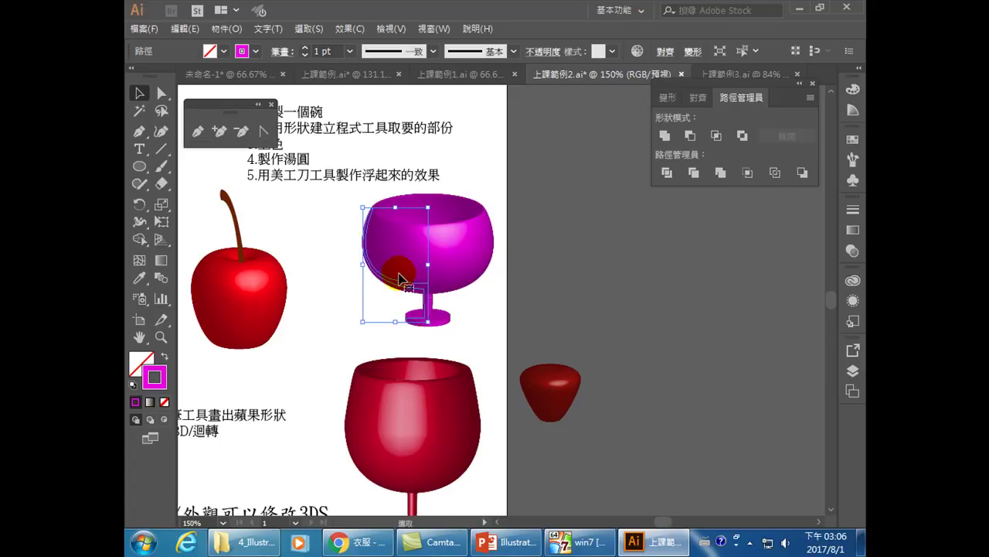
Select the goblet profile, try Effect > 3D > Revolve, and cancel the new-effect warning.
{"action": "left_click", "coordinate": [426, 280]}
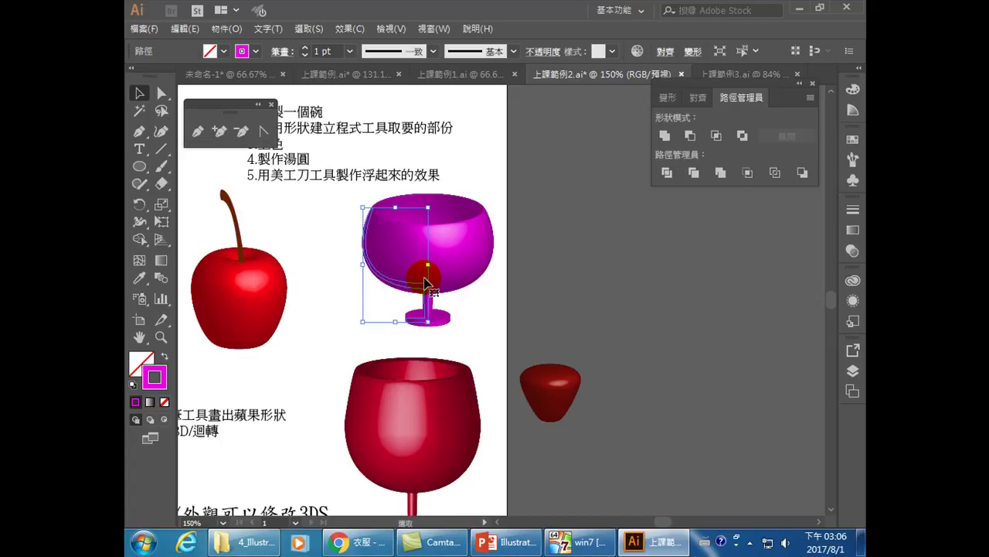
{"action": "left_click", "coordinate": [348, 29]}
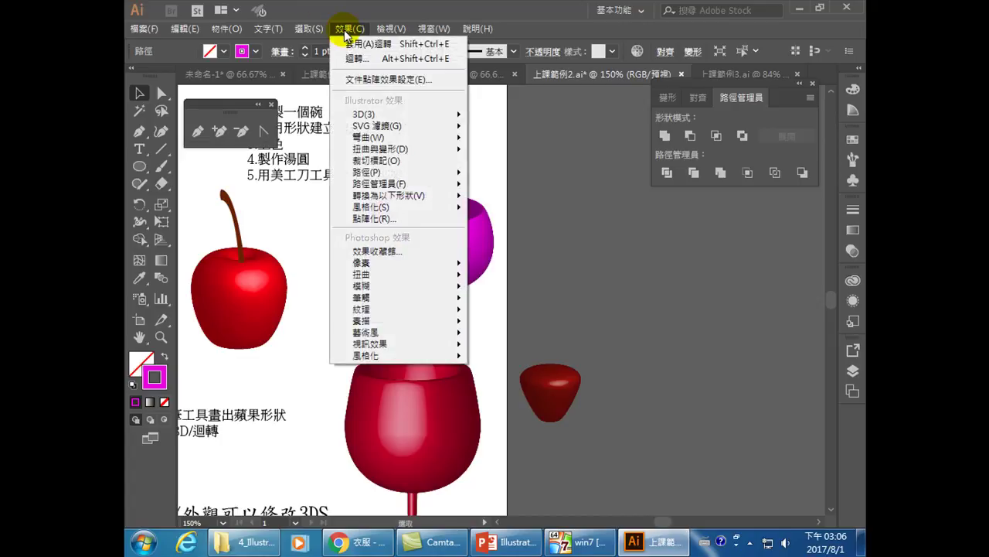
{"action": "left_click", "coordinate": [361, 114]}
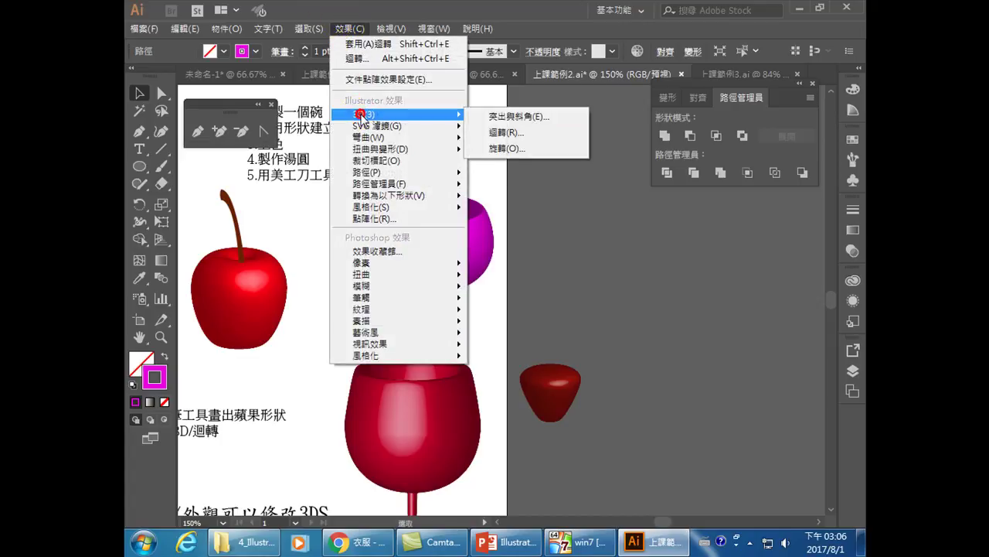
{"action": "left_click", "coordinate": [506, 132]}
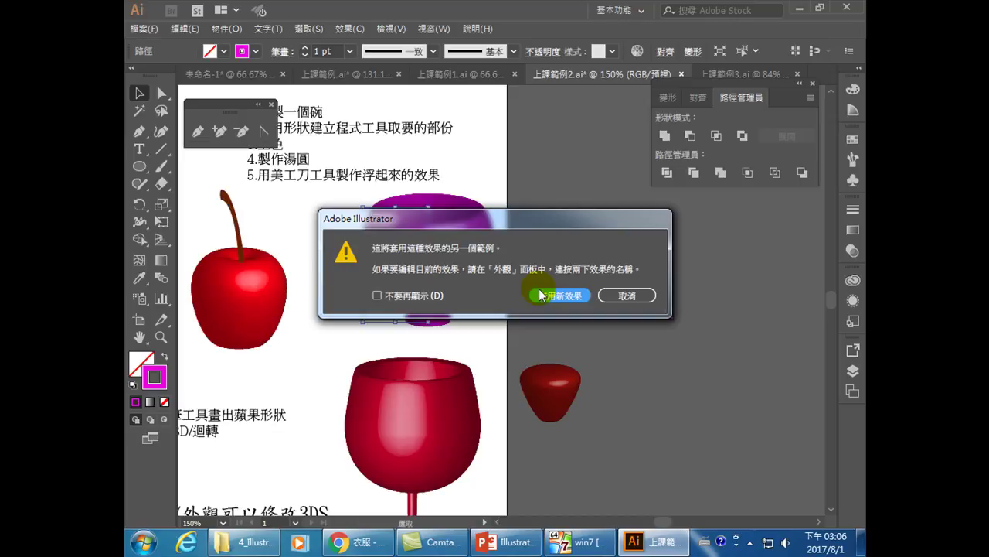
{"action": "left_click", "coordinate": [623, 298]}
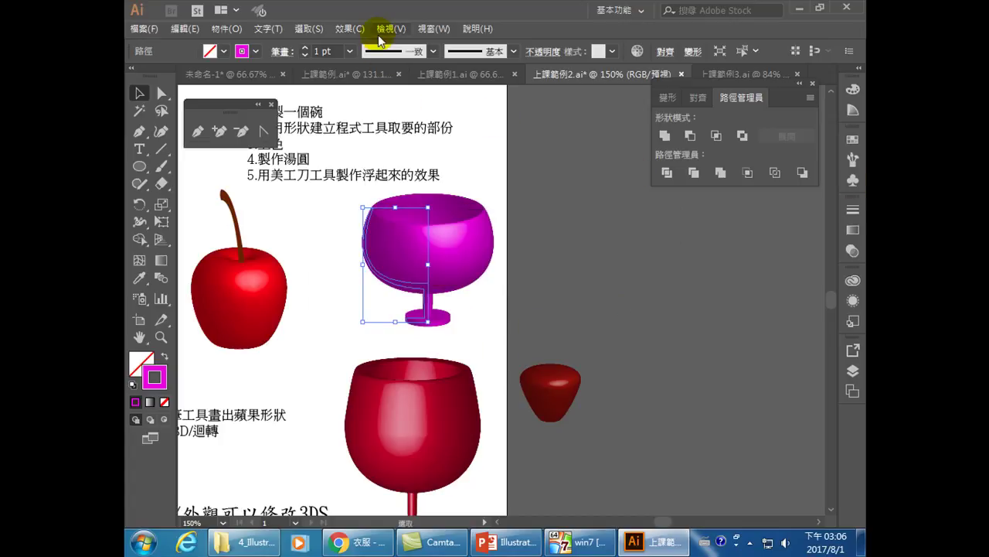
Reopen the goblet's existing 3D Revolve Options from the Appearance panel.
{"action": "left_click", "coordinate": [433, 28]}
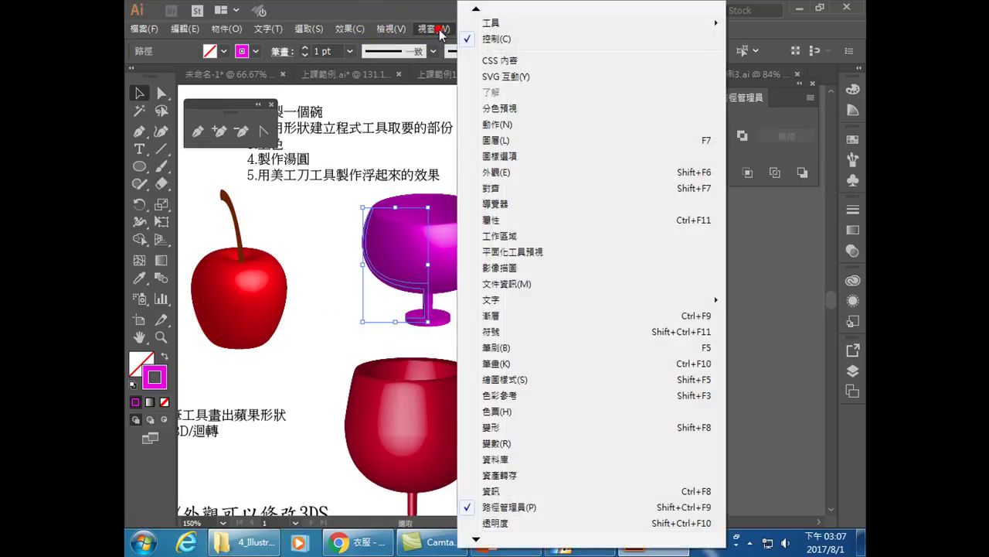
{"action": "left_click", "coordinate": [503, 172]}
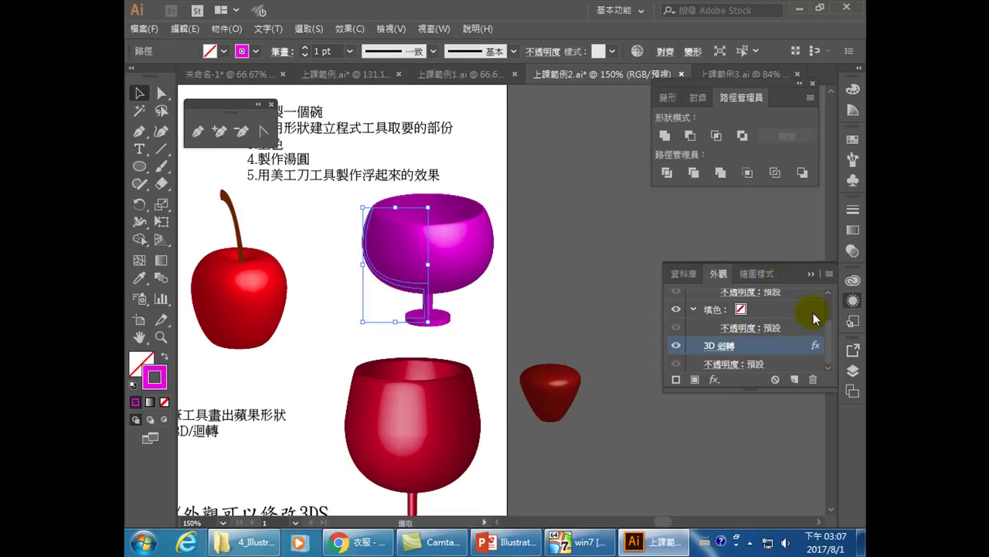
{"action": "double_click", "coordinate": [726, 346]}
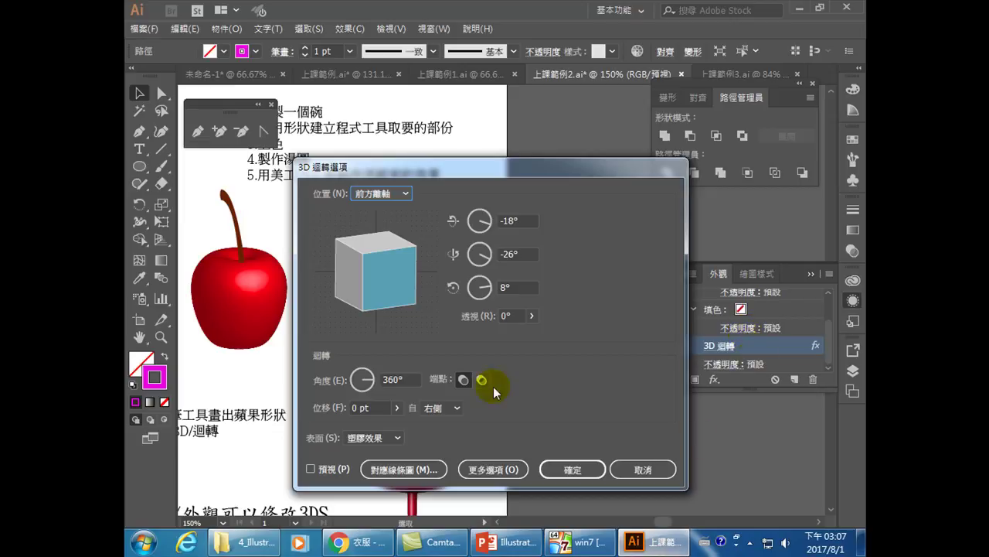
With Preview on, set the Revolve surface to Wireframe (透視效果), close and deselect.
{"action": "left_click_drag", "start_coordinate": [501, 161], "coordinate": [664, 94]}
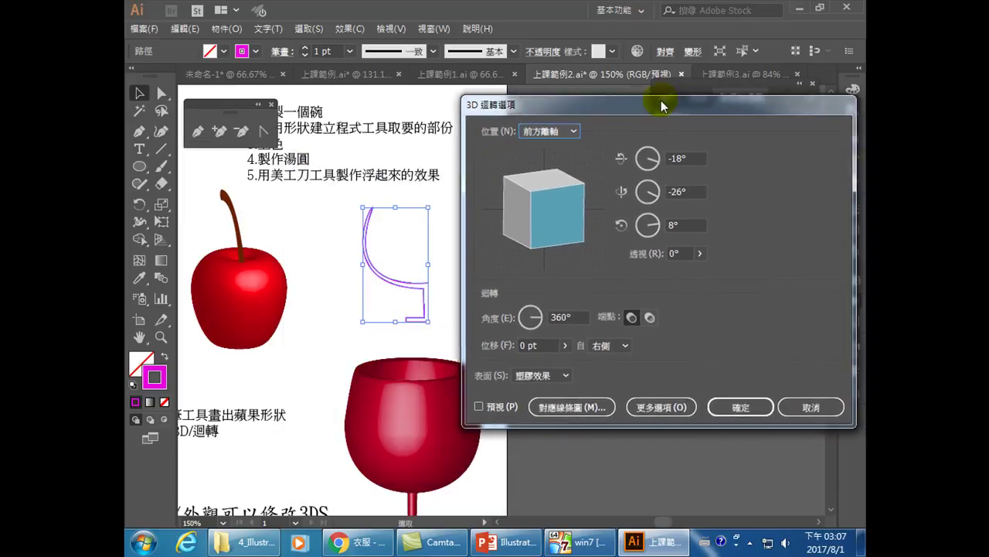
{"action": "left_click", "coordinate": [477, 405]}
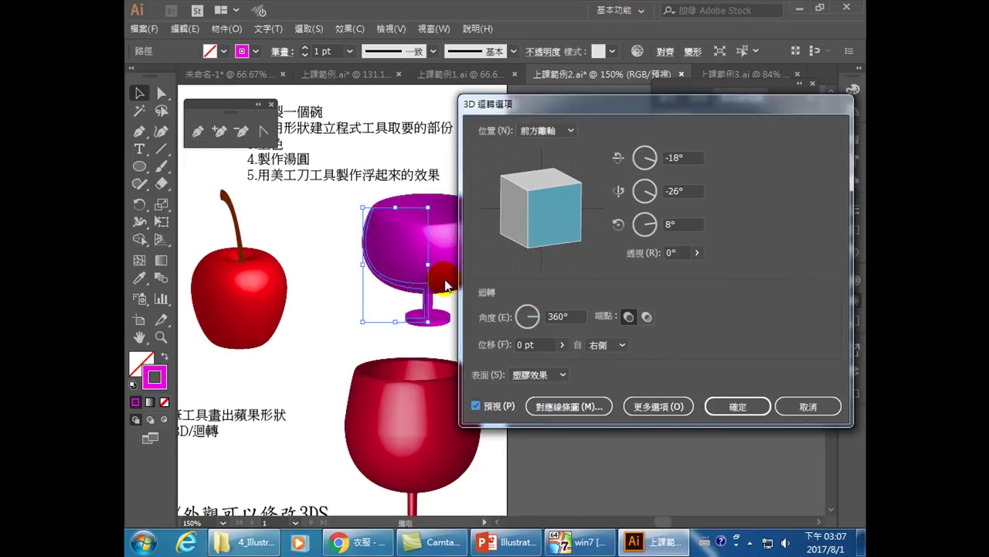
{"action": "left_click", "coordinate": [562, 377]}
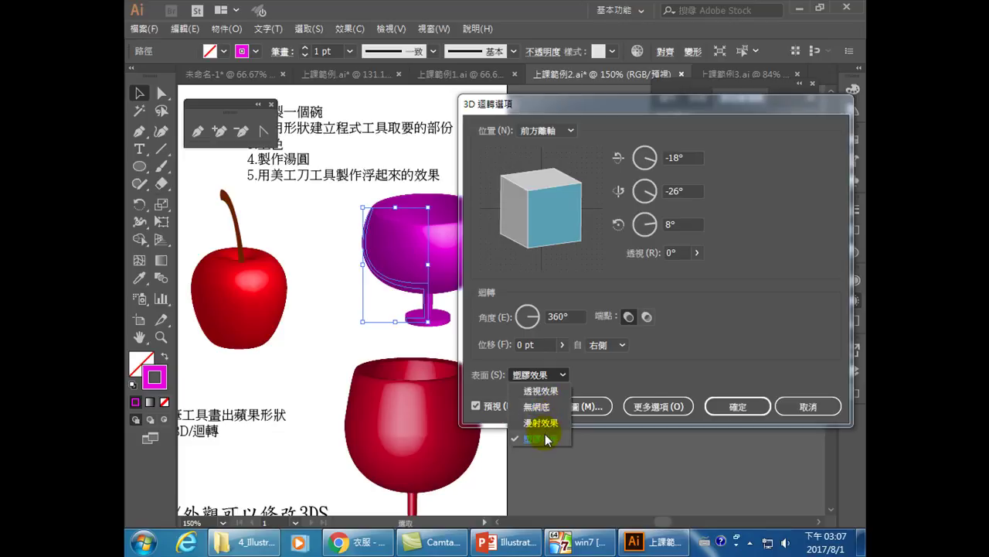
{"action": "left_click", "coordinate": [547, 395]}
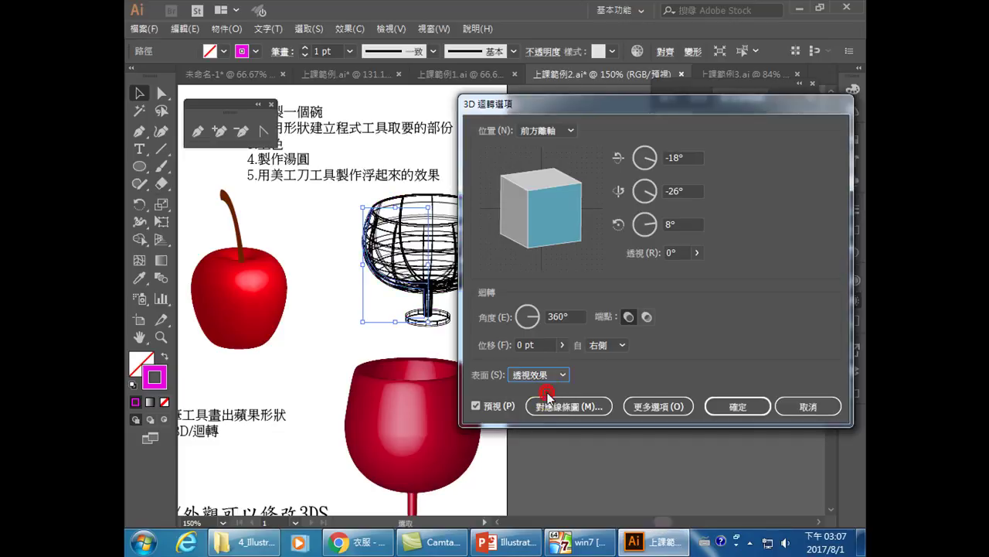
{"action": "left_click_drag", "start_coordinate": [520, 103], "coordinate": [594, 113]}
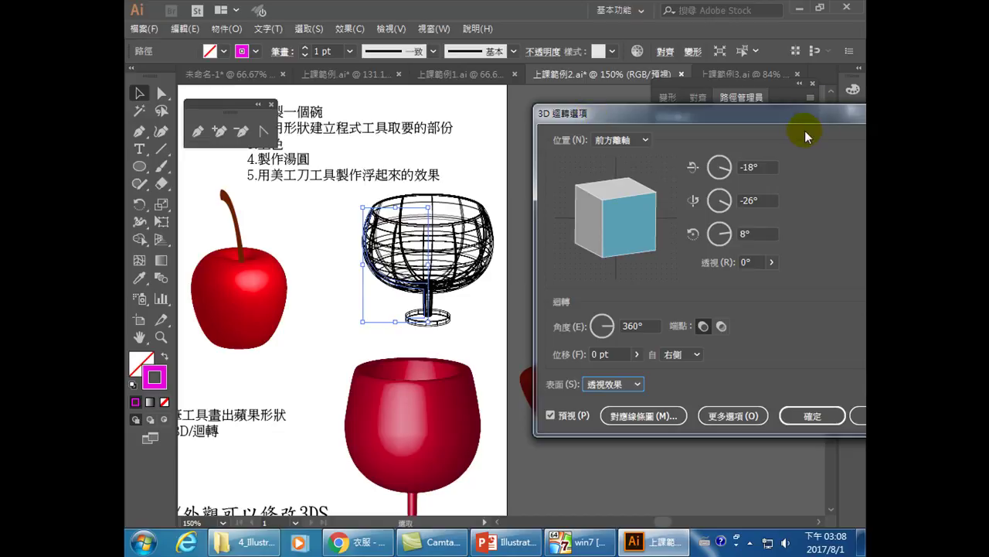
{"action": "left_click_drag", "start_coordinate": [800, 117], "coordinate": [600, 122]}
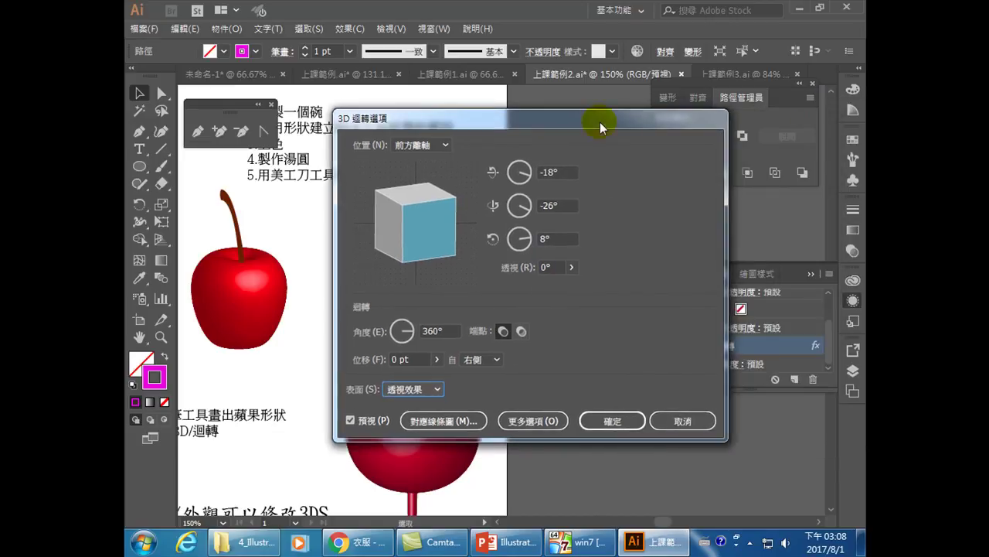
{"action": "left_click", "coordinate": [680, 418]}
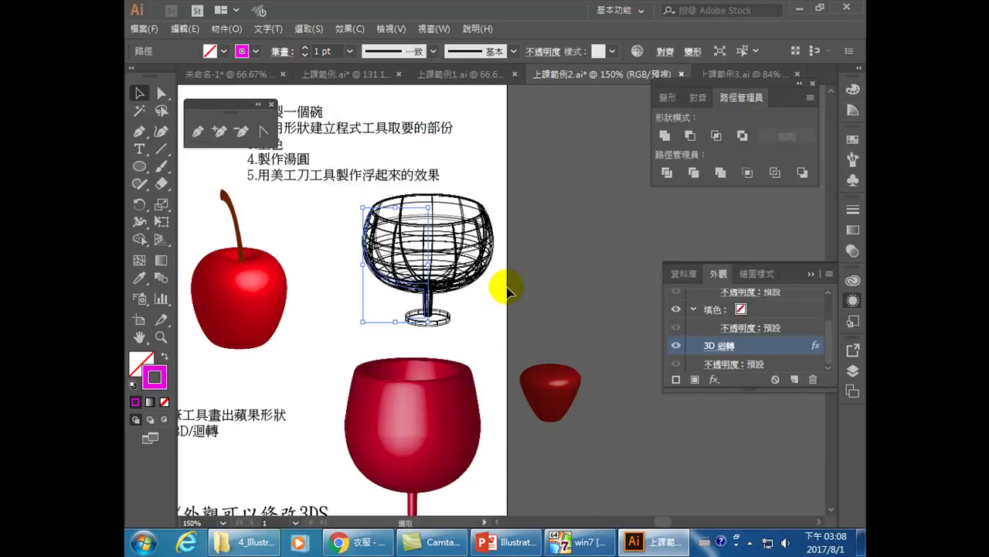
{"action": "left_click", "coordinate": [537, 260]}
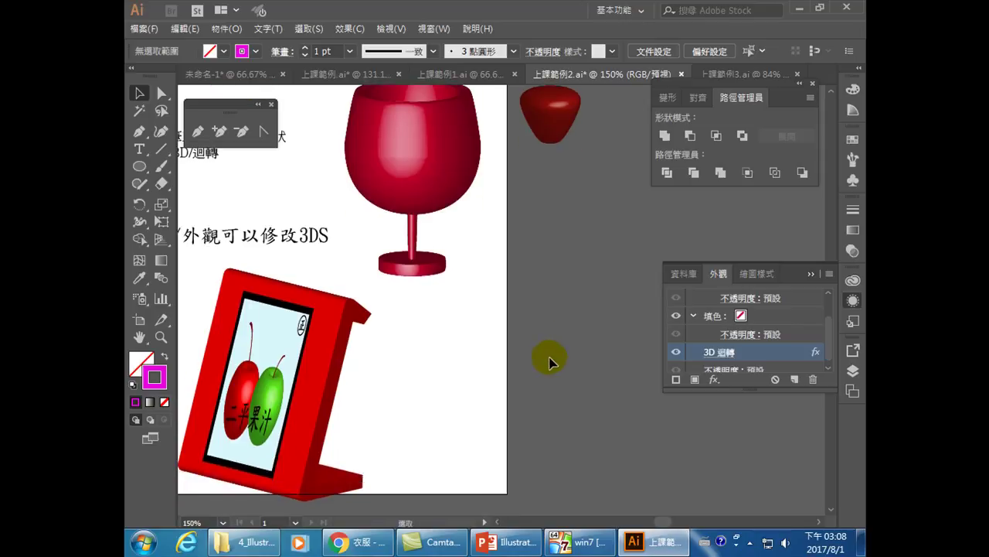
Scroll down to the red 3D stand with the '二果果汁' poster and deselect it.
{"action": "scroll", "coordinate": [510, 347], "scroll_direction": "down", "scroll_amount": 2}
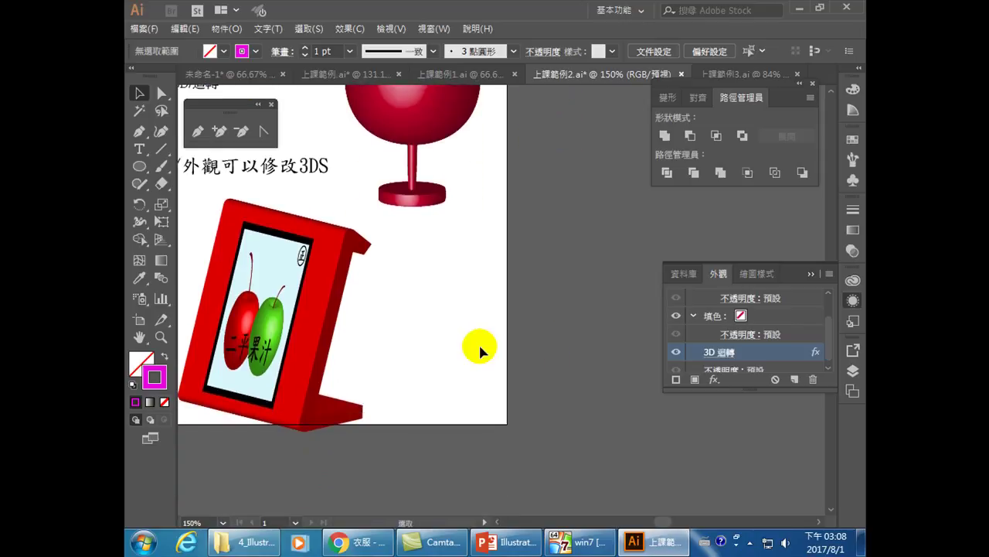
{"action": "left_click", "coordinate": [309, 252]}
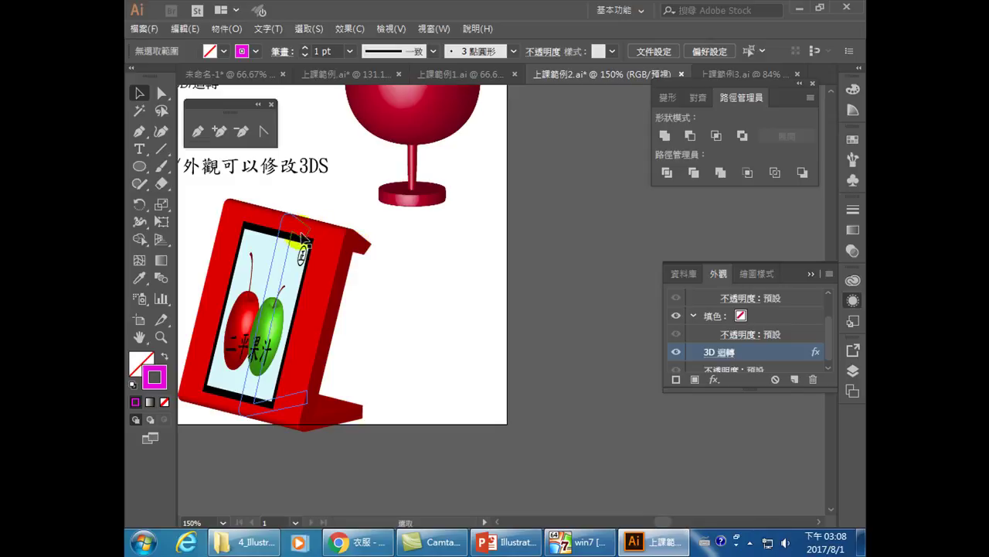
{"action": "left_click", "coordinate": [248, 428]}
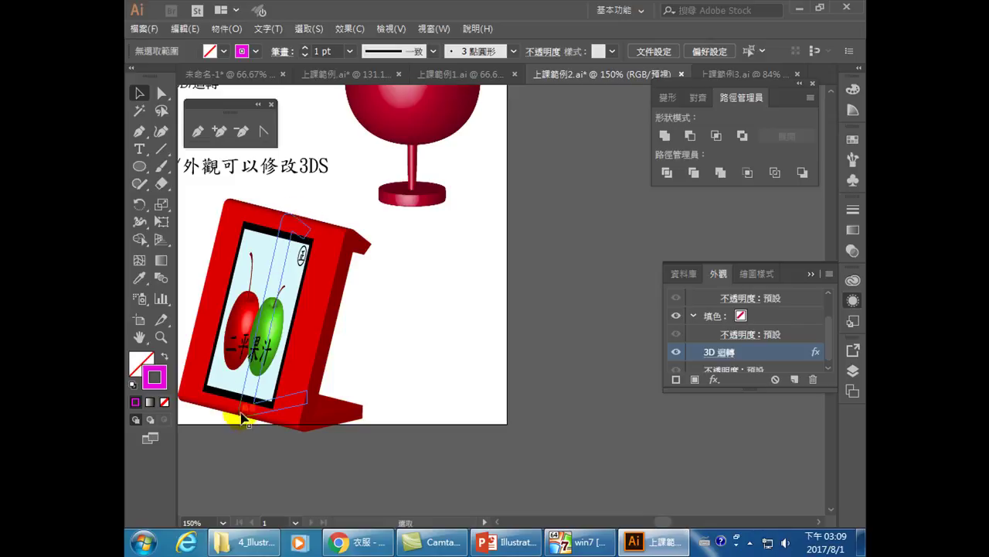
{"action": "left_click", "coordinate": [196, 131]}
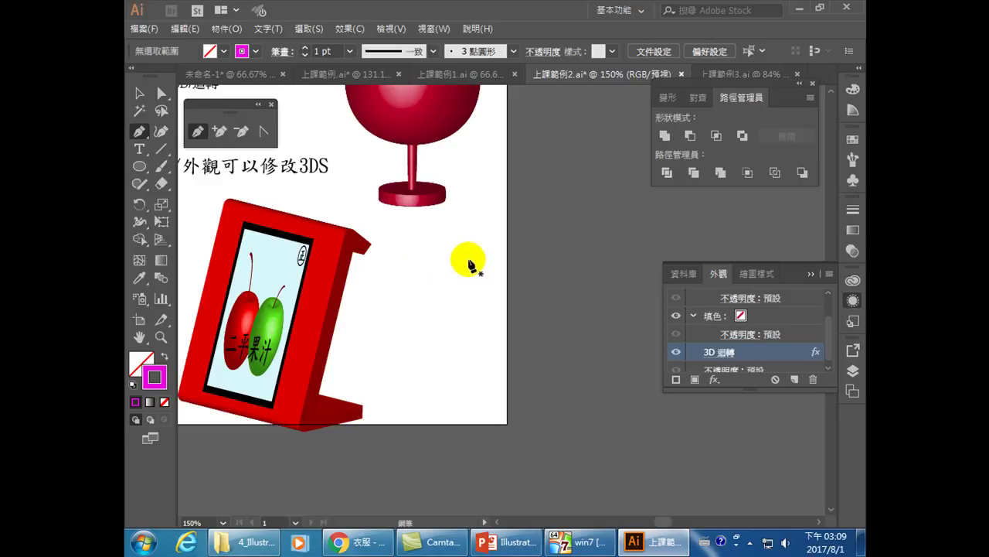
Draw an open magenta path beside the red stand: a long diagonal side and short bottom.
{"action": "mouse_move", "coordinate": [467, 259]}
{"action": "left_mouse_down"}
{"action": "mouse_move", "coordinate": [453, 257]}
{"action": "mouse_move", "coordinate": [453, 246]}
{"action": "left_mouse_up"}
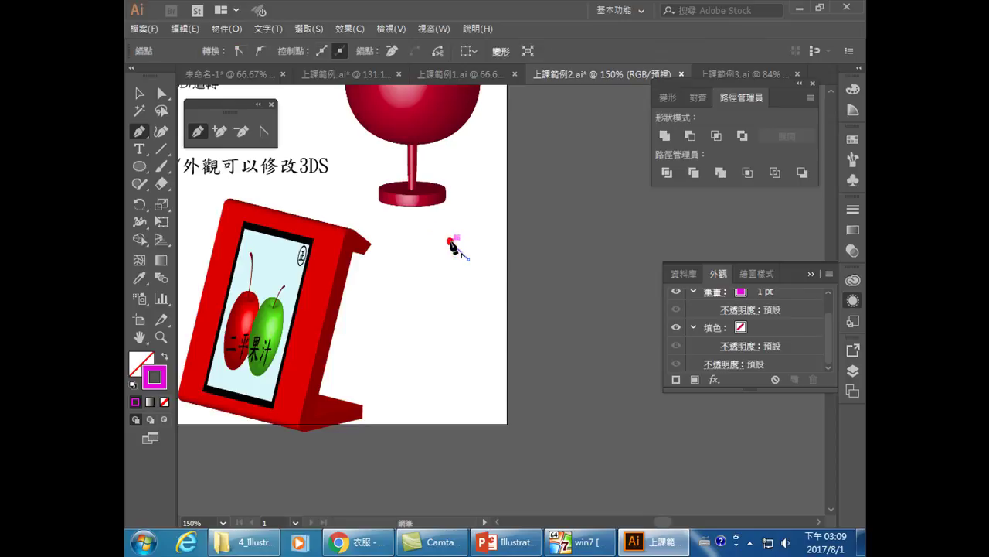
{"action": "left_click", "coordinate": [412, 403]}
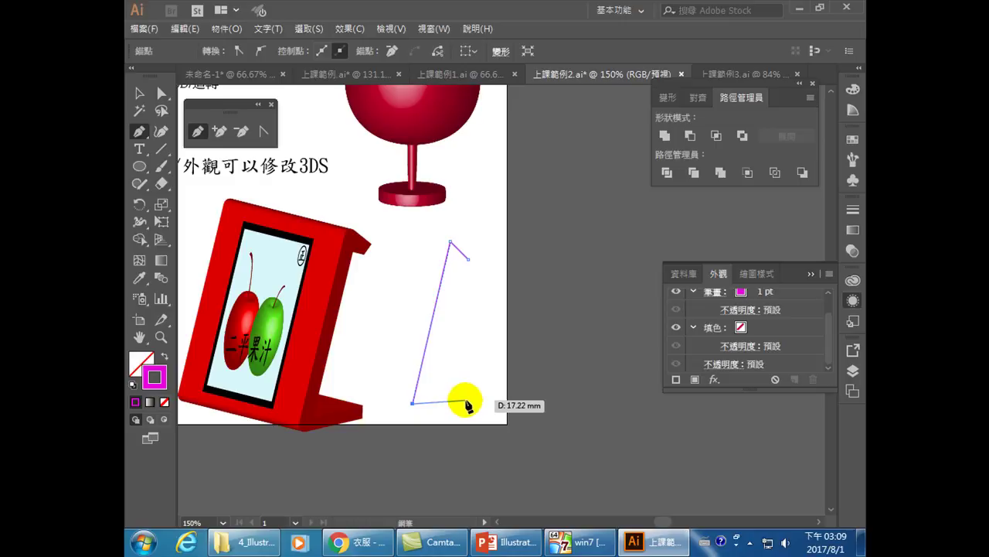
{"action": "left_click", "coordinate": [468, 399]}
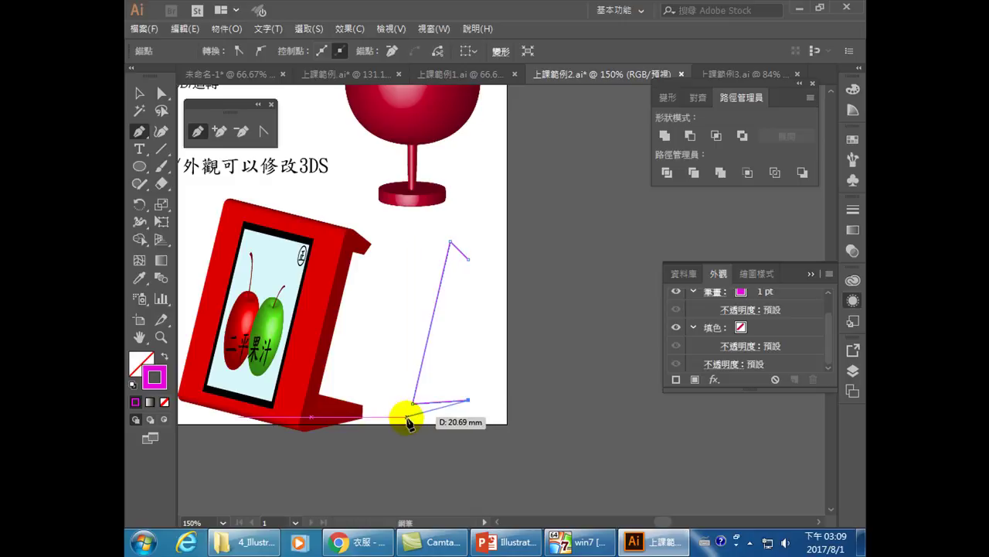
{"action": "key", "text": "Escape"}
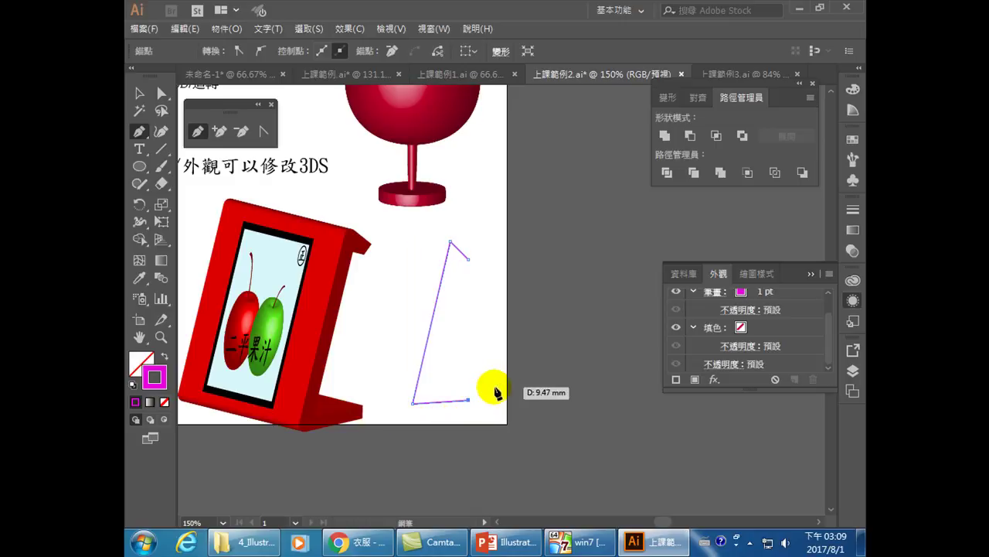
Nudge the path's bottom-right anchor down two steps with Direct Selection, then deselect.
{"action": "key", "text": "a"}
{"action": "left_click_drag", "start_coordinate": [461, 379], "coordinate": [506, 420]}
{"action": "key", "text": "Down"}
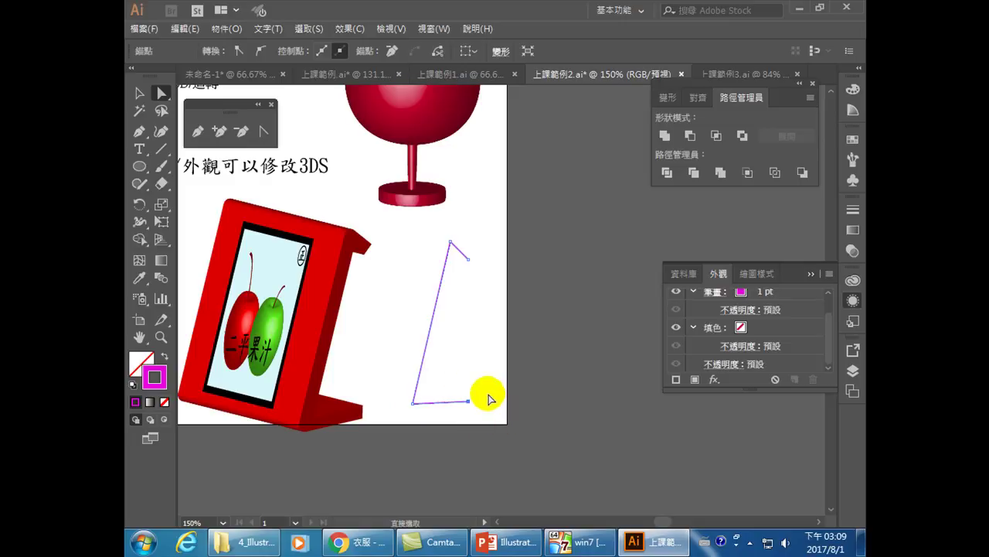
{"action": "key", "text": "Down"}
{"action": "key", "text": "Down"}
{"action": "left_click", "coordinate": [511, 350]}
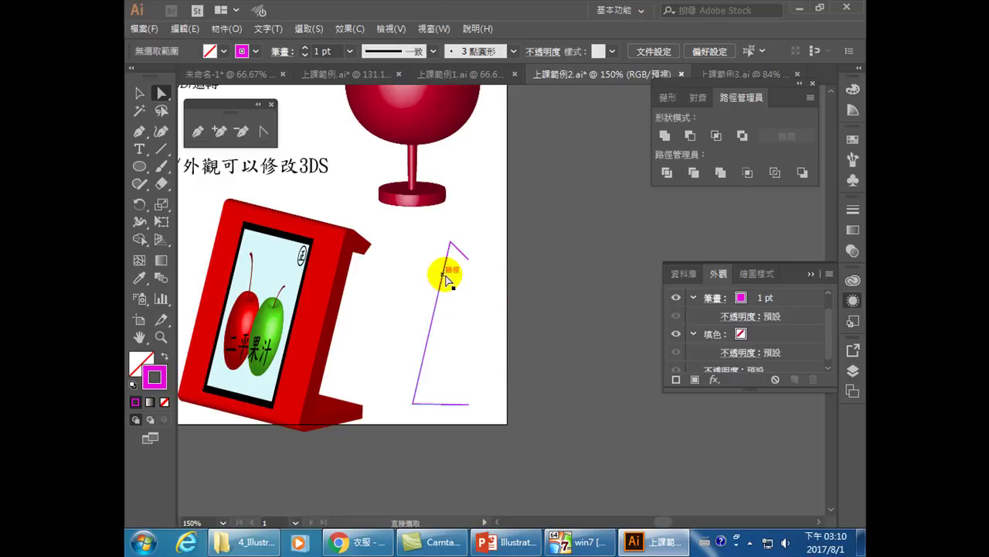
Select the magenta stand outline and set its stroke weight to 14 pt.
{"action": "left_click", "coordinate": [140, 93]}
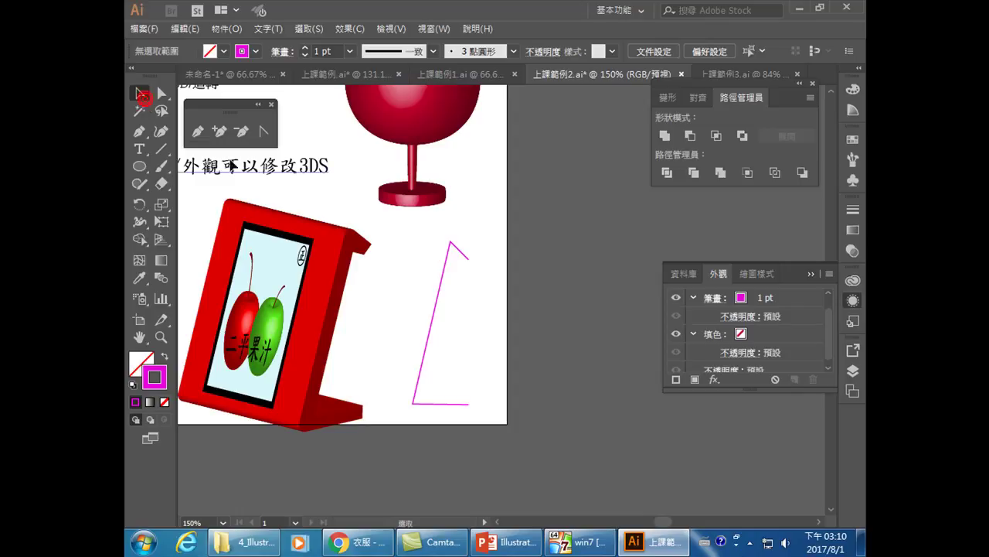
{"action": "left_click", "coordinate": [440, 281]}
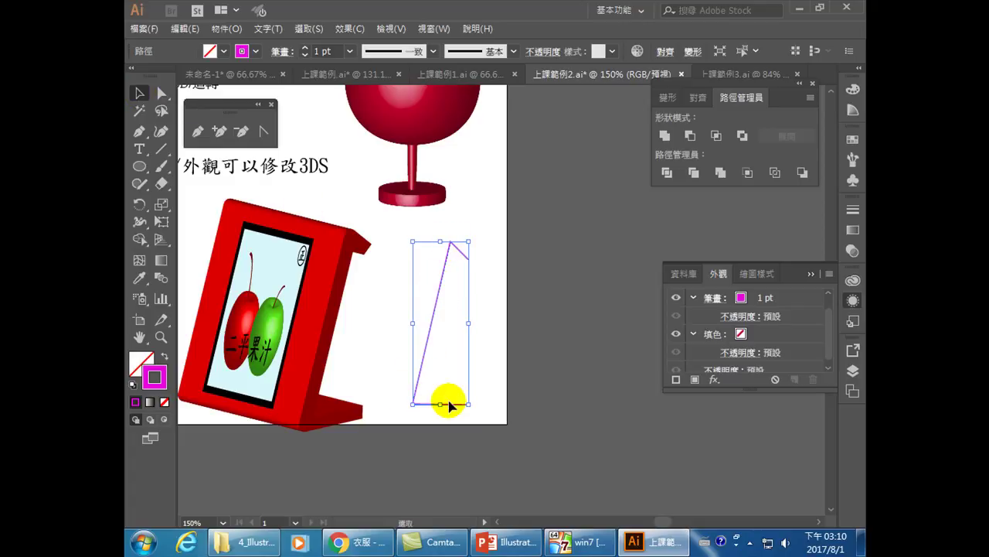
{"action": "left_click", "coordinate": [348, 52]}
{"action": "left_click", "coordinate": [363, 370]}
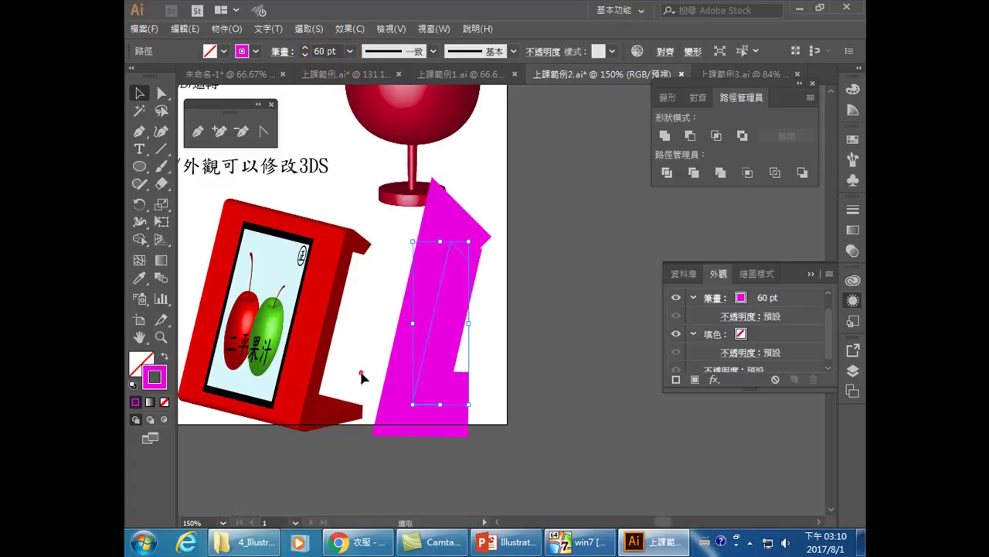
{"action": "left_click", "coordinate": [348, 54]}
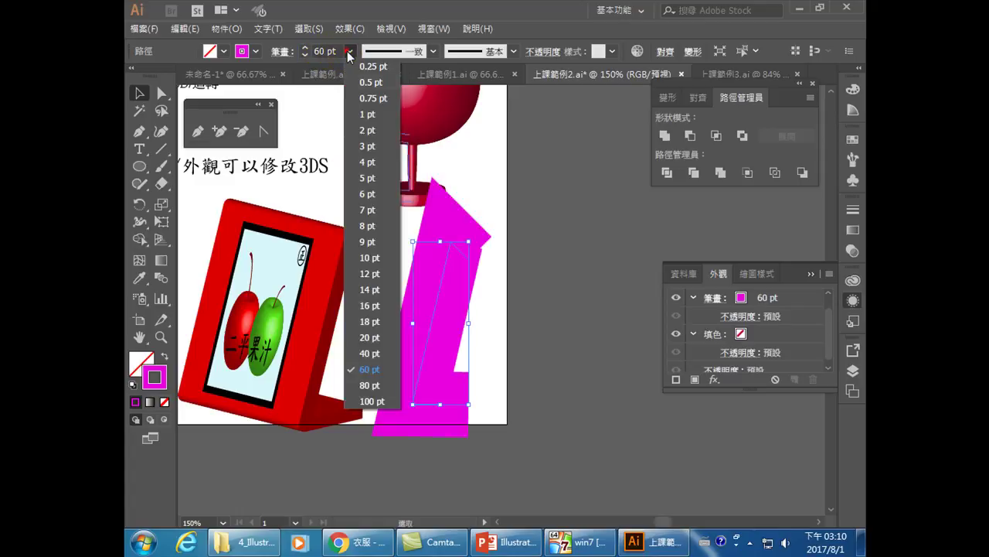
{"action": "left_click", "coordinate": [371, 338]}
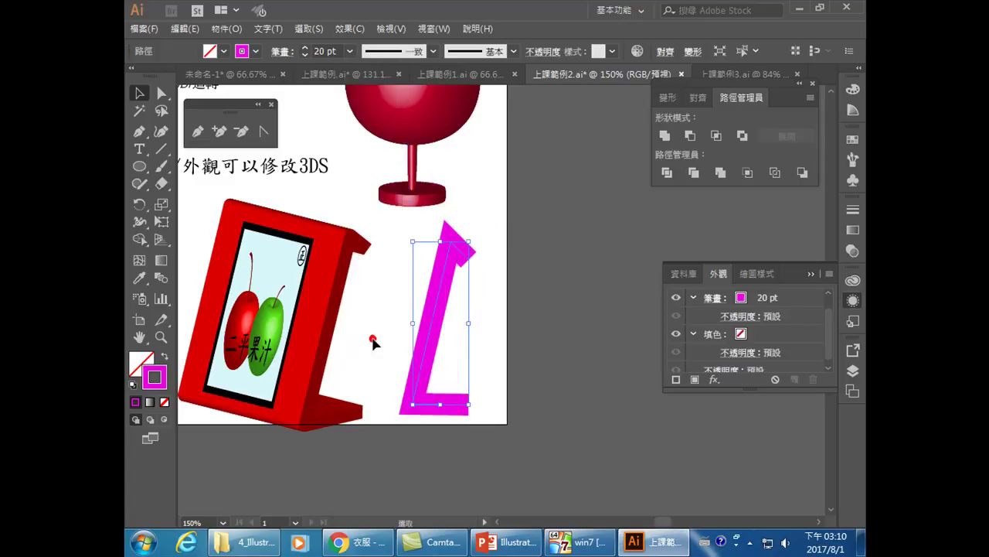
{"action": "left_click", "coordinate": [350, 52]}
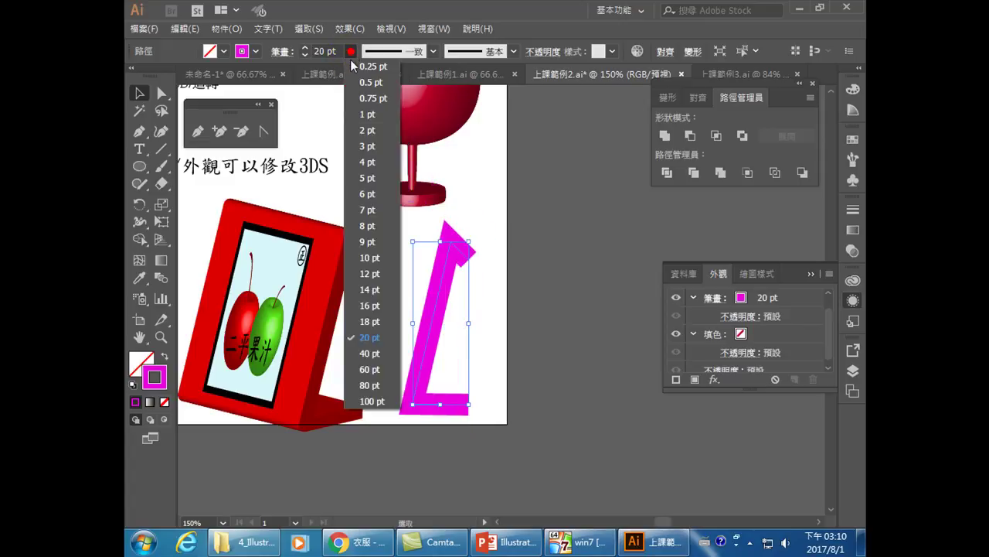
{"action": "left_click", "coordinate": [371, 290]}
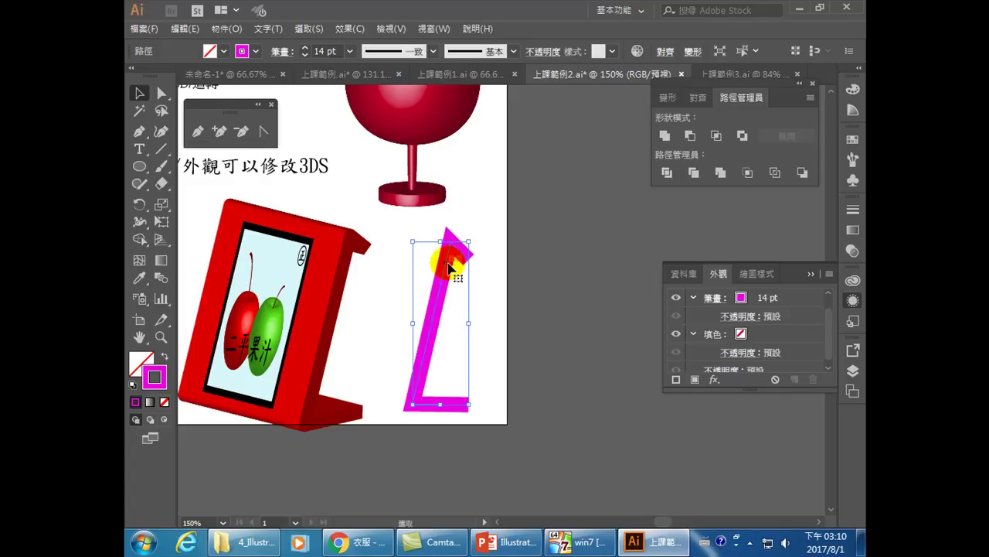
Give the stand outline's 14 pt stroke a Round Cap and Round Join.
{"action": "left_click", "coordinate": [813, 271]}
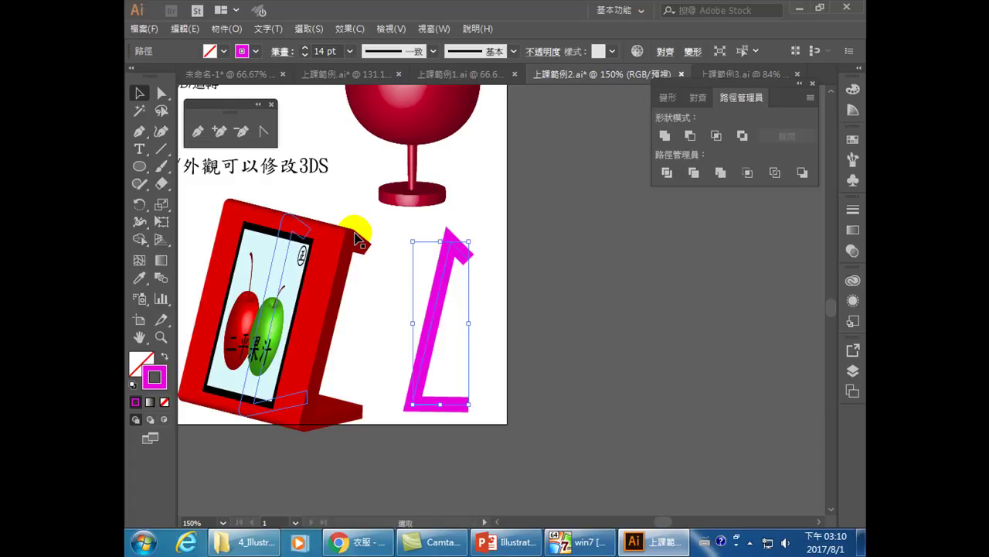
{"action": "left_click", "coordinate": [278, 51]}
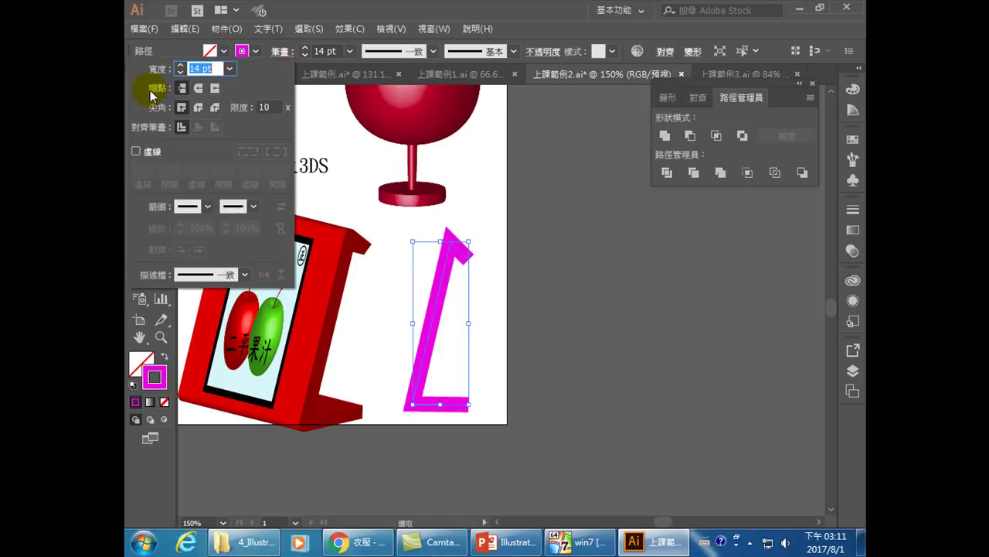
{"action": "left_click", "coordinate": [279, 52]}
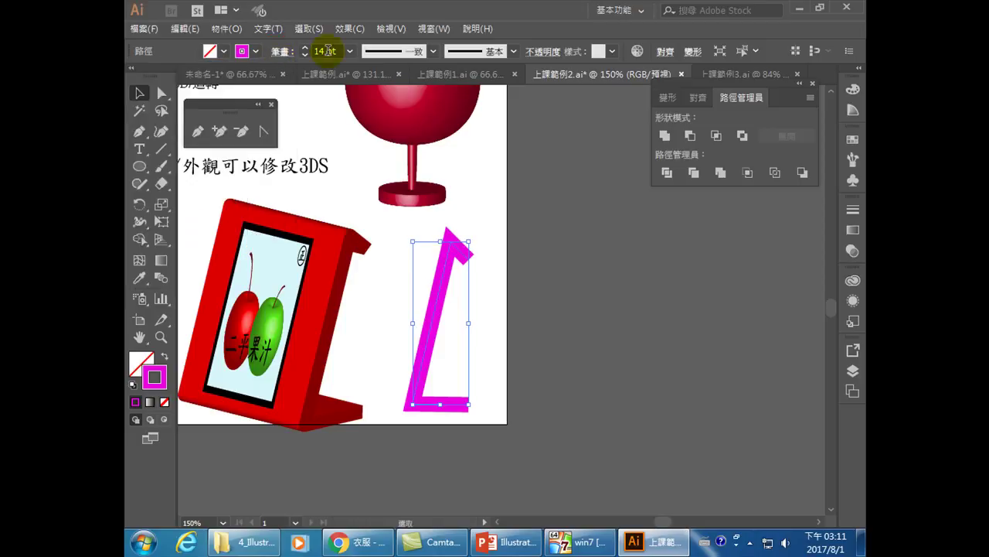
{"action": "left_click", "coordinate": [280, 54]}
{"action": "left_click", "coordinate": [198, 88]}
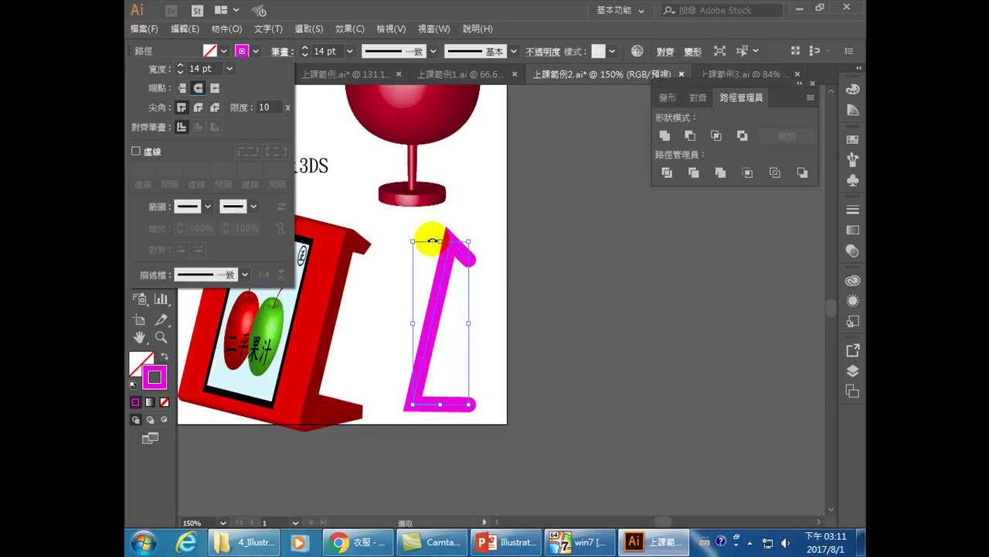
{"action": "left_click", "coordinate": [200, 106]}
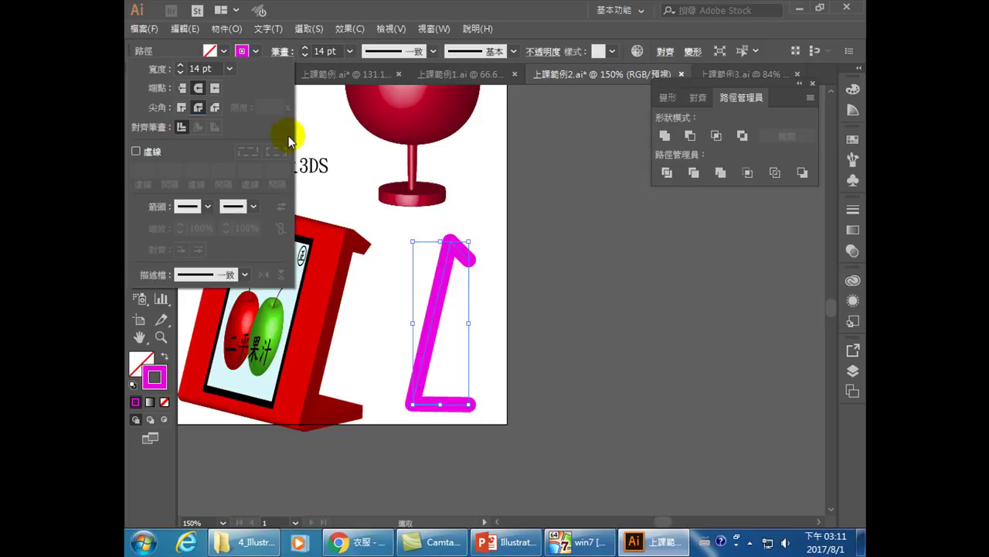
{"action": "left_click", "coordinate": [603, 237]}
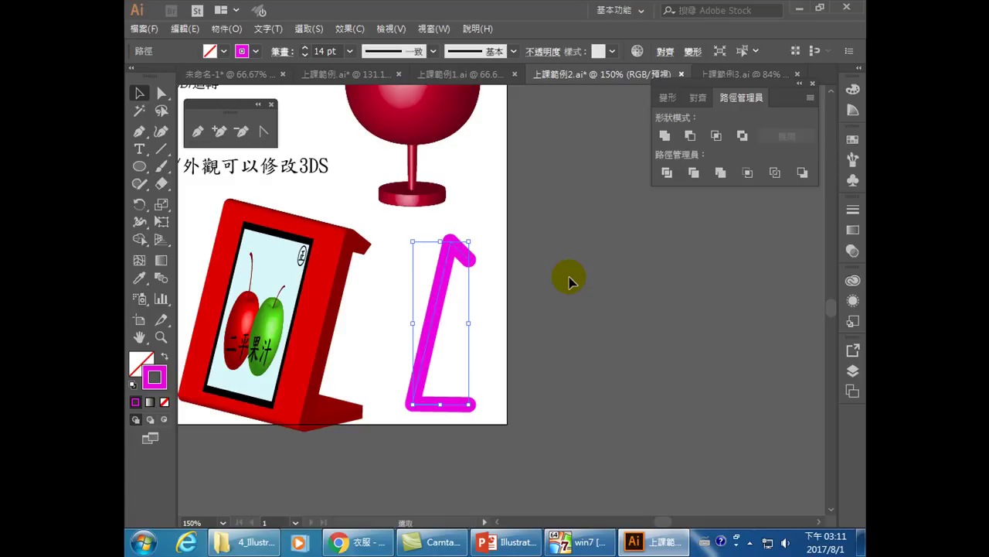
{"action": "left_click", "coordinate": [226, 29]}
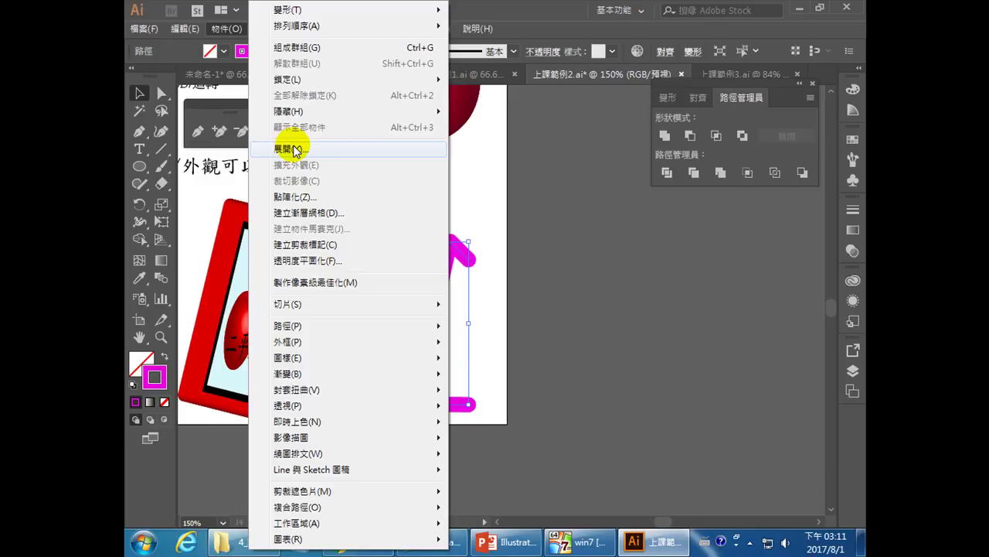
Expand the stroke, keeping Fill and Stroke checked, into a filled magenta shape.
{"action": "left_click", "coordinate": [296, 150]}
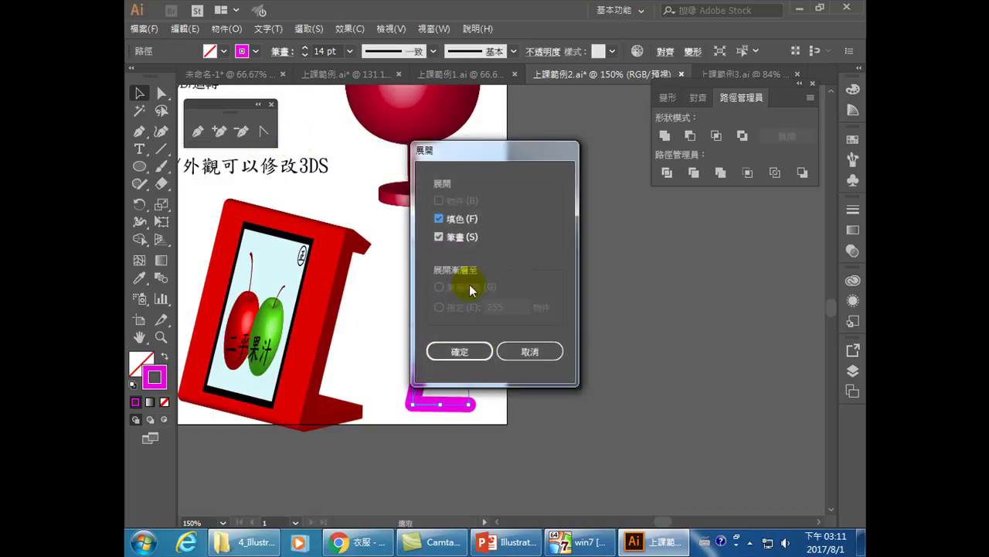
{"action": "left_click_drag", "start_coordinate": [524, 156], "coordinate": [638, 160]}
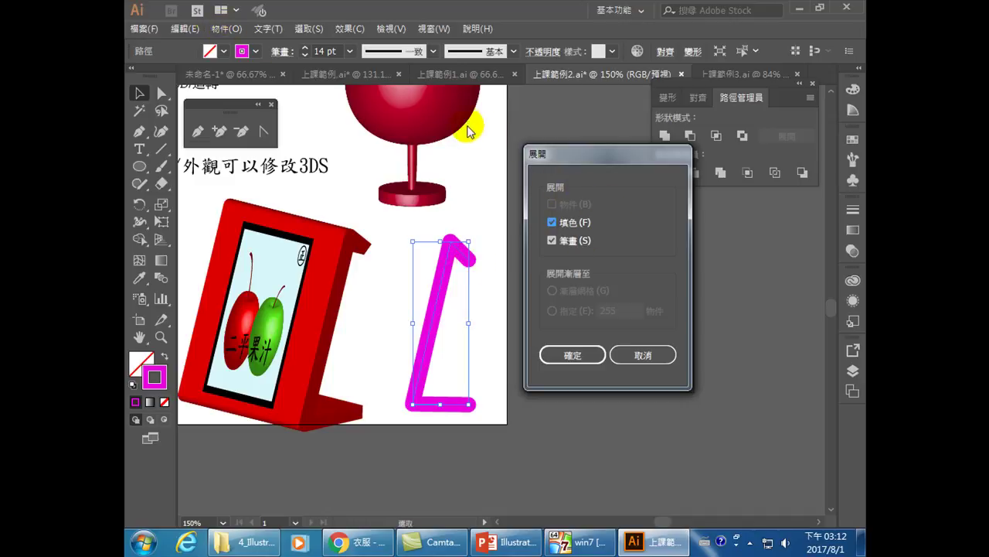
{"action": "left_click", "coordinate": [580, 359]}
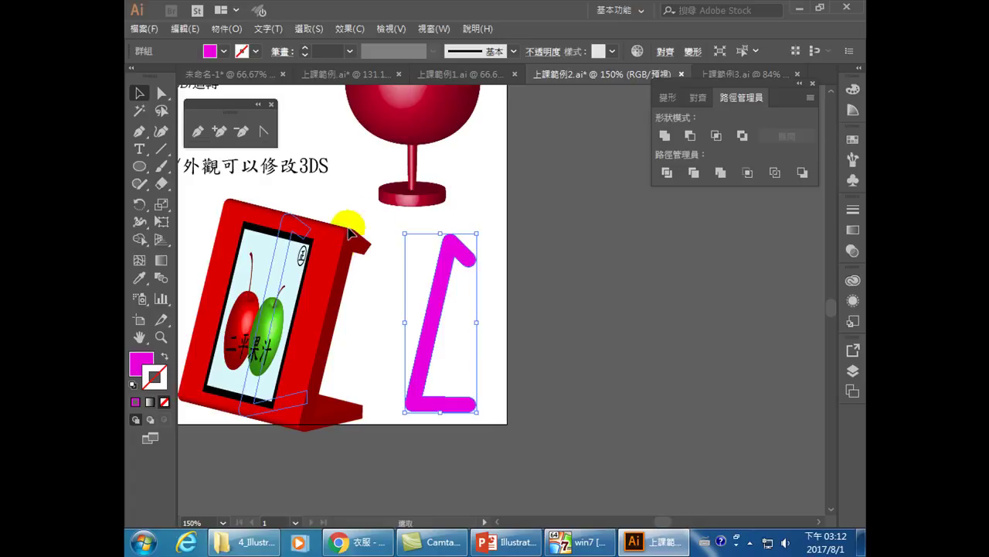
Apply a 3D Extrude & Bevel effect to the stand shape with Preview on.
{"action": "left_click", "coordinate": [348, 28]}
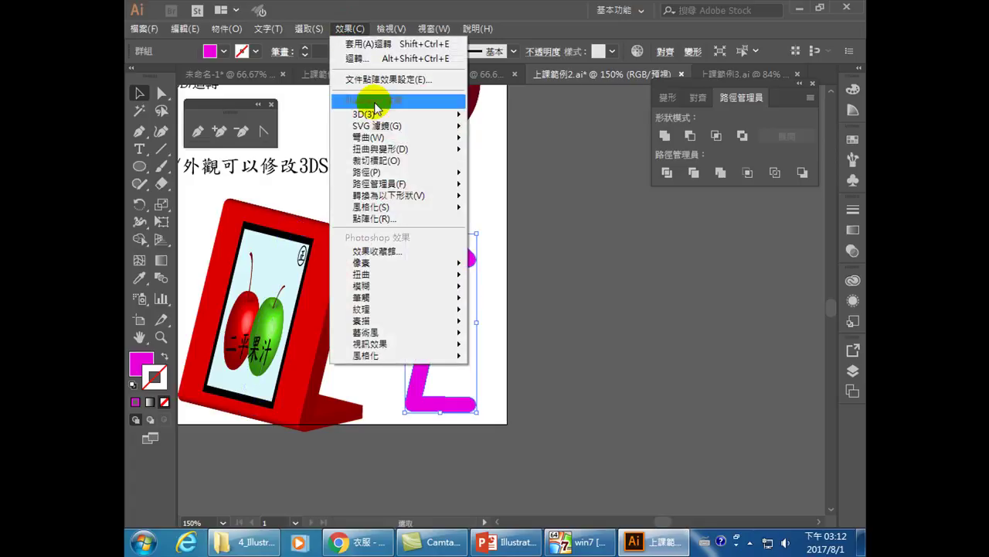
{"action": "mouse_move", "coordinate": [378, 115]}
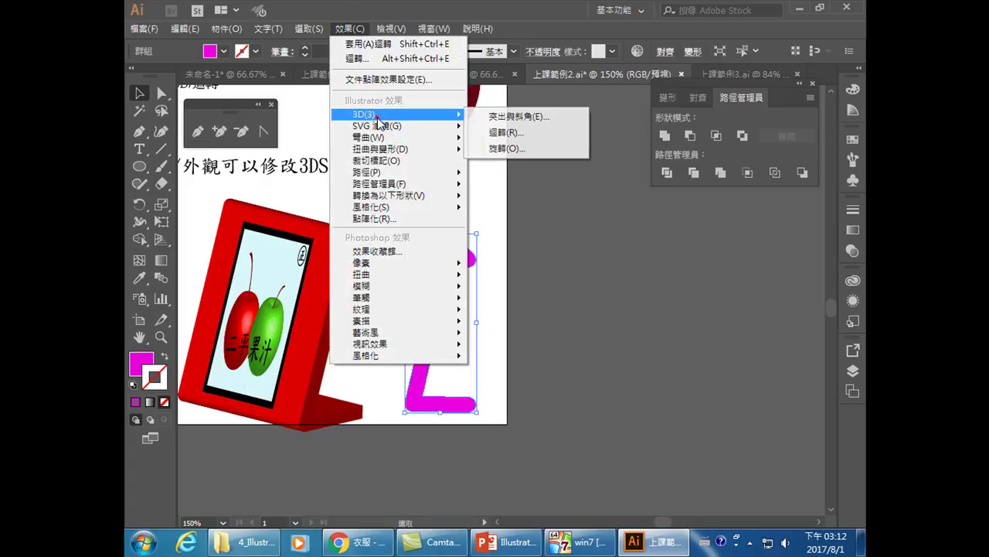
{"action": "left_click", "coordinate": [511, 117]}
{"action": "left_click_drag", "start_coordinate": [513, 126], "coordinate": [685, 135]}
{"action": "left_click", "coordinate": [522, 419]}
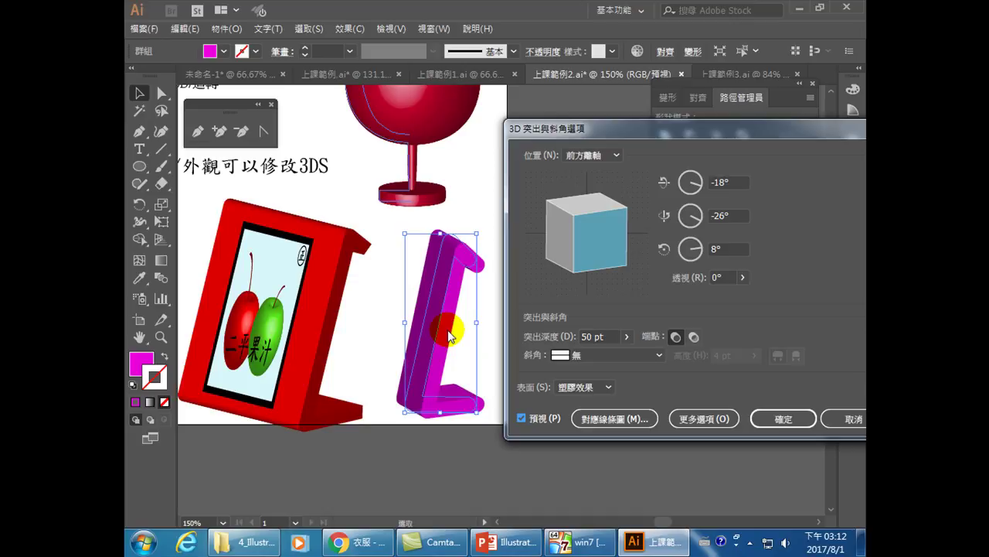
Set the extrude depth to 162 pt and tilt the rotation cube slightly.
{"action": "left_click", "coordinate": [627, 336]}
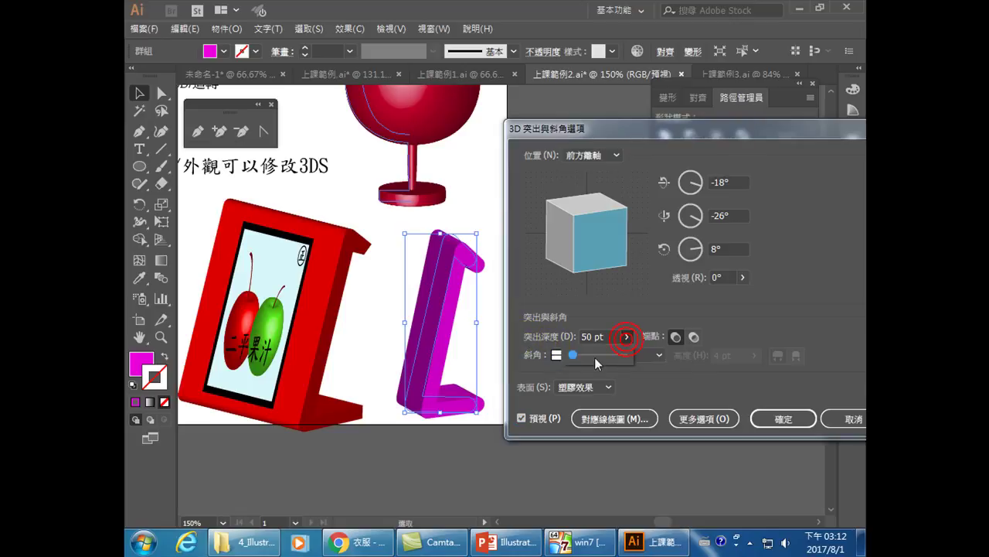
{"action": "left_click_drag", "start_coordinate": [574, 354], "coordinate": [575, 355]}
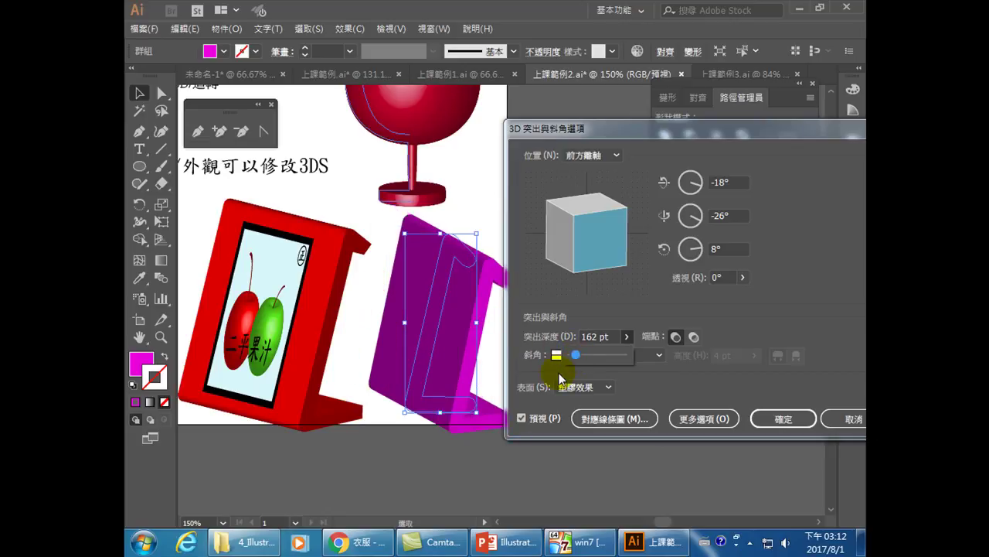
{"action": "left_click", "coordinate": [594, 249]}
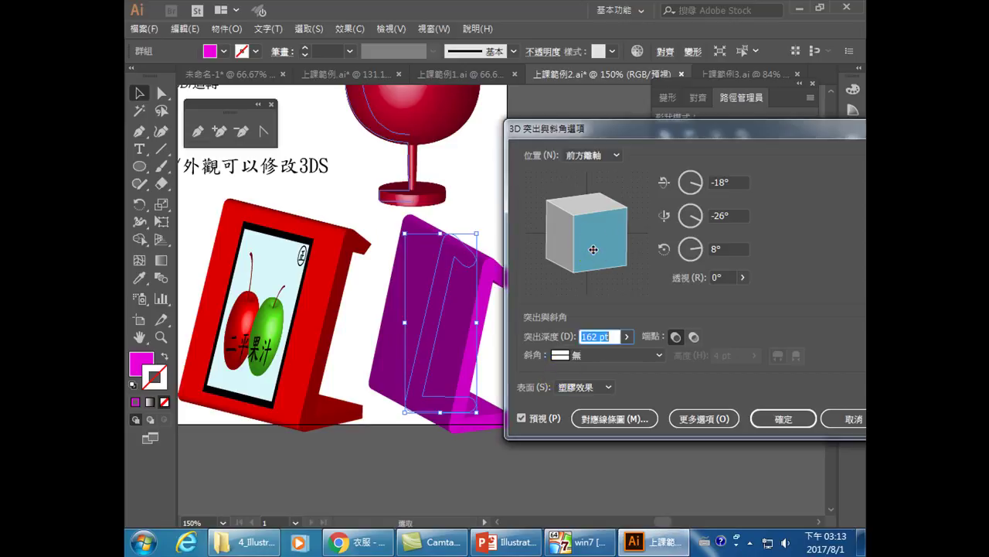
{"action": "mouse_move", "coordinate": [594, 249]}
{"action": "left_mouse_down"}
{"action": "mouse_move", "coordinate": [578, 248]}
{"action": "mouse_move", "coordinate": [601, 242]}
{"action": "left_mouse_up"}
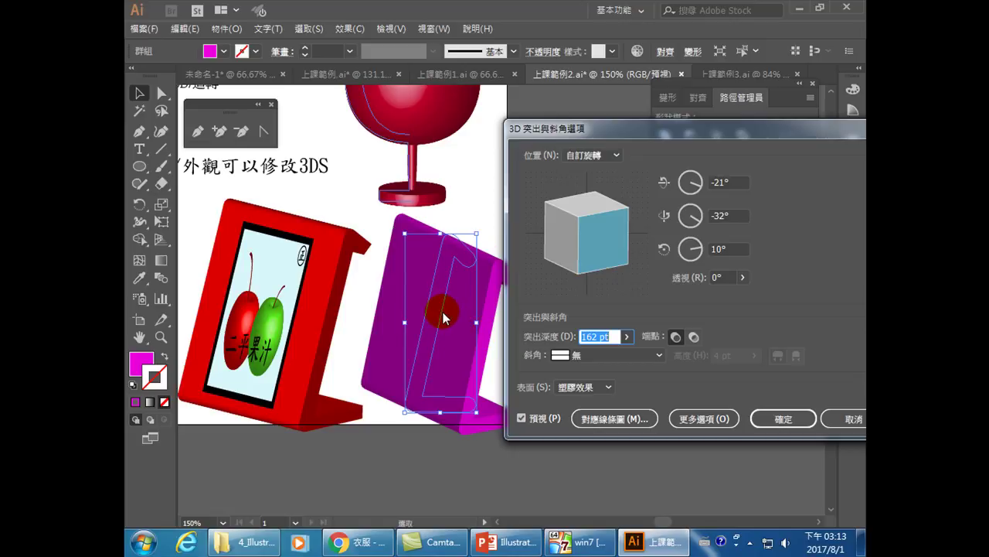
{"action": "left_click_drag", "start_coordinate": [655, 134], "coordinate": [609, 87]}
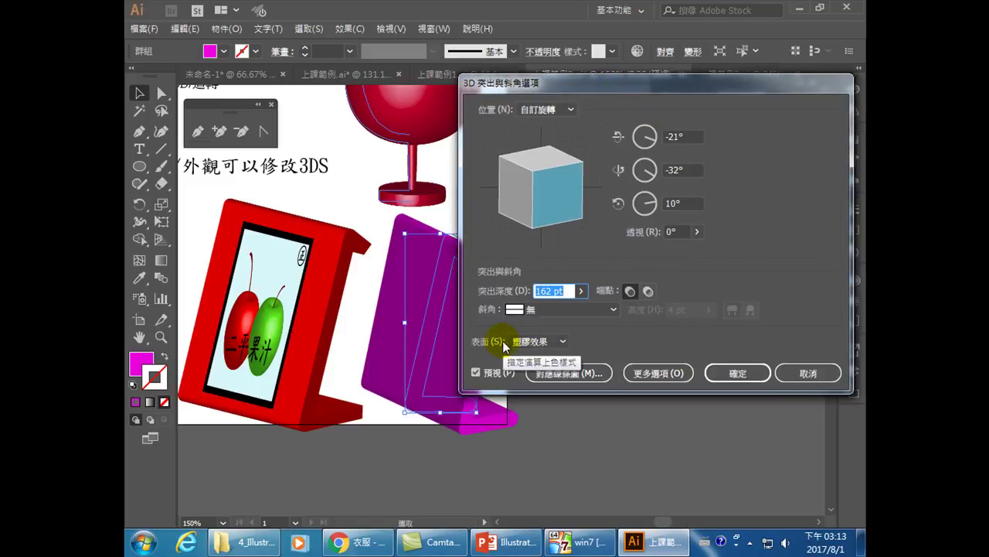
In More Options, drag the light up-left so the stand renders bright magenta.
{"action": "left_click", "coordinate": [660, 374]}
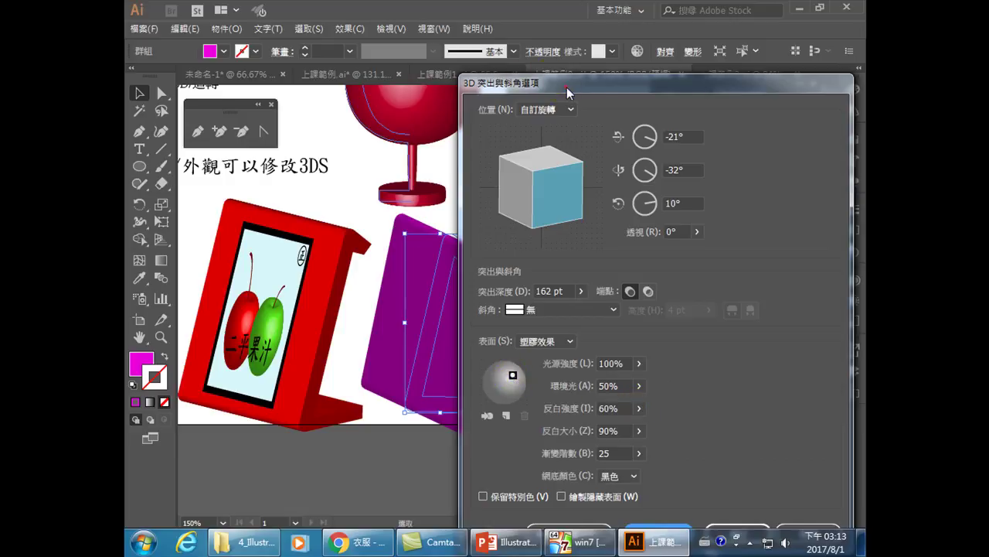
{"action": "left_click_drag", "start_coordinate": [567, 87], "coordinate": [662, 101]}
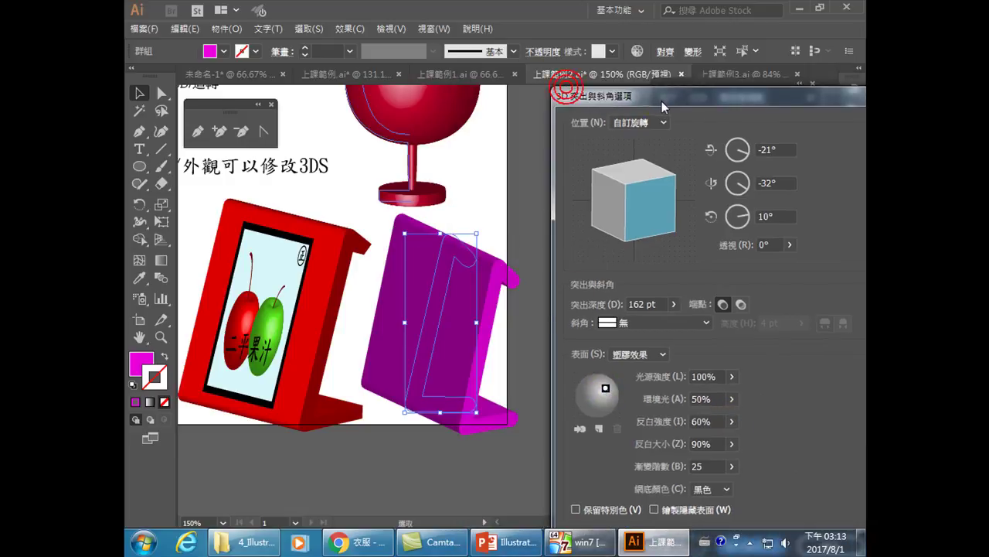
{"action": "left_click", "coordinate": [412, 328]}
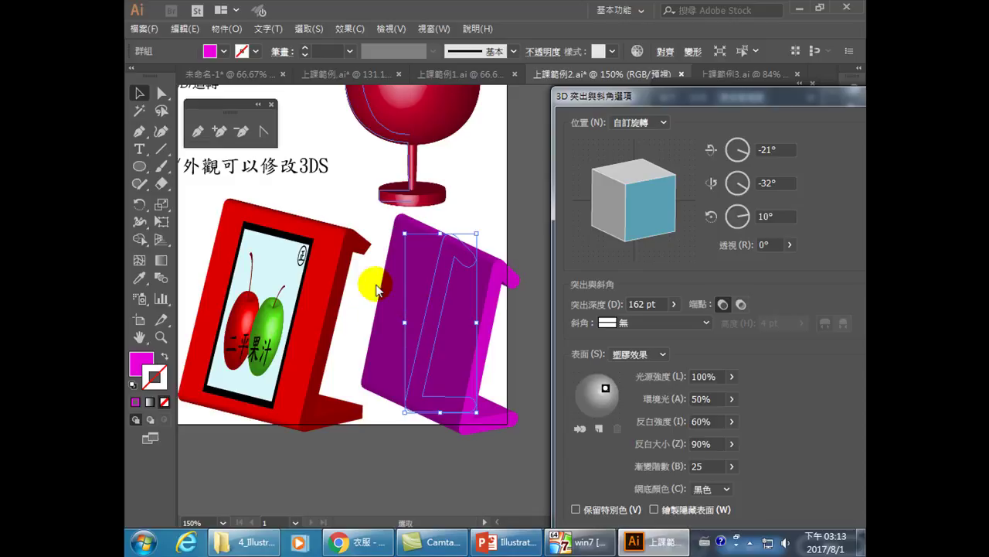
{"action": "left_click", "coordinate": [606, 390]}
{"action": "left_click_drag", "start_coordinate": [605, 391], "coordinate": [589, 384]}
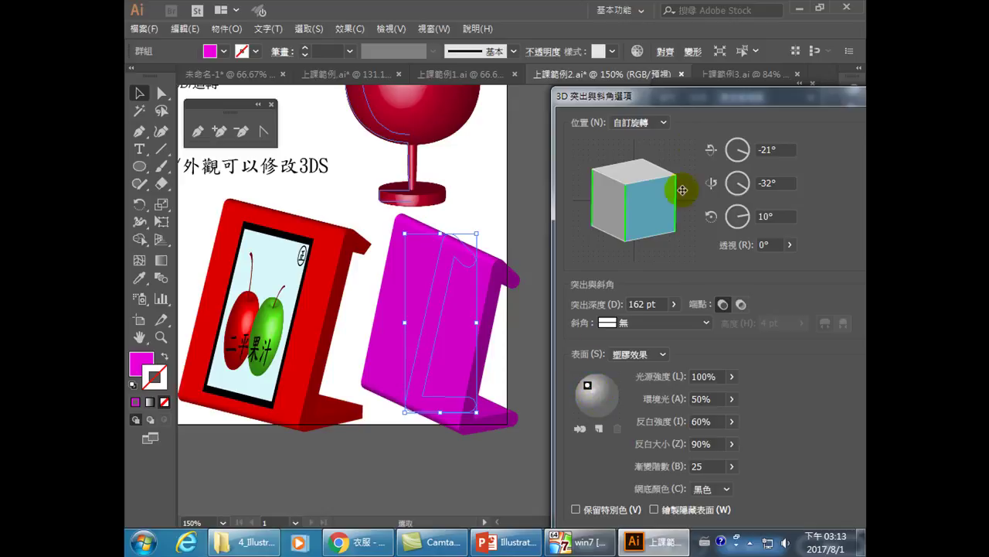
{"action": "left_click_drag", "start_coordinate": [686, 98], "coordinate": [729, 83]}
Confirm the 3D extrusion with OK and deselect to view the solid stand.
{"action": "left_click", "coordinate": [466, 289]}
{"action": "left_click", "coordinate": [418, 270]}
{"action": "left_click", "coordinate": [438, 355]}
{"action": "left_click", "coordinate": [458, 274]}
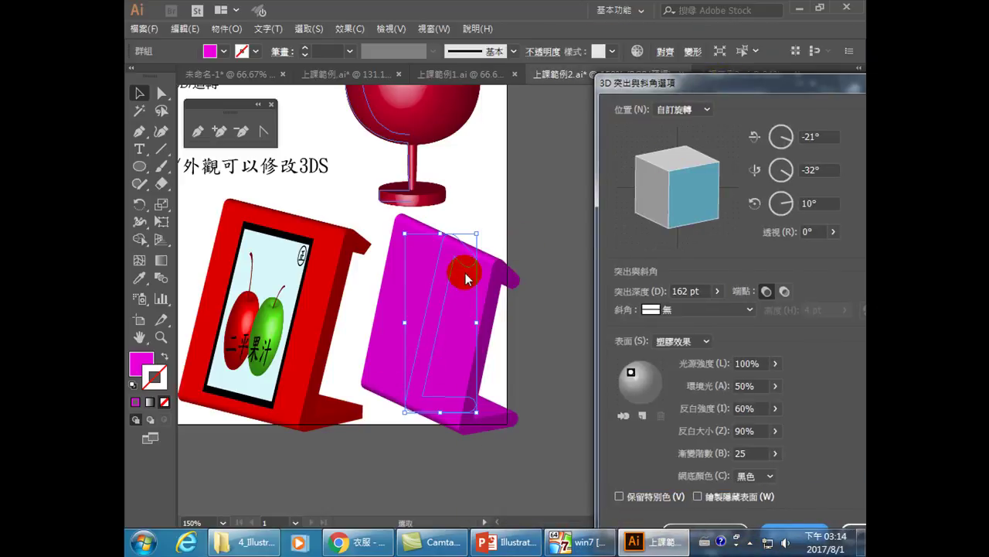
{"action": "left_click_drag", "start_coordinate": [704, 90], "coordinate": [547, 43]}
{"action": "left_click", "coordinate": [720, 491]}
{"action": "left_click", "coordinate": [588, 342]}
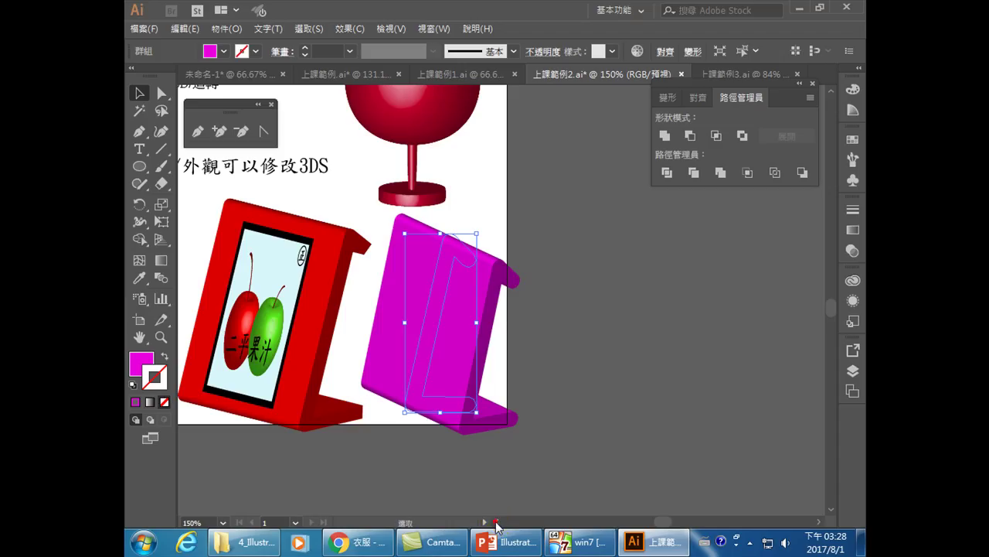
Bring the 二平果汁 poster into view and marquee-select all of its artwork.
{"action": "scroll", "coordinate": [496, 525], "scroll_direction": "left", "scroll_amount": 5}
{"action": "scroll", "coordinate": [496, 526], "scroll_direction": "left", "scroll_amount": 10}
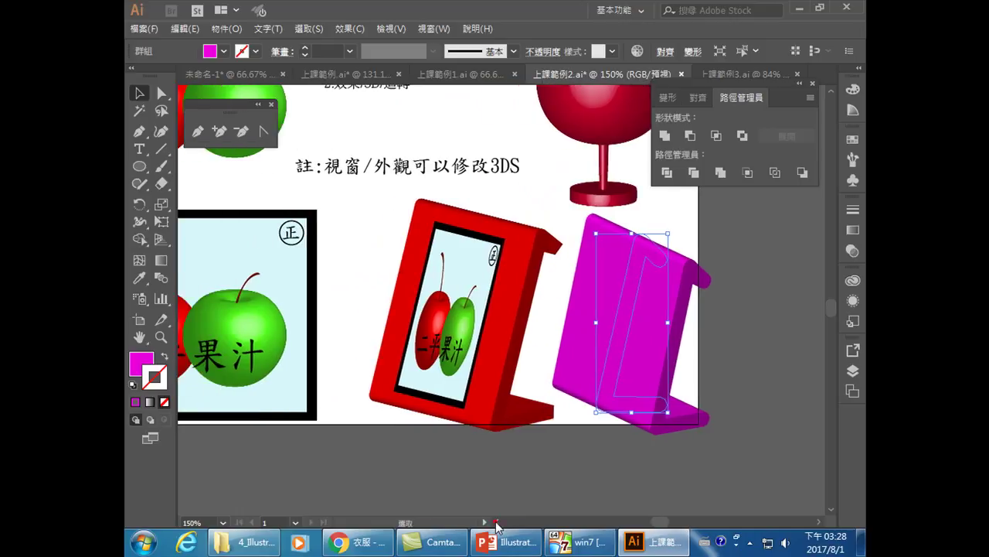
{"action": "scroll", "coordinate": [496, 525], "scroll_direction": "left", "scroll_amount": 3}
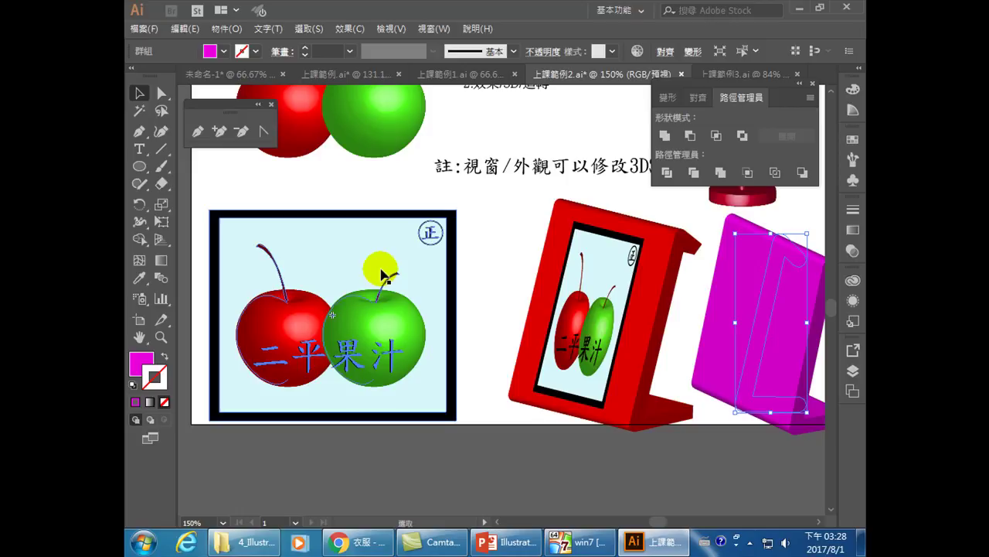
{"action": "left_click", "coordinate": [201, 193]}
{"action": "left_click_drag", "start_coordinate": [197, 192], "coordinate": [473, 450]}
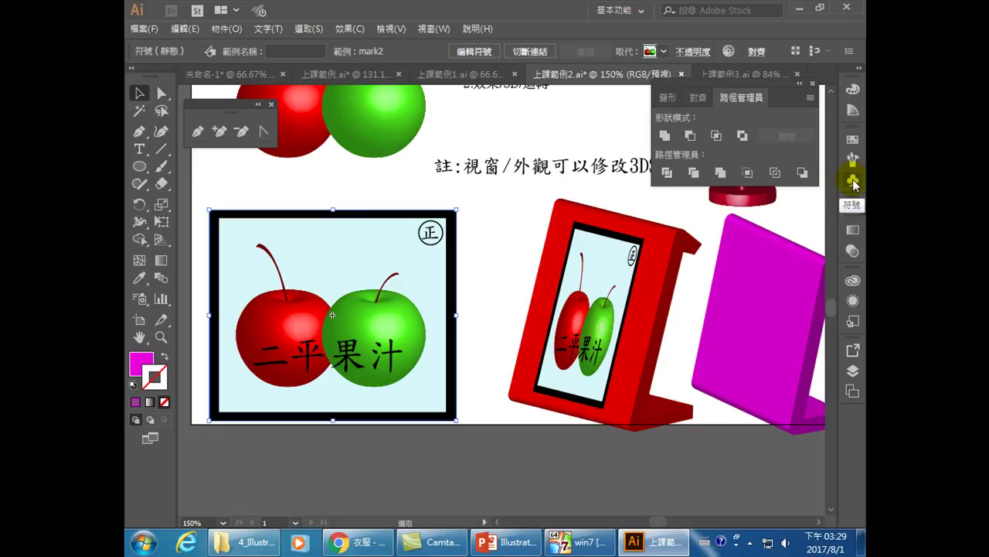
Drag the poster artwork into the Symbols panel to start a new symbol.
{"action": "left_click", "coordinate": [853, 183]}
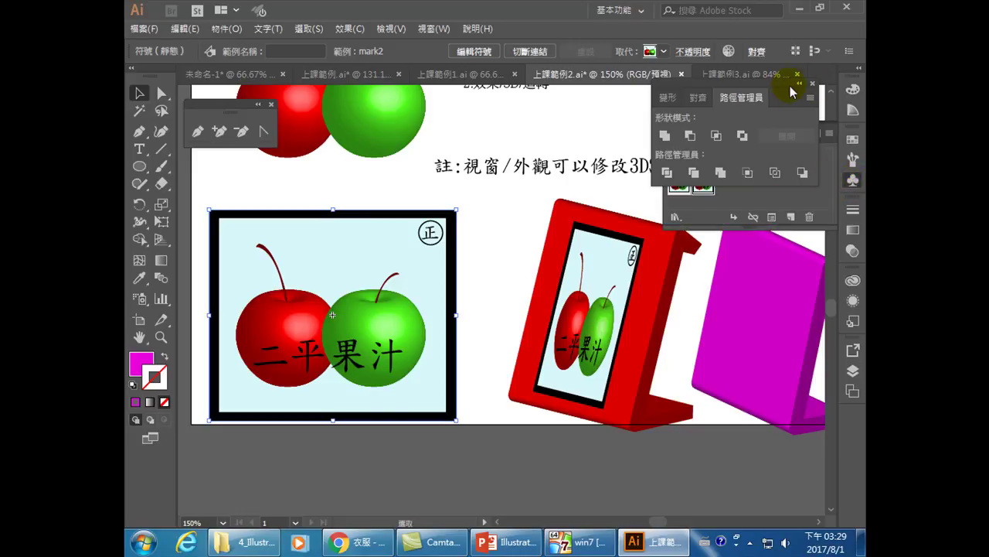
{"action": "left_click_drag", "start_coordinate": [681, 84], "coordinate": [692, 254]}
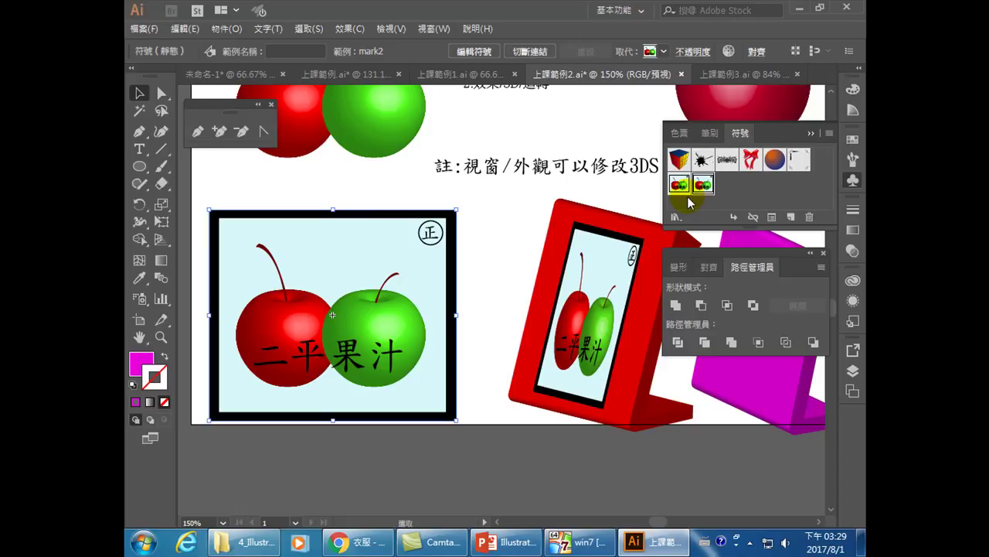
{"action": "left_click_drag", "start_coordinate": [354, 232], "coordinate": [747, 193]}
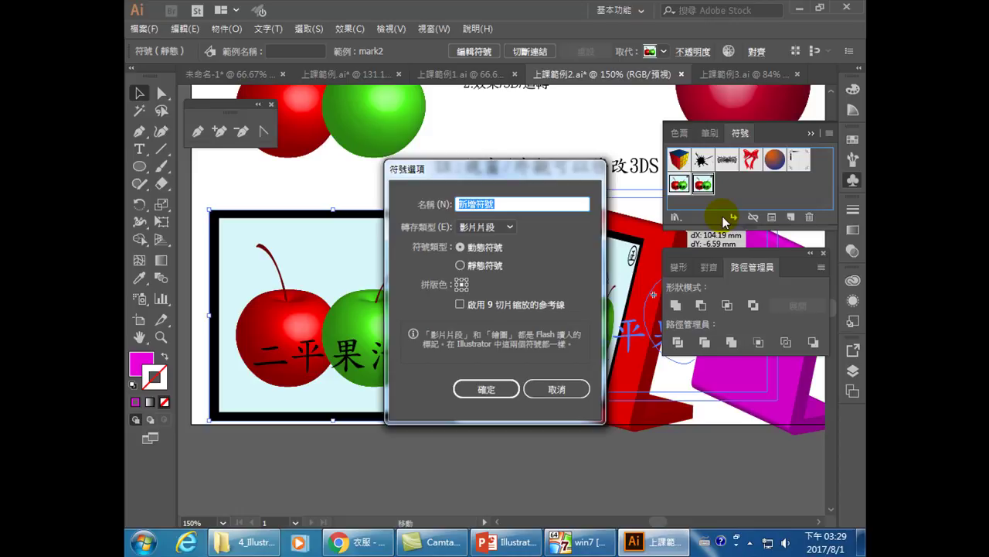
Name the new symbol 海報1 with export type 繪圖 and confirm Symbol Options.
{"action": "type", "text": "e"}
{"action": "key", "text": "BackSpace"}
{"action": "key", "text": "ctrl+shift"}
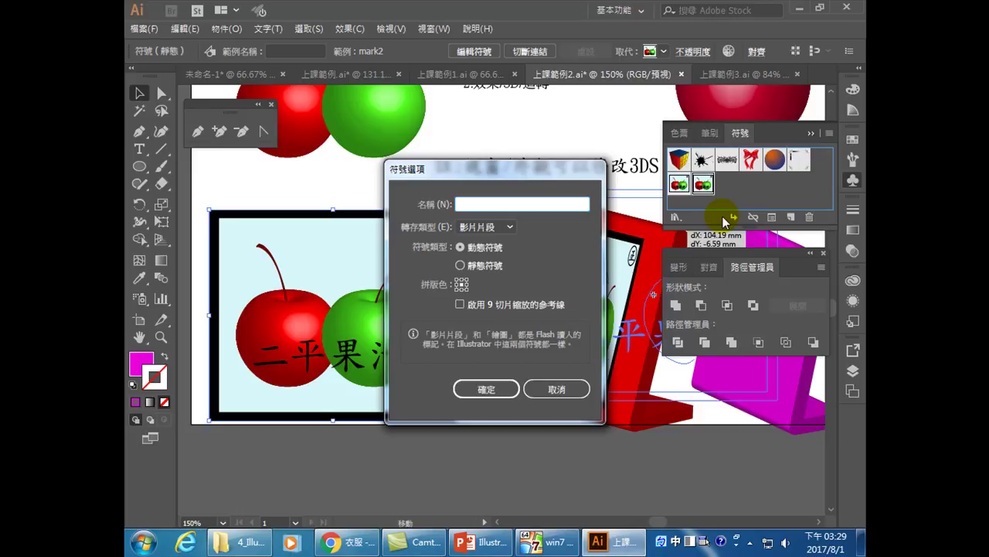
{"action": "type", "text": "海報1"}
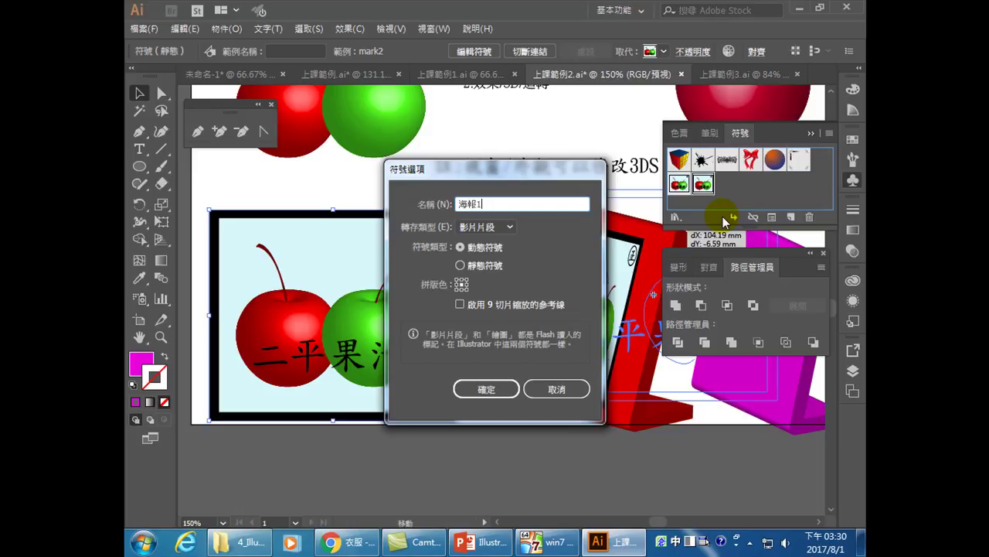
{"action": "left_click", "coordinate": [475, 232]}
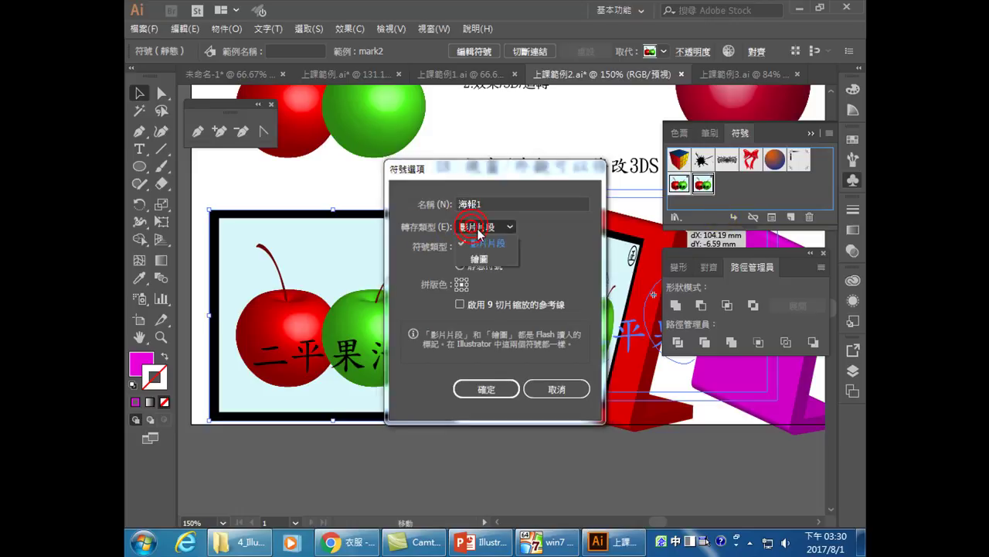
{"action": "left_click", "coordinate": [481, 259]}
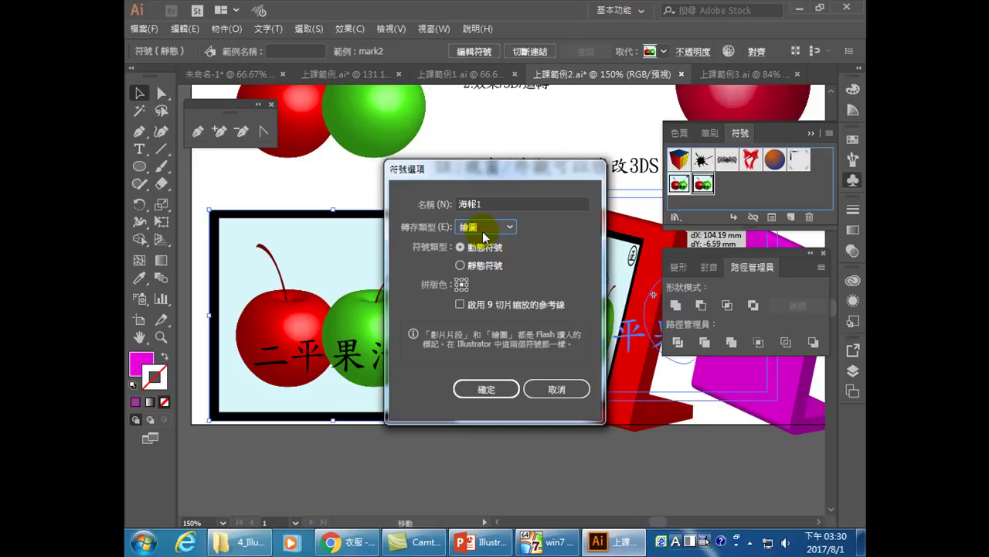
{"action": "left_click", "coordinate": [484, 229]}
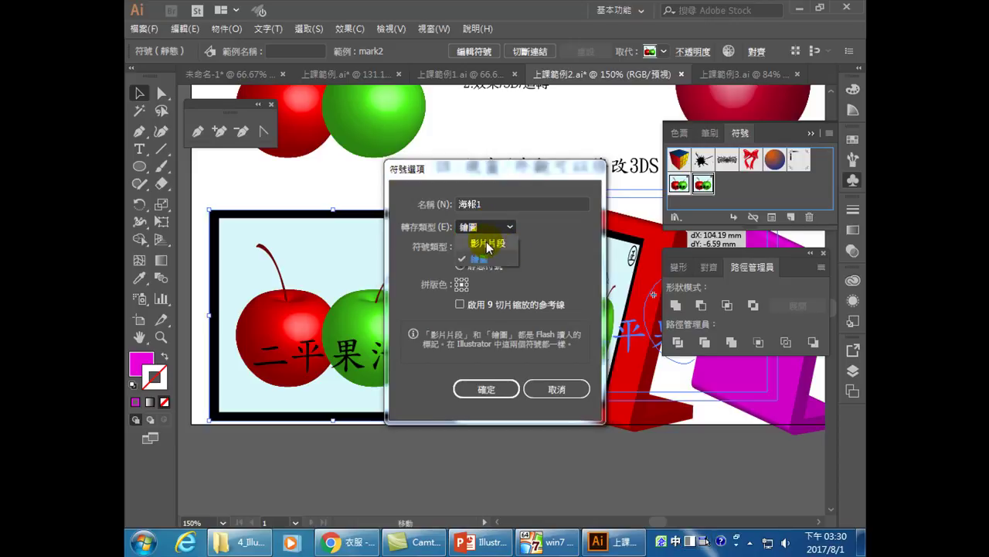
{"action": "left_click", "coordinate": [498, 226]}
{"action": "left_click", "coordinate": [470, 227]}
{"action": "left_click", "coordinate": [477, 259]}
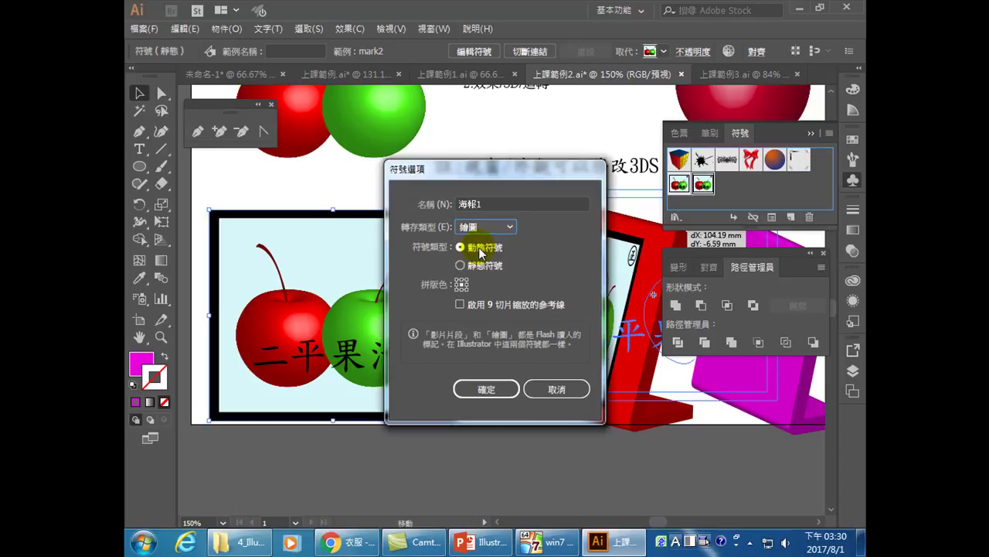
{"action": "left_click", "coordinate": [481, 389]}
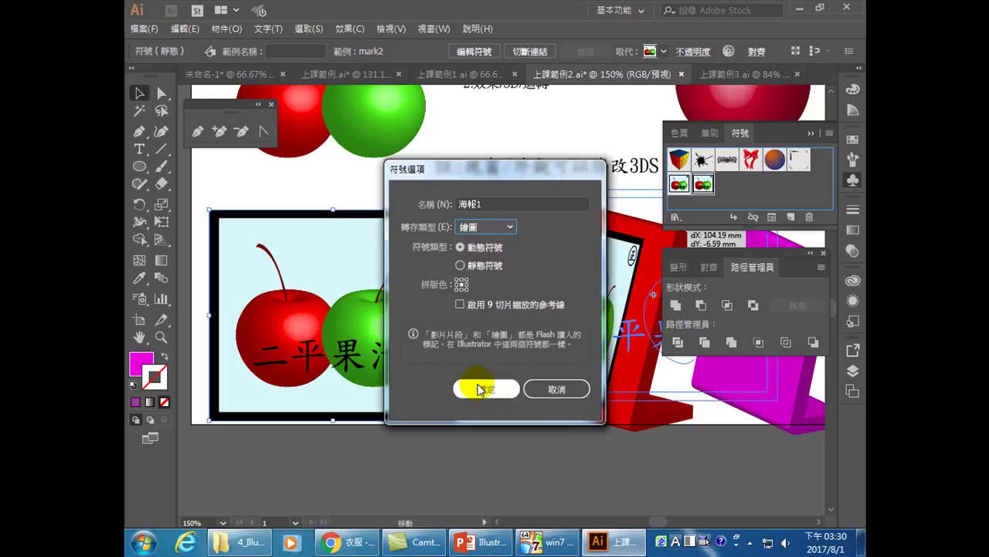
{"action": "left_click", "coordinate": [484, 388]}
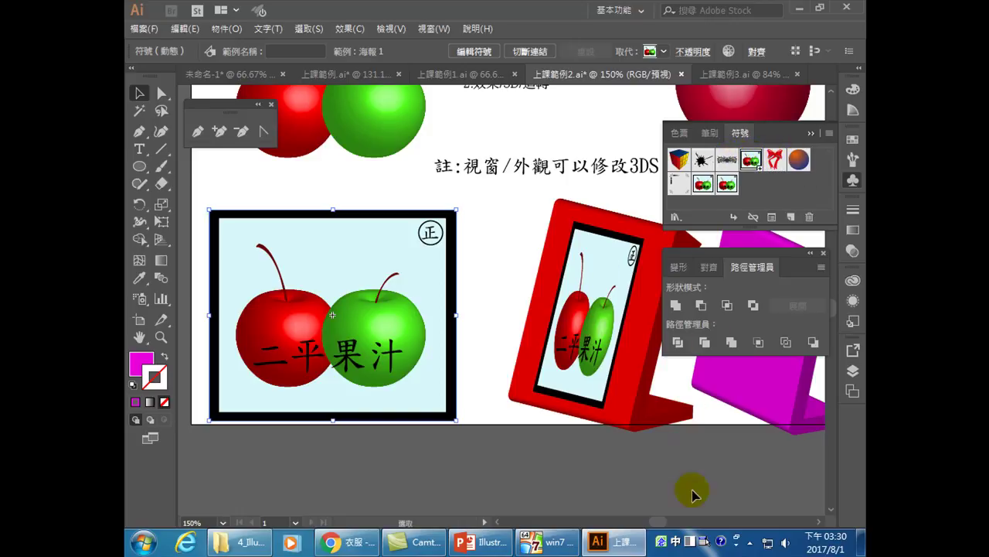
Scroll right to the blank magenta 3D stand and select it.
{"action": "left_click", "coordinate": [818, 523]}
{"action": "scroll", "coordinate": [817, 523], "scroll_direction": "right", "scroll_amount": 5}
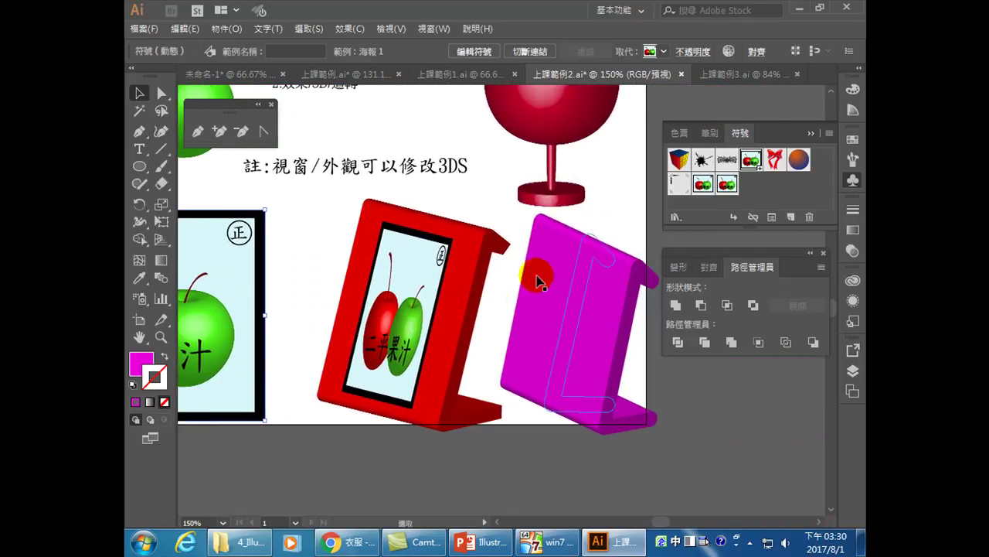
{"action": "left_click", "coordinate": [582, 313]}
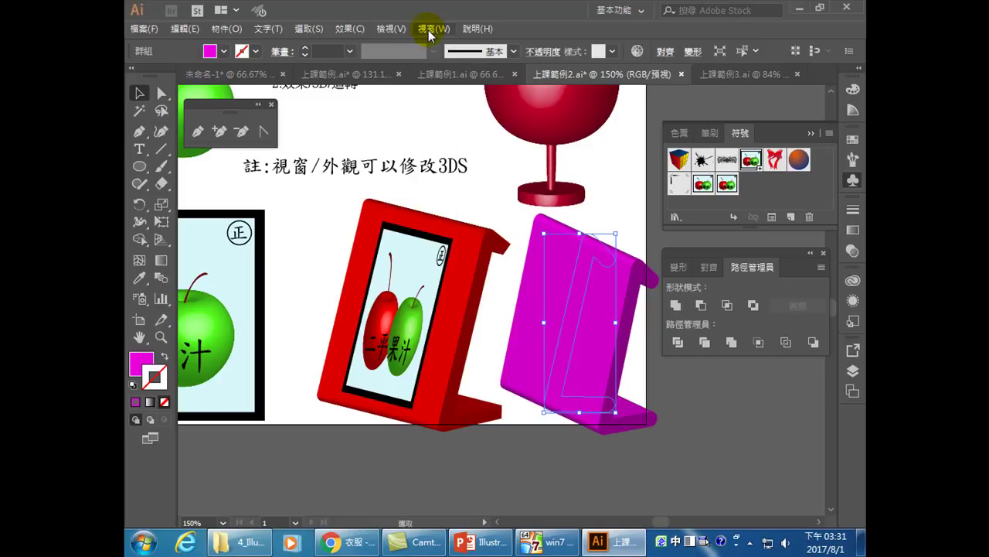
Show the magenta stand's attributes, including 3D 突出與斜角, in the Appearance panel.
{"action": "left_click", "coordinate": [431, 31]}
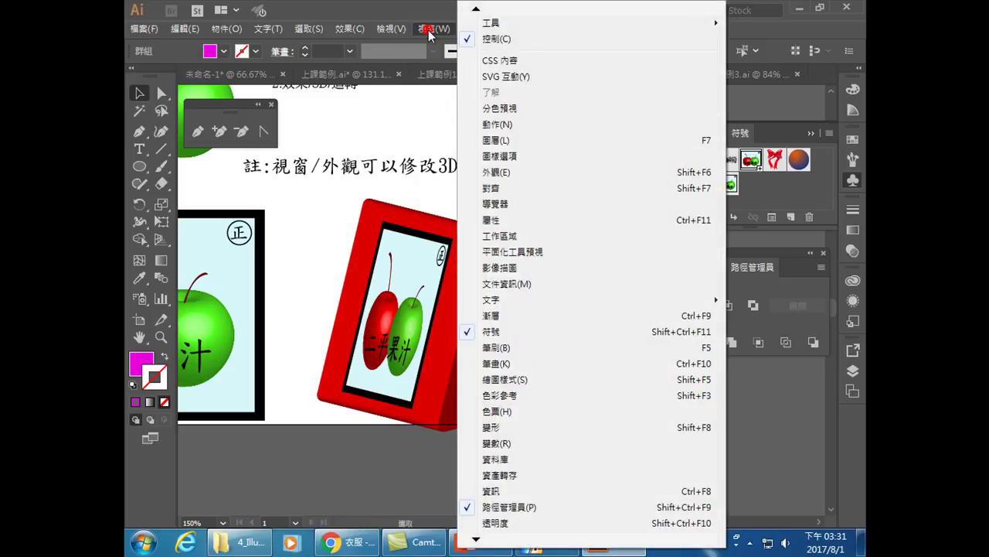
{"action": "left_click", "coordinate": [497, 173]}
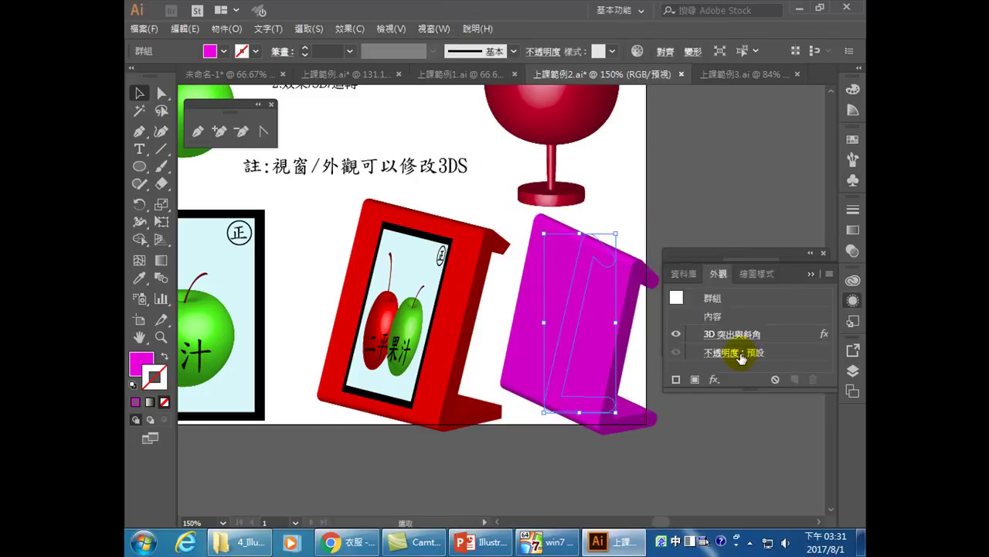
{"action": "left_click", "coordinate": [609, 272]}
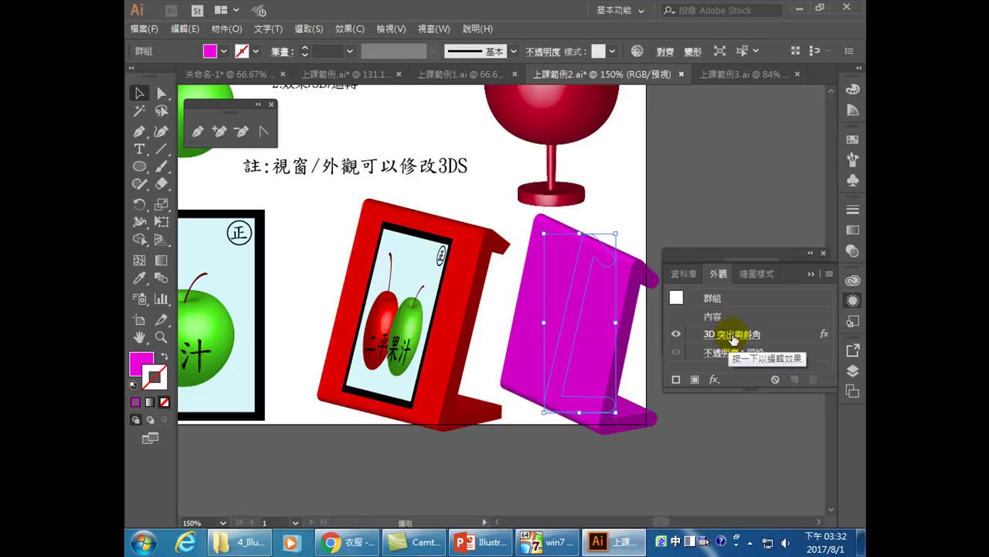
Reopen the stand's 3D Extrude & Bevel settings with Preview on, moved aside.
{"action": "left_click", "coordinate": [732, 338]}
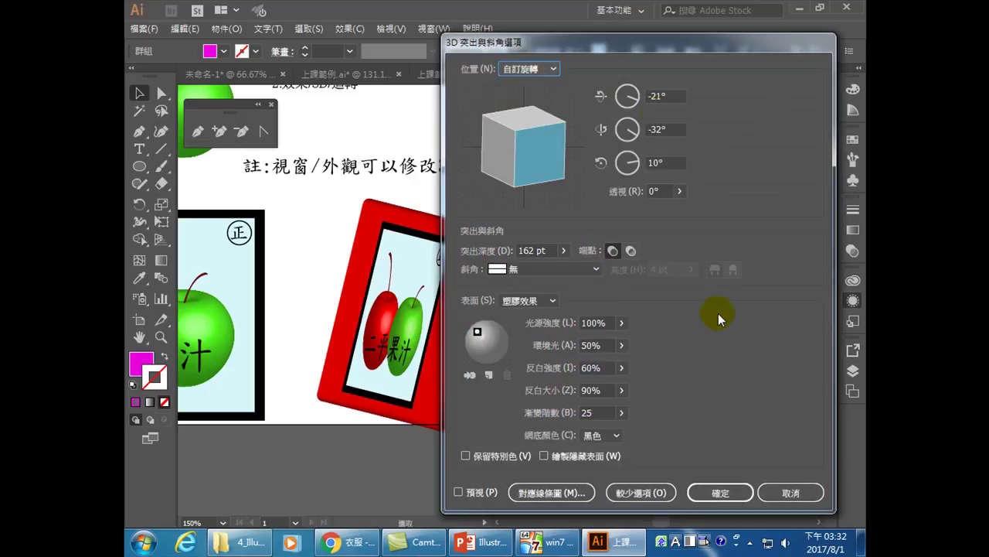
{"action": "left_click_drag", "start_coordinate": [594, 40], "coordinate": [643, 45]}
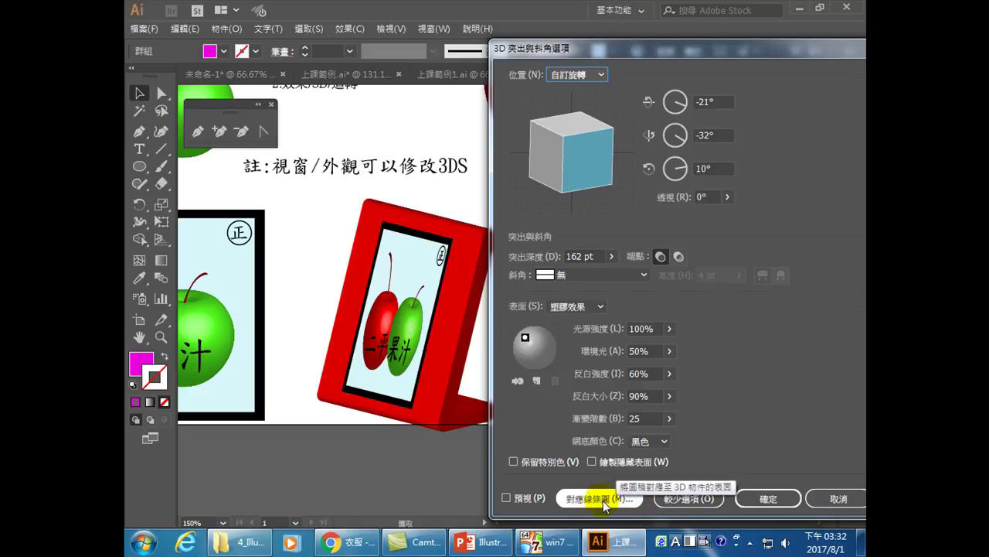
{"action": "left_click", "coordinate": [506, 498]}
{"action": "left_click_drag", "start_coordinate": [584, 47], "coordinate": [246, 35]}
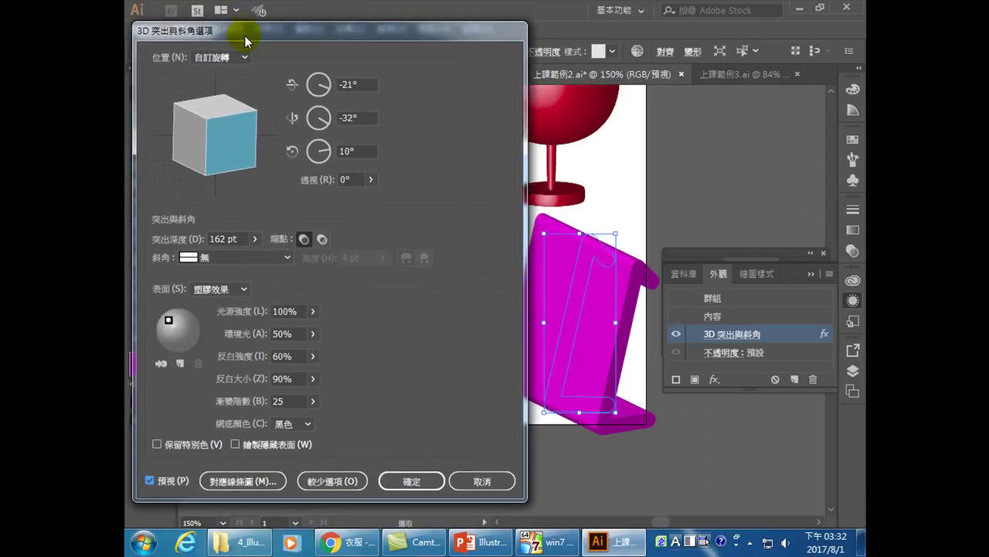
{"action": "left_click", "coordinate": [231, 484]}
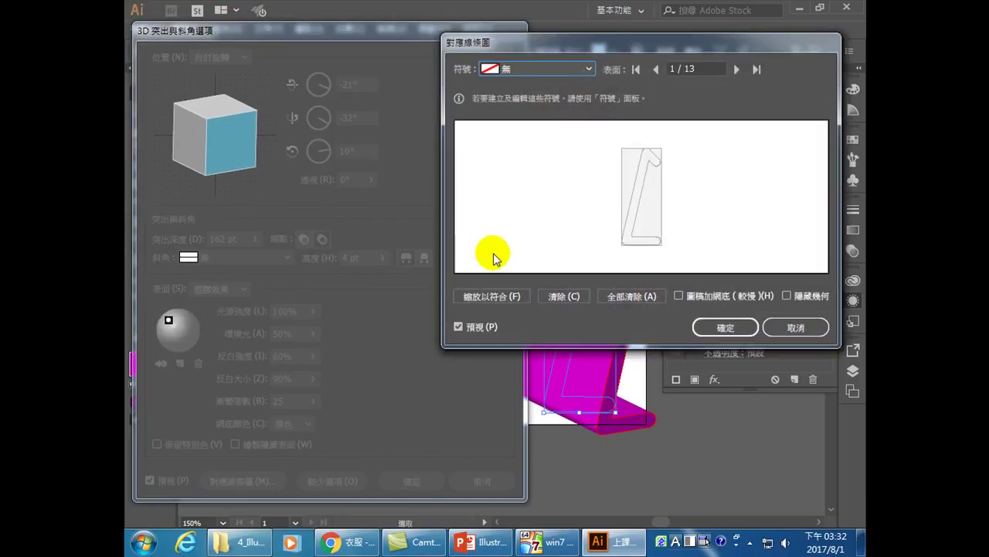
In Map Art, step through the stand's surfaces to surface 12 of 13, the front.
{"action": "left_click_drag", "start_coordinate": [718, 49], "coordinate": [402, 80]}
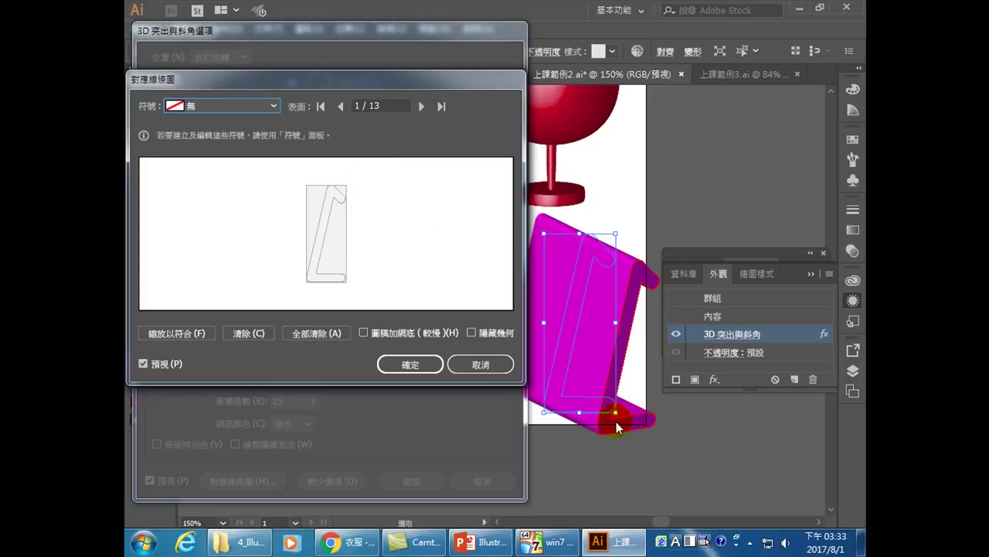
{"action": "left_click", "coordinate": [421, 107]}
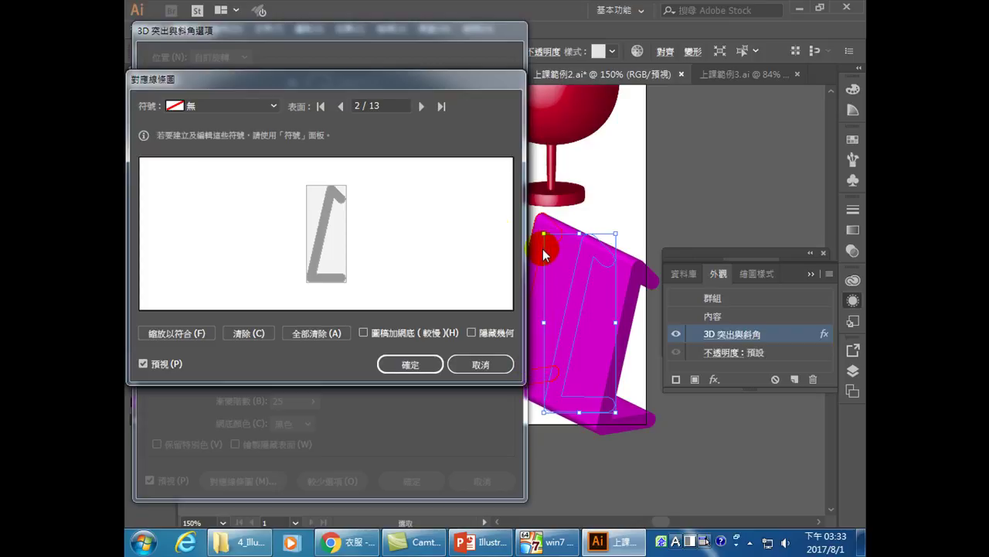
{"action": "left_click", "coordinate": [423, 106]}
{"action": "left_click", "coordinate": [423, 106]}
{"action": "left_click", "coordinate": [423, 105]}
{"action": "left_click", "coordinate": [424, 106]}
{"action": "left_click", "coordinate": [424, 105]}
{"action": "left_click", "coordinate": [424, 106]}
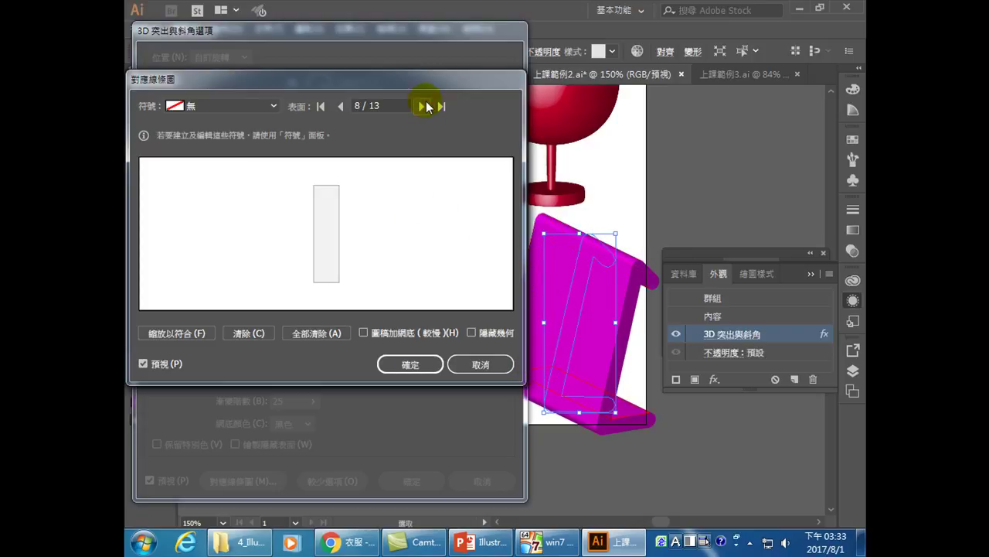
{"action": "left_click", "coordinate": [341, 106]}
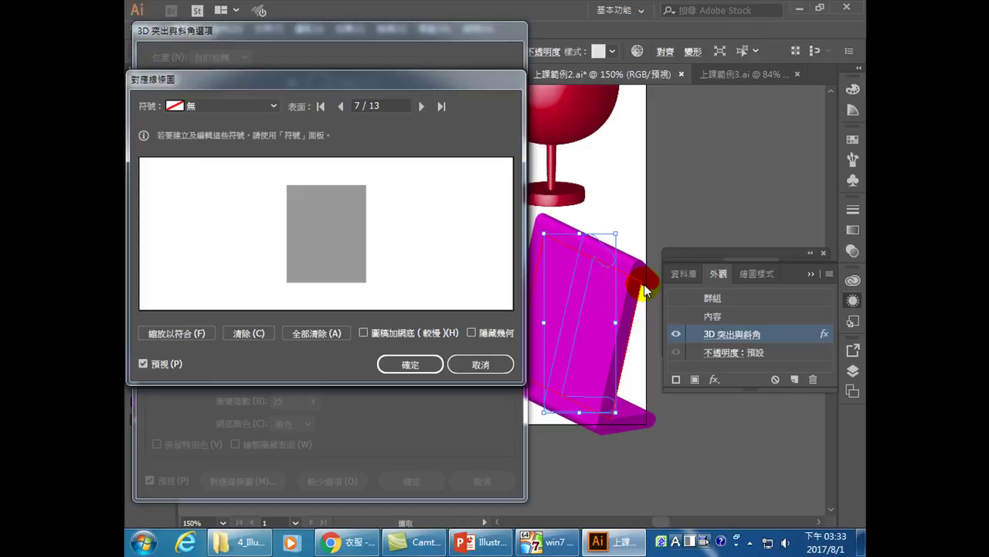
{"action": "left_click", "coordinate": [421, 107]}
{"action": "left_click", "coordinate": [421, 107]}
{"action": "left_click", "coordinate": [421, 107]}
{"action": "left_click", "coordinate": [421, 106]}
{"action": "left_click", "coordinate": [421, 107]}
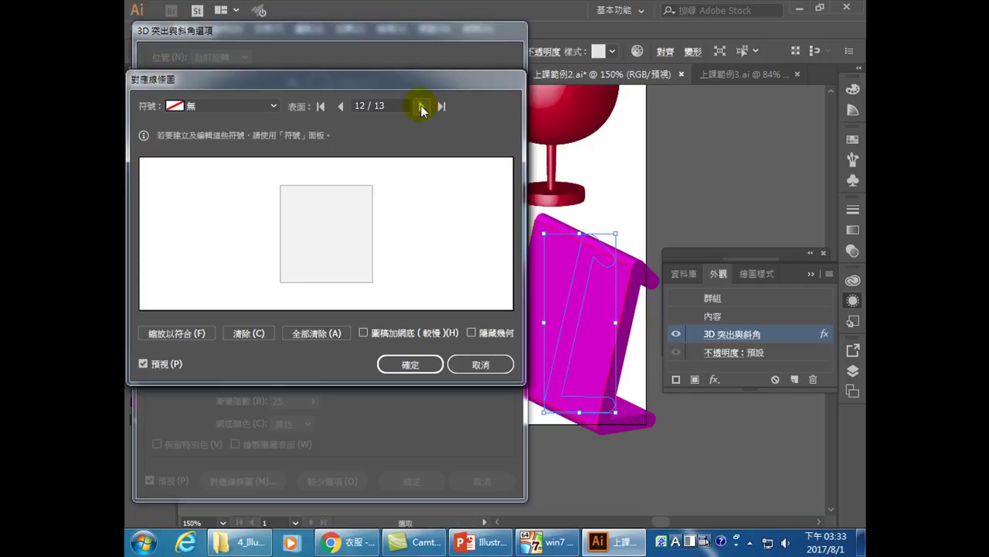
{"action": "left_click_drag", "start_coordinate": [536, 329], "coordinate": [626, 282]}
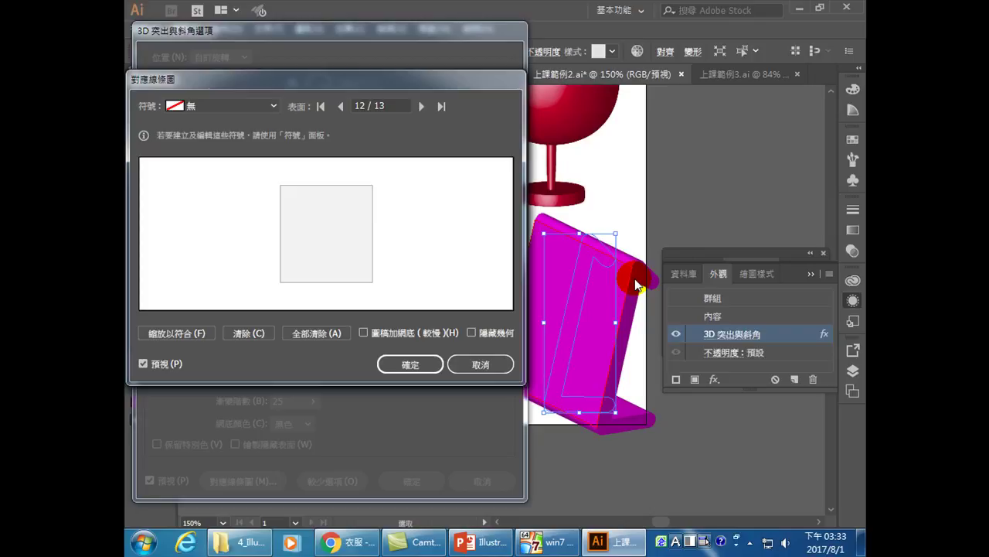
Fit the 海報1 poster to surface 12's front face and apply the 3D settings.
{"action": "left_click", "coordinate": [220, 105]}
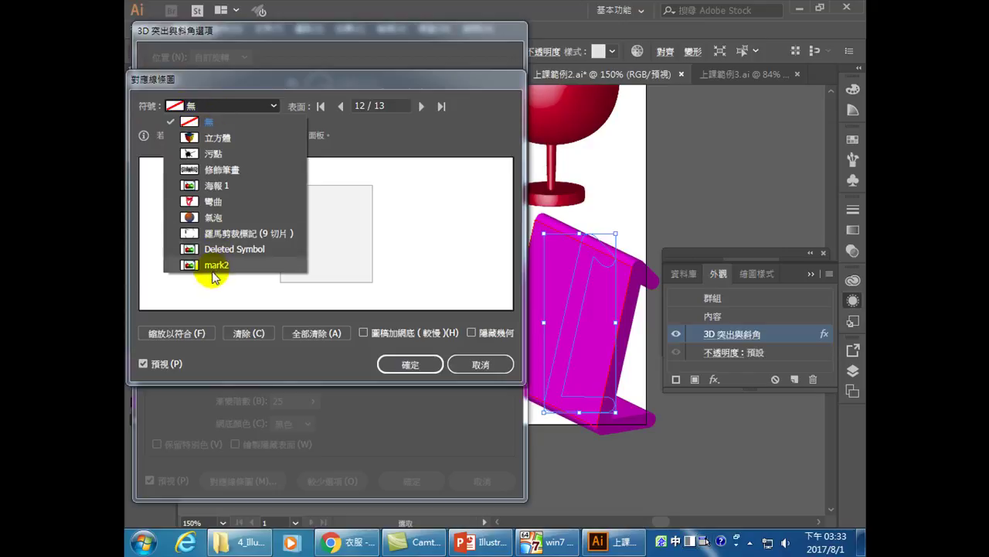
{"action": "key", "text": "Escape"}
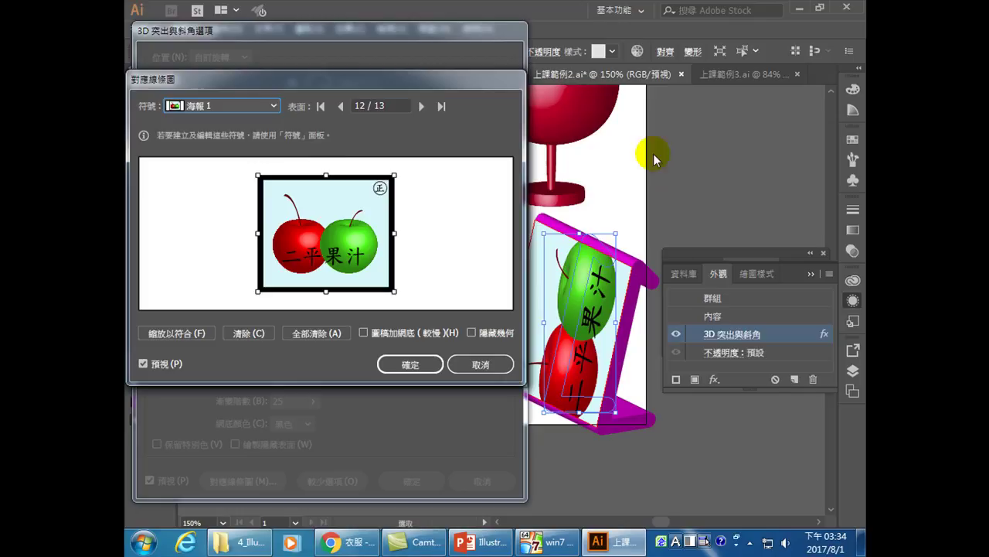
{"action": "left_click_drag", "start_coordinate": [398, 170], "coordinate": [355, 278]}
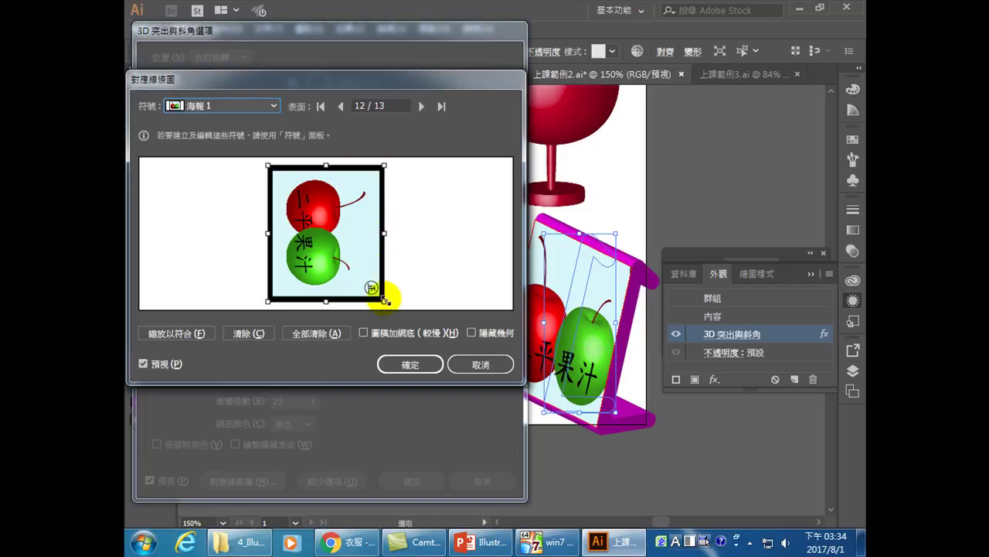
{"action": "left_click_drag", "start_coordinate": [384, 301], "coordinate": [380, 295]}
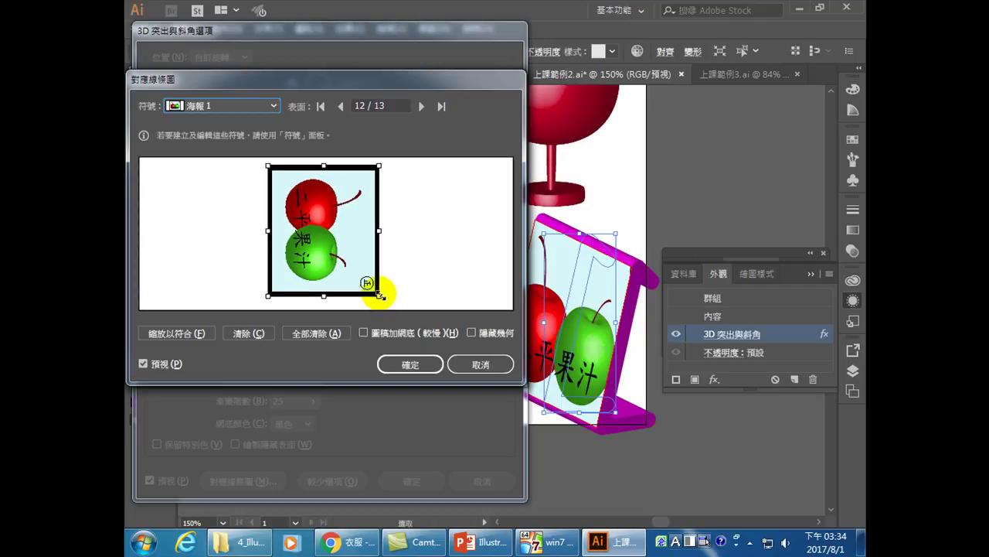
{"action": "left_click_drag", "start_coordinate": [269, 167], "coordinate": [283, 190]}
{"action": "left_click_drag", "start_coordinate": [377, 294], "coordinate": [365, 274]}
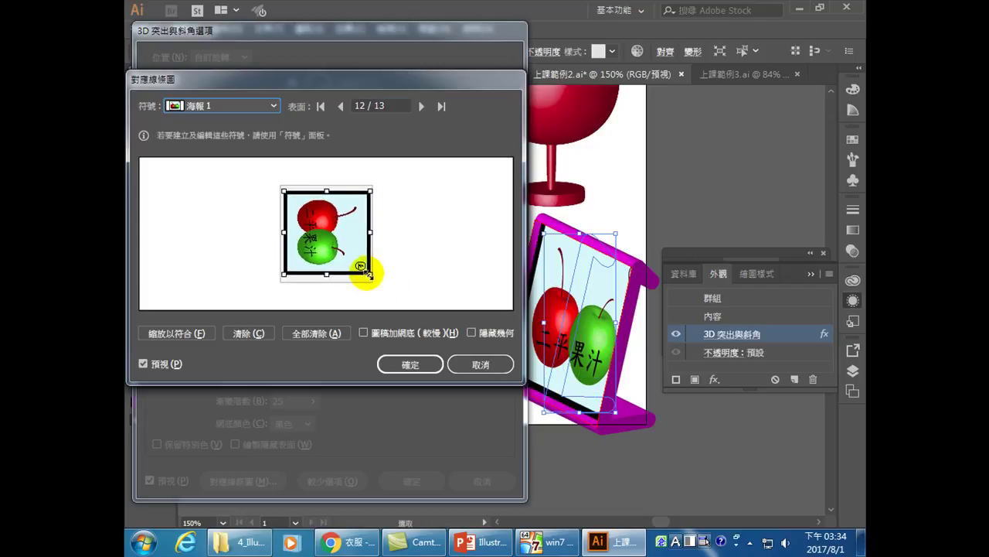
{"action": "left_click_drag", "start_coordinate": [366, 274], "coordinate": [368, 279]}
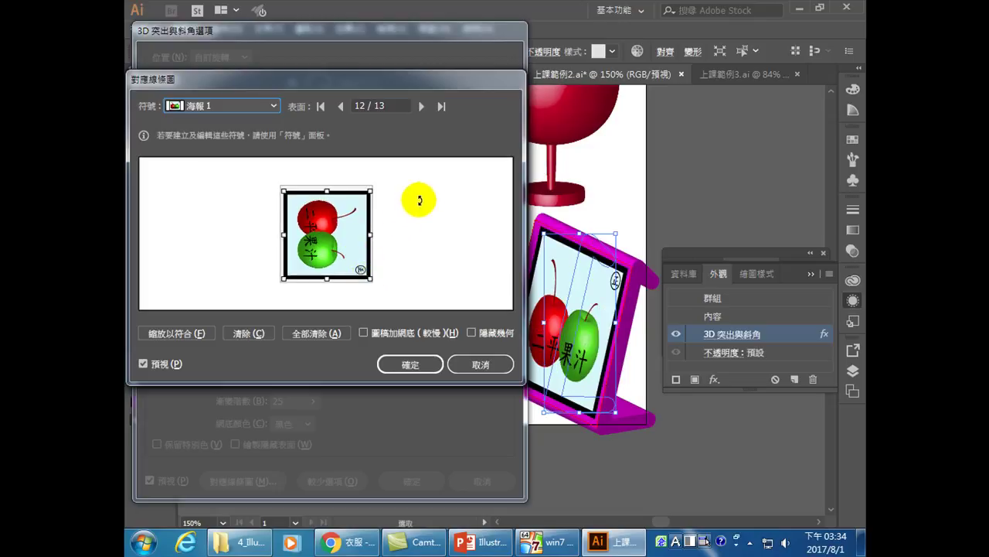
{"action": "left_click", "coordinate": [409, 364]}
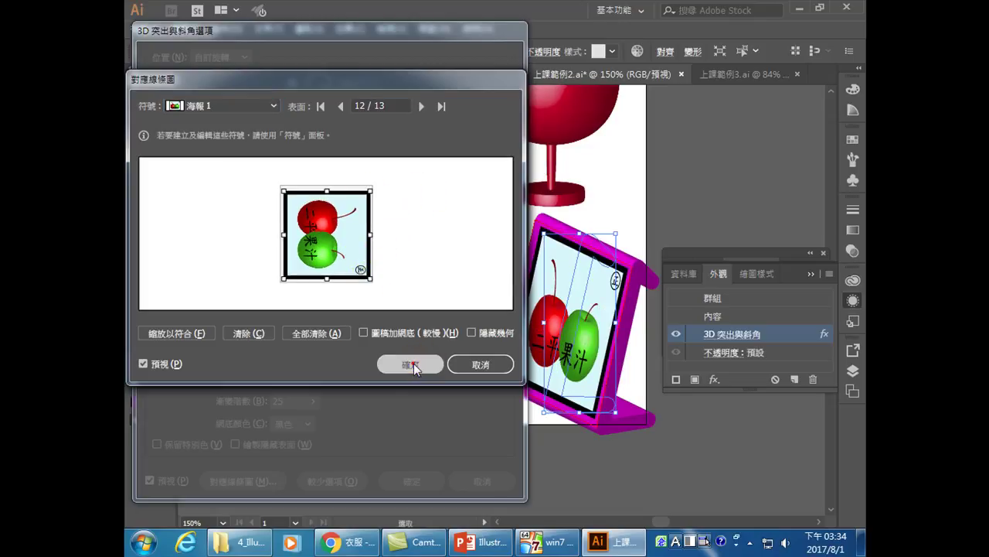
{"action": "left_click", "coordinate": [409, 473]}
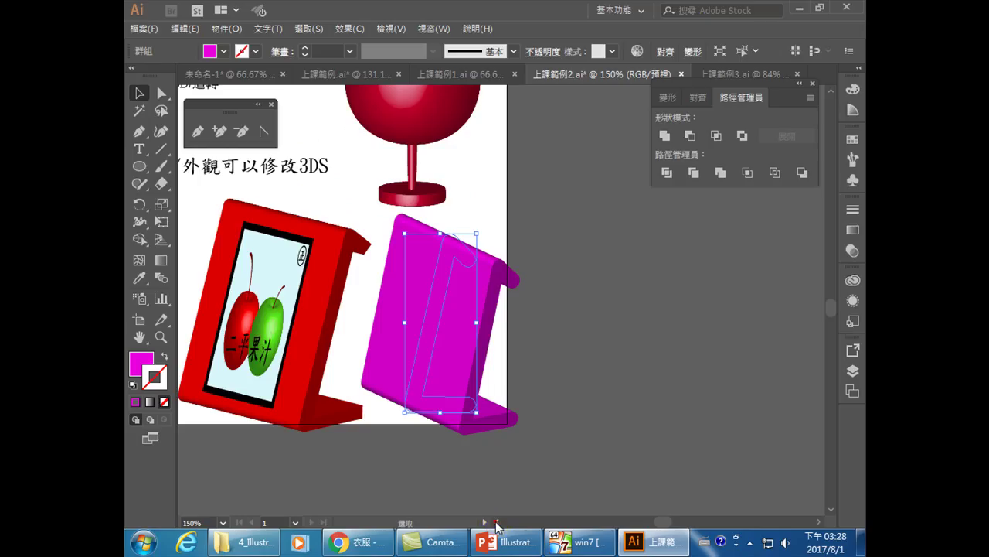
Return to the drawing and select the framed apple poster artwork.
{"action": "left_click", "coordinate": [497, 526]}
{"action": "left_click_drag", "start_coordinate": [497, 526], "coordinate": [497, 525]}
{"action": "left_click", "coordinate": [404, 229]}
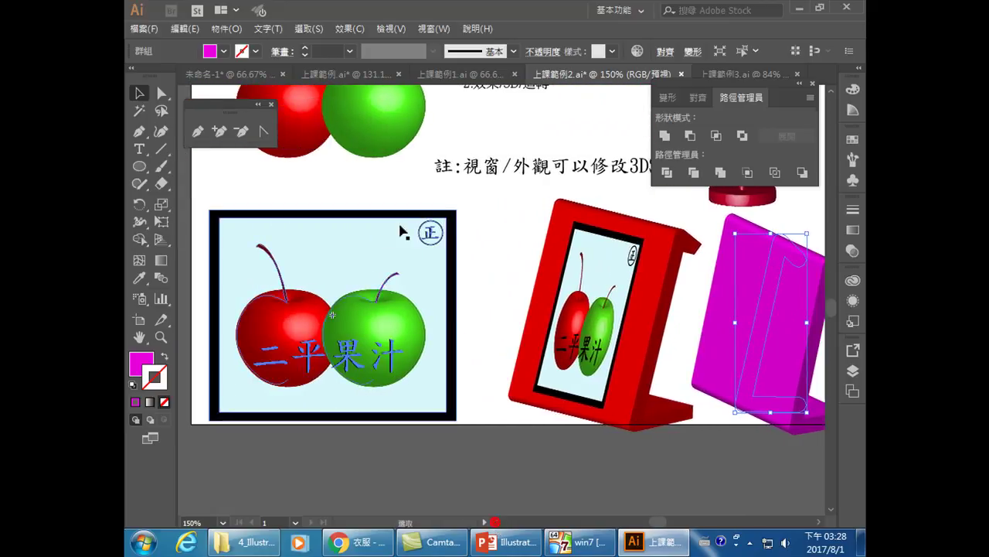
Marquee-select the whole framed apple poster and show the Symbols panel, moving Pathfinder down.
{"action": "left_click", "coordinate": [383, 275]}
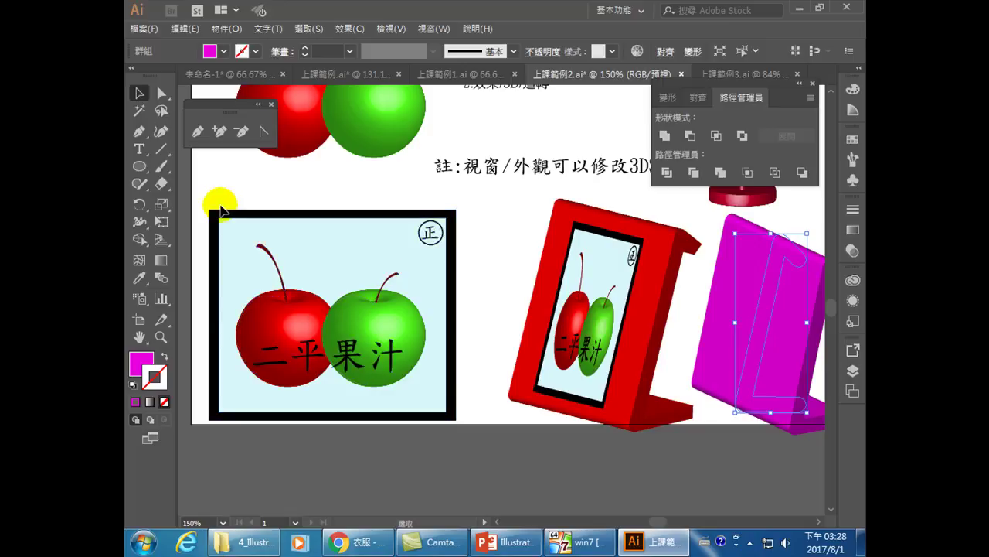
{"action": "left_click", "coordinate": [161, 133]}
{"action": "key", "text": "v"}
{"action": "left_click_drag", "start_coordinate": [198, 193], "coordinate": [475, 454]}
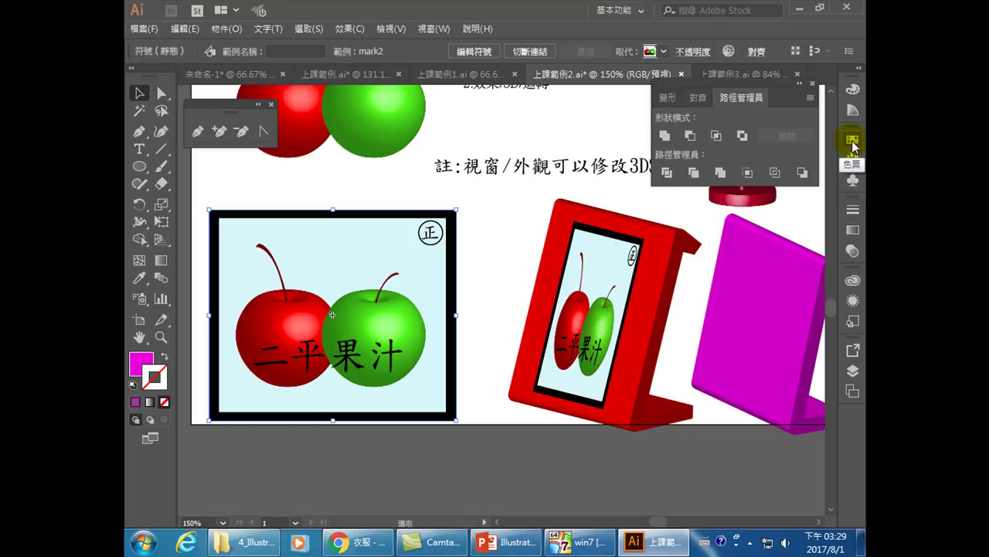
{"action": "left_click", "coordinate": [854, 182]}
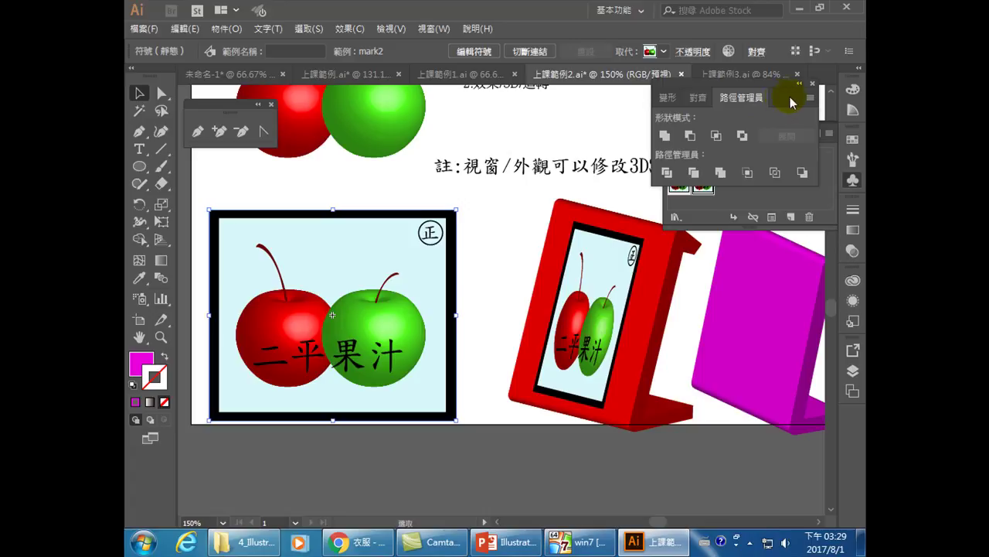
{"action": "left_click_drag", "start_coordinate": [777, 99], "coordinate": [788, 274]}
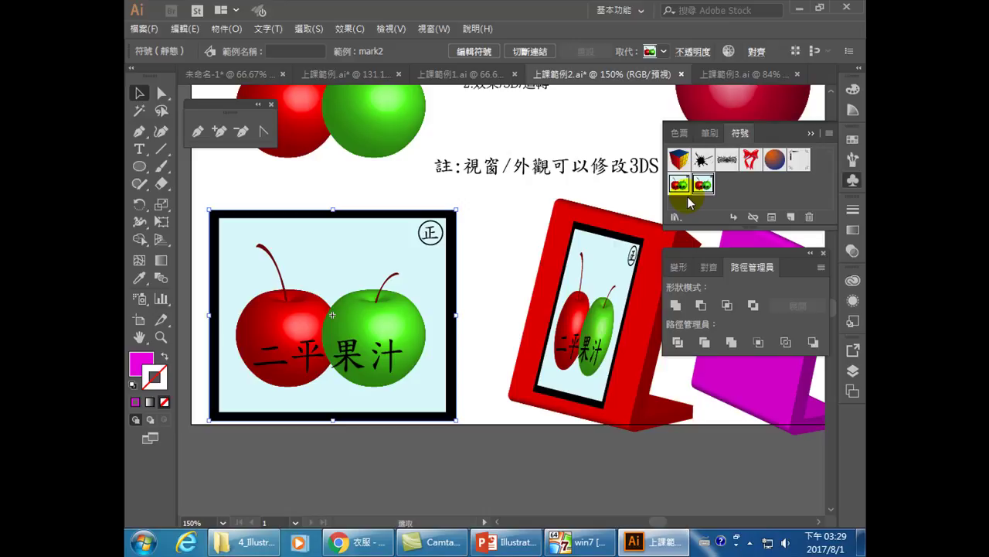
Drag the framed apple poster into the Symbols panel and name the new symbol 海報1.
{"action": "left_click", "coordinate": [353, 232]}
{"action": "left_click_drag", "start_coordinate": [404, 220], "coordinate": [743, 193]}
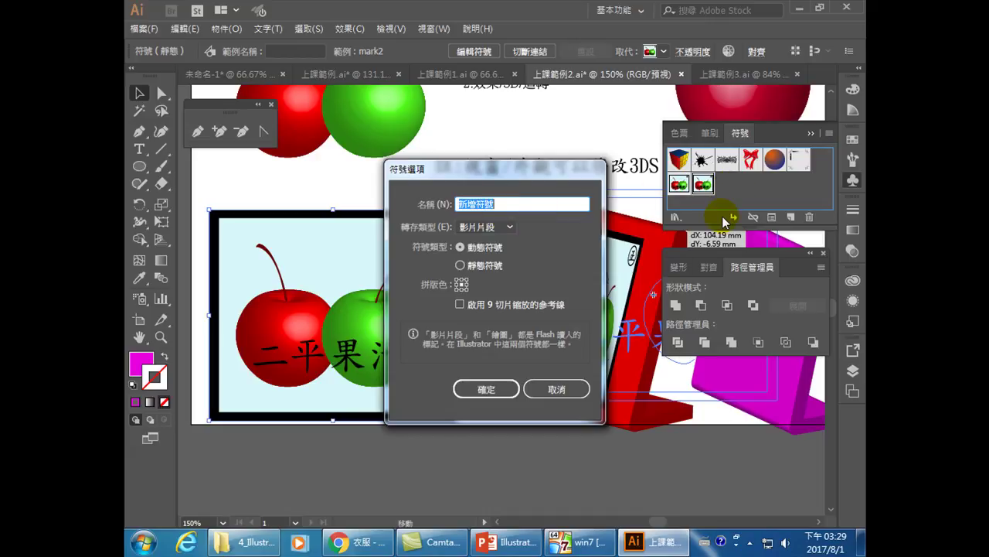
{"action": "type", "text": "a"}
{"action": "key", "text": "BackSpace"}
{"action": "key", "text": "ctrl+space"}
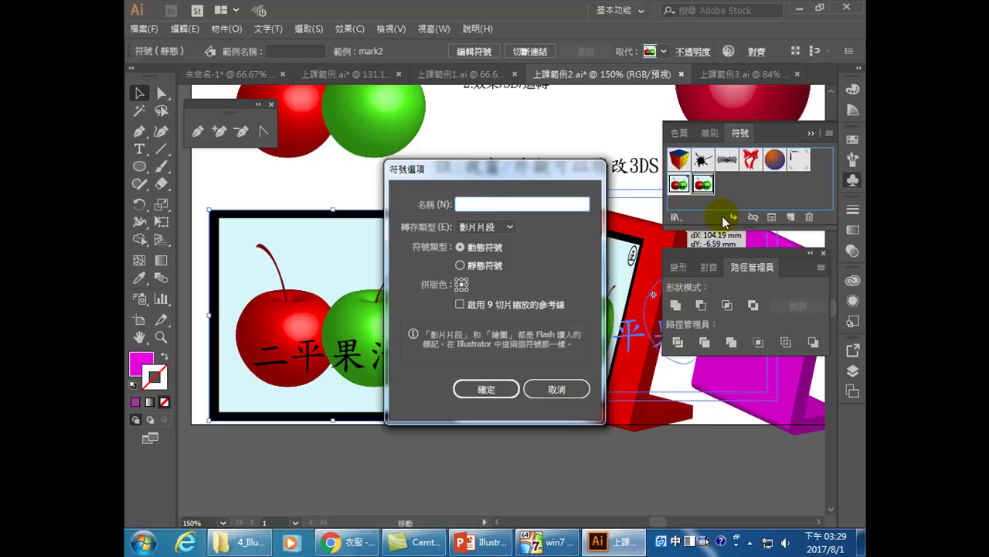
{"action": "type", "text": "海報1"}
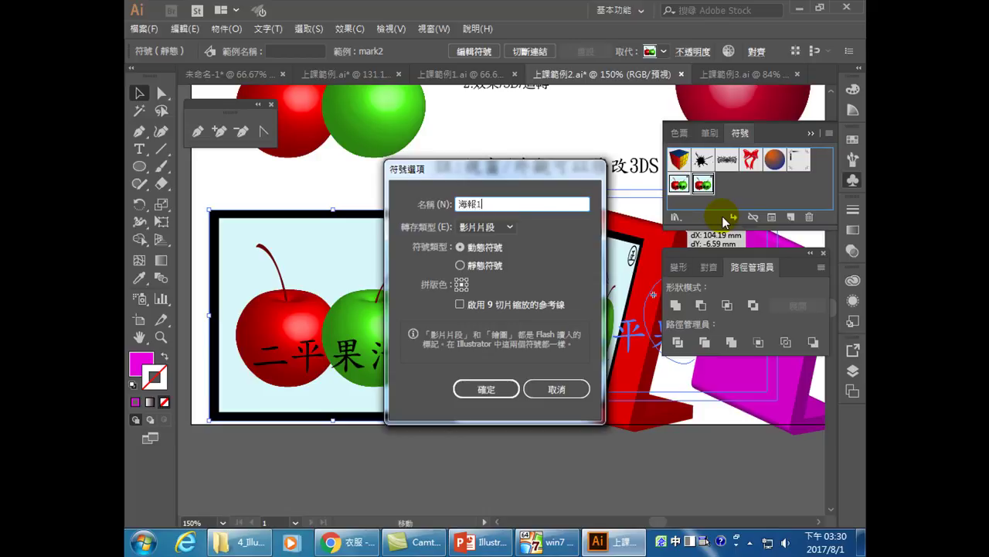
Set the symbol's export type to Graphic (繪圖) and create the symbol.
{"action": "left_click", "coordinate": [474, 227]}
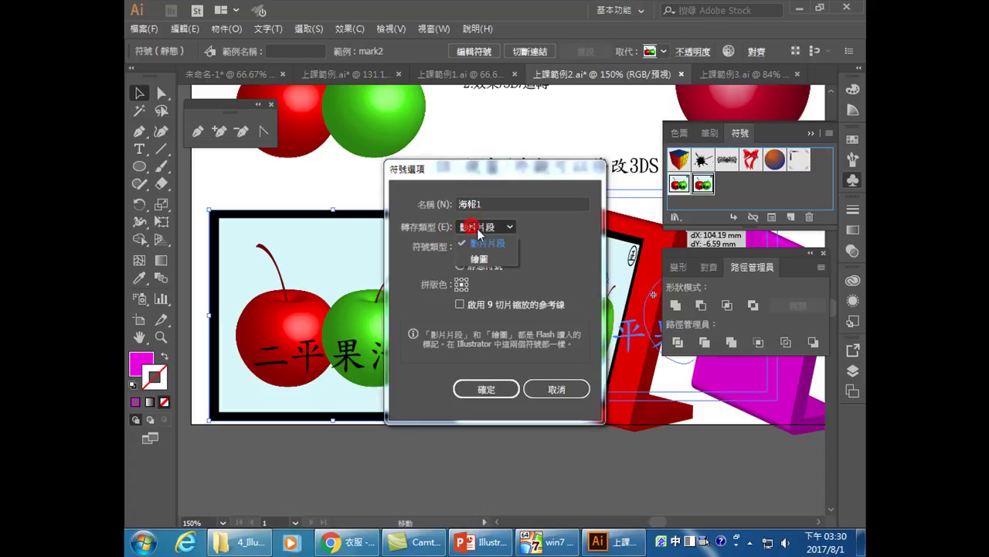
{"action": "left_click", "coordinate": [483, 260]}
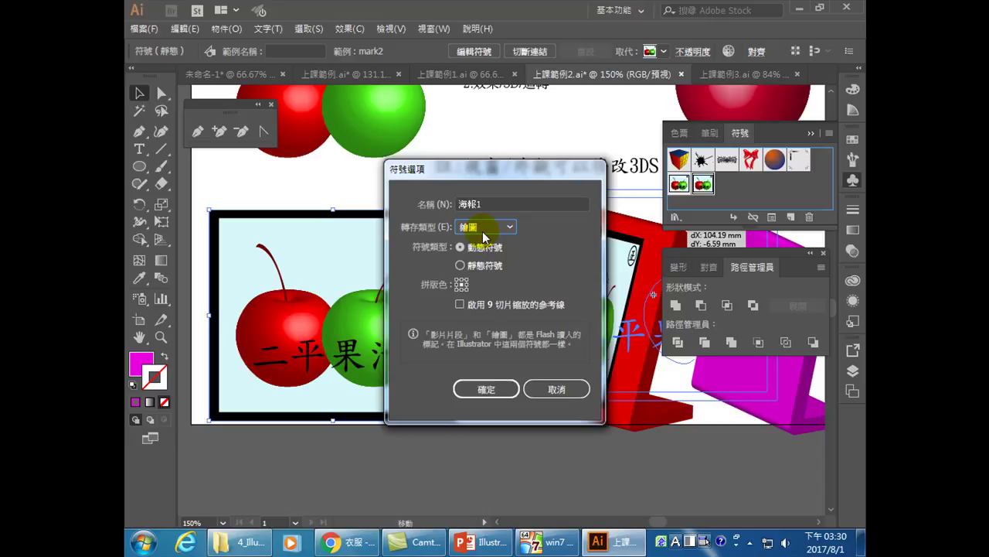
{"action": "left_click", "coordinate": [484, 228]}
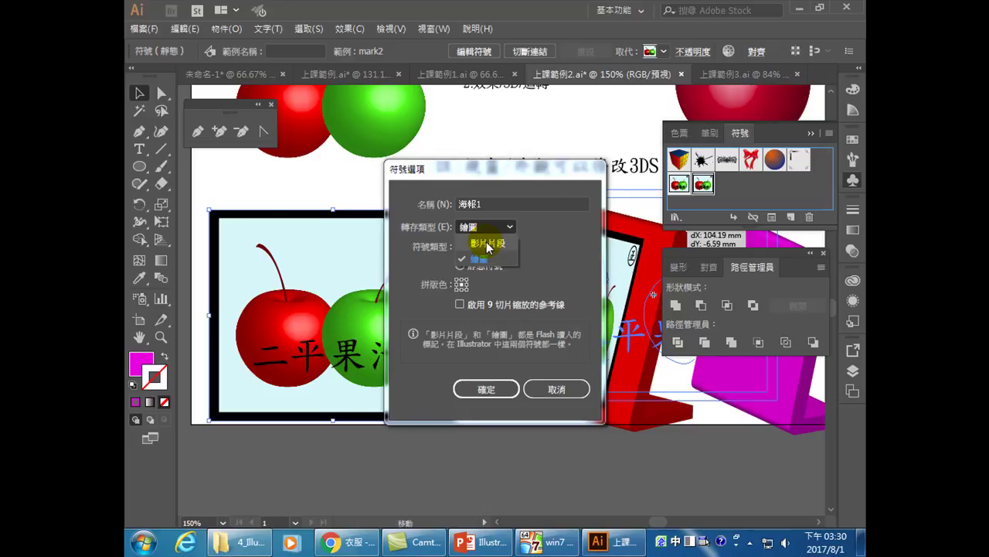
{"action": "left_click", "coordinate": [531, 225]}
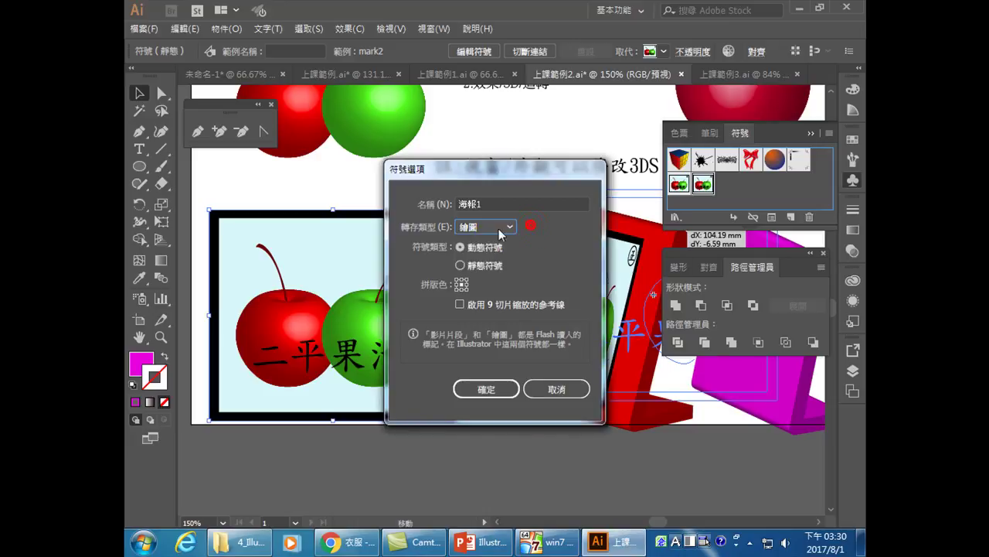
{"action": "left_click", "coordinate": [469, 227]}
{"action": "left_click", "coordinate": [471, 255]}
{"action": "left_click", "coordinate": [494, 391]}
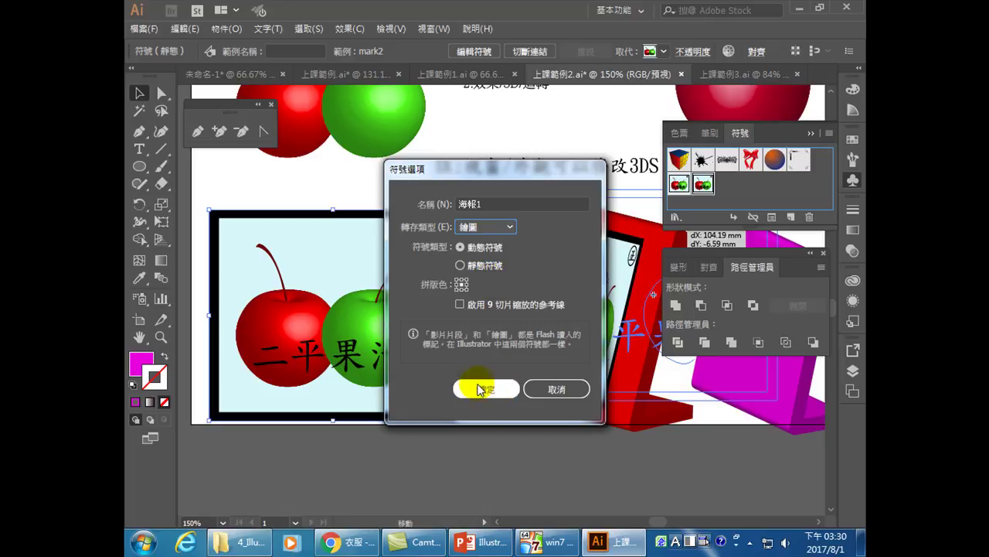
{"action": "left_click", "coordinate": [485, 390]}
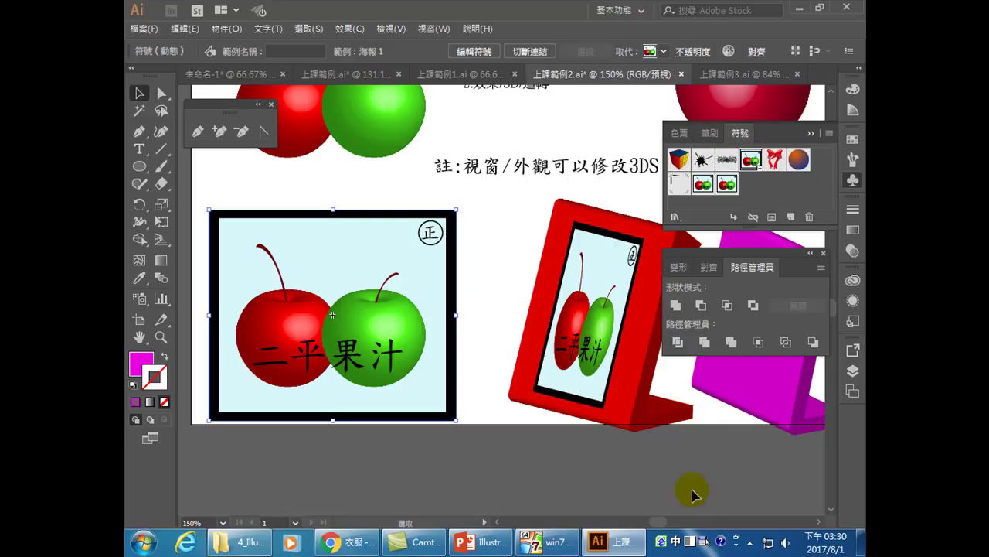
Scroll the canvas right to the magenta 3D stand and select it.
{"action": "left_click", "coordinate": [817, 522]}
{"action": "left_click", "coordinate": [817, 522]}
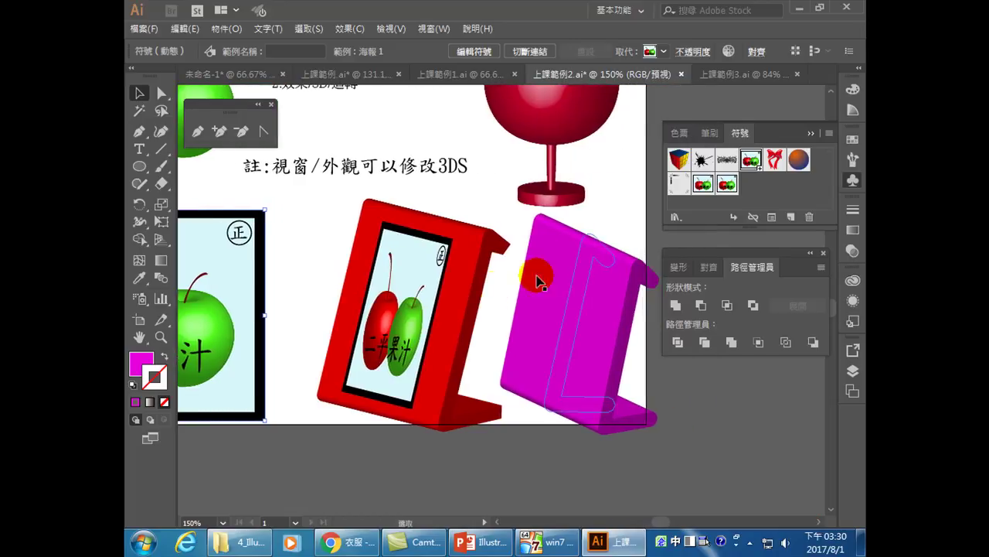
{"action": "left_click", "coordinate": [581, 313]}
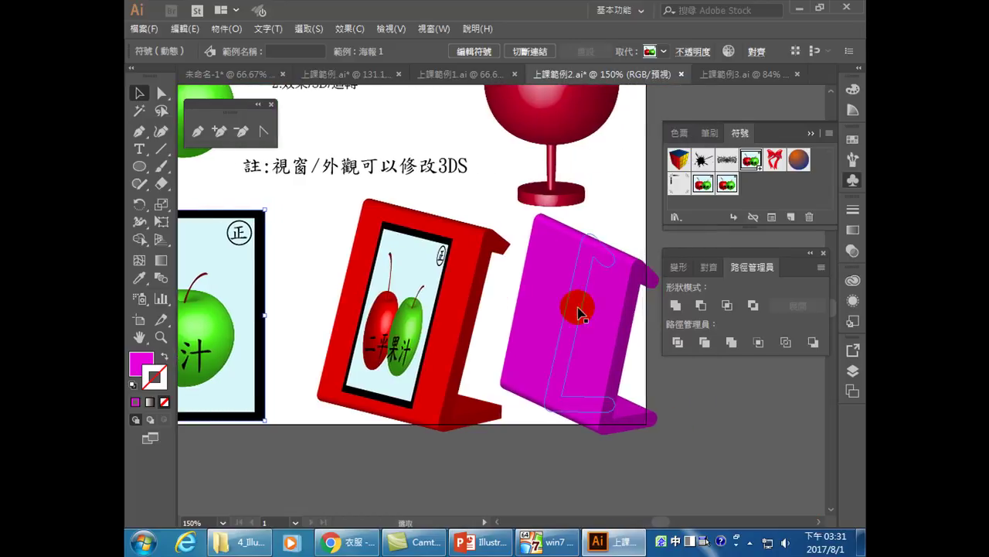
{"action": "left_click", "coordinate": [581, 313]}
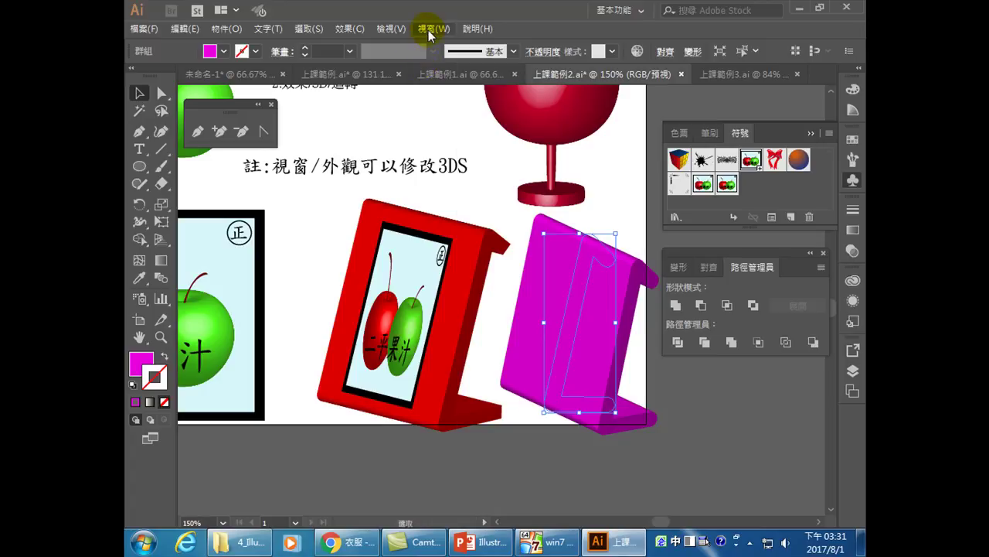
{"action": "left_click", "coordinate": [430, 31]}
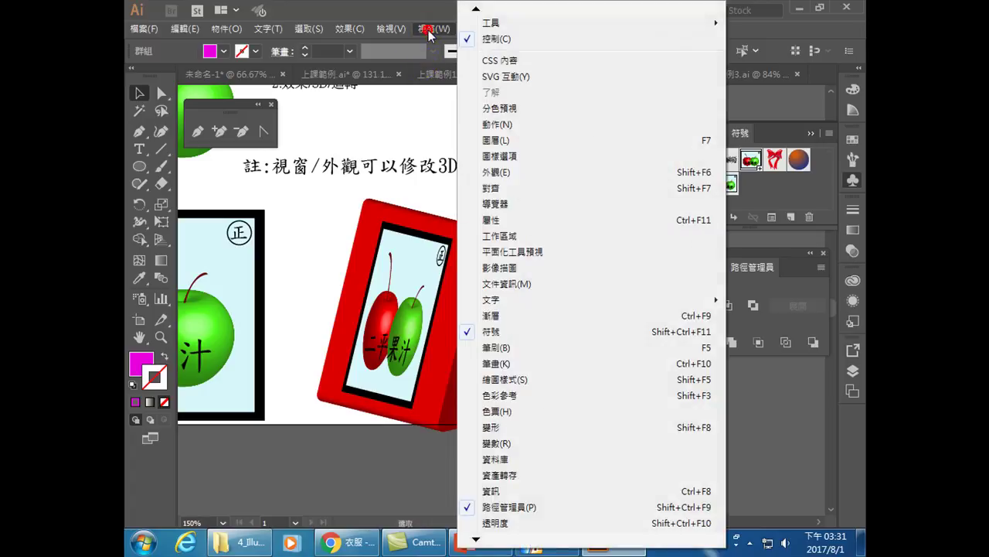
Open Window > Appearance to list the stand's 3D 突出與斜角 effect.
{"action": "left_click", "coordinate": [501, 172]}
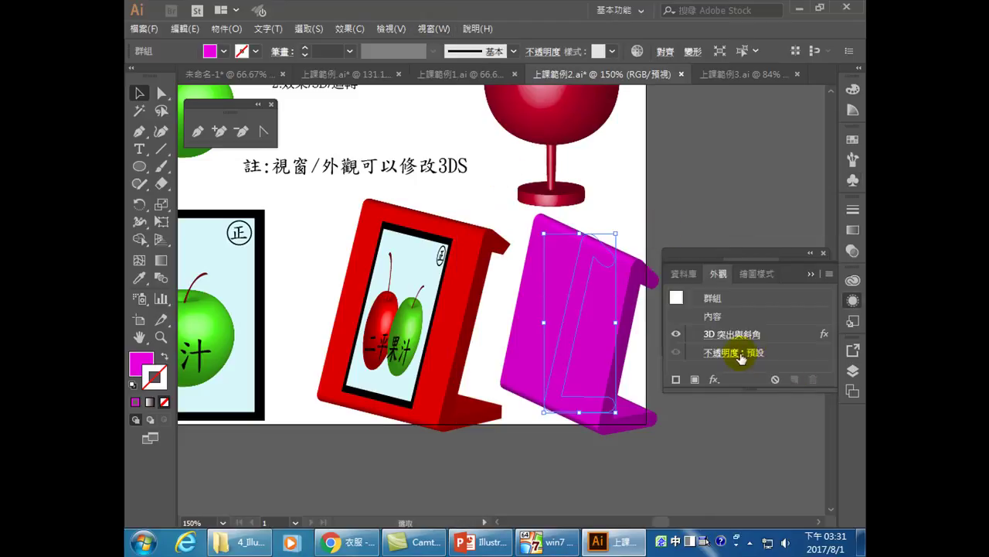
{"action": "left_click", "coordinate": [591, 267]}
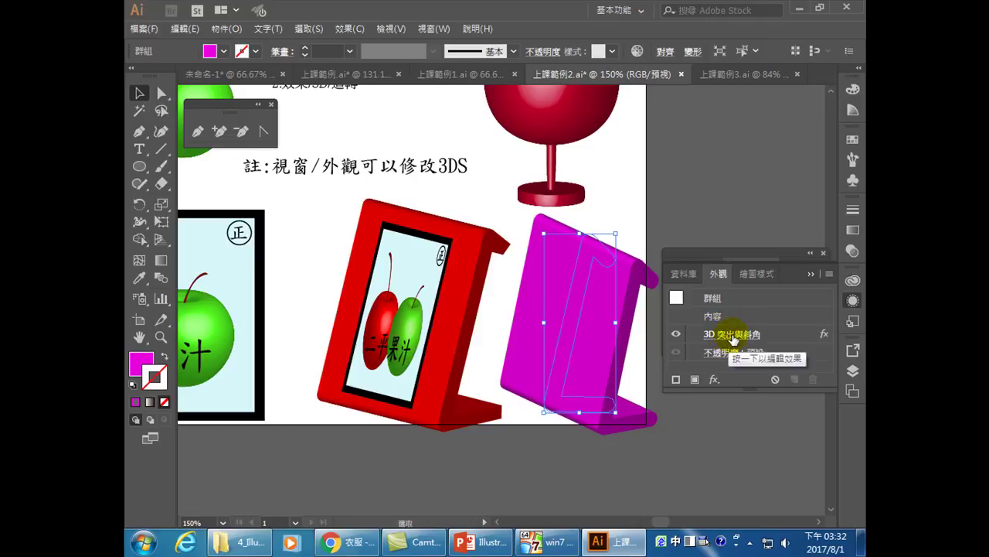
Reopen the stand's 3D Extrude & Bevel options with Preview on and open Map Art.
{"action": "left_click", "coordinate": [733, 337]}
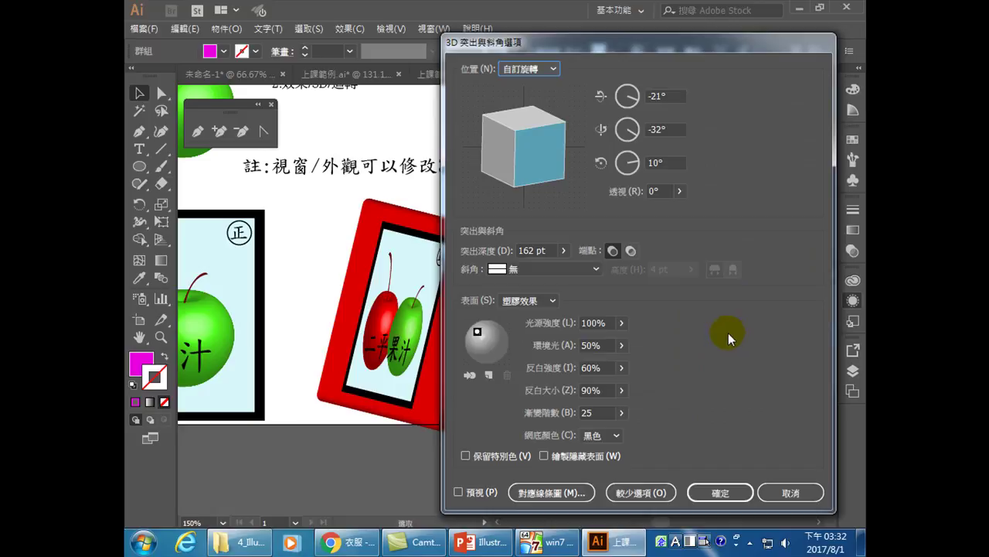
{"action": "mouse_move", "coordinate": [636, 56]}
{"action": "left_mouse_down"}
{"action": "mouse_move", "coordinate": [638, 46]}
{"action": "mouse_move", "coordinate": [670, 50]}
{"action": "mouse_move", "coordinate": [643, 45]}
{"action": "left_mouse_up"}
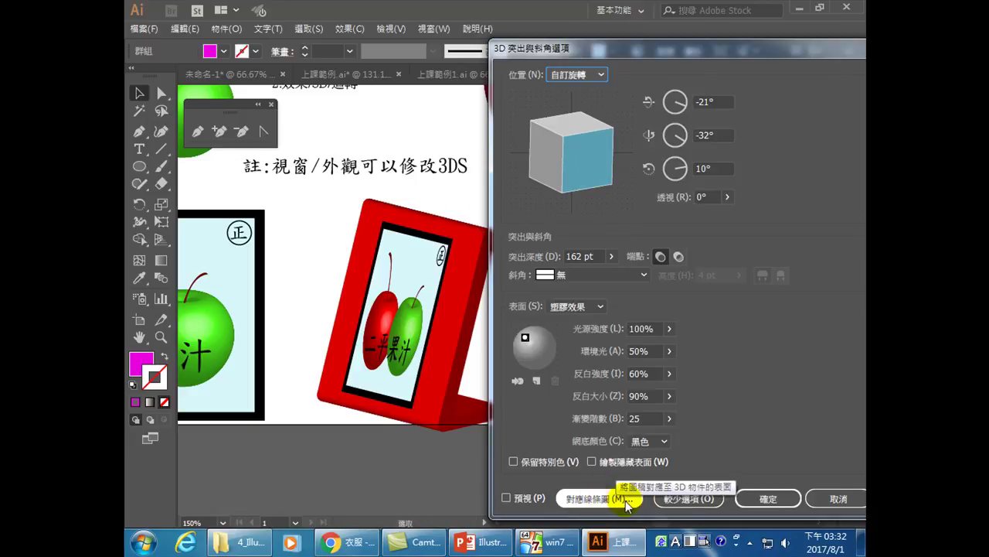
{"action": "left_click", "coordinate": [506, 498]}
{"action": "left_click_drag", "start_coordinate": [584, 47], "coordinate": [246, 36]}
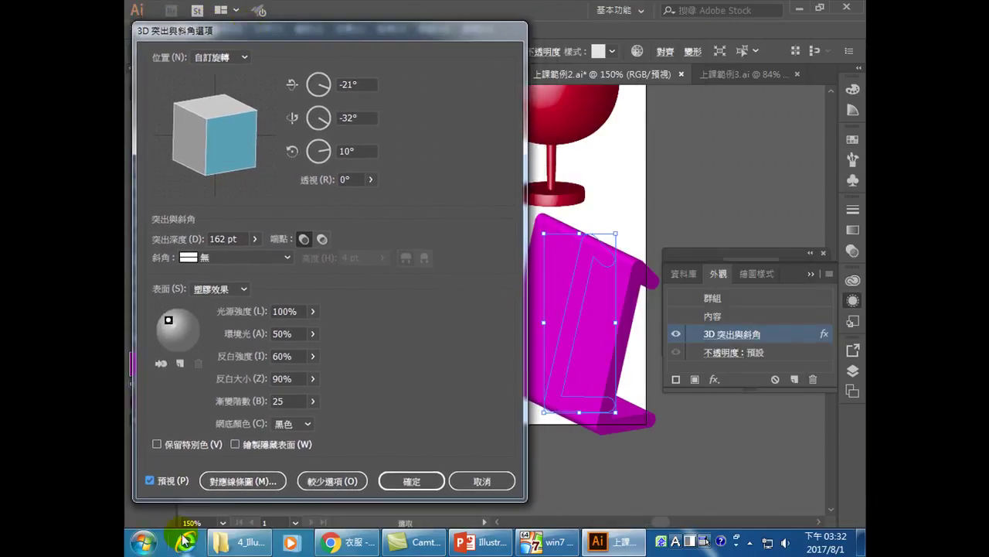
{"action": "left_click", "coordinate": [230, 484]}
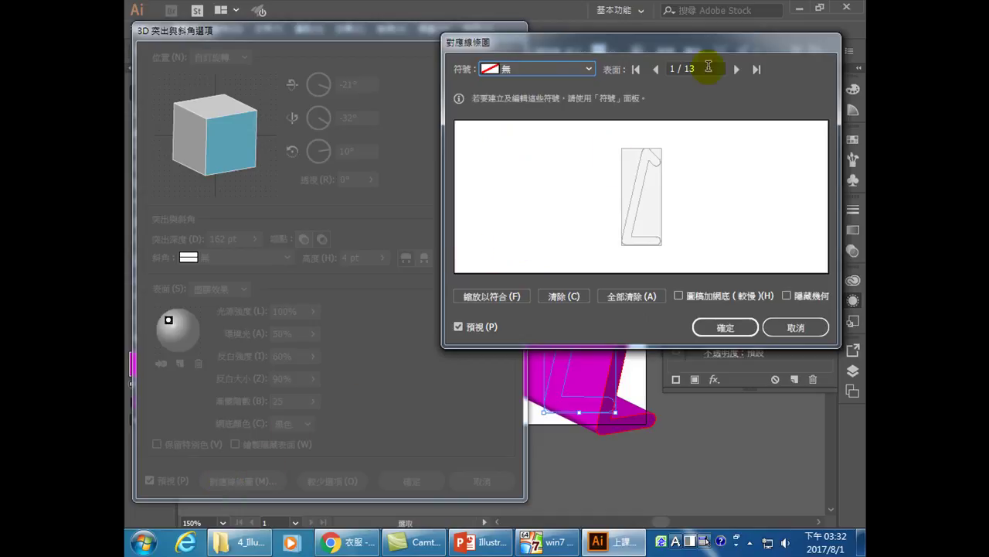
Step through the stand's surfaces in Map Art until surface 12 of 13, the front face.
{"action": "left_click_drag", "start_coordinate": [711, 45], "coordinate": [397, 81]}
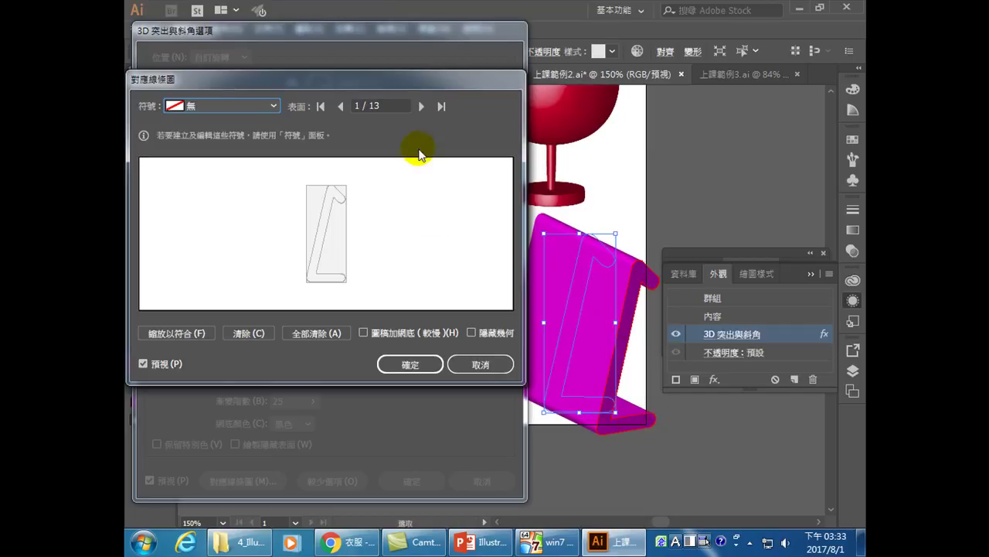
{"action": "left_click", "coordinate": [422, 107]}
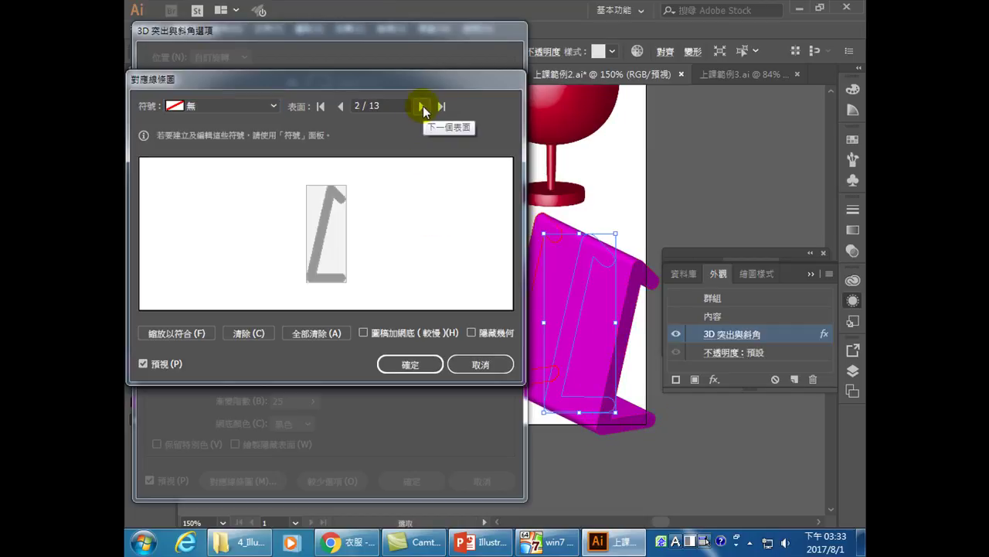
{"action": "left_click", "coordinate": [559, 230]}
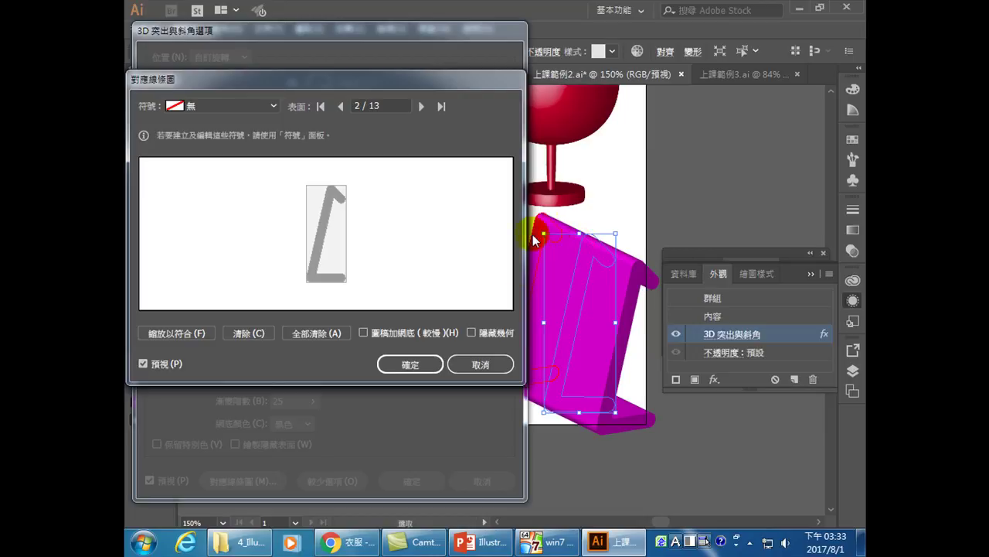
{"action": "left_click", "coordinate": [530, 353]}
{"action": "left_click", "coordinate": [537, 247]}
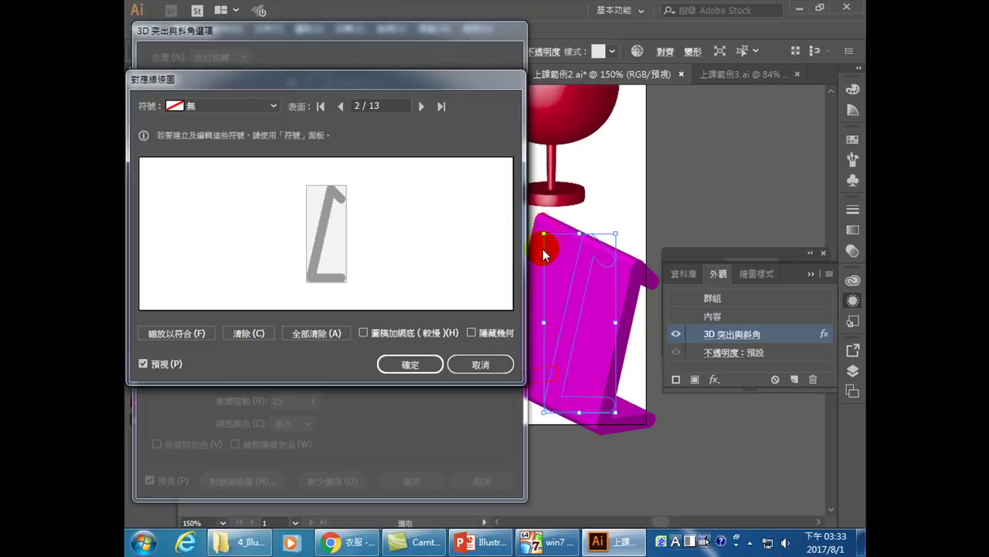
{"action": "left_click", "coordinate": [422, 106]}
{"action": "left_click", "coordinate": [422, 106]}
{"action": "left_click", "coordinate": [423, 106]}
{"action": "left_click", "coordinate": [423, 106]}
{"action": "left_click", "coordinate": [422, 106]}
{"action": "left_click", "coordinate": [422, 106]}
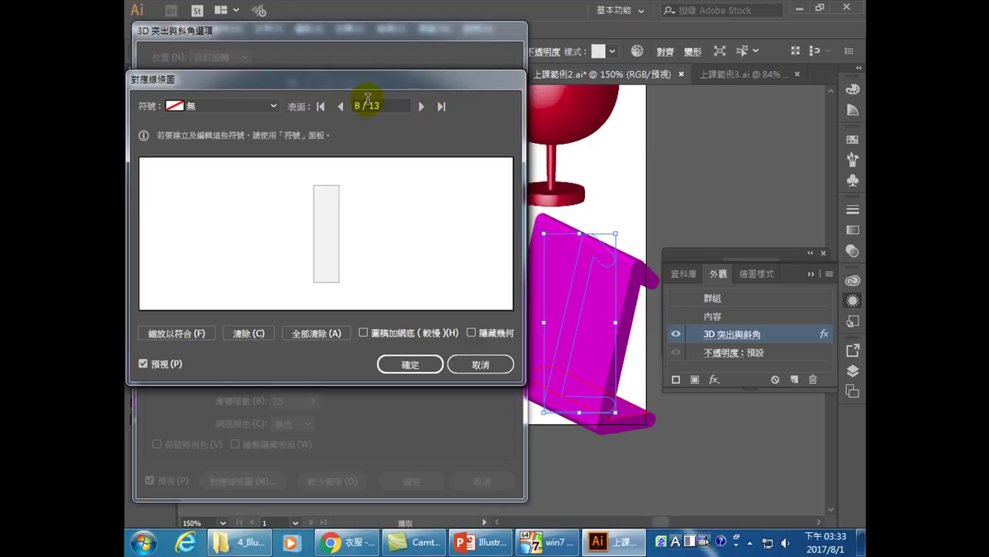
{"action": "left_click", "coordinate": [341, 106]}
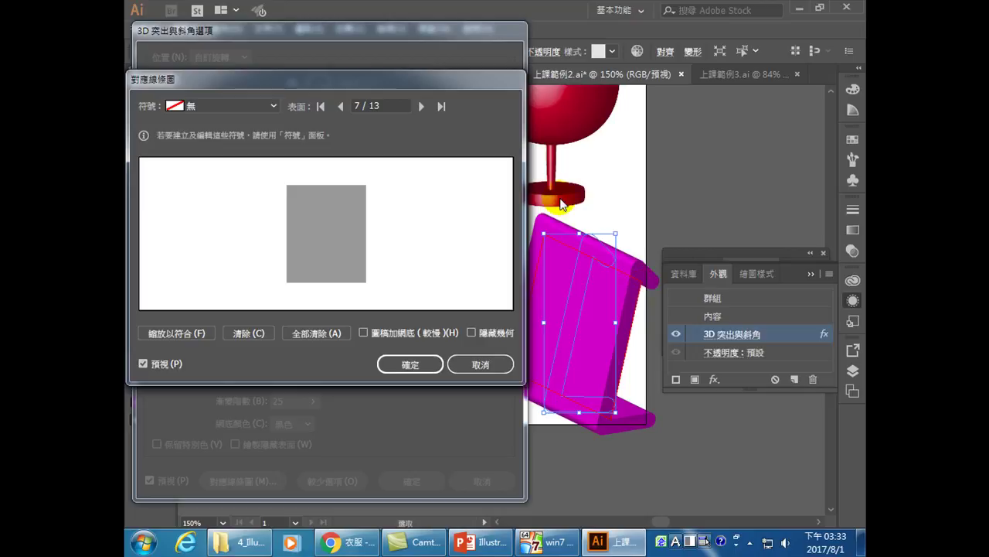
{"action": "left_click", "coordinate": [422, 107]}
{"action": "left_click", "coordinate": [421, 106]}
{"action": "left_click", "coordinate": [421, 107]}
{"action": "left_click", "coordinate": [421, 106]}
{"action": "left_click", "coordinate": [421, 107]}
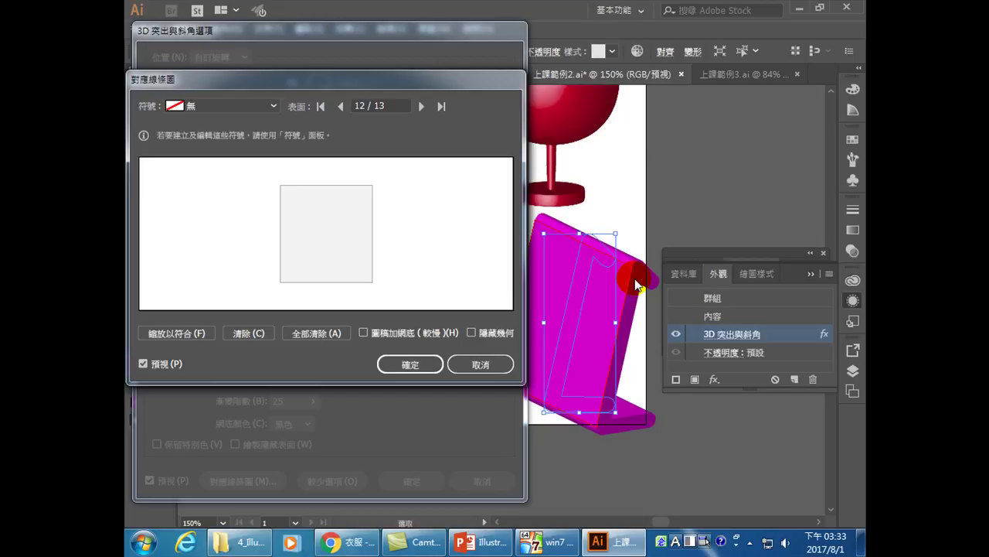
{"action": "left_click", "coordinate": [221, 108]}
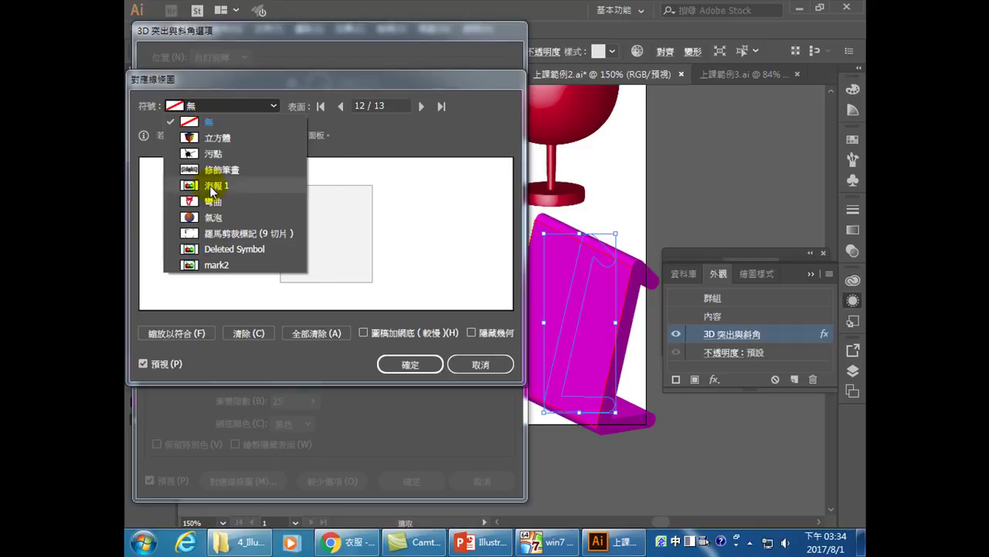
Map the 海報 1 poster onto the front face, rotated upright and scaled to fit, then apply.
{"action": "left_click", "coordinate": [211, 191]}
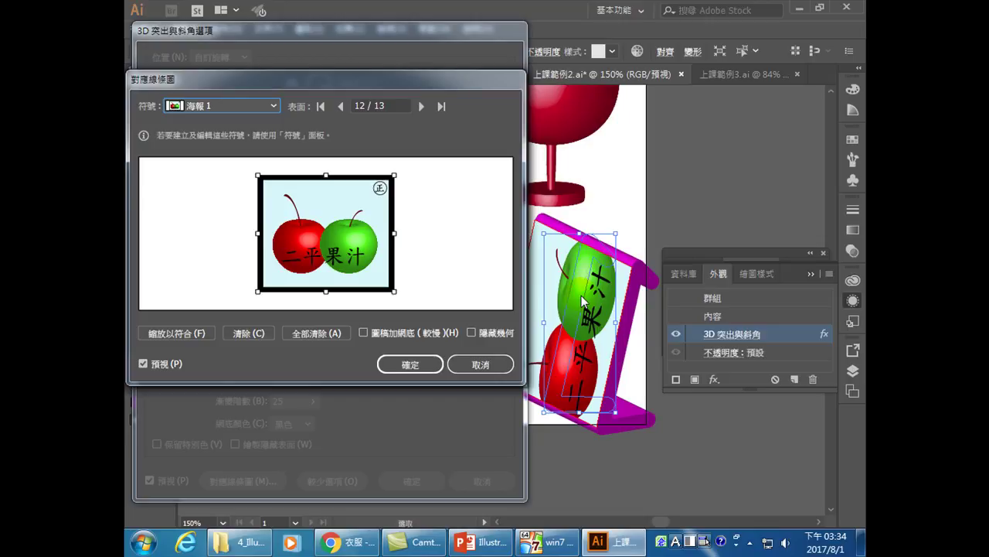
{"action": "left_click_drag", "start_coordinate": [398, 172], "coordinate": [371, 288]}
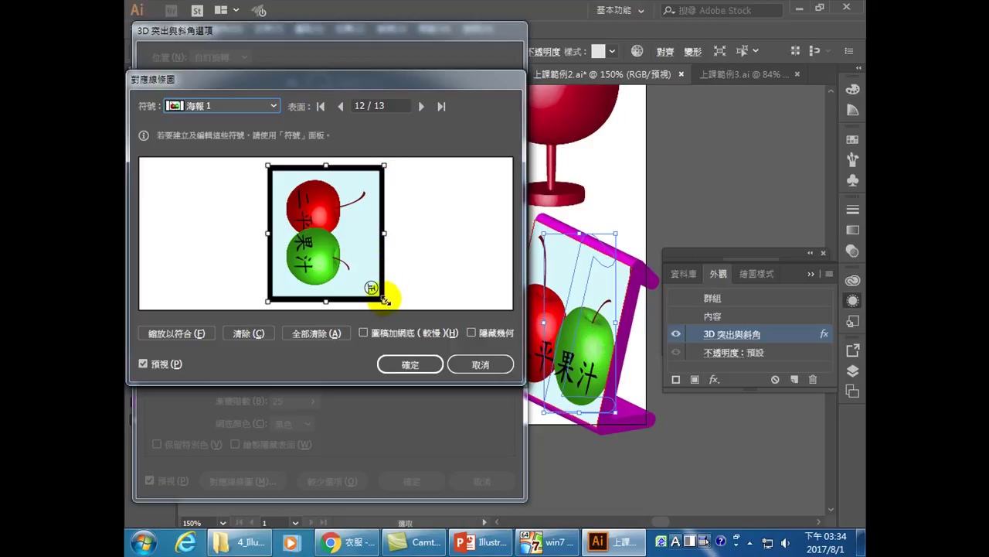
{"action": "left_click_drag", "start_coordinate": [384, 299], "coordinate": [366, 283]}
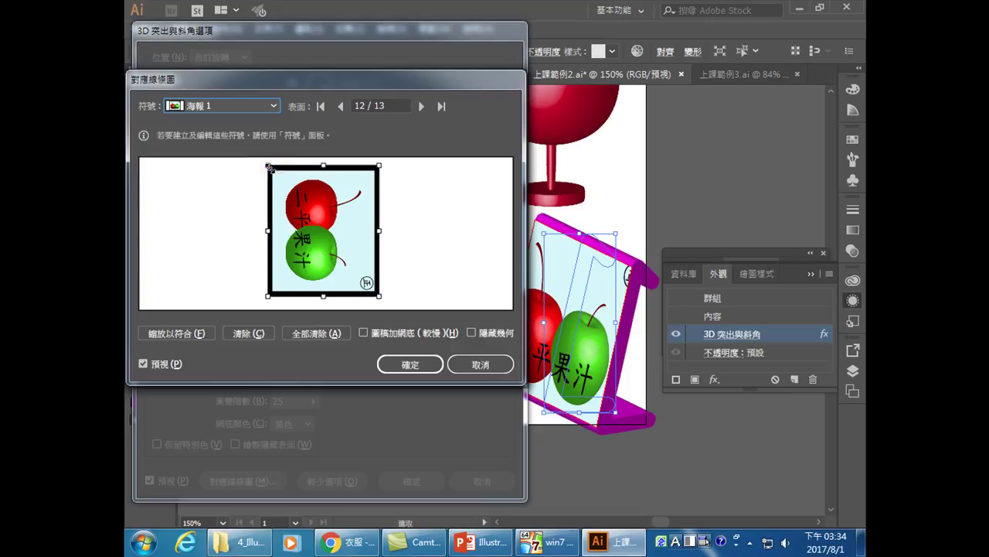
{"action": "left_click_drag", "start_coordinate": [267, 166], "coordinate": [283, 185]}
{"action": "left_click_drag", "start_coordinate": [362, 269], "coordinate": [369, 279]}
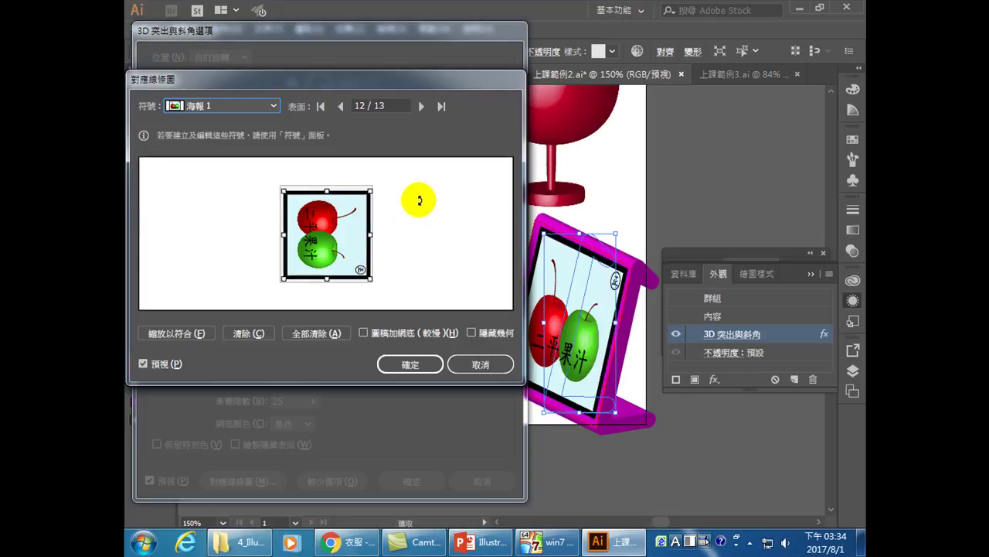
{"action": "left_click", "coordinate": [410, 364]}
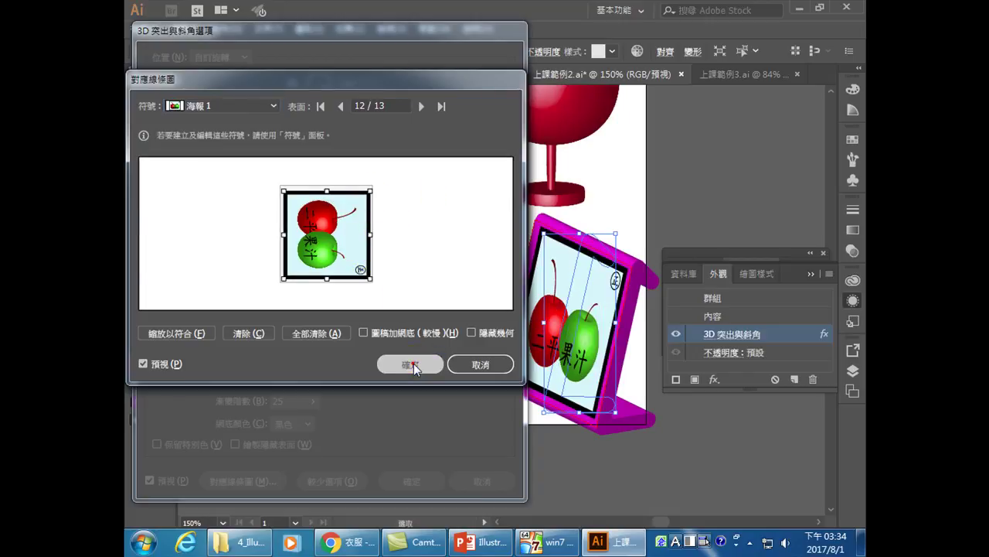
{"action": "left_click", "coordinate": [408, 480]}
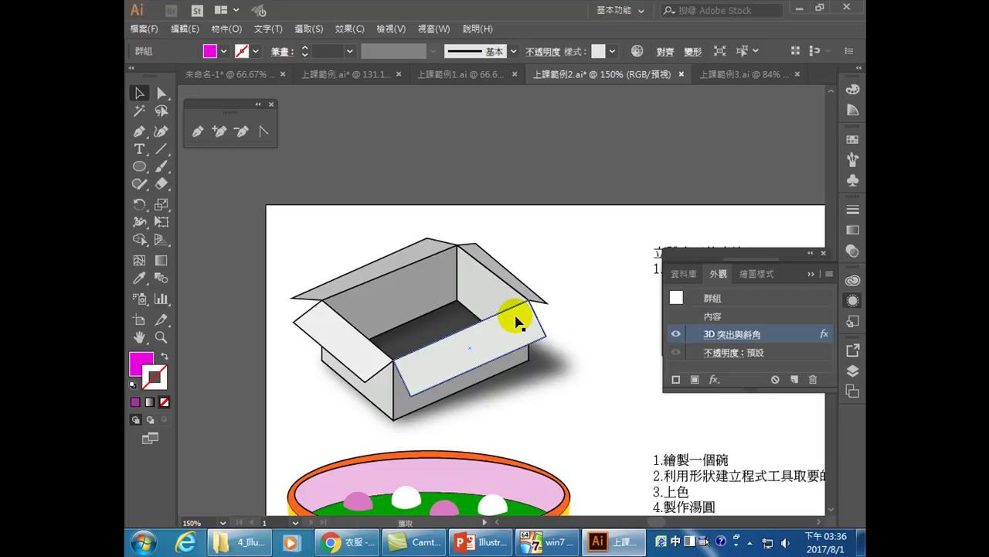
Scroll right to the cardboard box drawing and notes, then close the Appearance panel.
{"action": "left_click", "coordinate": [818, 523]}
{"action": "left_click_drag", "start_coordinate": [818, 524], "coordinate": [818, 522]}
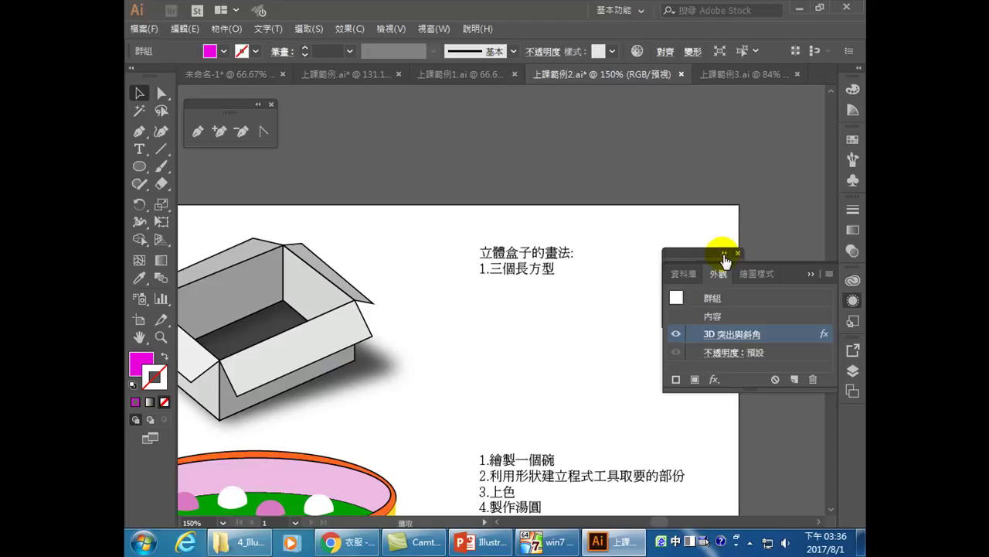
{"action": "left_click", "coordinate": [724, 256]}
{"action": "left_click", "coordinate": [445, 245]}
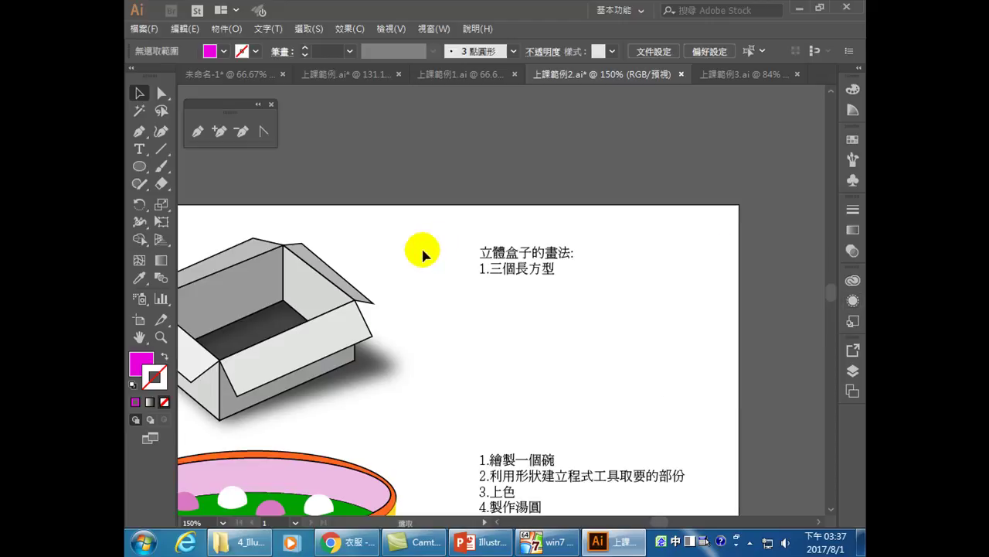
Draw a small rectangle below the '1.三個長方型' note with the Rectangle tool.
{"action": "left_click", "coordinate": [147, 167]}
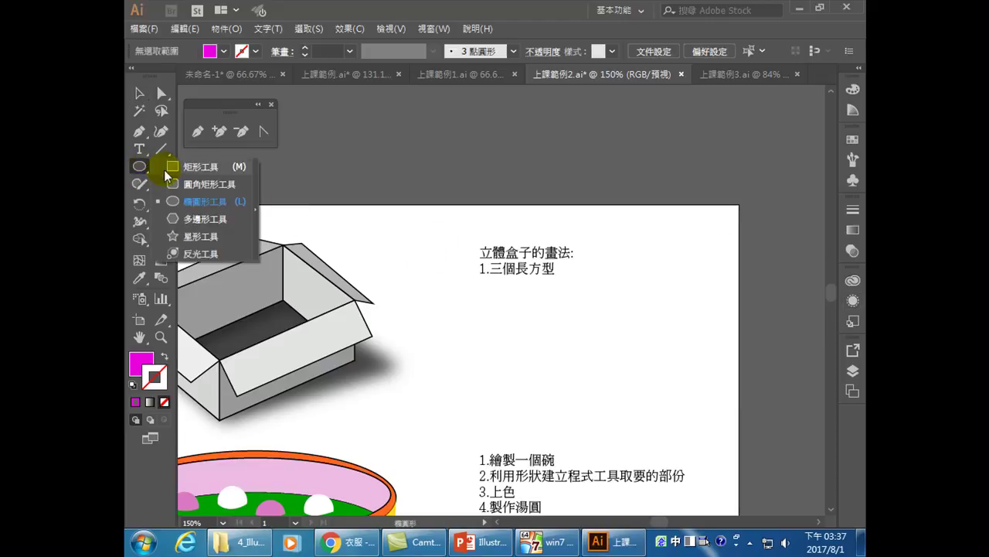
{"action": "left_click", "coordinate": [173, 167]}
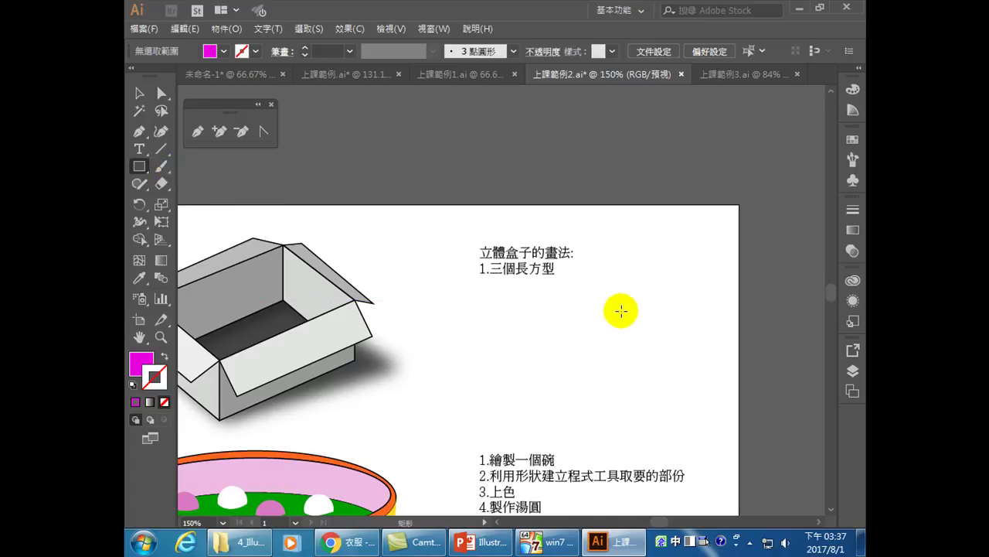
{"action": "scroll", "coordinate": [551, 300], "scroll_direction": "down", "scroll_amount": 1}
{"action": "left_click_drag", "start_coordinate": [485, 279], "coordinate": [553, 331]}
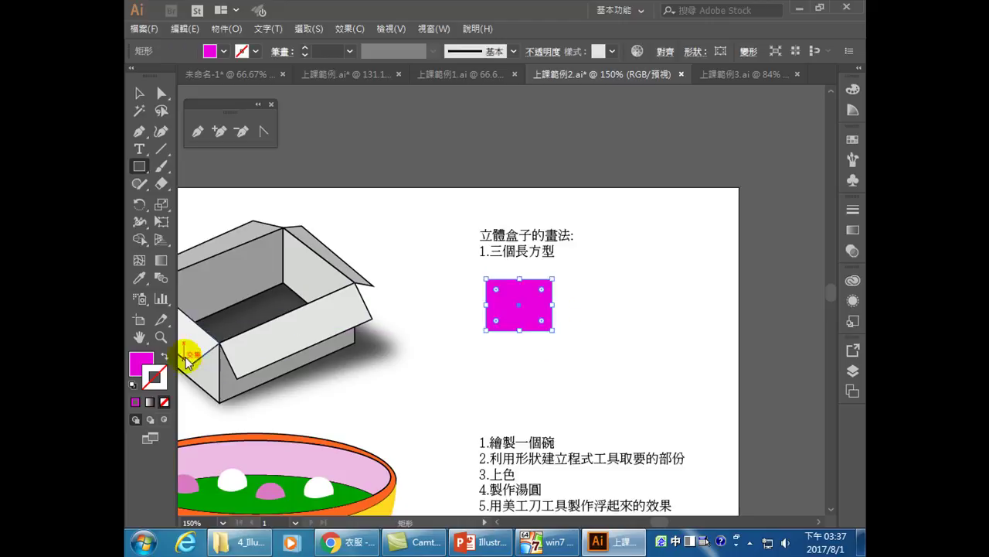
Give the rectangle a 9E9E9E grey fill with a black outline, then reselect it.
{"action": "double_click", "coordinate": [137, 365]}
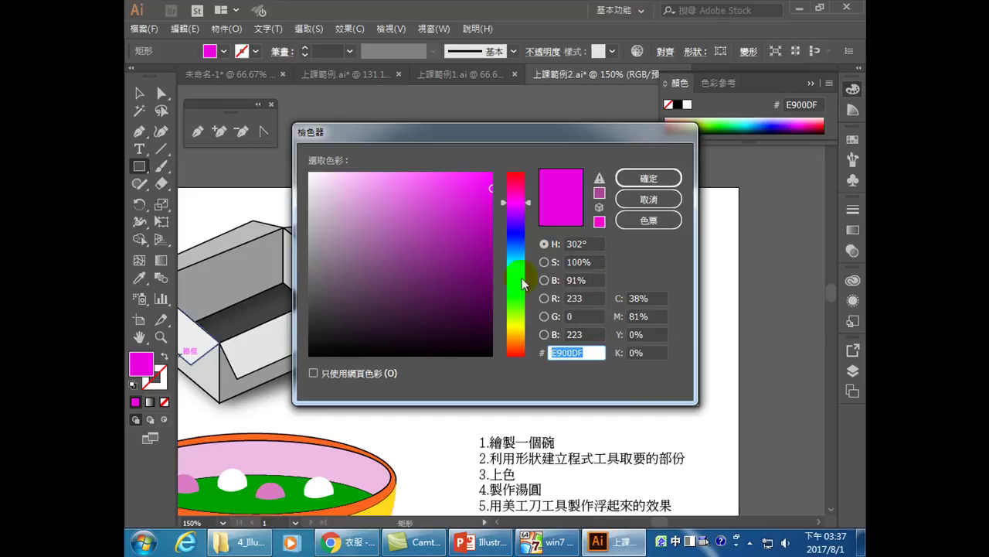
{"action": "left_click", "coordinate": [311, 225]}
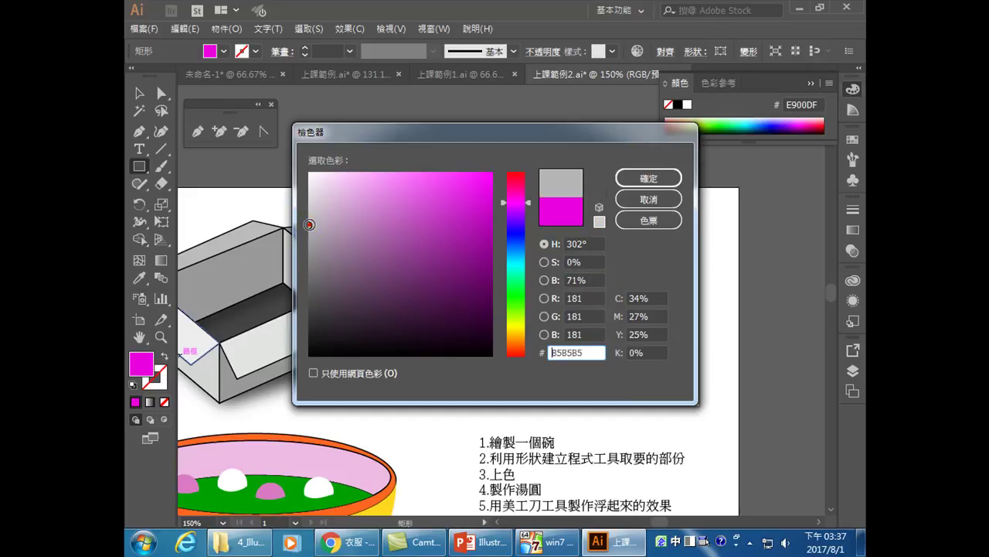
{"action": "left_click", "coordinate": [647, 177]}
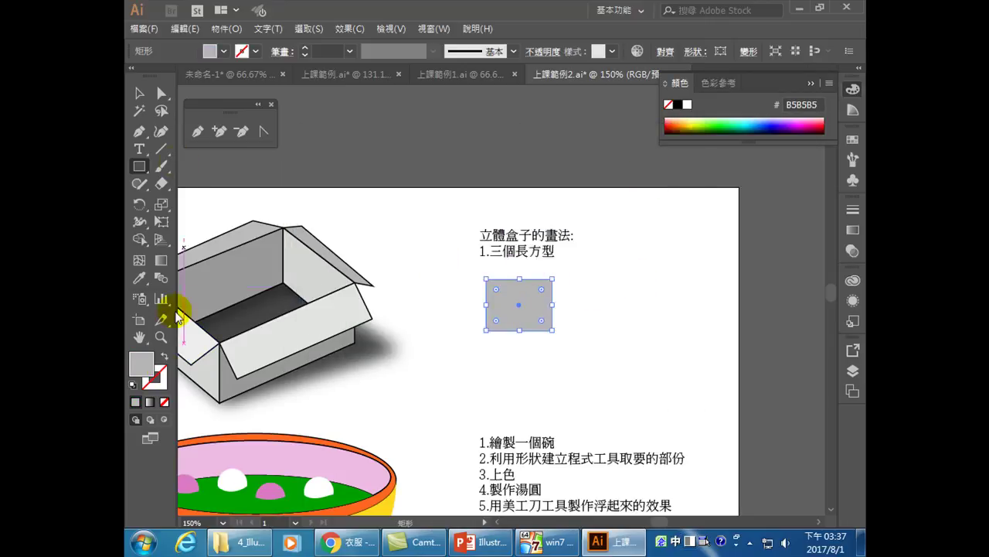
{"action": "left_click", "coordinate": [132, 385]}
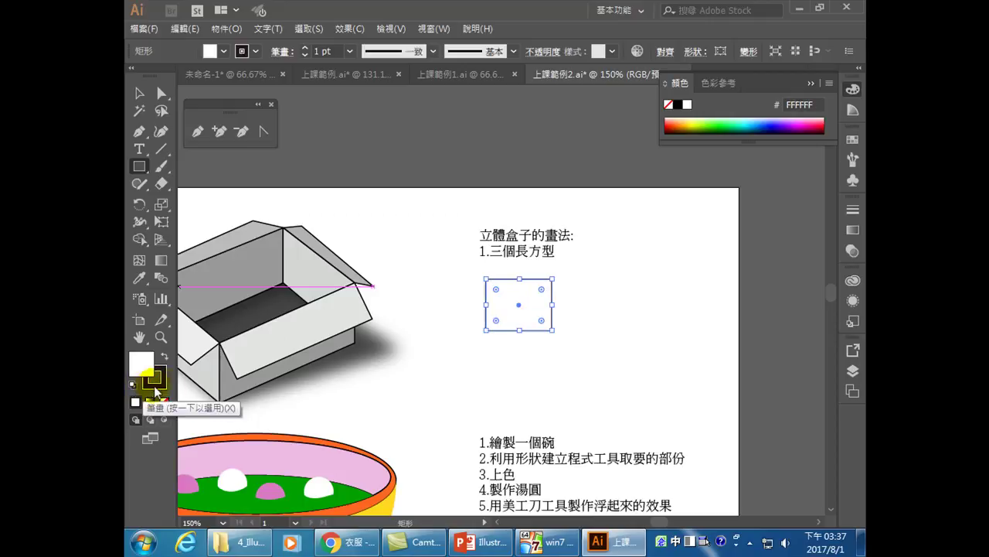
{"action": "double_click", "coordinate": [140, 362]}
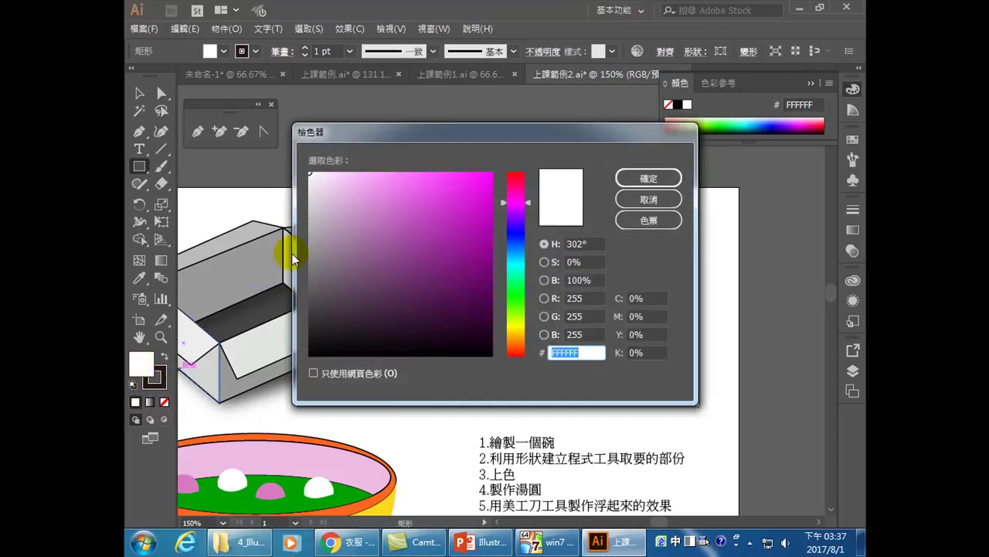
{"action": "left_click", "coordinate": [309, 241]}
{"action": "left_click", "coordinate": [648, 179]}
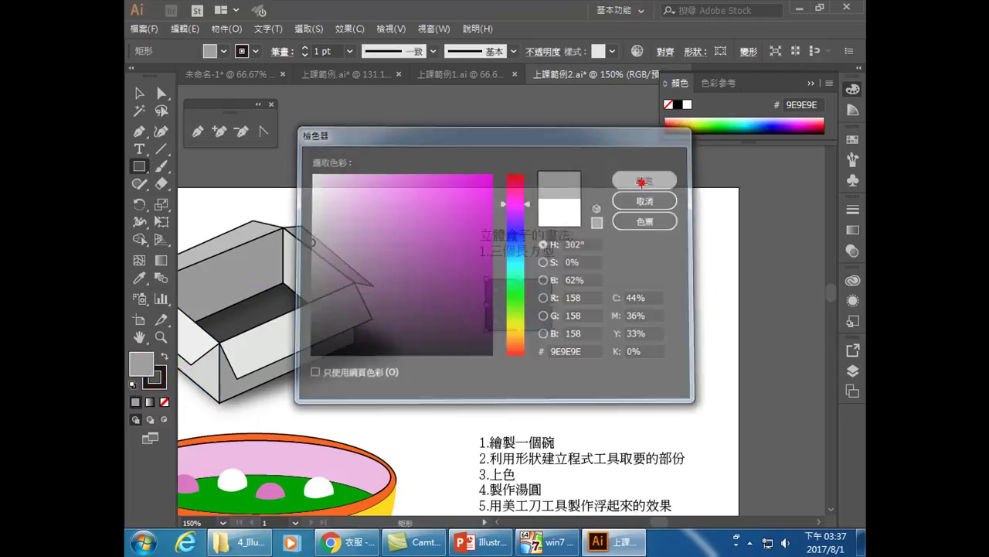
{"action": "key", "text": "v"}
{"action": "left_click", "coordinate": [615, 294]}
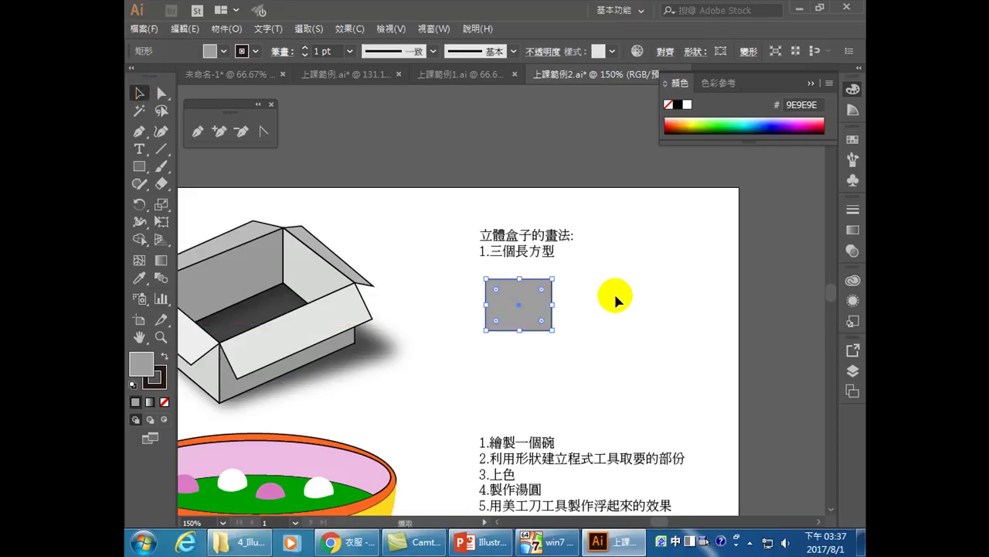
{"action": "left_click", "coordinate": [541, 309]}
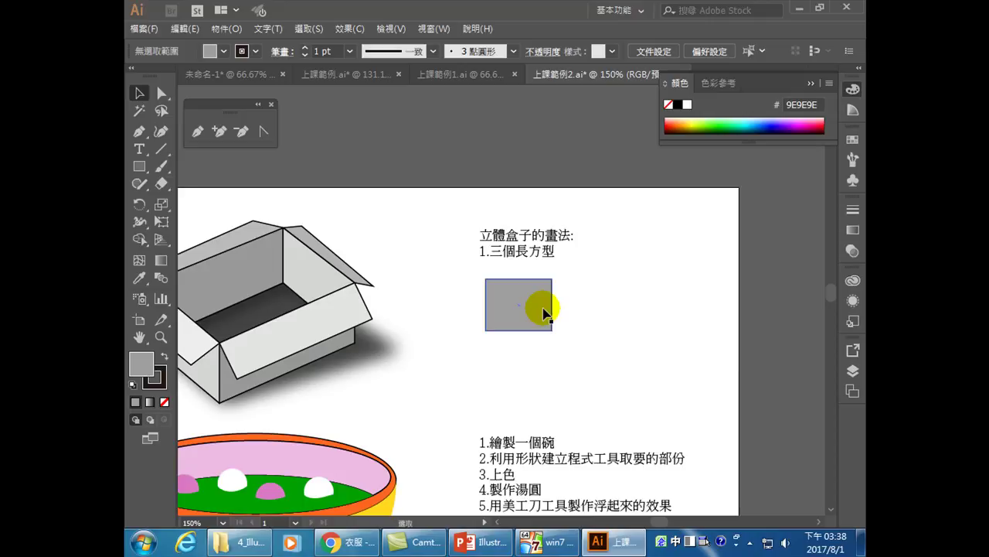
Alt-drag one grey rectangle copy straight down and another to its right.
{"action": "left_click", "coordinate": [558, 339]}
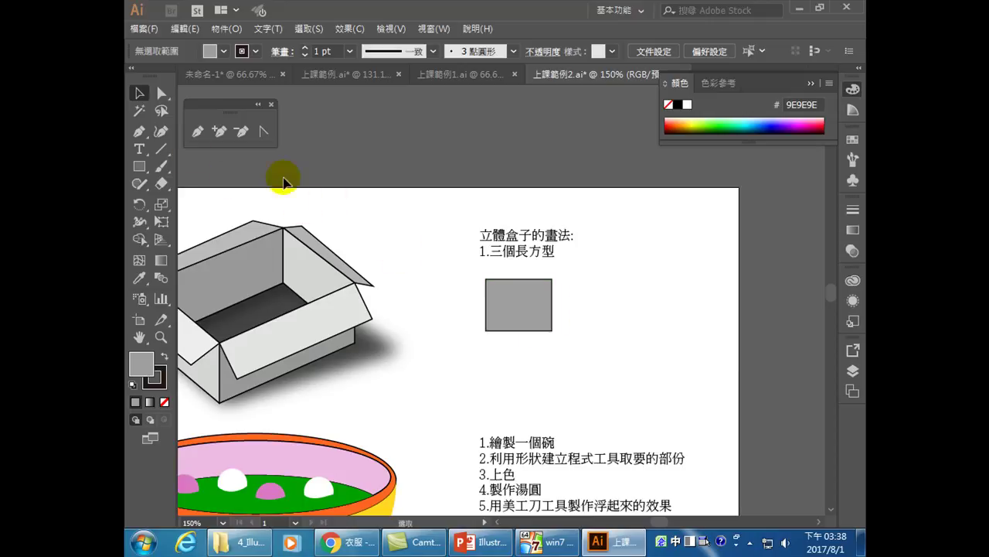
{"action": "left_click", "coordinate": [500, 312]}
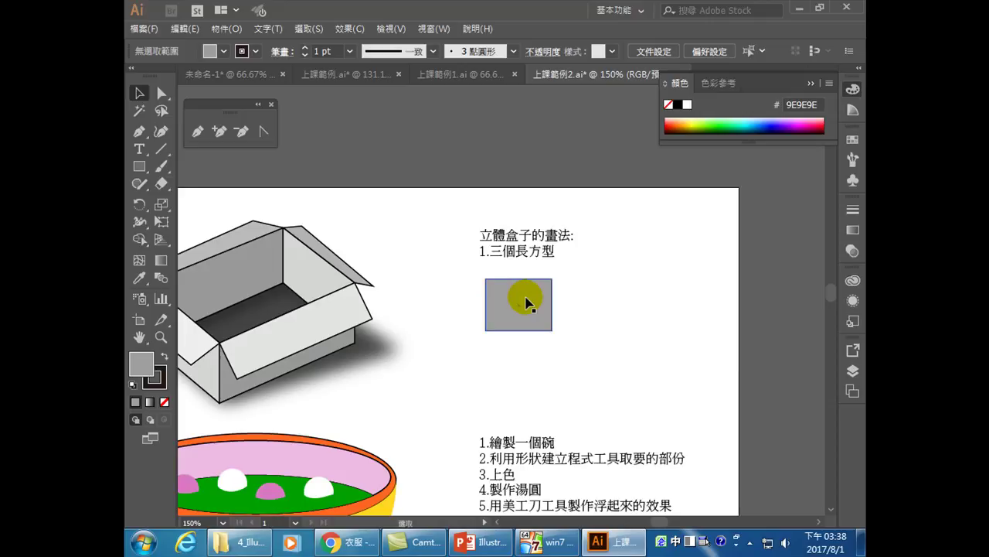
{"action": "left_click_drag", "start_coordinate": [533, 299], "coordinate": [532, 350]}
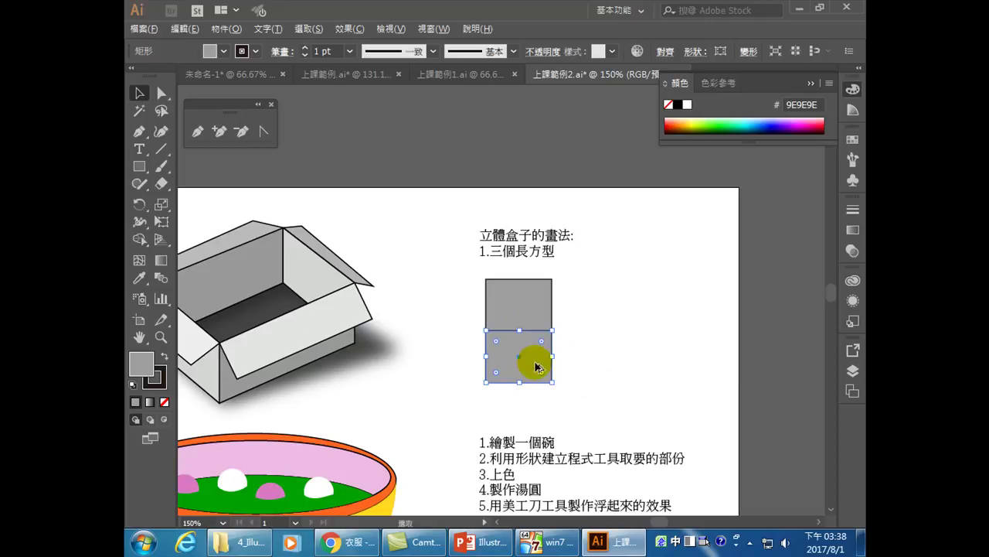
{"action": "left_click_drag", "start_coordinate": [533, 356], "coordinate": [602, 366]}
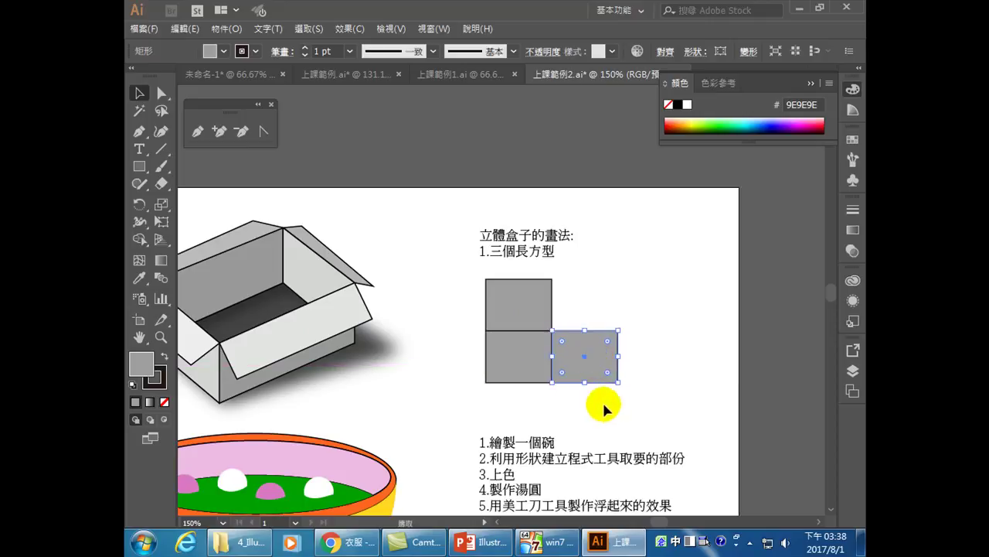
{"action": "left_click", "coordinate": [656, 391]}
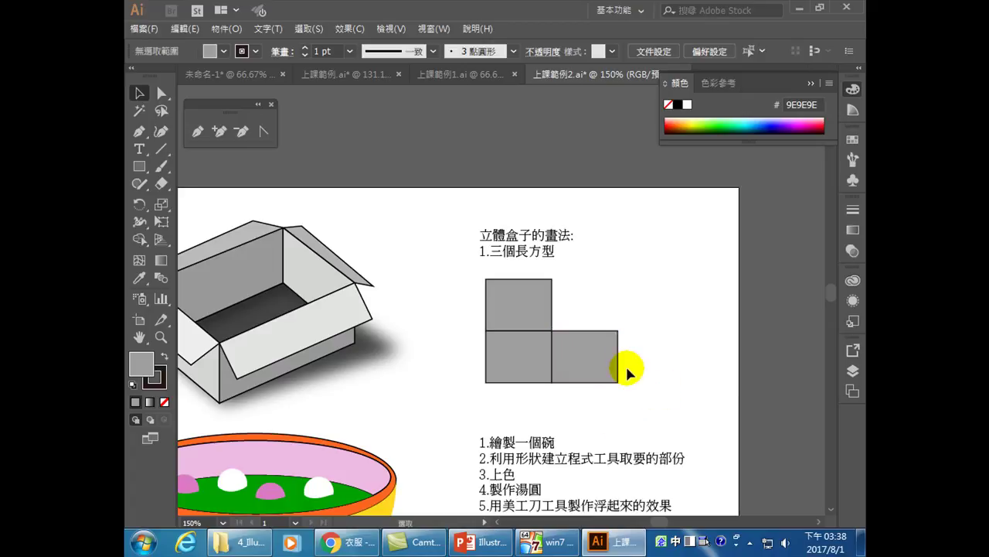
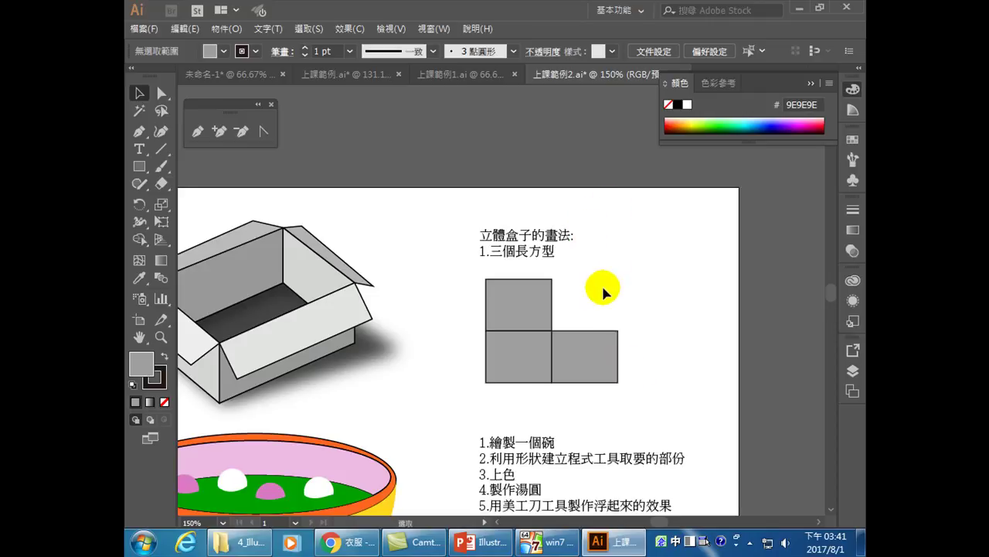
Select the anchors on the grey squares' shared edge and nudge them down to skew the squares.
{"action": "left_click", "coordinate": [162, 96]}
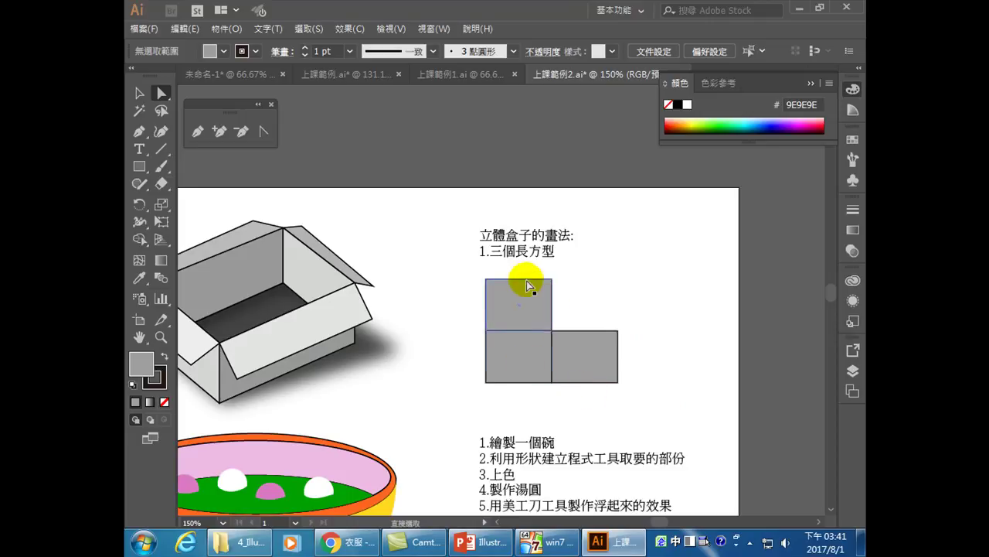
{"action": "left_click_drag", "start_coordinate": [541, 265], "coordinate": [563, 402]}
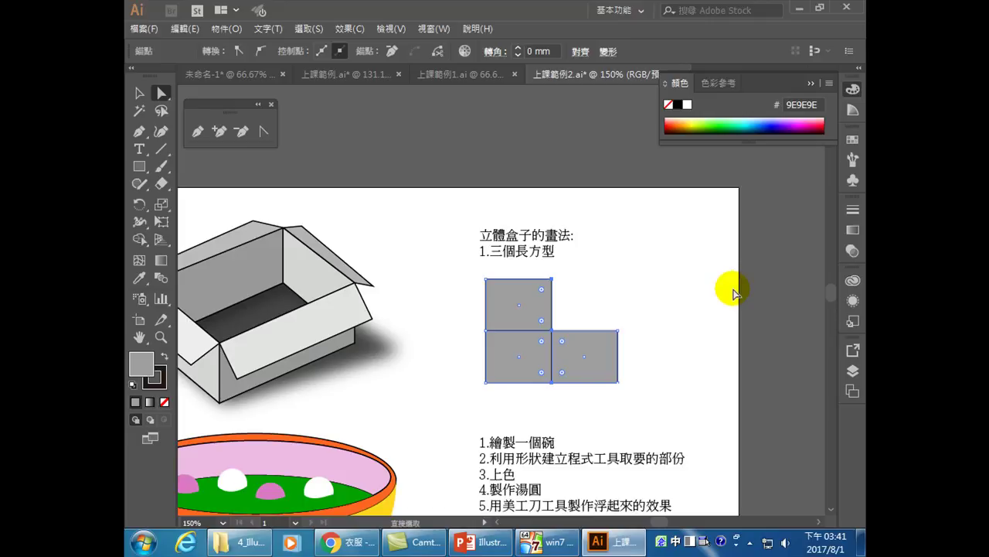
{"action": "key", "text": "Down"}
{"action": "key", "text": "Down"}
{"action": "key", "text": "Down"}
{"action": "key", "text": "Down"}
{"action": "key", "text": "Down"}
{"action": "key", "text": "Down"}
{"action": "key", "text": "Down"}
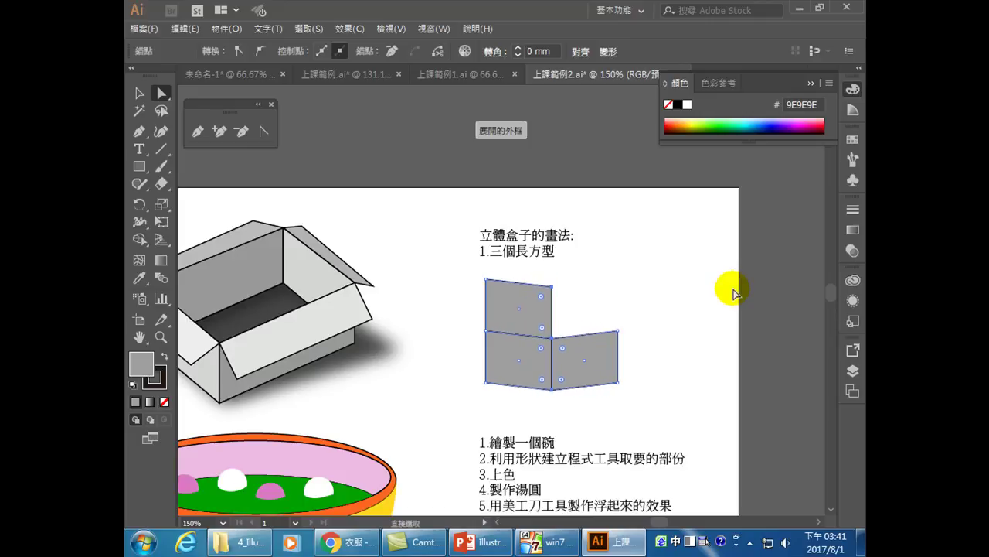
{"action": "key", "text": "Down"}
{"action": "key", "text": "Down"}
{"action": "key", "text": "Down"}
{"action": "key", "text": "Down"}
{"action": "key", "text": "Down"}
{"action": "key", "text": "Down"}
{"action": "key", "text": "Down"}
{"action": "key", "text": "Down"}
{"action": "key", "text": "Down"}
{"action": "key", "text": "Down"}
{"action": "key", "text": "Down"}
{"action": "key", "text": "Down"}
{"action": "key", "text": "Down"}
{"action": "key", "text": "Down"}
{"action": "key", "text": "Down"}
{"action": "key", "text": "Down"}
{"action": "key", "text": "Down"}
{"action": "key", "text": "Down"}
{"action": "key", "text": "Left"}
{"action": "key", "text": "Left"}
{"action": "key", "text": "Left"}
{"action": "key", "text": "Left"}
{"action": "key", "text": "Left"}
{"action": "key", "text": "Left"}
{"action": "key", "text": "Left"}
{"action": "key", "text": "Left"}
{"action": "key", "text": "Left"}
{"action": "key", "text": "Left"}
{"action": "key", "text": "Up"}
{"action": "key", "text": "Up"}
{"action": "key", "text": "Up"}
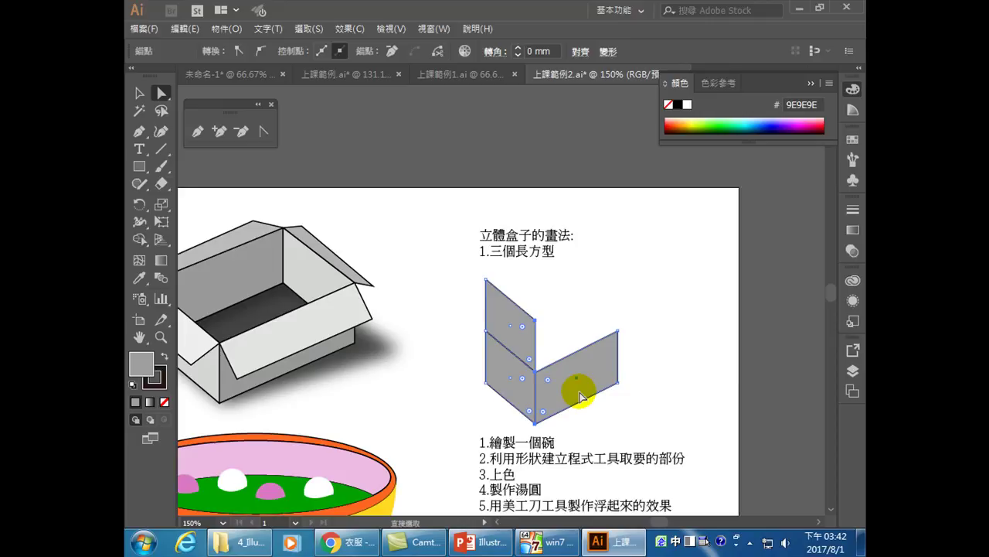
Drag the top square's upper corner and edge to the right to form a slanted top face.
{"action": "left_click_drag", "start_coordinate": [479, 266], "coordinate": [548, 328]}
{"action": "left_click", "coordinate": [437, 283]}
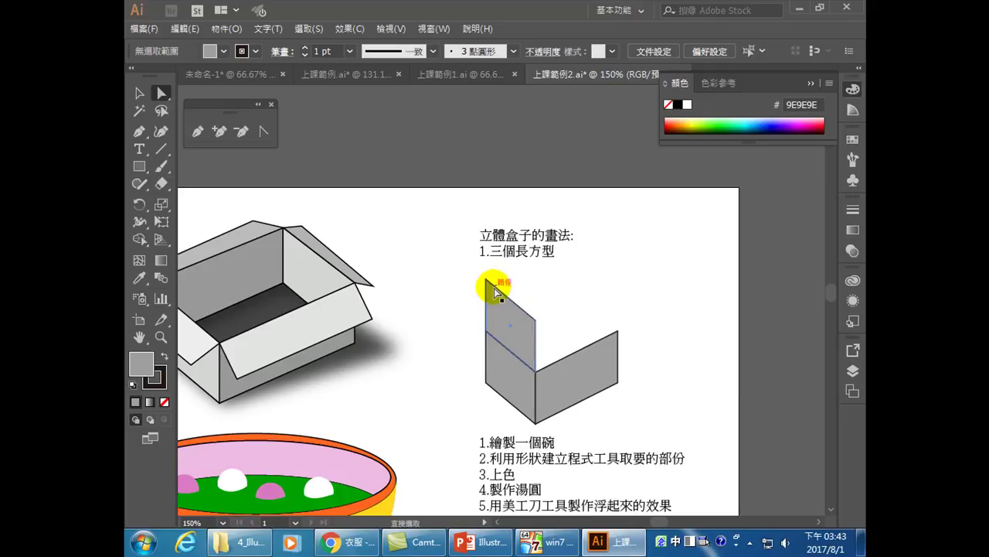
{"action": "mouse_move", "coordinate": [486, 280]}
{"action": "left_mouse_down"}
{"action": "mouse_move", "coordinate": [552, 327]}
{"action": "mouse_move", "coordinate": [487, 279]}
{"action": "left_mouse_up"}
{"action": "left_click_drag", "start_coordinate": [526, 310], "coordinate": [605, 324]}
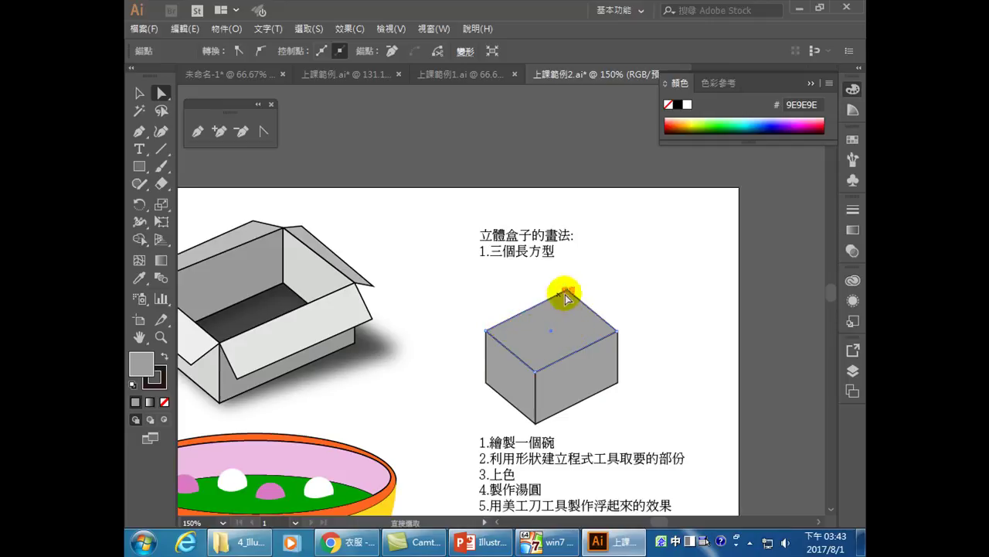
Select the whole grey cube as one set of objects.
{"action": "left_click", "coordinate": [188, 369], "text": "shift"}
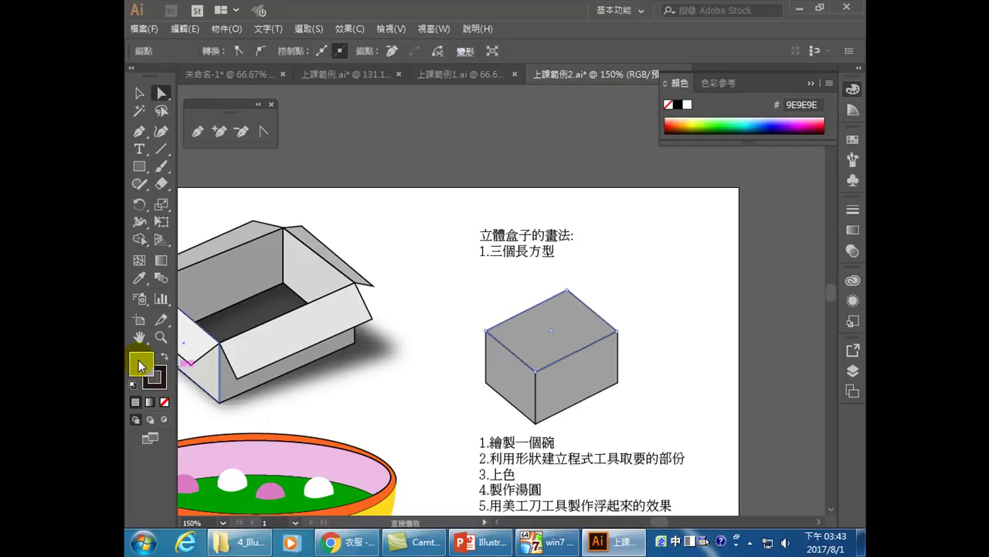
{"action": "left_click", "coordinate": [197, 369], "text": "shift"}
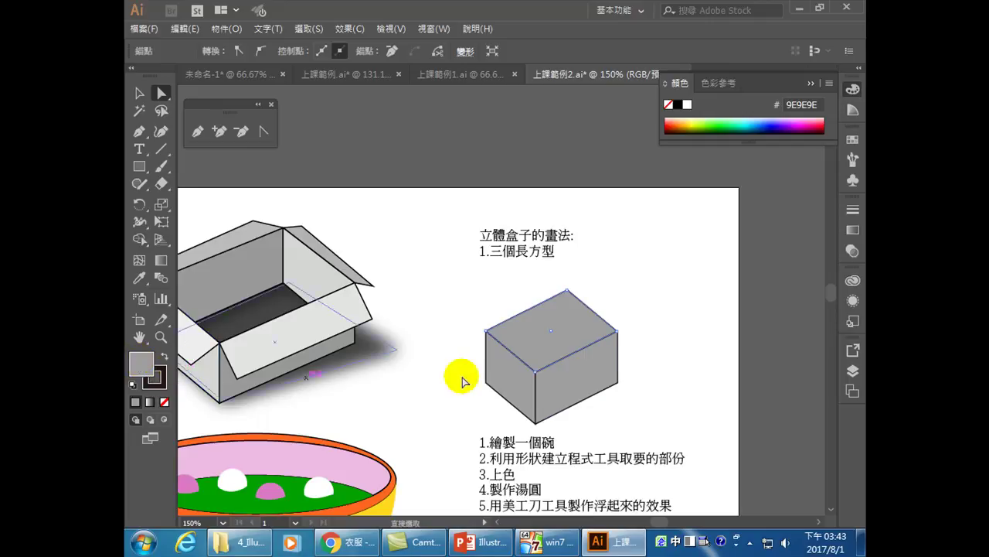
{"action": "left_click", "coordinate": [139, 94]}
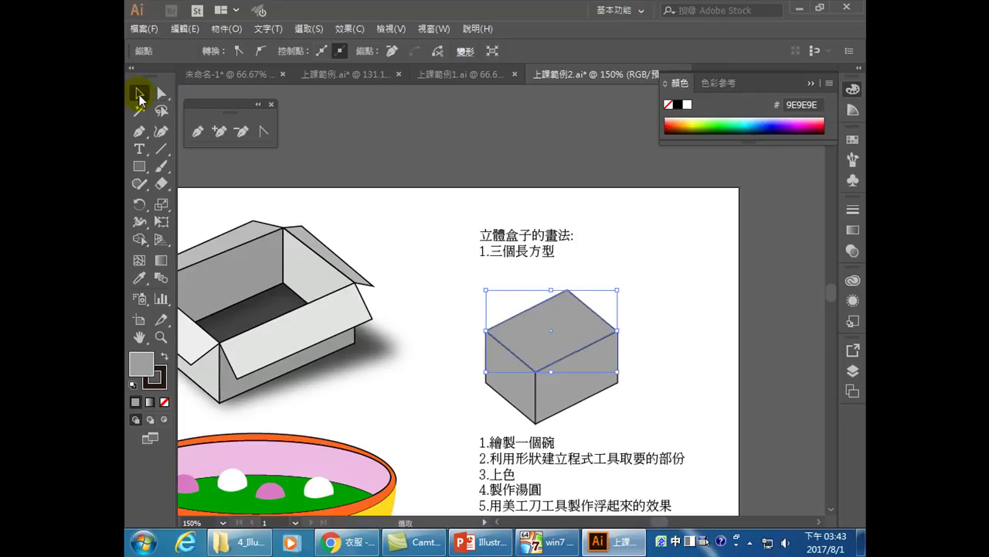
{"action": "left_click_drag", "start_coordinate": [459, 311], "coordinate": [604, 403]}
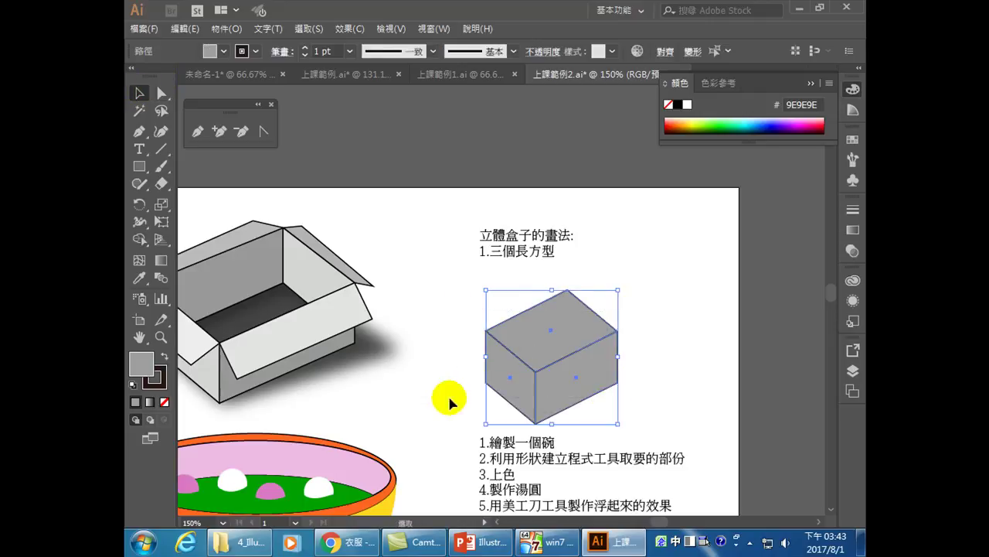
Set the cube's fill to None, leaving black outlines, and drag its top face downward.
{"action": "left_click", "coordinate": [164, 402]}
{"action": "left_click", "coordinate": [684, 353]}
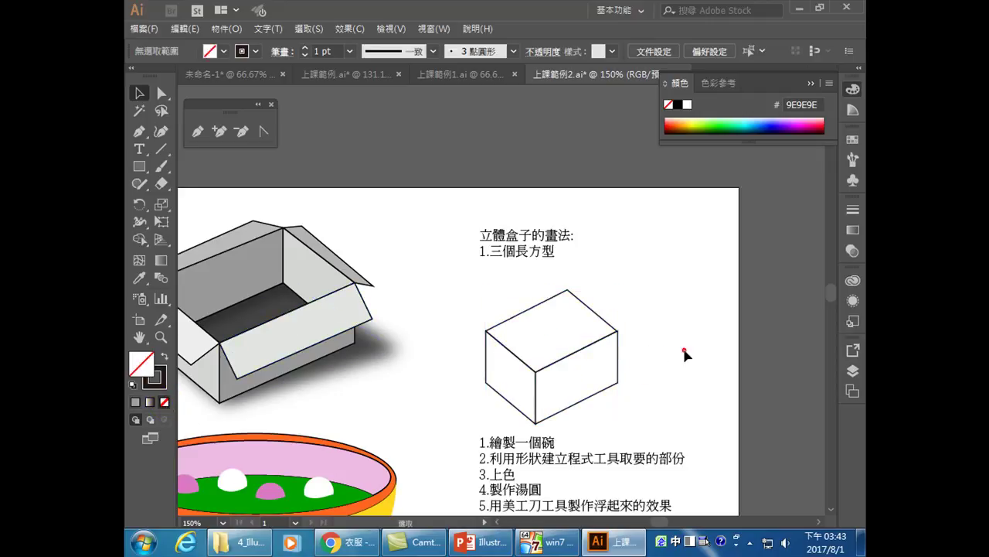
{"action": "left_click", "coordinate": [558, 298]}
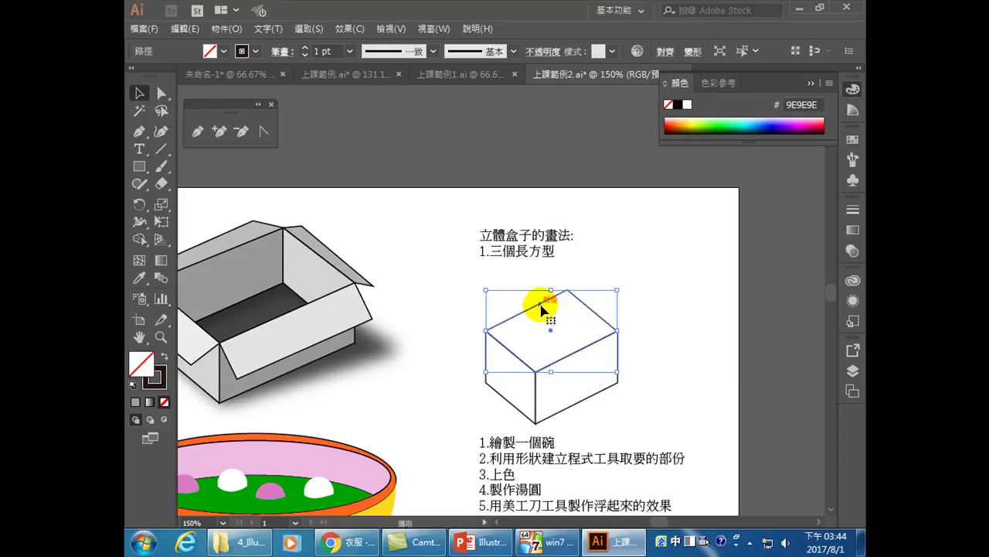
{"action": "left_click_drag", "start_coordinate": [544, 307], "coordinate": [544, 358]}
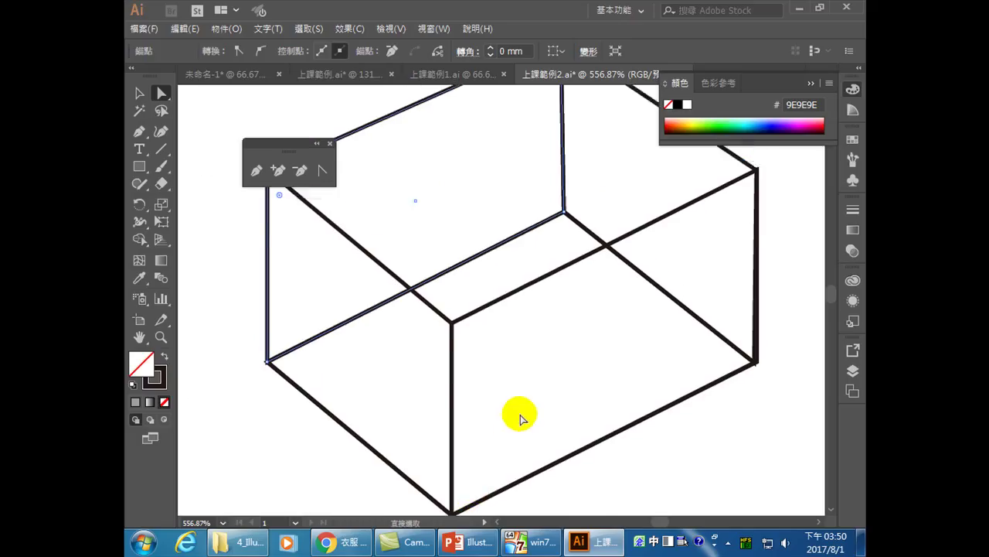
{"action": "scroll", "coordinate": [541, 371], "scroll_direction": "up", "scroll_amount": 5}
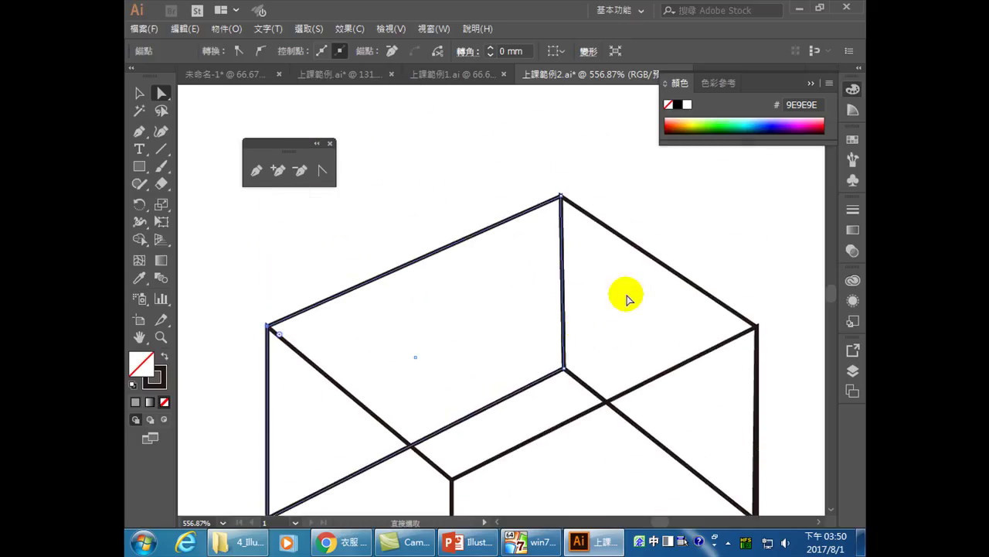
Copy the box's back panel and paste the copy in front of the original.
{"action": "left_click", "coordinate": [139, 93]}
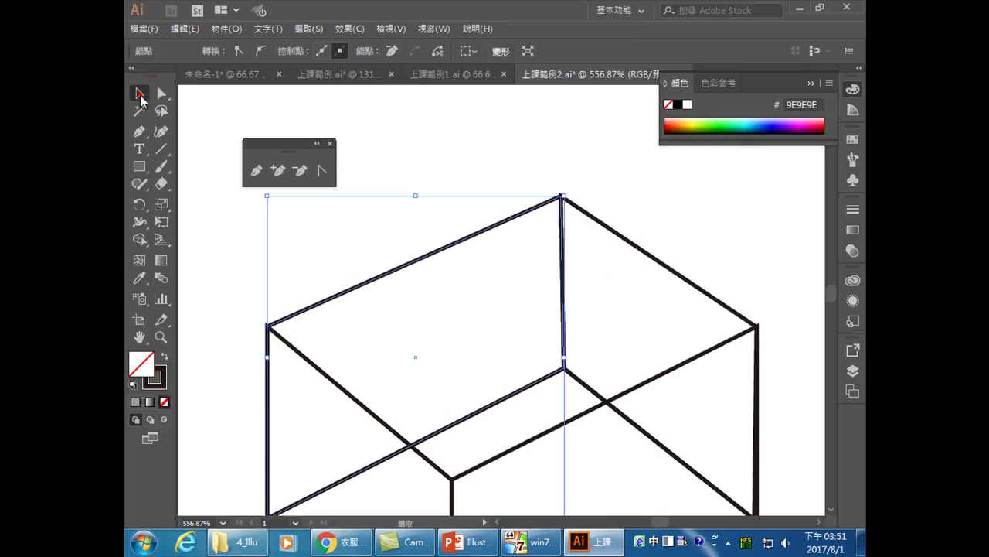
{"action": "scroll", "coordinate": [393, 243], "scroll_direction": "down", "scroll_amount": 2}
{"action": "key", "text": "ctrl+minus"}
{"action": "key", "text": "ctrl+minus"}
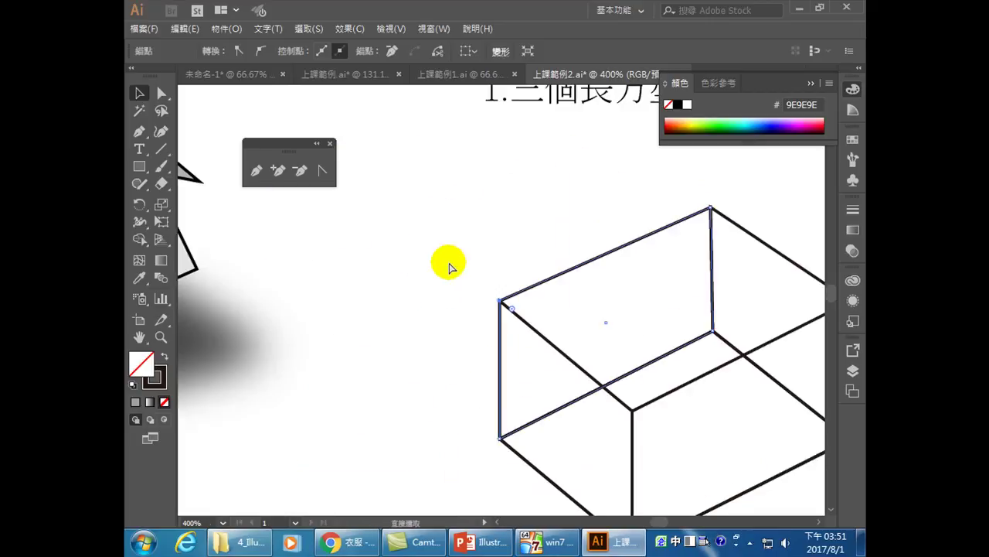
{"action": "left_click", "coordinate": [730, 210]}
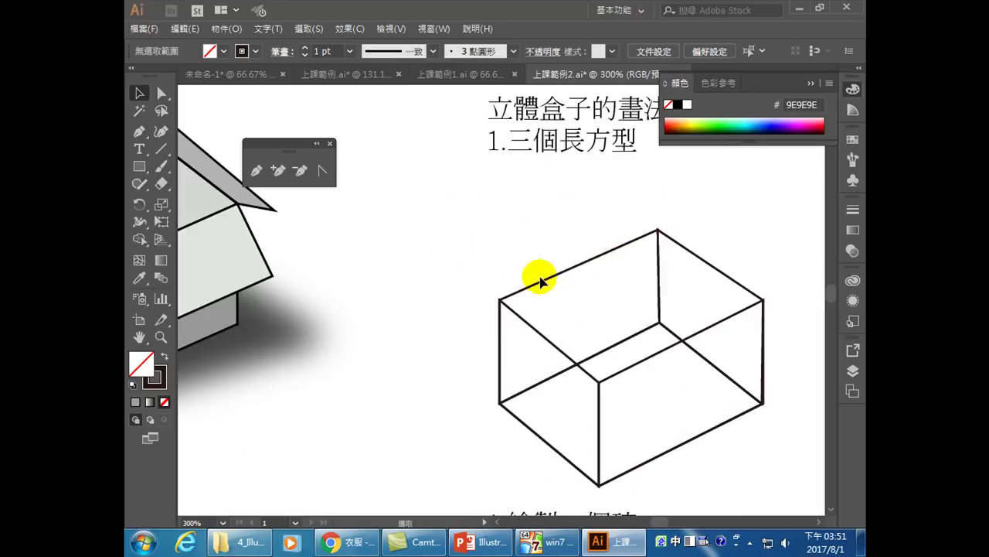
{"action": "left_click", "coordinate": [578, 266]}
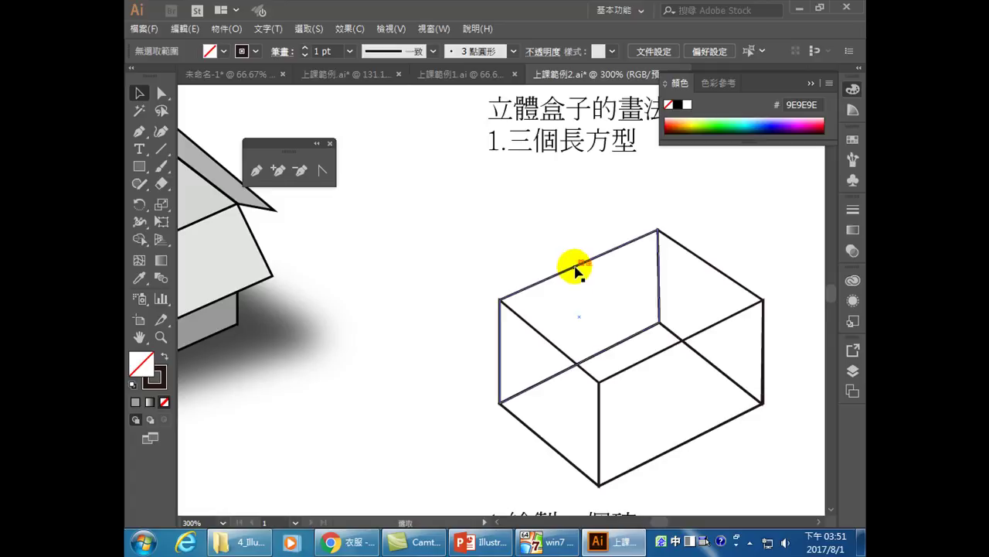
{"action": "left_click", "coordinate": [590, 266]}
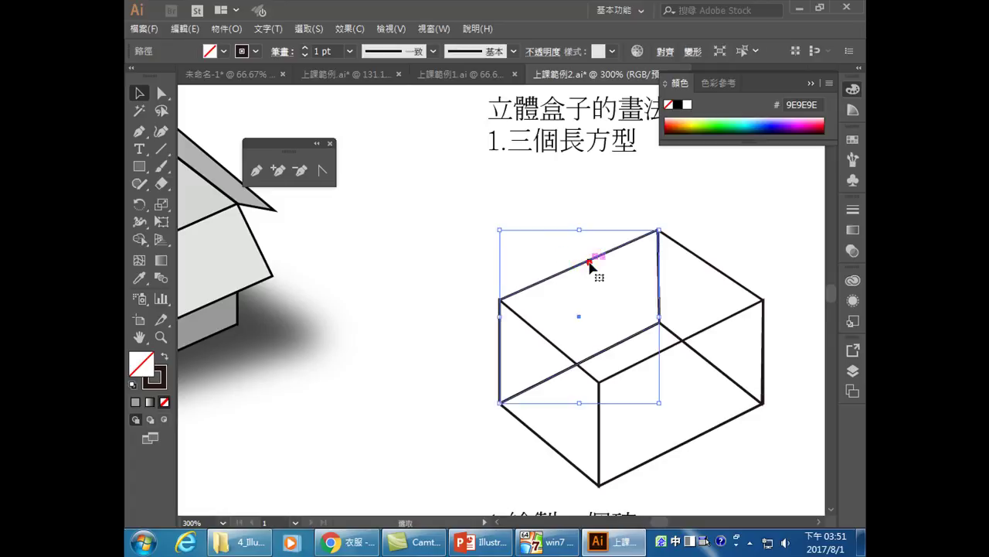
{"action": "left_click", "coordinate": [184, 30]}
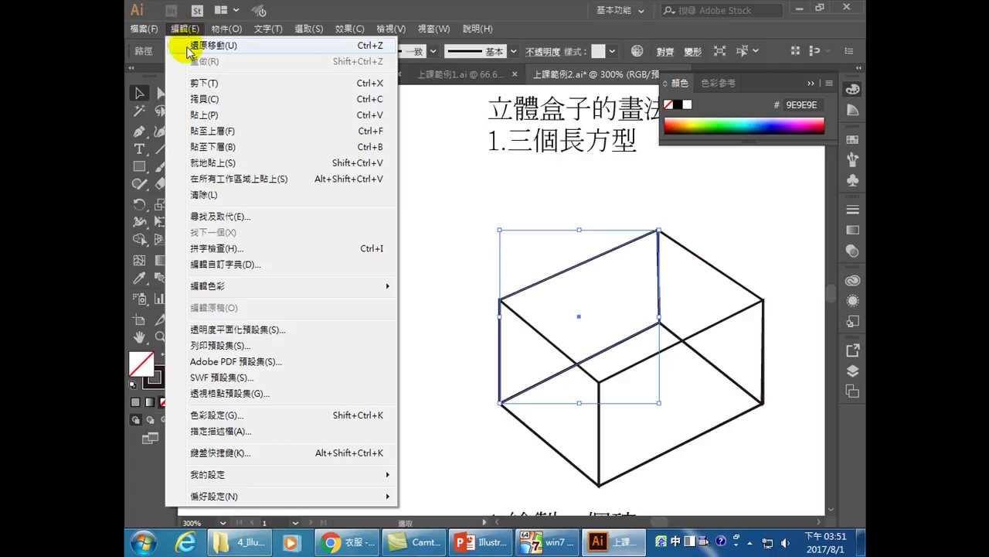
{"action": "left_click", "coordinate": [200, 104]}
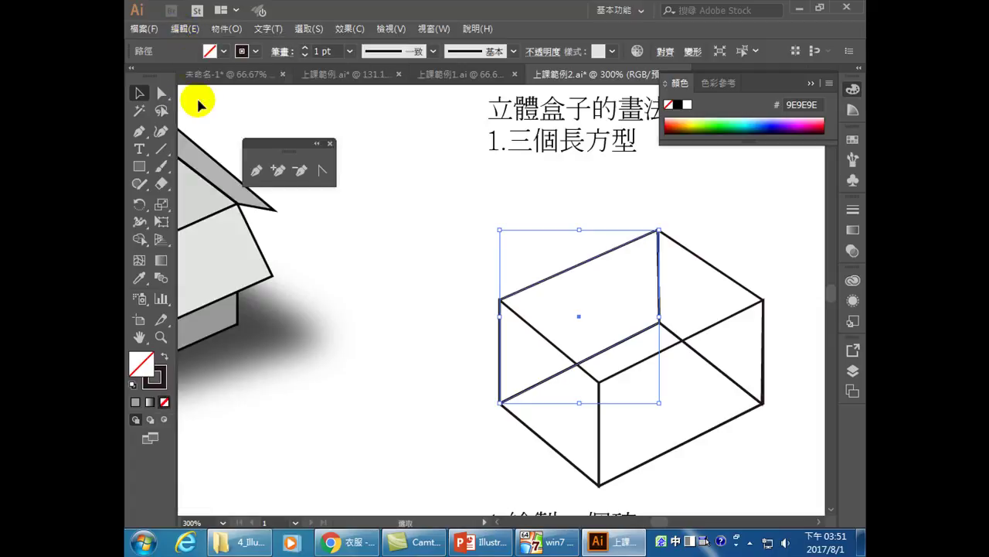
{"action": "left_click", "coordinate": [179, 30]}
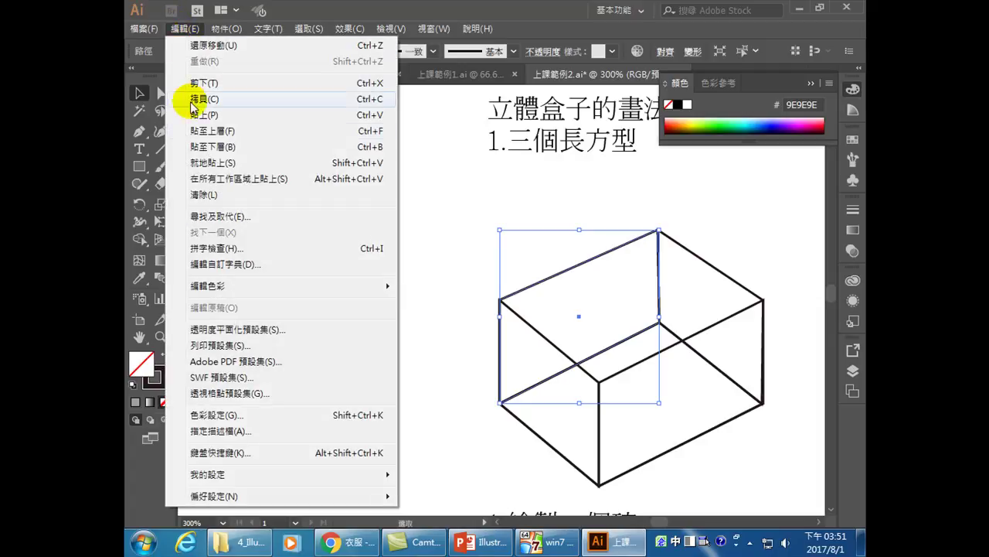
{"action": "left_click", "coordinate": [207, 133]}
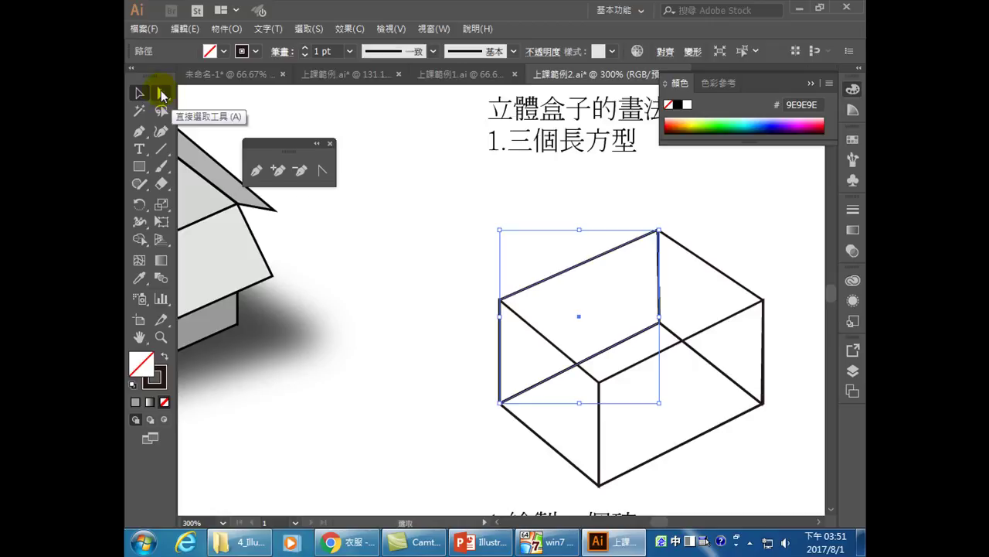
Pull the pasted panel's edge up and left into a slanted lid flap.
{"action": "left_click", "coordinate": [160, 94]}
{"action": "left_click", "coordinate": [618, 375]}
{"action": "left_click", "coordinate": [589, 357]}
{"action": "left_click_drag", "start_coordinate": [589, 358], "coordinate": [541, 281]}
{"action": "key", "text": "ctrl+z"}
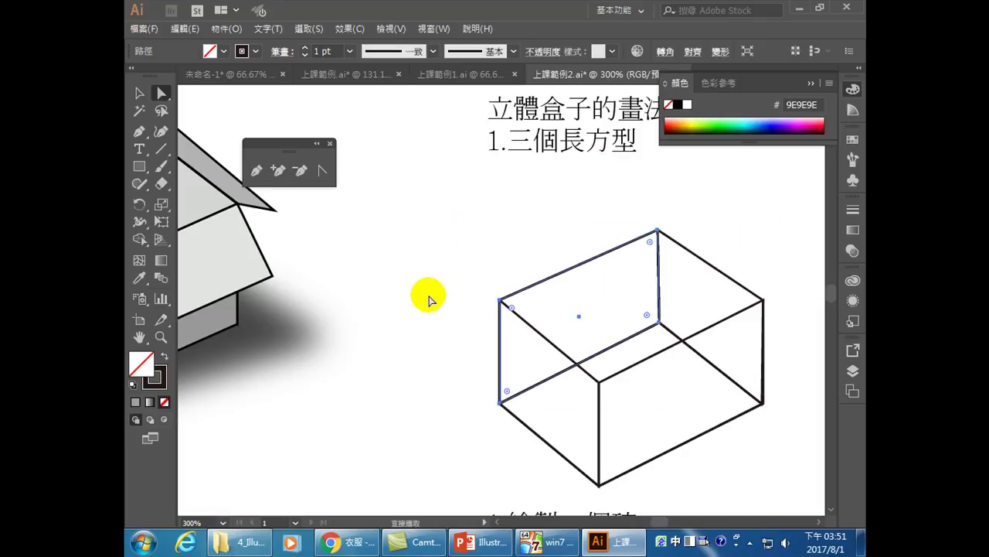
{"action": "left_click", "coordinate": [541, 228]}
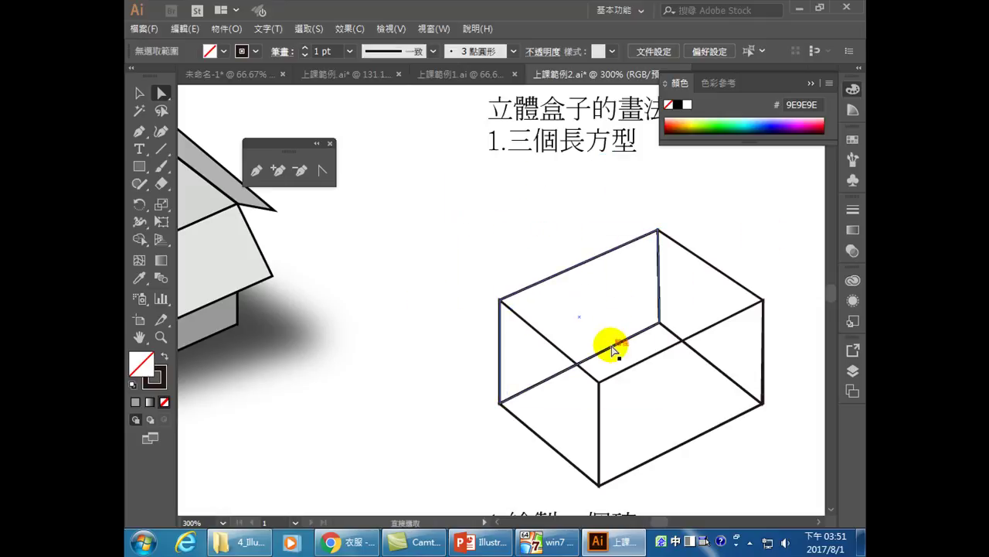
{"action": "left_click_drag", "start_coordinate": [611, 349], "coordinate": [558, 258]}
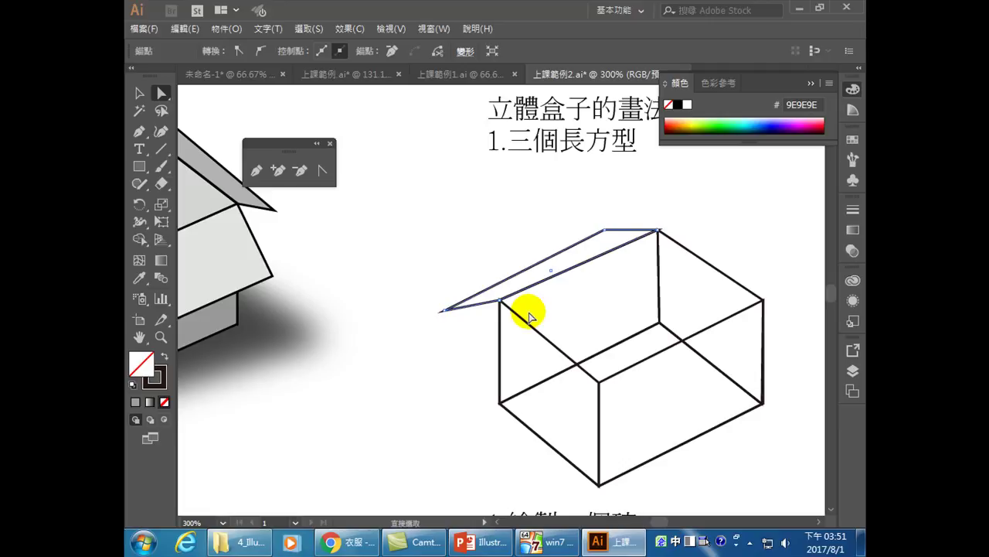
Copy the box's front-left face and paste the copy in front.
{"action": "left_click", "coordinate": [139, 92]}
{"action": "left_click", "coordinate": [567, 354]}
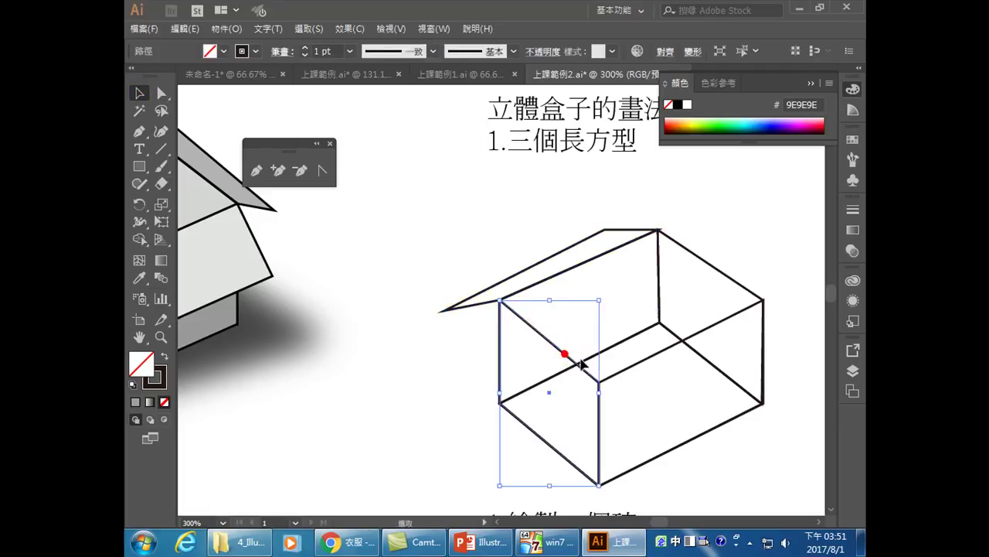
{"action": "left_click", "coordinate": [184, 28]}
{"action": "left_click", "coordinate": [199, 102]}
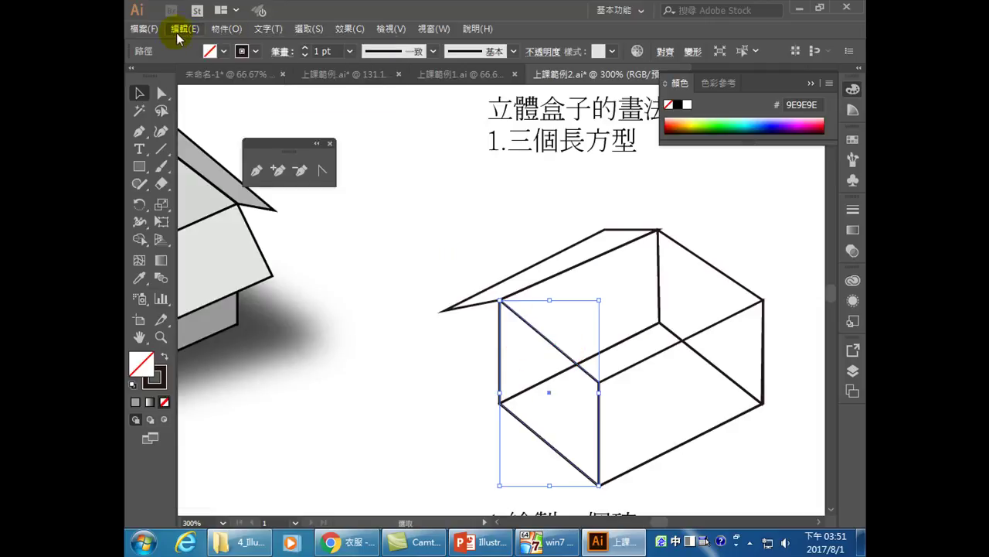
{"action": "left_click", "coordinate": [185, 29]}
{"action": "left_click", "coordinate": [215, 133]}
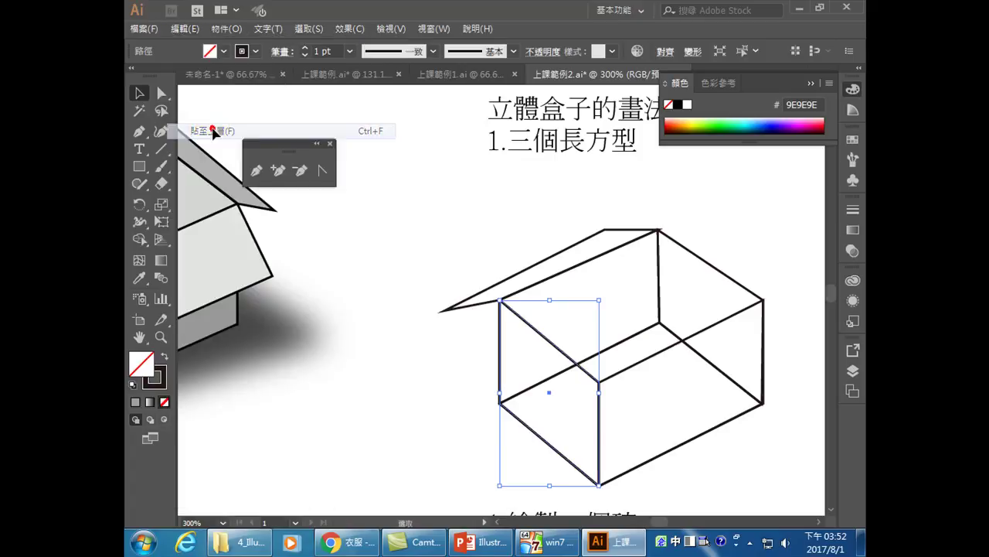
Drag the face copy's edge into a second flap and scroll the box into view.
{"action": "left_click", "coordinate": [339, 301]}
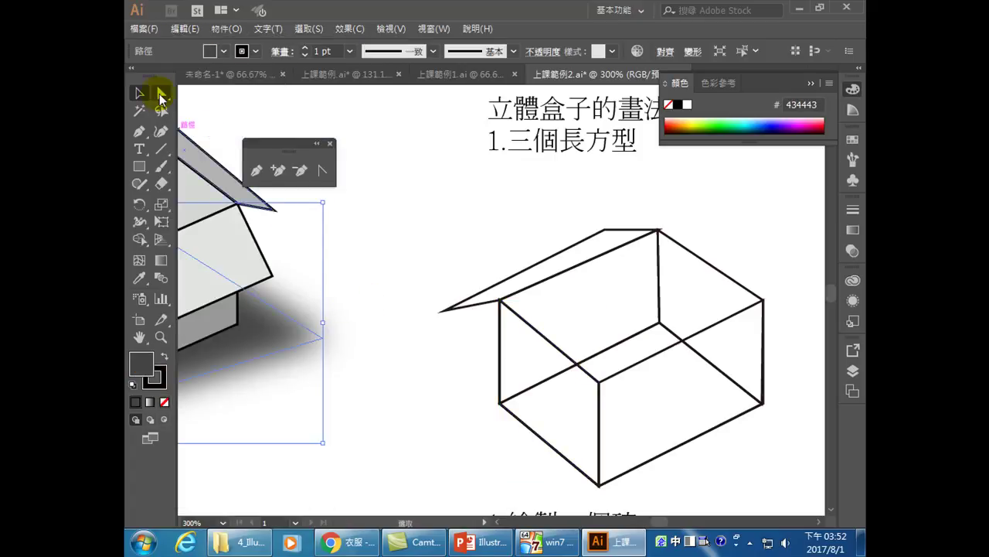
{"action": "left_click", "coordinate": [161, 95]}
{"action": "left_click", "coordinate": [453, 404]}
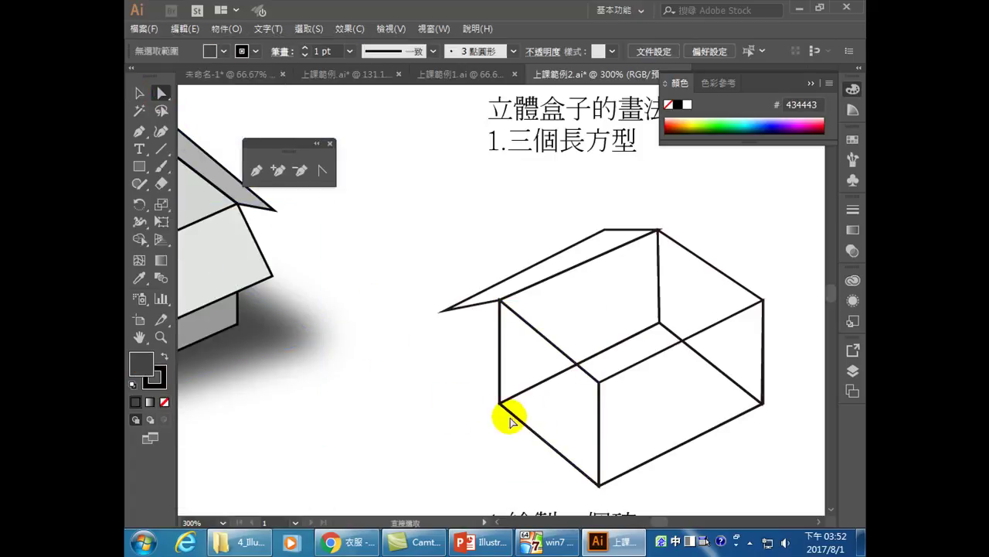
{"action": "left_click_drag", "start_coordinate": [542, 436], "coordinate": [511, 388]}
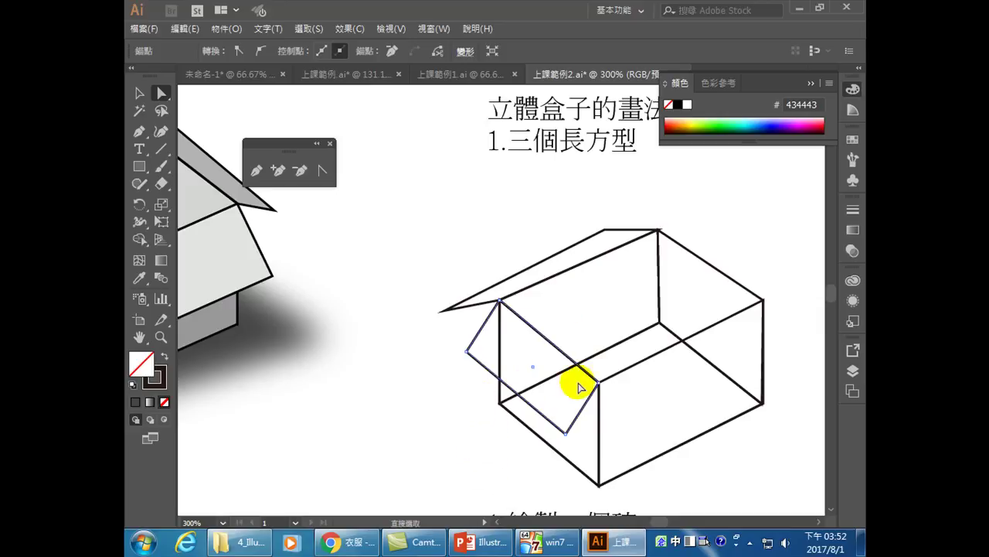
{"action": "left_click", "coordinate": [820, 522]}
{"action": "left_click_drag", "start_coordinate": [819, 522], "coordinate": [819, 522]}
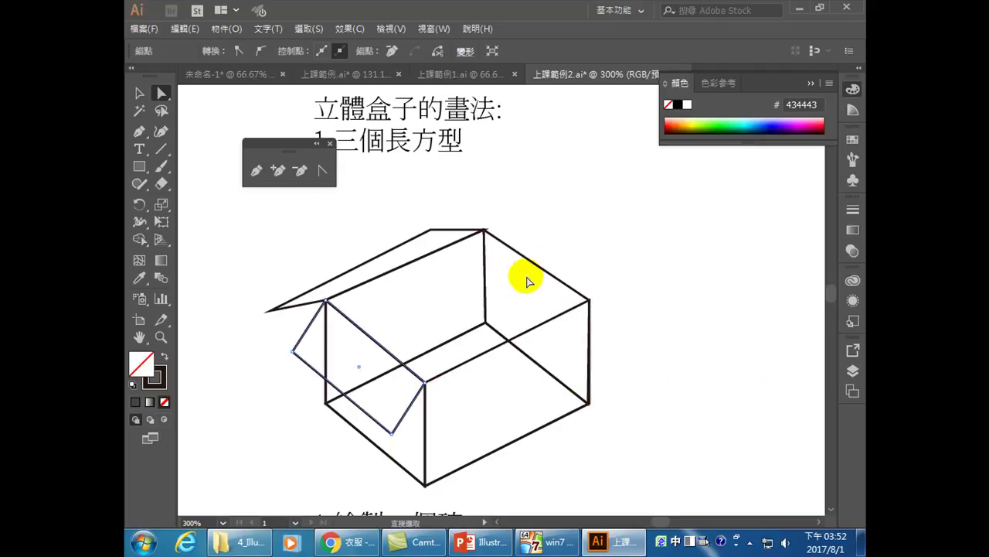
Select the anchor points at the box's right end and nudge them up and right to lengthen it.
{"action": "left_click", "coordinate": [145, 94]}
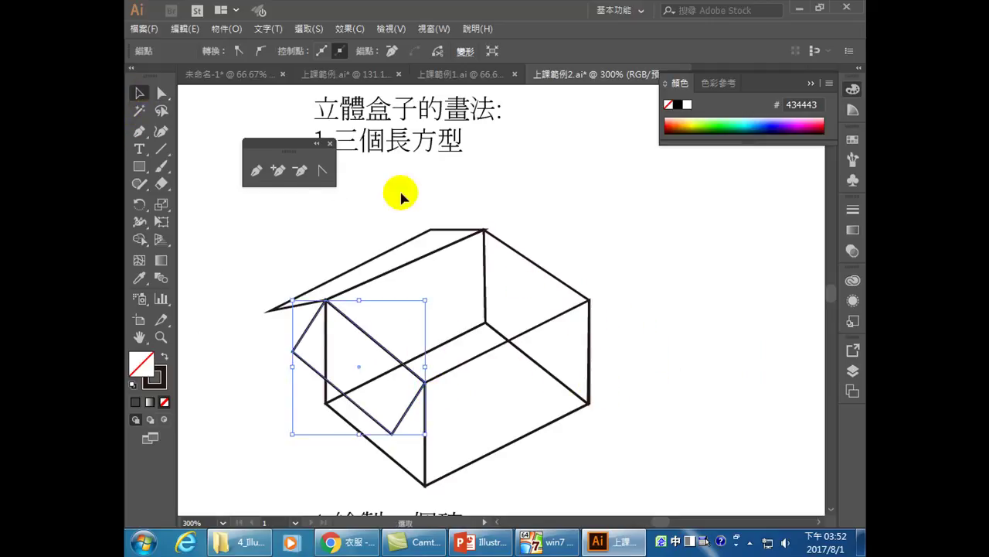
{"action": "left_click_drag", "start_coordinate": [465, 190], "coordinate": [622, 417]}
{"action": "left_click", "coordinate": [161, 92]}
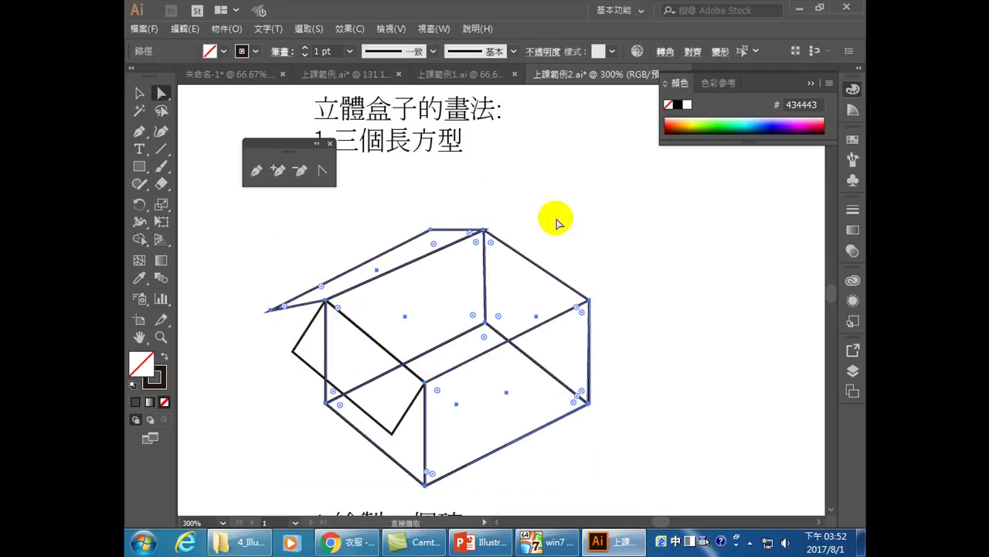
{"action": "left_click_drag", "start_coordinate": [468, 191], "coordinate": [630, 435]}
{"action": "key", "text": "Up"}
{"action": "key", "text": "Up"}
{"action": "key", "text": "Right"}
{"action": "key", "text": "Down"}
{"action": "key", "text": "Right"}
{"action": "key", "text": "Right"}
{"action": "key", "text": "Right"}
{"action": "key", "text": "Right"}
{"action": "key", "text": "Right"}
{"action": "key", "text": "Right"}
{"action": "key", "text": "Right"}
{"action": "key", "text": "Right"}
{"action": "key", "text": "Right"}
{"action": "key", "text": "Right"}
{"action": "key", "text": "Right"}
{"action": "key", "text": "Up"}
{"action": "key", "text": "Up"}
{"action": "key", "text": "Up"}
{"action": "key", "text": "Up"}
{"action": "key", "text": "Up"}
{"action": "key", "text": "Up"}
{"action": "key", "text": "Up"}
{"action": "key", "text": "Up"}
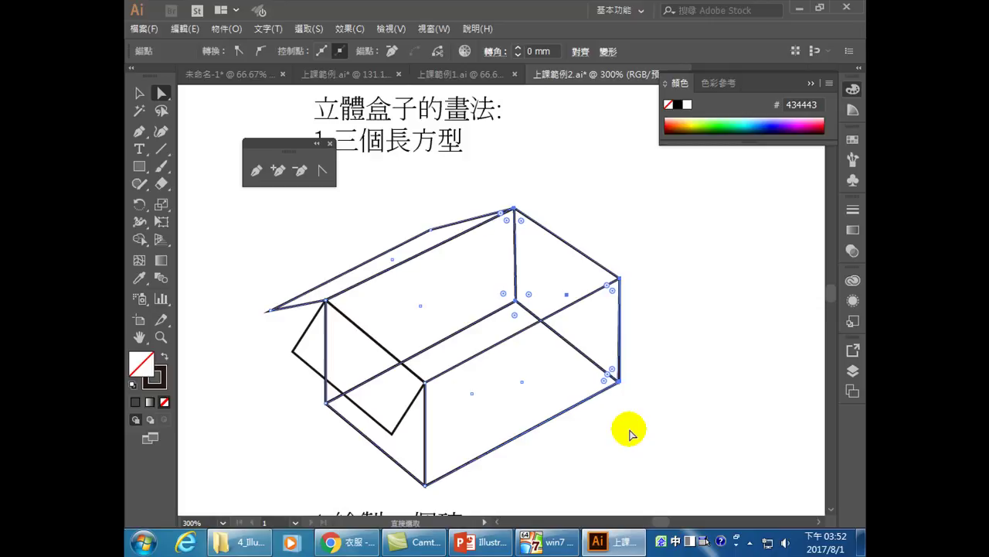
{"action": "key", "text": "Right"}
{"action": "key", "text": "Right"}
{"action": "key", "text": "Right"}
{"action": "key", "text": "Right"}
{"action": "key", "text": "Right"}
{"action": "key", "text": "Right"}
{"action": "key", "text": "Right"}
{"action": "key", "text": "Right"}
{"action": "key", "text": "Right"}
{"action": "key", "text": "Right"}
{"action": "key", "text": "Right"}
{"action": "key", "text": "Right"}
{"action": "key", "text": "Right"}
{"action": "key", "text": "Right"}
{"action": "key", "text": "Right"}
{"action": "key", "text": "Right"}
{"action": "key", "text": "Right"}
{"action": "key", "text": "Right"}
{"action": "key", "text": "Right"}
{"action": "key", "text": "Right"}
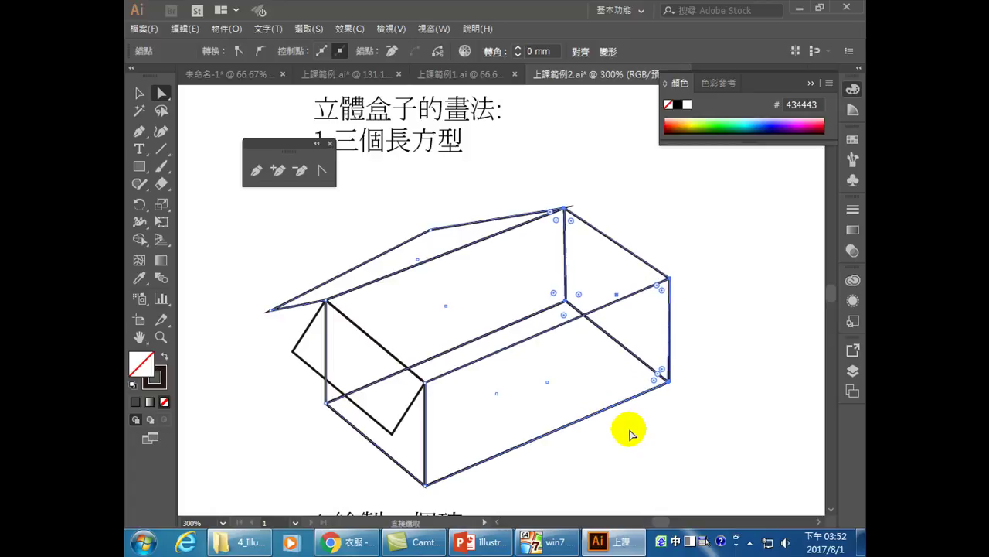
{"action": "key", "text": "Up"}
{"action": "key", "text": "Up"}
{"action": "key", "text": "Up"}
{"action": "key", "text": "Up"}
{"action": "key", "text": "Up"}
{"action": "key", "text": "Up"}
{"action": "key", "text": "Up"}
{"action": "key", "text": "Up"}
{"action": "key", "text": "Up"}
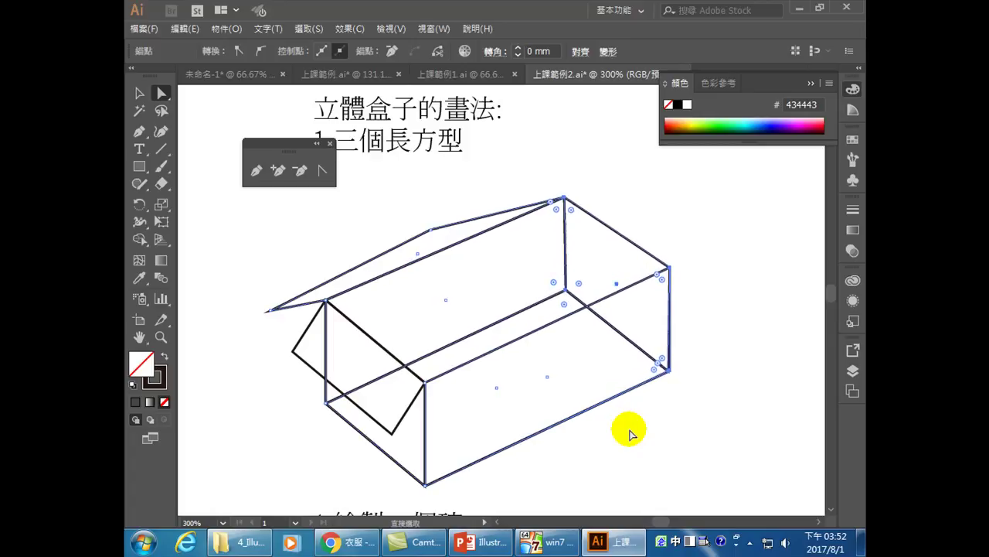
{"action": "key", "text": "Up"}
{"action": "key", "text": "Up"}
{"action": "key", "text": "Up"}
{"action": "key", "text": "Up"}
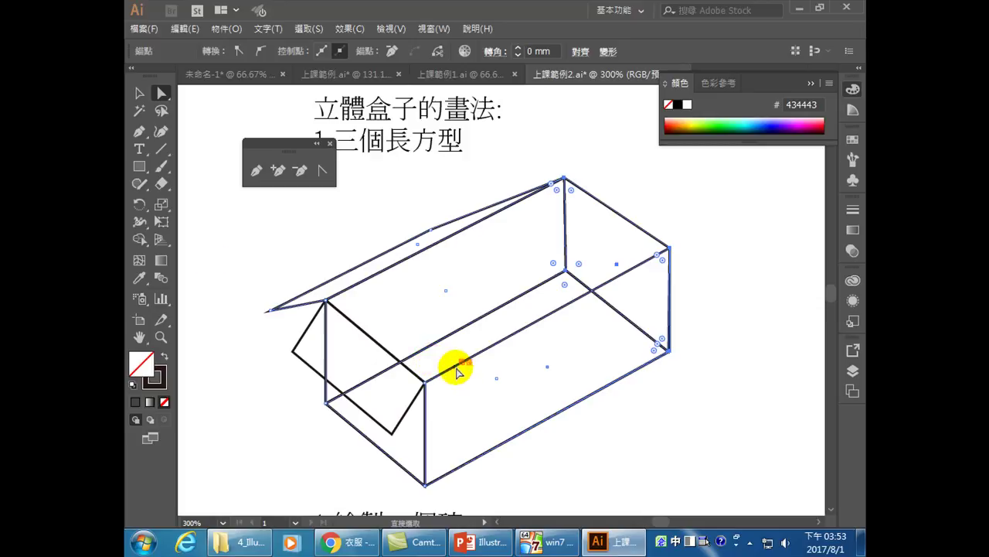
Select the box's front face rectangle as a whole object.
{"action": "left_click", "coordinate": [140, 94]}
{"action": "left_click", "coordinate": [715, 428]}
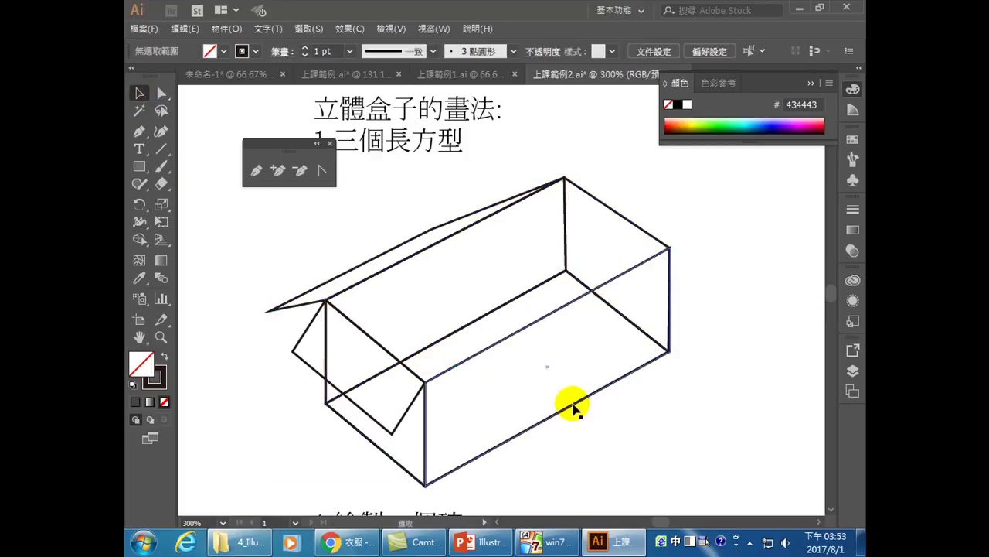
{"action": "left_click", "coordinate": [576, 402]}
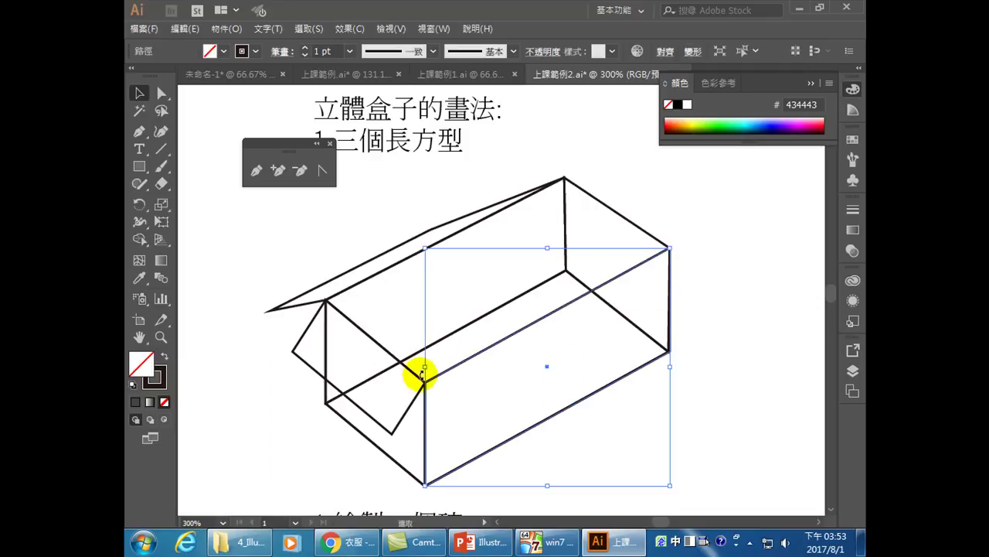
Paste a copy of the front face in front and fold its lower edge up into a front flap.
{"action": "left_click", "coordinate": [184, 29]}
{"action": "left_click", "coordinate": [195, 99]}
{"action": "left_click", "coordinate": [184, 29]}
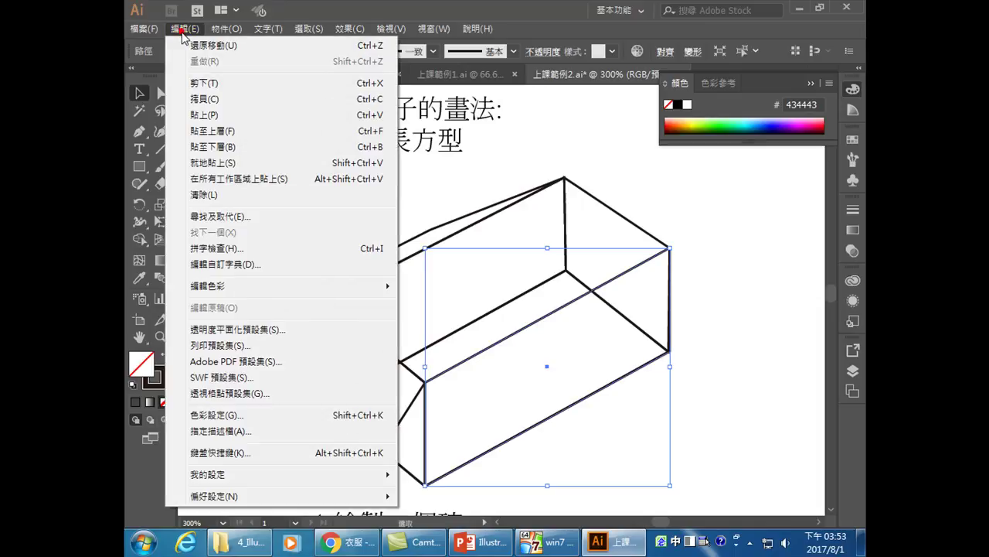
{"action": "left_click", "coordinate": [213, 133]}
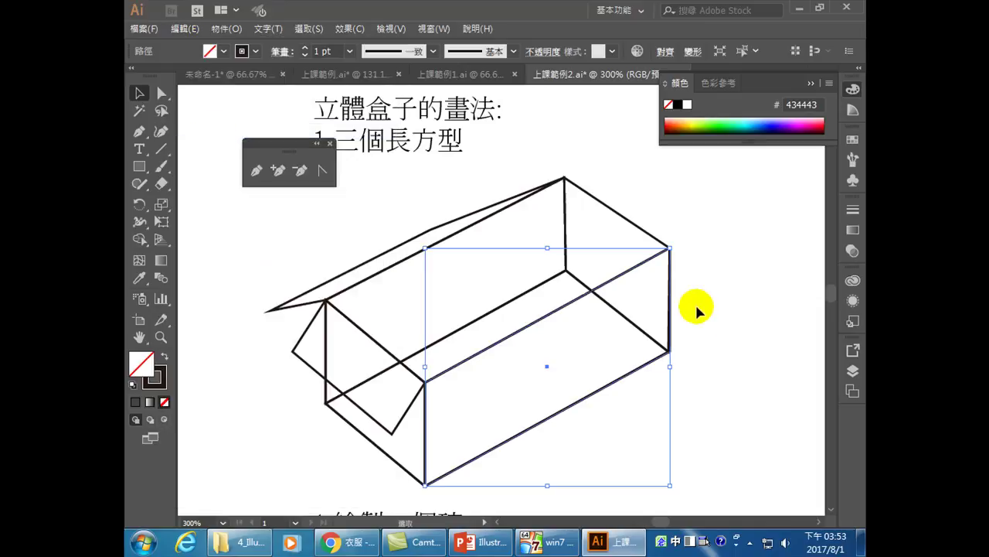
{"action": "left_click", "coordinate": [729, 324]}
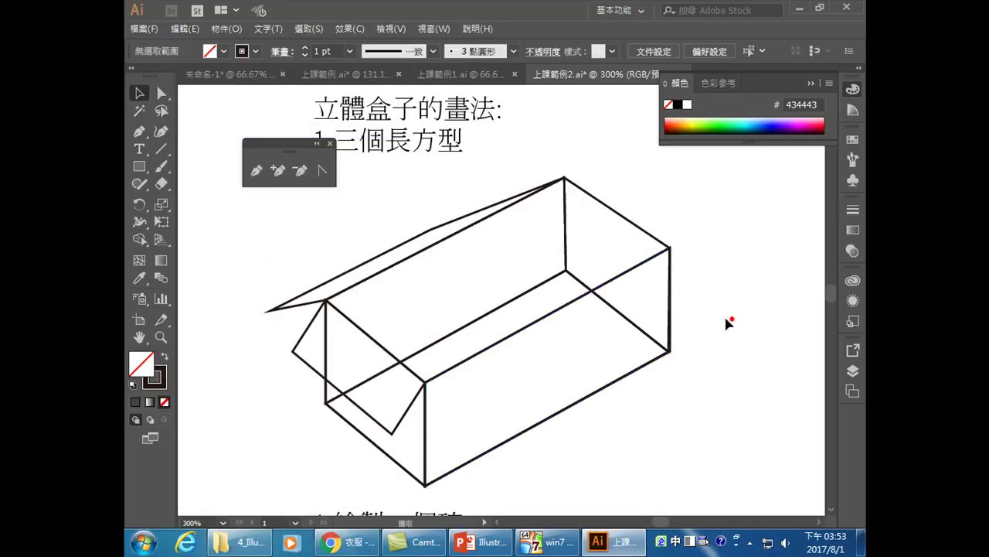
{"action": "left_click", "coordinate": [161, 93]}
{"action": "left_click", "coordinate": [555, 415]}
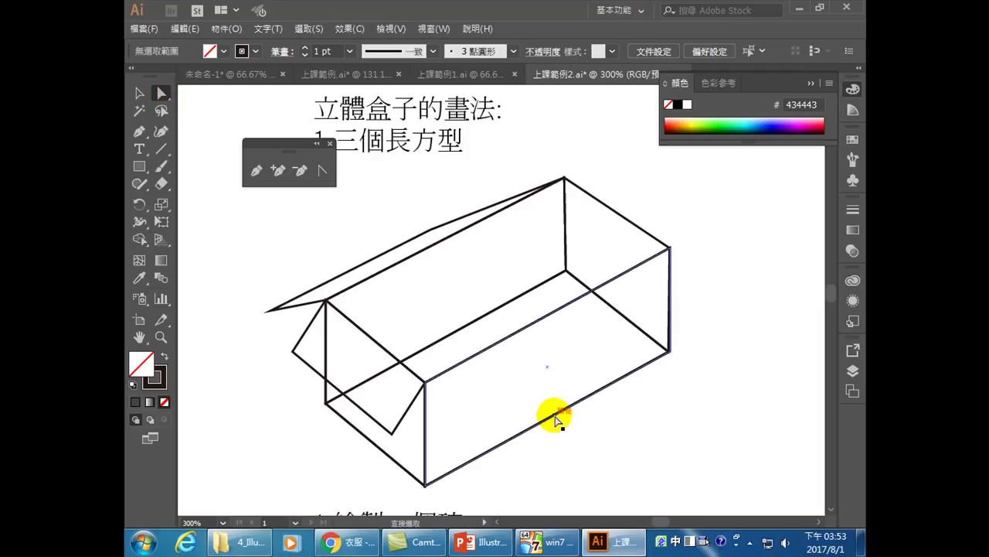
{"action": "left_click_drag", "start_coordinate": [555, 417], "coordinate": [569, 355]}
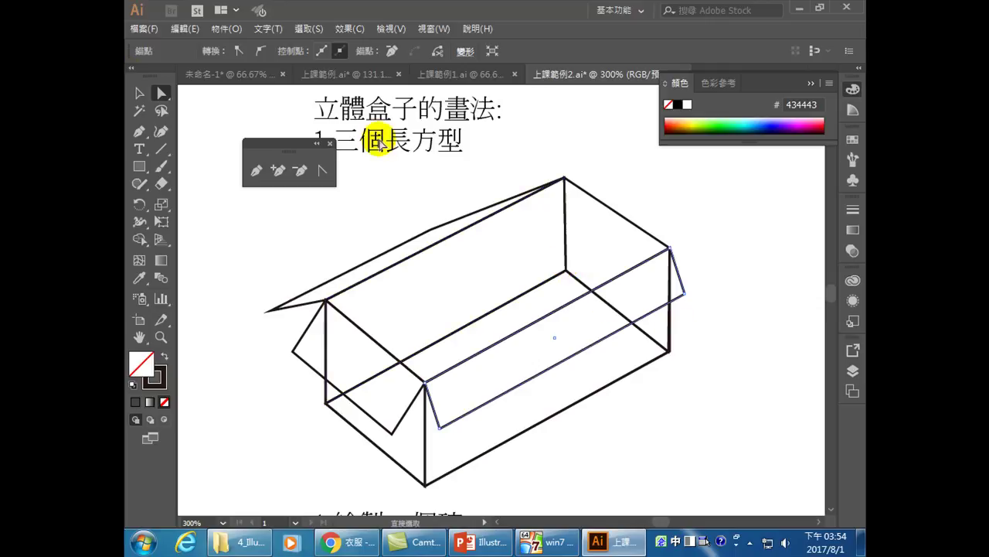
Paste a copy of the right end face in front and pull its top edge outward into a right flap.
{"action": "left_click", "coordinate": [140, 93]}
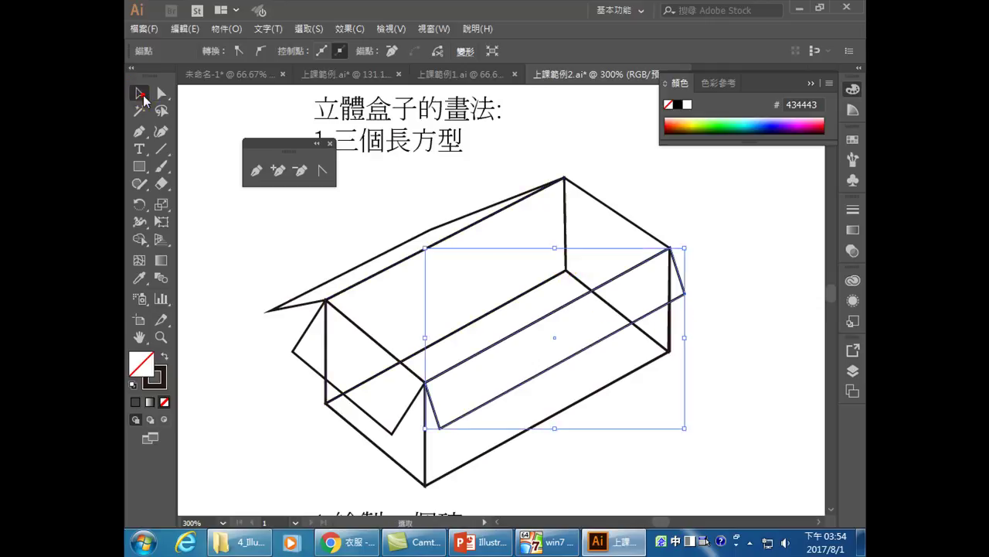
{"action": "left_click", "coordinate": [628, 219]}
{"action": "left_click", "coordinate": [188, 31]}
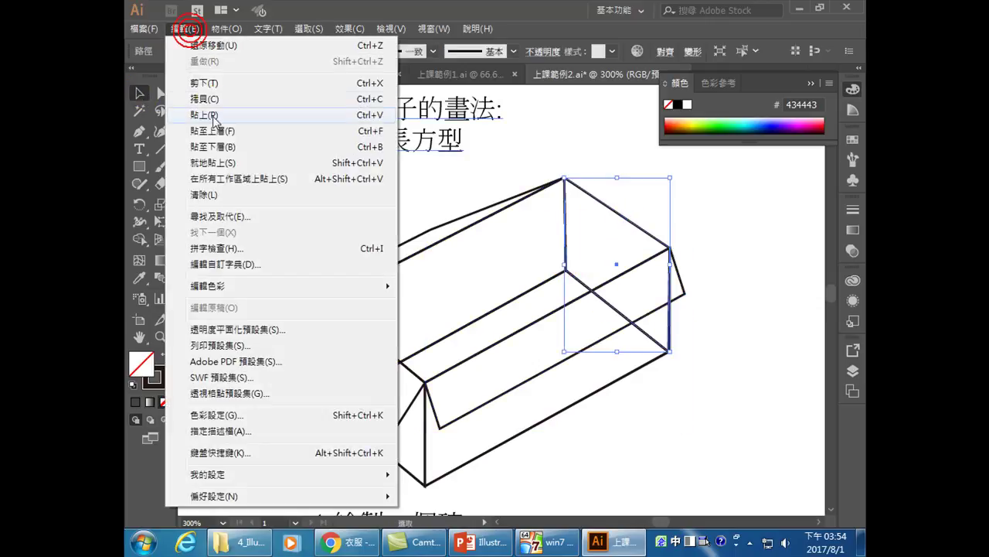
{"action": "left_click", "coordinate": [232, 99]}
{"action": "left_click", "coordinate": [184, 31]}
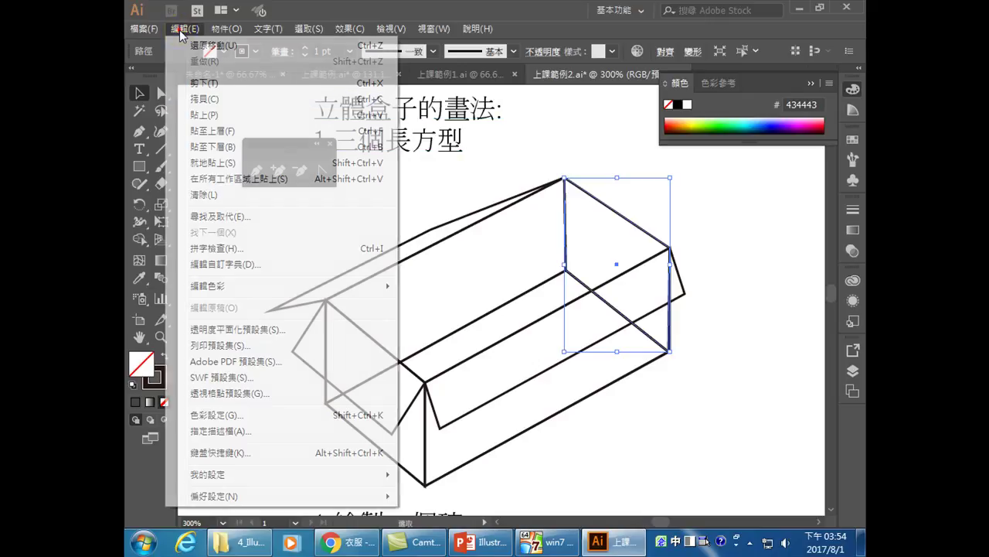
{"action": "left_click", "coordinate": [249, 132]}
{"action": "left_click", "coordinate": [162, 94]}
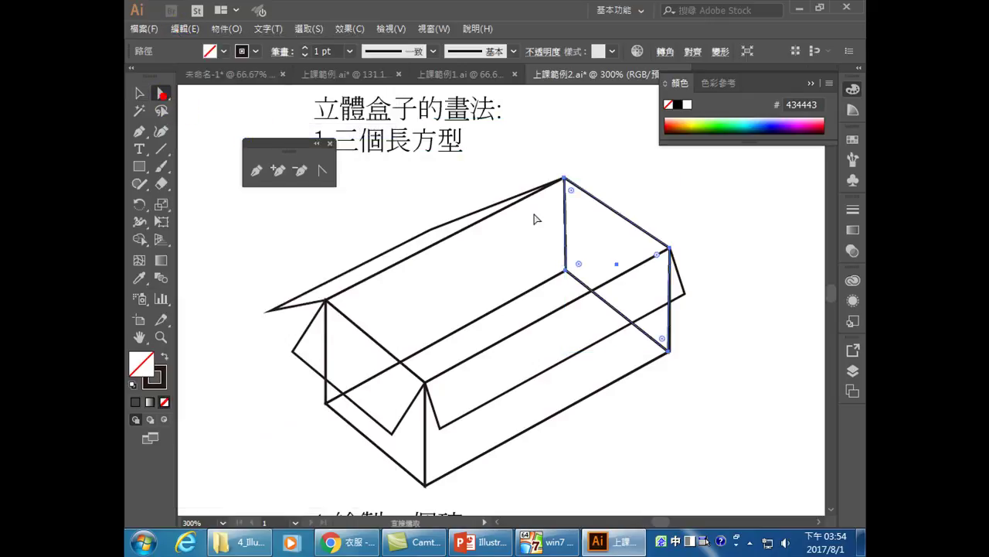
{"action": "left_click", "coordinate": [764, 364]}
{"action": "left_click_drag", "start_coordinate": [625, 216], "coordinate": [676, 242]}
{"action": "left_click", "coordinate": [726, 347]}
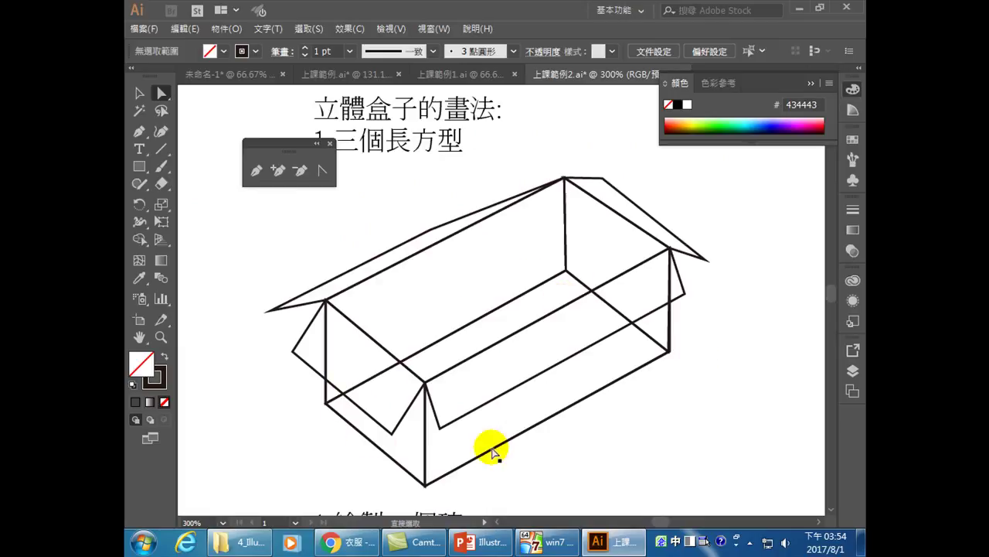
{"action": "left_click", "coordinate": [564, 277]}
{"action": "left_click", "coordinate": [532, 291]}
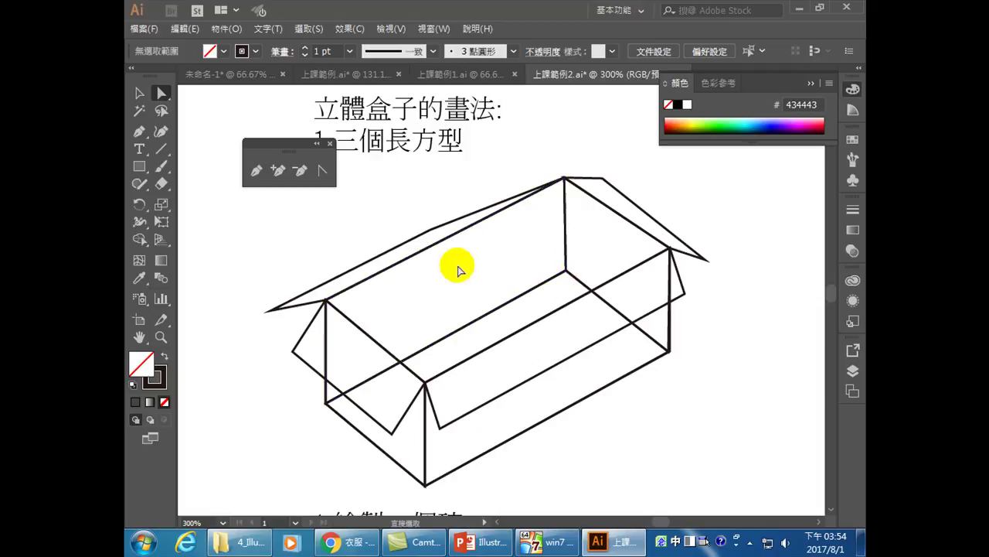
{"action": "left_click", "coordinate": [139, 95]}
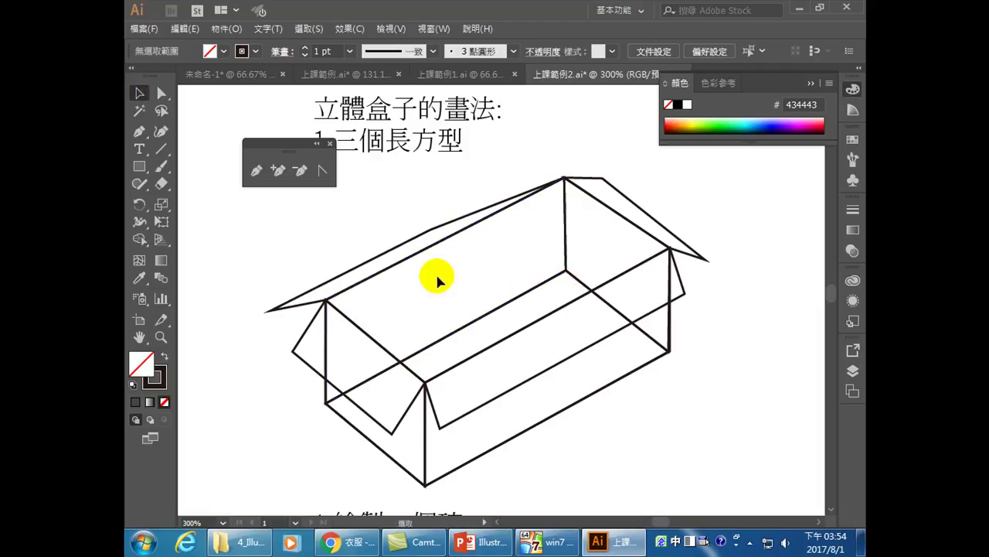
{"action": "left_click", "coordinate": [533, 291]}
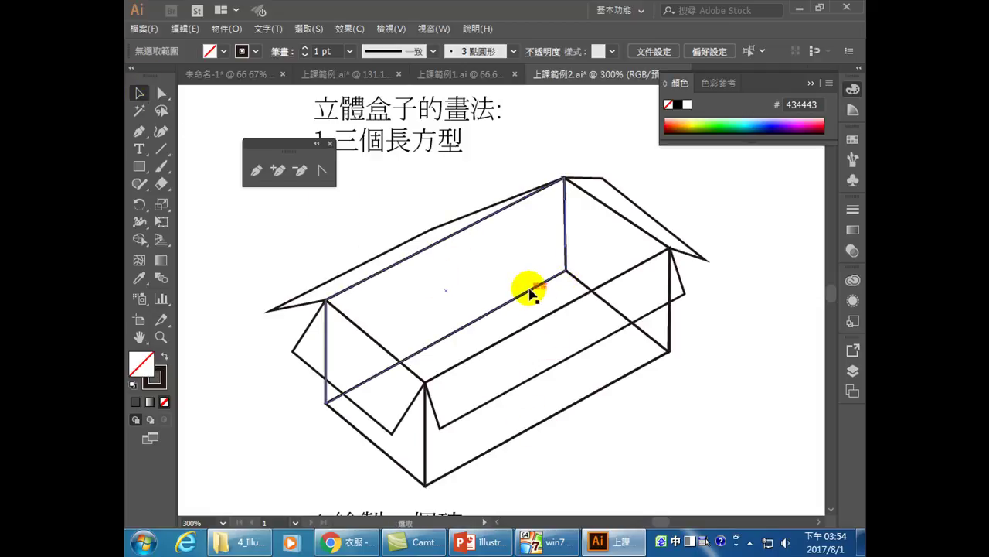
{"action": "left_click", "coordinate": [579, 293]}
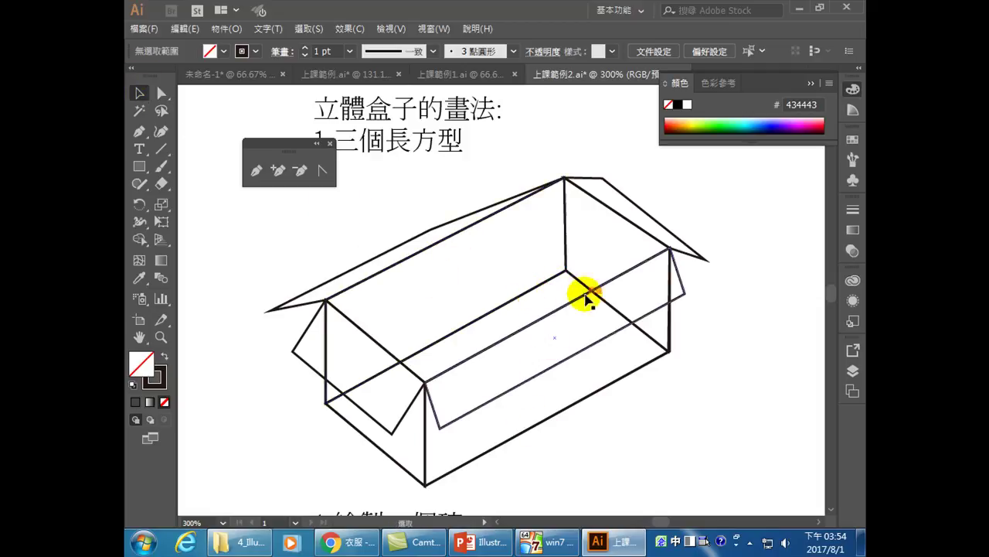
{"action": "left_click", "coordinate": [554, 415]}
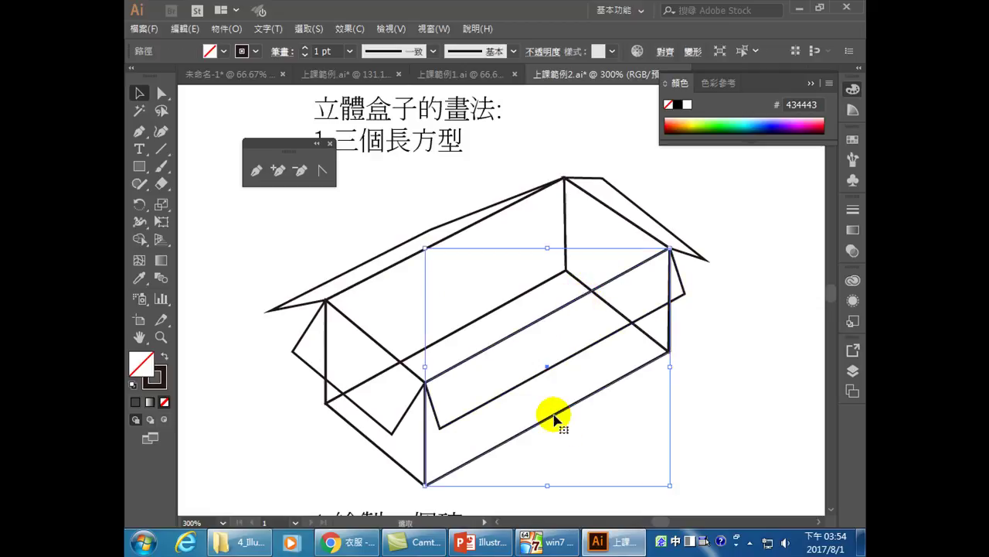
{"action": "left_click", "coordinate": [408, 358]}
{"action": "left_click", "coordinate": [408, 470]}
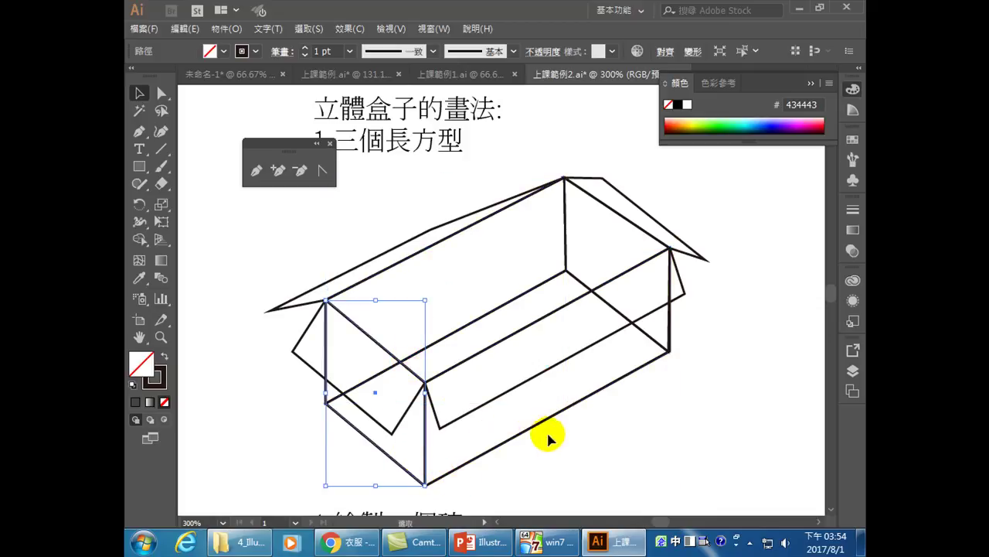
{"action": "left_click", "coordinate": [607, 430]}
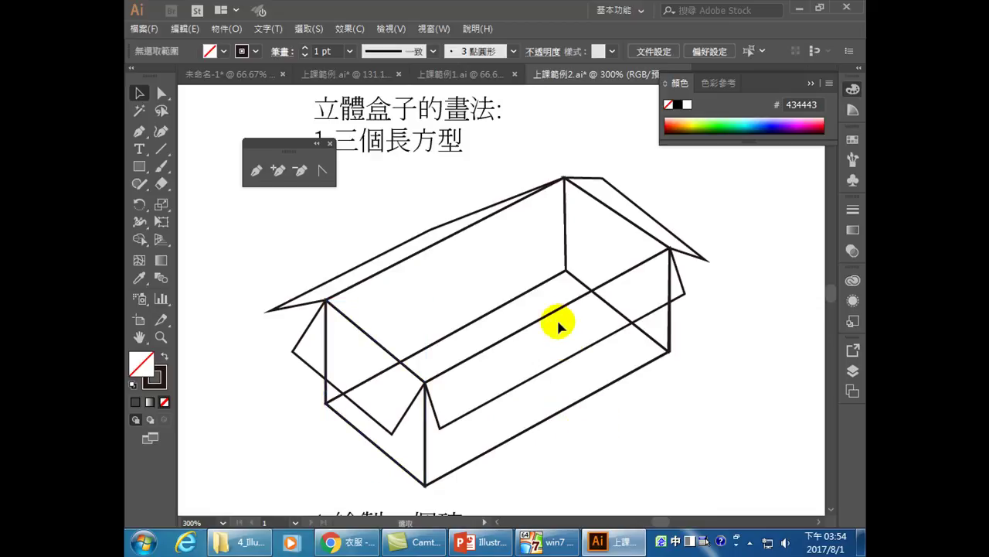
{"action": "left_click", "coordinate": [522, 299]}
{"action": "left_click", "coordinate": [513, 329]}
{"action": "left_click", "coordinate": [580, 281]}
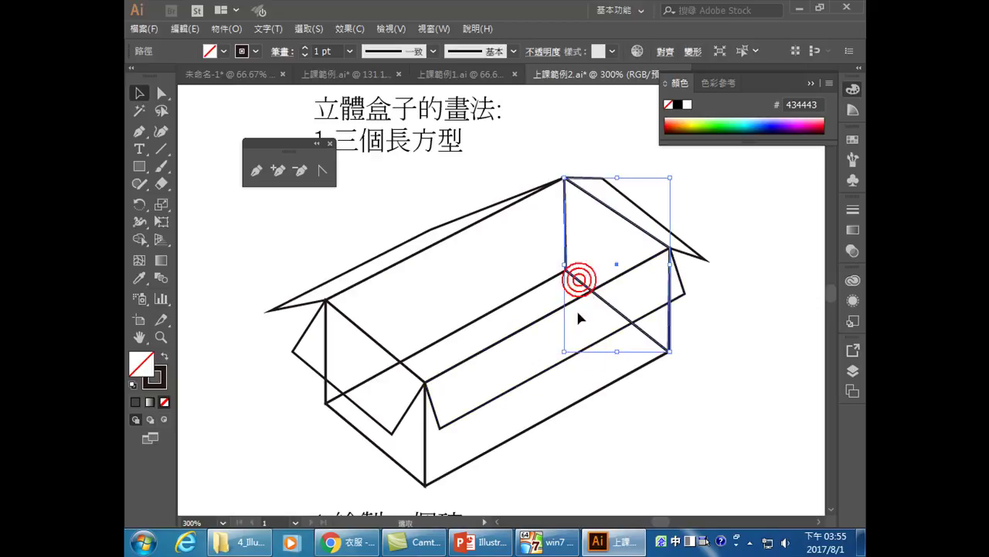
{"action": "left_click", "coordinate": [729, 417]}
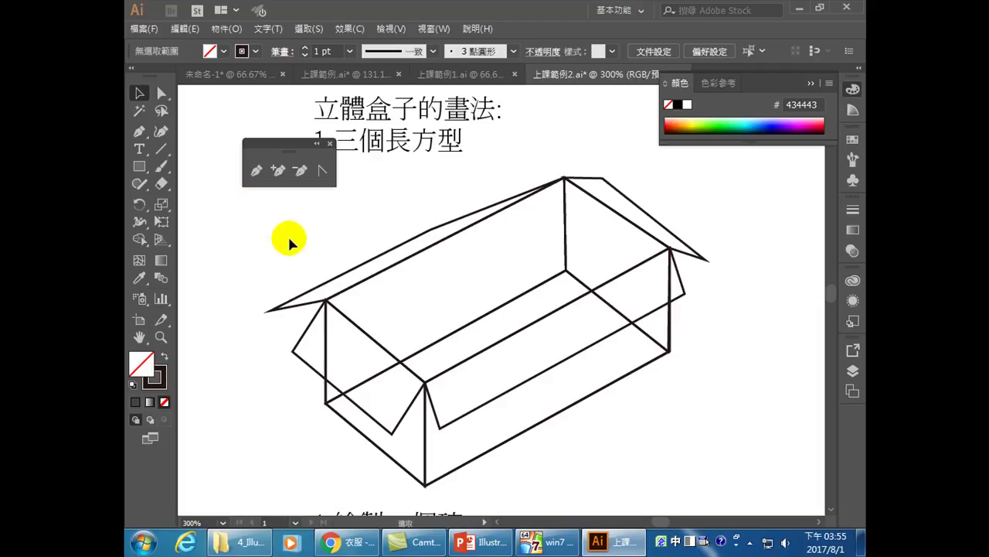
Fill the whole box drawing with green 00941B, then select the box's inner floor.
{"action": "mouse_move", "coordinate": [216, 168]}
{"action": "left_mouse_down"}
{"action": "mouse_move", "coordinate": [448, 303]}
{"action": "mouse_move", "coordinate": [691, 404]}
{"action": "mouse_move", "coordinate": [685, 469]}
{"action": "mouse_move", "coordinate": [676, 437]}
{"action": "mouse_move", "coordinate": [654, 433]}
{"action": "mouse_move", "coordinate": [675, 435]}
{"action": "left_mouse_up"}
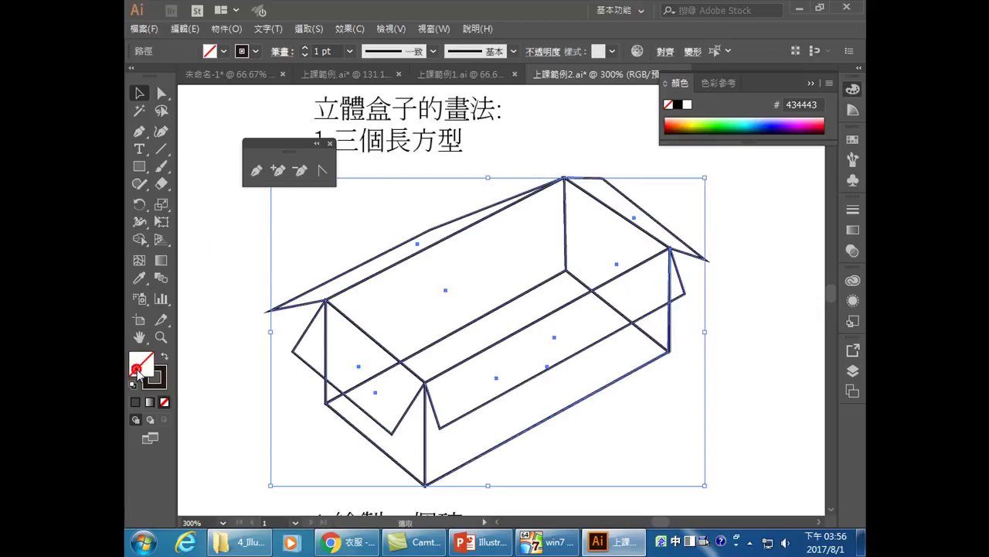
{"action": "left_click", "coordinate": [726, 123]}
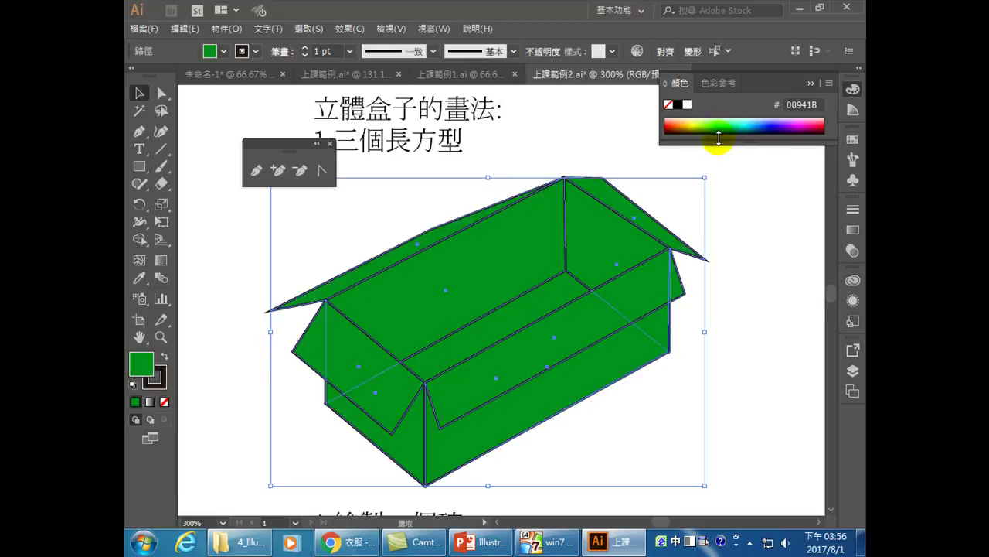
{"action": "left_click", "coordinate": [206, 208]}
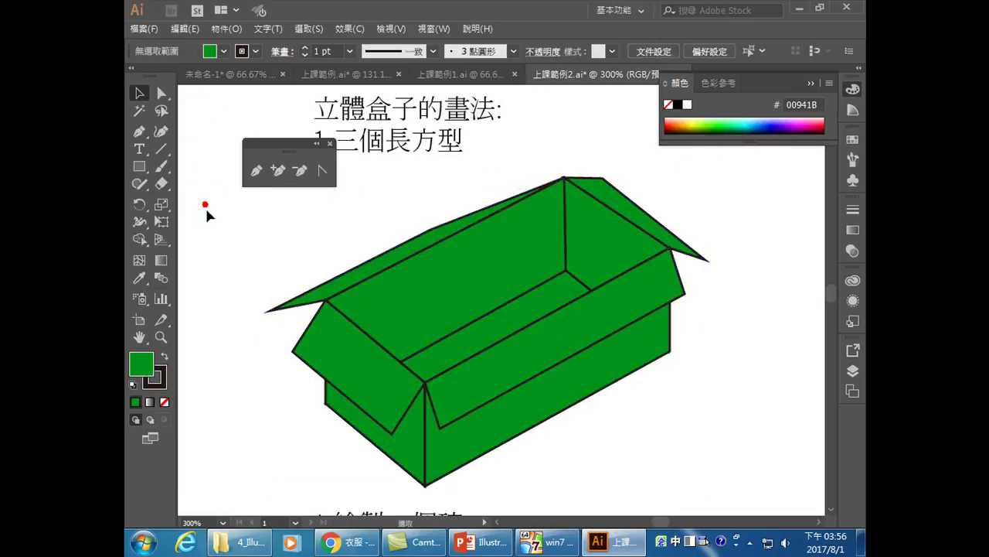
{"action": "left_click", "coordinate": [555, 302]}
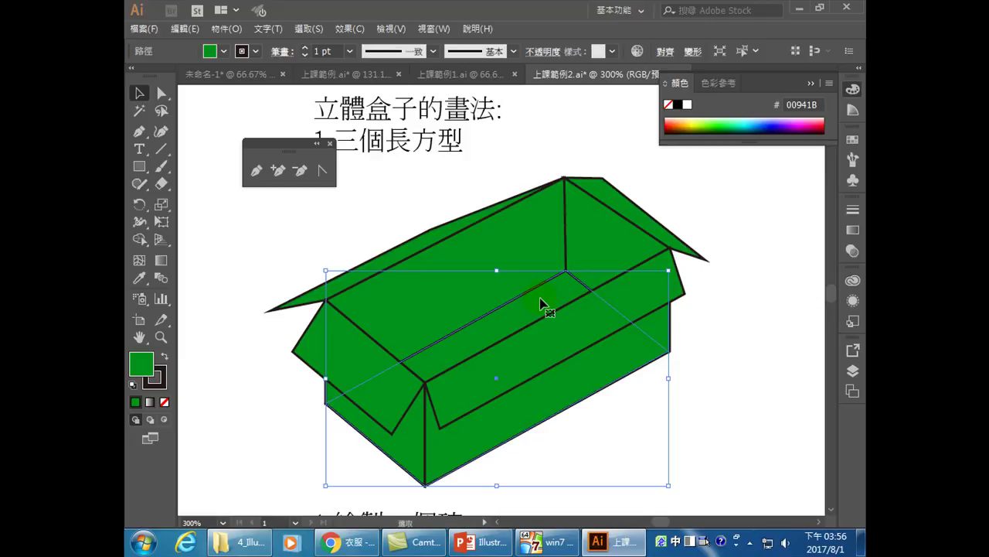
Open the Swatches panel and fill the box's inner floor with dark grey.
{"action": "left_click", "coordinate": [853, 140]}
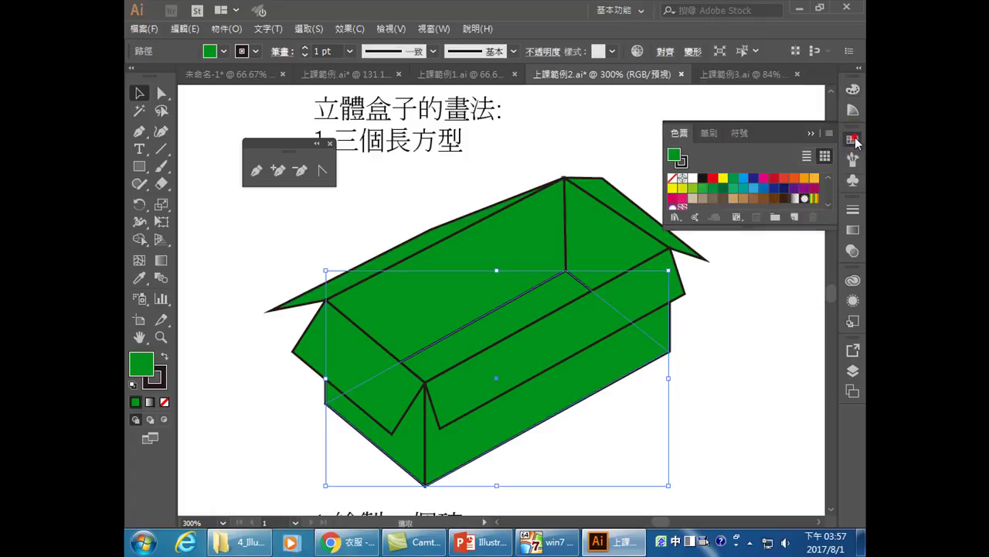
{"action": "left_click", "coordinate": [828, 205]}
{"action": "left_click", "coordinate": [829, 205]}
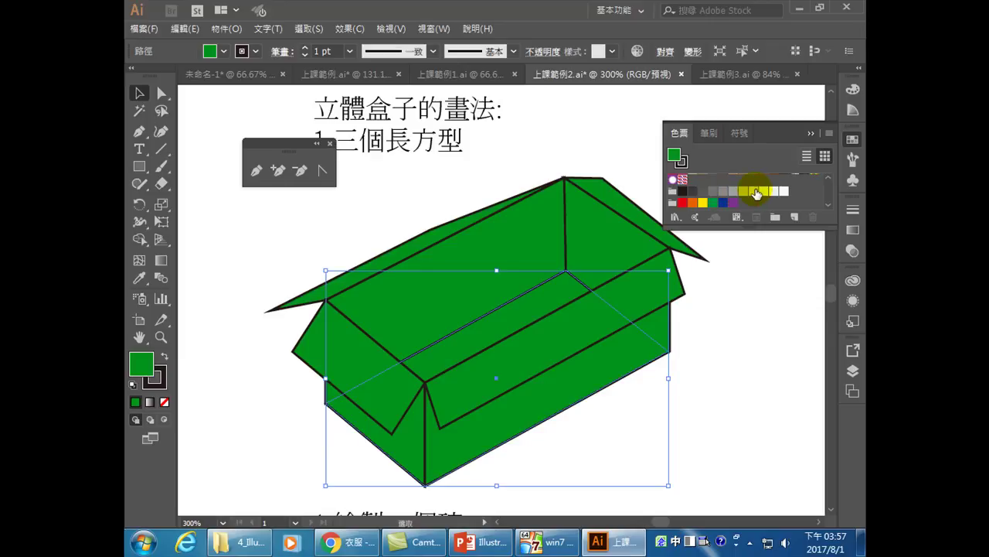
{"action": "left_click", "coordinate": [713, 195]}
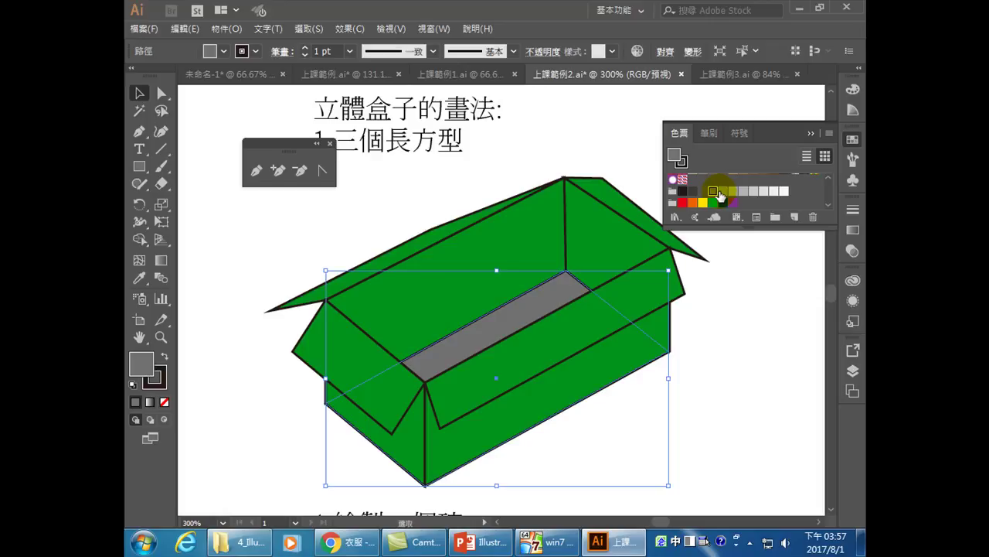
{"action": "left_click", "coordinate": [723, 193]}
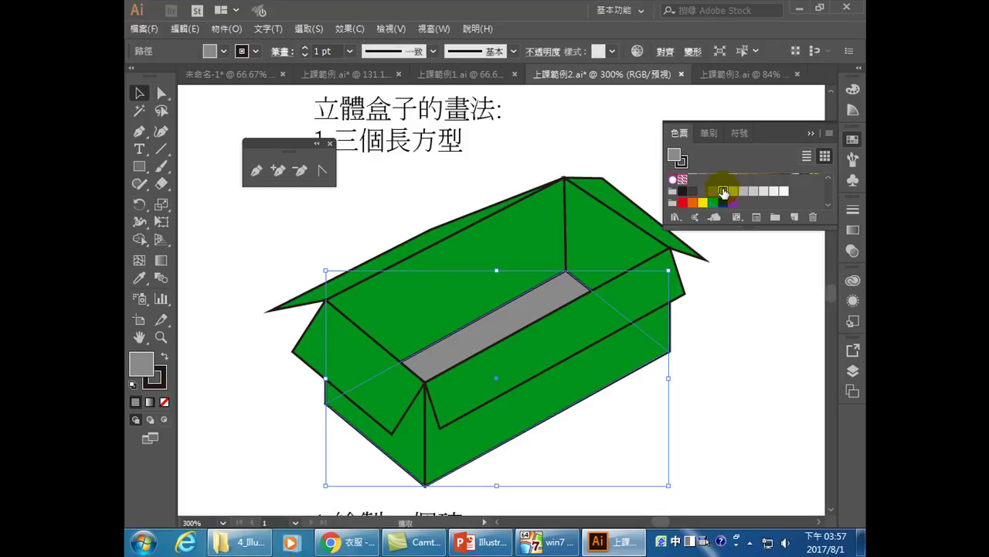
{"action": "left_click", "coordinate": [564, 363]}
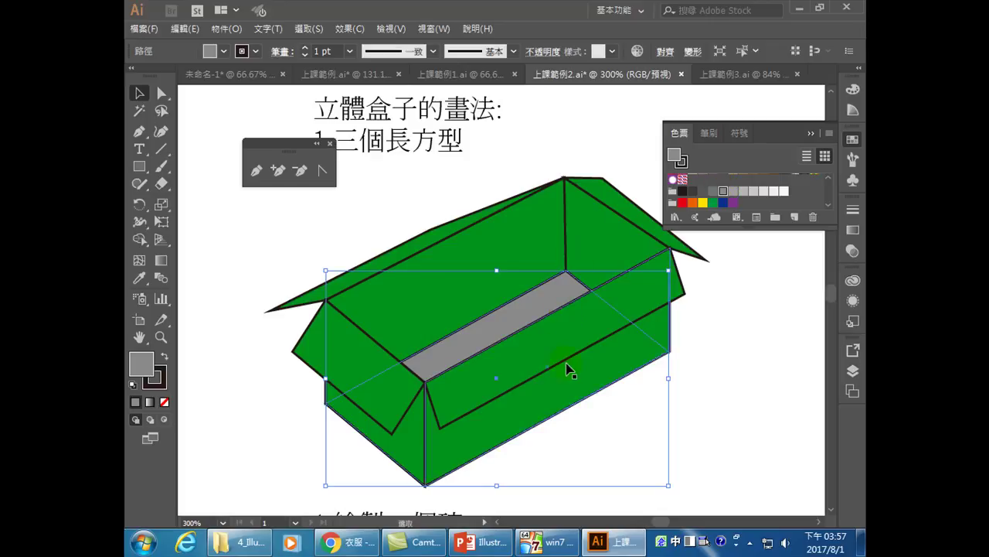
Fill the top-left and top-right back flaps with mid grey.
{"action": "left_click", "coordinate": [435, 241]}
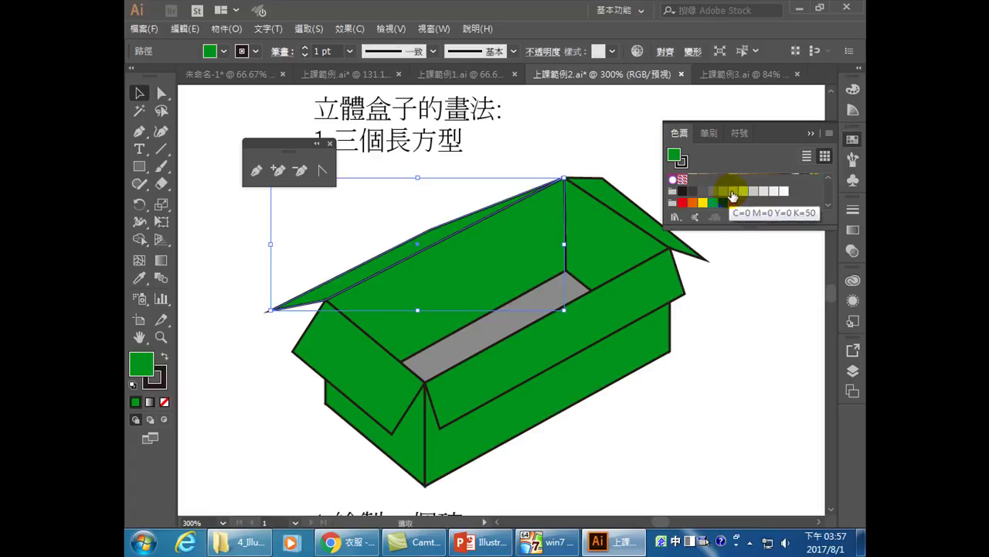
{"action": "left_click", "coordinate": [732, 191]}
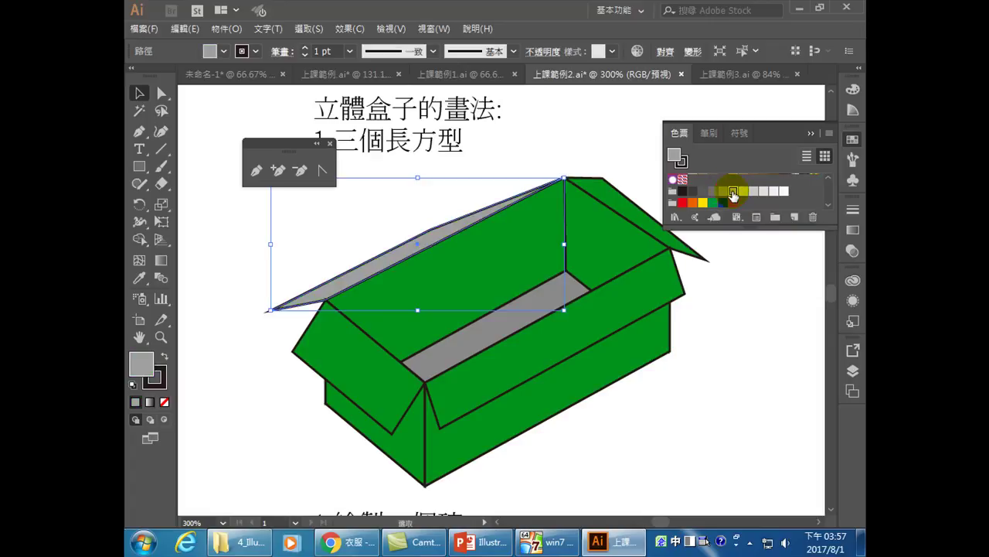
{"action": "left_click", "coordinate": [619, 207]}
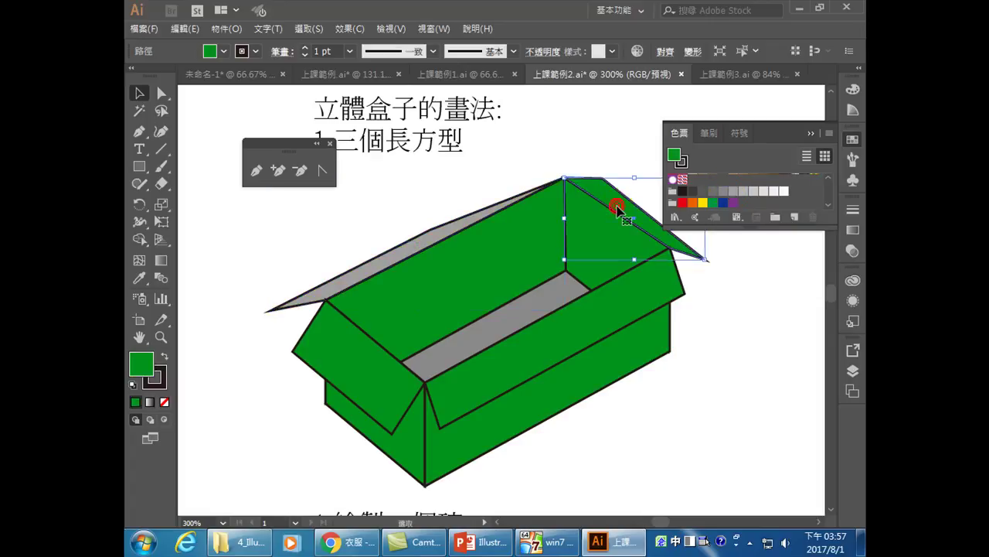
{"action": "left_click", "coordinate": [733, 192]}
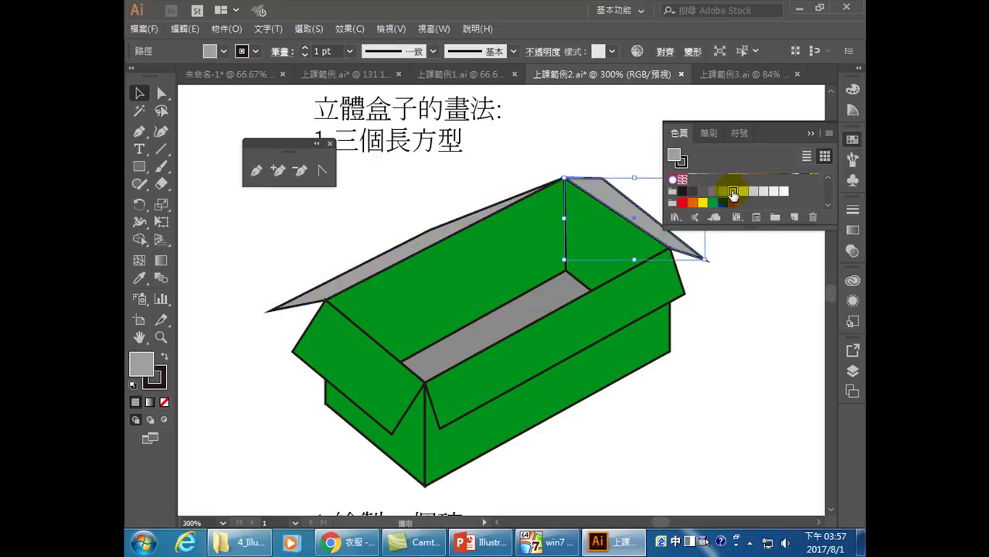
{"action": "left_click", "coordinate": [460, 275]}
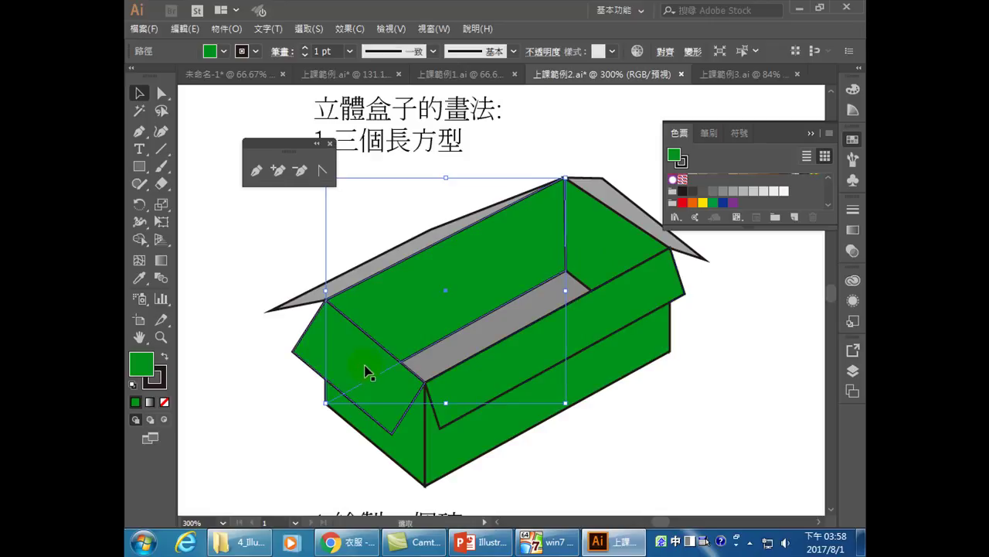
Fill the folded-out left flap and the front right flap with light grey.
{"action": "left_click", "coordinate": [532, 433]}
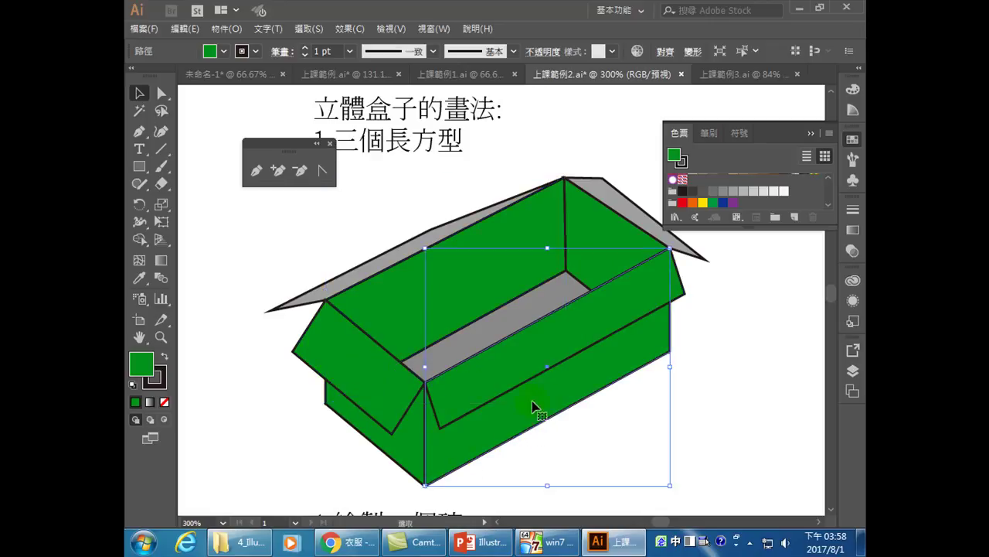
{"action": "left_click", "coordinate": [413, 453]}
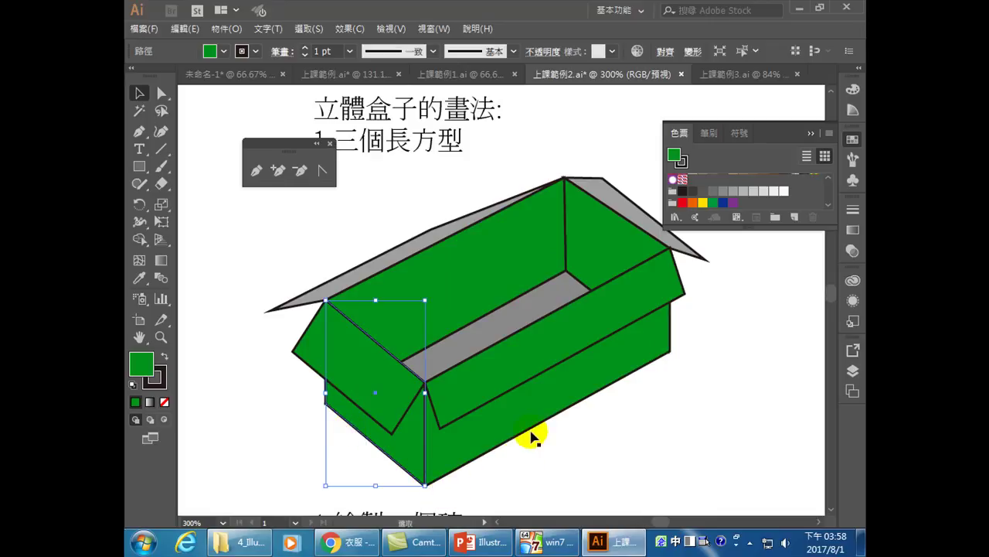
{"action": "left_click", "coordinate": [324, 397]}
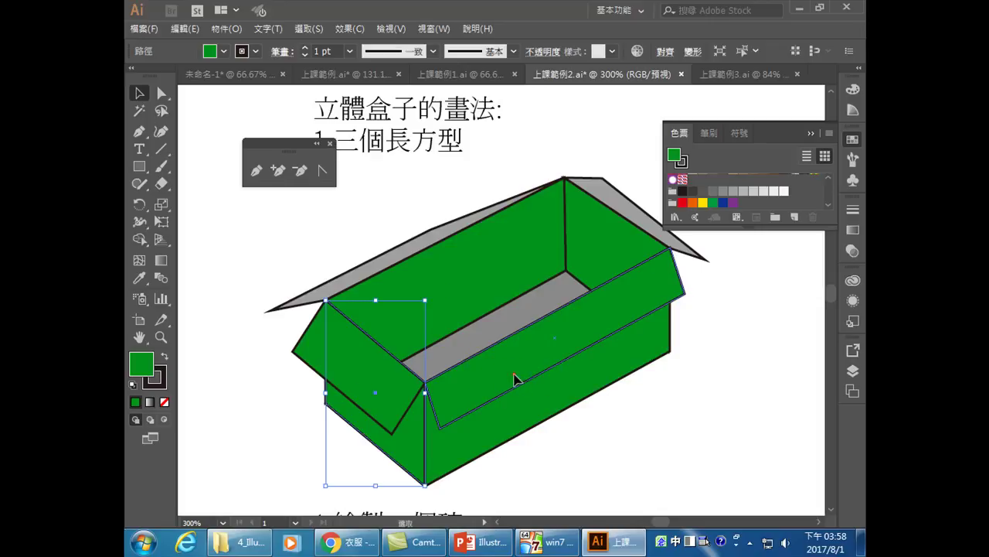
{"action": "left_click", "coordinate": [372, 370]}
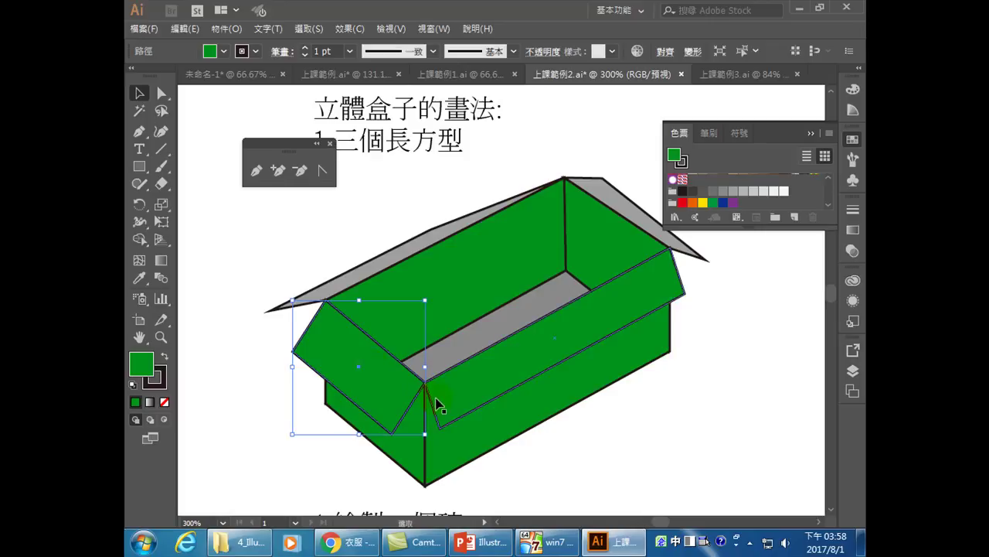
{"action": "left_click", "coordinate": [645, 308], "text": "shift"}
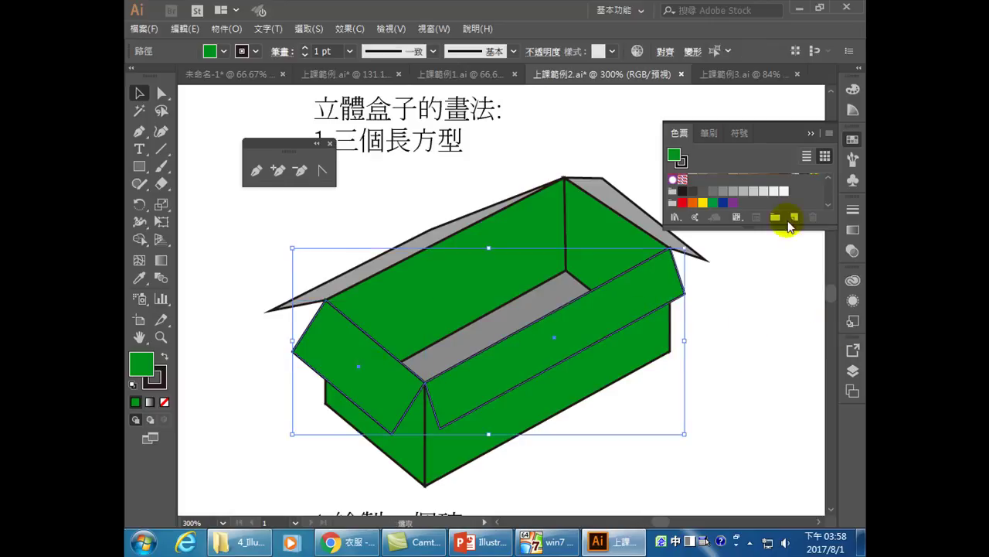
{"action": "left_click", "coordinate": [756, 192]}
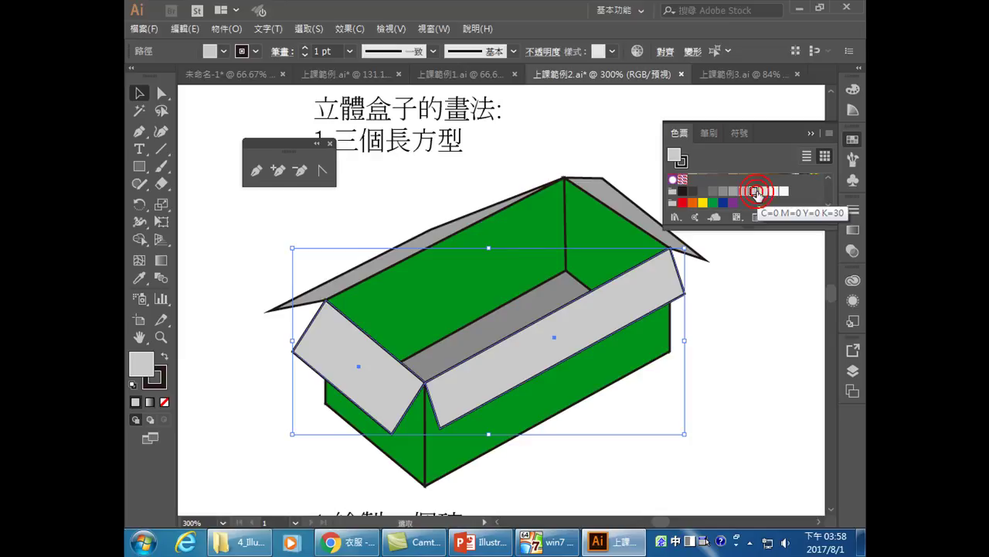
Fill the front-right, front-left and inner back panels light grey, and make the front flaps lighter.
{"action": "left_click", "coordinate": [537, 417]}
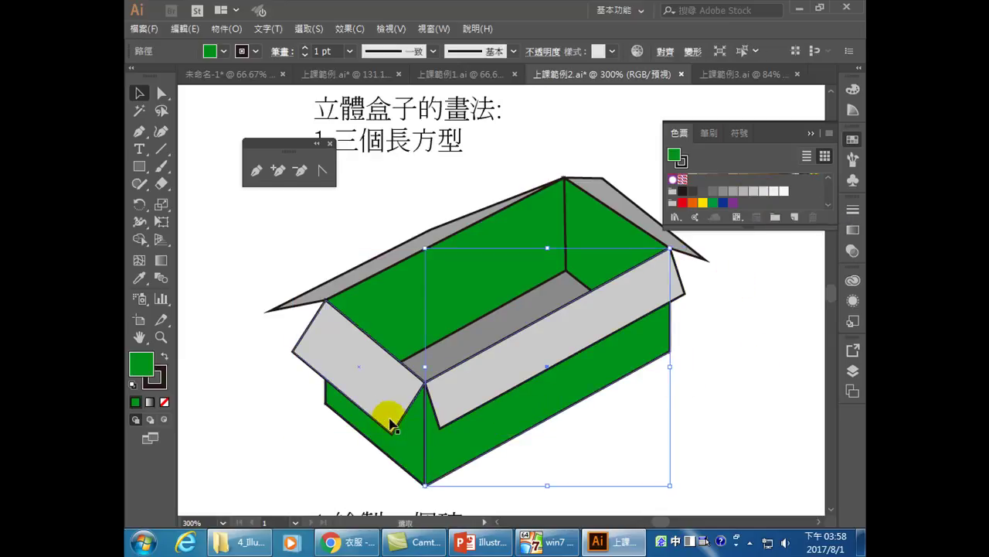
{"action": "left_click", "coordinate": [408, 446], "text": "shift"}
{"action": "left_click", "coordinate": [425, 289], "text": "shift"}
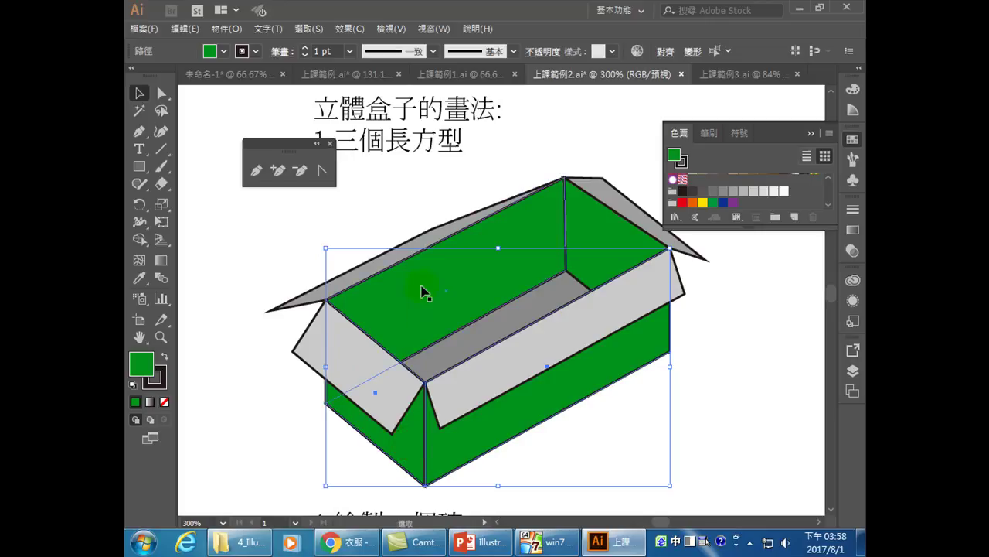
{"action": "left_click", "coordinate": [759, 193]}
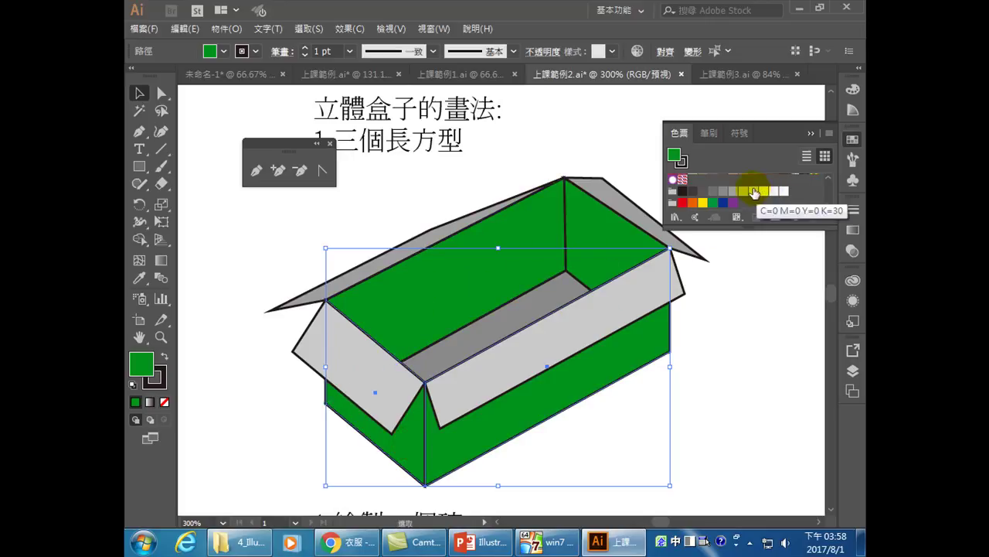
{"action": "left_click", "coordinate": [755, 193]}
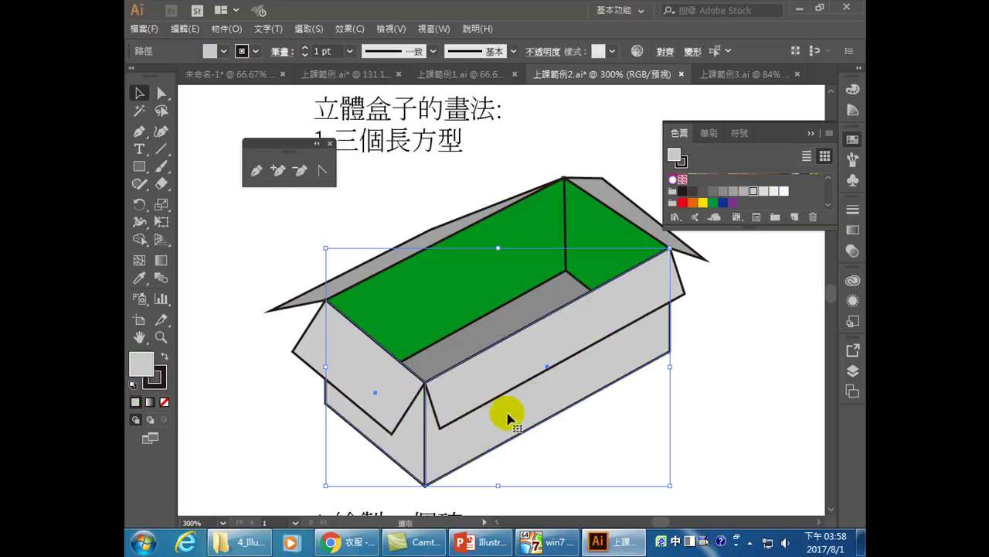
{"action": "left_click", "coordinate": [469, 397]}
{"action": "left_click", "coordinate": [382, 382], "text": "shift"}
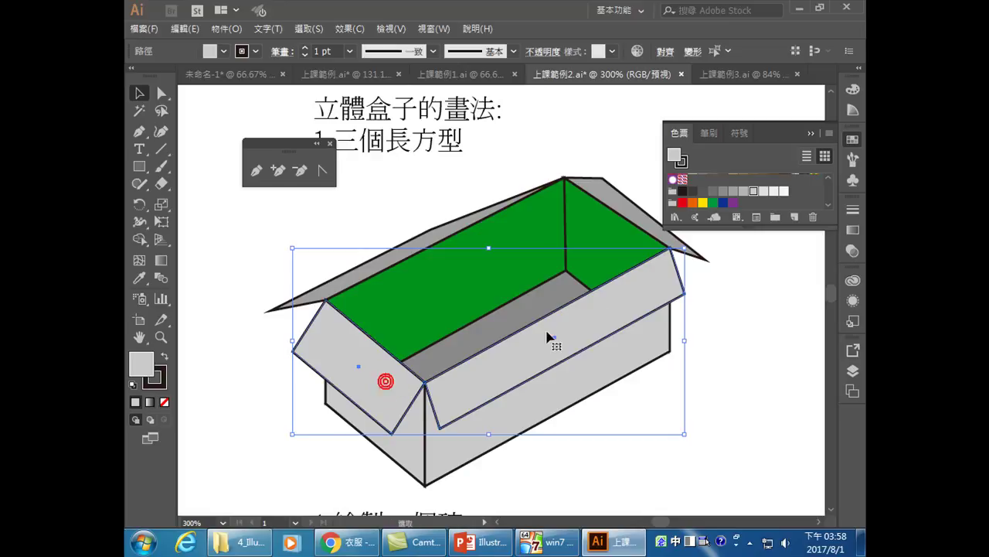
{"action": "left_click", "coordinate": [768, 192]}
Use the Eyedropper to give the remaining green back panels the front panel's grey.
{"action": "left_click", "coordinate": [756, 377]}
{"action": "left_click", "coordinate": [619, 266]}
{"action": "left_click", "coordinate": [482, 257], "text": "shift"}
{"action": "left_click", "coordinate": [140, 278]}
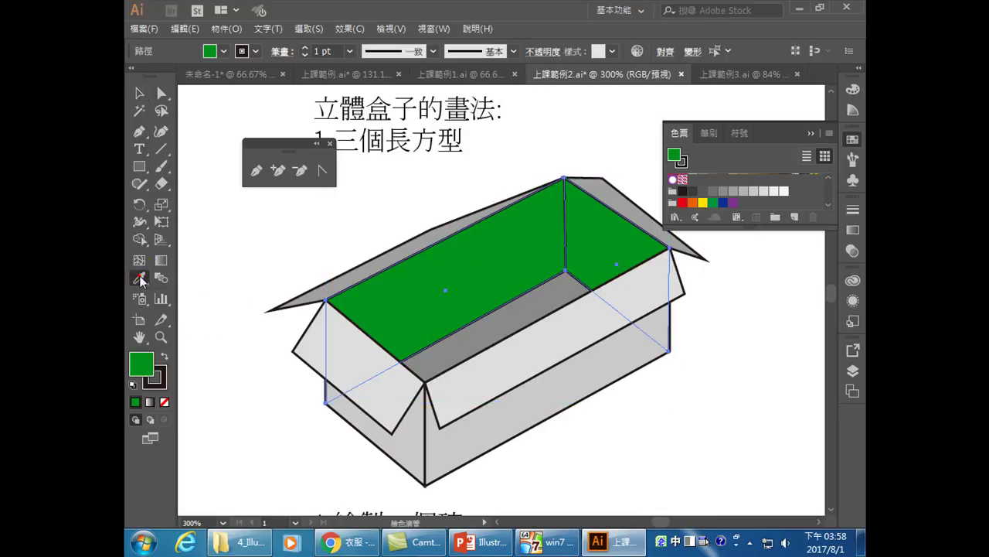
{"action": "left_click", "coordinate": [462, 443]}
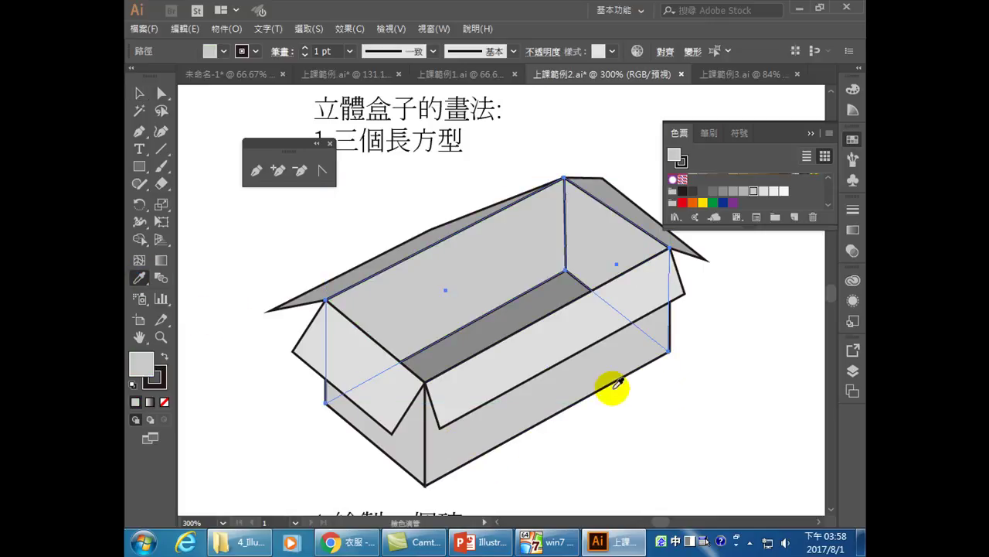
{"action": "left_click", "coordinate": [140, 93]}
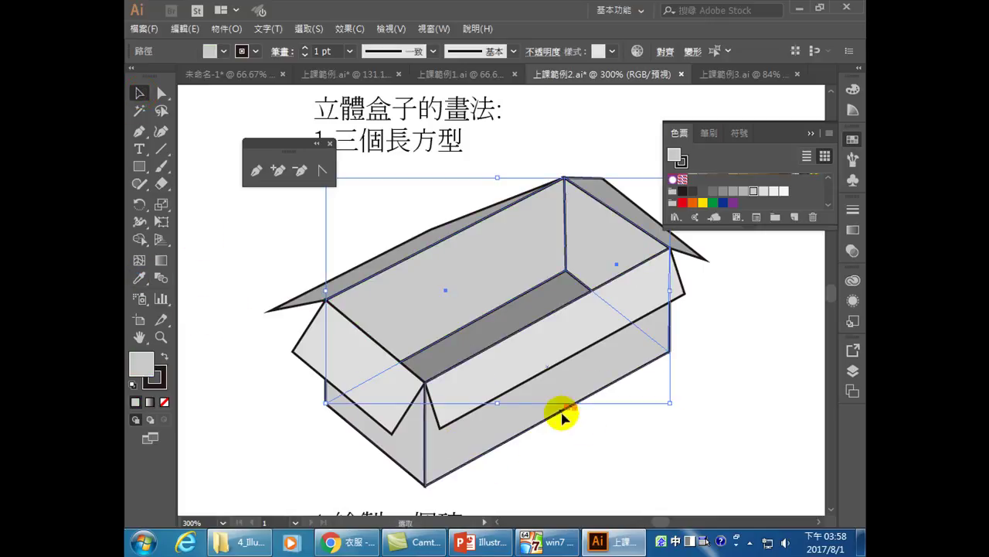
{"action": "left_click", "coordinate": [733, 424]}
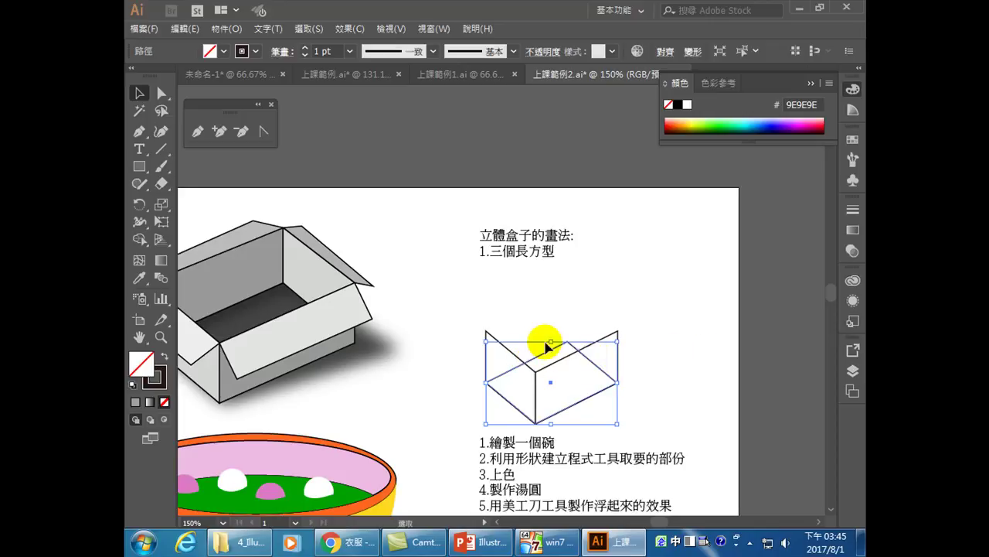
Adjust the top lines of the new unfilled box outline.
{"action": "mouse_move", "coordinate": [549, 359]}
{"action": "left_mouse_down"}
{"action": "mouse_move", "coordinate": [497, 343]}
{"action": "mouse_move", "coordinate": [539, 324]}
{"action": "mouse_move", "coordinate": [553, 340]}
{"action": "mouse_move", "coordinate": [499, 329]}
{"action": "mouse_move", "coordinate": [552, 376]}
{"action": "left_mouse_up"}
Slide the inner top corner point of the box rightward, then reselect the box.
{"action": "left_click_drag", "start_coordinate": [547, 356], "coordinate": [572, 335]}
{"action": "left_click", "coordinate": [139, 92]}
{"action": "left_click", "coordinate": [552, 356]}
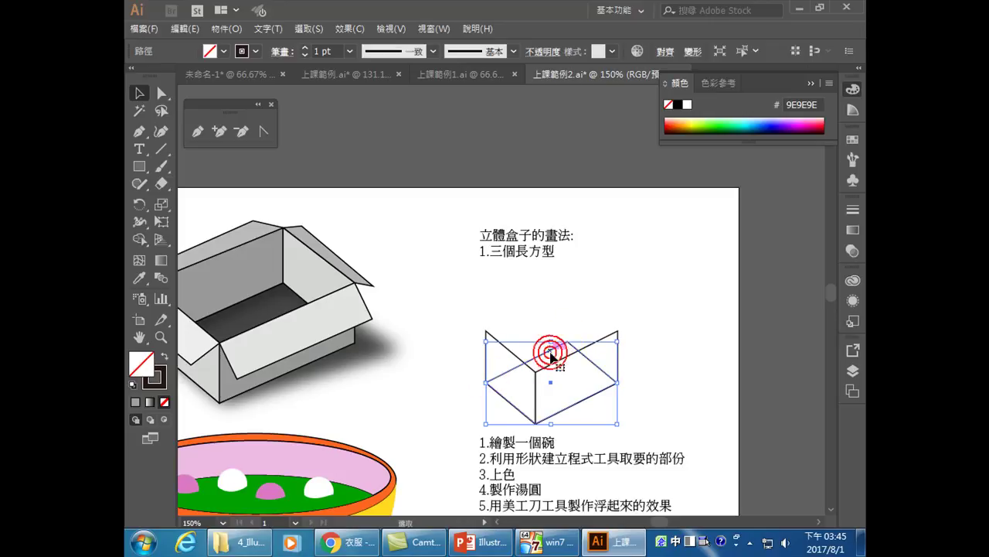
Copy the box outline and Paste in Front so a duplicate sits on top.
{"action": "left_click", "coordinate": [184, 31]}
{"action": "left_click", "coordinate": [181, 97]}
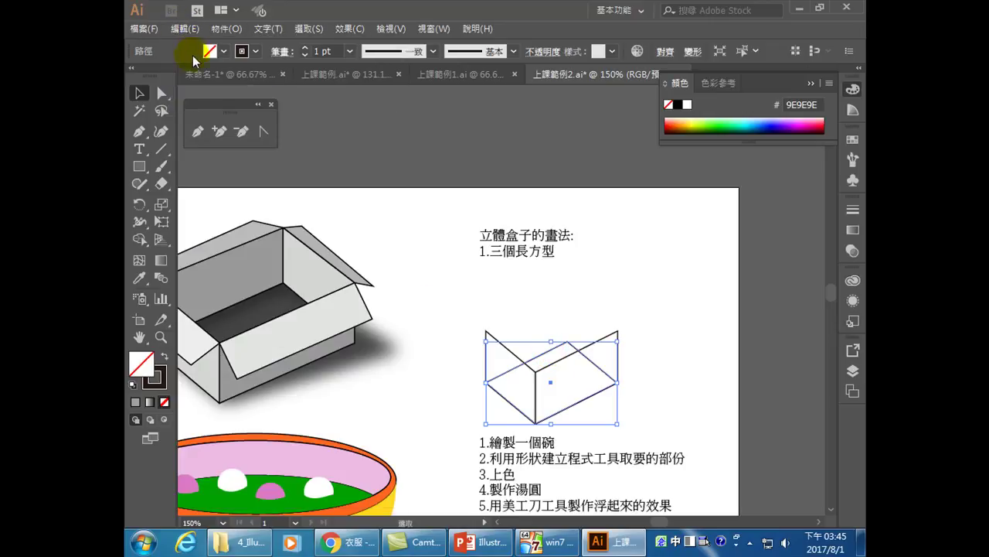
{"action": "left_click", "coordinate": [186, 29]}
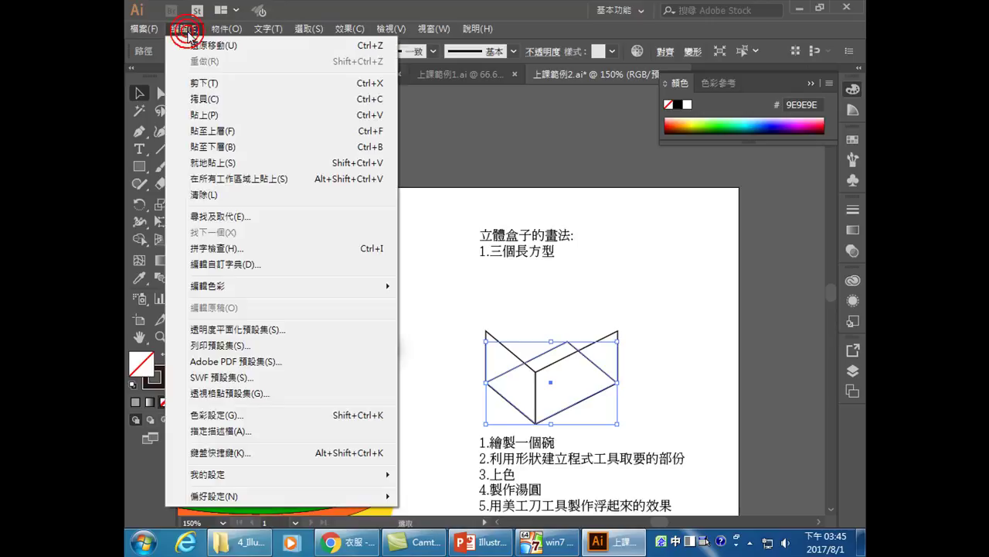
{"action": "left_click", "coordinate": [213, 132]}
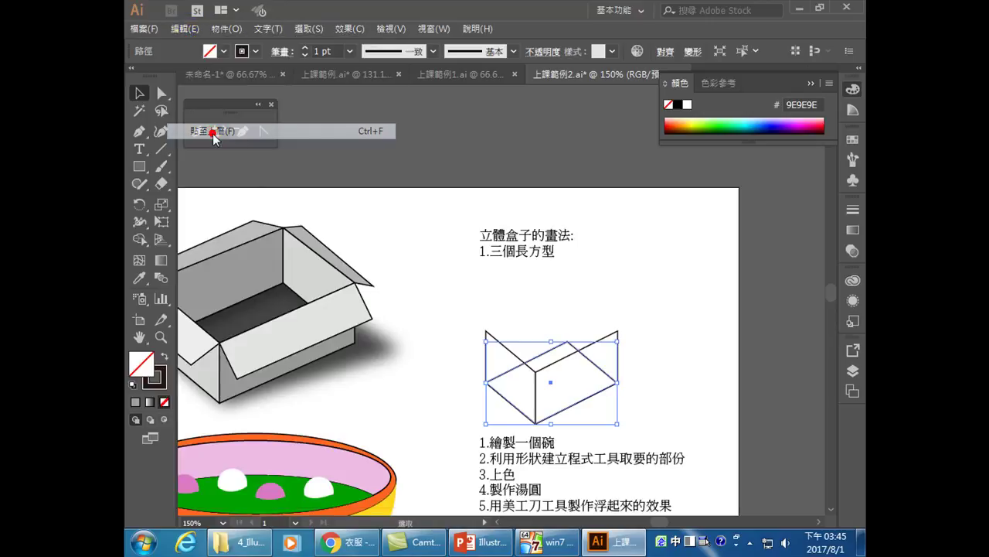
{"action": "left_click", "coordinate": [675, 319]}
{"action": "mouse_move", "coordinate": [560, 350]}
{"action": "left_mouse_down"}
{"action": "mouse_move", "coordinate": [569, 324]}
{"action": "mouse_move", "coordinate": [572, 363]}
{"action": "left_mouse_up"}
{"action": "left_click", "coordinate": [537, 364]}
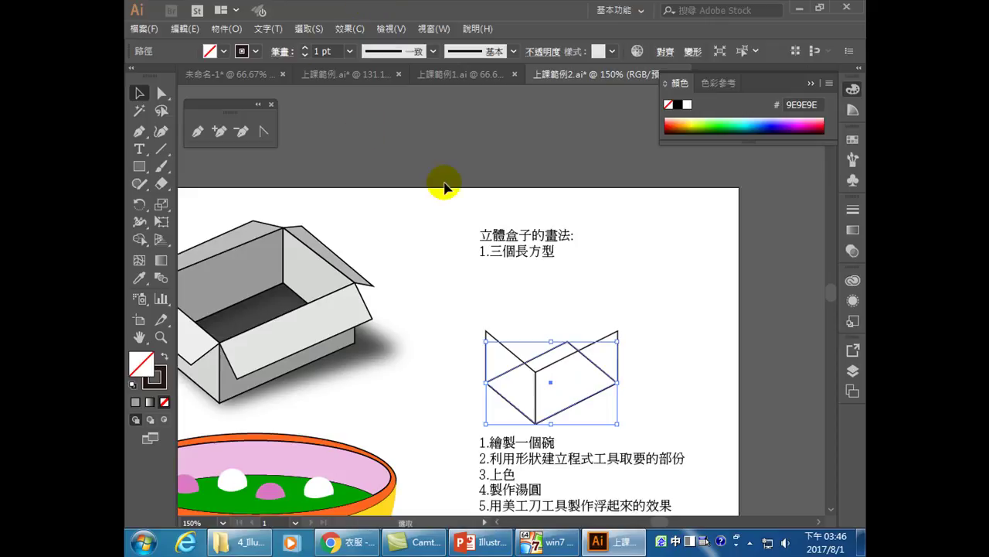
{"action": "left_click", "coordinate": [656, 283]}
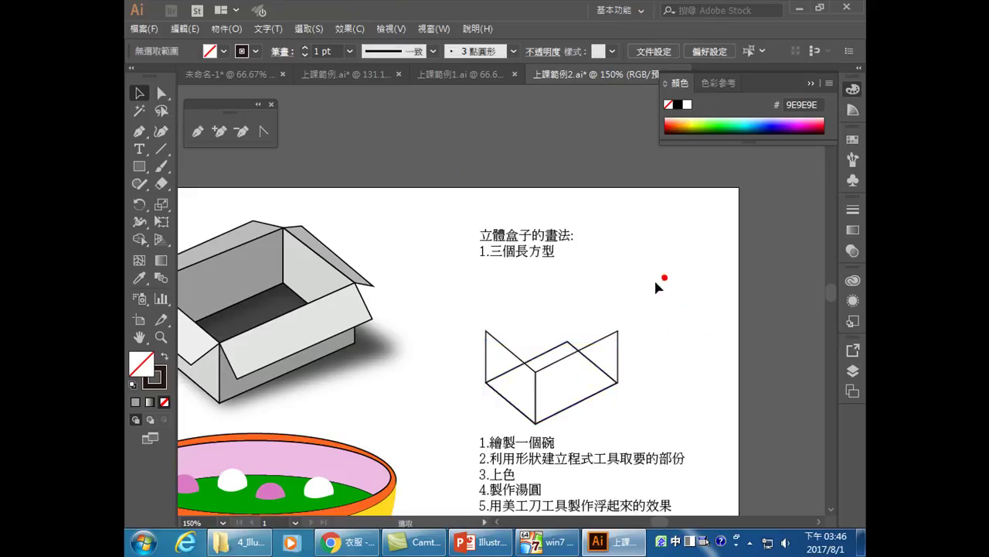
Drag the copied face up-left into the back-left wall, aligning its corners, then select the lower shape.
{"action": "left_click", "coordinate": [162, 93]}
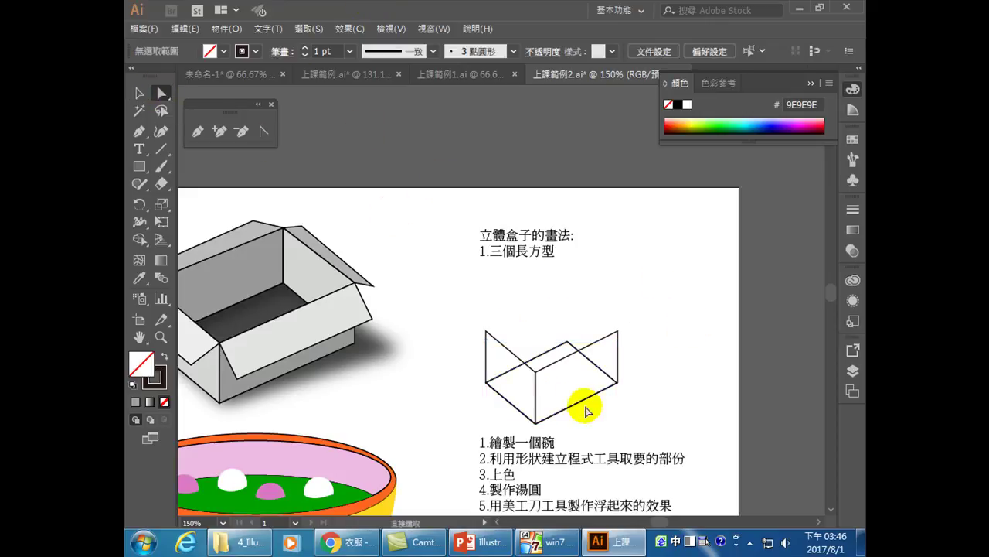
{"action": "left_click", "coordinate": [550, 347]}
{"action": "left_click", "coordinate": [548, 349]}
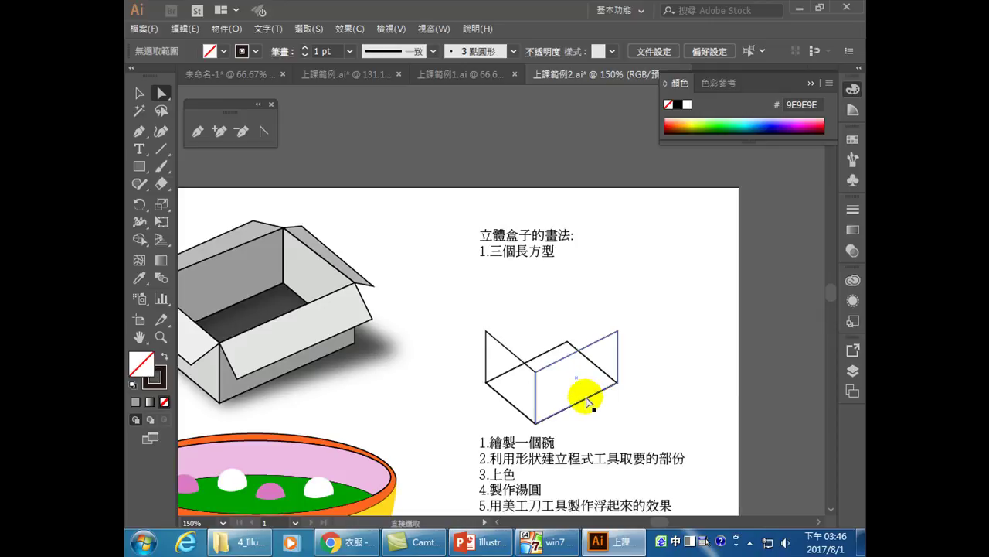
{"action": "left_click_drag", "start_coordinate": [582, 403], "coordinate": [535, 310]}
{"action": "left_click_drag", "start_coordinate": [532, 308], "coordinate": [532, 311]}
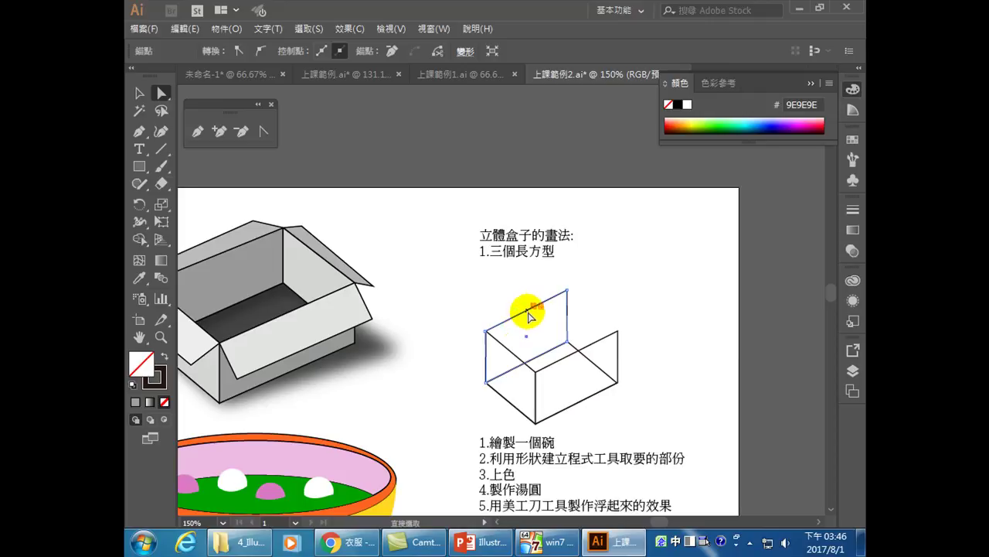
{"action": "left_click_drag", "start_coordinate": [531, 316], "coordinate": [528, 313]}
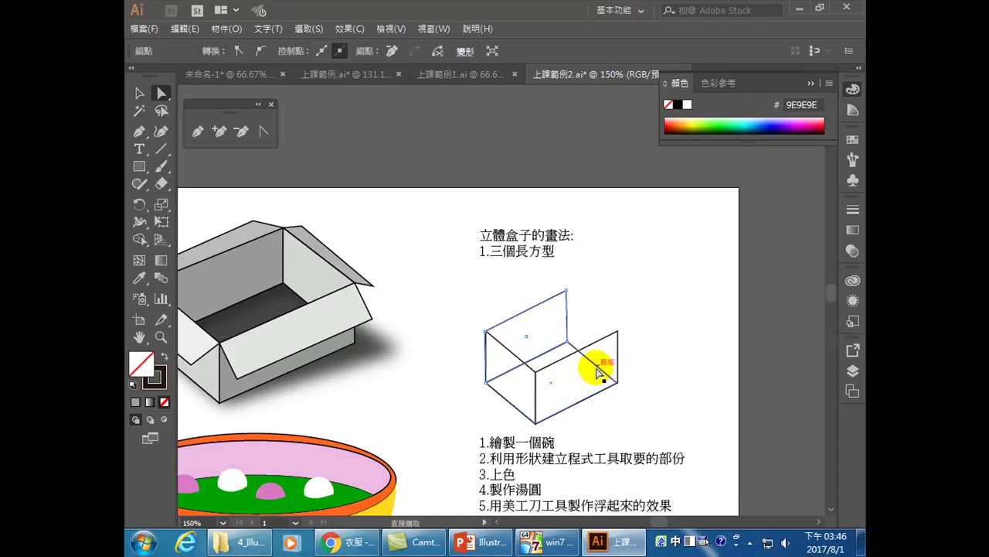
{"action": "left_click", "coordinate": [141, 95]}
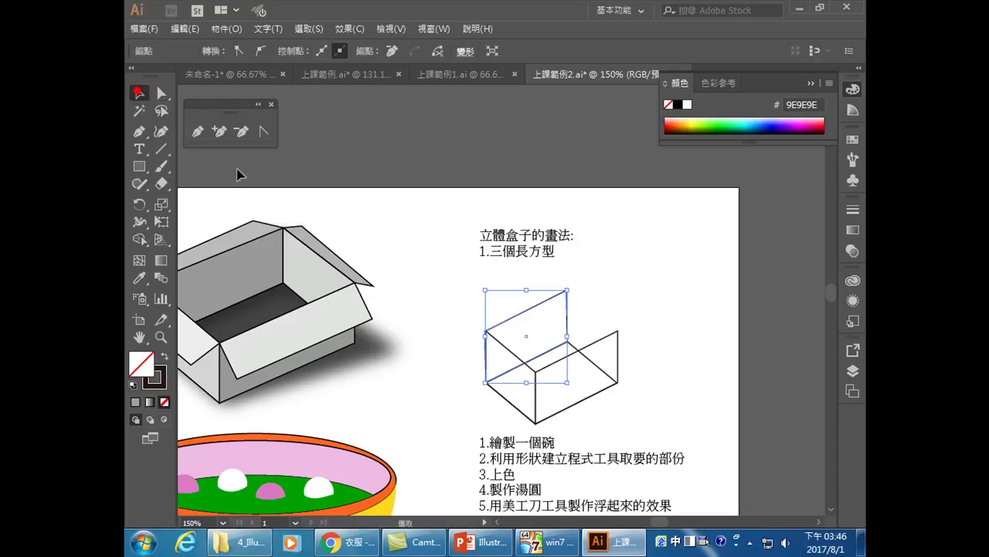
{"action": "left_click", "coordinate": [592, 370]}
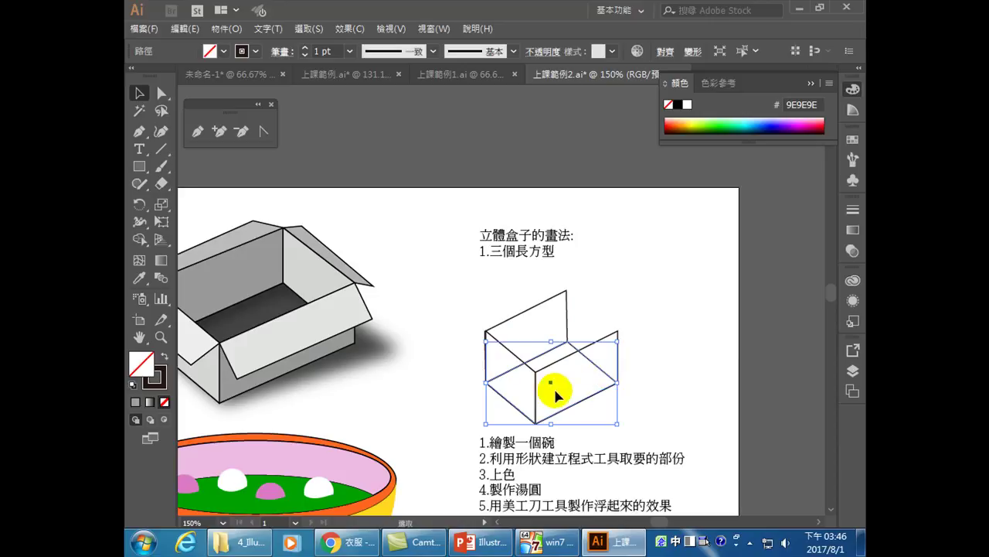
Copy the lower box shape and Paste in Front over the original.
{"action": "left_click", "coordinate": [188, 29]}
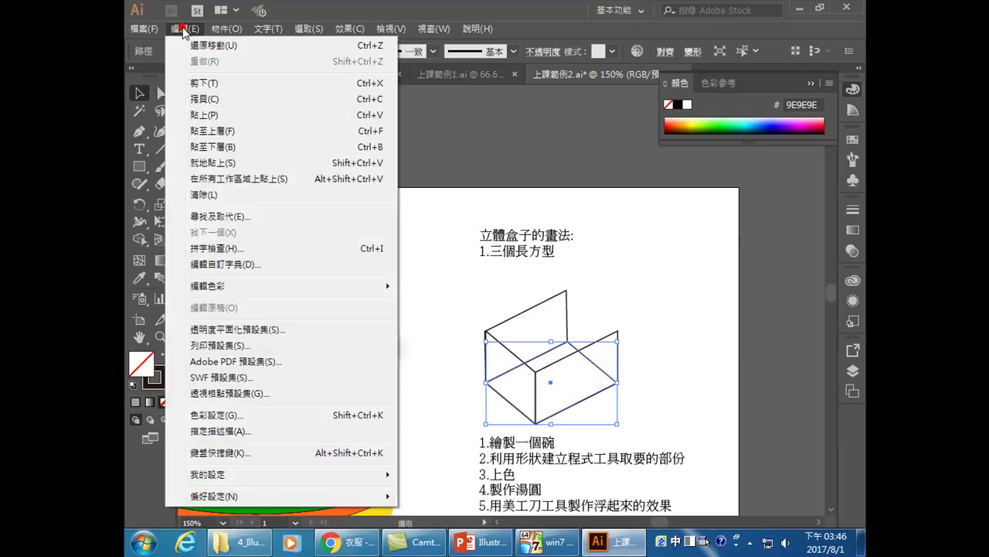
{"action": "left_click", "coordinate": [198, 107]}
{"action": "left_click", "coordinate": [184, 29]}
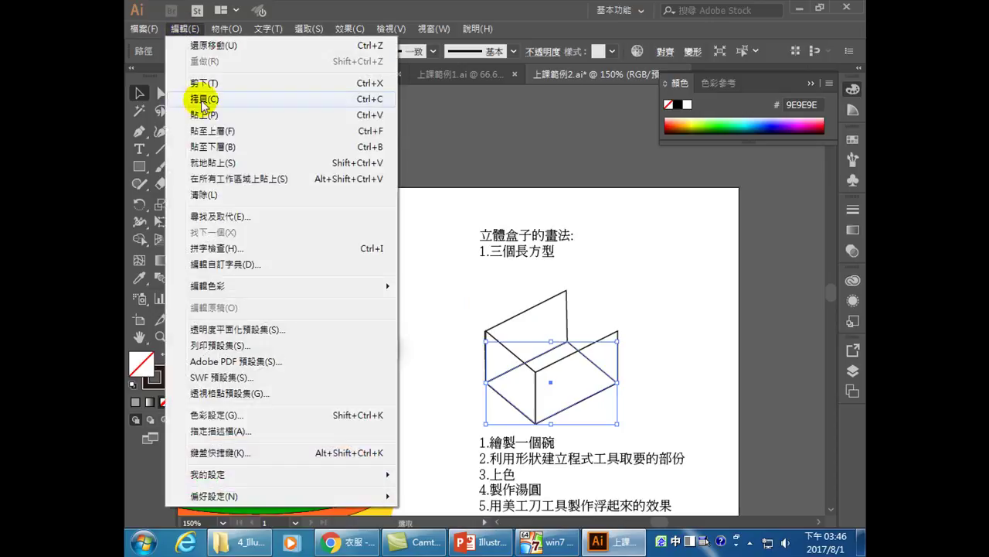
{"action": "left_click", "coordinate": [213, 131]}
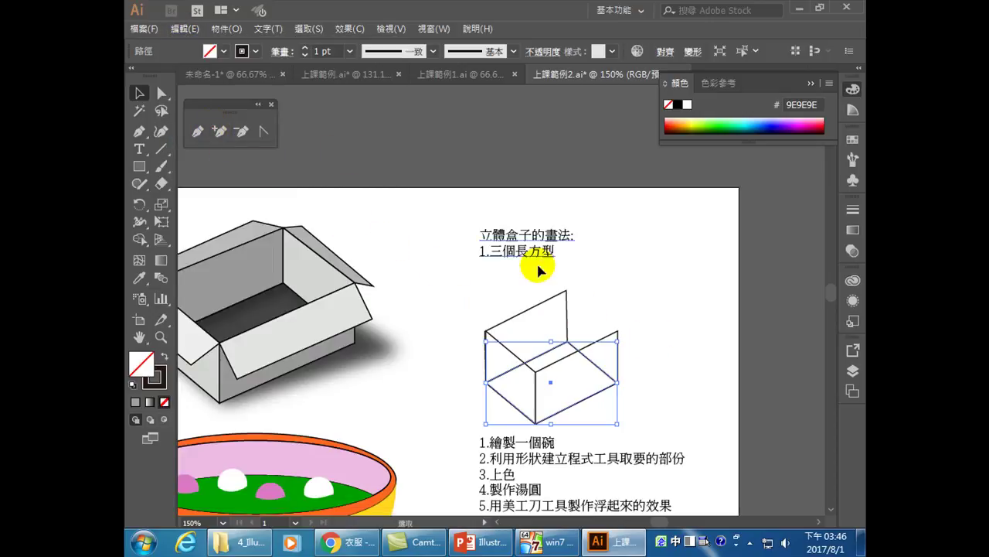
{"action": "left_click", "coordinate": [160, 93]}
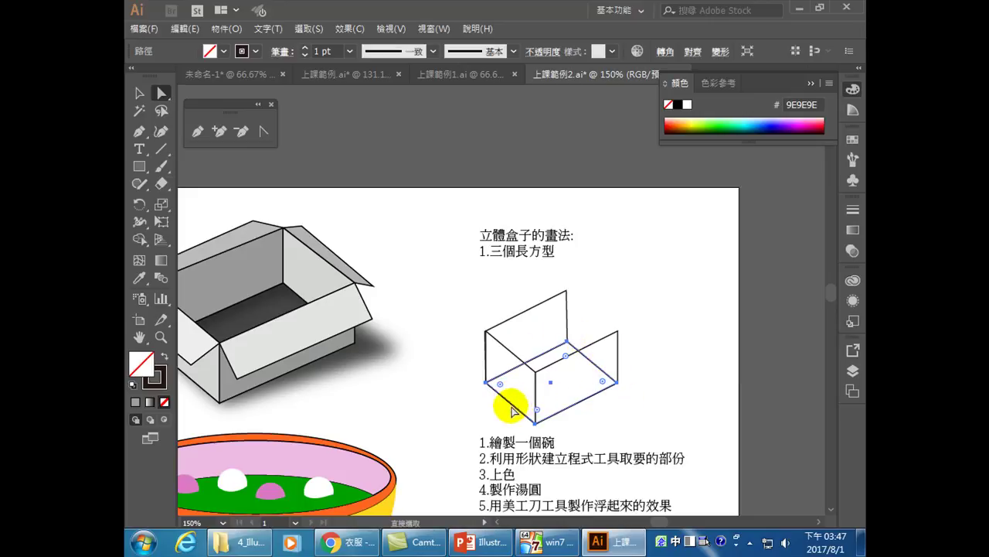
Lift the copied bottom face upward so it becomes the box's top.
{"action": "left_click", "coordinate": [471, 416]}
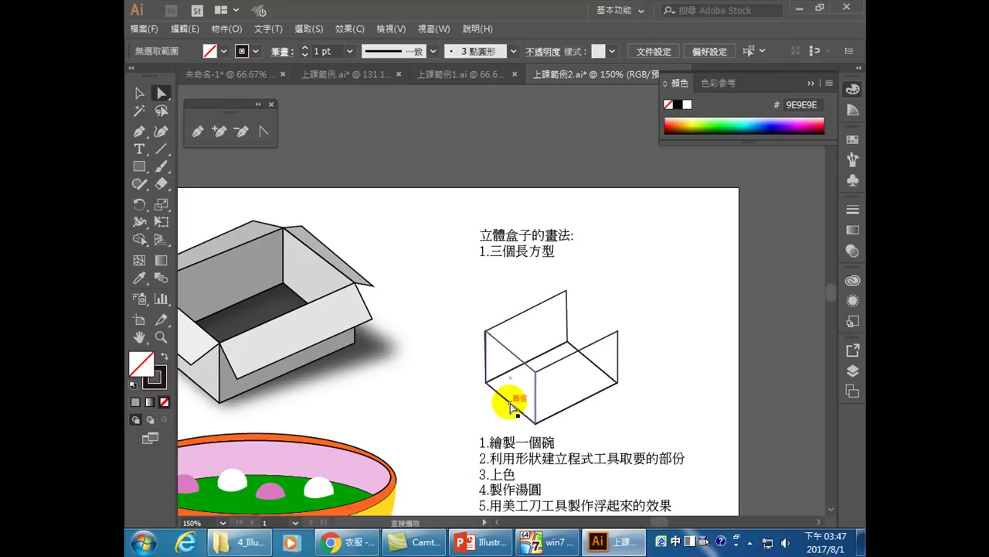
{"action": "left_click_drag", "start_coordinate": [512, 408], "coordinate": [590, 396]}
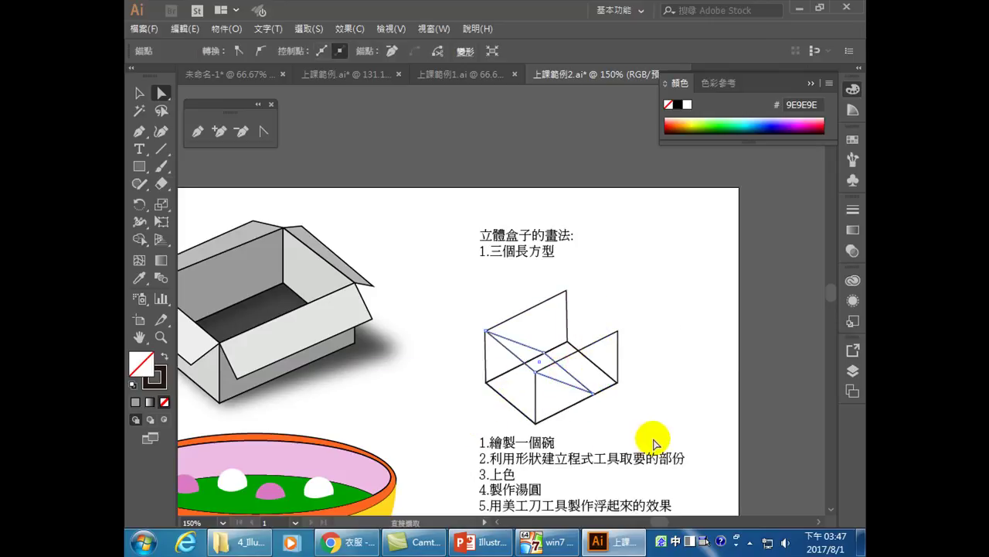
{"action": "key", "text": "ctrl+z"}
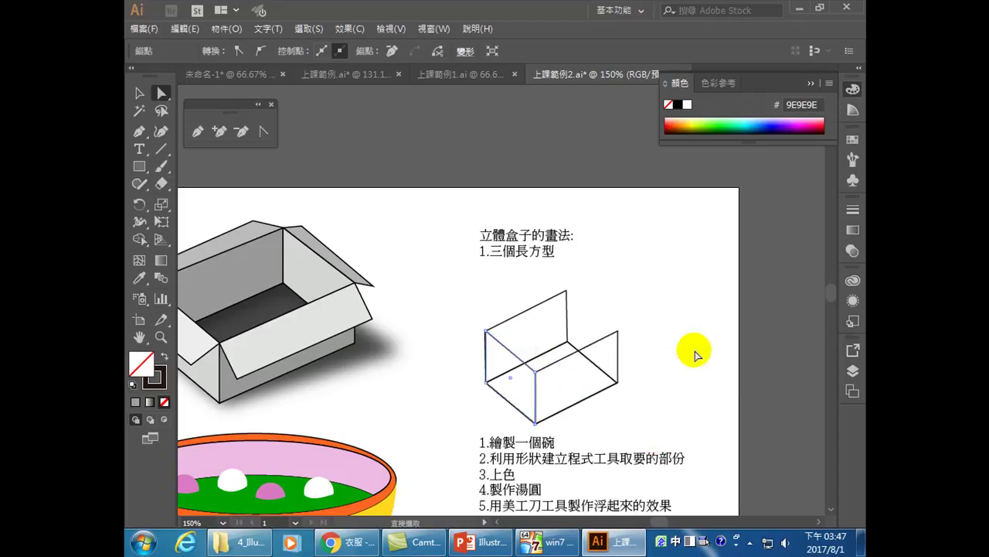
{"action": "left_click", "coordinate": [596, 368], "text": "shift"}
{"action": "left_click", "coordinate": [596, 368]}
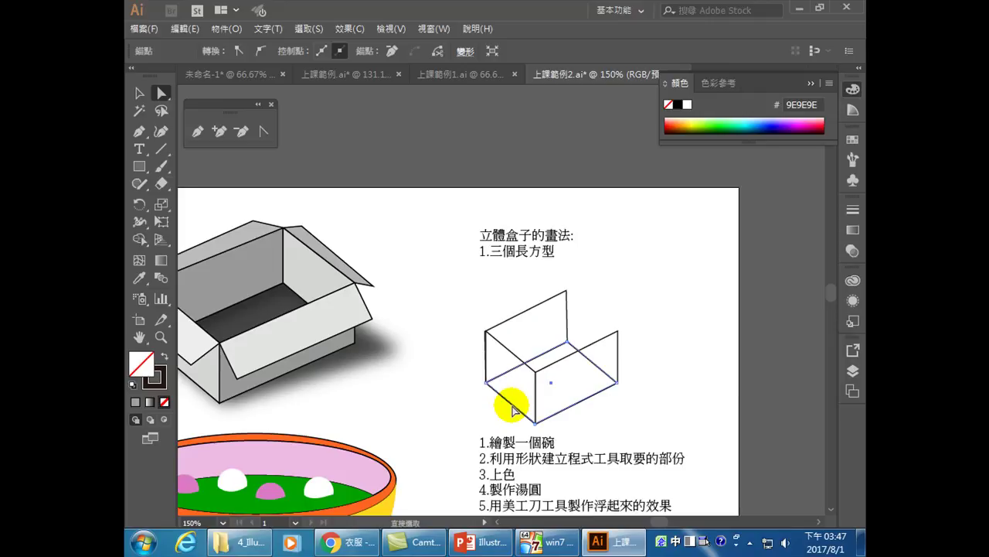
{"action": "left_click_drag", "start_coordinate": [513, 404], "coordinate": [594, 310]}
Snap the top corner anchor onto the edge intersection so the corner closes.
{"action": "left_click", "coordinate": [566, 294]}
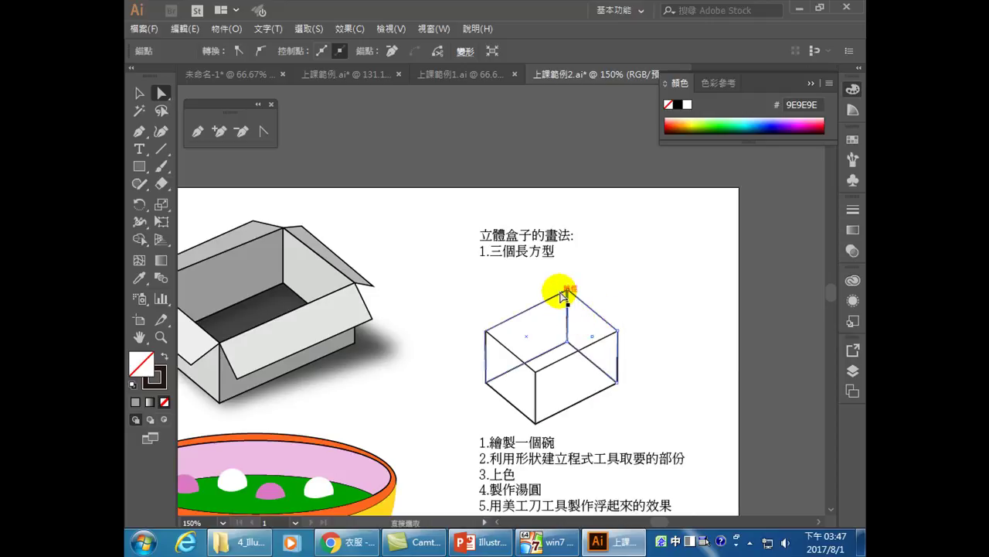
{"action": "left_click", "coordinate": [566, 293]}
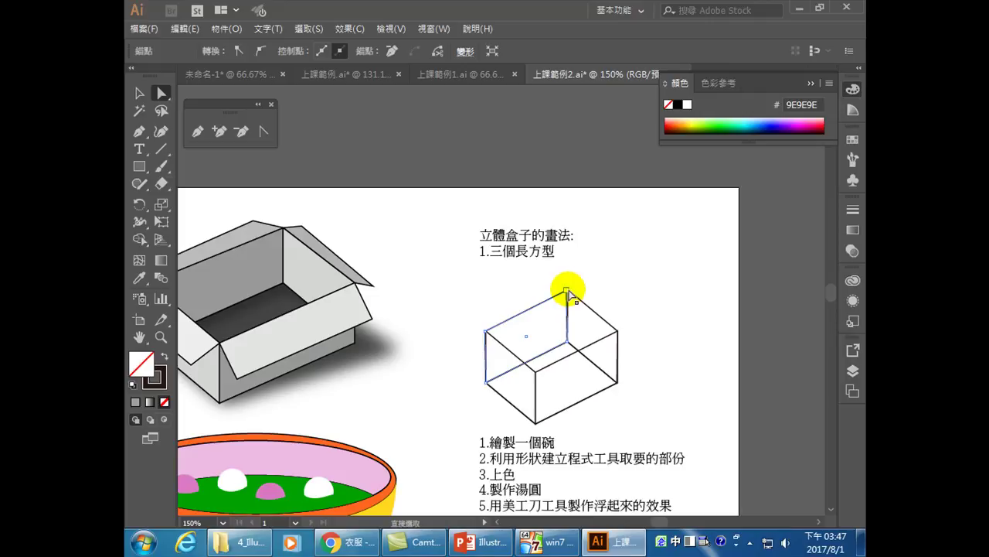
{"action": "left_click_drag", "start_coordinate": [569, 292], "coordinate": [571, 291]}
{"action": "left_click", "coordinate": [621, 282]}
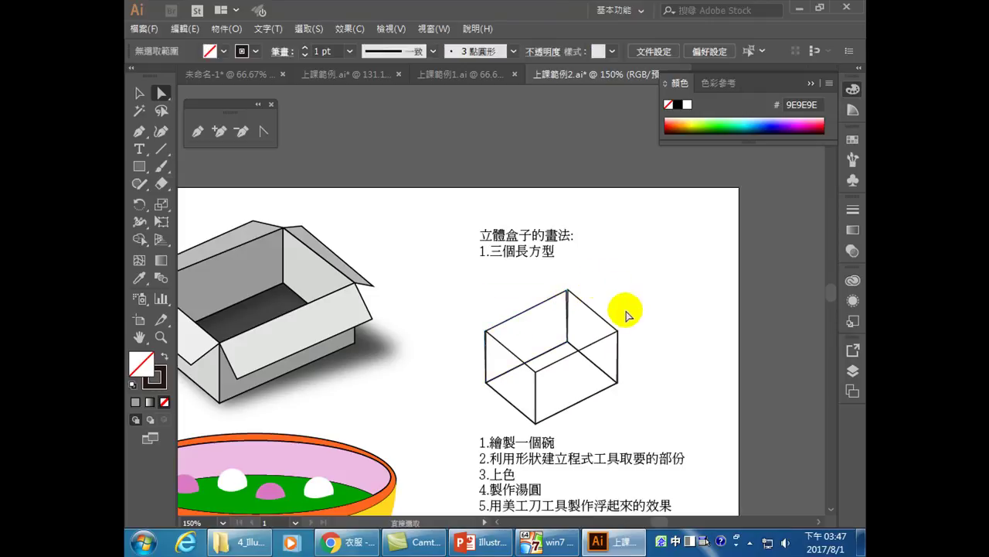
{"action": "left_click", "coordinate": [565, 294]}
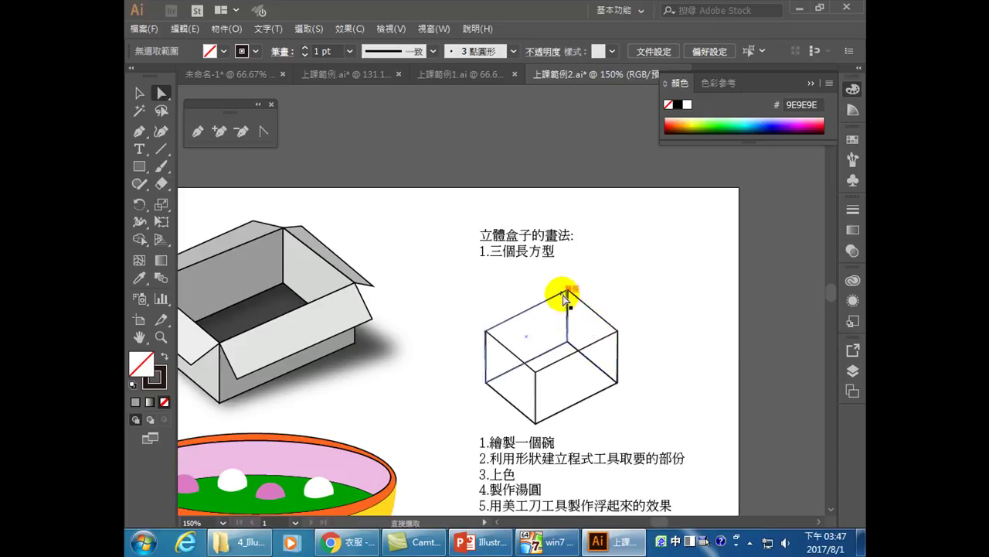
{"action": "mouse_move", "coordinate": [564, 295]}
{"action": "left_mouse_down"}
{"action": "mouse_move", "coordinate": [568, 284]}
{"action": "mouse_move", "coordinate": [570, 295]}
{"action": "left_mouse_up"}
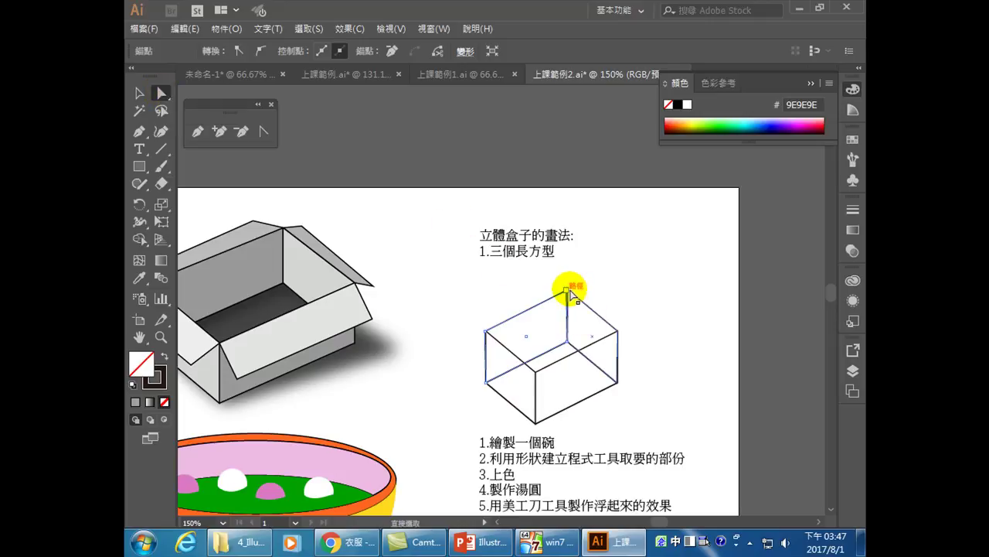
{"action": "left_click", "coordinate": [570, 292]}
{"action": "left_click_drag", "start_coordinate": [570, 292], "coordinate": [569, 289]}
{"action": "left_click", "coordinate": [594, 281]}
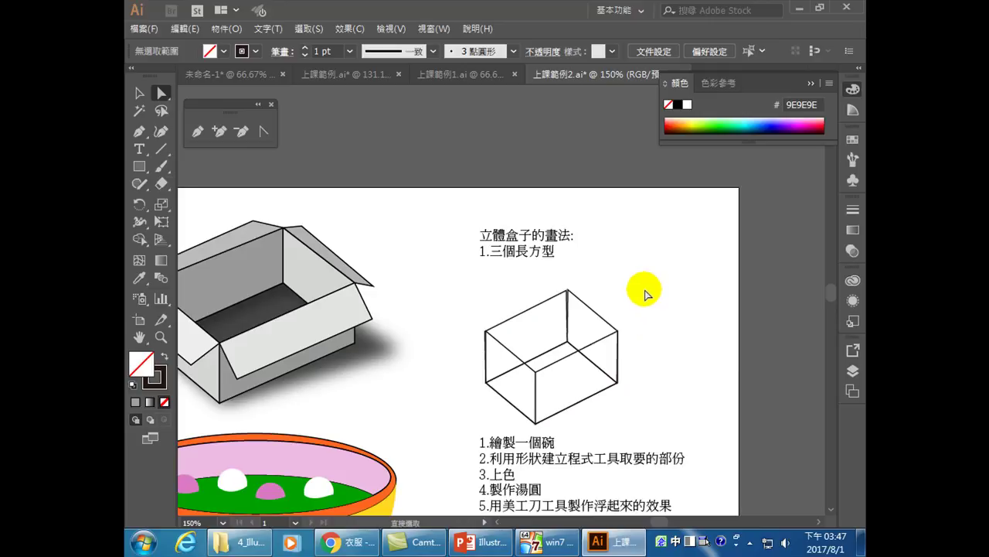
{"action": "left_click", "coordinate": [568, 291]}
{"action": "left_click", "coordinate": [568, 292]}
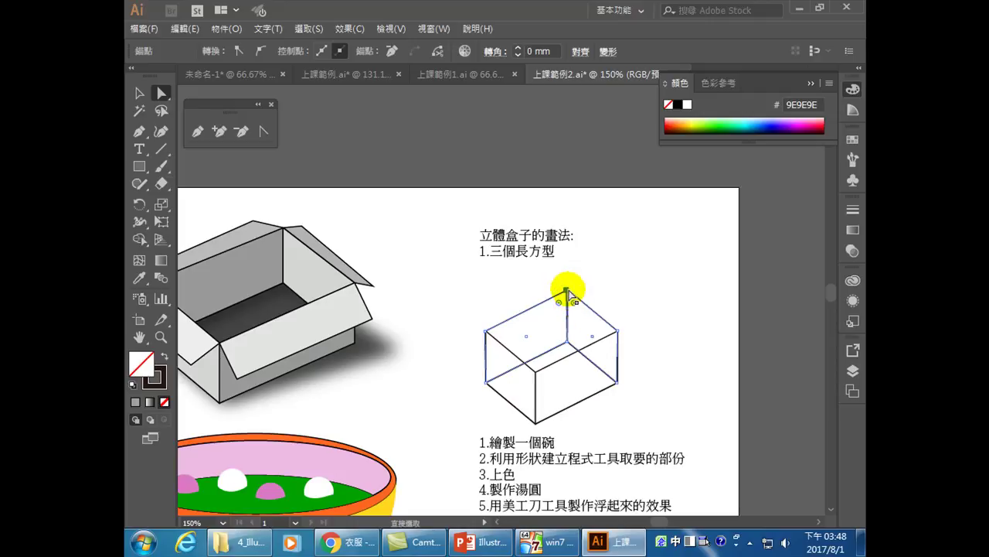
{"action": "mouse_move", "coordinate": [568, 292]}
{"action": "left_mouse_down"}
{"action": "mouse_move", "coordinate": [567, 283]}
{"action": "mouse_move", "coordinate": [568, 295]}
{"action": "left_mouse_up"}
{"action": "left_click", "coordinate": [649, 282]}
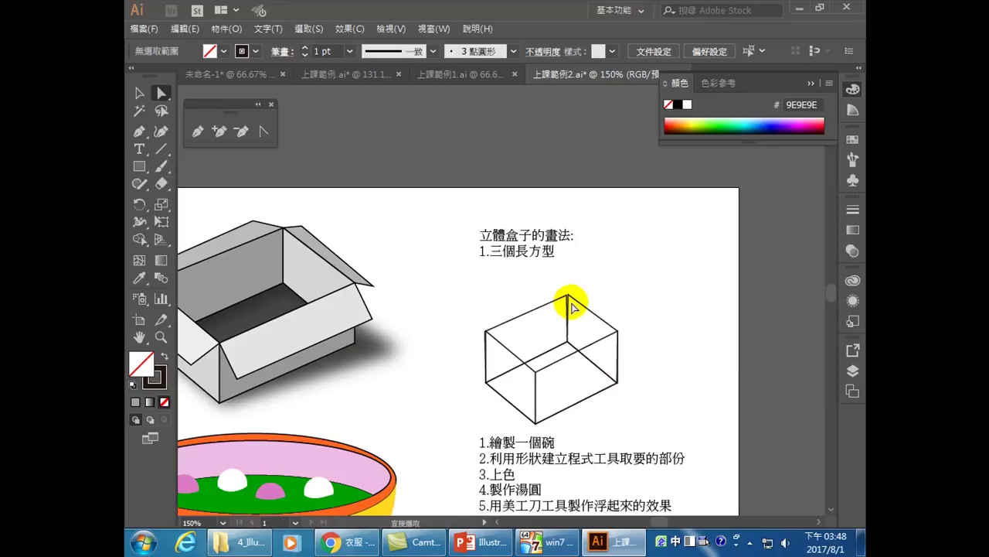
Scroll down to the bowl, apple and goblet examples and hide the perspective grid.
{"action": "left_click", "coordinate": [170, 245]}
{"action": "scroll", "coordinate": [398, 320], "scroll_direction": "down", "scroll_amount": 2}
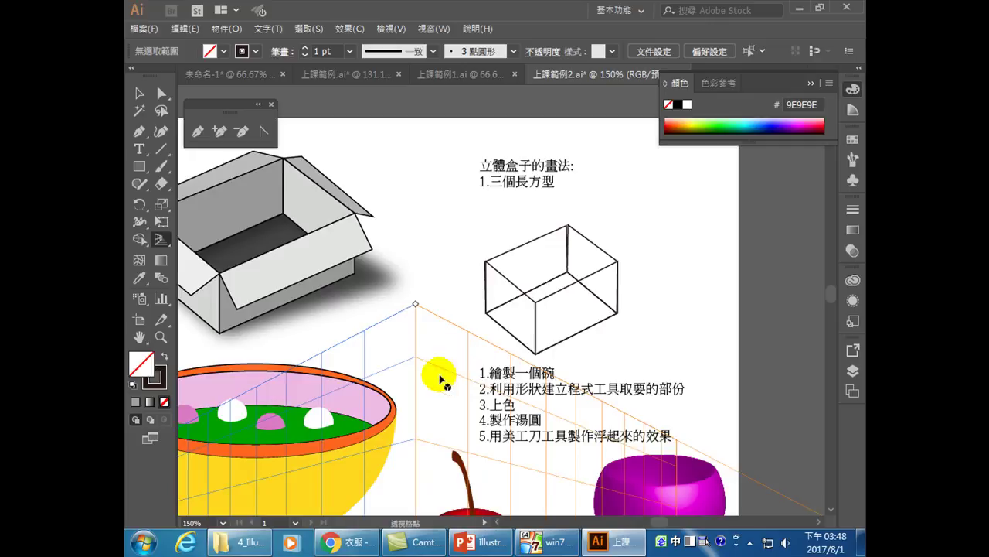
{"action": "scroll", "coordinate": [463, 371], "scroll_direction": "down", "scroll_amount": 5}
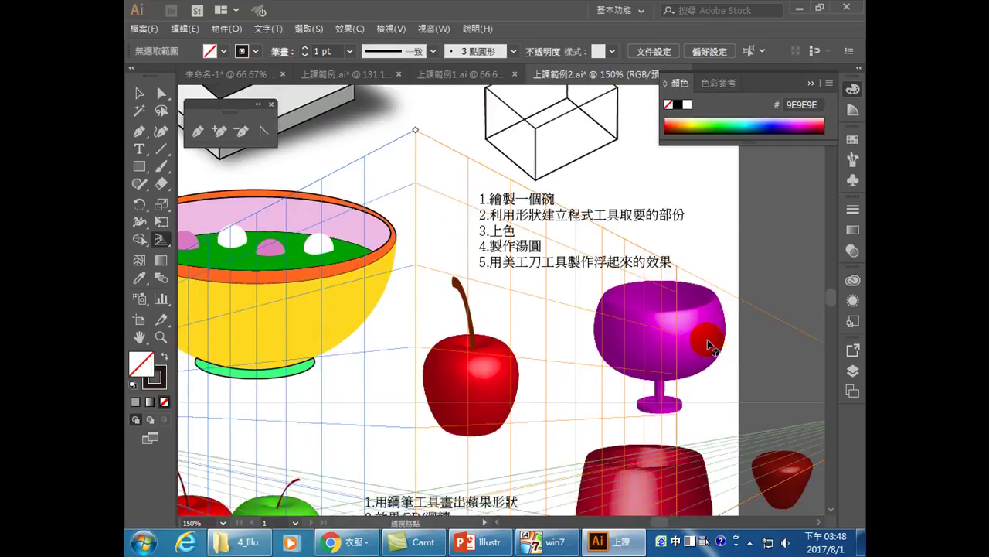
{"action": "left_click_drag", "start_coordinate": [242, 105], "coordinate": [300, 146]}
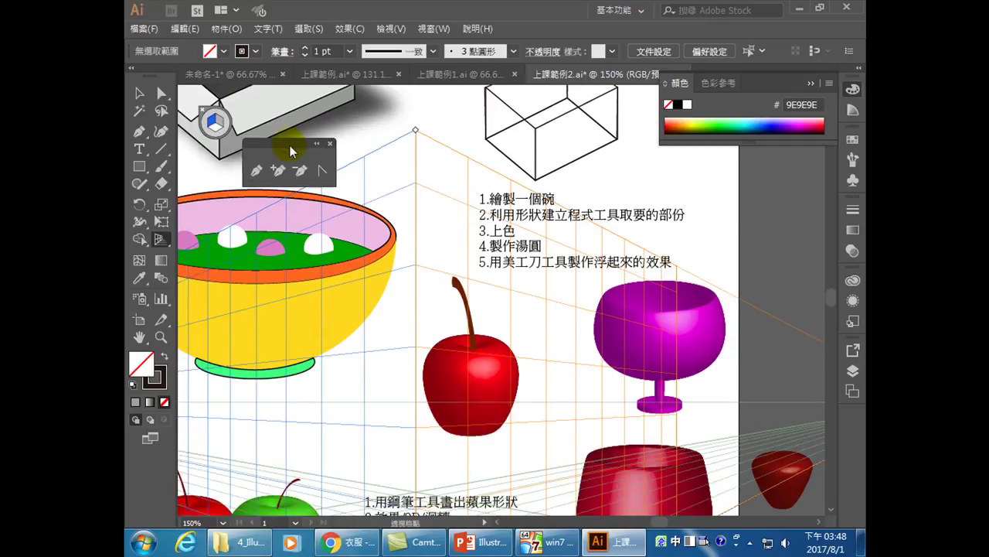
{"action": "left_click", "coordinate": [200, 110]}
{"action": "left_click", "coordinate": [313, 246]}
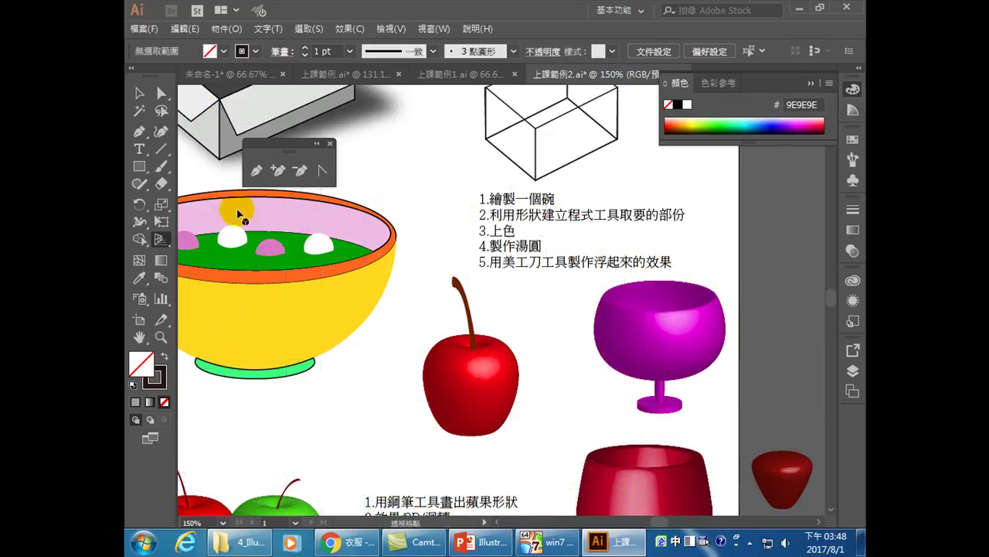
{"action": "left_click", "coordinate": [158, 239]}
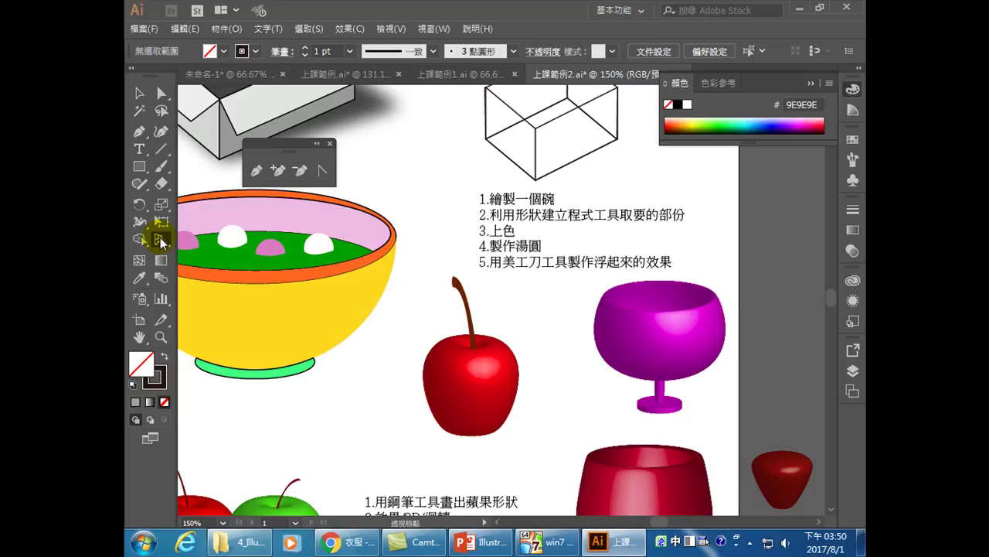
{"action": "scroll", "coordinate": [160, 232], "scroll_direction": "up", "scroll_amount": 4}
Zoom in and align the top-back corner point and back edge's lower end with the box edges.
{"action": "left_click", "coordinate": [161, 93]}
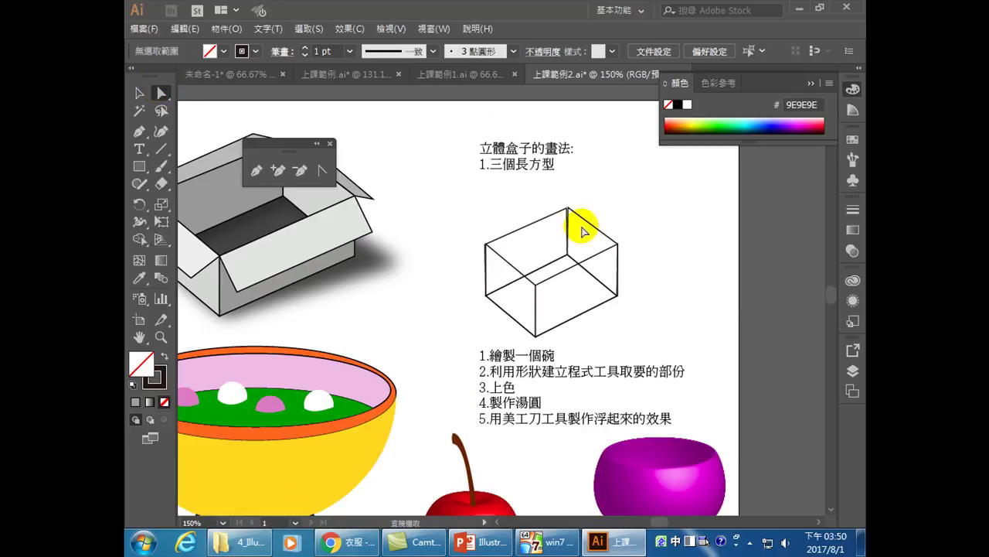
{"action": "left_click_drag", "start_coordinate": [568, 209], "coordinate": [570, 211]}
{"action": "left_click", "coordinate": [161, 336]}
{"action": "left_click_drag", "start_coordinate": [479, 198], "coordinate": [620, 314]}
{"action": "left_click", "coordinate": [161, 92]}
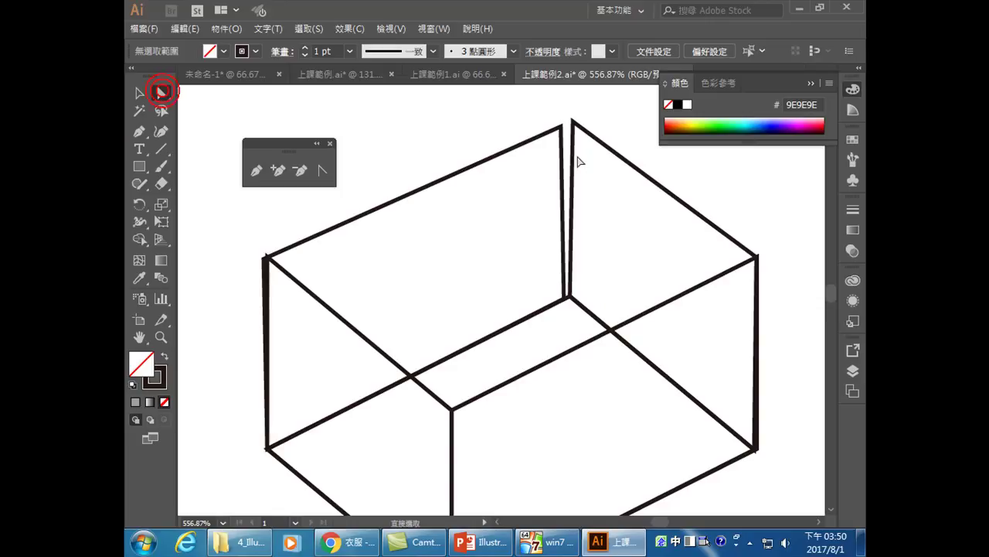
{"action": "left_click", "coordinate": [571, 122]}
{"action": "left_click_drag", "start_coordinate": [573, 122], "coordinate": [561, 129]}
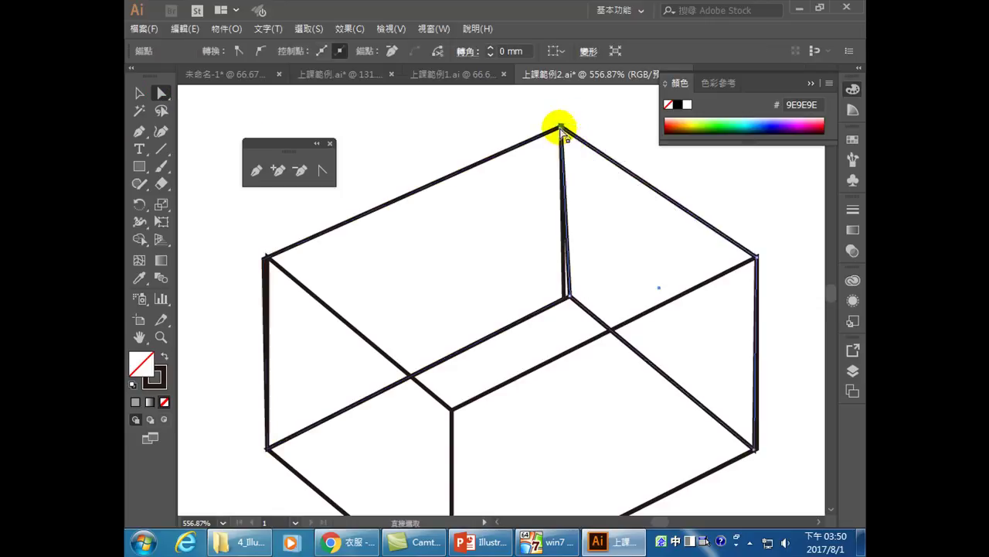
{"action": "mouse_move", "coordinate": [572, 297]}
{"action": "left_mouse_down"}
{"action": "mouse_move", "coordinate": [558, 299]}
{"action": "mouse_move", "coordinate": [567, 304]}
{"action": "left_mouse_up"}
{"action": "left_click", "coordinate": [576, 303]}
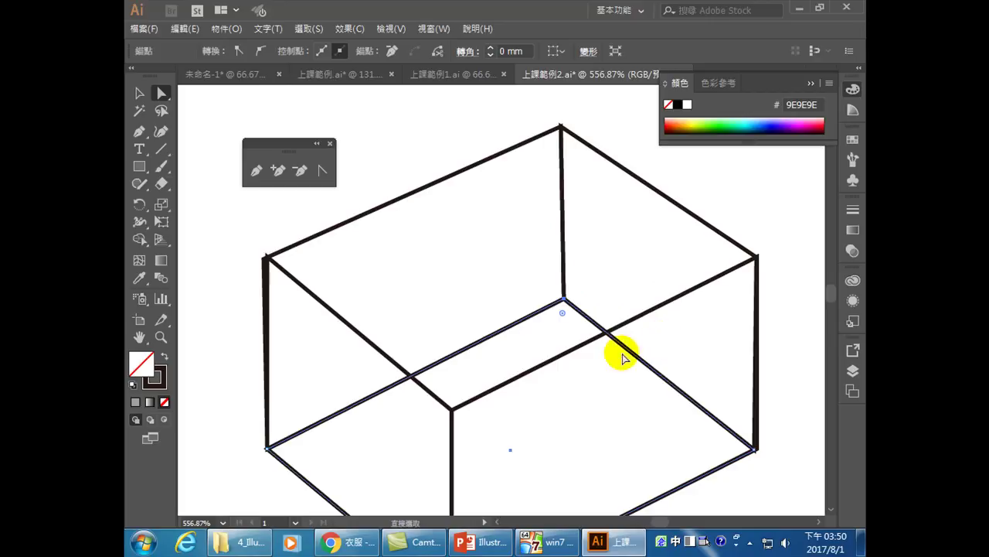
Align the box's top-left corner point with its edges.
{"action": "left_click", "coordinate": [270, 258]}
{"action": "left_click_drag", "start_coordinate": [267, 258], "coordinate": [268, 268]}
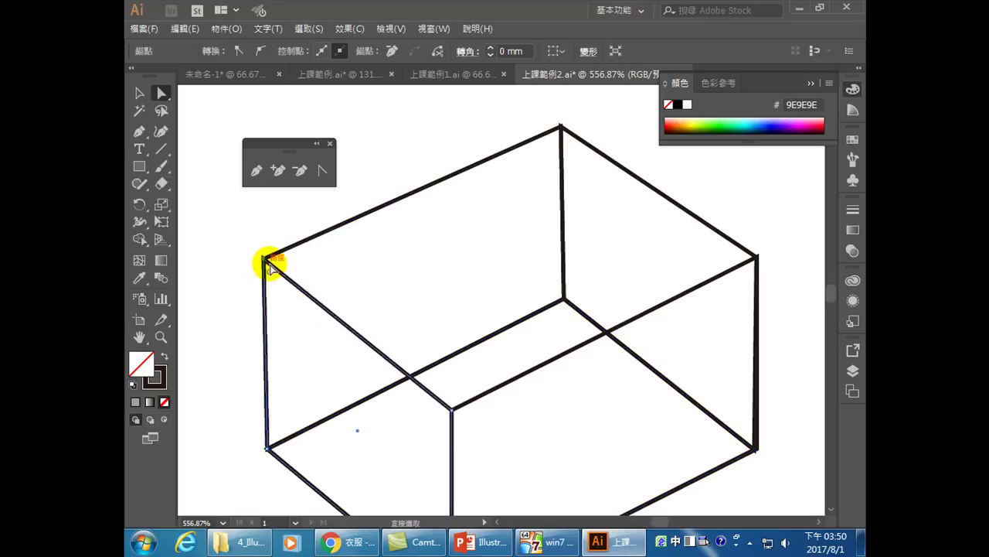
{"action": "key", "text": "ctrl"}
{"action": "left_click", "coordinate": [273, 271]}
{"action": "left_click", "coordinate": [262, 266]}
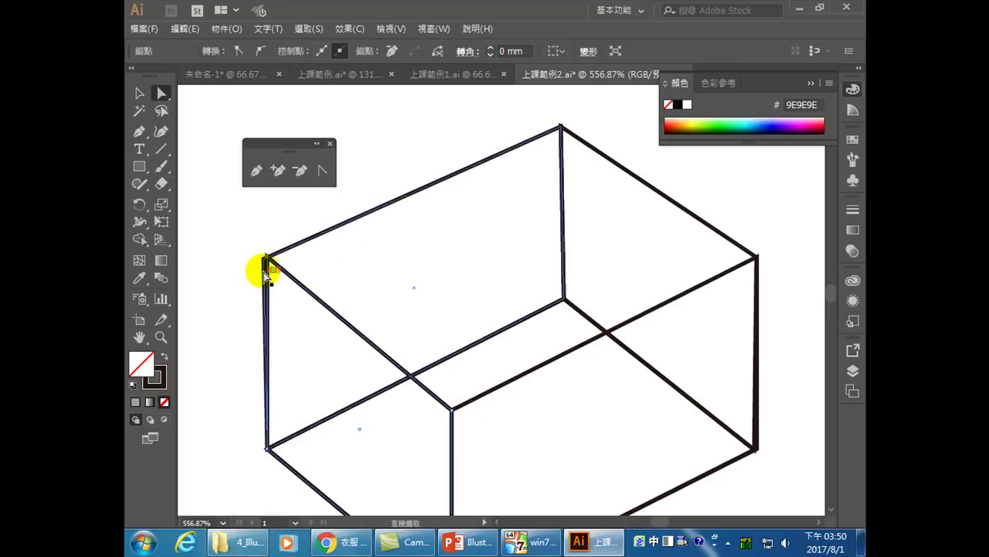
{"action": "left_click_drag", "start_coordinate": [267, 261], "coordinate": [266, 258]}
{"action": "scroll", "coordinate": [333, 371], "scroll_direction": "down", "scroll_amount": 2}
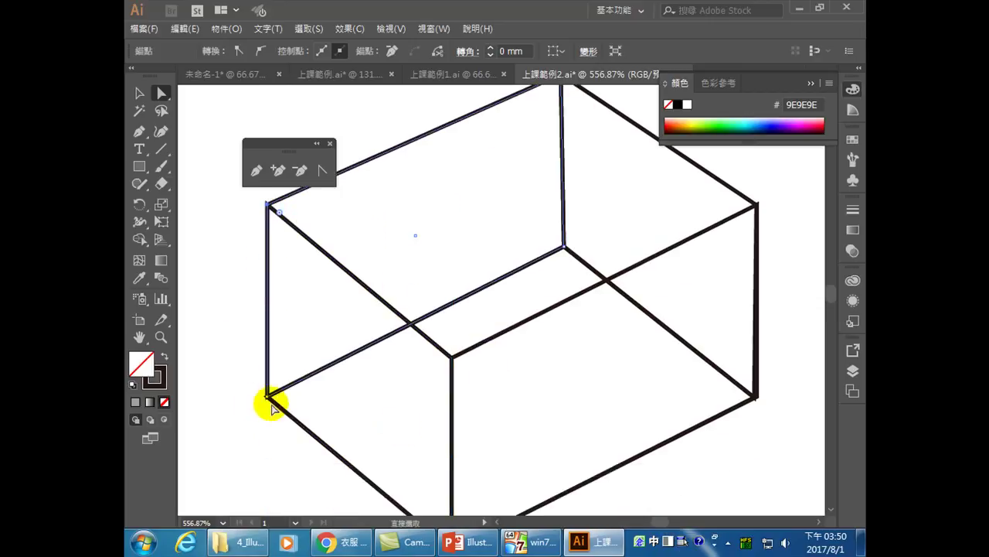
{"action": "scroll", "coordinate": [363, 406], "scroll_direction": "down", "scroll_amount": 2}
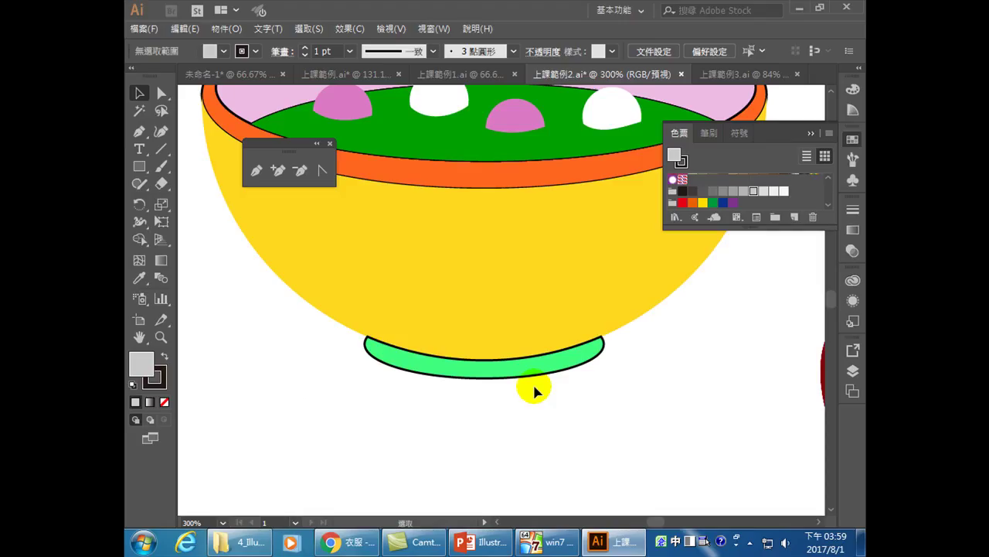
Zoom the sample page to 100% and scroll to the finished yellow soup-bowl example.
{"action": "scroll", "coordinate": [535, 379], "scroll_direction": "up", "scroll_amount": 3}
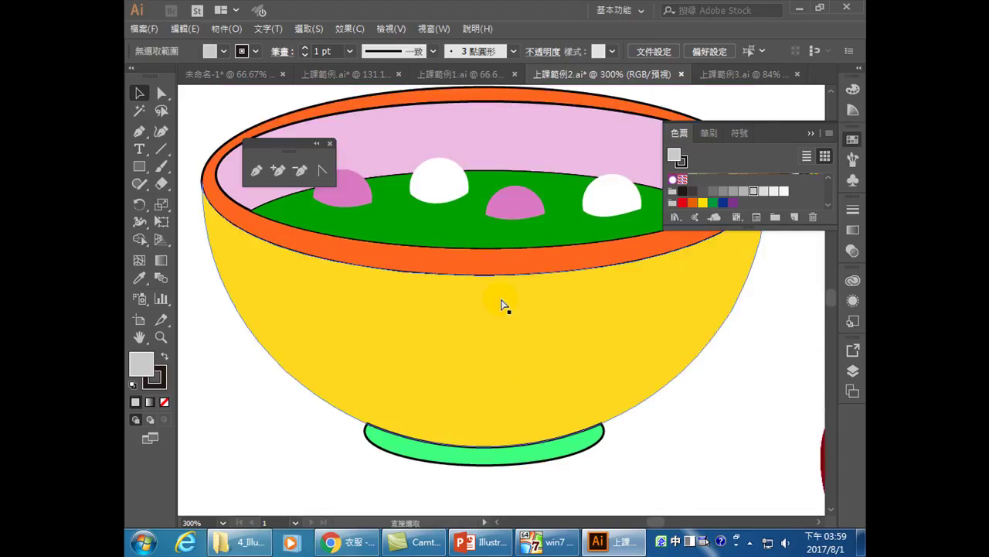
{"action": "key", "text": "ctrl+1"}
{"action": "scroll", "coordinate": [495, 305], "scroll_direction": "down", "scroll_amount": 4}
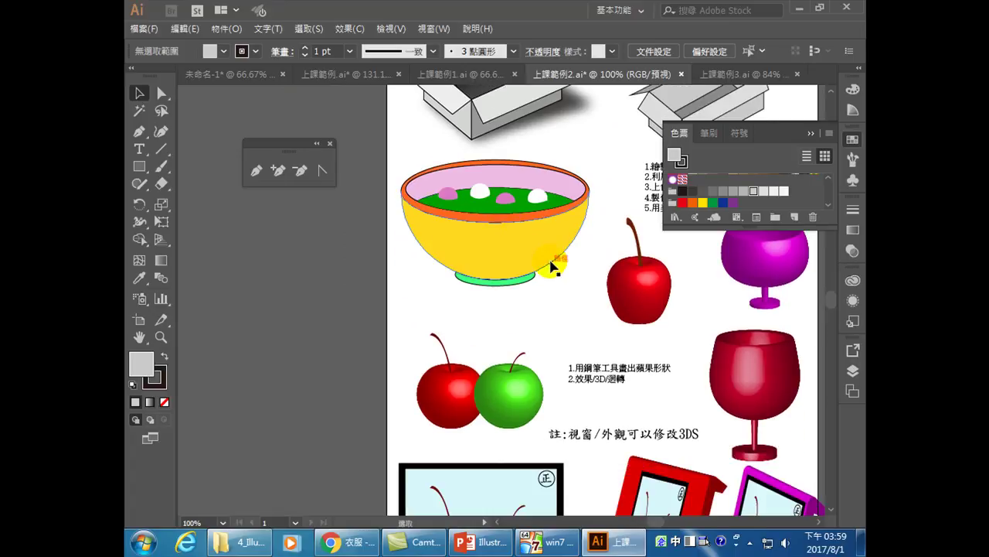
{"action": "scroll", "coordinate": [548, 261], "scroll_direction": "up", "scroll_amount": 3}
{"action": "scroll", "coordinate": [542, 265], "scroll_direction": "up", "scroll_amount": 1}
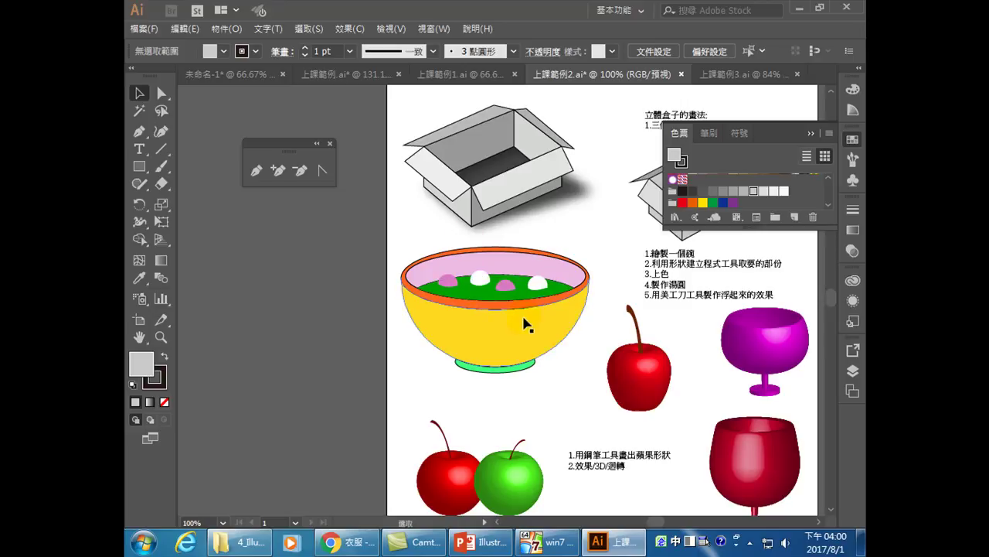
{"action": "scroll", "coordinate": [533, 352], "scroll_direction": "up", "scroll_amount": 2}
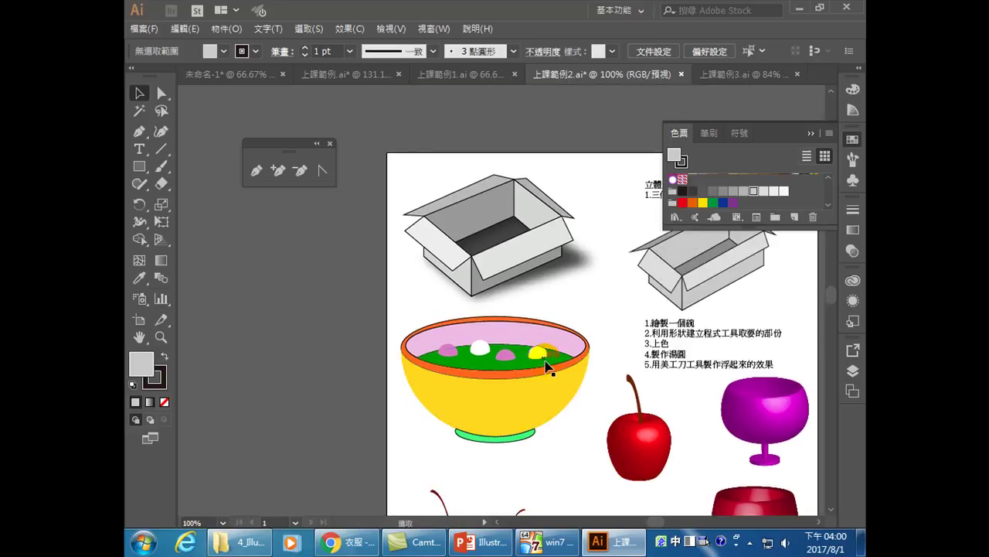
{"action": "scroll", "coordinate": [547, 369], "scroll_direction": "up", "scroll_amount": 4}
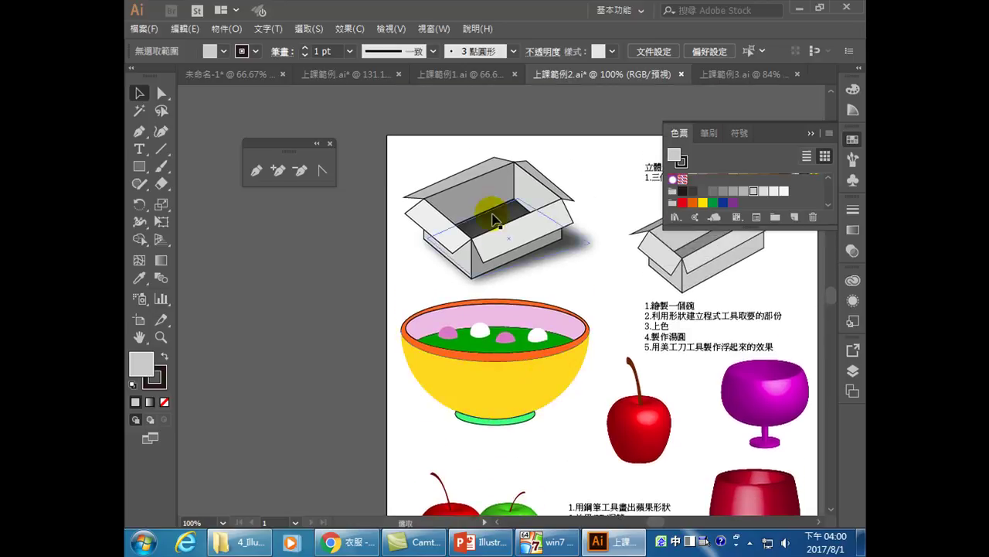
Switch to the 未命名-1 document and delete the T-shirt image.
{"action": "left_click", "coordinate": [230, 78]}
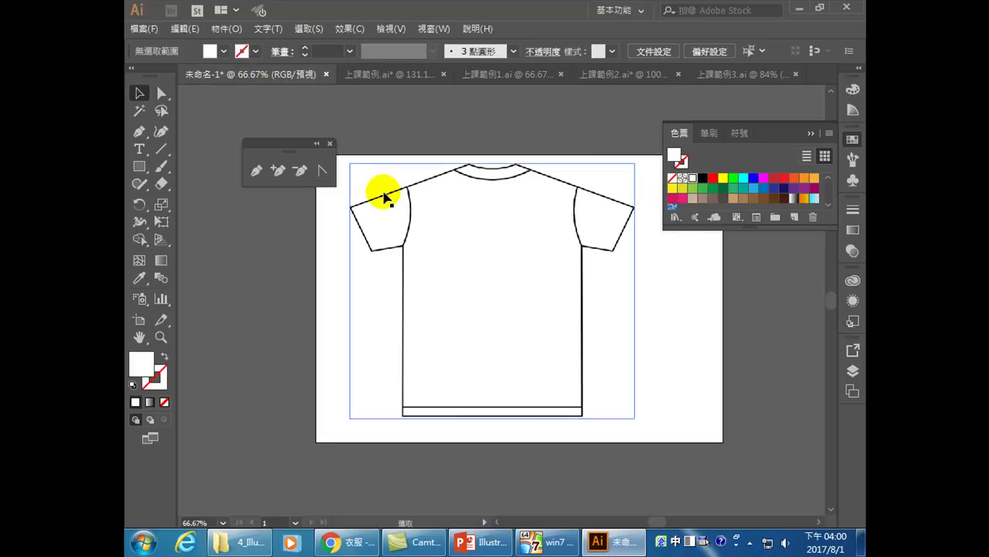
{"action": "left_click", "coordinate": [494, 240]}
{"action": "key", "text": "Delete"}
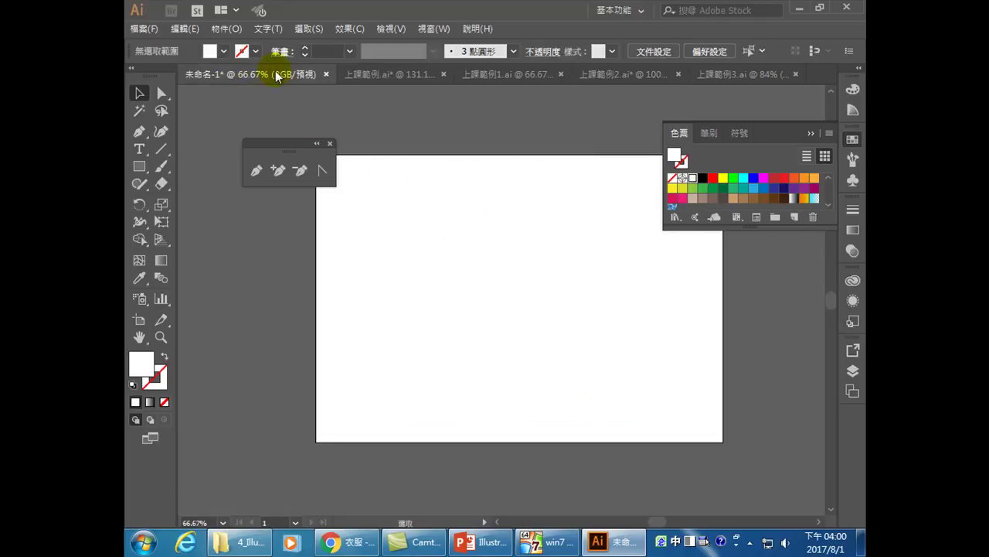
Browse the illustration and video presets in the New Document dialog, then cancel.
{"action": "left_click", "coordinate": [143, 29]}
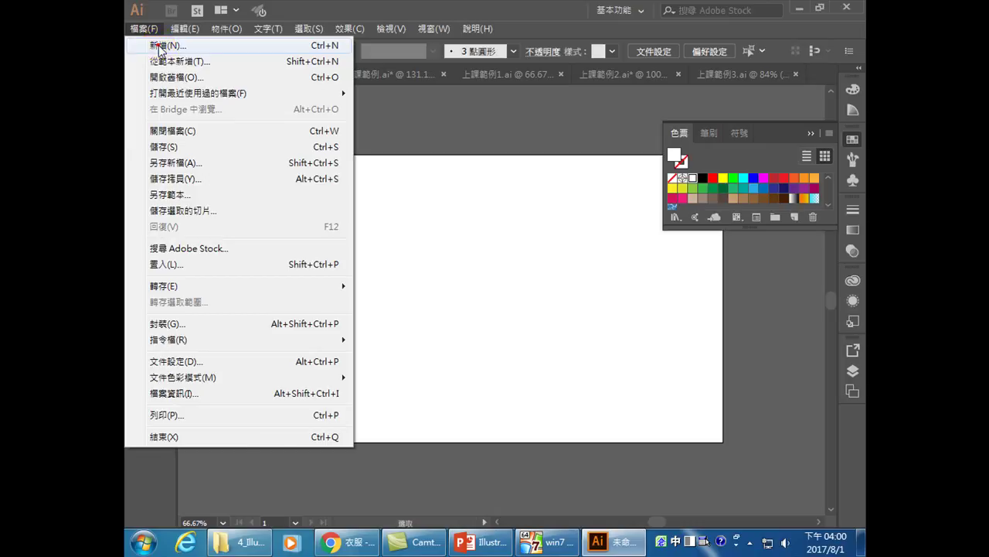
{"action": "left_click", "coordinate": [162, 45]}
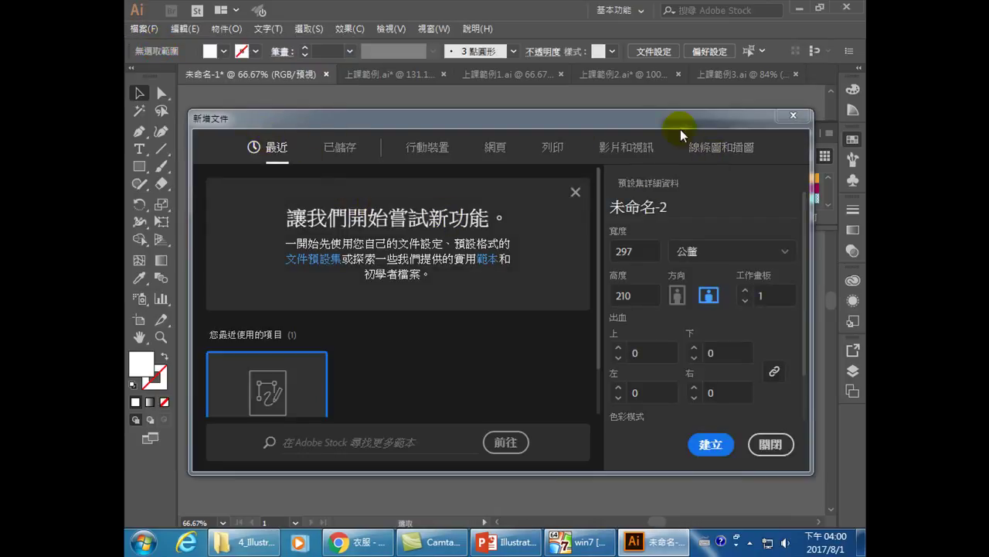
{"action": "left_click", "coordinate": [720, 149]}
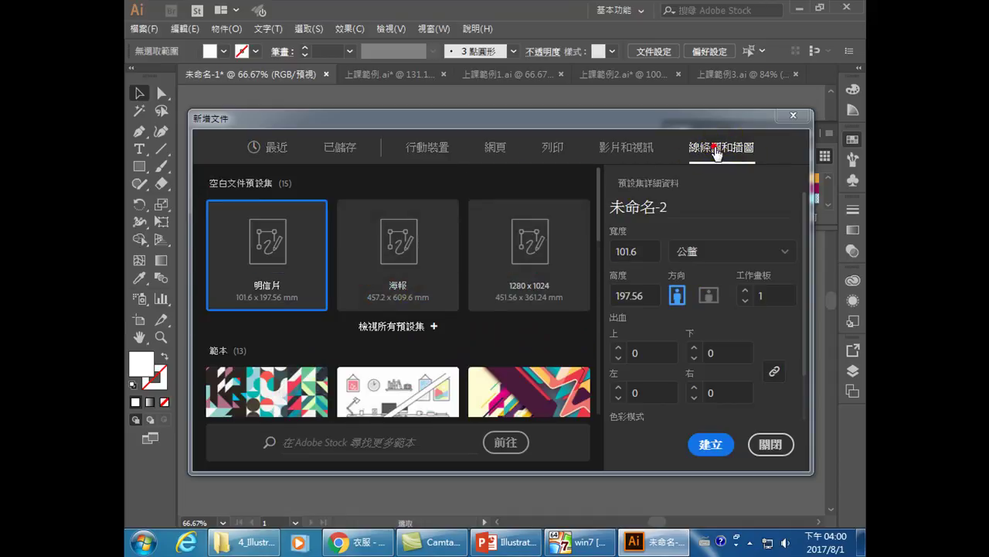
{"action": "scroll", "coordinate": [442, 288], "scroll_direction": "down", "scroll_amount": 5}
{"action": "scroll", "coordinate": [429, 317], "scroll_direction": "up", "scroll_amount": 5}
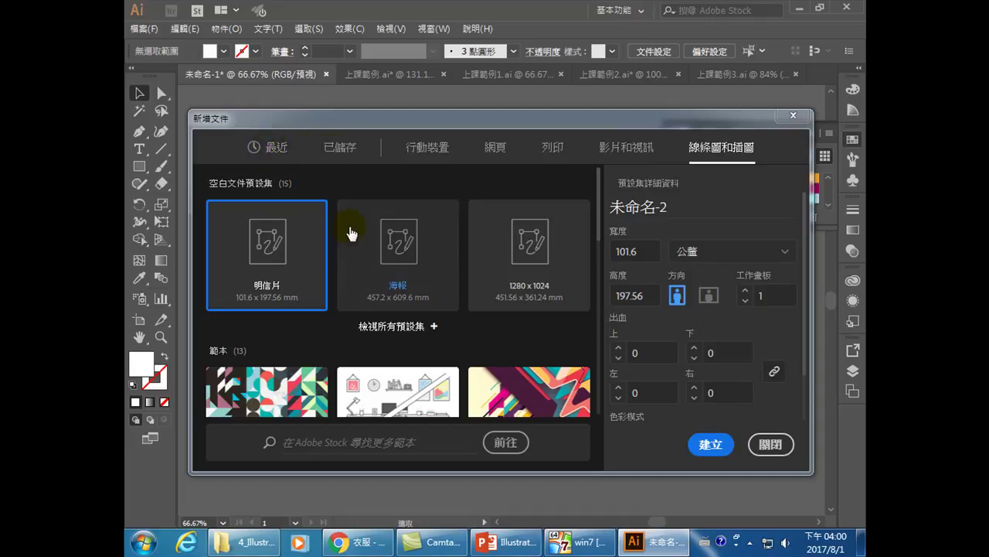
{"action": "scroll", "coordinate": [364, 268], "scroll_direction": "down", "scroll_amount": 10}
{"action": "left_click", "coordinate": [620, 154]}
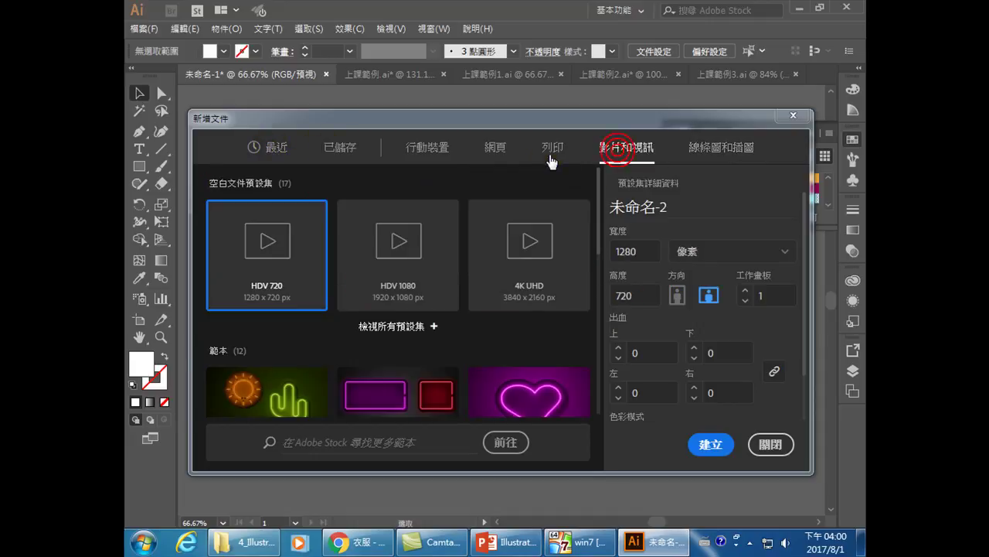
{"action": "left_click", "coordinate": [771, 444]}
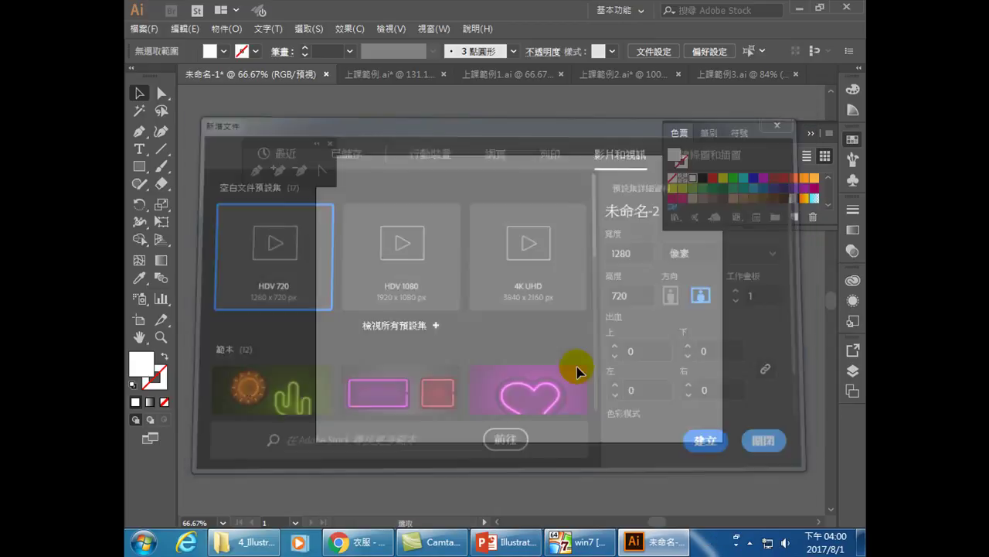
Review the illustration presets in New Document again and close it without creating a file.
{"action": "left_click", "coordinate": [139, 28]}
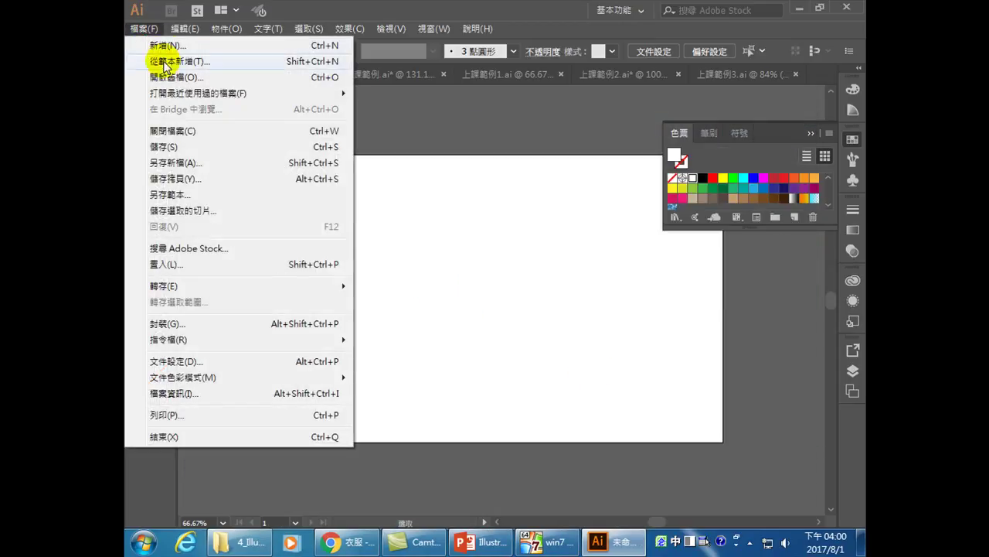
{"action": "left_click", "coordinate": [152, 42]}
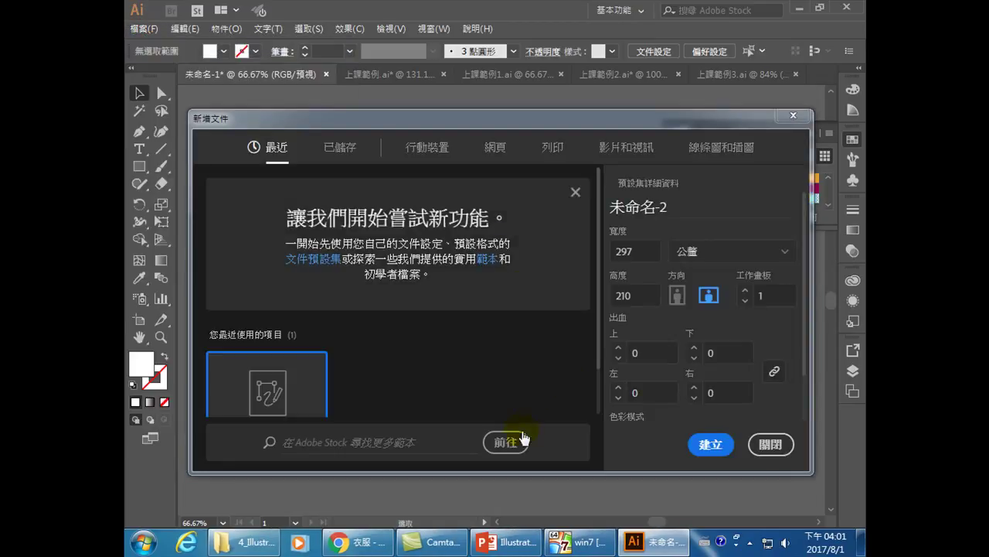
{"action": "left_click", "coordinate": [719, 152]}
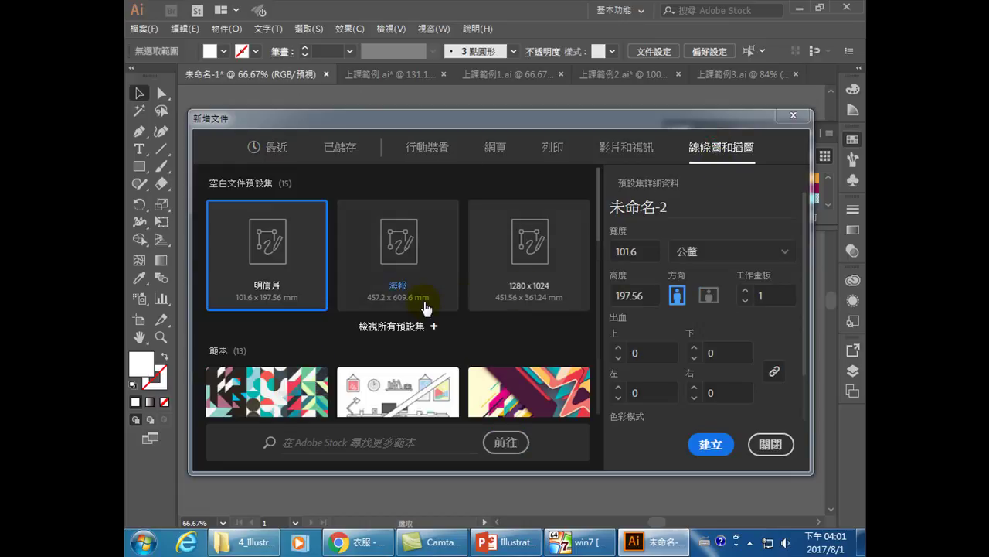
{"action": "scroll", "coordinate": [425, 307], "scroll_direction": "down", "scroll_amount": 3}
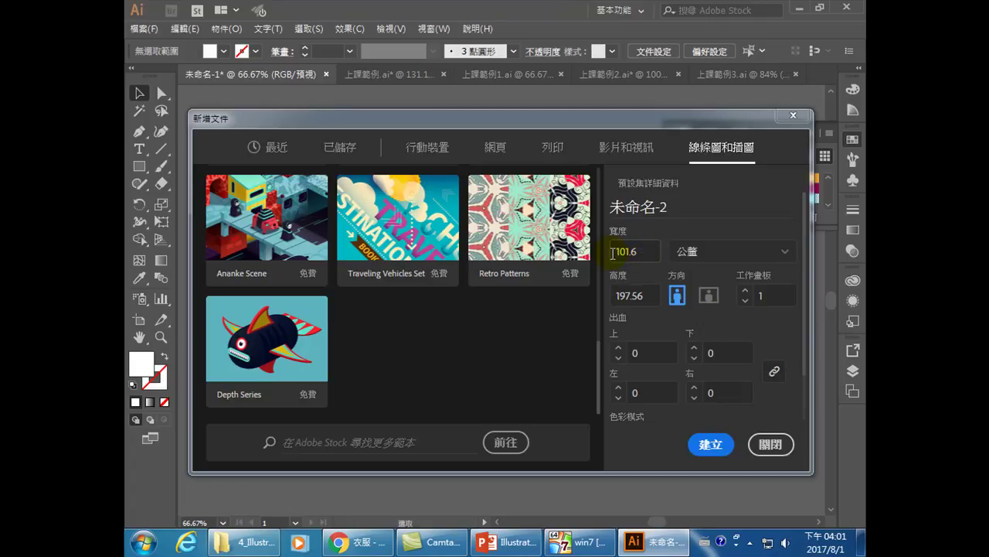
{"action": "scroll", "coordinate": [471, 265], "scroll_direction": "up", "scroll_amount": 10}
{"action": "scroll", "coordinate": [484, 263], "scroll_direction": "down", "scroll_amount": 5}
{"action": "scroll", "coordinate": [484, 263], "scroll_direction": "up", "scroll_amount": 5}
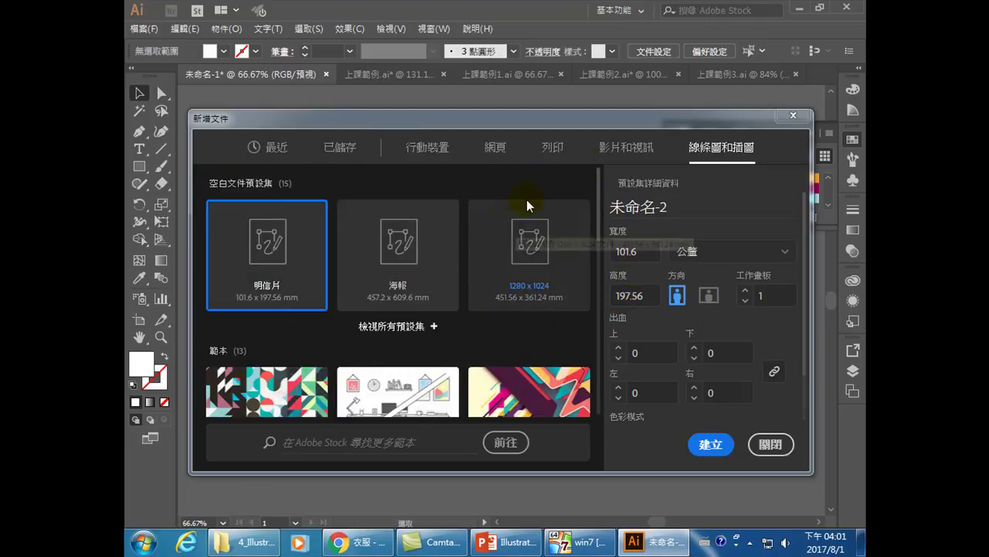
{"action": "left_click", "coordinate": [793, 115]}
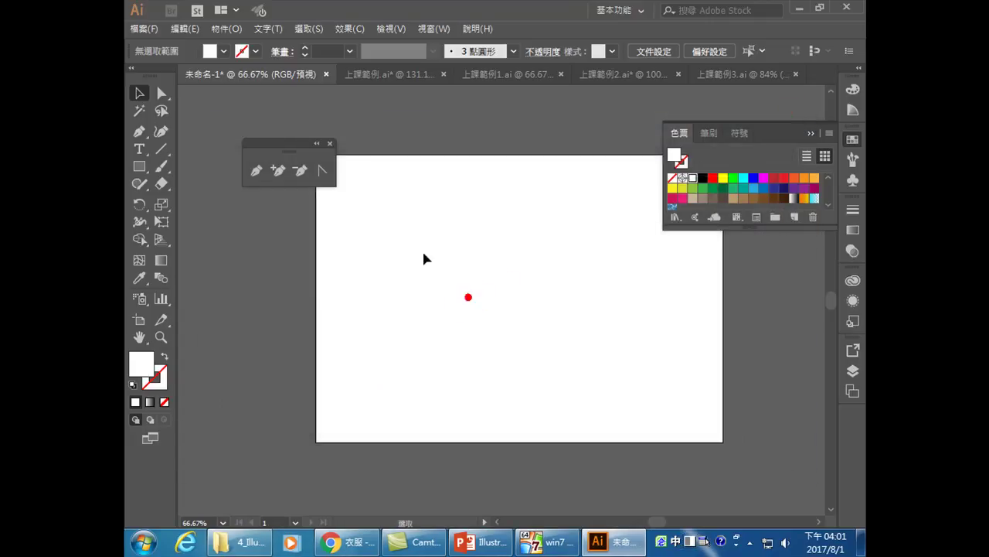
Zoom to 100%, move the pen tools panel aside, and draw an ellipse near the artboard top.
{"action": "key", "text": "ctrl+1"}
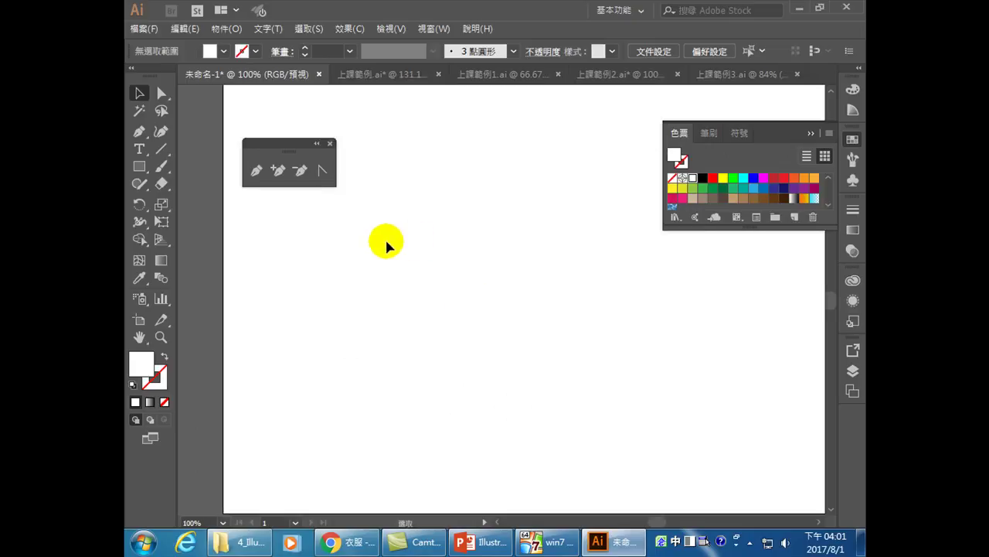
{"action": "left_click_drag", "start_coordinate": [276, 148], "coordinate": [221, 107]}
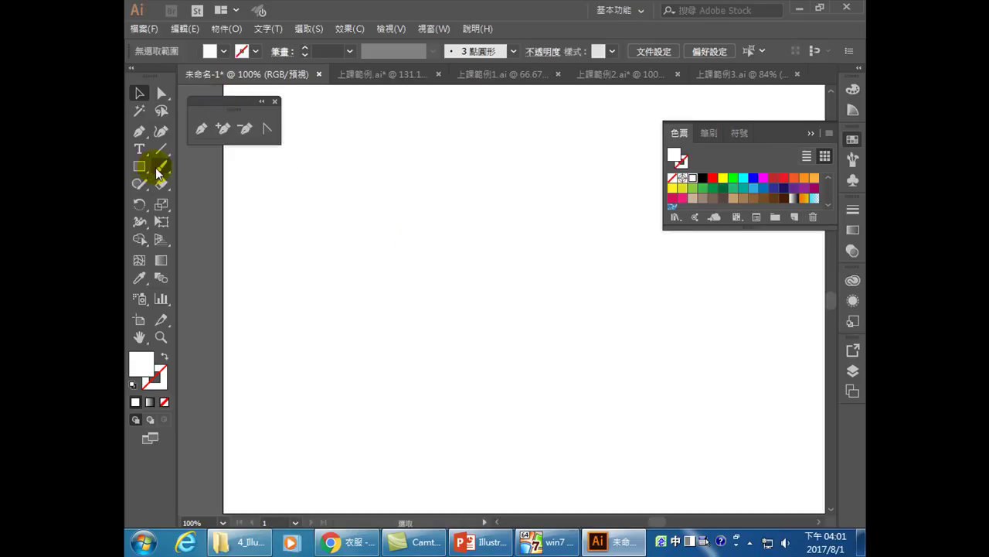
{"action": "left_click_drag", "start_coordinate": [147, 170], "coordinate": [179, 201]}
{"action": "left_click_drag", "start_coordinate": [378, 180], "coordinate": [524, 266]}
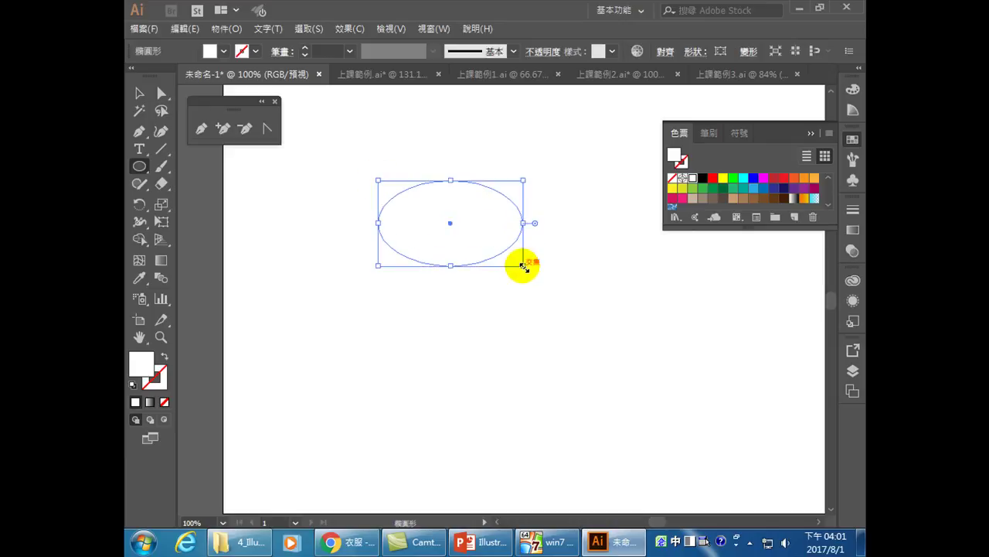
Give the ellipse a black stroke with no fill and return to the Selection tool.
{"action": "left_click", "coordinate": [133, 386]}
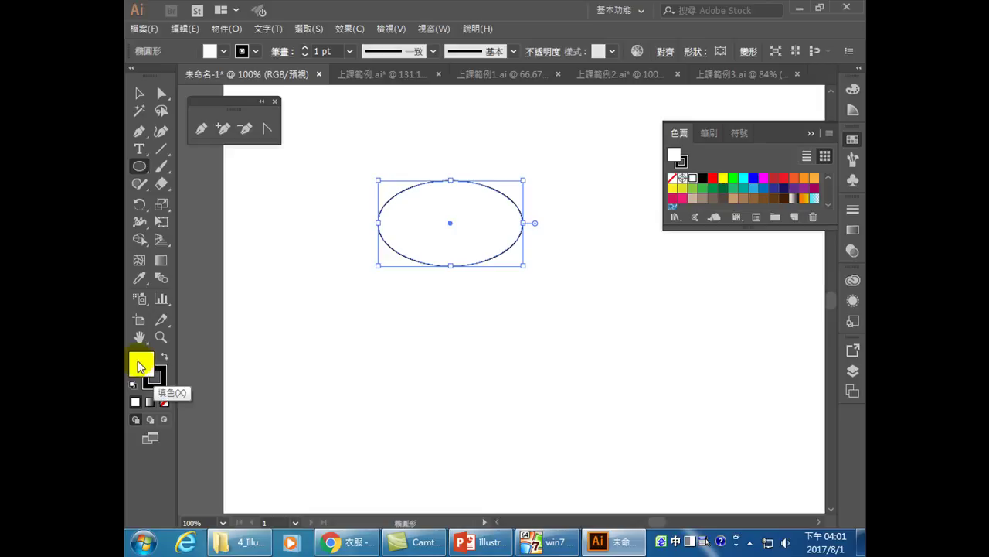
{"action": "left_click", "coordinate": [672, 178]}
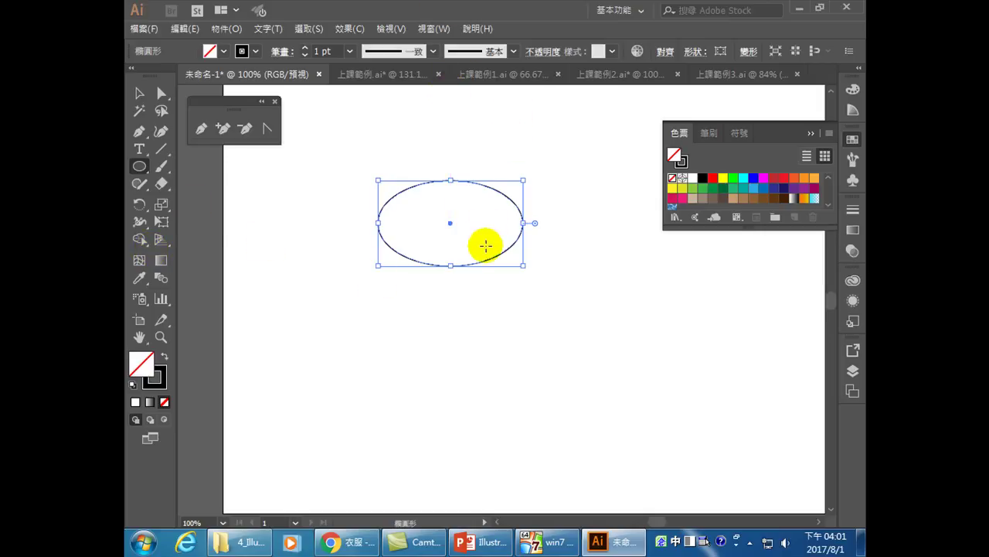
{"action": "left_click", "coordinate": [140, 93]}
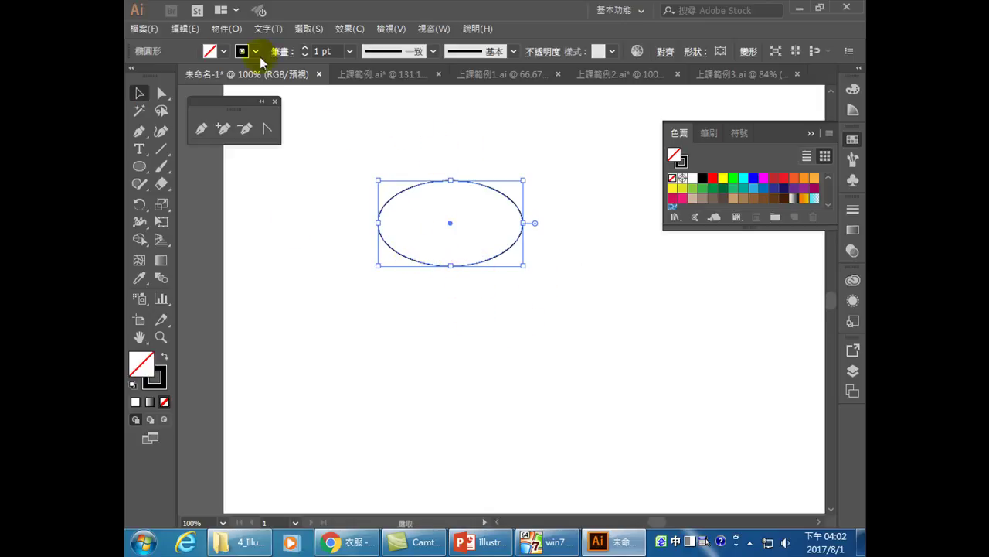
{"action": "left_click", "coordinate": [189, 28]}
Paste a front copy of the rim ellipse and shrink it slightly inside the original.
{"action": "left_click", "coordinate": [198, 100]}
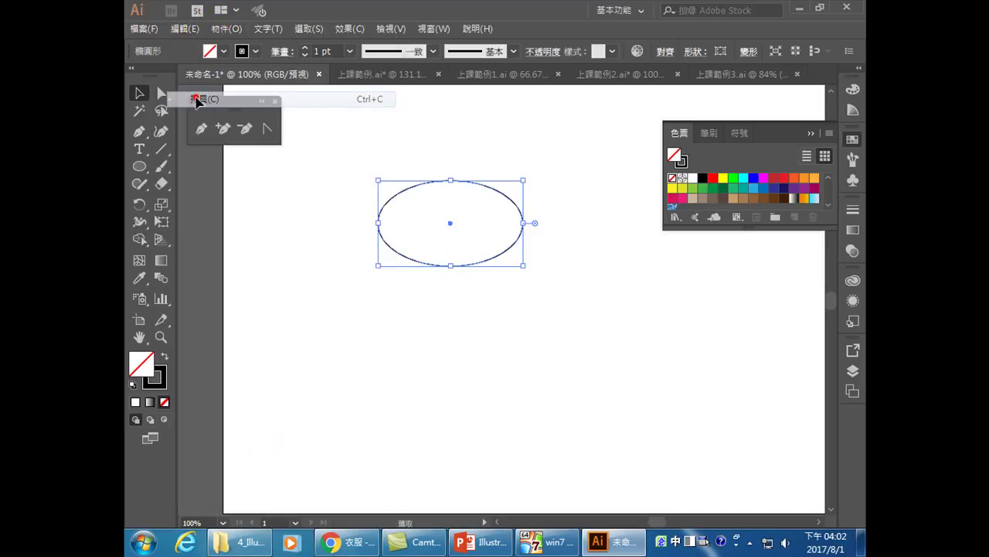
{"action": "left_click", "coordinate": [185, 29]}
{"action": "left_click", "coordinate": [210, 135]}
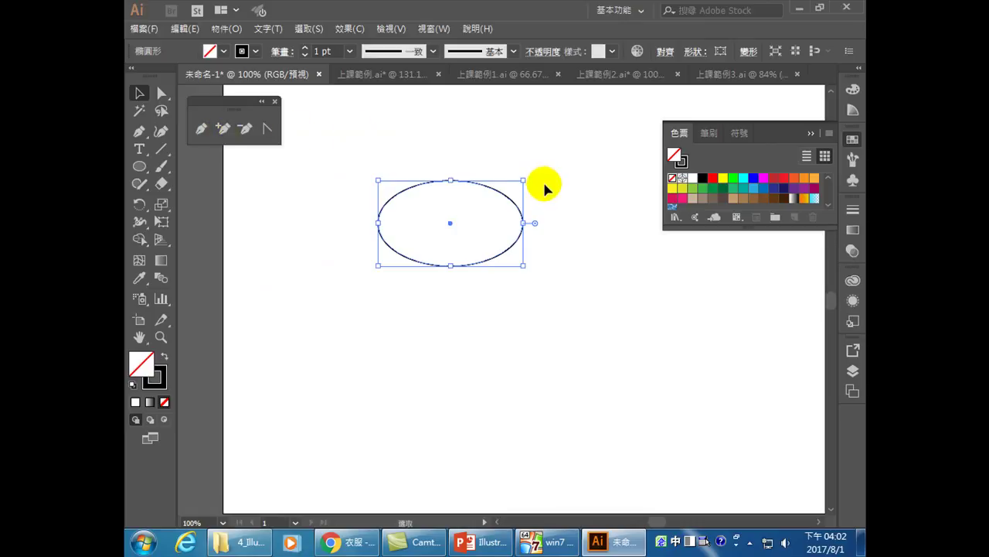
{"action": "left_click_drag", "start_coordinate": [523, 181], "coordinate": [514, 186]}
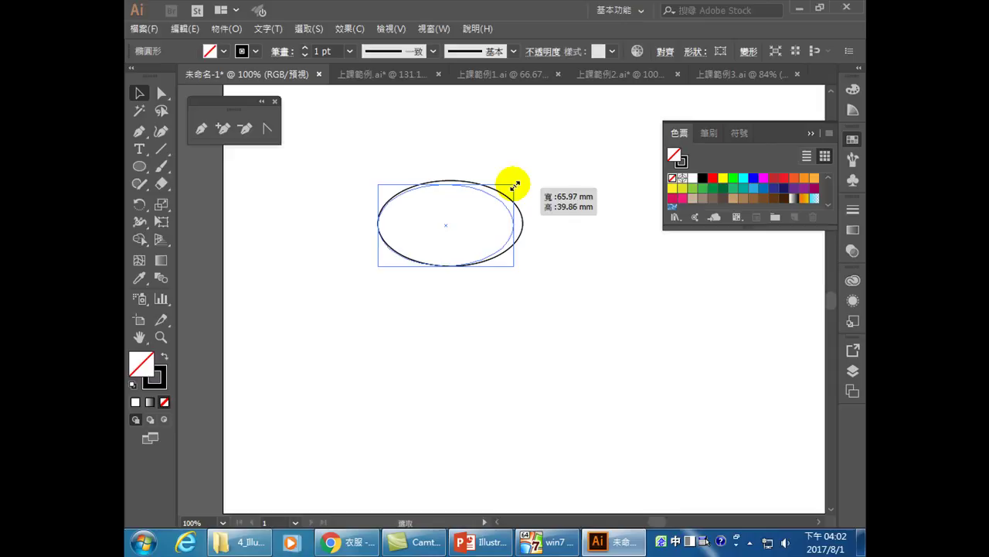
{"action": "left_click_drag", "start_coordinate": [514, 187], "coordinate": [518, 182]}
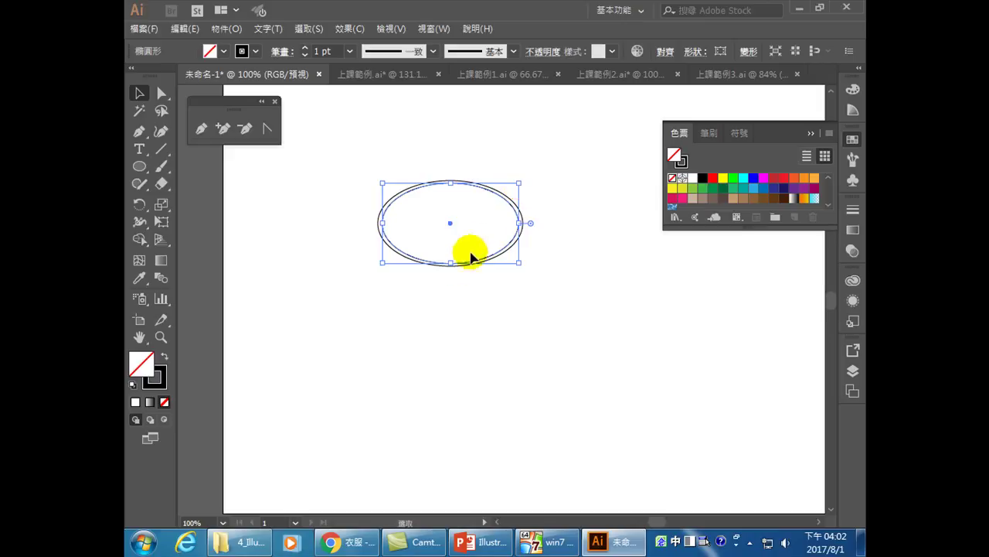
{"action": "left_click_drag", "start_coordinate": [451, 263], "coordinate": [452, 261]}
{"action": "left_click", "coordinate": [470, 328]}
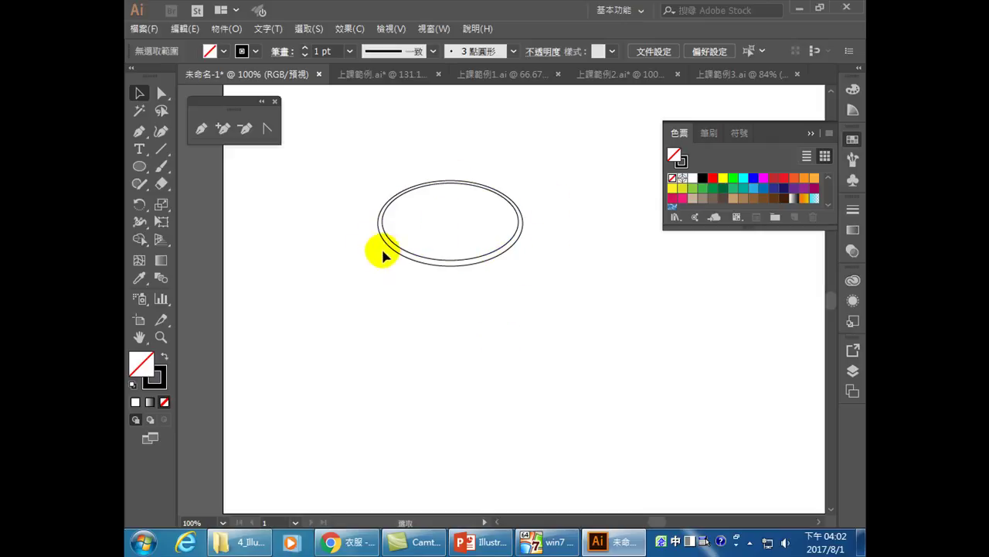
{"action": "left_click", "coordinate": [468, 265]}
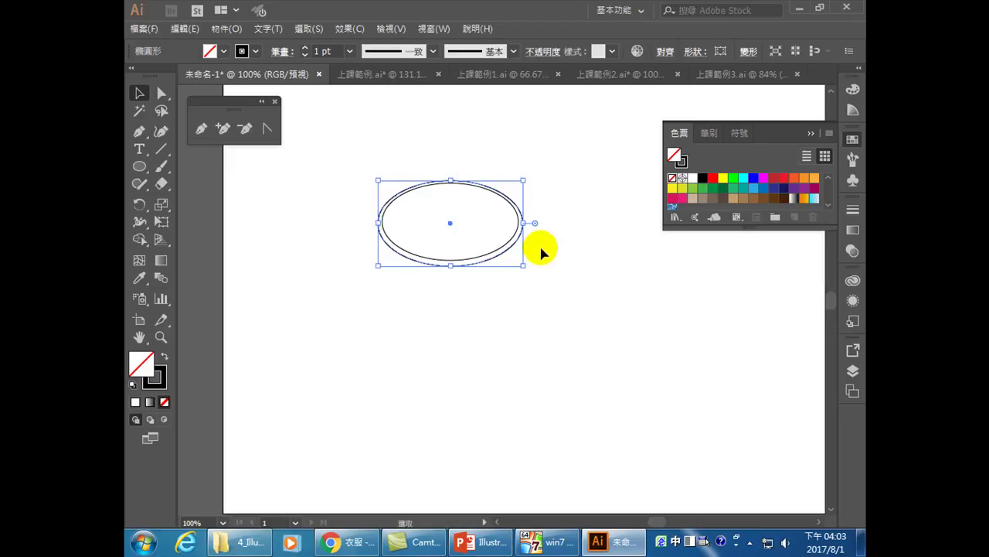
{"action": "left_click", "coordinate": [190, 29]}
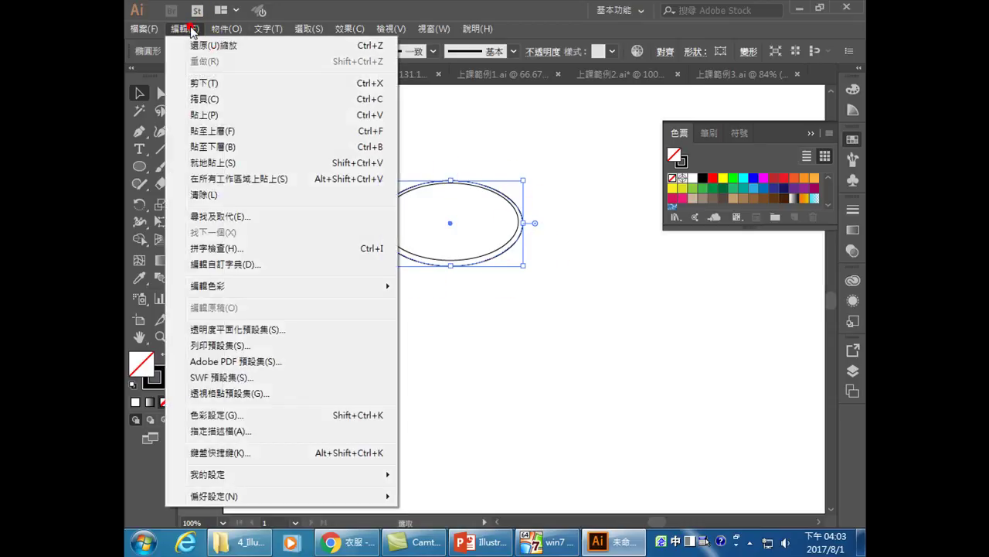
Paste a front copy of the rim ellipse and stretch it upward to about 88 mm tall.
{"action": "left_click", "coordinate": [203, 99]}
{"action": "left_click", "coordinate": [183, 28]}
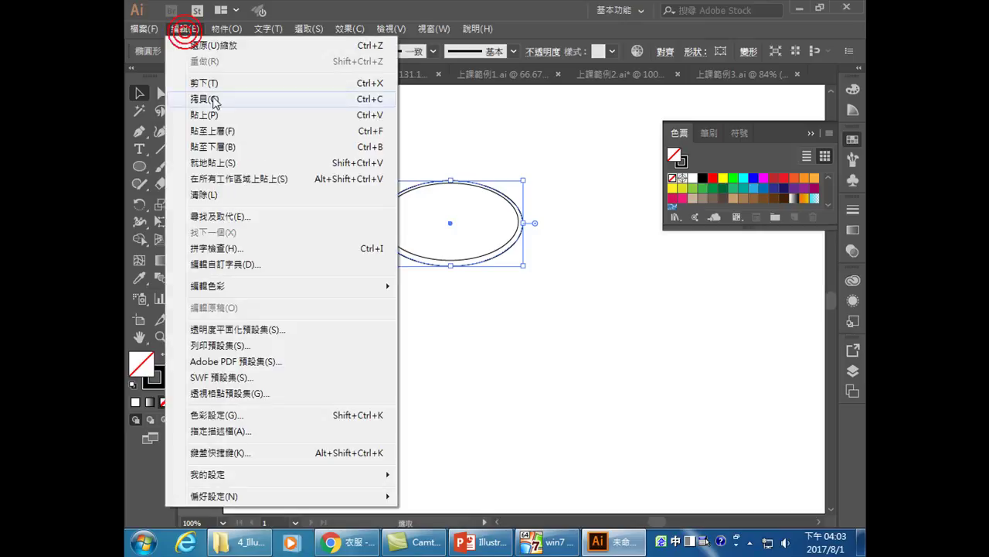
{"action": "left_click", "coordinate": [246, 130]}
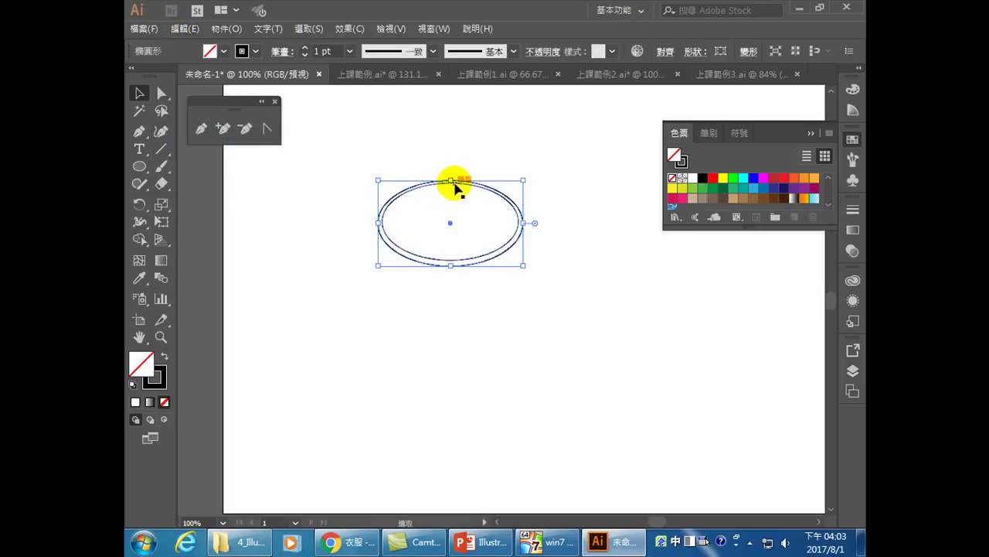
{"action": "left_click_drag", "start_coordinate": [449, 178], "coordinate": [450, 168]}
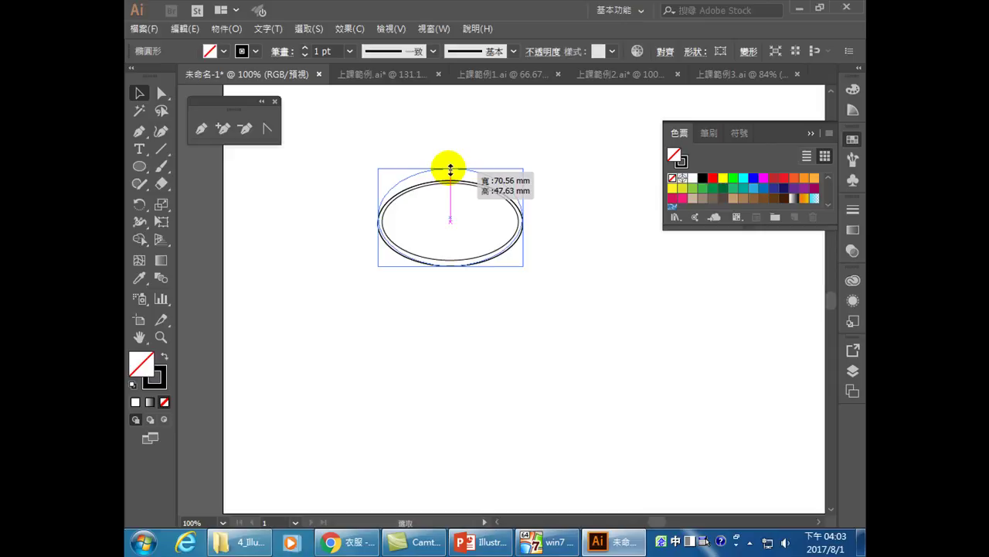
{"action": "left_click_drag", "start_coordinate": [450, 168], "coordinate": [464, 132]}
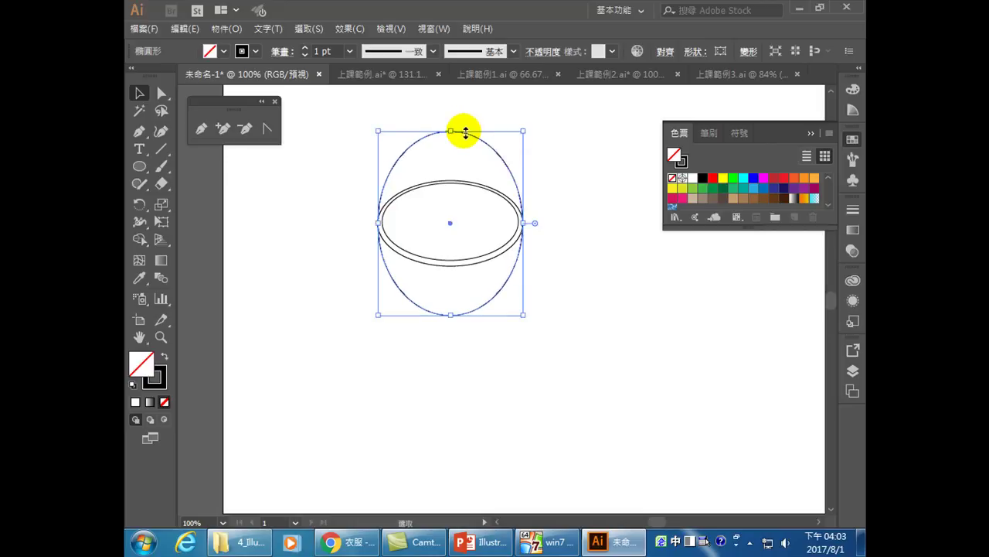
{"action": "left_click", "coordinate": [585, 348]}
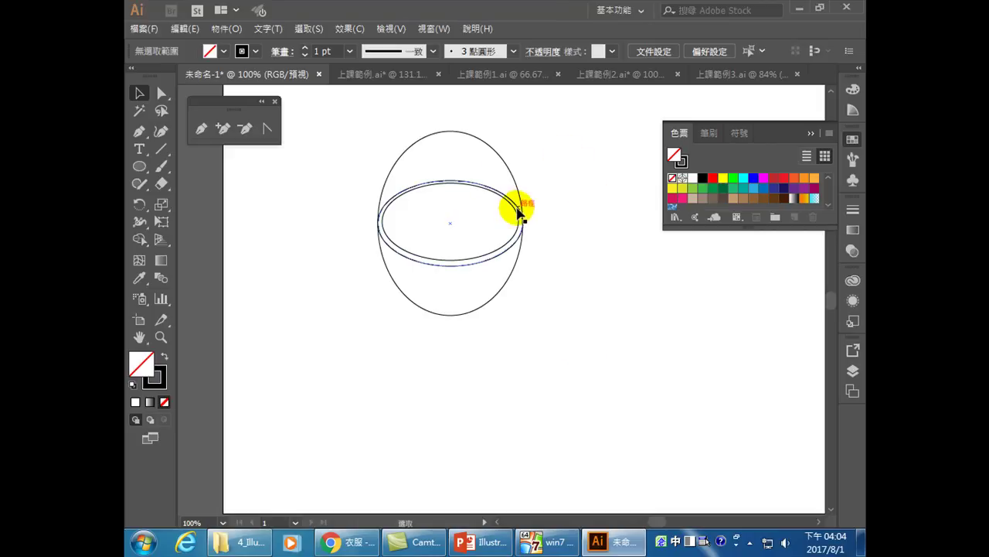
{"action": "left_click", "coordinate": [463, 266]}
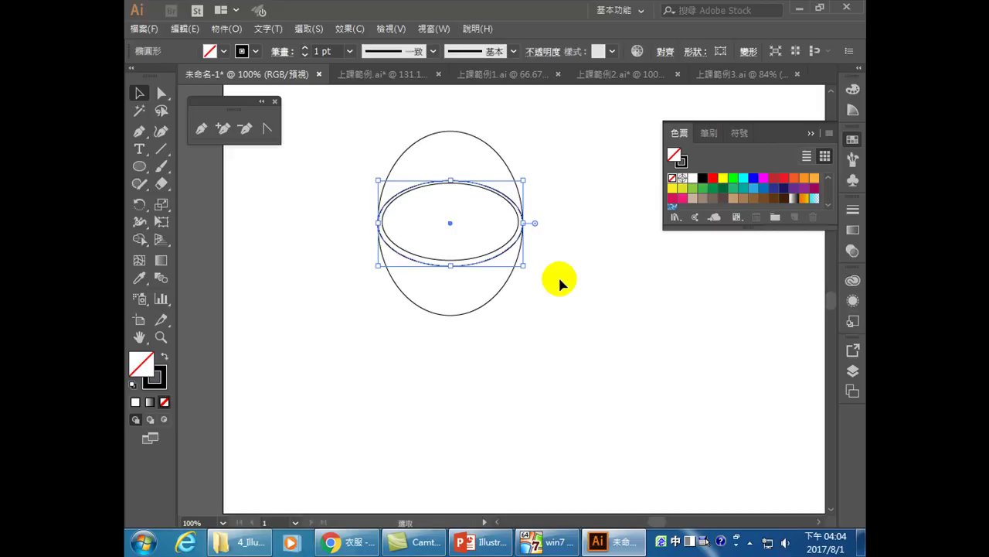
Paste a front copy of the inner rim ellipse and nudge it downward.
{"action": "left_click", "coordinate": [184, 29]}
{"action": "left_click", "coordinate": [220, 99]}
{"action": "left_click", "coordinate": [186, 30]}
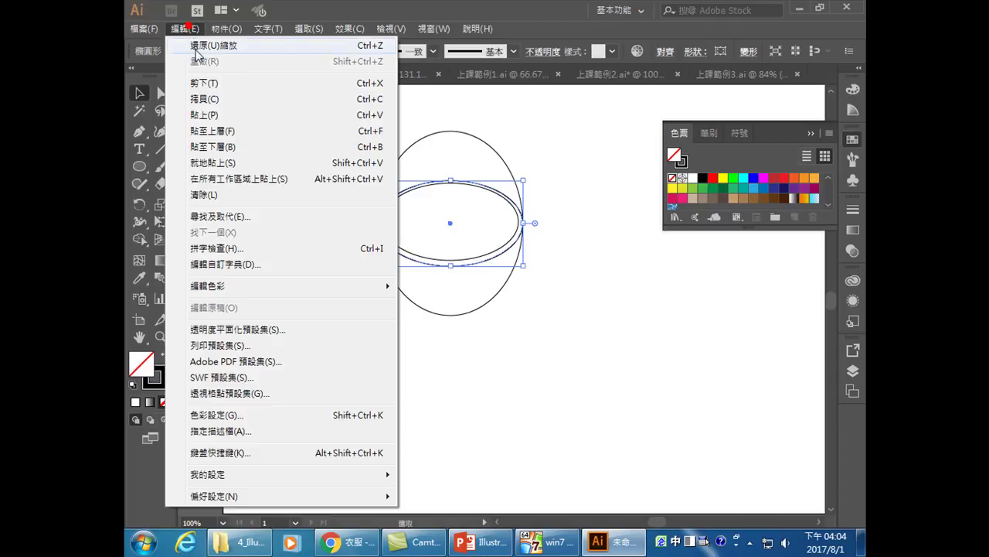
{"action": "left_click", "coordinate": [213, 131]}
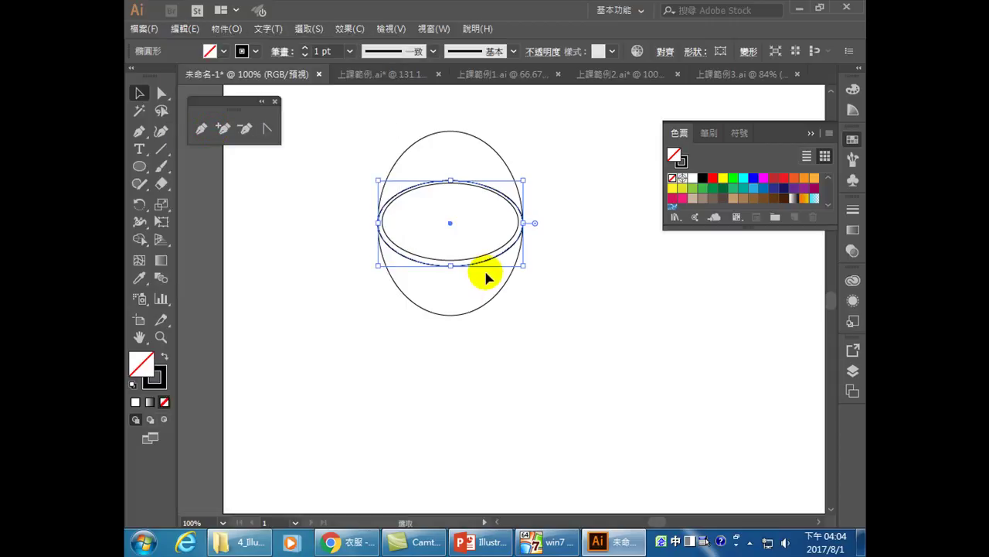
{"action": "key", "text": "Down"}
{"action": "key", "text": "Down"}
{"action": "key", "text": "Down"}
{"action": "key", "text": "Down"}
{"action": "key", "text": "Down"}
{"action": "key", "text": "Down"}
{"action": "key", "text": "Down"}
{"action": "key", "text": "Down"}
{"action": "key", "text": "Down"}
{"action": "key", "text": "Down"}
{"action": "key", "text": "Down"}
{"action": "key", "text": "Down"}
{"action": "key", "text": "Down"}
{"action": "key", "text": "Down"}
{"action": "key", "text": "Down"}
{"action": "key", "text": "Down"}
{"action": "key", "text": "Down"}
{"action": "key", "text": "Down"}
{"action": "key", "text": "Down"}
{"action": "key", "text": "Down"}
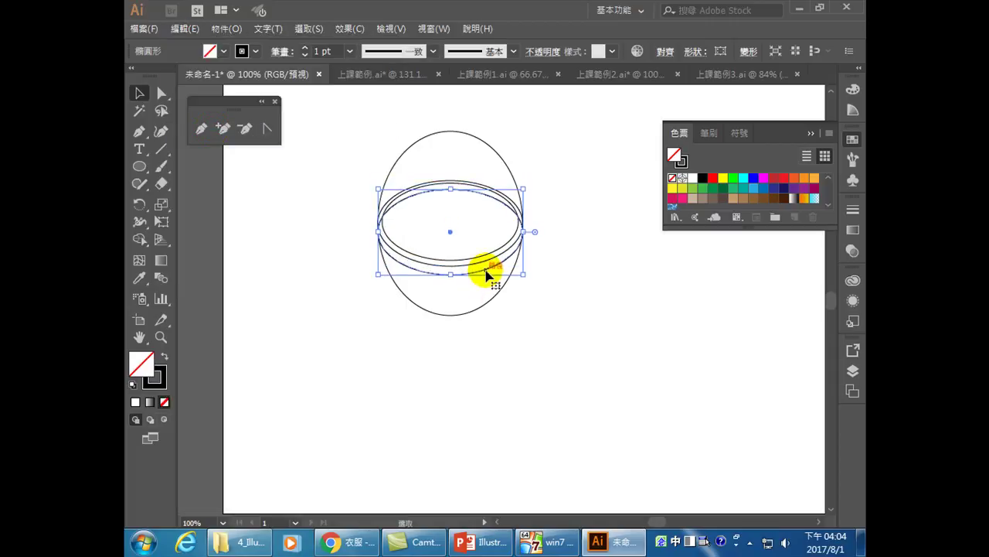
{"action": "key", "text": "Down"}
{"action": "key", "text": "Down"}
{"action": "key", "text": "Down"}
{"action": "key", "text": "Down"}
{"action": "key", "text": "Down"}
{"action": "key", "text": "Down"}
{"action": "key", "text": "Down"}
{"action": "key", "text": "Down"}
{"action": "key", "text": "Down"}
{"action": "key", "text": "Down"}
{"action": "key", "text": "Down"}
{"action": "key", "text": "Down"}
{"action": "key", "text": "Down"}
{"action": "key", "text": "Down"}
{"action": "key", "text": "Down"}
{"action": "key", "text": "Down"}
{"action": "key", "text": "Down"}
{"action": "key", "text": "Down"}
{"action": "key", "text": "Down"}
{"action": "key", "text": "Down"}
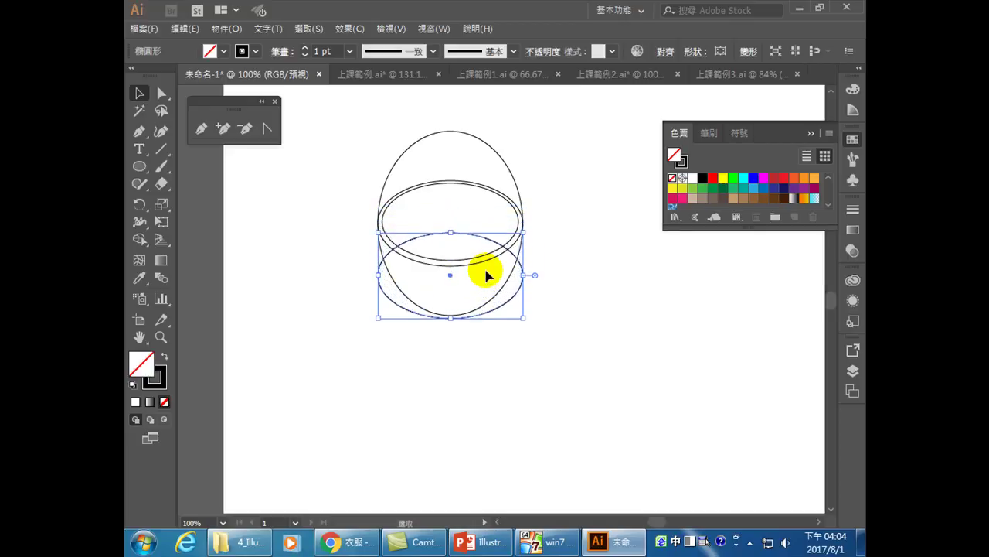
{"action": "key", "text": "Up"}
{"action": "key", "text": "Up"}
{"action": "key", "text": "Up"}
{"action": "key", "text": "Up"}
{"action": "key", "text": "Up"}
{"action": "key", "text": "Up"}
{"action": "key", "text": "Up"}
{"action": "key", "text": "Up"}
{"action": "key", "text": "Up"}
{"action": "key", "text": "Up"}
{"action": "key", "text": "Up"}
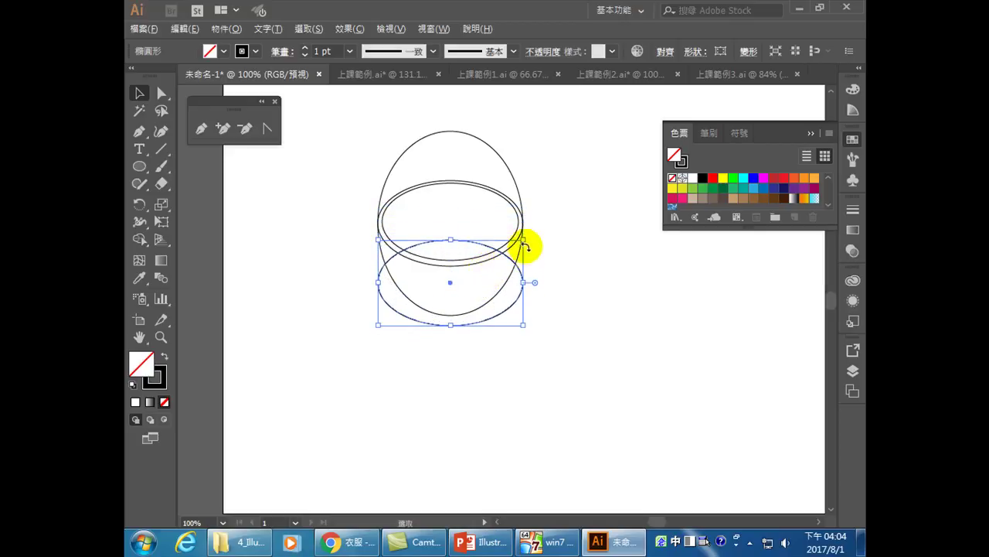
Scale the copy down into a small base ellipse and raise it slightly.
{"action": "mouse_move", "coordinate": [524, 239]}
{"action": "left_mouse_down"}
{"action": "mouse_move", "coordinate": [509, 268]}
{"action": "mouse_move", "coordinate": [478, 272]}
{"action": "mouse_move", "coordinate": [598, 208]}
{"action": "mouse_move", "coordinate": [481, 270]}
{"action": "mouse_move", "coordinate": [468, 315]}
{"action": "mouse_move", "coordinate": [474, 334]}
{"action": "left_mouse_up"}
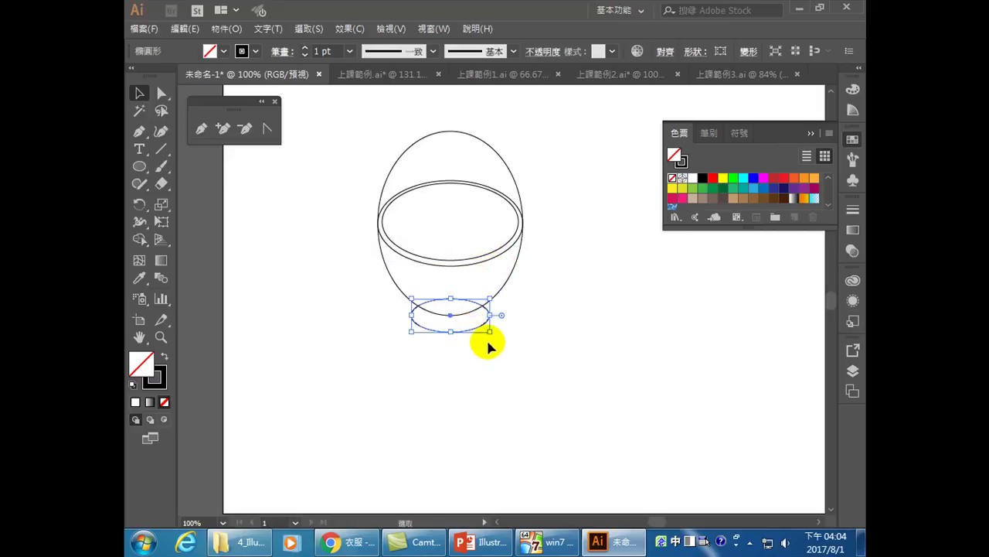
{"action": "key", "text": "Up"}
{"action": "key", "text": "Up"}
{"action": "key", "text": "Up"}
{"action": "key", "text": "Up"}
{"action": "key", "text": "Up"}
{"action": "key", "text": "Up"}
{"action": "key", "text": "Up"}
{"action": "key", "text": "Up"}
{"action": "key", "text": "Up"}
{"action": "key", "text": "Up"}
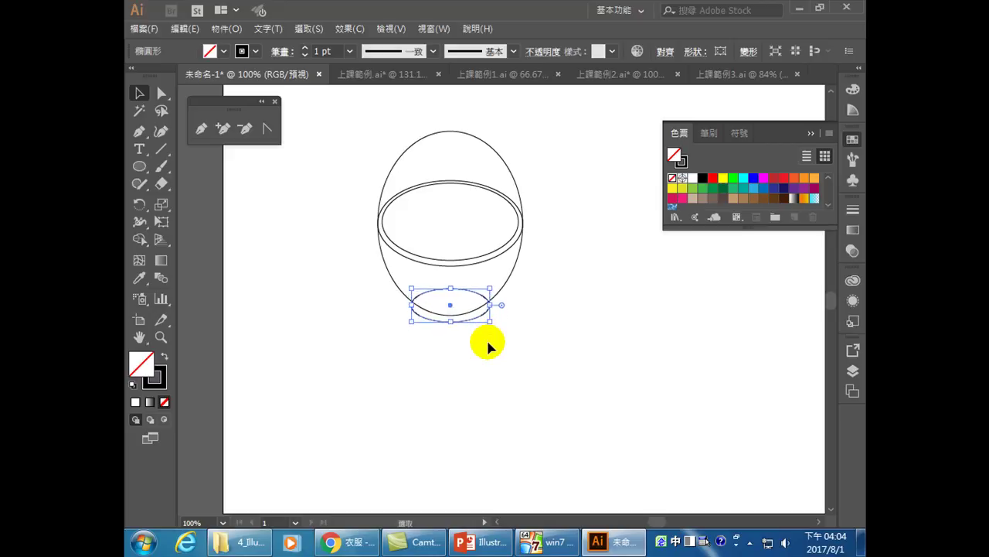
{"action": "left_click", "coordinate": [551, 342]}
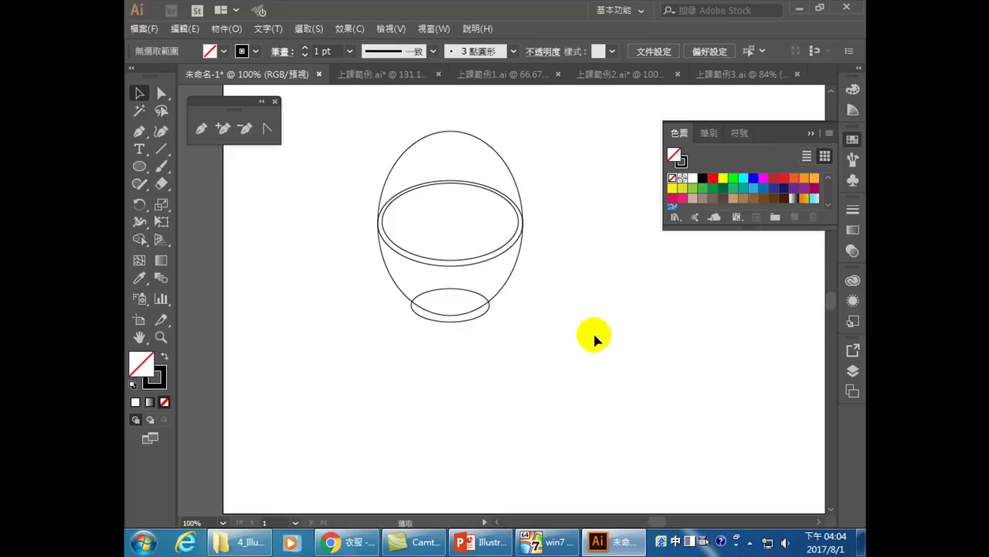
{"action": "left_click", "coordinate": [558, 319]}
{"action": "left_click", "coordinate": [517, 233]}
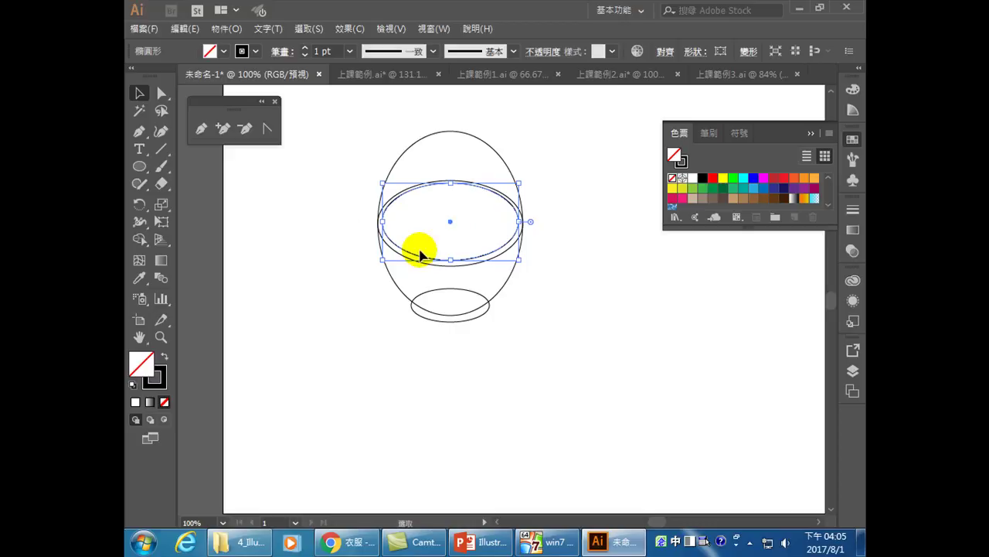
Paste a front copy of the rim ellipse and nudge it lower inside the body.
{"action": "left_click", "coordinate": [614, 270]}
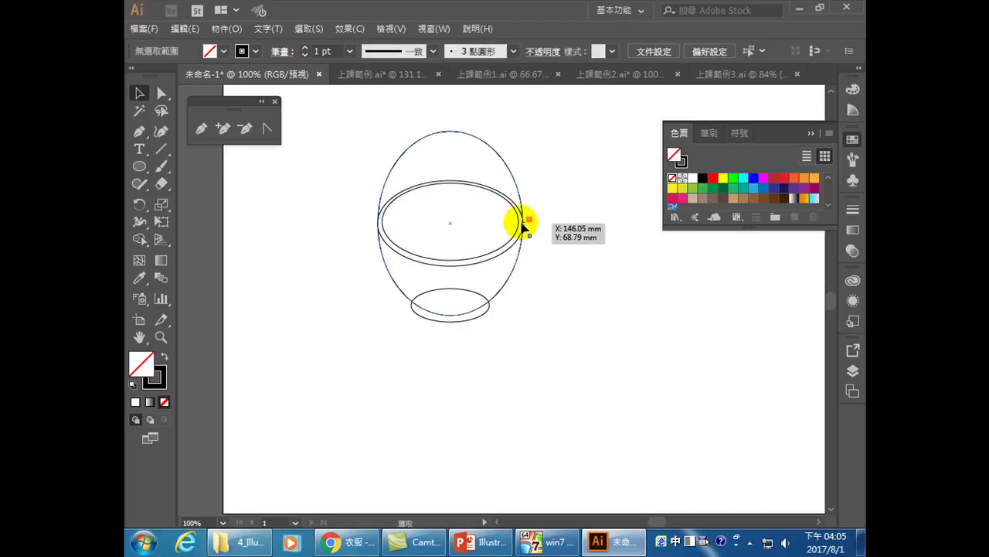
{"action": "left_click", "coordinate": [502, 196]}
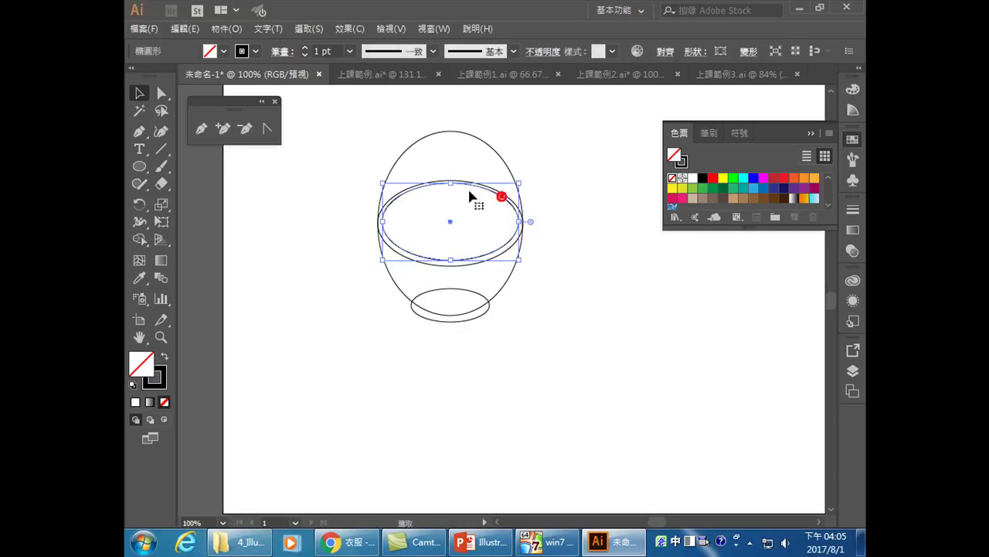
{"action": "left_click", "coordinate": [184, 28]}
{"action": "left_click", "coordinate": [206, 99]}
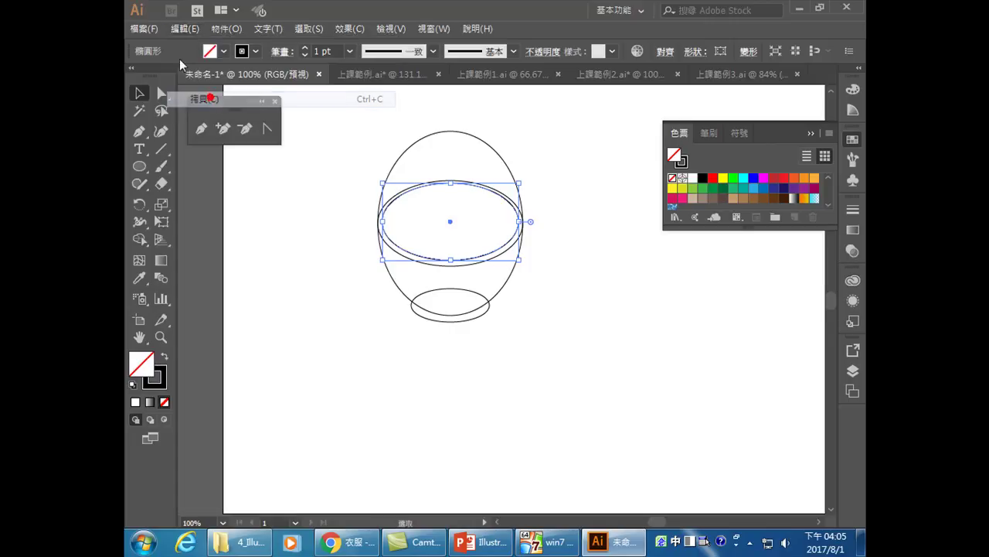
{"action": "left_click", "coordinate": [186, 28]}
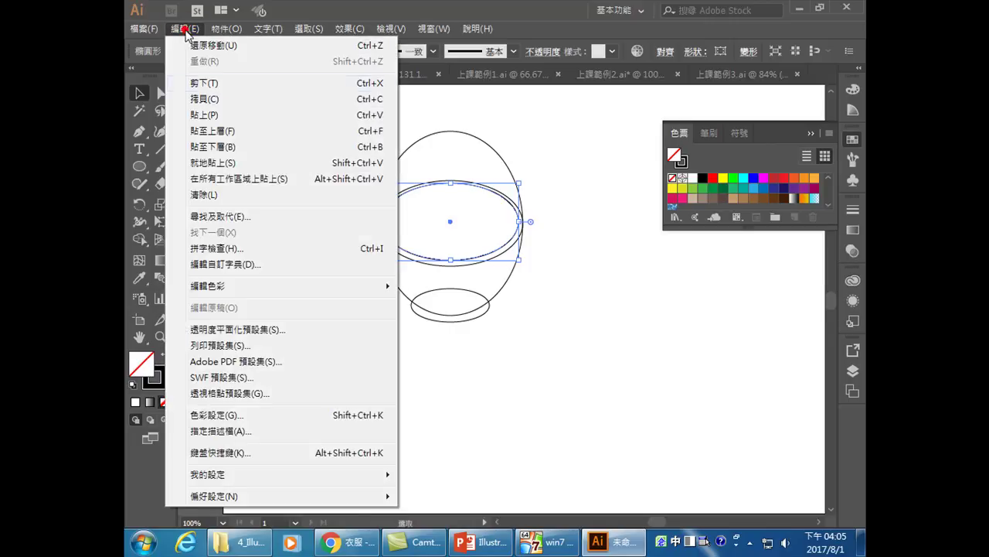
{"action": "left_click", "coordinate": [232, 133]}
{"action": "key", "text": "Down"}
{"action": "key", "text": "Down"}
{"action": "key", "text": "Down"}
{"action": "key", "text": "Down"}
{"action": "key", "text": "Down"}
{"action": "key", "text": "Down"}
{"action": "key", "text": "Down"}
{"action": "key", "text": "Down"}
{"action": "key", "text": "Down"}
{"action": "key", "text": "Down"}
{"action": "key", "text": "Down"}
{"action": "key", "text": "Down"}
{"action": "key", "text": "Down"}
{"action": "key", "text": "Down"}
{"action": "key", "text": "Down"}
{"action": "key", "text": "Down"}
{"action": "key", "text": "Down"}
{"action": "key", "text": "Down"}
{"action": "key", "text": "Down"}
{"action": "key", "text": "Down"}
{"action": "key", "text": "Down"}
{"action": "key", "text": "Down"}
{"action": "key", "text": "Down"}
{"action": "key", "text": "Down"}
{"action": "key", "text": "Down"}
{"action": "key", "text": "Down"}
{"action": "key", "text": "Down"}
{"action": "key", "text": "Down"}
{"action": "key", "text": "Up"}
{"action": "key", "text": "Up"}
{"action": "key", "text": "Up"}
{"action": "key", "text": "Up"}
{"action": "key", "text": "Up"}
{"action": "key", "text": "Up"}
{"action": "key", "text": "Up"}
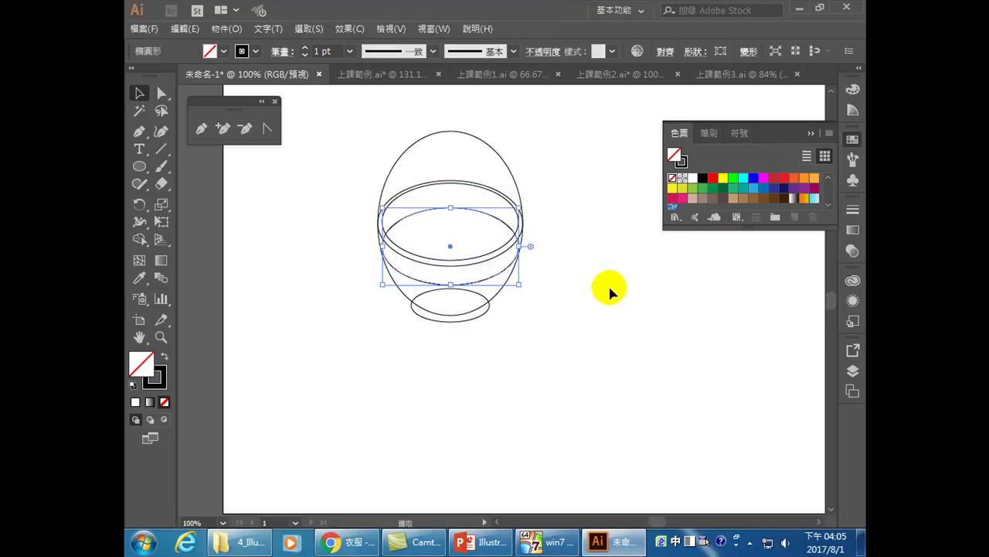
{"action": "left_click", "coordinate": [593, 315]}
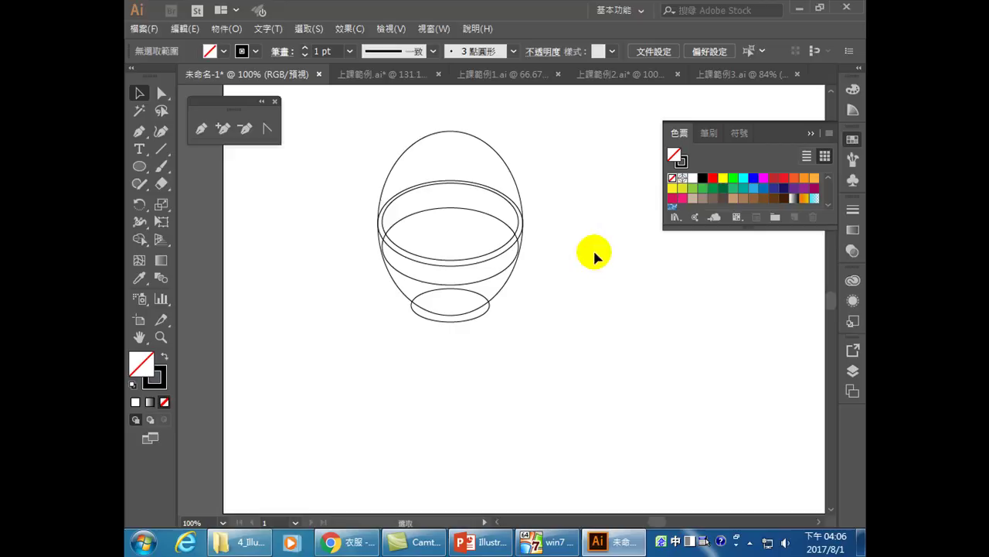
{"action": "left_click", "coordinate": [610, 320]}
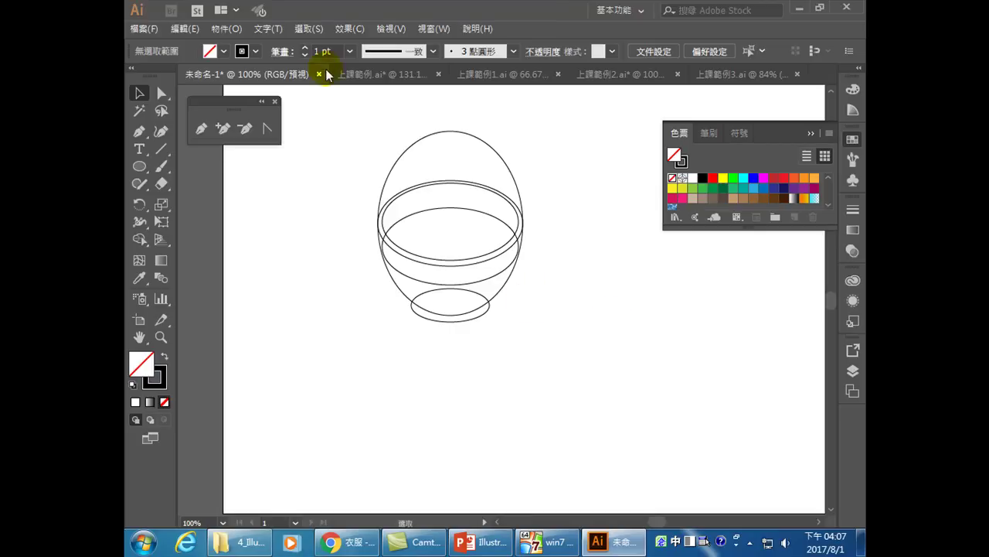
With Shape Builder on the egg ellipses, delete the top cap, merge the body regions, and zoom on the left rim.
{"action": "left_click_drag", "start_coordinate": [364, 138], "coordinate": [488, 334]}
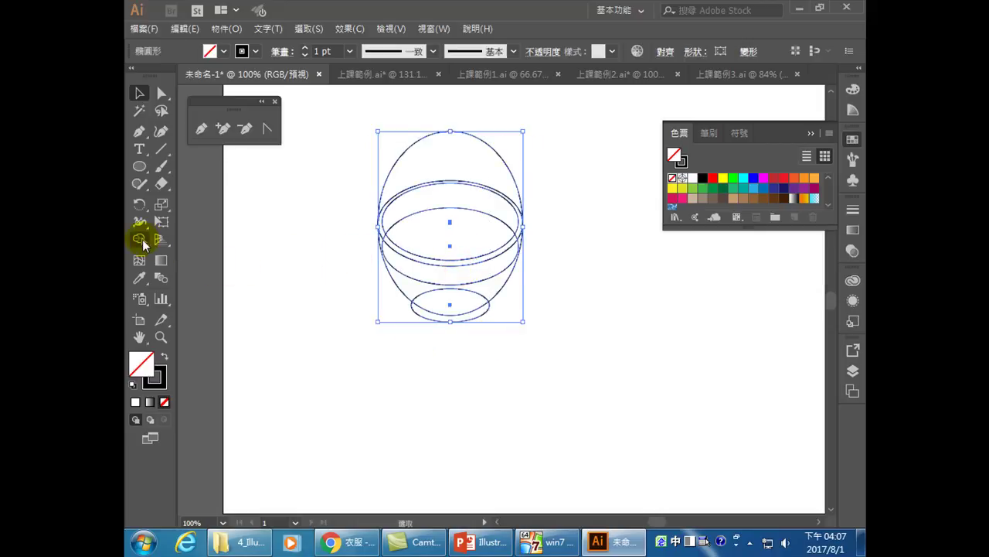
{"action": "left_click", "coordinate": [140, 240]}
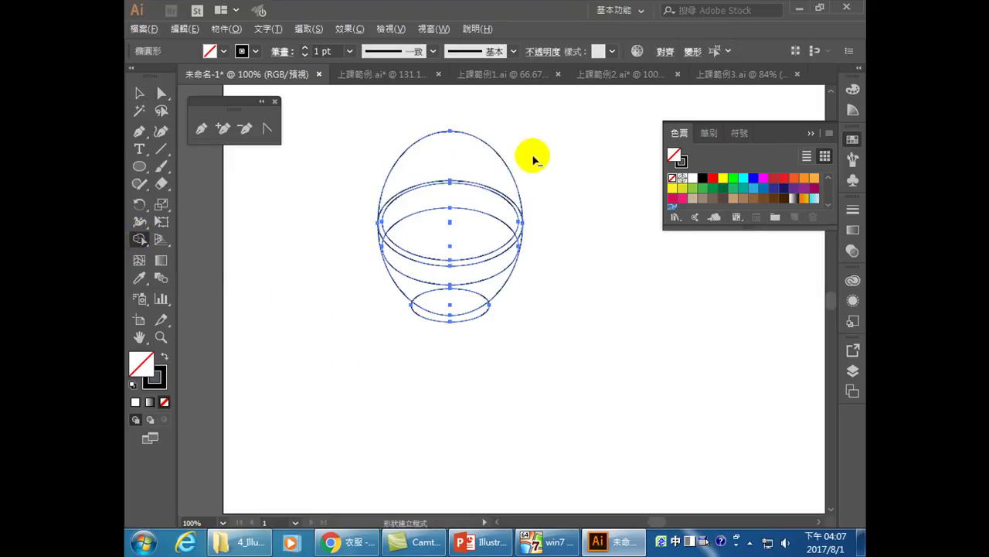
{"action": "left_click", "coordinate": [463, 146], "text": "alt"}
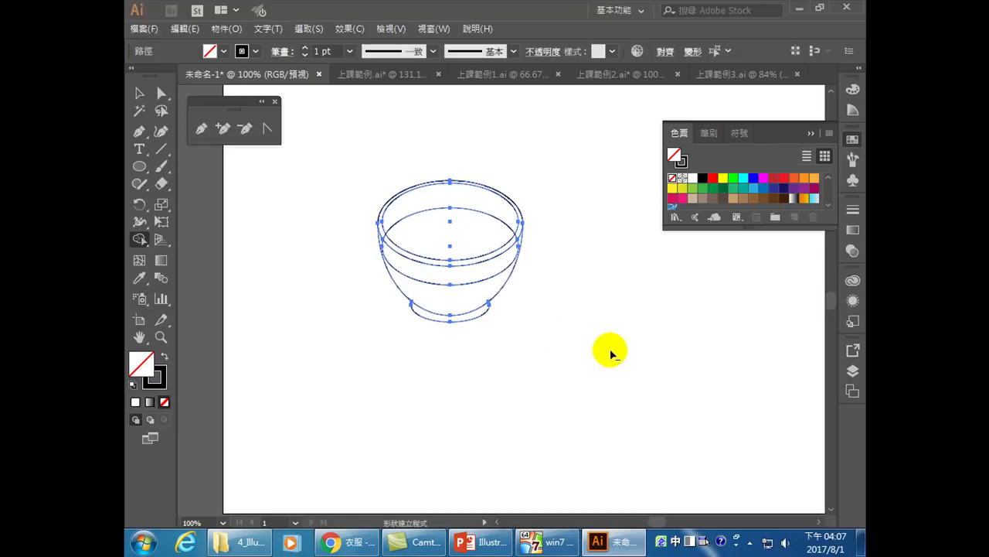
{"action": "left_click_drag", "start_coordinate": [423, 287], "coordinate": [420, 280]}
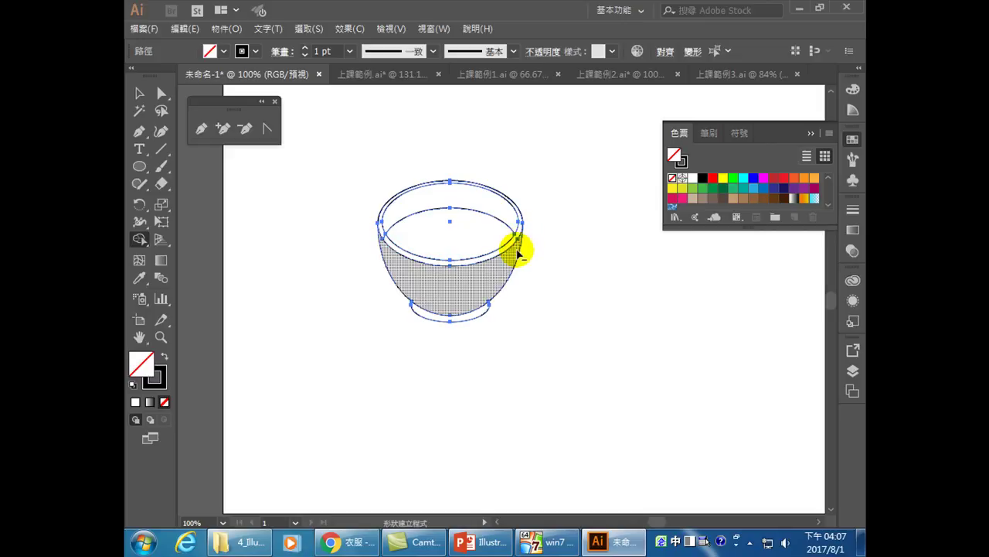
{"action": "left_click", "coordinate": [158, 338]}
{"action": "left_click_drag", "start_coordinate": [366, 215], "coordinate": [421, 278]}
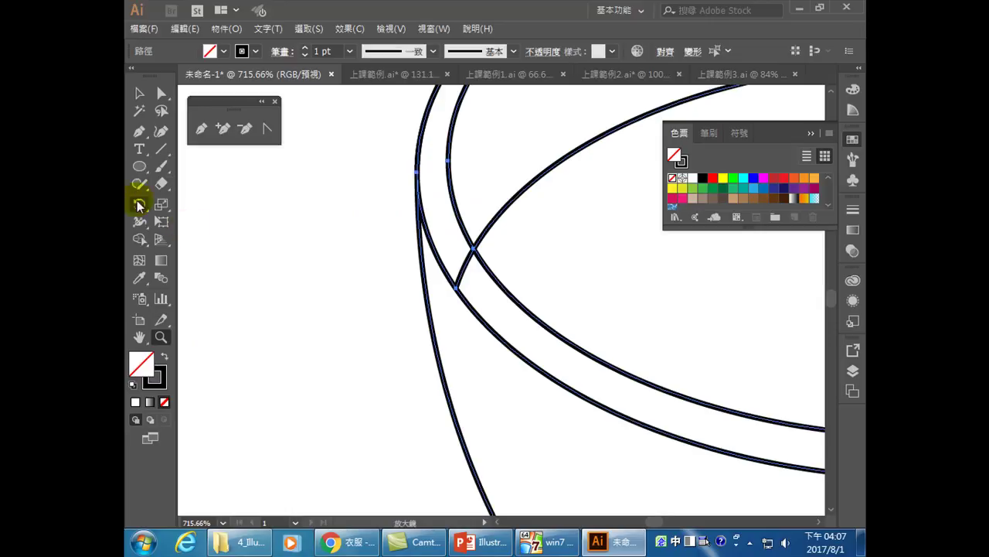
Delete the short crossing segment at the bowl's left rim and zoom back out.
{"action": "left_click", "coordinate": [139, 239]}
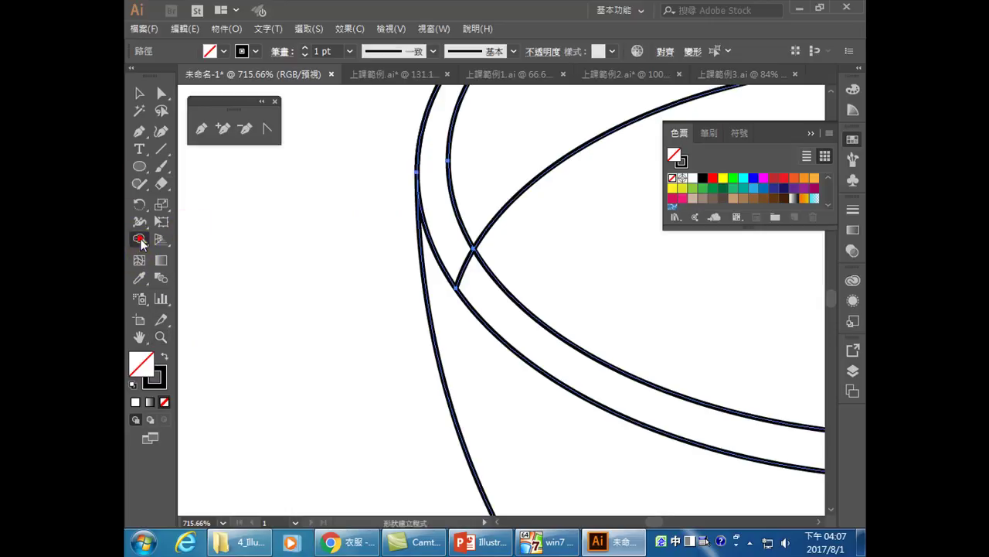
{"action": "left_click", "coordinate": [464, 269], "text": "alt"}
{"action": "key", "text": "ctrl"}
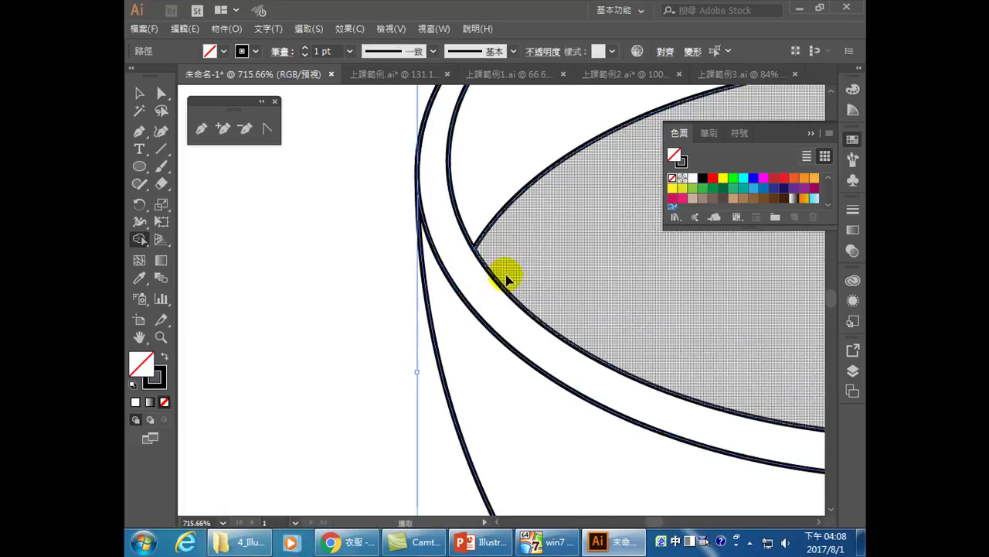
{"action": "key", "text": "ctrl+0"}
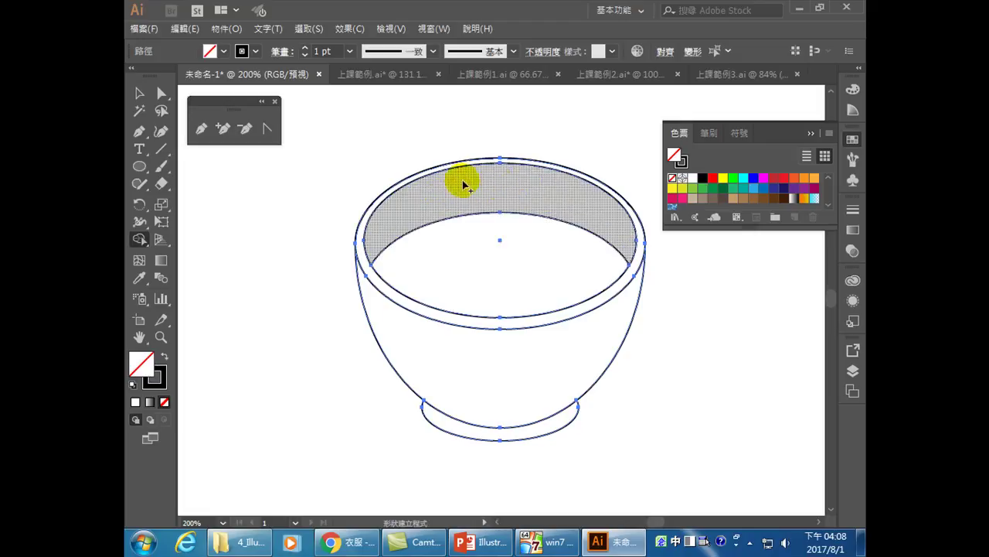
Build the inner back wall, inner ellipse, rim band, body and foot as separate shapes.
{"action": "left_click", "coordinate": [499, 183]}
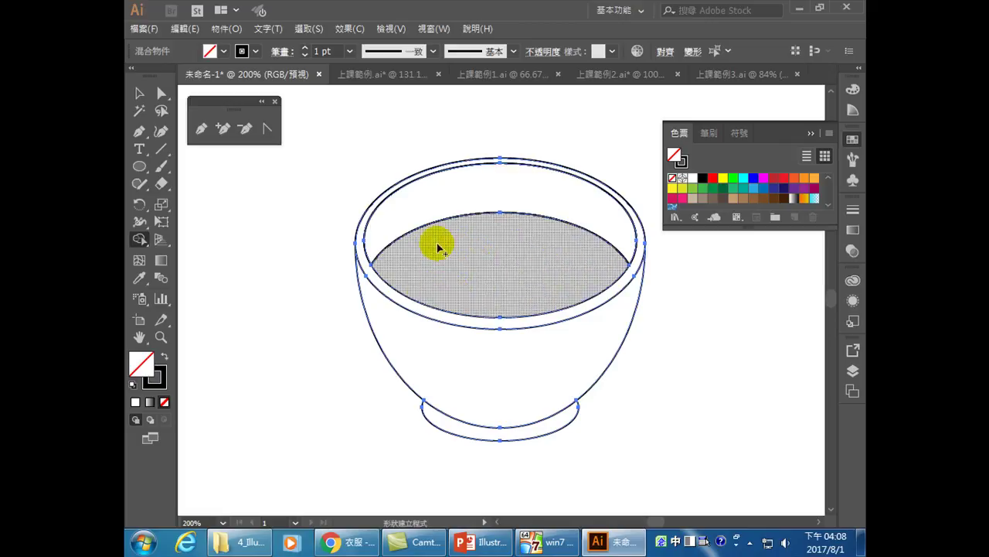
{"action": "left_click", "coordinate": [529, 265]}
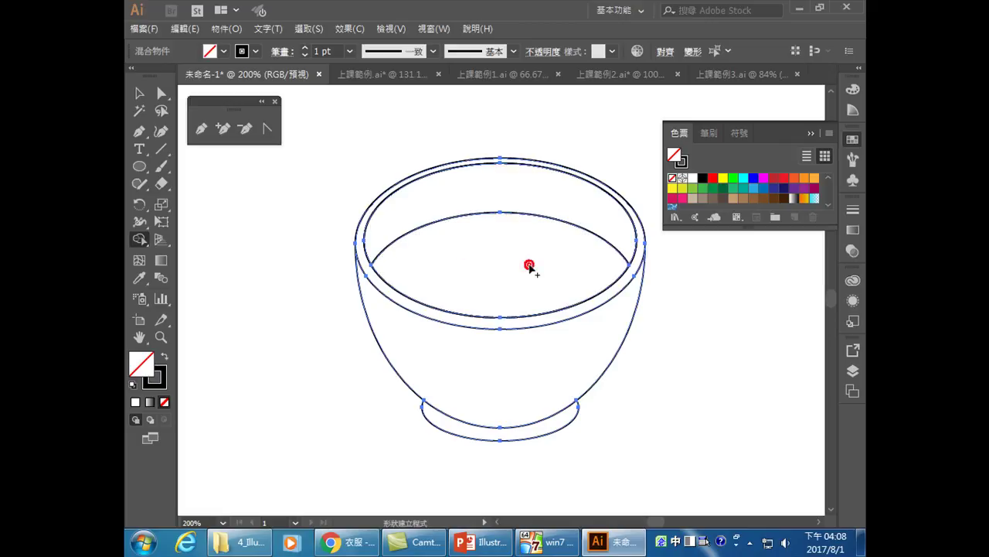
{"action": "left_click", "coordinate": [448, 167]}
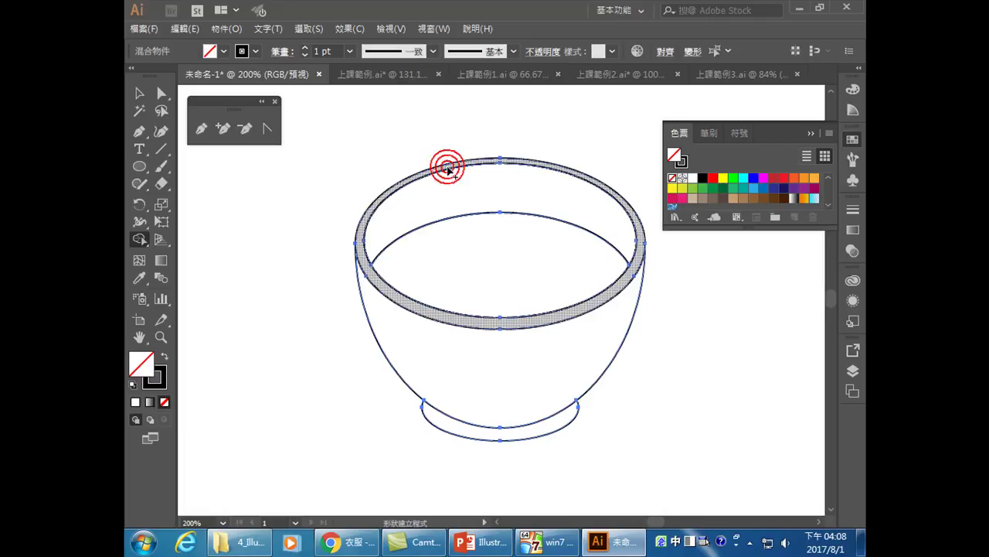
{"action": "left_click", "coordinate": [439, 343]}
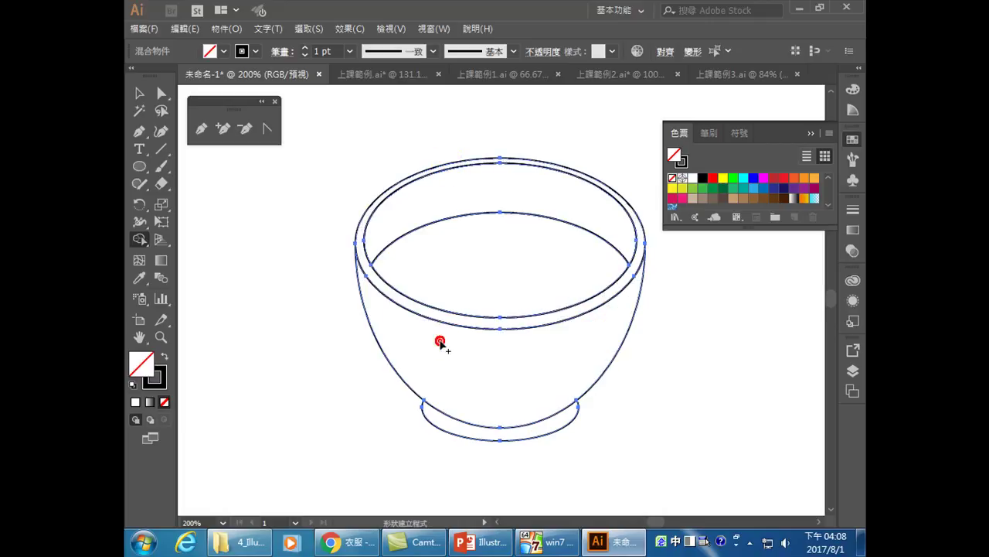
{"action": "left_click", "coordinate": [443, 428]}
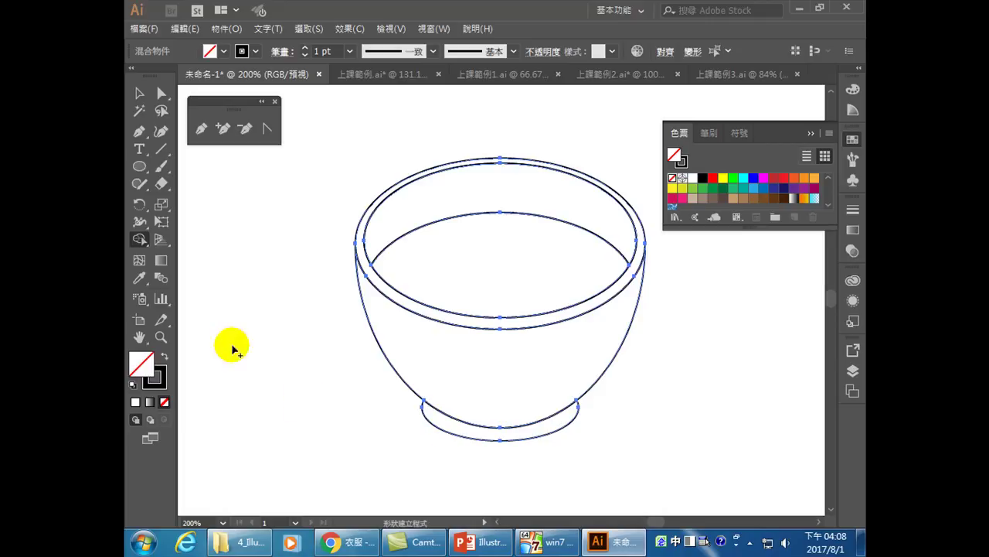
{"action": "left_click", "coordinate": [139, 93]}
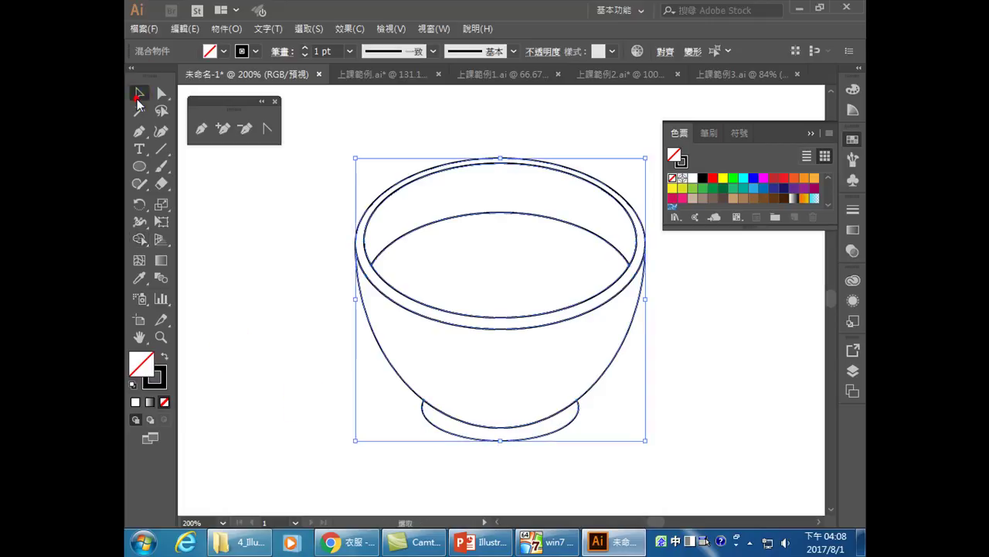
Fill the bowl body and the foot ellipse yellow.
{"action": "left_click", "coordinate": [709, 385]}
{"action": "left_click", "coordinate": [585, 347]}
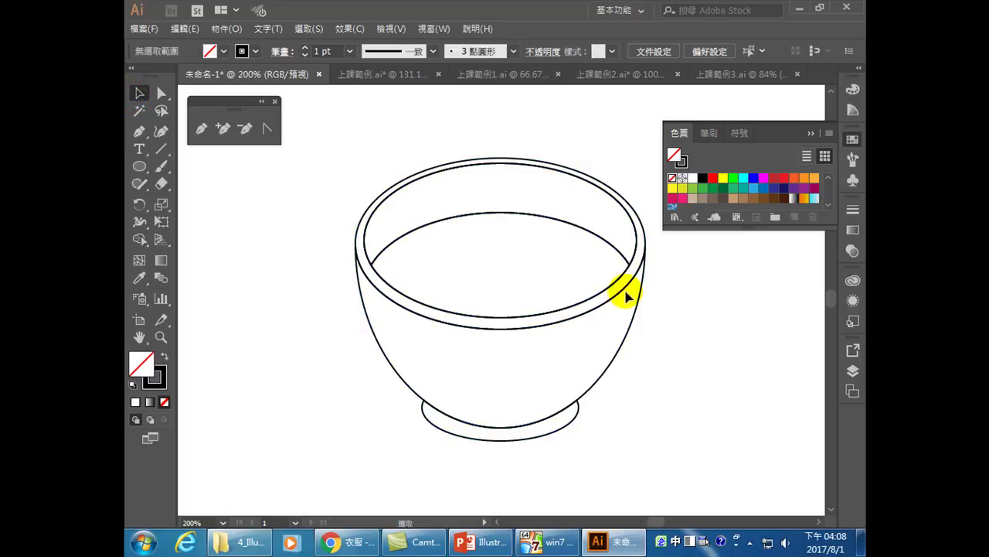
{"action": "left_click", "coordinate": [615, 359]}
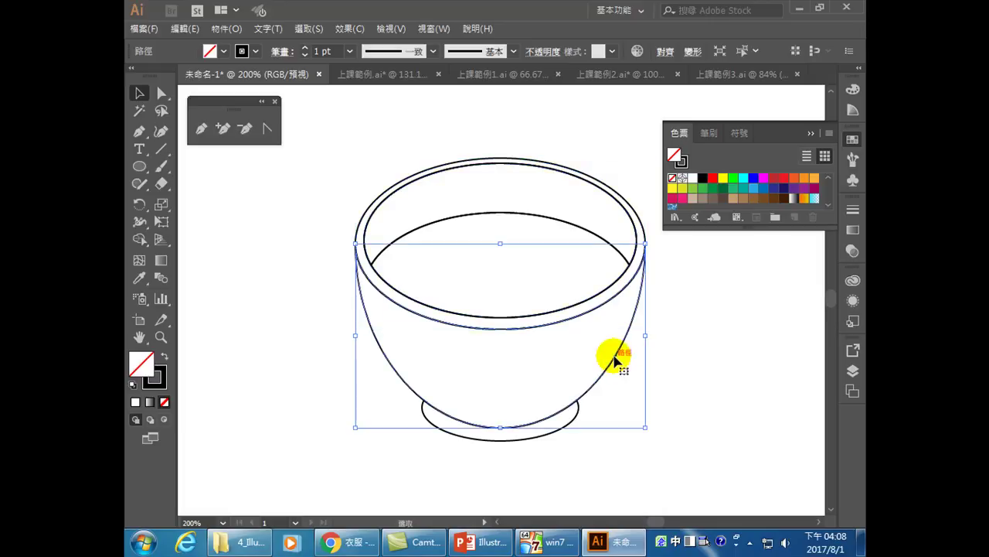
{"action": "double_click", "coordinate": [140, 363]}
{"action": "left_click", "coordinate": [518, 326]}
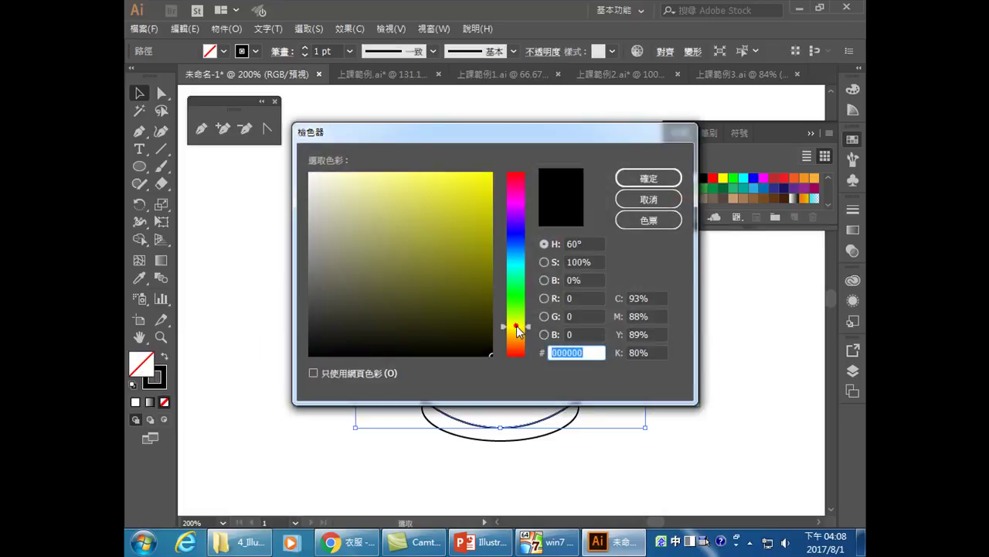
{"action": "left_click", "coordinate": [649, 200]}
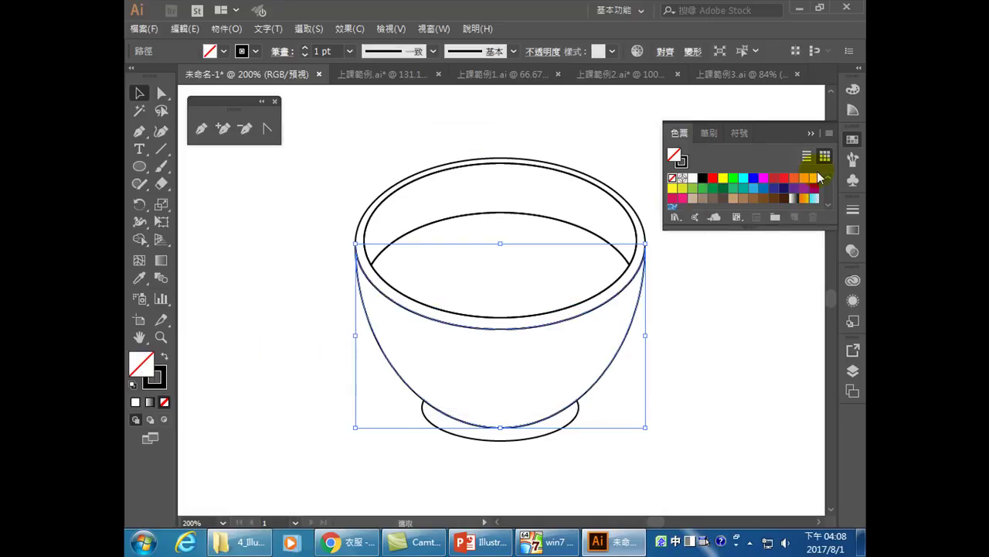
{"action": "left_click", "coordinate": [673, 189]}
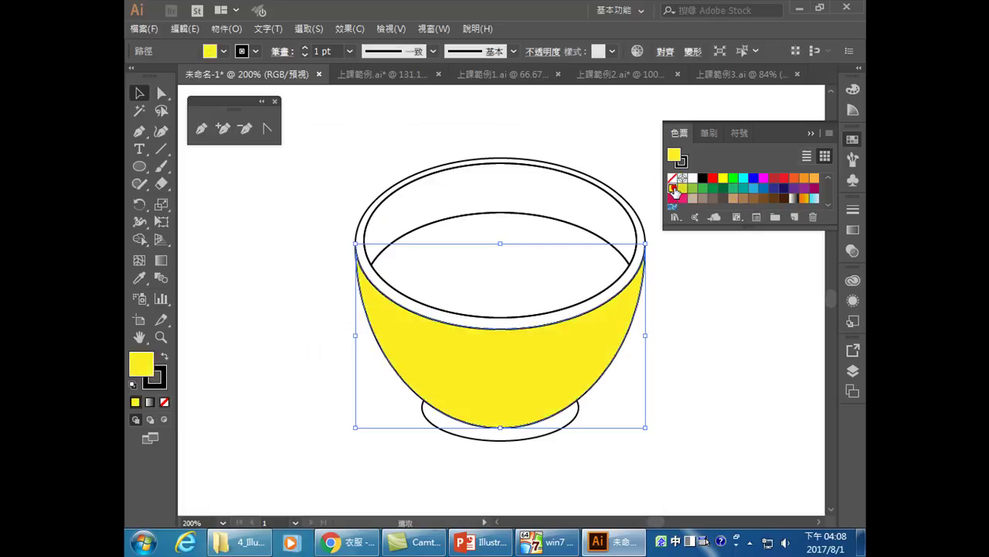
{"action": "left_click", "coordinate": [481, 441]}
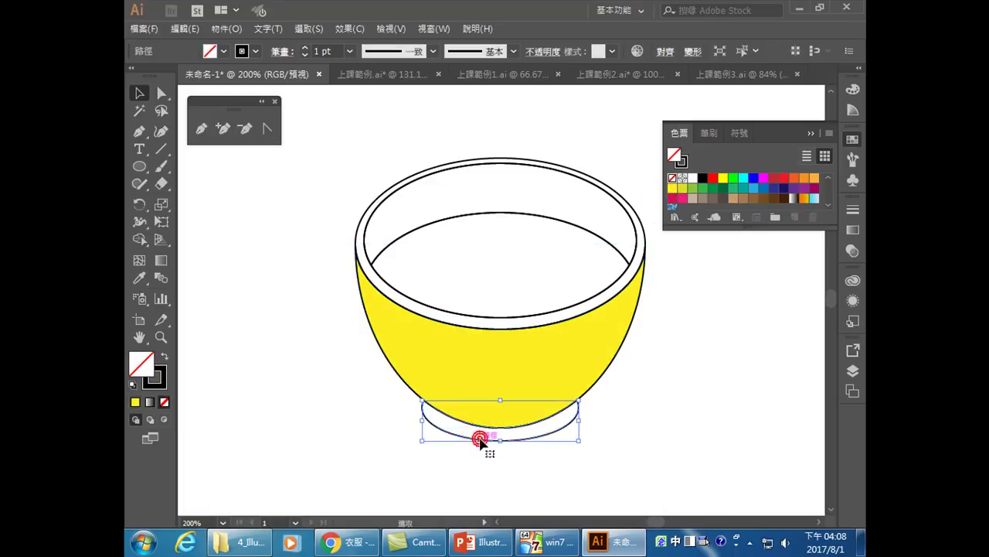
{"action": "left_click", "coordinate": [723, 178]}
Fill the bowl's outer rim tan.
{"action": "left_click", "coordinate": [664, 396]}
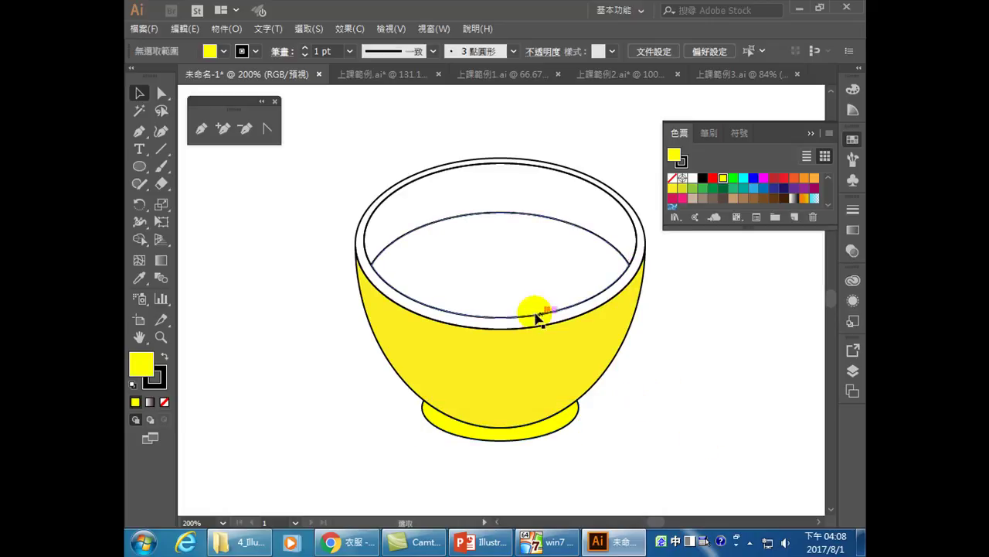
{"action": "left_click", "coordinate": [427, 308]}
{"action": "left_click_drag", "start_coordinate": [377, 254], "coordinate": [359, 232]}
{"action": "left_click", "coordinate": [360, 233]}
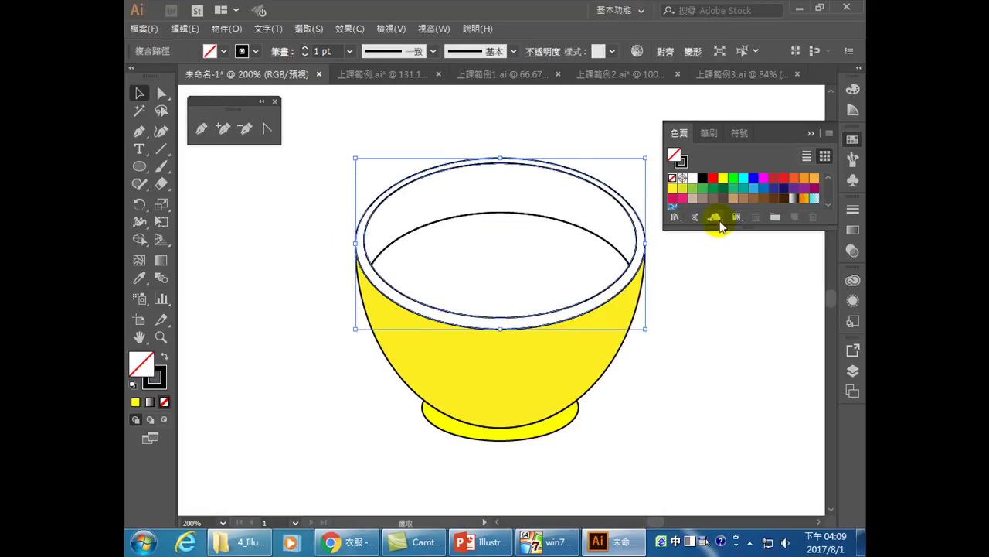
{"action": "left_click", "coordinate": [685, 180]}
{"action": "left_click", "coordinate": [692, 178]}
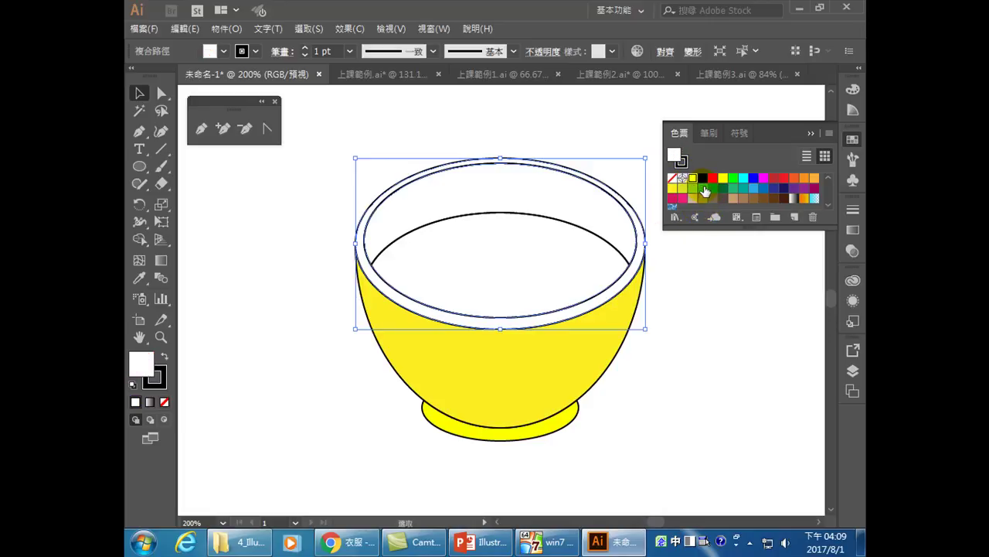
{"action": "left_click", "coordinate": [693, 199]}
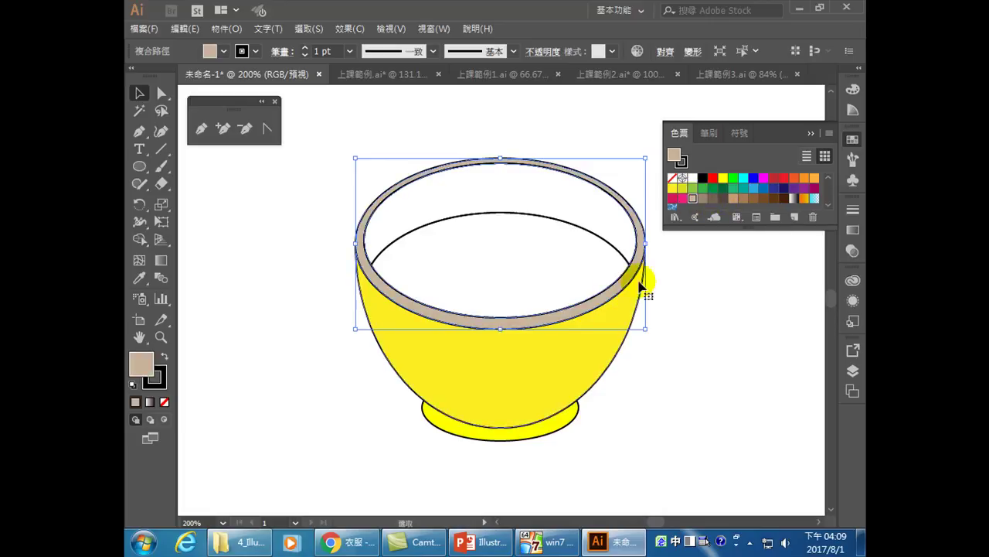
Fill the inner ellipse cyan and the inner wall orange.
{"action": "left_click", "coordinate": [474, 212]}
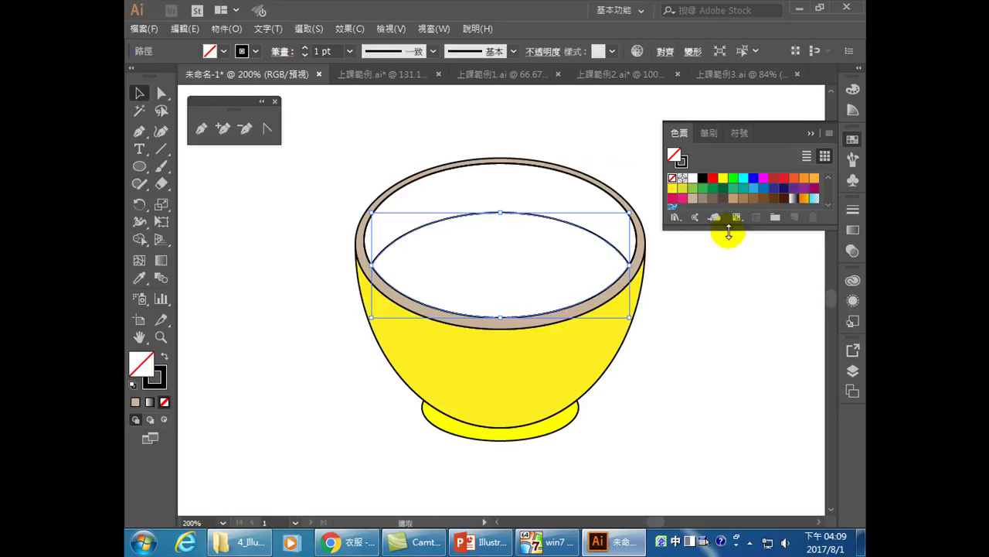
{"action": "left_click", "coordinate": [743, 178]}
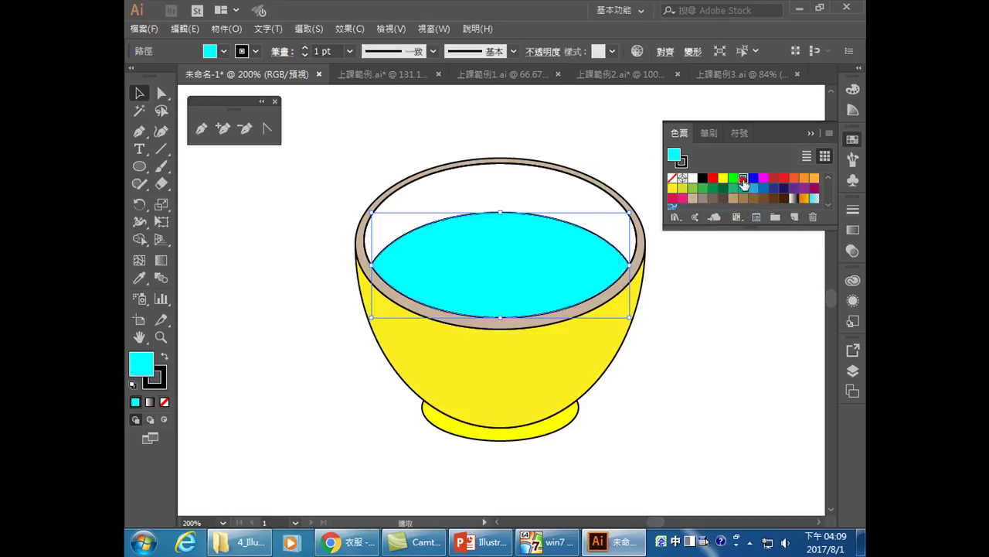
{"action": "left_click", "coordinate": [554, 161]}
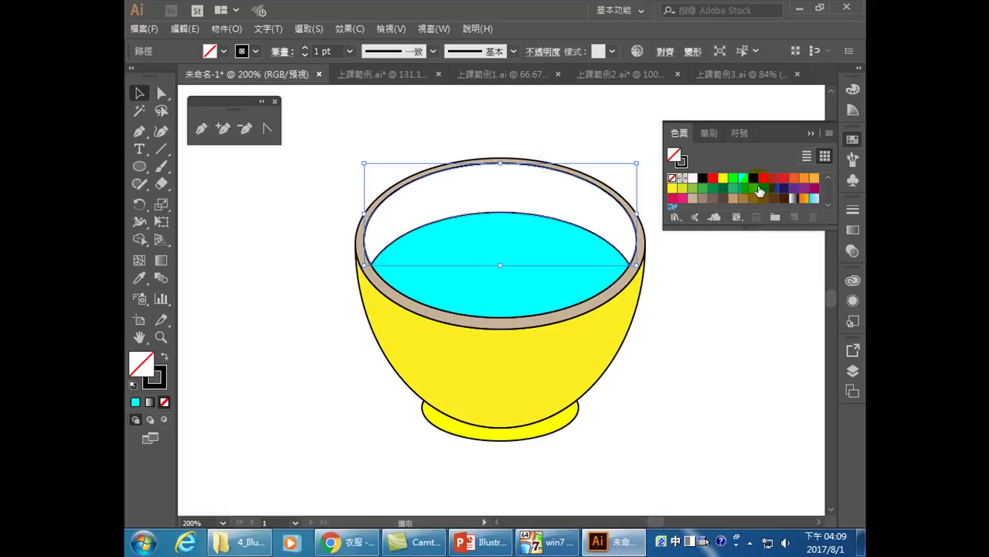
{"action": "left_click", "coordinate": [814, 179]}
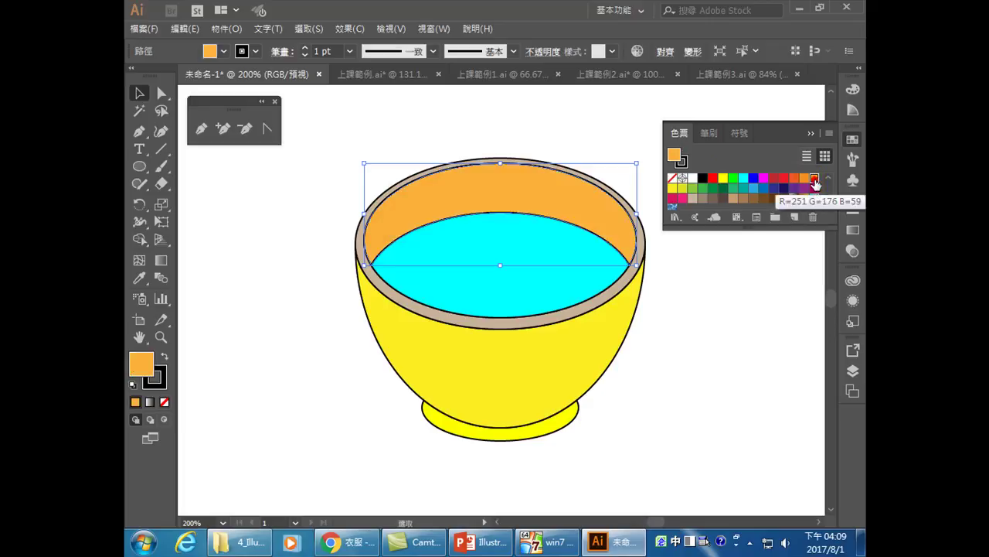
{"action": "left_click", "coordinate": [715, 415]}
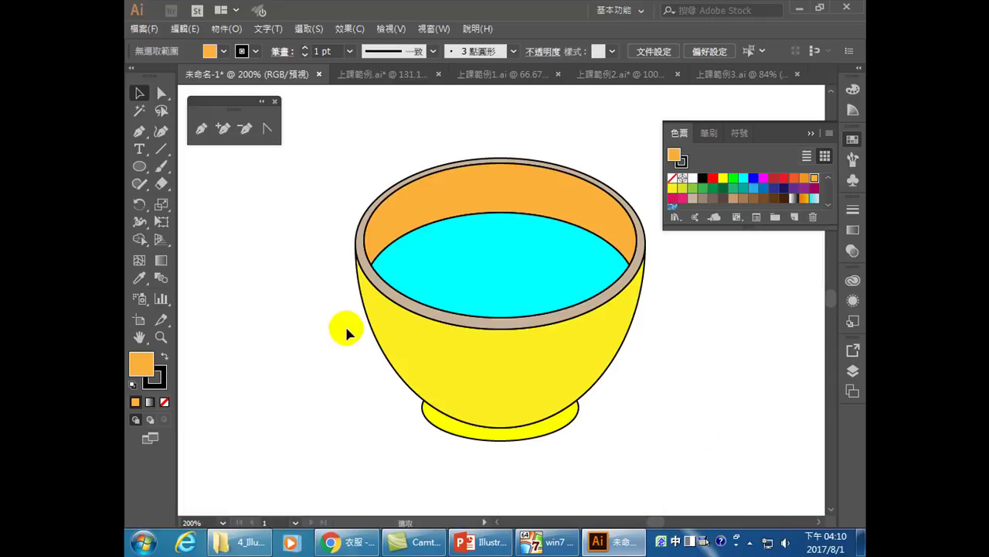
{"action": "left_click", "coordinate": [468, 283]}
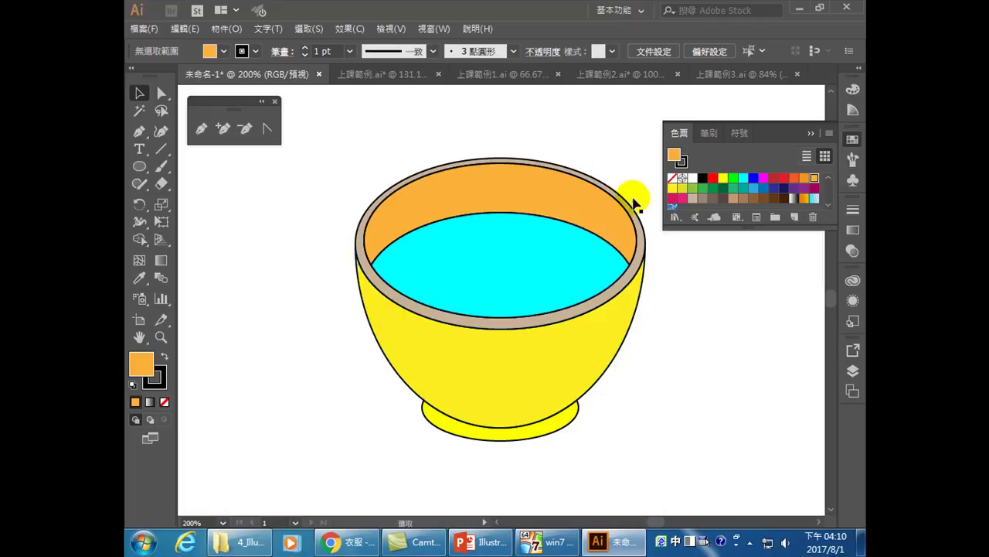
{"action": "left_click", "coordinate": [481, 280]}
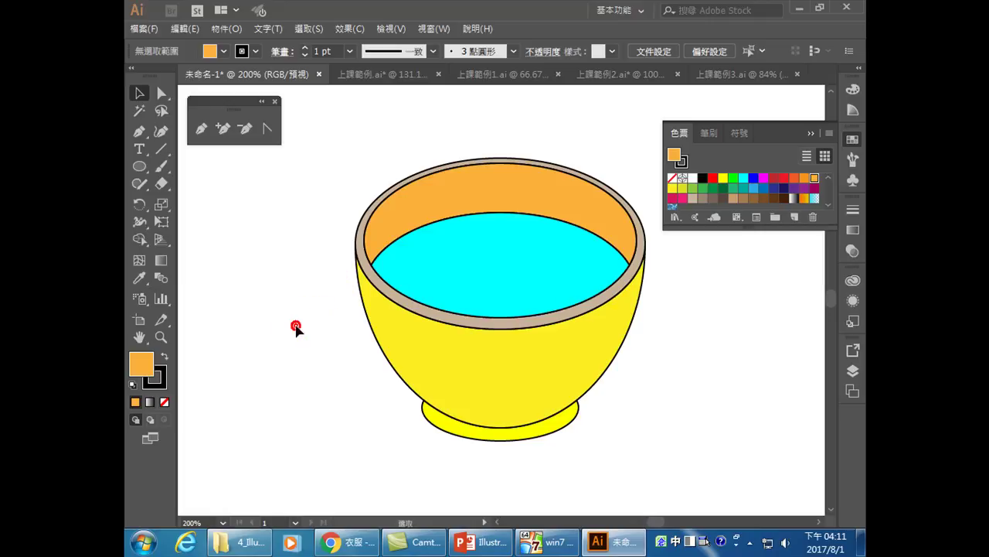
Select every part of the bowl and group them with Ctrl+G.
{"action": "scroll", "coordinate": [296, 328], "scroll_direction": "down", "scroll_amount": 5}
{"action": "scroll", "coordinate": [294, 327], "scroll_direction": "up", "scroll_amount": 5}
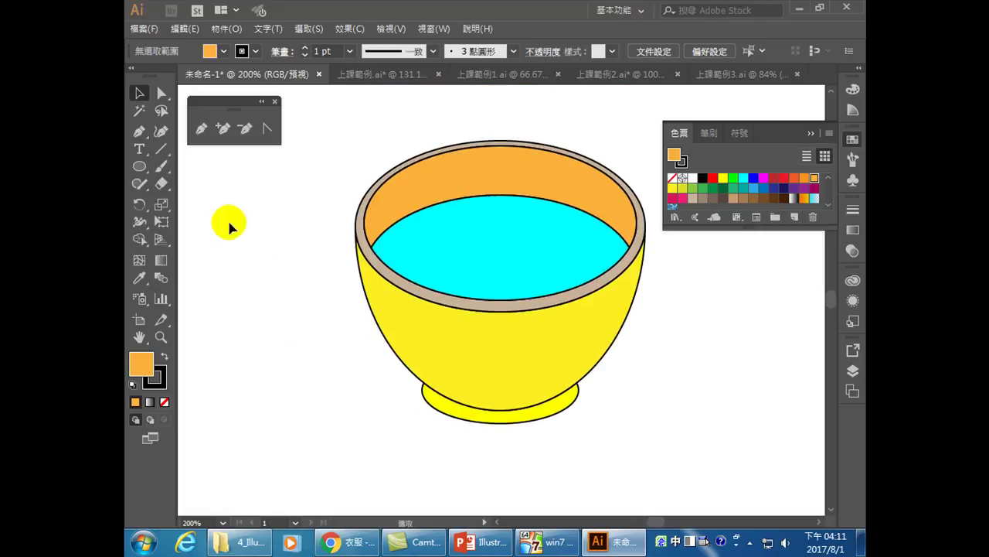
{"action": "left_click_drag", "start_coordinate": [346, 147], "coordinate": [587, 440]}
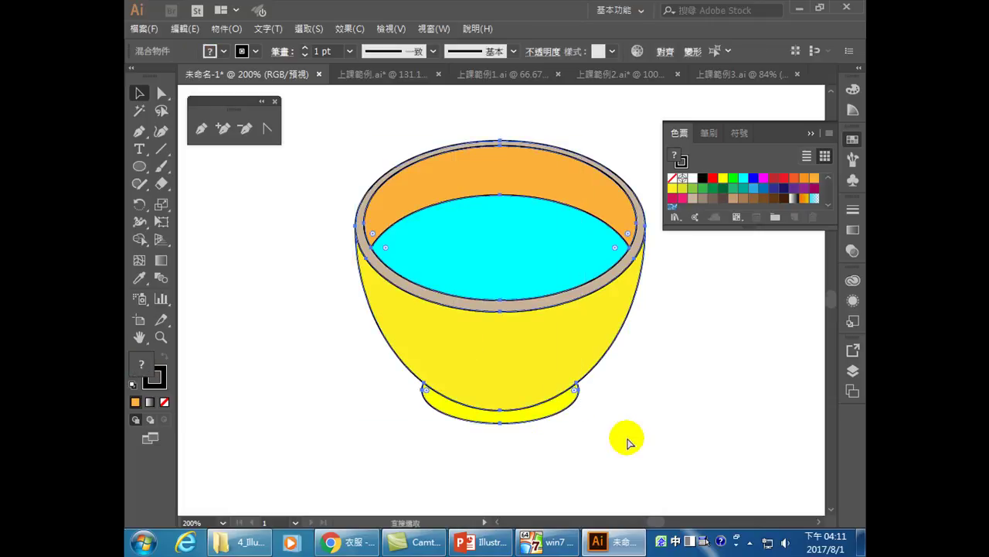
{"action": "key", "text": "ctrl+g"}
Shrink the bowl group, widen it, and move it to the page's upper left.
{"action": "left_click_drag", "start_coordinate": [643, 423], "coordinate": [471, 211]}
{"action": "left_click_drag", "start_coordinate": [431, 182], "coordinate": [485, 186]}
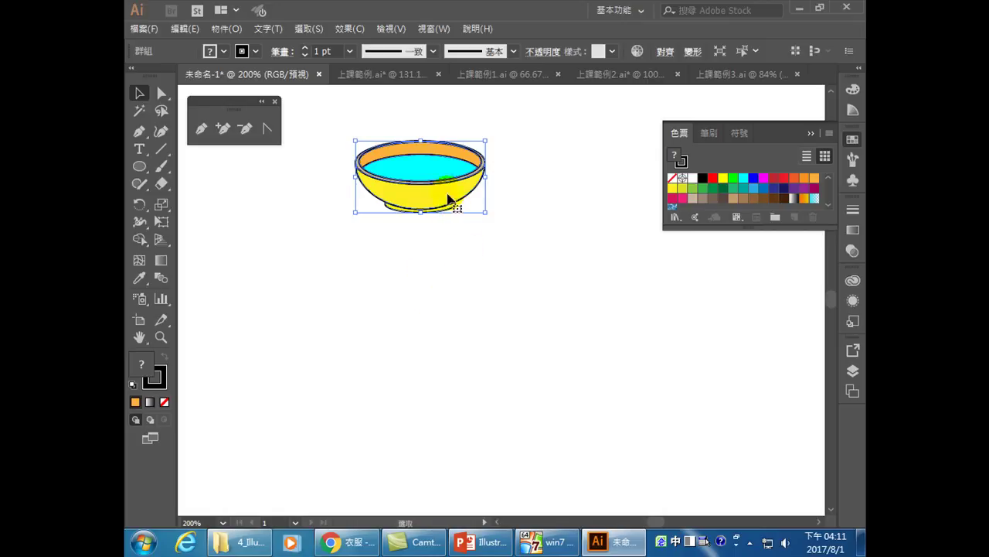
{"action": "left_click", "coordinate": [435, 173]}
{"action": "left_click_drag", "start_coordinate": [434, 180], "coordinate": [370, 135]}
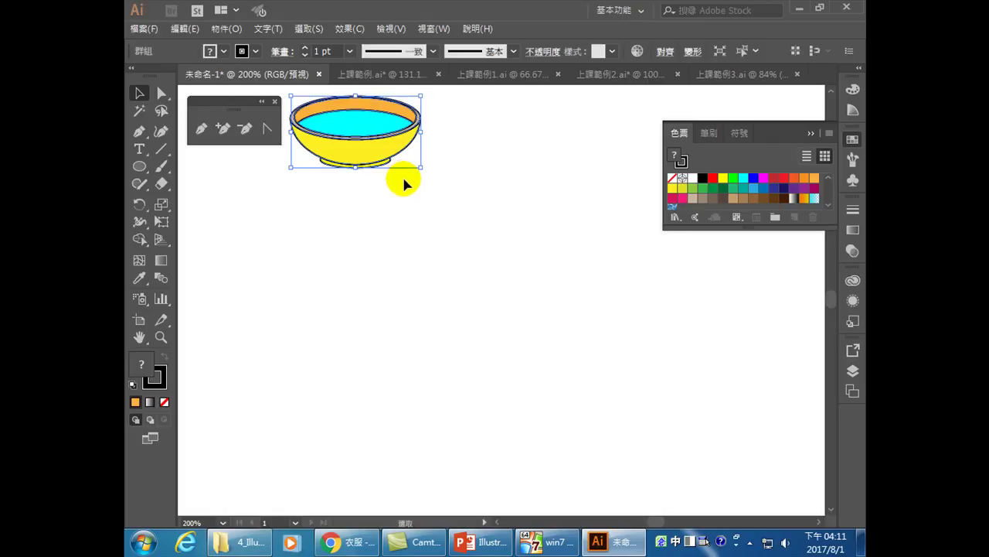
{"action": "left_click", "coordinate": [399, 232]}
{"action": "scroll", "coordinate": [343, 233], "scroll_direction": "down", "scroll_amount": 4}
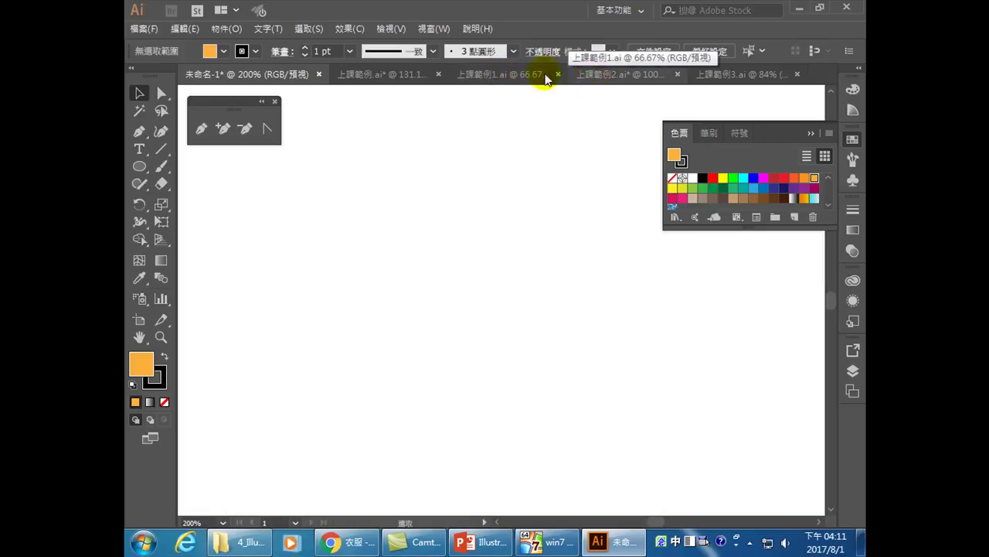
Switch to the 上課範例1.ai document and select the existing palm trunk.
{"action": "left_click", "coordinate": [474, 78]}
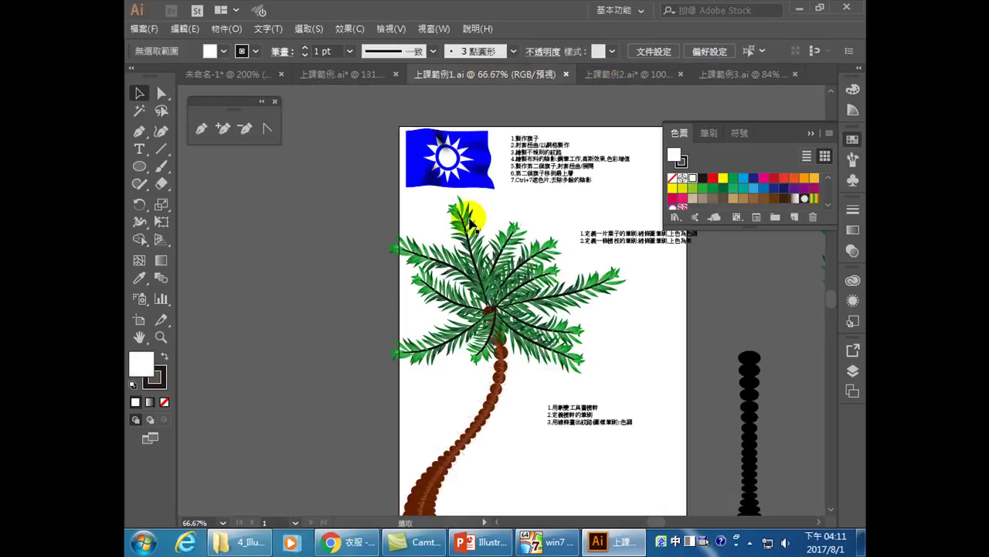
{"action": "scroll", "coordinate": [500, 394], "scroll_direction": "down", "scroll_amount": 2}
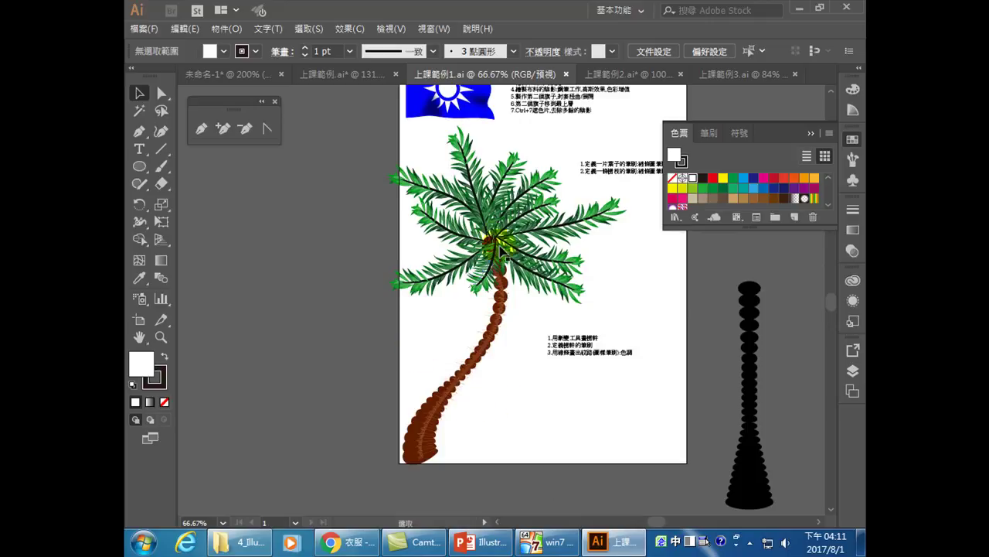
{"action": "left_click", "coordinate": [504, 316]}
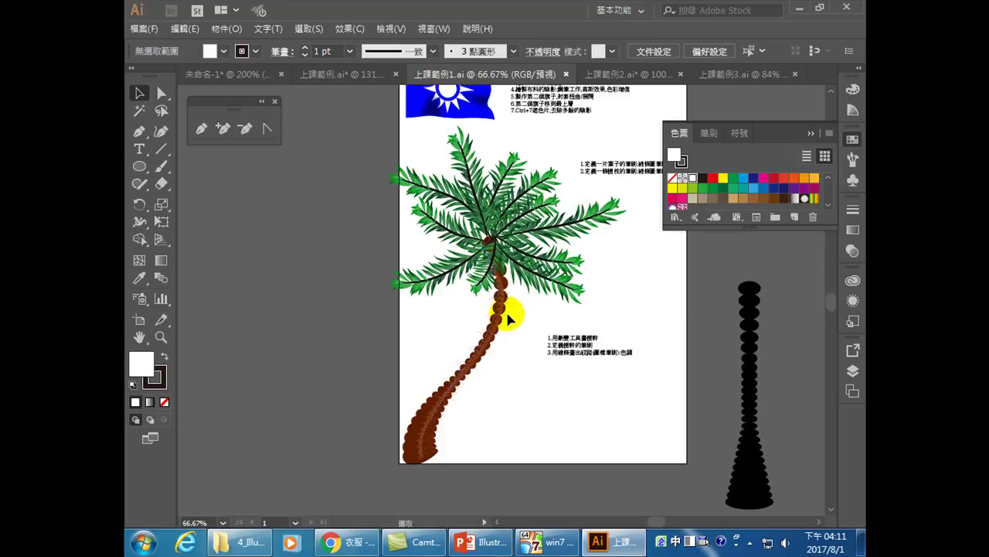
{"action": "scroll", "coordinate": [530, 303], "scroll_direction": "down", "scroll_amount": 1}
{"action": "scroll", "coordinate": [530, 302], "scroll_direction": "up", "scroll_amount": 2}
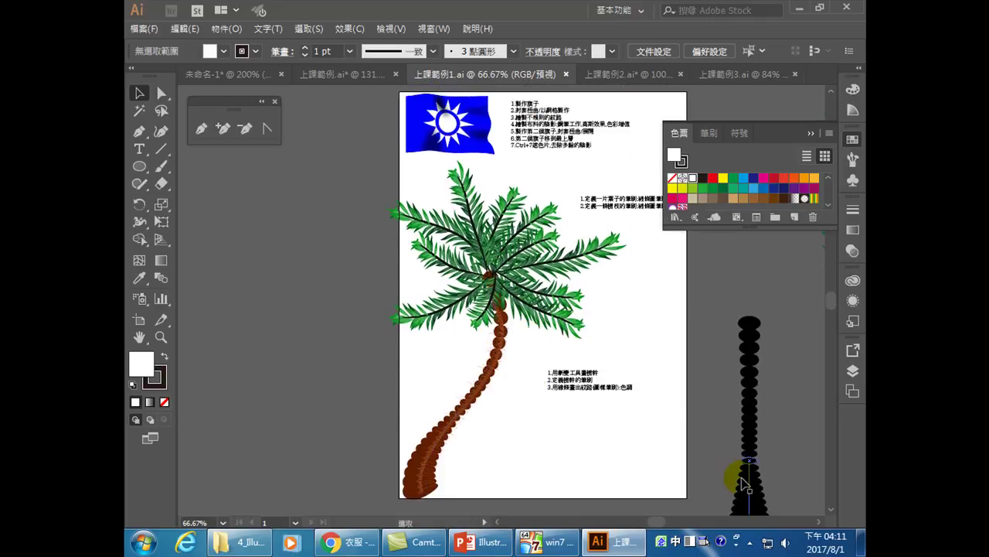
{"action": "left_click", "coordinate": [818, 523]}
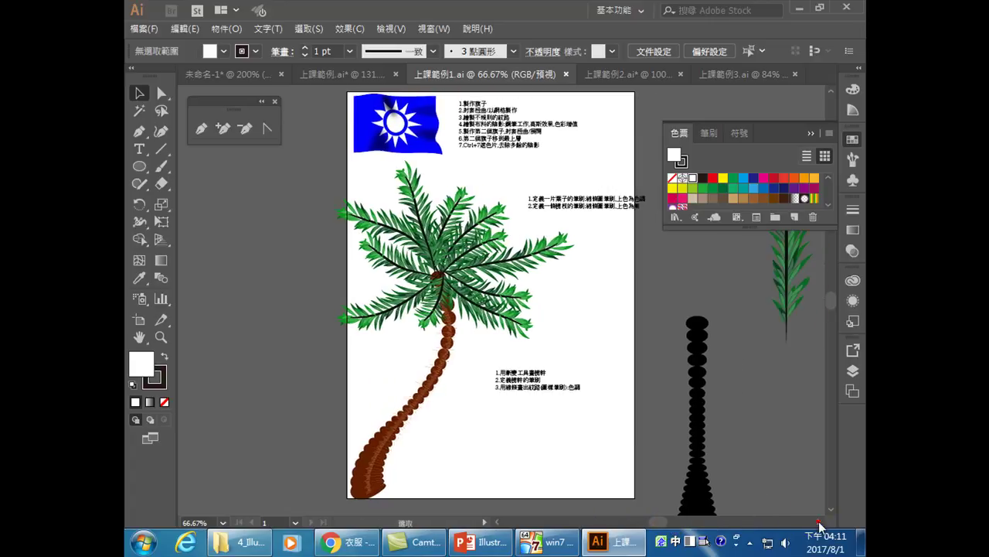
{"action": "left_click", "coordinate": [819, 522]}
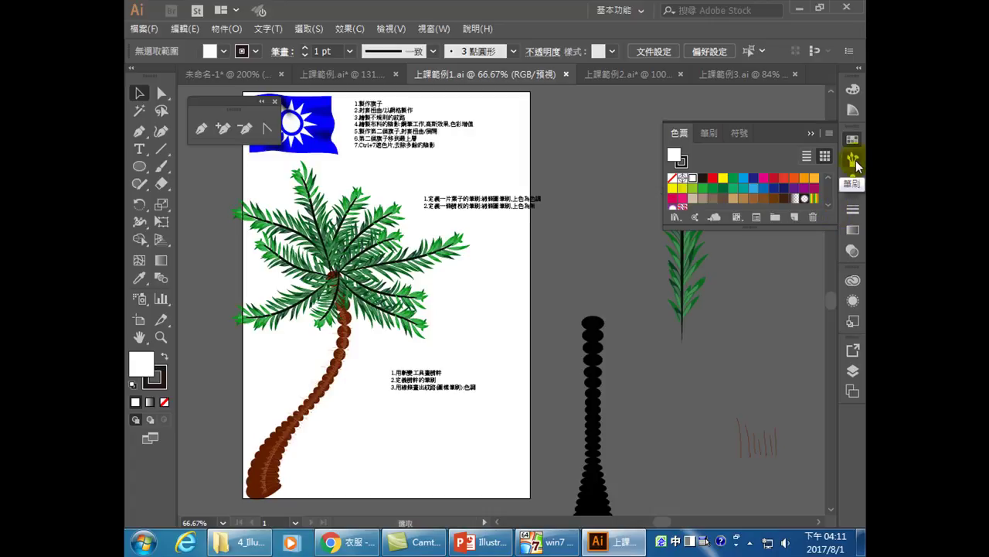
Browse the Brushes panel's leaf and trunk brushes, and move the three-line note beside the fronds.
{"action": "left_click", "coordinate": [853, 160]}
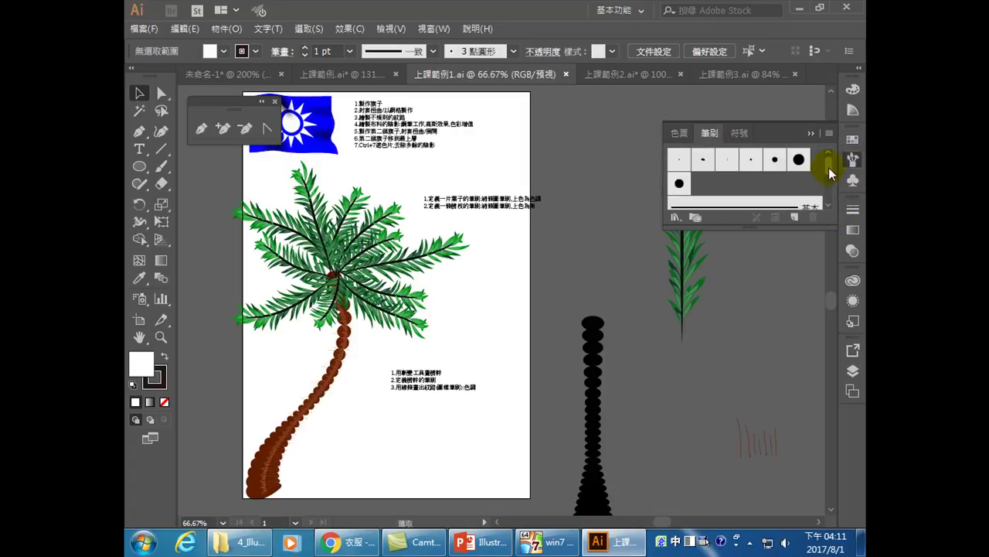
{"action": "left_click_drag", "start_coordinate": [829, 167], "coordinate": [826, 195]}
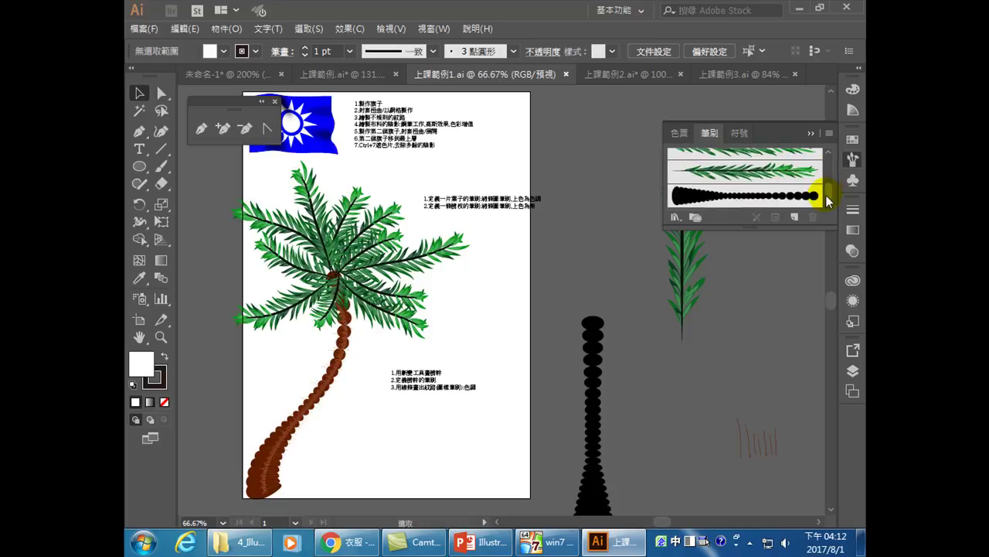
{"action": "scroll", "coordinate": [827, 203], "scroll_direction": "down", "scroll_amount": 2}
{"action": "scroll", "coordinate": [828, 202], "scroll_direction": "up", "scroll_amount": 2}
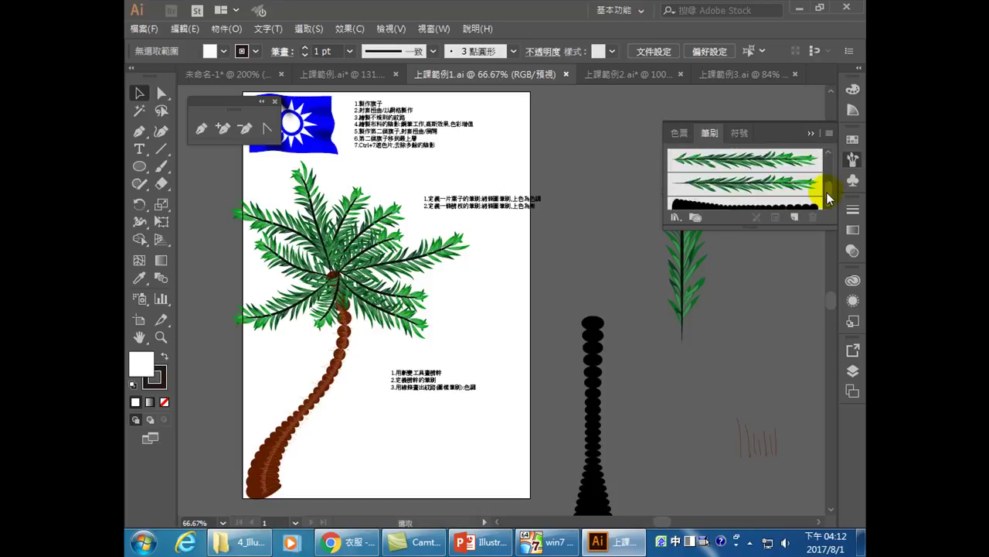
{"action": "left_click_drag", "start_coordinate": [829, 203], "coordinate": [828, 196]}
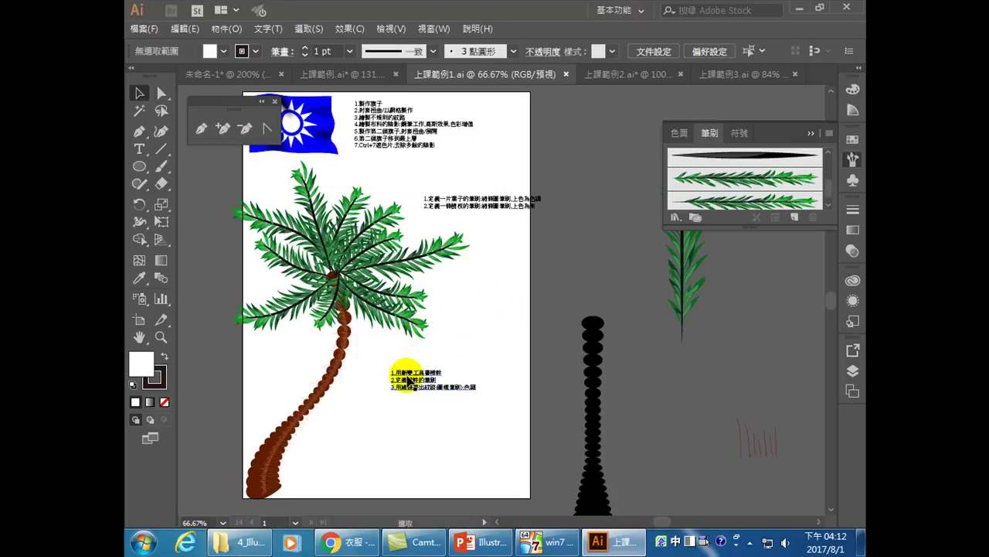
{"action": "left_click_drag", "start_coordinate": [407, 379], "coordinate": [492, 240]}
Deselect the relocated note and scroll the view to prepare for drawing ellipses.
{"action": "left_click", "coordinate": [474, 402]}
{"action": "scroll", "coordinate": [472, 402], "scroll_direction": "down", "scroll_amount": 3}
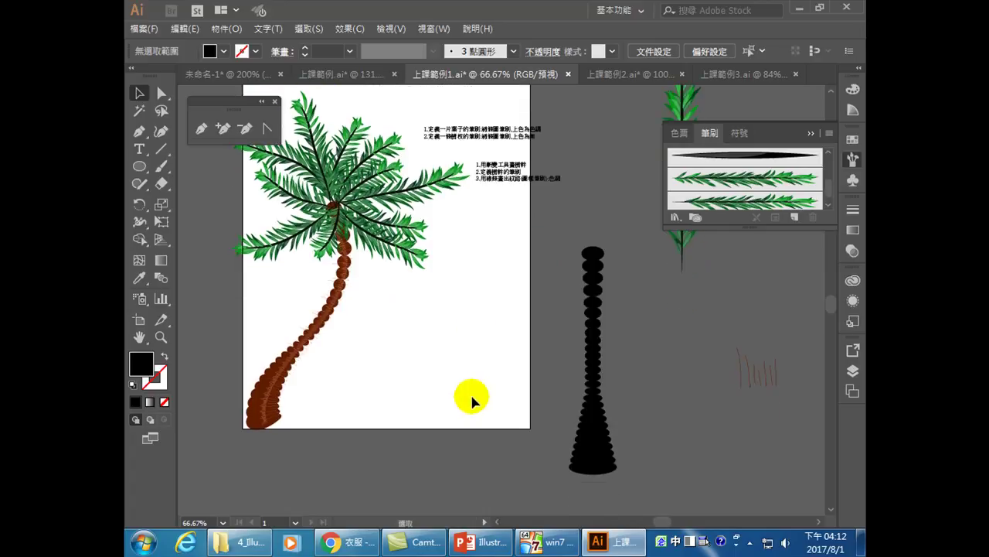
{"action": "scroll", "coordinate": [486, 334], "scroll_direction": "down", "scroll_amount": 1}
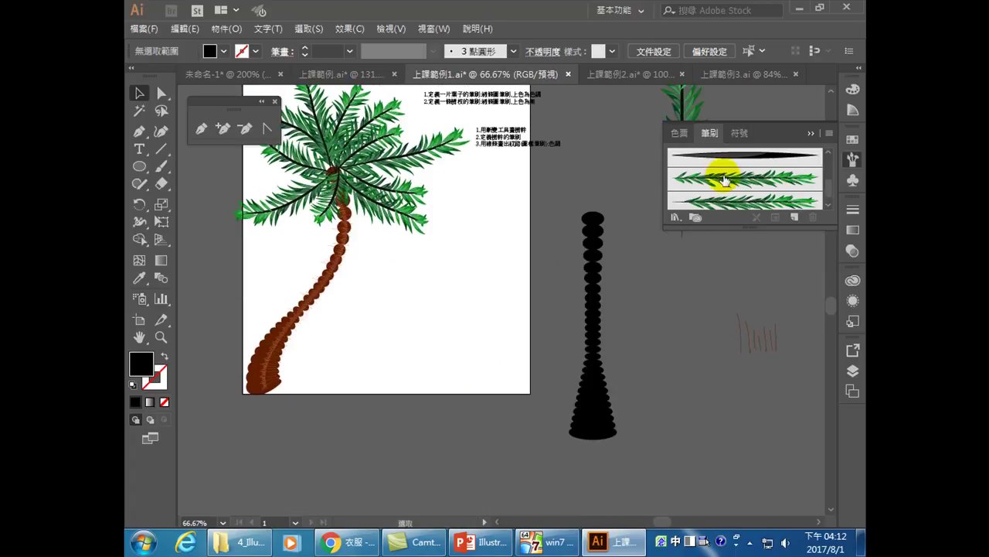
{"action": "scroll", "coordinate": [518, 255], "scroll_direction": "up", "scroll_amount": 4}
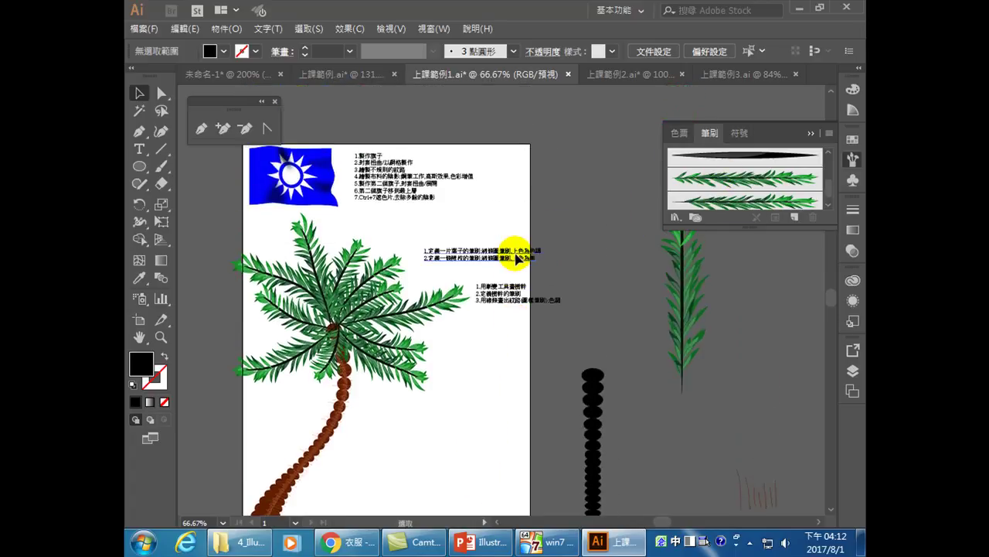
{"action": "scroll", "coordinate": [503, 360], "scroll_direction": "down", "scroll_amount": 3}
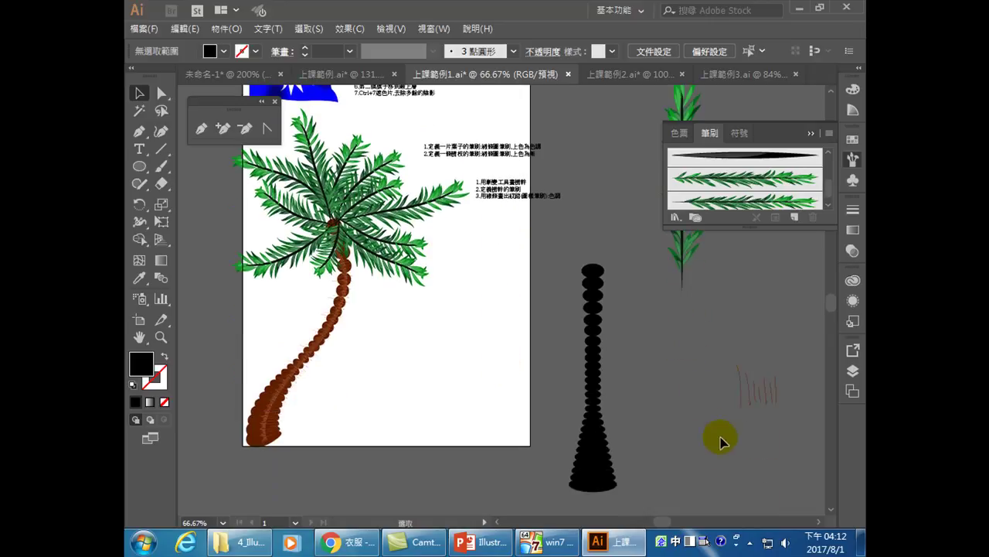
{"action": "left_click", "coordinate": [817, 523]}
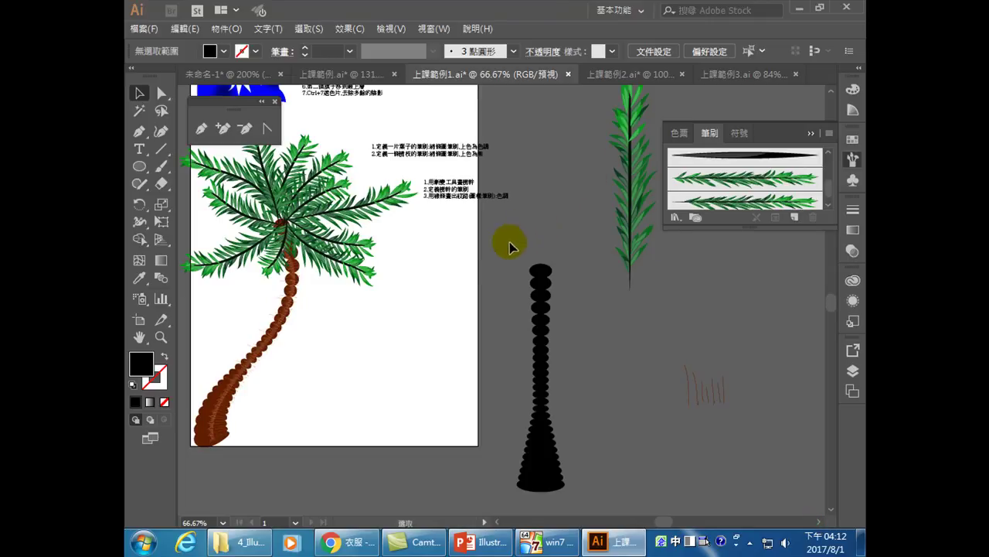
{"action": "left_click", "coordinate": [139, 167]}
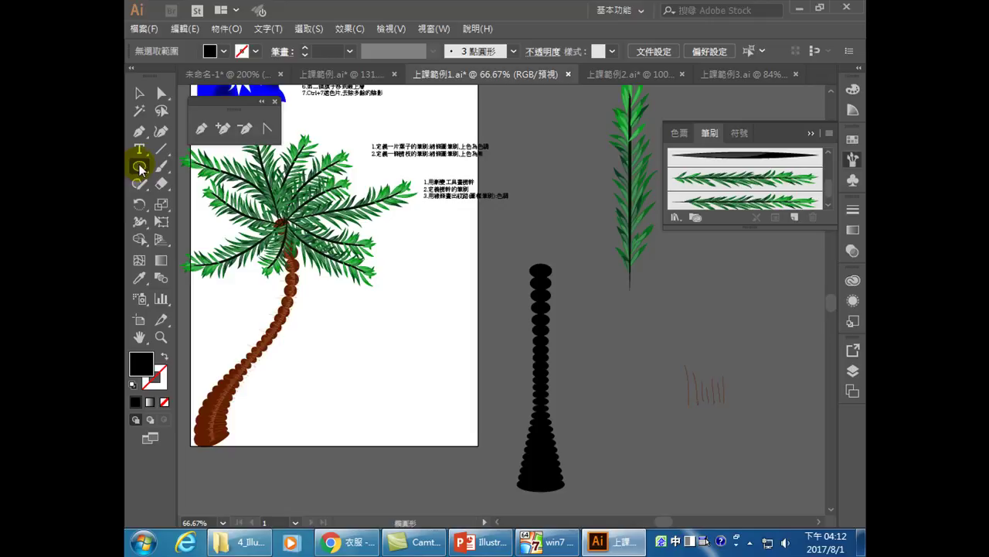
Draw a tall, thin 2.87 × 90.45 mm black ellipse on the page.
{"action": "left_click_drag", "start_coordinate": [421, 232], "coordinate": [422, 306]}
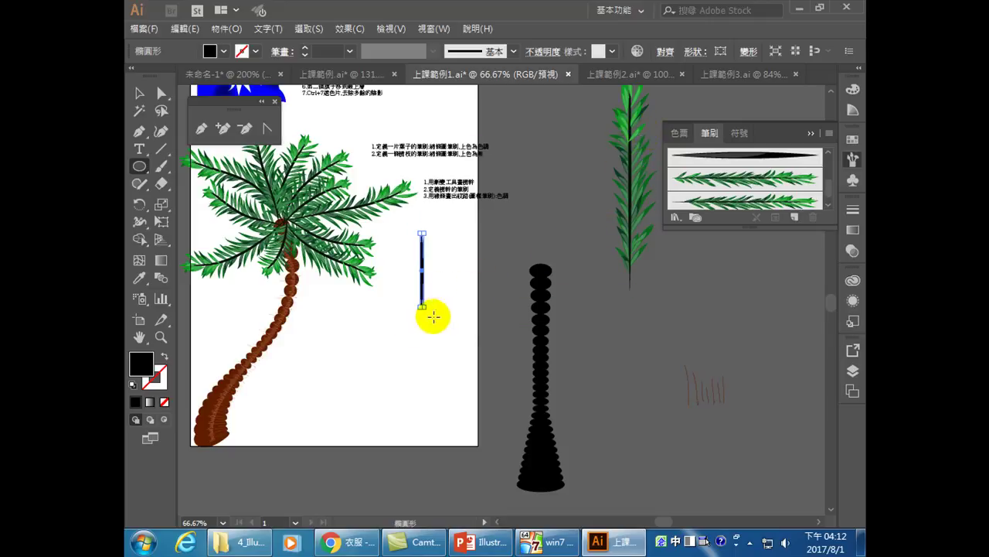
{"action": "left_click", "coordinate": [139, 92]}
{"action": "left_click_drag", "start_coordinate": [408, 284], "coordinate": [446, 309]}
{"action": "key", "text": "ctrl+z"}
{"action": "left_click", "coordinate": [450, 313]}
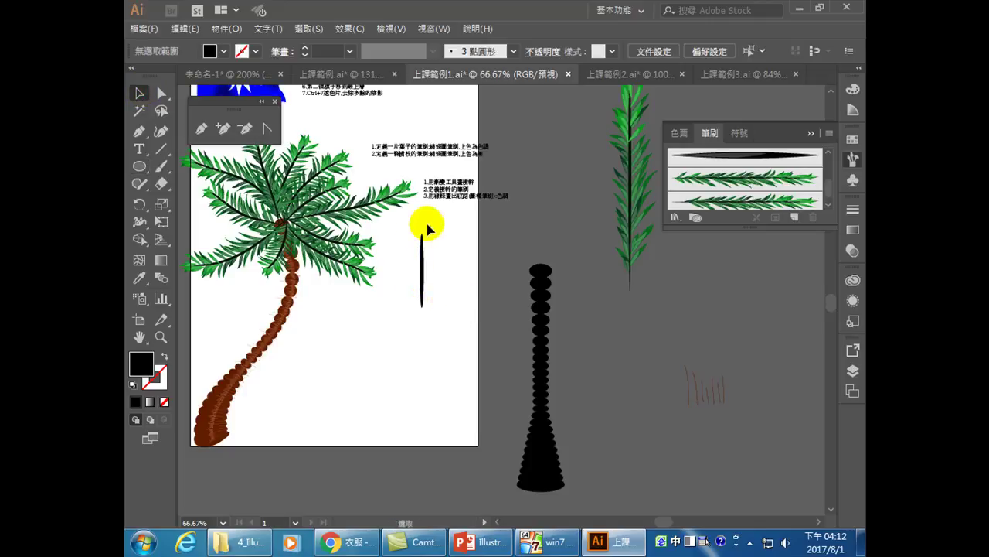
Alt-drag a copy of the ellipse to its right and shorten it to 39.67 mm tall.
{"action": "left_click", "coordinate": [425, 308]}
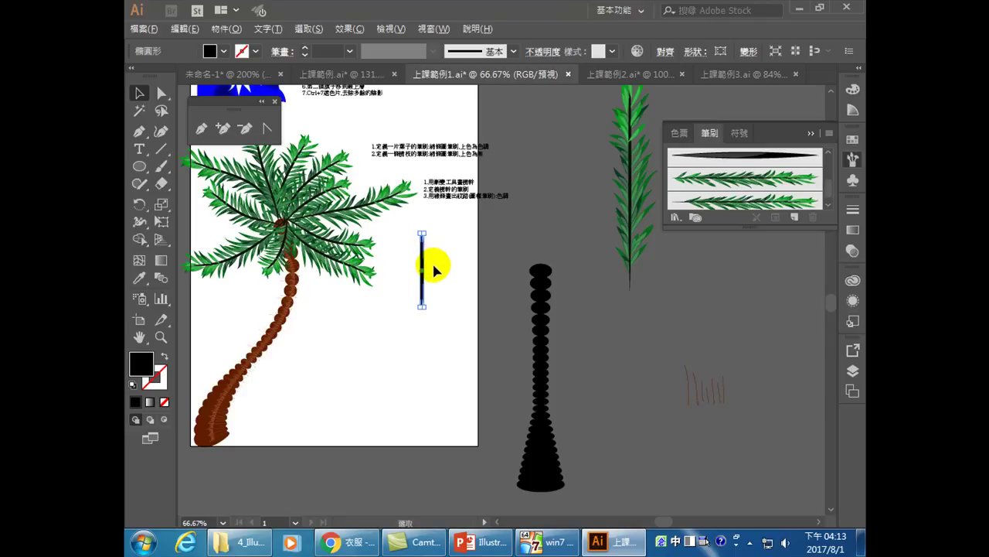
{"action": "left_click_drag", "start_coordinate": [425, 265], "coordinate": [442, 267]}
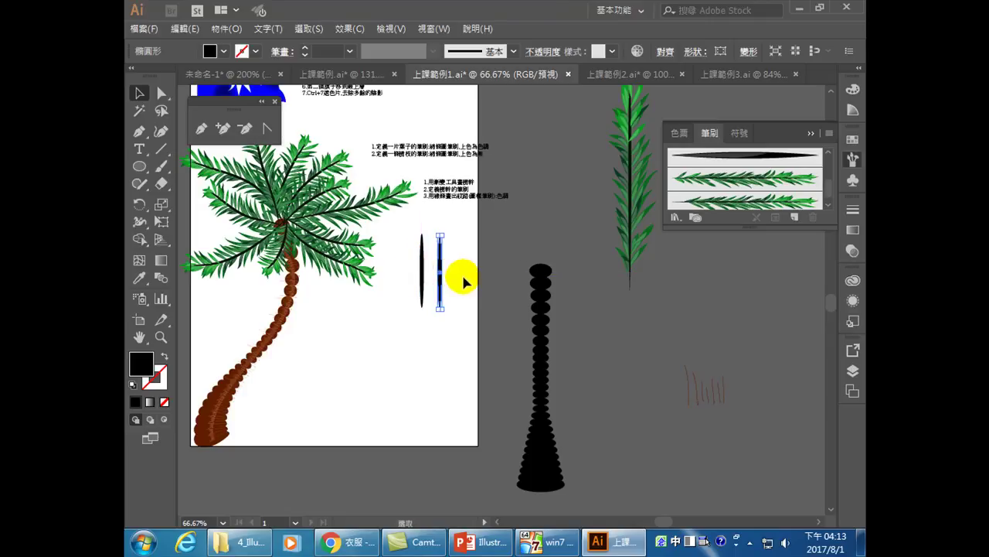
{"action": "left_click", "coordinate": [464, 258]}
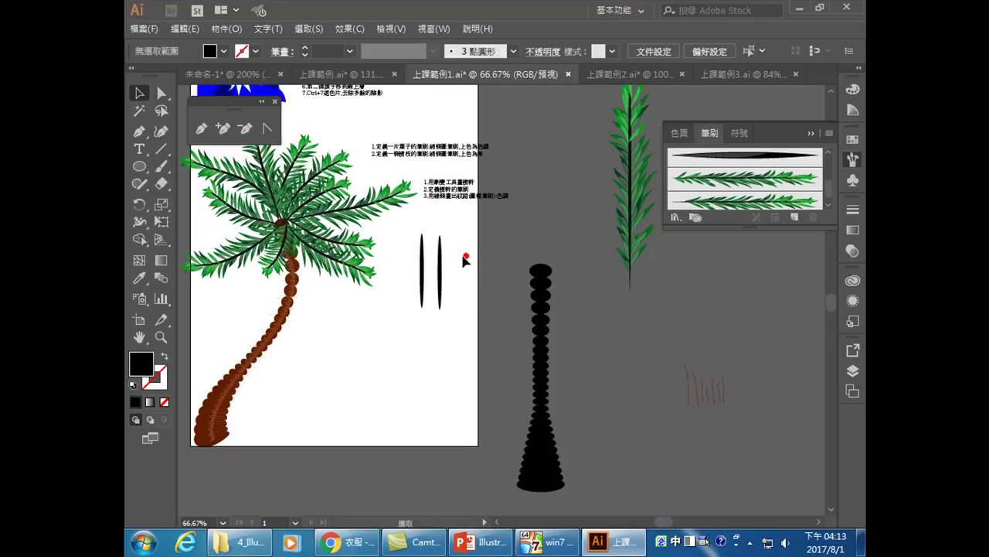
{"action": "left_click", "coordinate": [440, 248]}
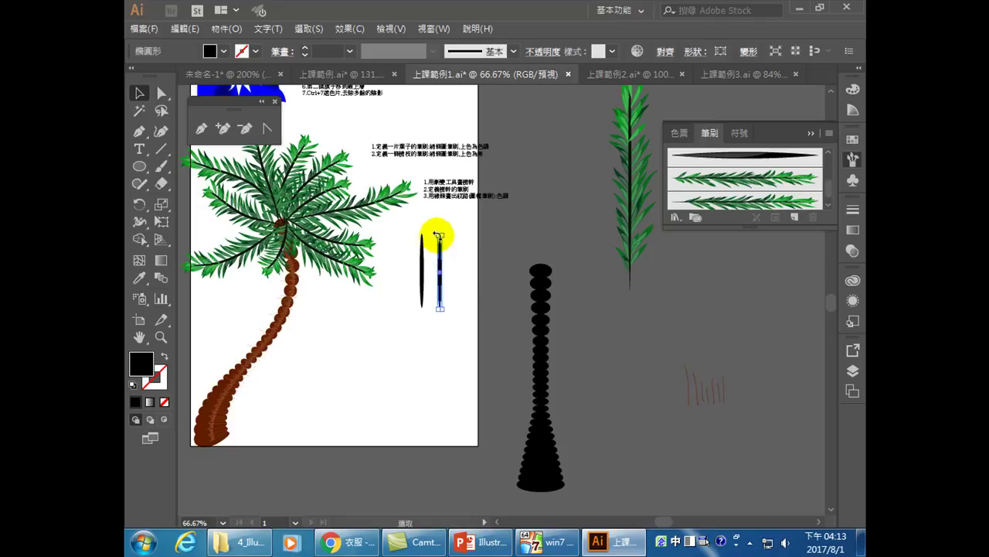
{"action": "left_click_drag", "start_coordinate": [441, 234], "coordinate": [441, 256]}
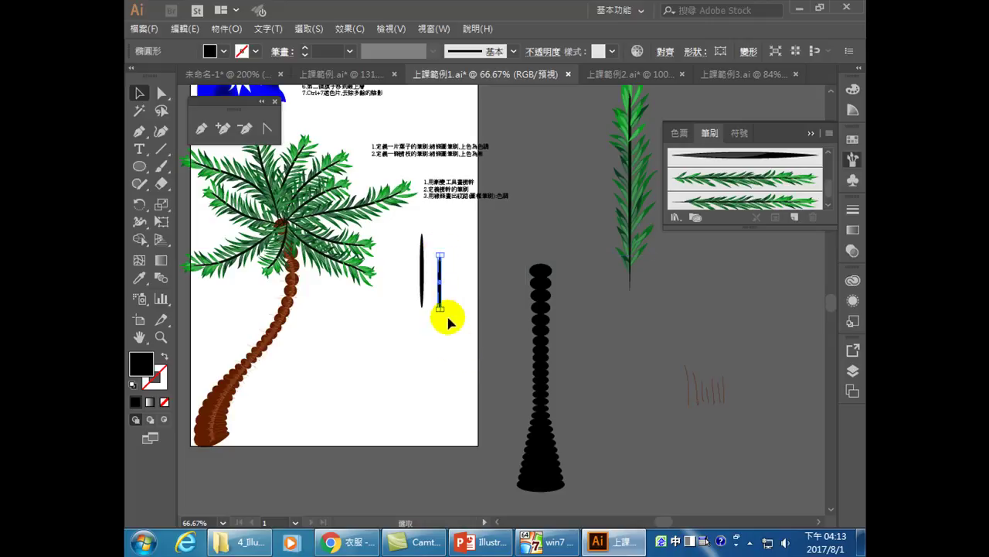
{"action": "left_click", "coordinate": [470, 365]}
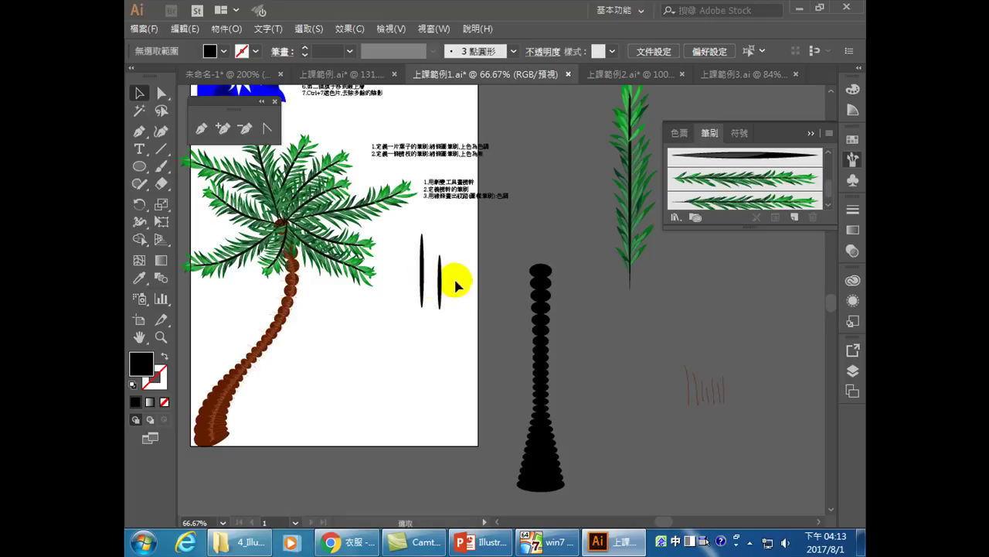
{"action": "left_click", "coordinate": [461, 304]}
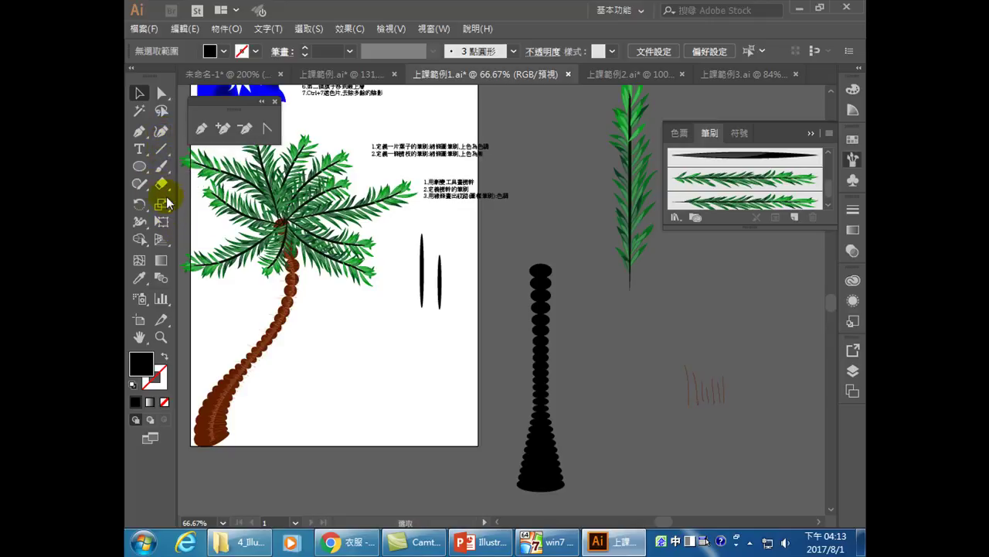
Browse the toolbar's brush, line, text, pencil and eraser tool flyouts.
{"action": "left_click", "coordinate": [162, 168]}
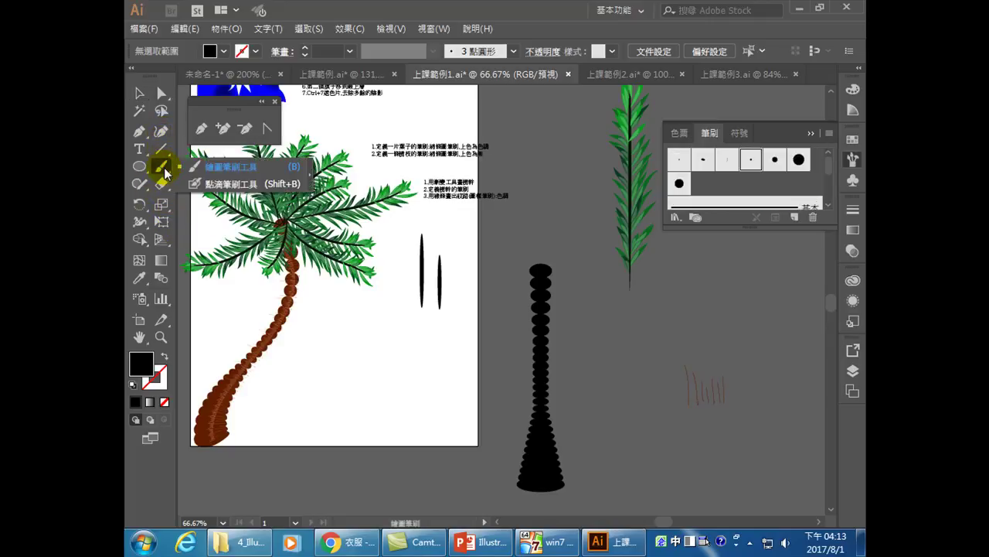
{"action": "left_click", "coordinate": [165, 152]}
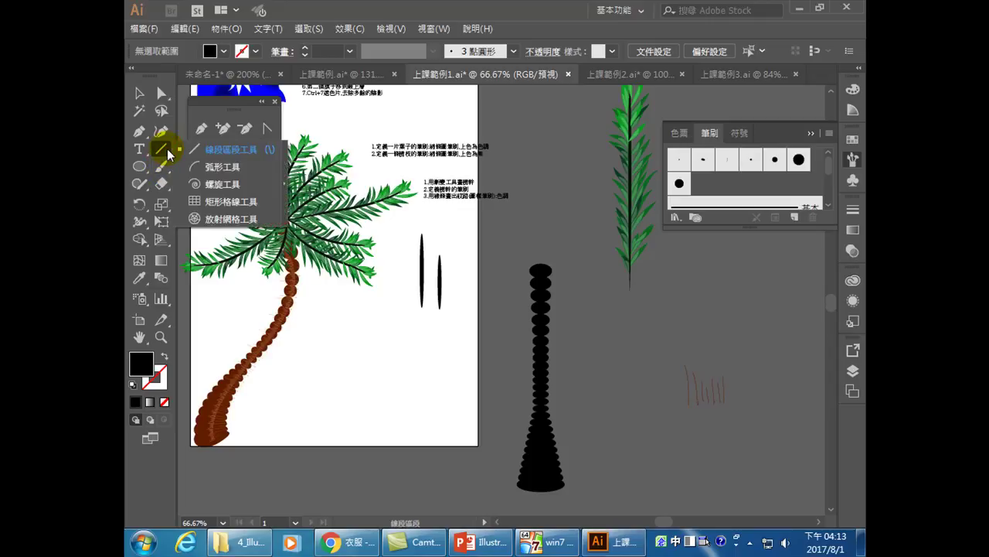
{"action": "left_click", "coordinate": [145, 147]}
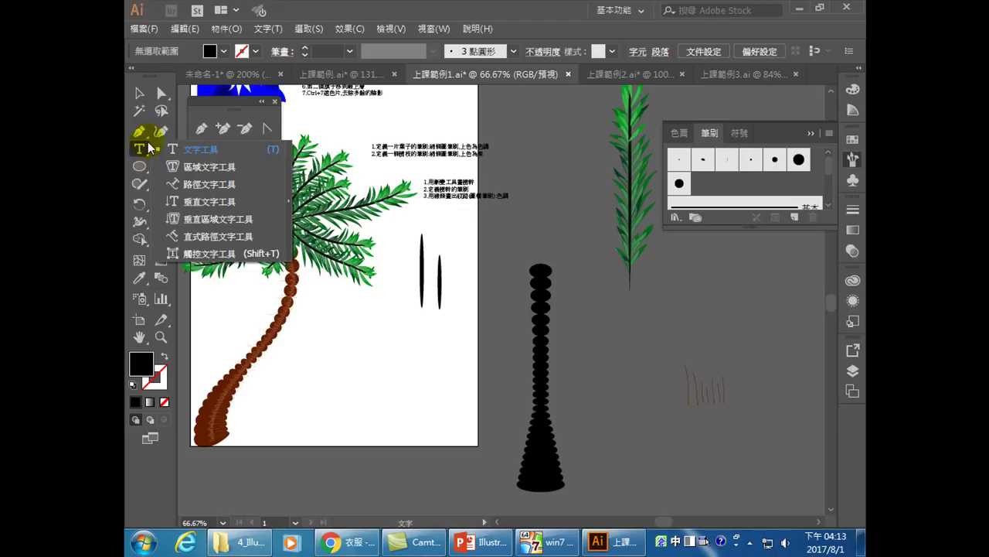
{"action": "left_click", "coordinate": [144, 132]}
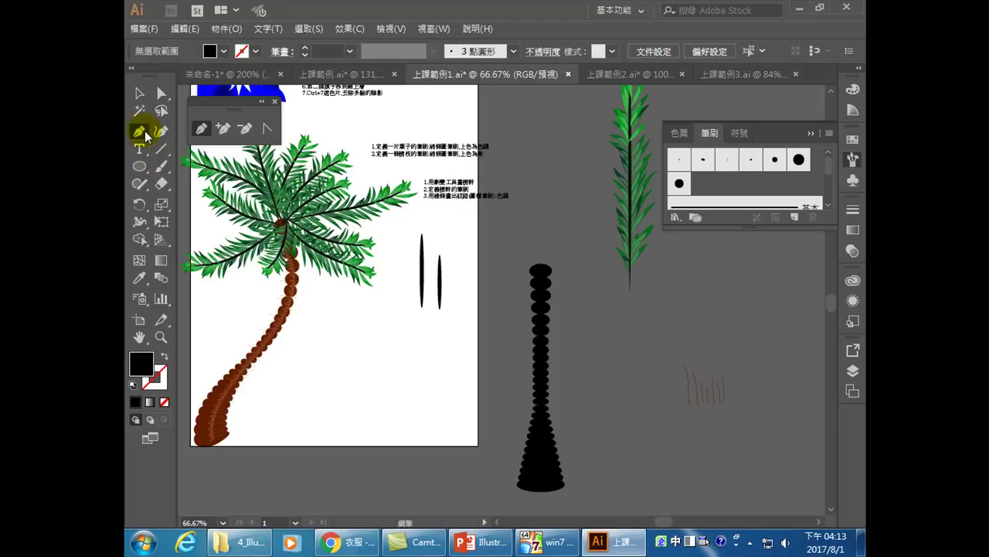
{"action": "left_click", "coordinate": [167, 132]}
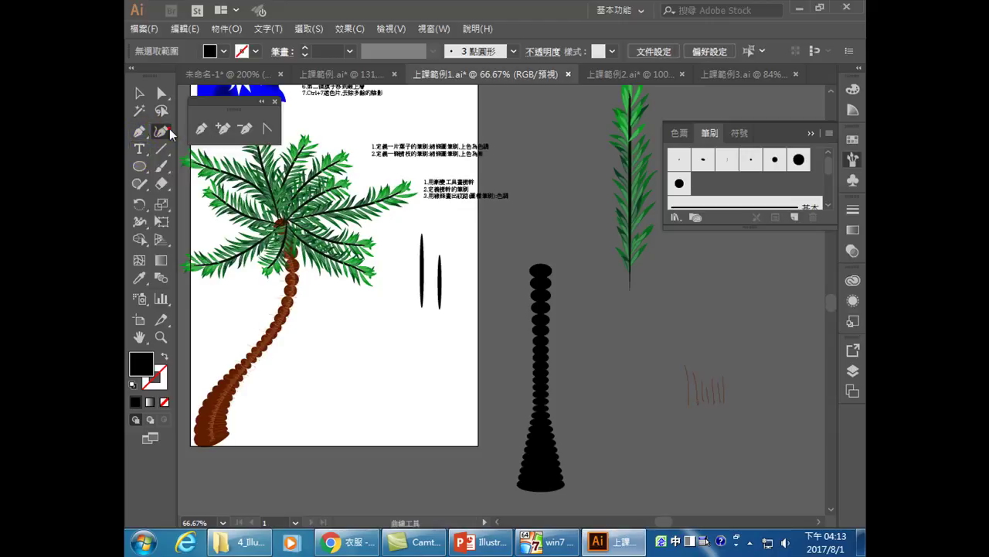
{"action": "left_click", "coordinate": [160, 167]}
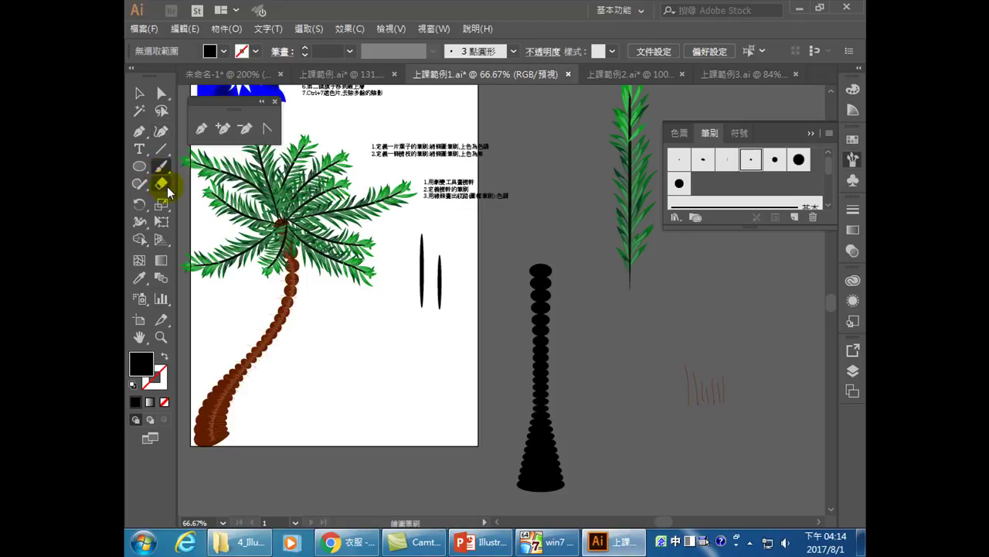
{"action": "left_click", "coordinate": [165, 185]}
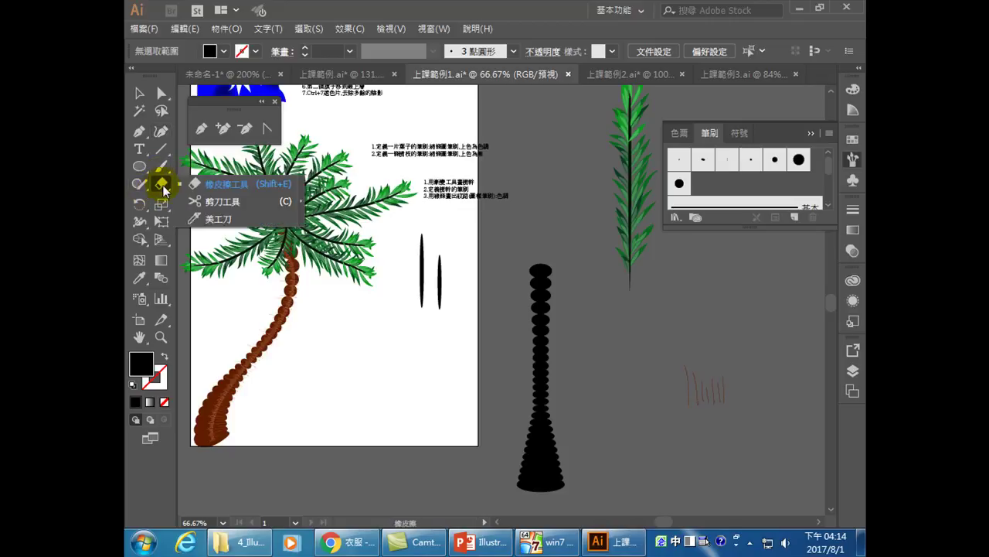
{"action": "left_click", "coordinate": [161, 184]}
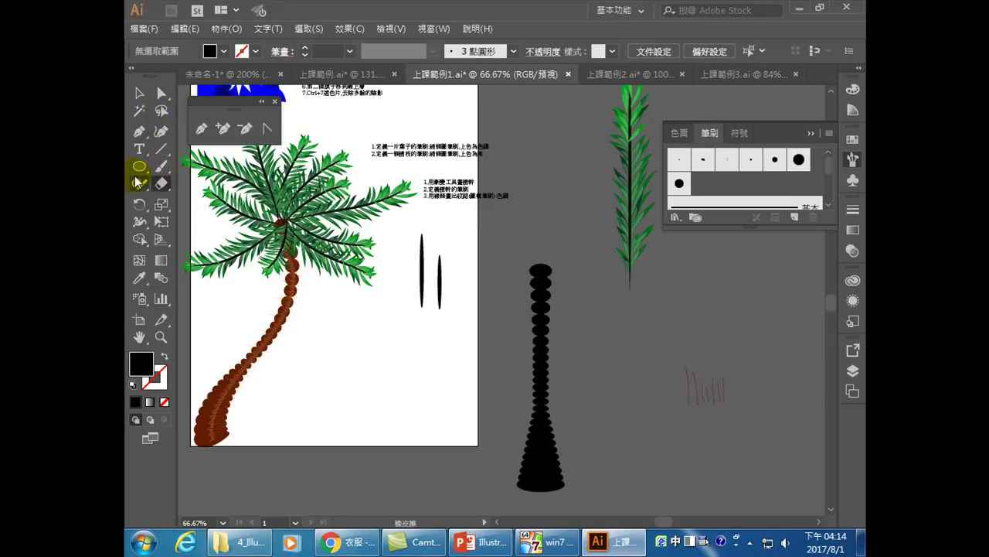
{"action": "left_click", "coordinate": [167, 188]}
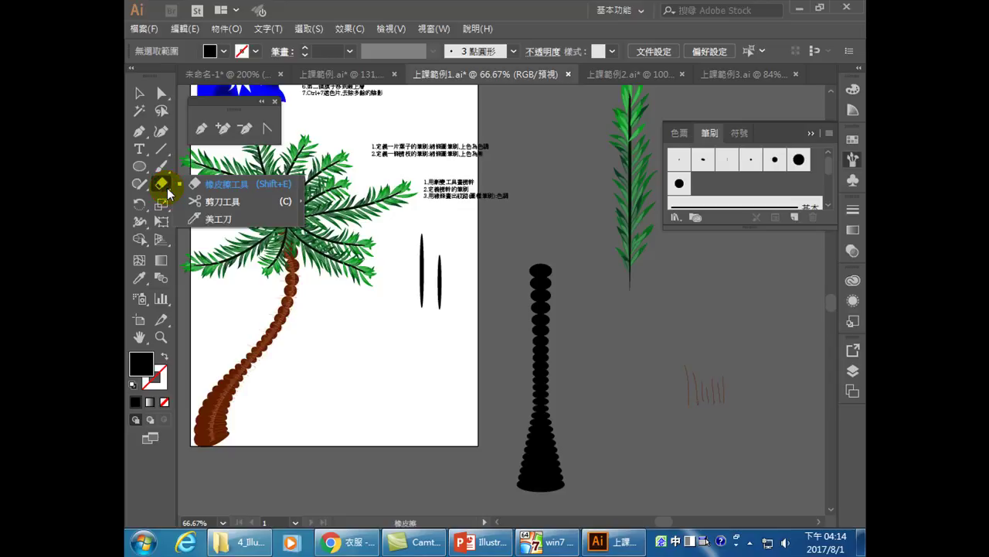
Slice across the shorter black stroke with the Knife tool, then zoom in on both strokes.
{"action": "left_click", "coordinate": [217, 219]}
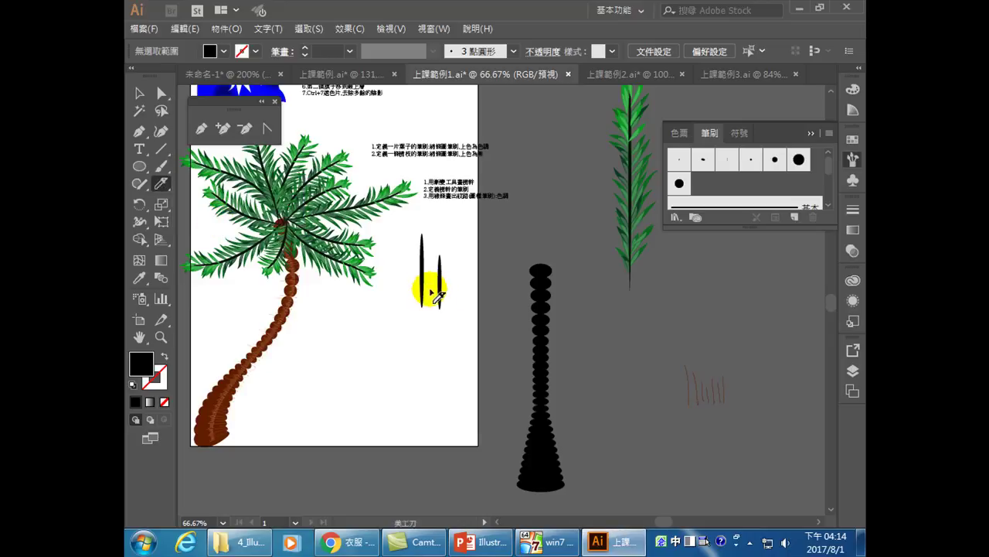
{"action": "mouse_move", "coordinate": [435, 297]}
{"action": "left_mouse_down"}
{"action": "mouse_move", "coordinate": [456, 292]}
{"action": "mouse_move", "coordinate": [451, 276]}
{"action": "mouse_move", "coordinate": [453, 331]}
{"action": "left_mouse_up"}
{"action": "left_click", "coordinate": [447, 326], "text": "ctrl"}
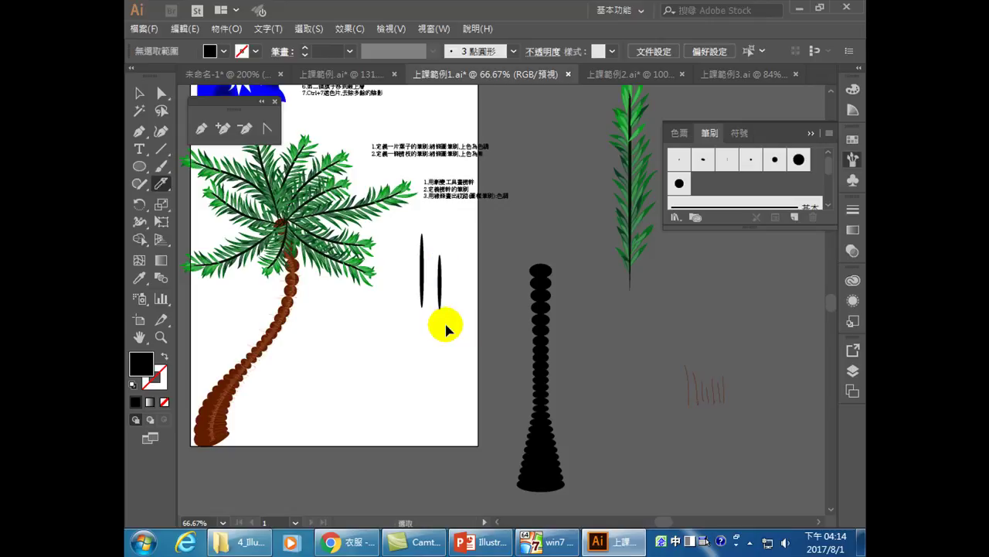
{"action": "left_click", "coordinate": [161, 338]}
{"action": "left_click_drag", "start_coordinate": [407, 224], "coordinate": [478, 337]}
Make the shorter black stroke narrower and slice it diagonally with the Knife tool.
{"action": "left_click", "coordinate": [139, 93]}
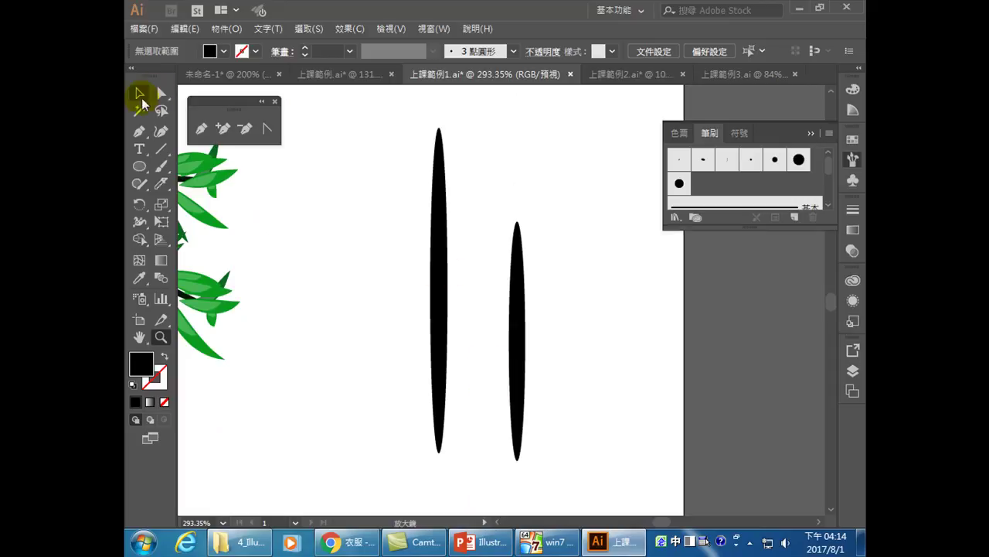
{"action": "left_click", "coordinate": [523, 336]}
{"action": "left_click_drag", "start_coordinate": [526, 222], "coordinate": [520, 231]}
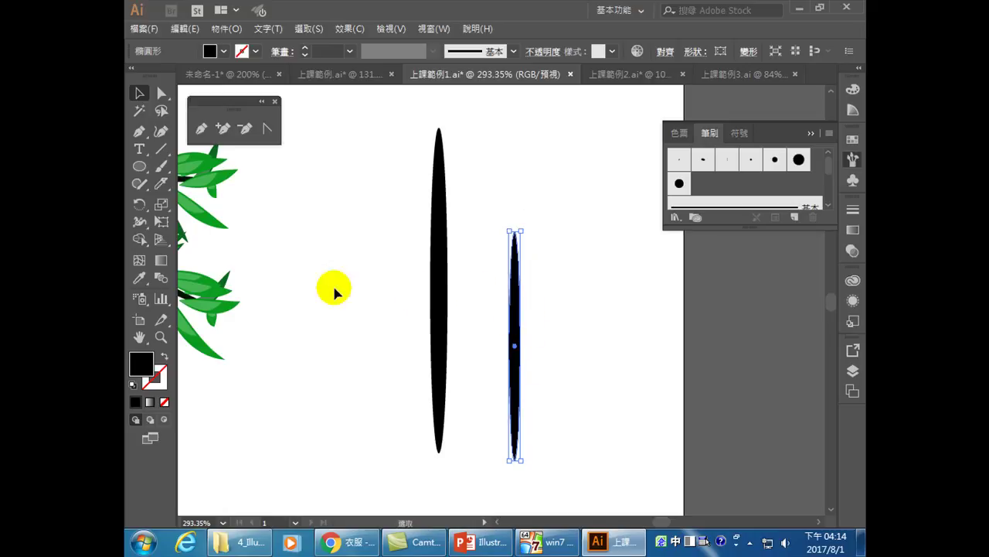
{"action": "left_click", "coordinate": [161, 184]}
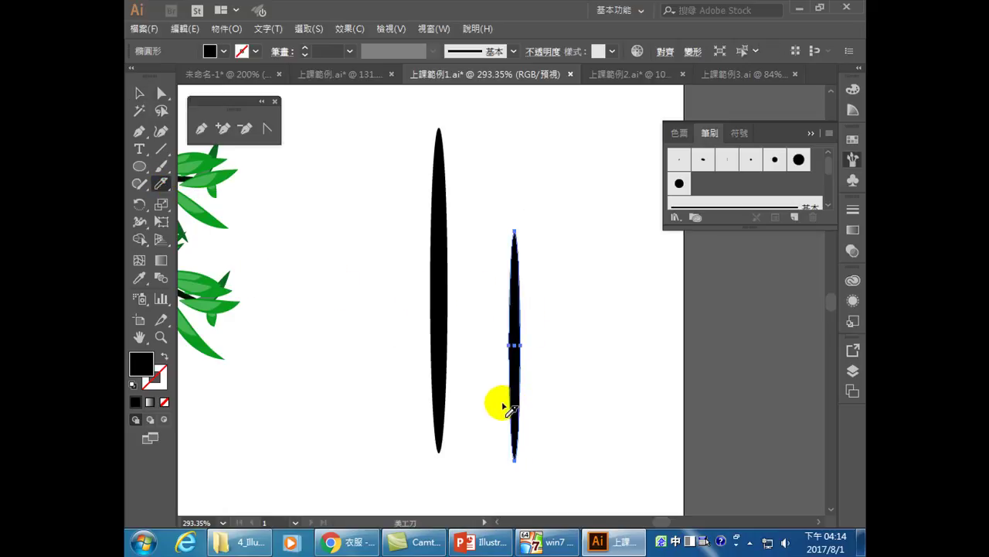
{"action": "left_click_drag", "start_coordinate": [503, 403], "coordinate": [526, 354]}
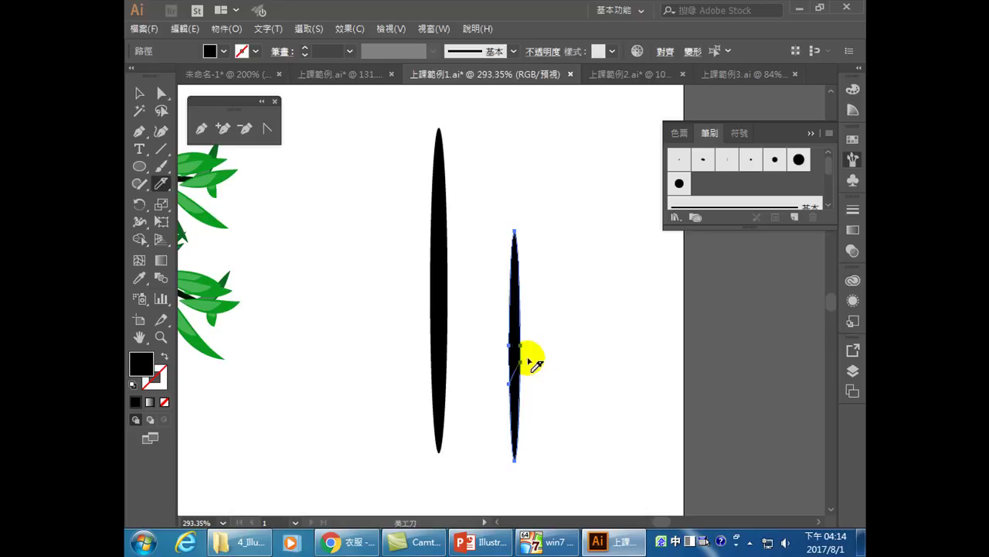
Test-move the lower cut piece, undo it, and slice the stroke again.
{"action": "left_click", "coordinate": [139, 93]}
{"action": "left_click", "coordinate": [588, 372]}
{"action": "left_click", "coordinate": [514, 396]}
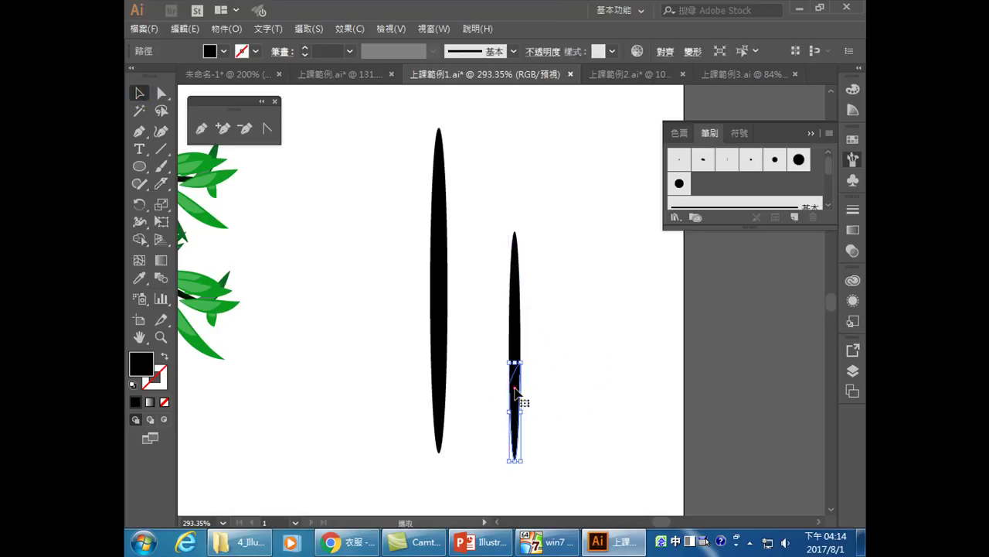
{"action": "mouse_move", "coordinate": [515, 396]}
{"action": "left_mouse_down"}
{"action": "mouse_move", "coordinate": [586, 300]}
{"action": "mouse_move", "coordinate": [576, 317]}
{"action": "mouse_move", "coordinate": [453, 348]}
{"action": "mouse_move", "coordinate": [441, 360]}
{"action": "mouse_move", "coordinate": [443, 371]}
{"action": "mouse_move", "coordinate": [521, 386]}
{"action": "mouse_move", "coordinate": [543, 379]}
{"action": "left_mouse_up"}
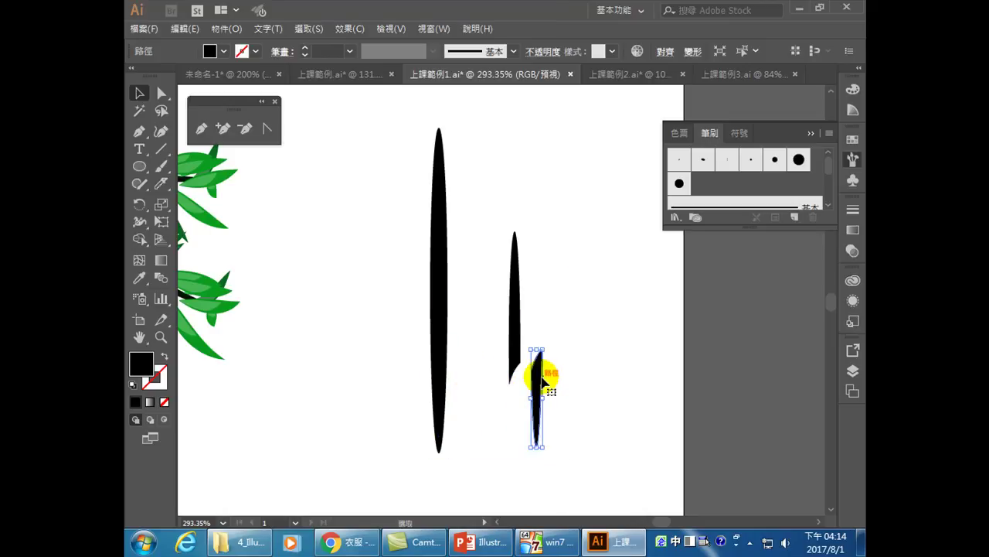
{"action": "key", "text": "ctrl+z"}
{"action": "key", "text": "ctrl+z"}
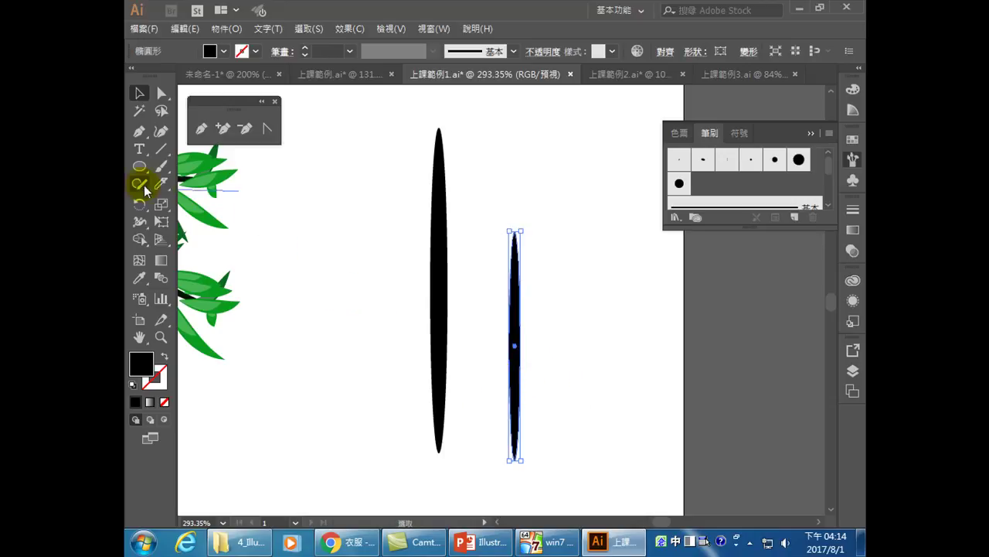
{"action": "left_click_drag", "start_coordinate": [497, 347], "coordinate": [531, 304]}
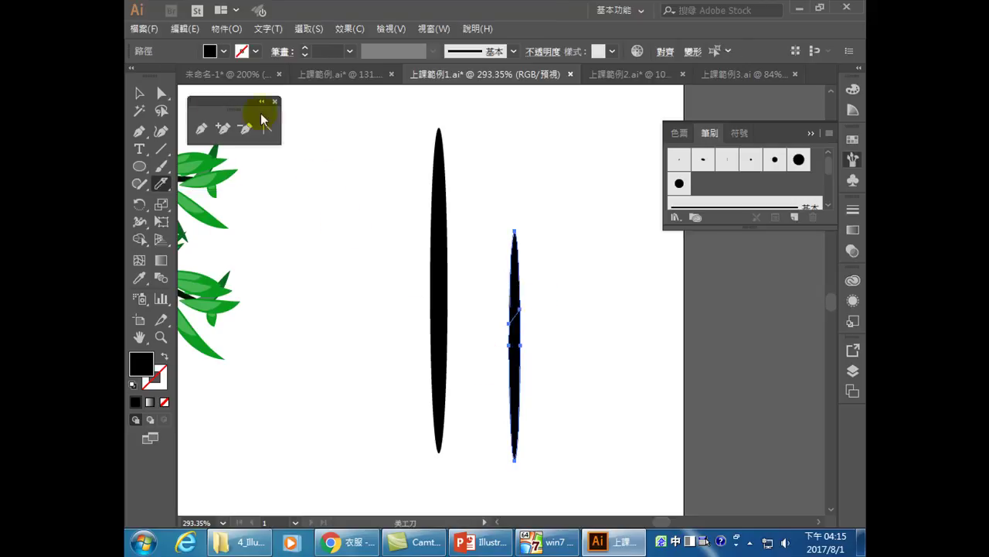
{"action": "left_click", "coordinate": [139, 95]}
Move the lower piece onto the taller stroke and fill that stroke dark green #0D7505.
{"action": "left_click", "coordinate": [618, 354]}
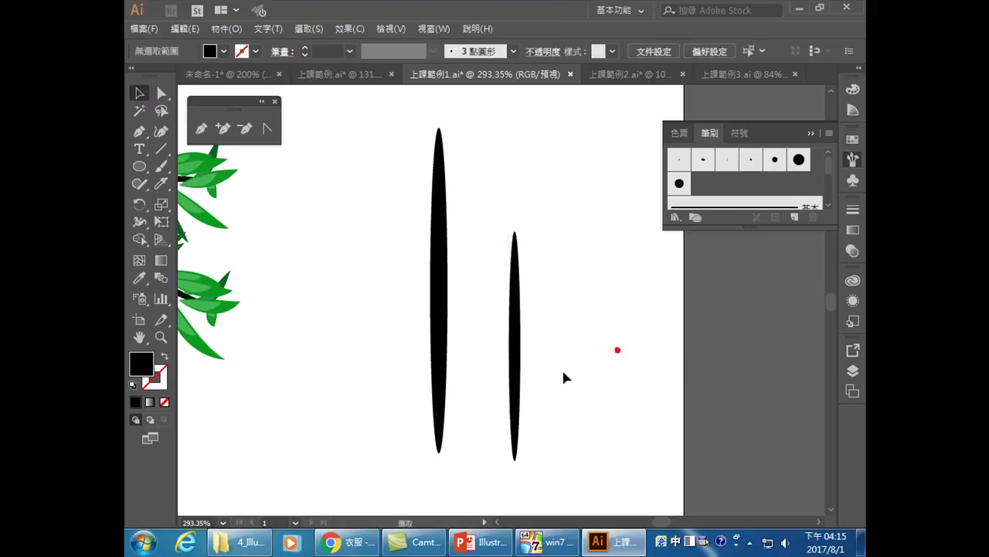
{"action": "left_click_drag", "start_coordinate": [515, 347], "coordinate": [447, 345]}
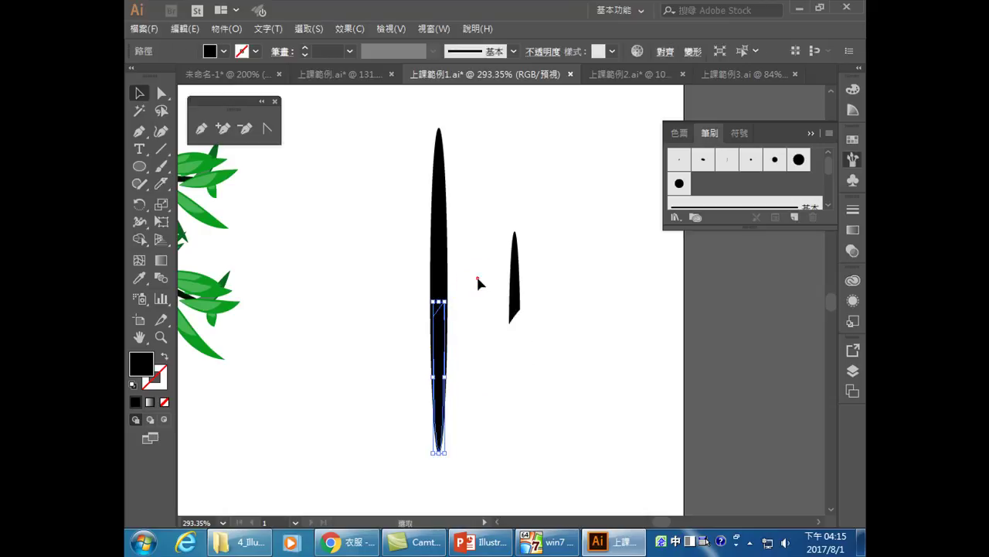
{"action": "left_click", "coordinate": [467, 348]}
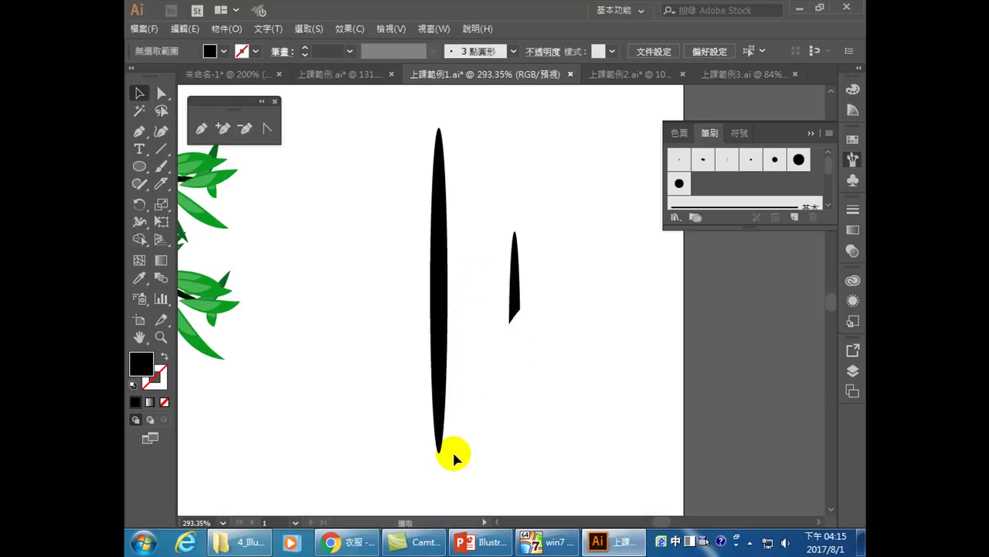
{"action": "left_click", "coordinate": [447, 337]}
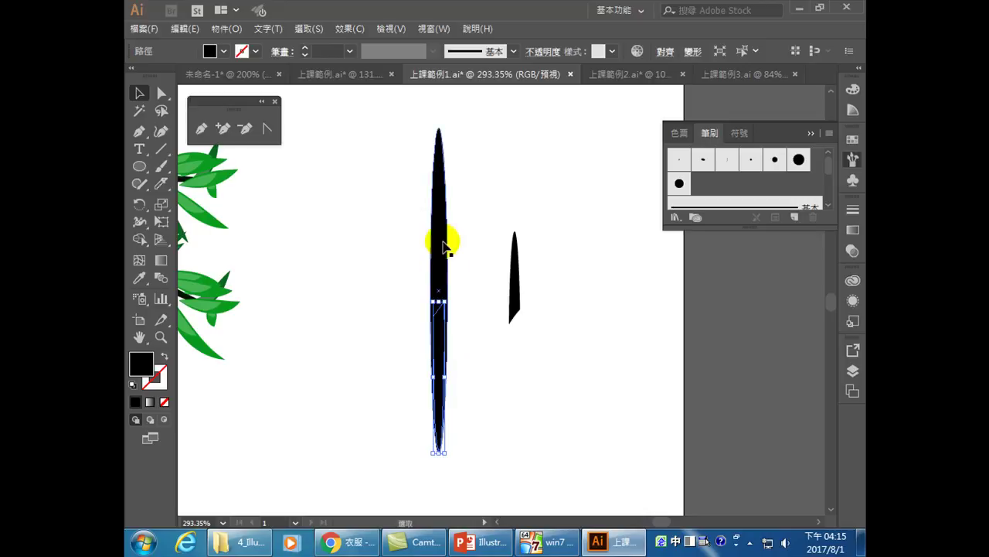
{"action": "double_click", "coordinate": [141, 363]}
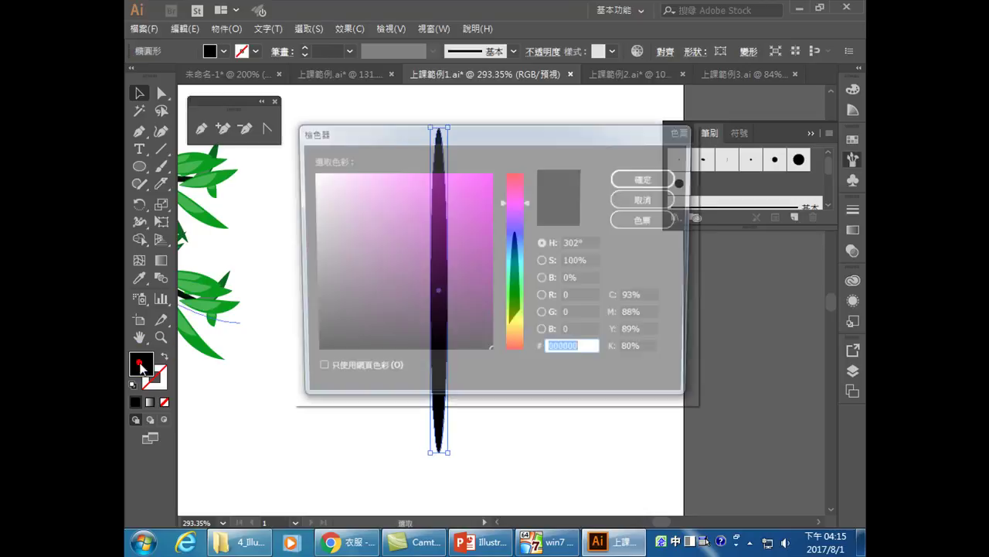
{"action": "left_click", "coordinate": [516, 298]}
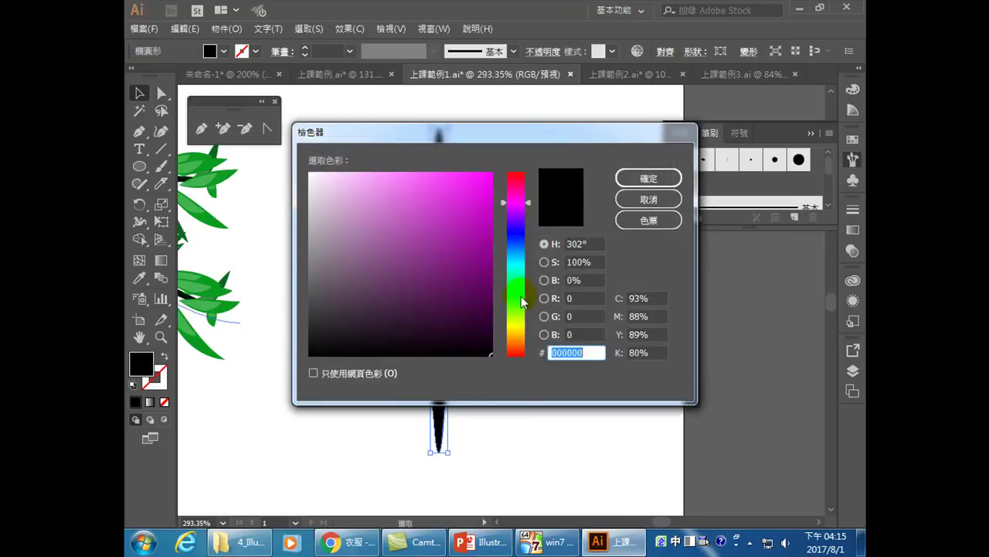
{"action": "left_click", "coordinate": [489, 180]}
{"action": "left_click", "coordinate": [648, 178]}
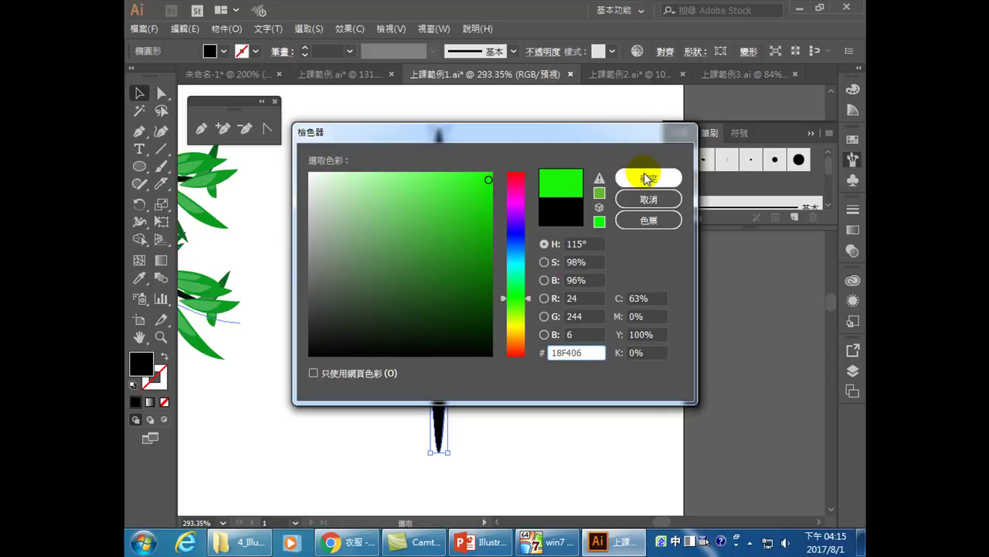
{"action": "left_click", "coordinate": [485, 270]}
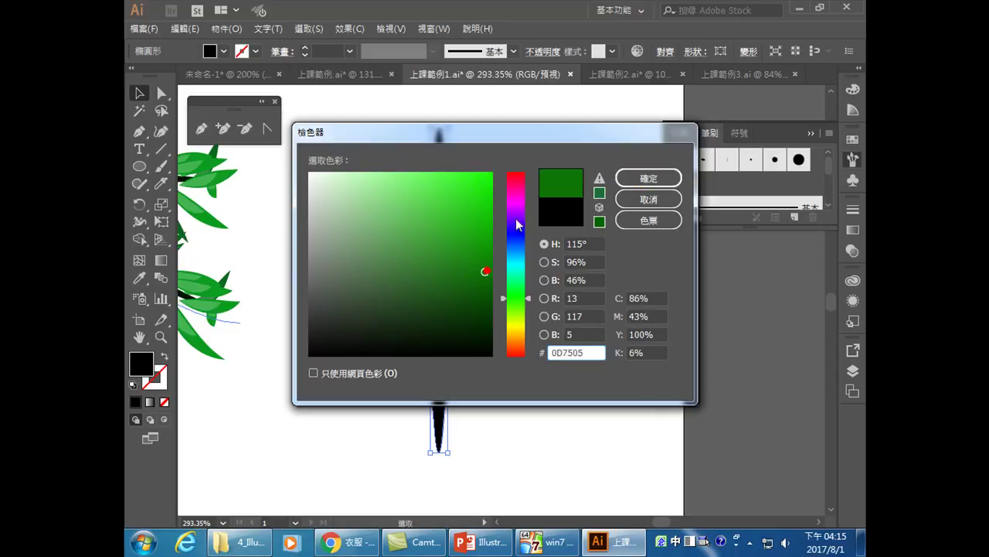
{"action": "left_click", "coordinate": [647, 178]}
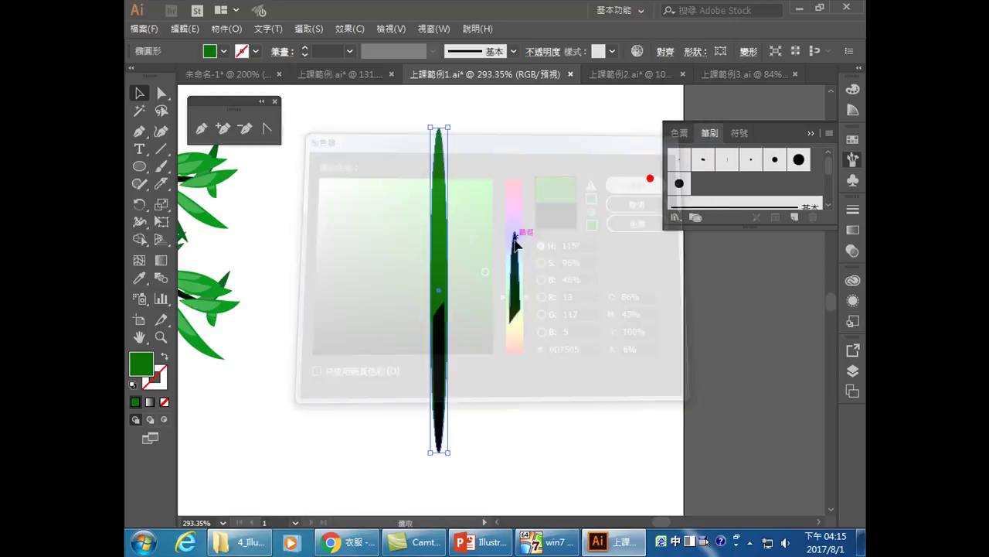
Fill the lower piece bright green and stretch its top point upward into the dark green.
{"action": "left_click", "coordinate": [439, 336]}
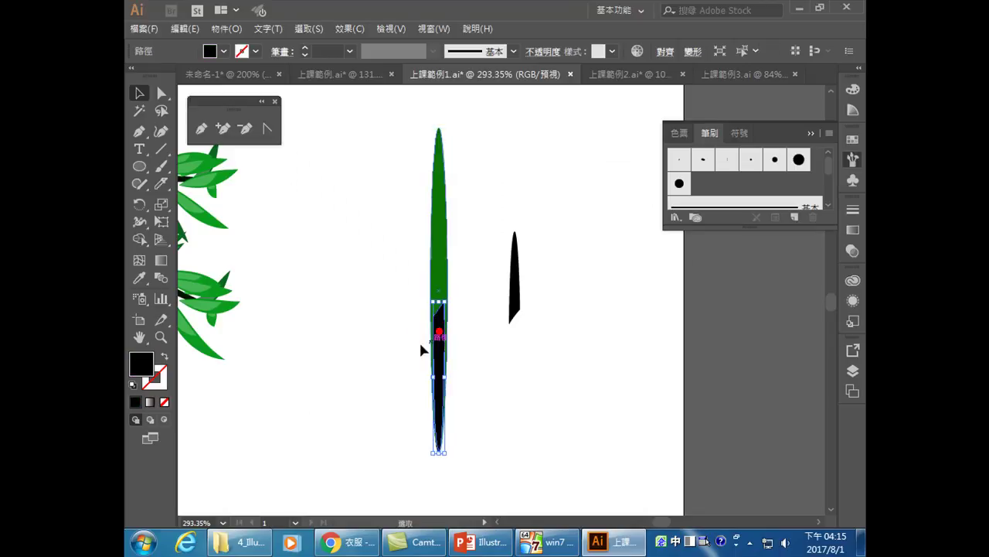
{"action": "double_click", "coordinate": [142, 364]}
{"action": "left_click", "coordinate": [516, 298]}
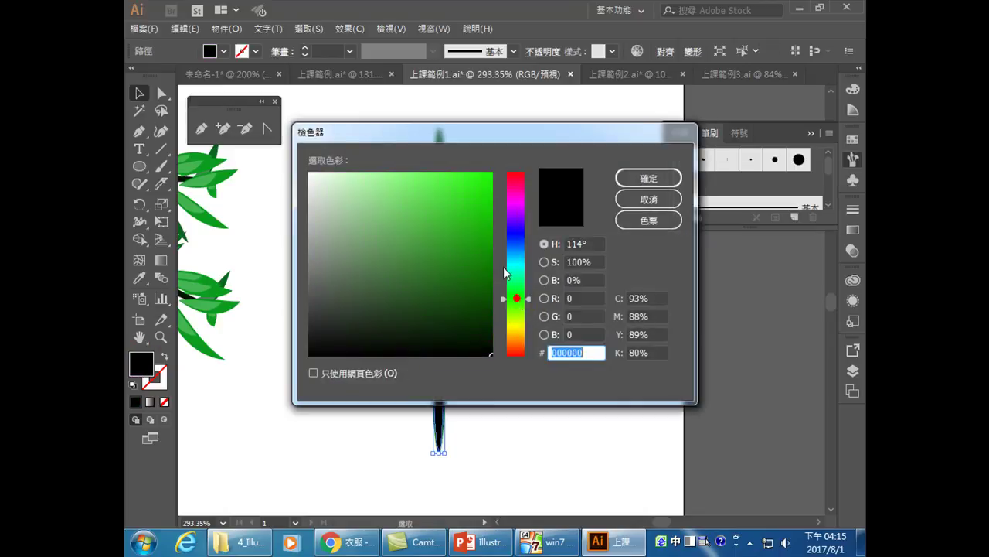
{"action": "left_click", "coordinate": [487, 171]}
{"action": "left_click", "coordinate": [645, 177]}
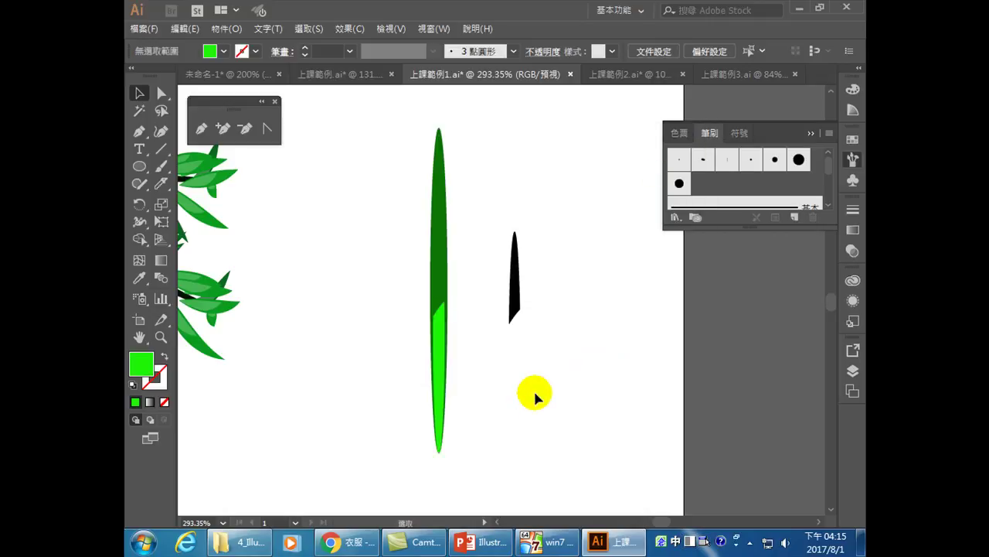
{"action": "left_click", "coordinate": [441, 323]}
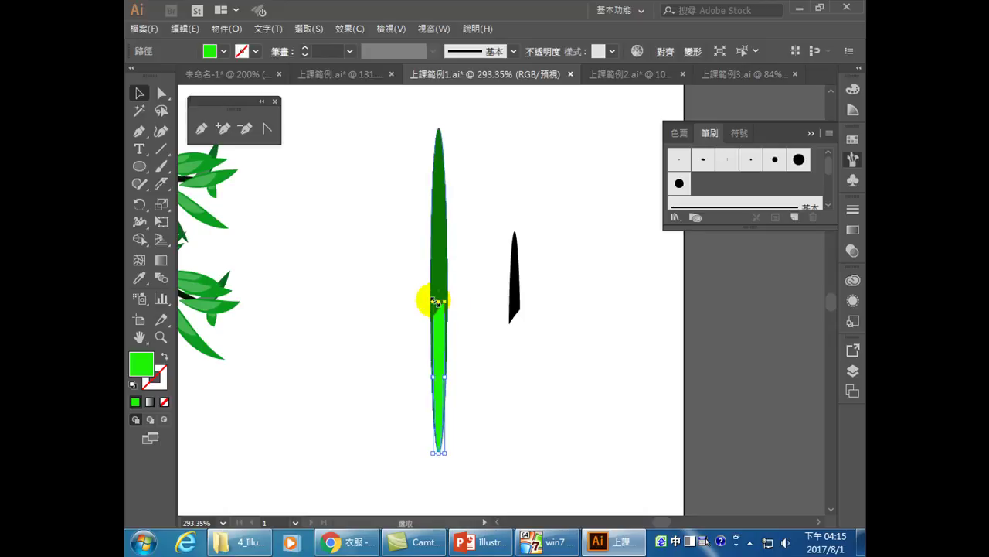
{"action": "left_click_drag", "start_coordinate": [437, 300], "coordinate": [435, 281]}
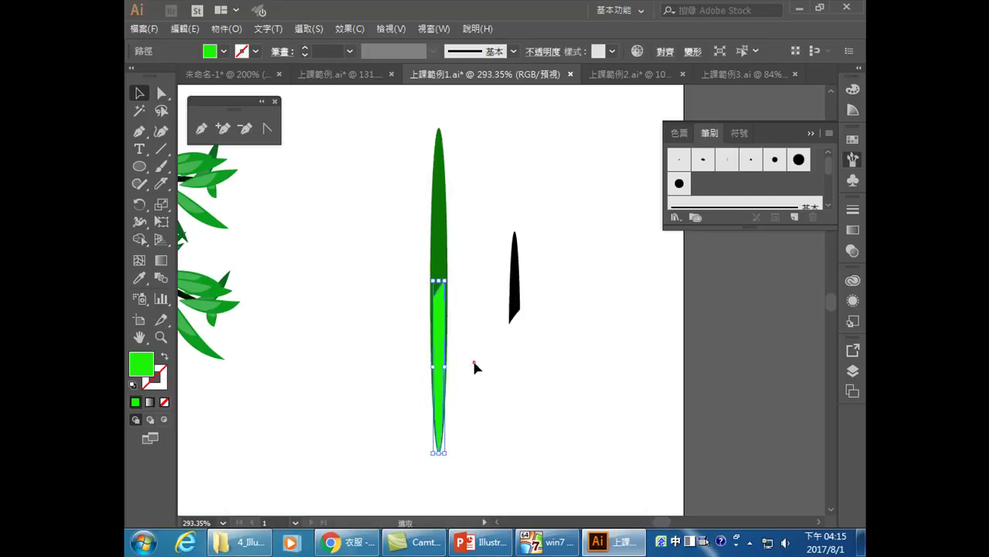
{"action": "left_click", "coordinate": [475, 394]}
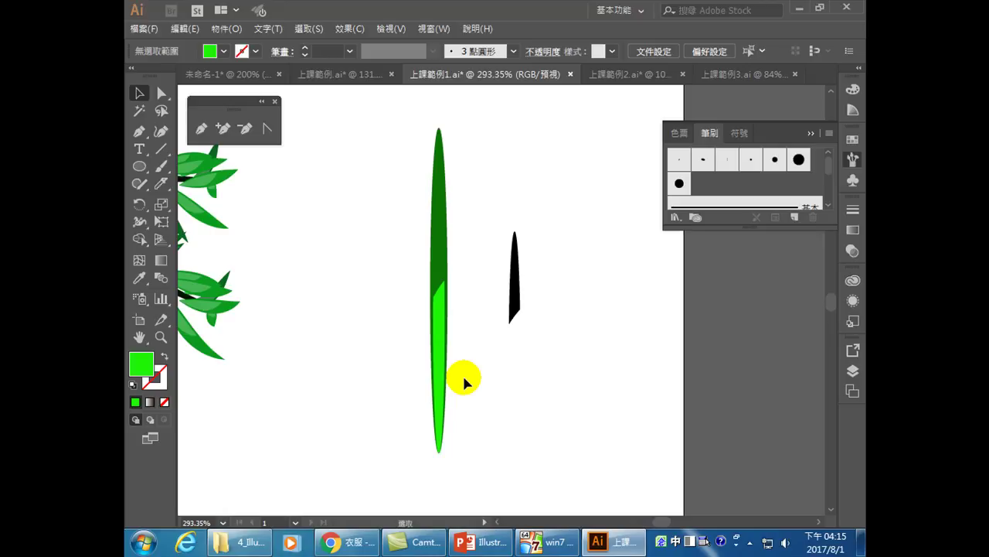
Delete the black sliver so only the two green leaf halves remain.
{"action": "left_click_drag", "start_coordinate": [463, 364], "coordinate": [399, 263]}
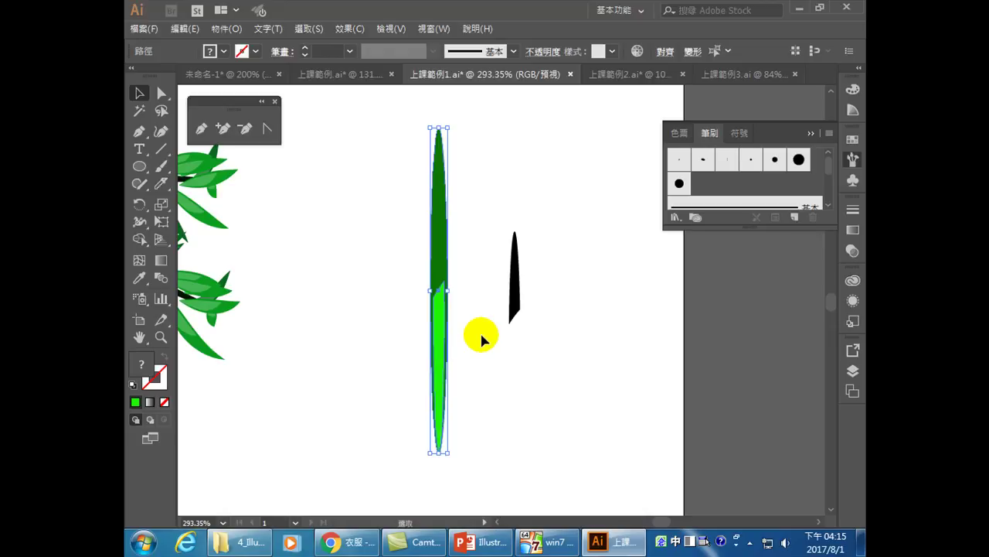
{"action": "left_click_drag", "start_coordinate": [477, 447], "coordinate": [381, 286]}
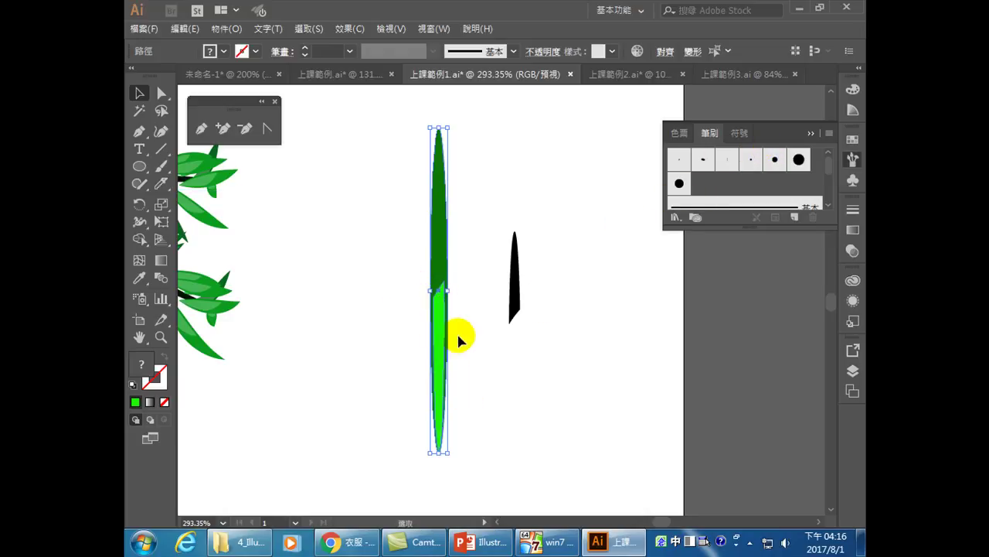
{"action": "left_click_drag", "start_coordinate": [453, 474], "coordinate": [418, 100]}
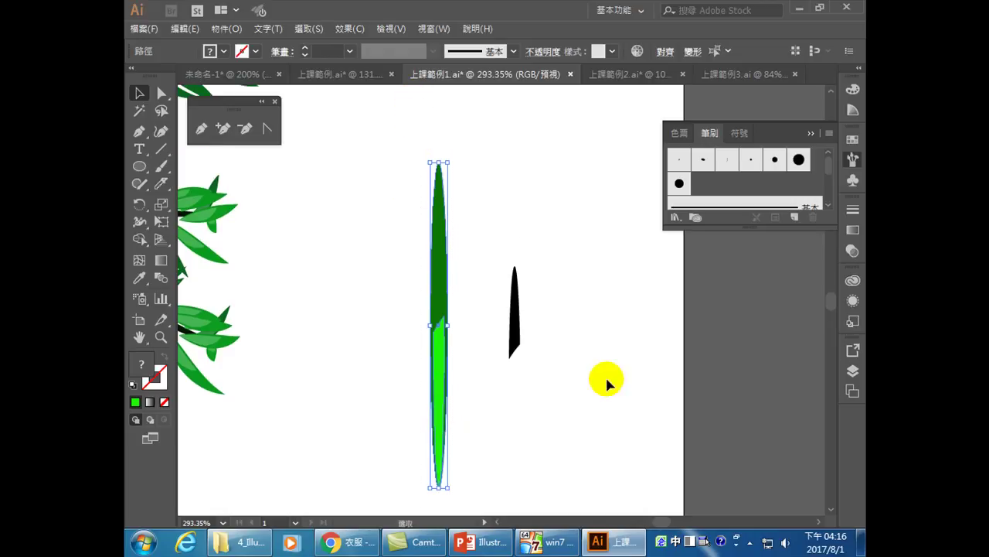
{"action": "left_click", "coordinate": [517, 328]}
{"action": "key", "text": "Delete"}
Select both leaf halves and bring the Brushes panel back into view.
{"action": "left_click_drag", "start_coordinate": [477, 413], "coordinate": [395, 293]}
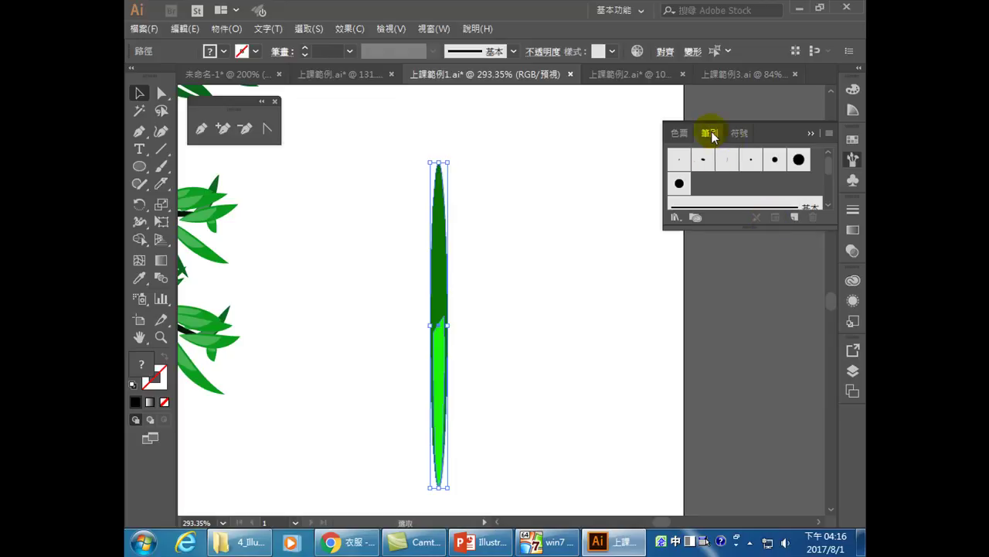
{"action": "left_click", "coordinate": [812, 134]}
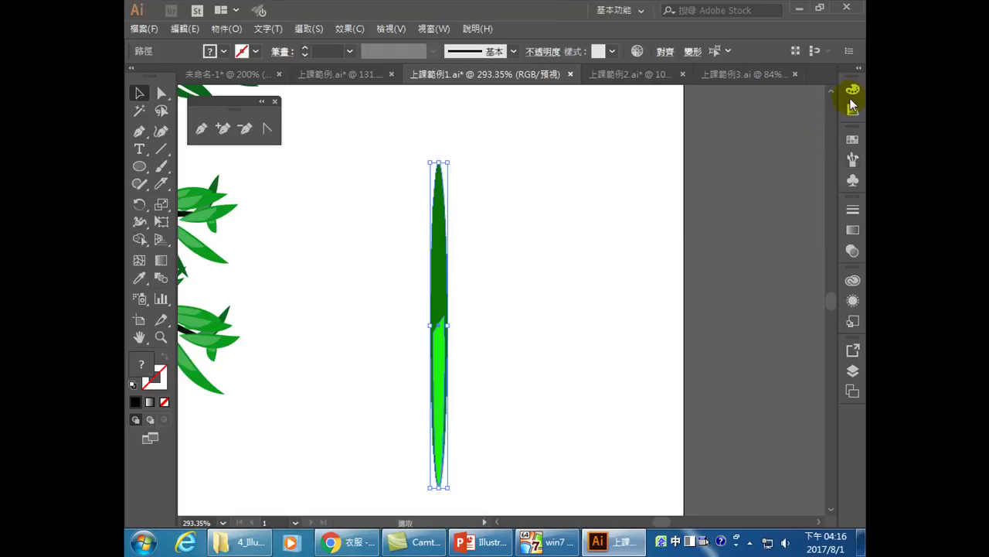
{"action": "left_click", "coordinate": [853, 160]}
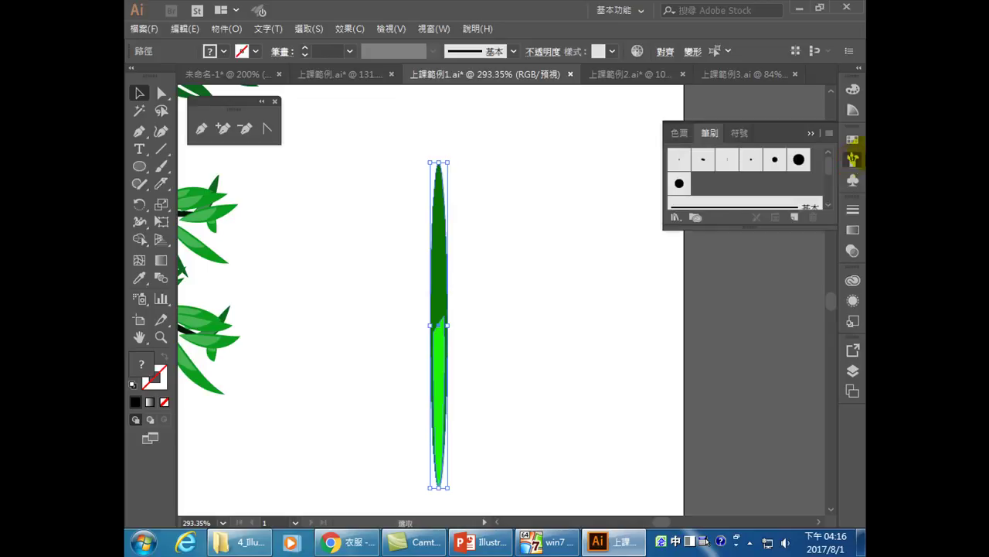
{"action": "left_click", "coordinate": [811, 209]}
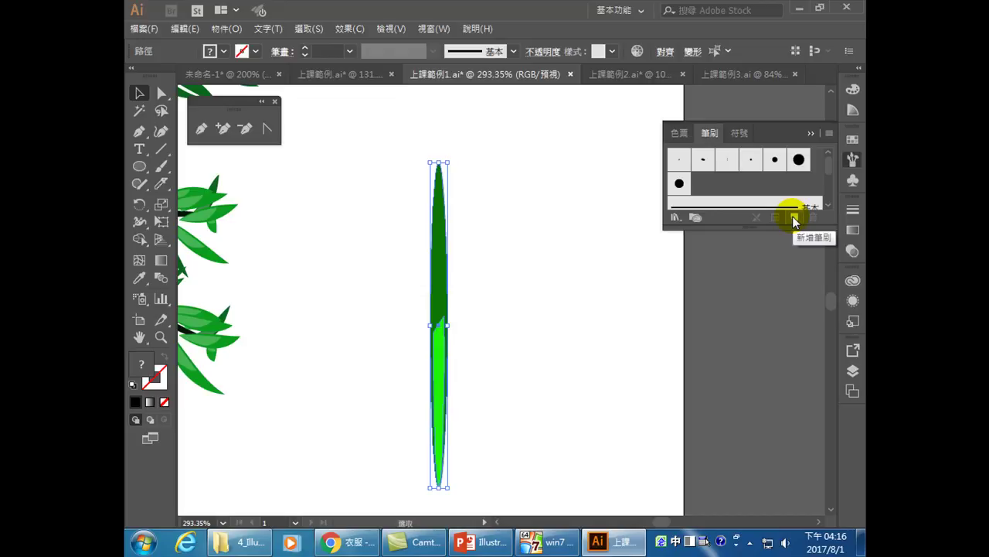
Create a new brush from the two-tone leaf, choosing Art Brush as its type.
{"action": "left_click", "coordinate": [793, 220]}
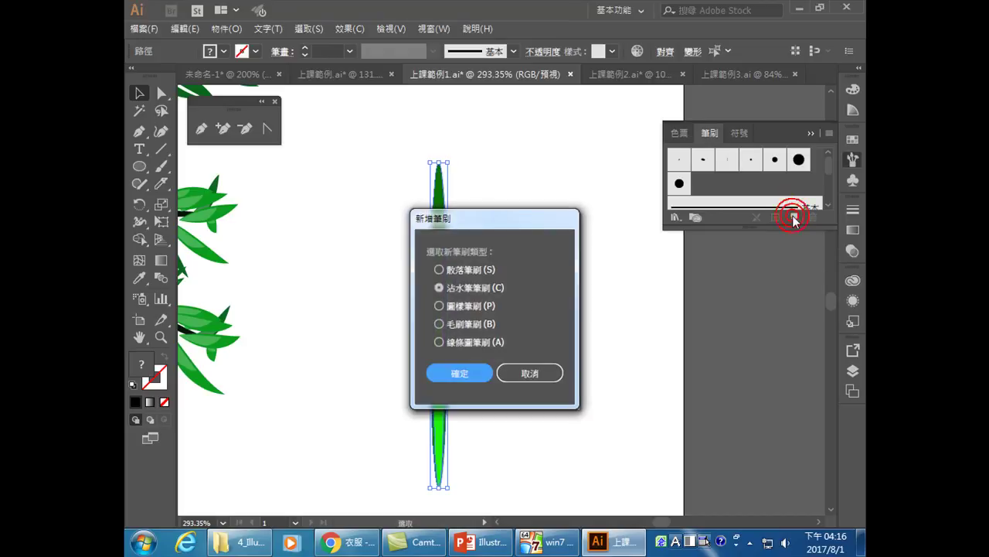
{"action": "left_click_drag", "start_coordinate": [523, 222], "coordinate": [585, 202]}
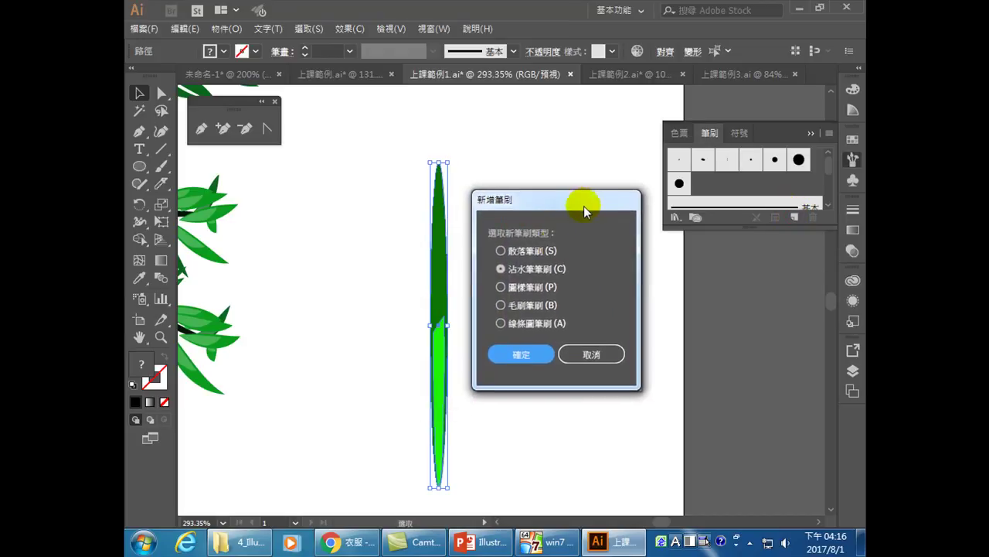
{"action": "left_click", "coordinate": [499, 326]}
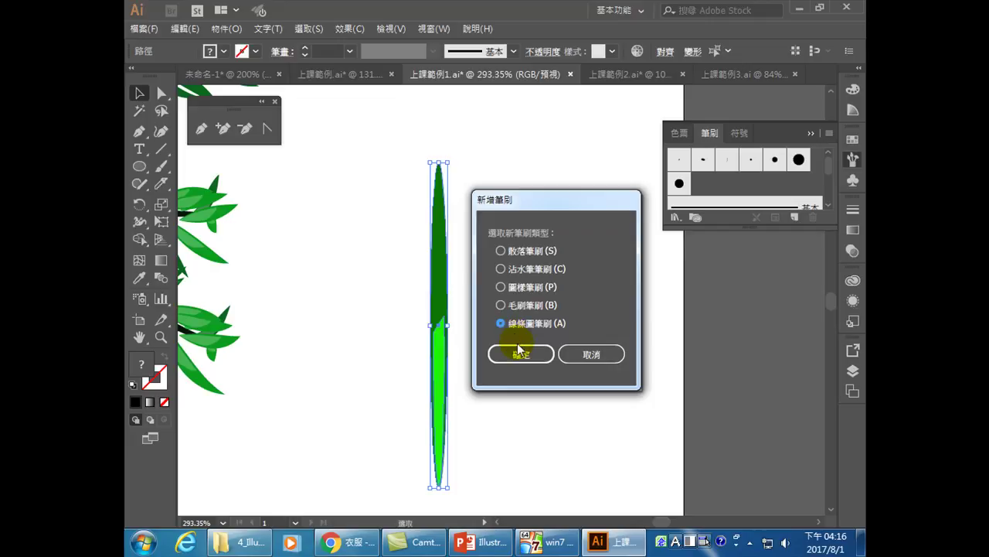
{"action": "left_click", "coordinate": [521, 354]}
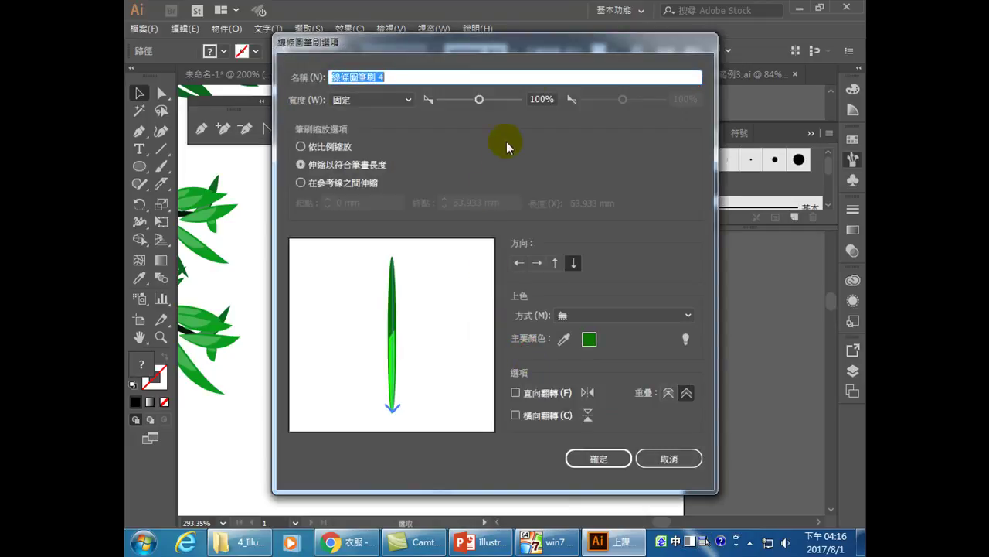
Save art brush 線條圖筆刷 4 with upward direction and Tints (色調) colourization.
{"action": "mouse_move", "coordinate": [551, 49]}
{"action": "left_mouse_down"}
{"action": "mouse_move", "coordinate": [621, 52]}
{"action": "mouse_move", "coordinate": [739, 27]}
{"action": "mouse_move", "coordinate": [719, 44]}
{"action": "mouse_move", "coordinate": [656, 43]}
{"action": "mouse_move", "coordinate": [747, 48]}
{"action": "left_mouse_up"}
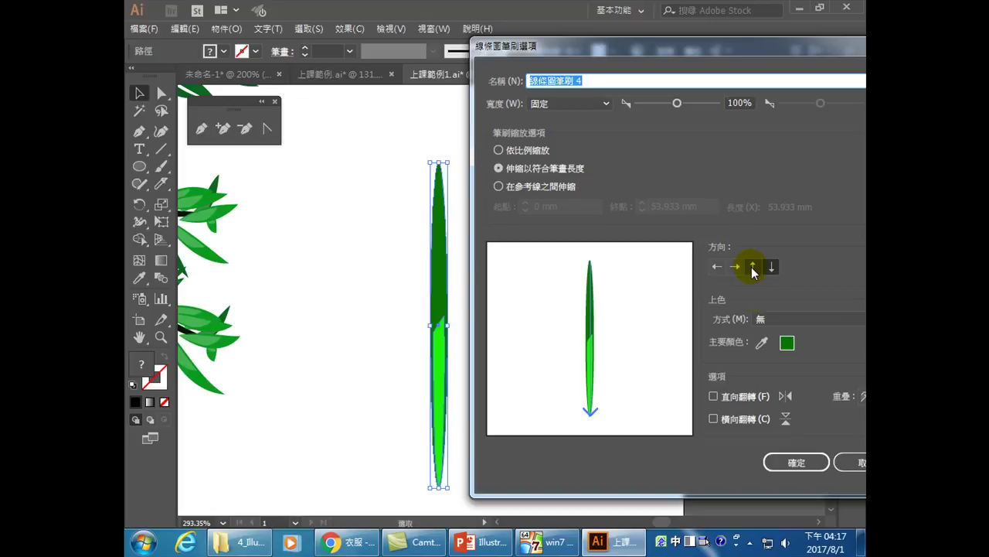
{"action": "left_click", "coordinate": [753, 269]}
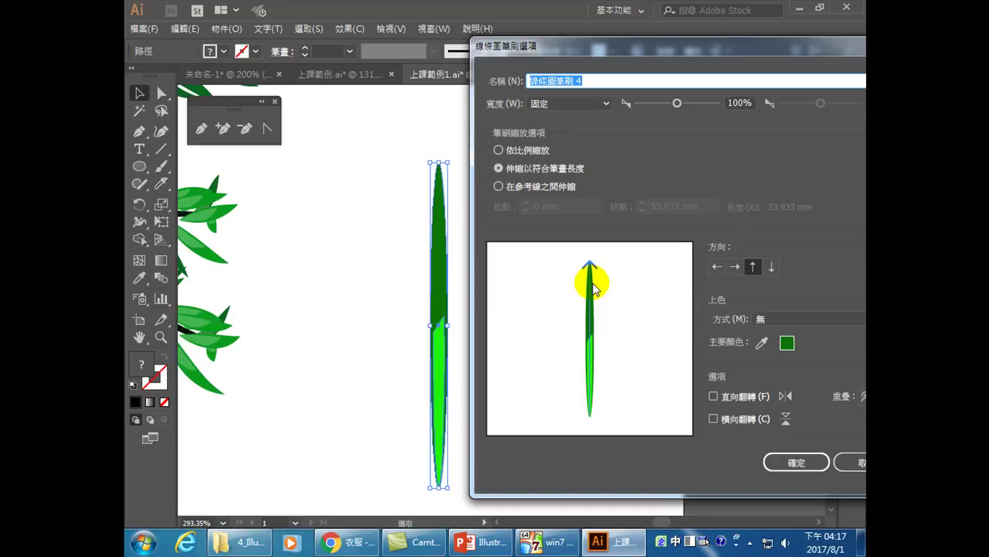
{"action": "left_click_drag", "start_coordinate": [684, 46], "coordinate": [562, 51]}
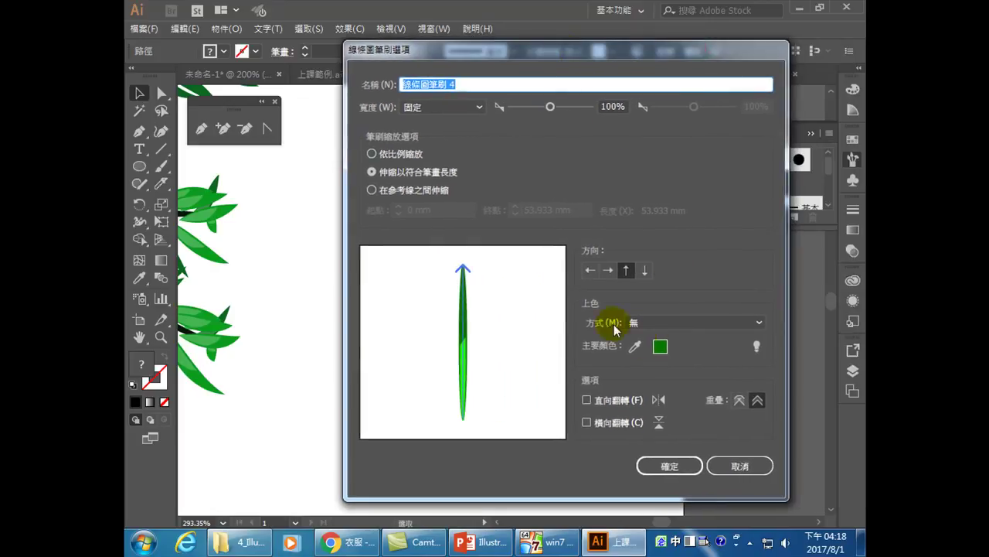
{"action": "left_click", "coordinate": [656, 324]}
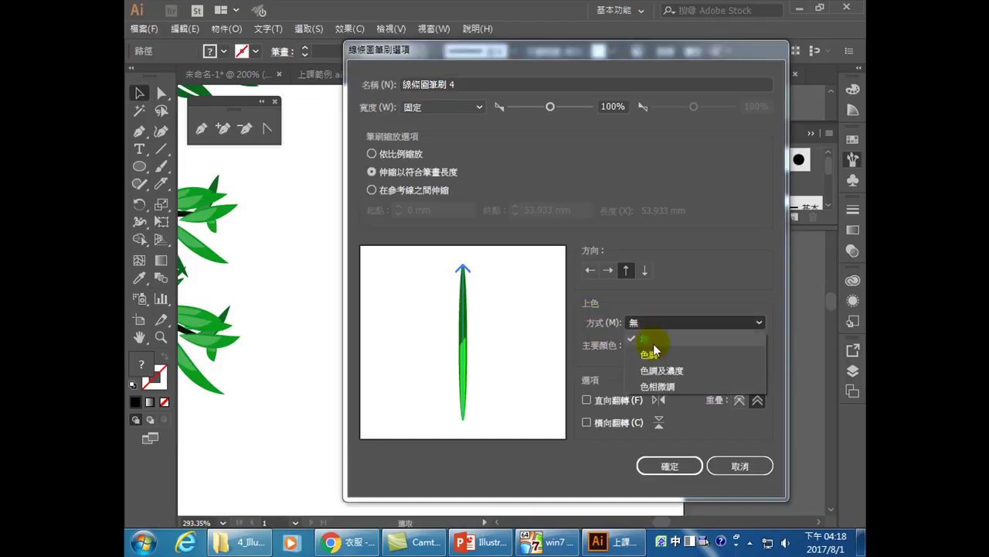
{"action": "left_click", "coordinate": [651, 354]}
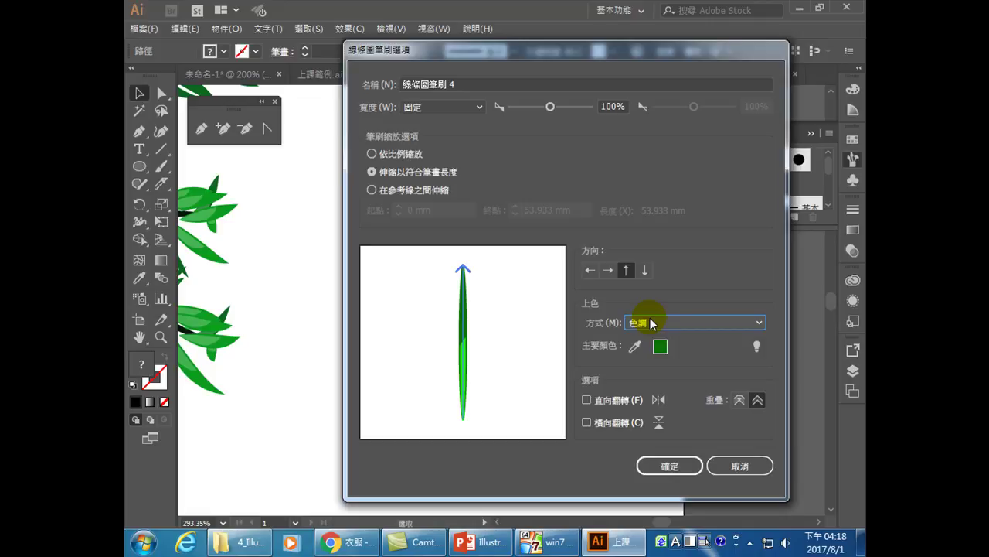
{"action": "left_click", "coordinate": [670, 465]}
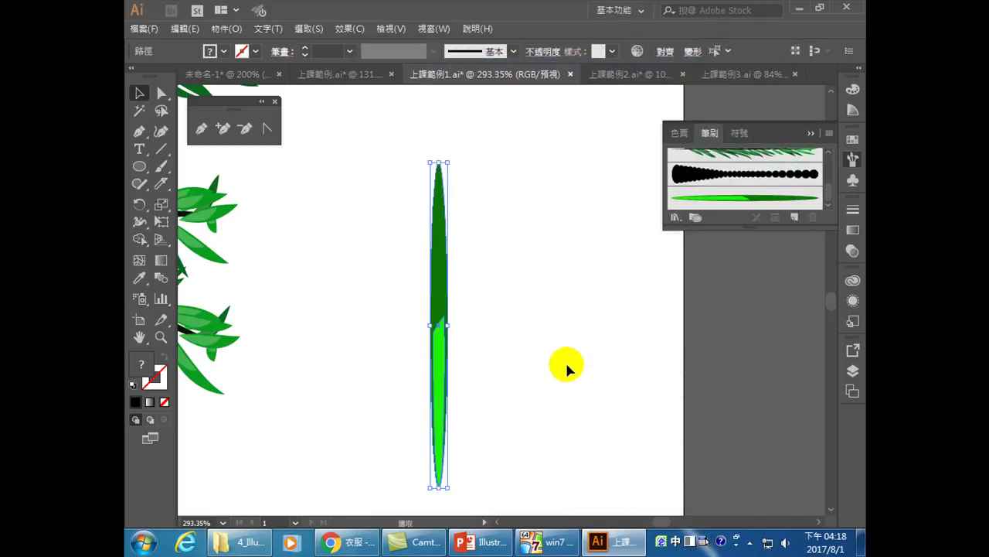
Delete the dark green and bright green leaf halves, then view at 100%.
{"action": "left_click", "coordinate": [505, 276]}
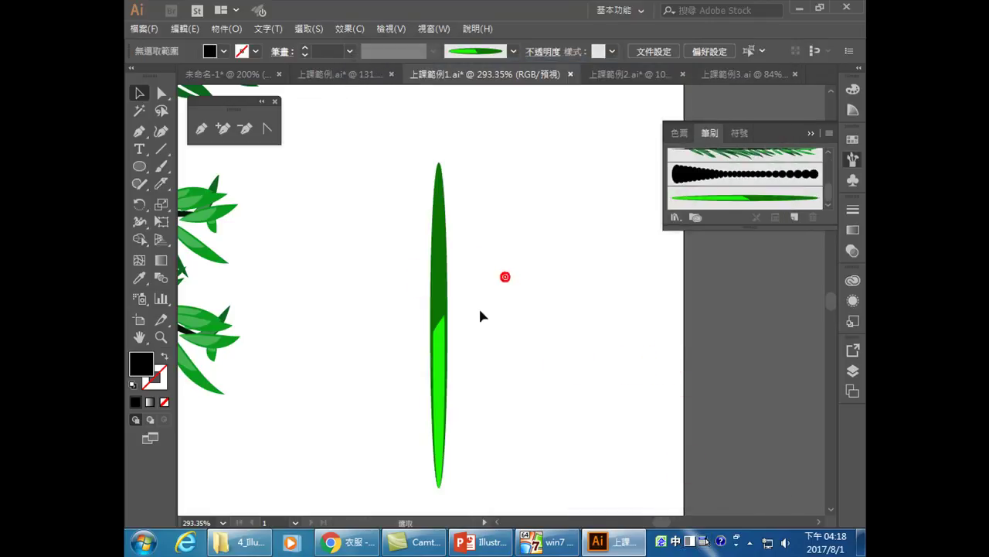
{"action": "left_click", "coordinate": [433, 279]}
{"action": "key", "text": "Delete"}
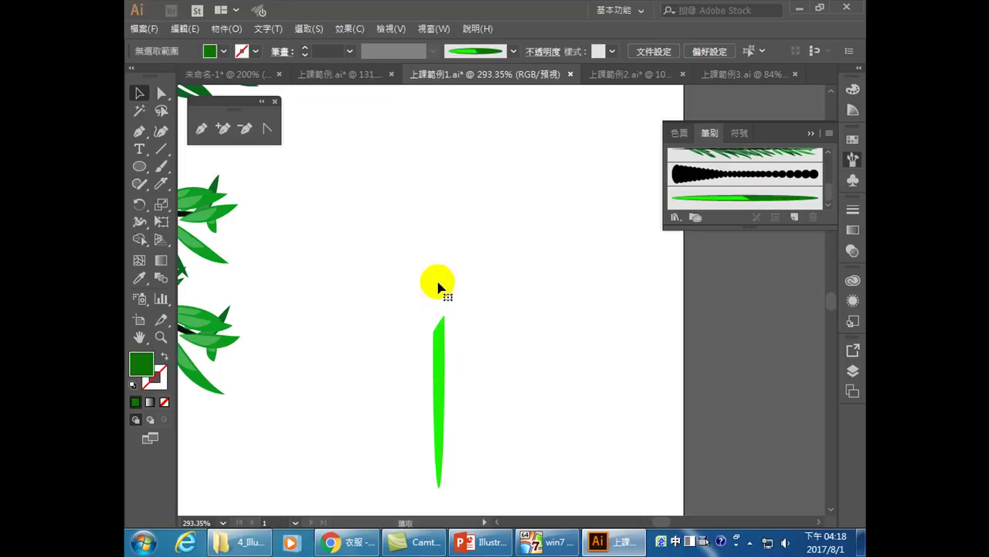
{"action": "left_click", "coordinate": [442, 371]}
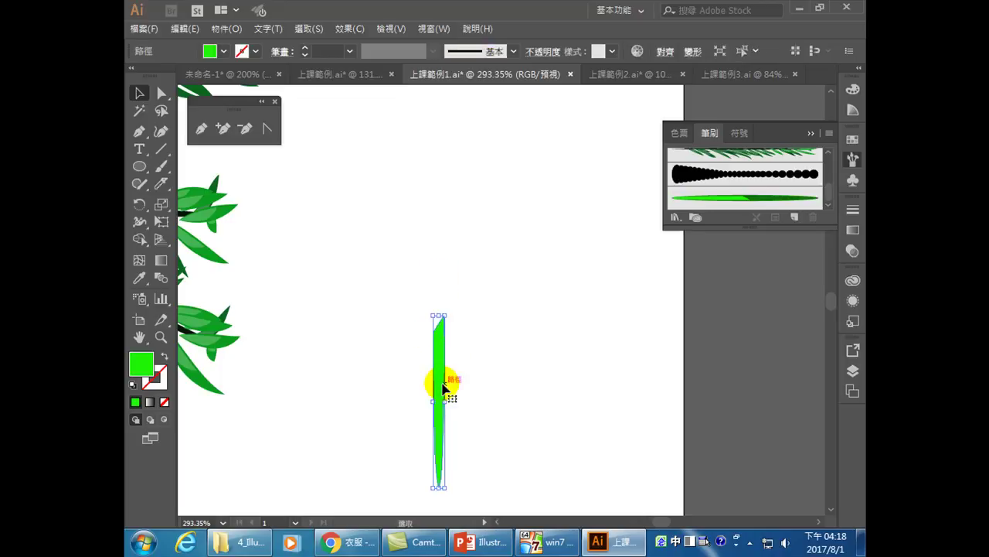
{"action": "key", "text": "Delete"}
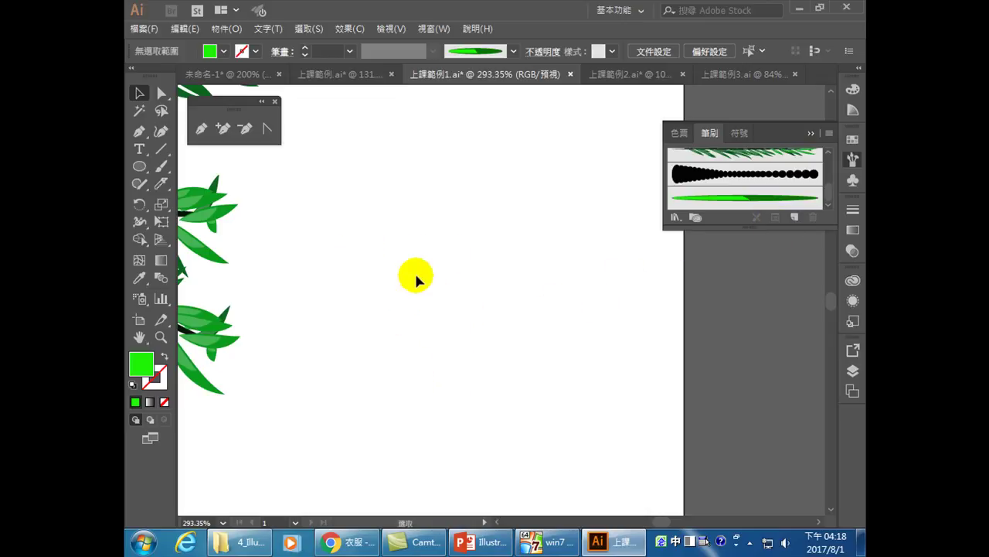
{"action": "key", "text": "ctrl+1"}
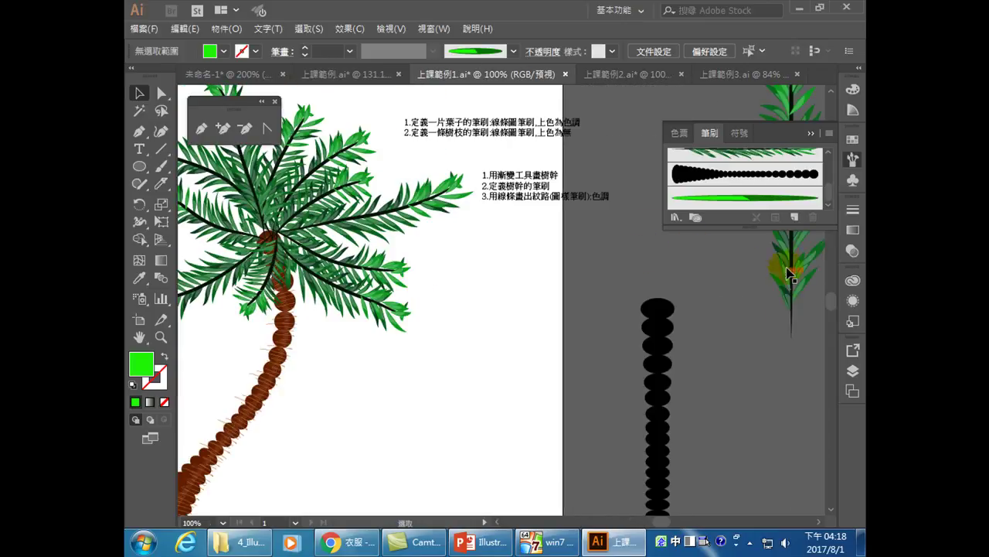
Draw a tall thin ellipse right of the palm tree and start picking a dark green fill.
{"action": "left_click", "coordinate": [818, 522]}
{"action": "left_click", "coordinate": [819, 523]}
{"action": "left_click", "coordinate": [819, 523]}
{"action": "left_click", "coordinate": [819, 524]}
{"action": "left_click", "coordinate": [818, 523]}
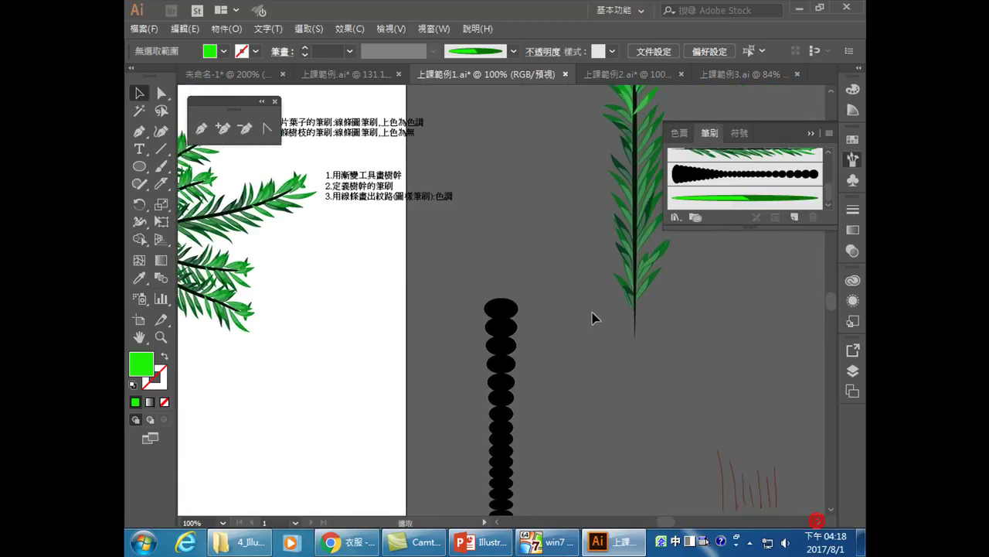
{"action": "left_click", "coordinate": [497, 524]}
{"action": "left_click", "coordinate": [496, 524]}
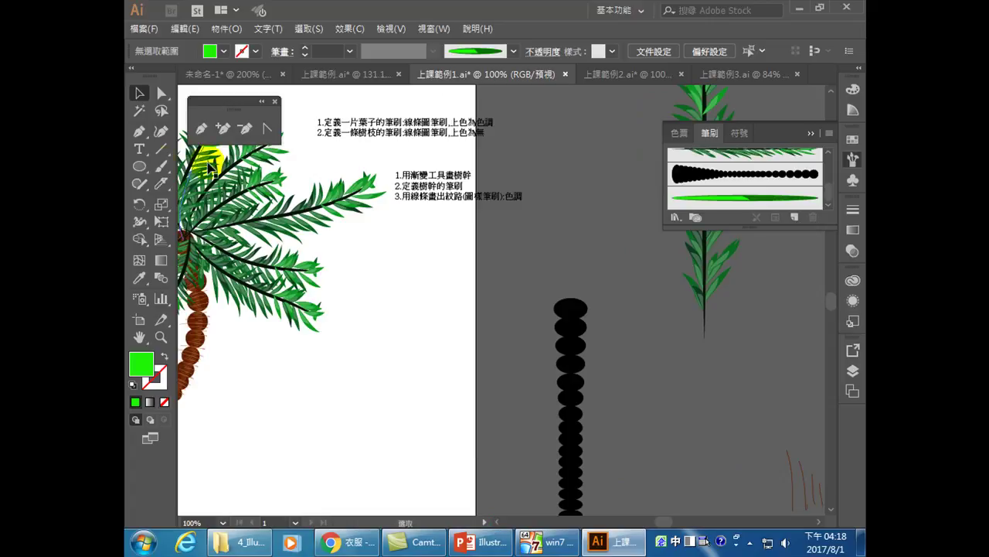
{"action": "left_click", "coordinate": [139, 168]}
{"action": "left_click_drag", "start_coordinate": [393, 233], "coordinate": [398, 503]}
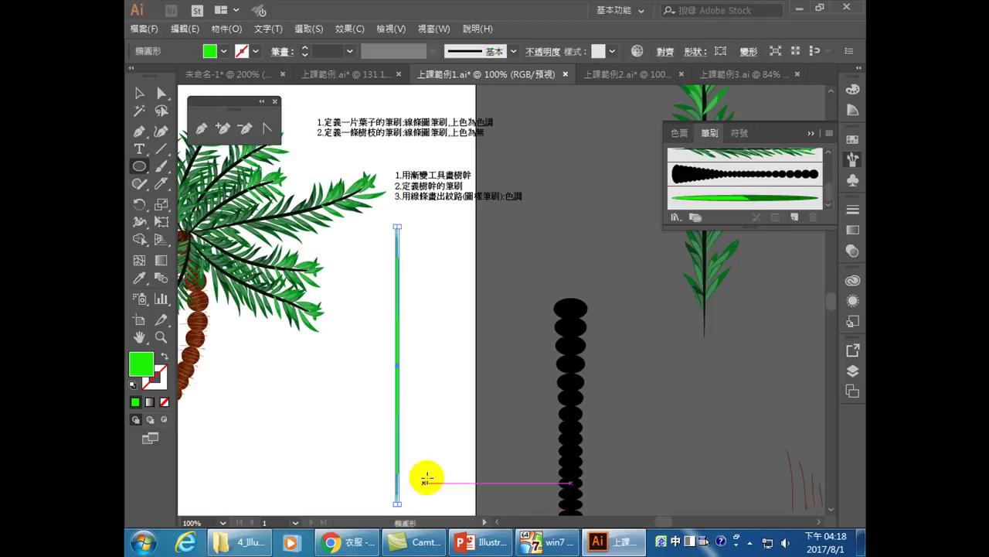
{"action": "double_click", "coordinate": [142, 361]}
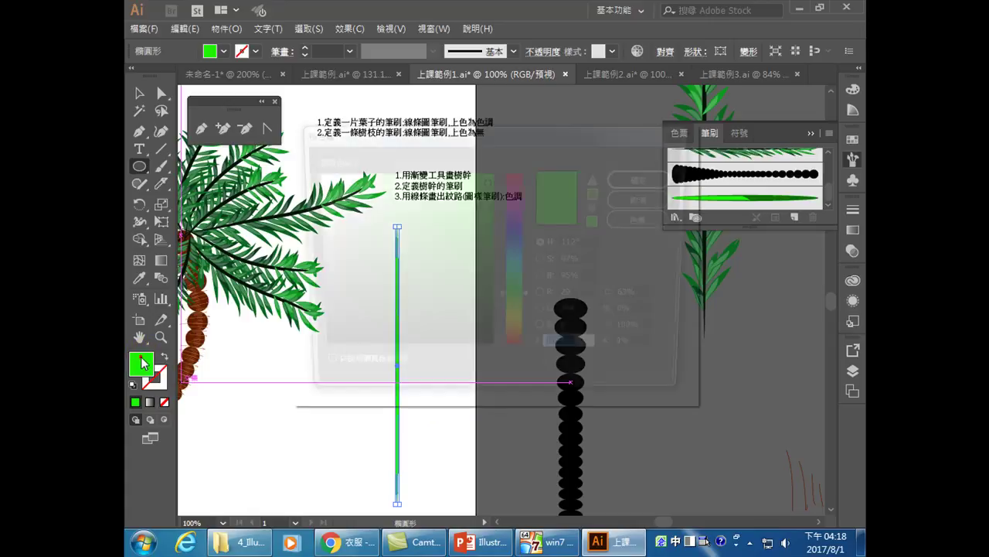
{"action": "left_click", "coordinate": [489, 337]}
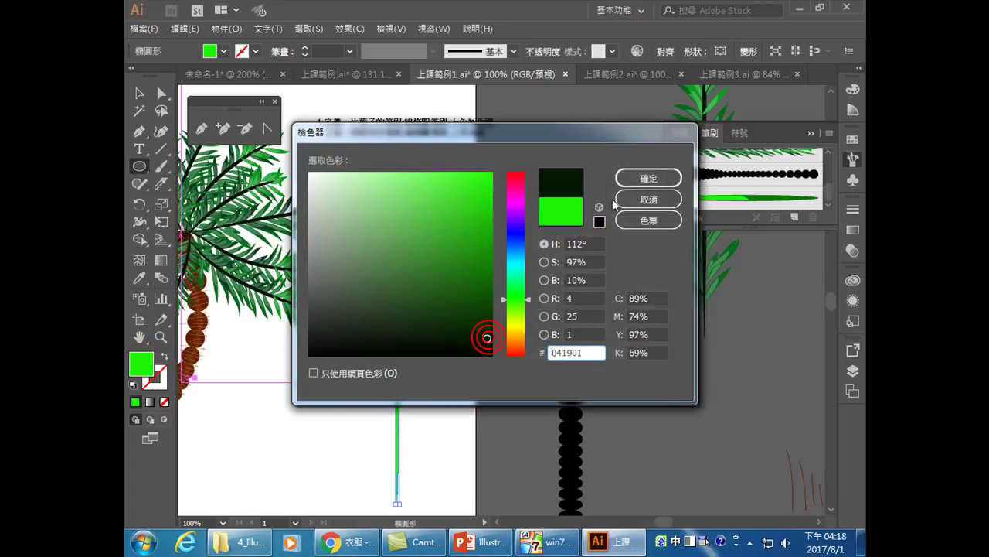
Fill the thin stem ellipse with dark green 082D01.
{"action": "left_click", "coordinate": [631, 177]}
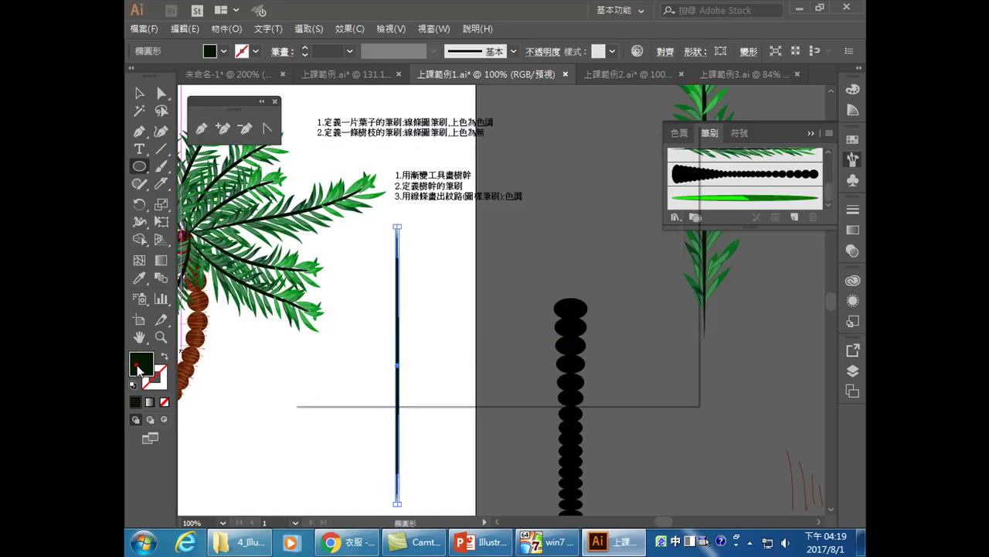
{"action": "double_click", "coordinate": [140, 363]}
{"action": "left_click_drag", "start_coordinate": [495, 322], "coordinate": [487, 323]}
{"action": "left_click", "coordinate": [648, 179]}
Deselect the stem and choose the Paintbrush with leaf brush 線條圖筆刷 4.
{"action": "left_click", "coordinate": [140, 93]}
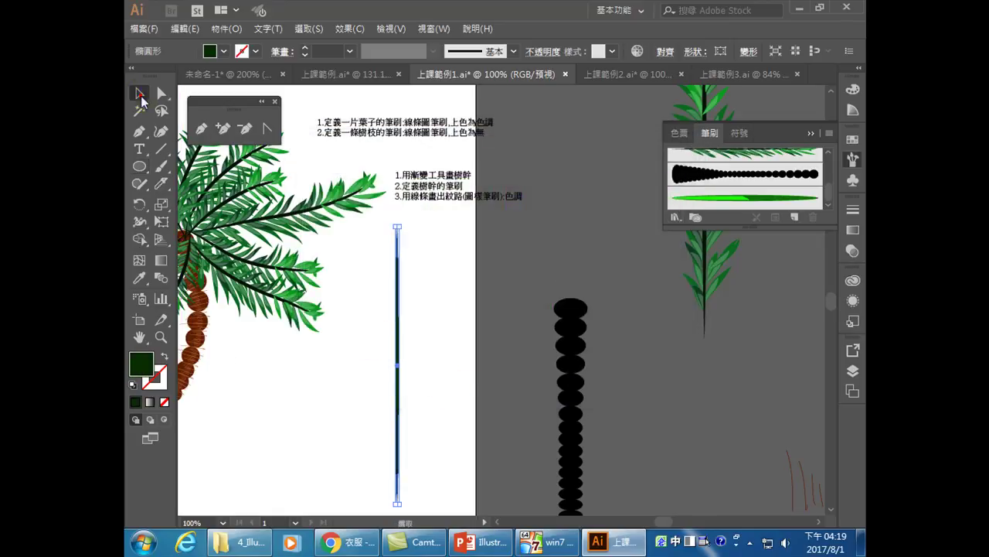
{"action": "left_click", "coordinate": [425, 327]}
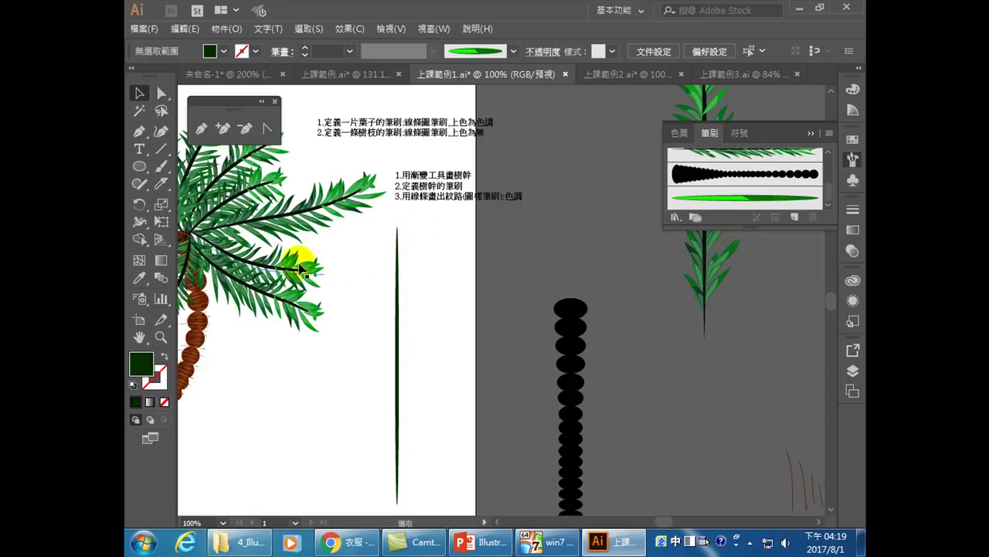
{"action": "left_click", "coordinate": [162, 171]}
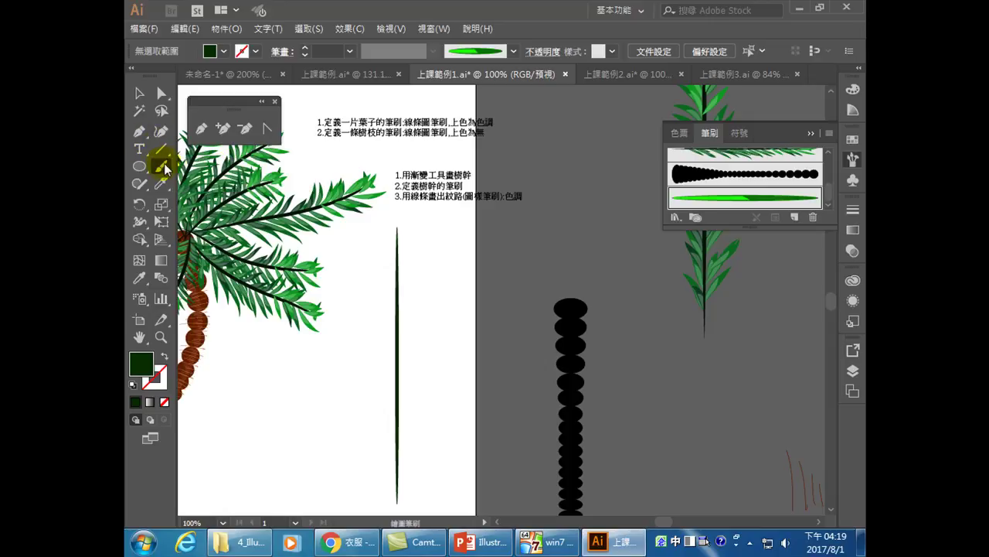
{"action": "left_click", "coordinate": [742, 198]}
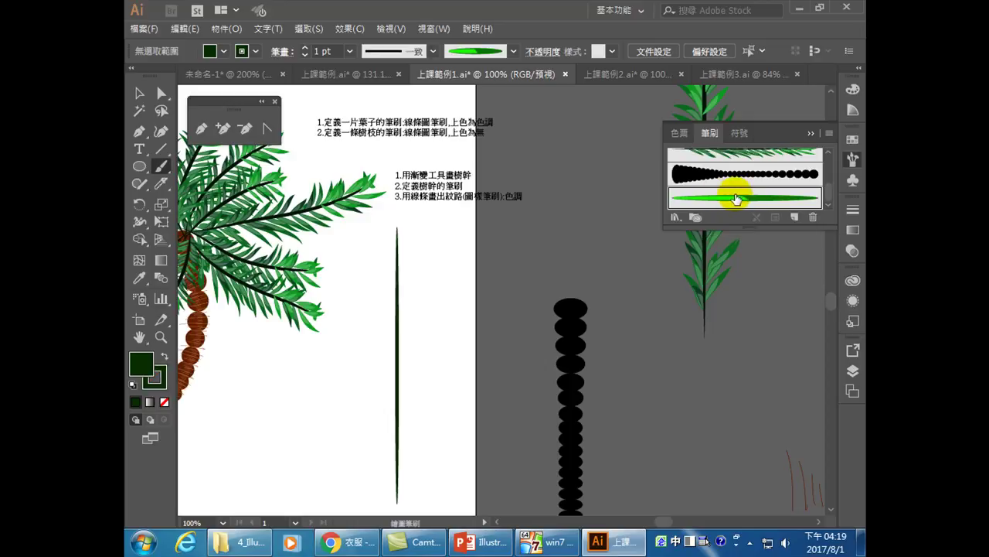
Paint a small leaf at the stem's base and set the fill to bright green 3DE220.
{"action": "left_click", "coordinate": [395, 477]}
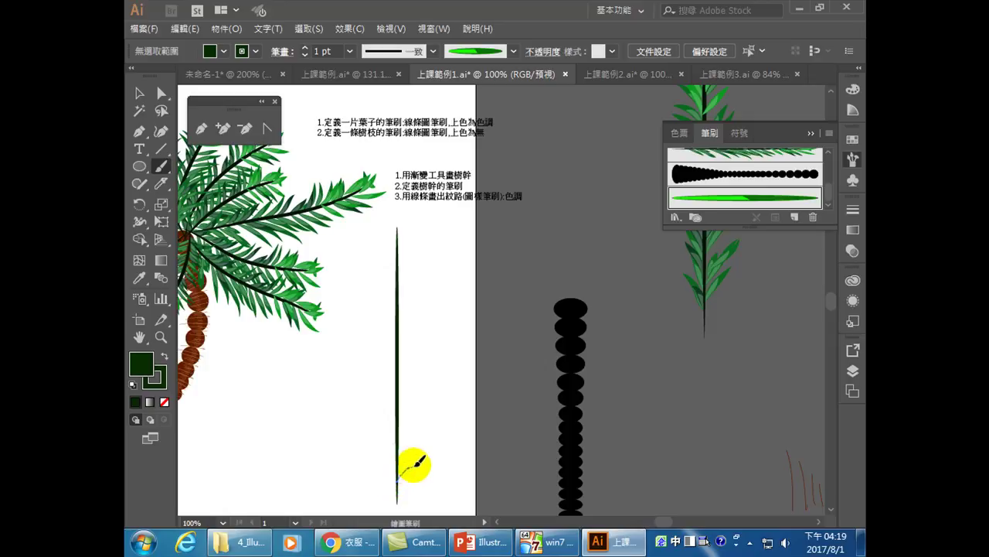
{"action": "left_click_drag", "start_coordinate": [412, 467], "coordinate": [416, 464]}
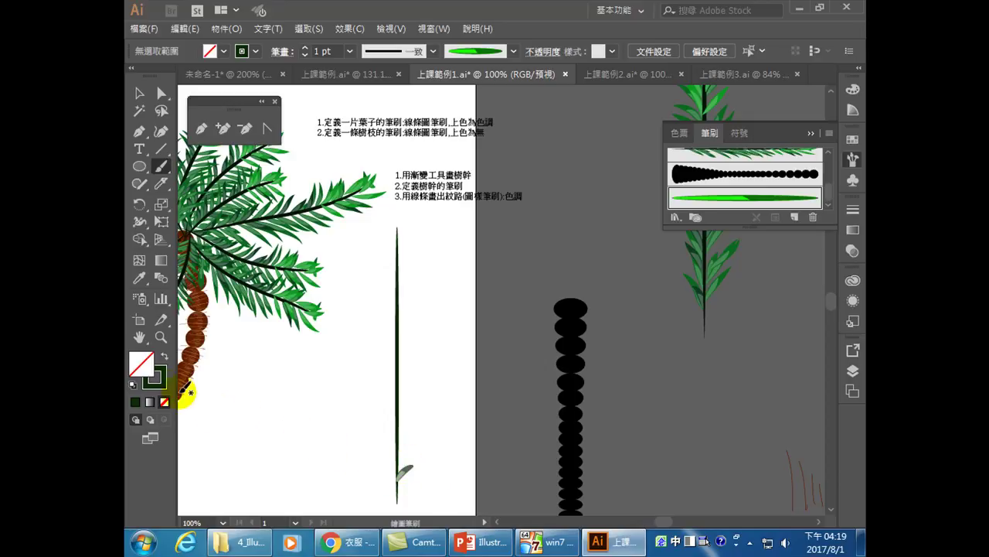
{"action": "left_click", "coordinate": [143, 369]}
{"action": "double_click", "coordinate": [142, 368]}
{"action": "left_click_drag", "start_coordinate": [428, 235], "coordinate": [468, 190]}
{"action": "left_click", "coordinate": [645, 179]}
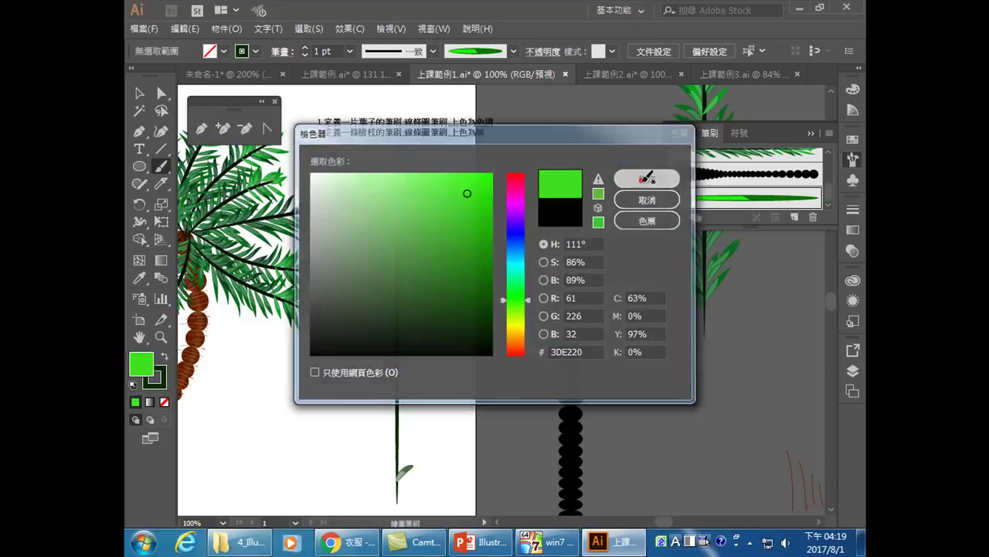
Paint several leaf strokes on both sides of the stem's lower half.
{"action": "mouse_move", "coordinate": [403, 472]}
{"action": "left_mouse_down"}
{"action": "mouse_move", "coordinate": [413, 440]}
{"action": "mouse_move", "coordinate": [378, 426]}
{"action": "mouse_move", "coordinate": [393, 448]}
{"action": "left_mouse_up"}
{"action": "mouse_move", "coordinate": [415, 404]}
{"action": "left_mouse_down"}
{"action": "mouse_move", "coordinate": [396, 430]}
{"action": "mouse_move", "coordinate": [387, 410]}
{"action": "mouse_move", "coordinate": [395, 416]}
{"action": "left_mouse_up"}
{"action": "left_click_drag", "start_coordinate": [422, 382], "coordinate": [399, 405]}
{"action": "left_click_drag", "start_coordinate": [374, 378], "coordinate": [395, 409]}
{"action": "mouse_move", "coordinate": [419, 387]}
{"action": "left_mouse_down"}
{"action": "mouse_move", "coordinate": [410, 398]}
{"action": "mouse_move", "coordinate": [397, 382]}
{"action": "left_mouse_up"}
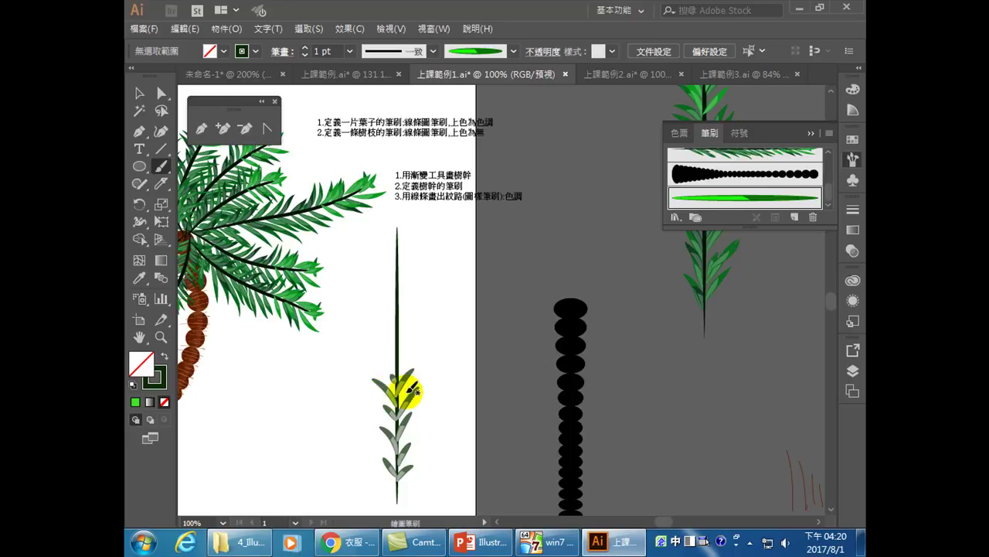
{"action": "double_click", "coordinate": [162, 379]}
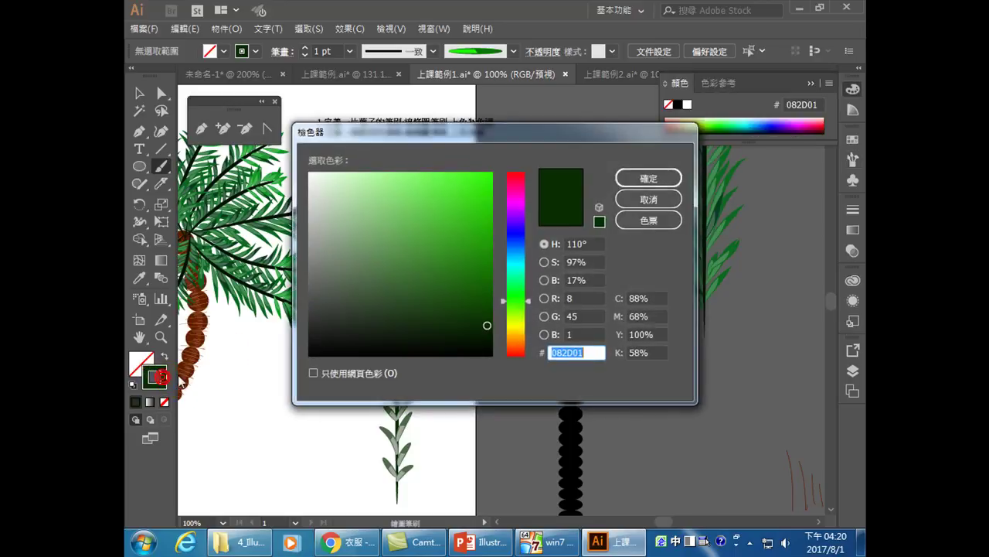
Set the stroke to light green 3CE019 and paint leaves up to the stem's top.
{"action": "left_click", "coordinate": [472, 194]}
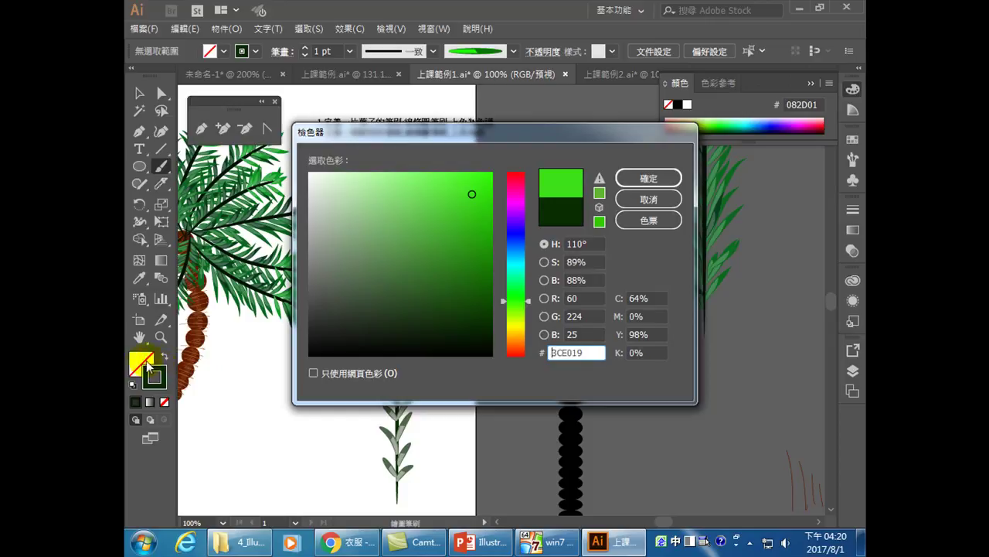
{"action": "left_click", "coordinate": [649, 179]}
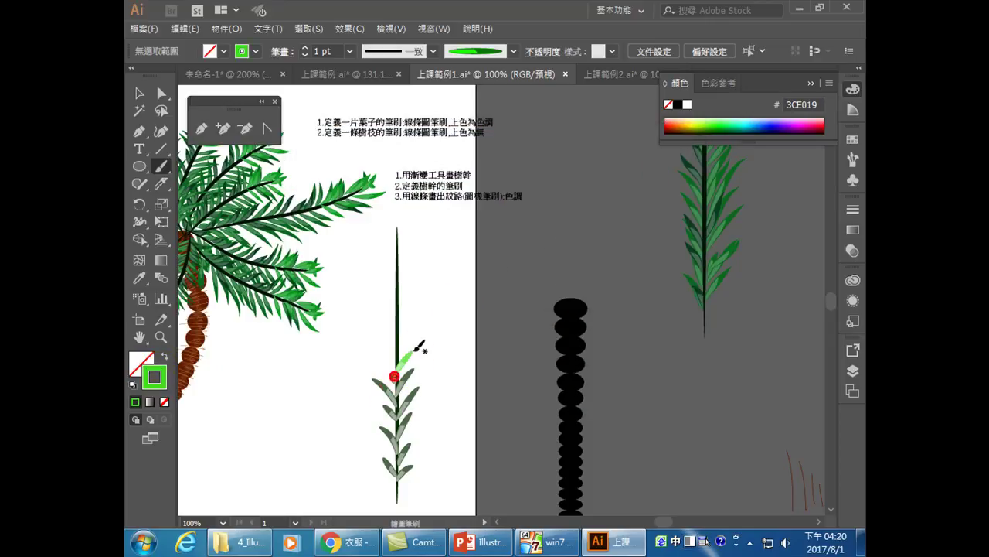
{"action": "left_click_drag", "start_coordinate": [398, 384], "coordinate": [399, 352]}
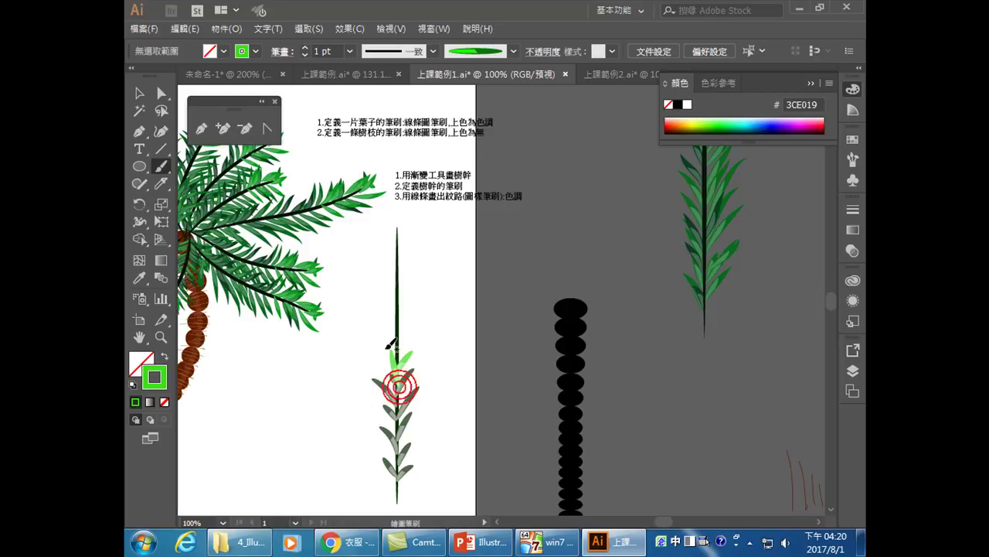
{"action": "left_click_drag", "start_coordinate": [431, 413], "coordinate": [397, 451]}
{"action": "left_click", "coordinate": [394, 408]}
{"action": "mouse_move", "coordinate": [433, 314]}
{"action": "left_mouse_down"}
{"action": "mouse_move", "coordinate": [404, 335]}
{"action": "mouse_move", "coordinate": [394, 327]}
{"action": "mouse_move", "coordinate": [396, 344]}
{"action": "left_mouse_up"}
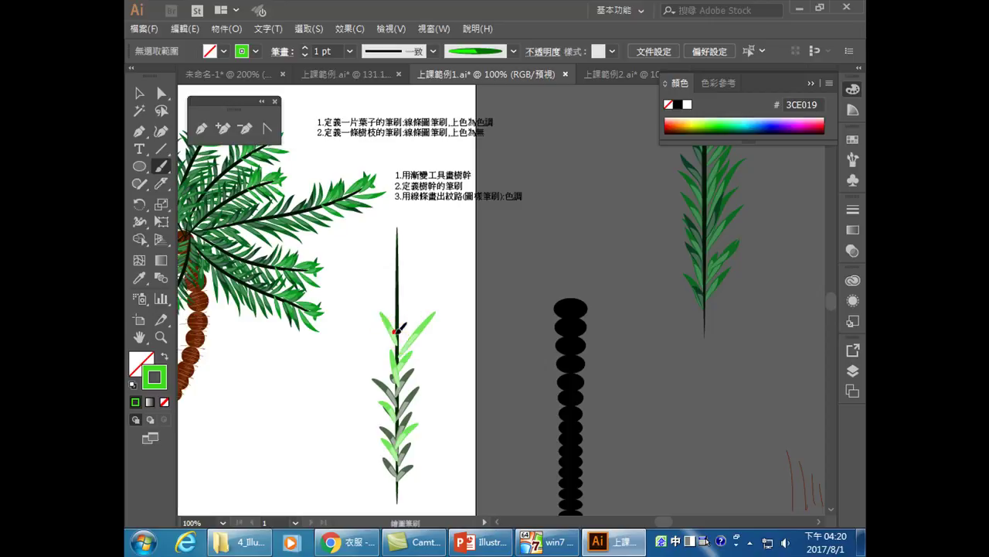
{"action": "mouse_move", "coordinate": [379, 294]}
{"action": "left_mouse_down"}
{"action": "mouse_move", "coordinate": [393, 318]}
{"action": "mouse_move", "coordinate": [414, 295]}
{"action": "mouse_move", "coordinate": [398, 309]}
{"action": "mouse_move", "coordinate": [415, 308]}
{"action": "mouse_move", "coordinate": [398, 306]}
{"action": "mouse_move", "coordinate": [404, 281]}
{"action": "mouse_move", "coordinate": [378, 257]}
{"action": "mouse_move", "coordinate": [398, 287]}
{"action": "mouse_move", "coordinate": [411, 247]}
{"action": "mouse_move", "coordinate": [398, 262]}
{"action": "mouse_move", "coordinate": [387, 248]}
{"action": "mouse_move", "coordinate": [397, 262]}
{"action": "mouse_move", "coordinate": [401, 247]}
{"action": "mouse_move", "coordinate": [406, 285]}
{"action": "mouse_move", "coordinate": [396, 328]}
{"action": "left_mouse_up"}
Switch the stroke to darker green 2B681C and paint more leaves along the stem.
{"action": "left_click", "coordinate": [161, 372]}
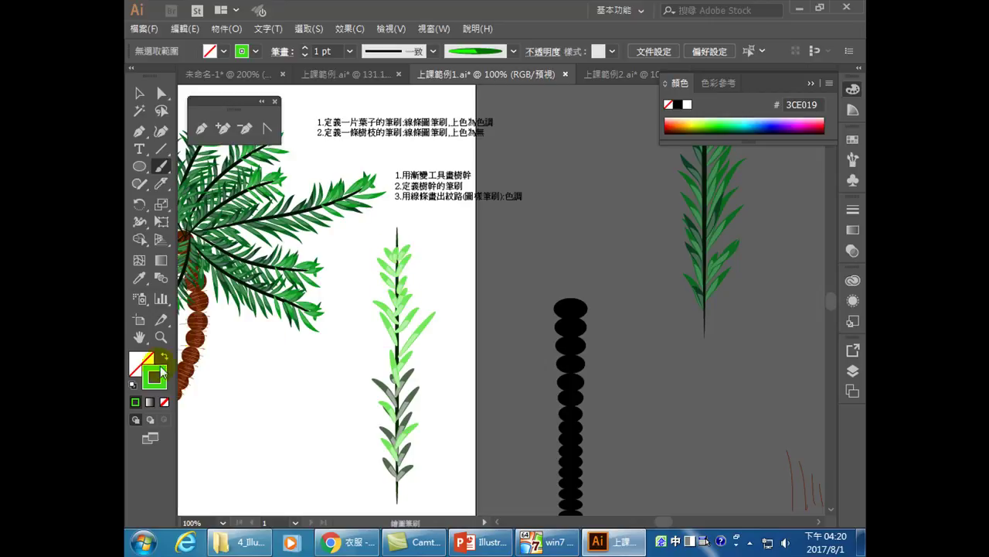
{"action": "double_click", "coordinate": [160, 377]}
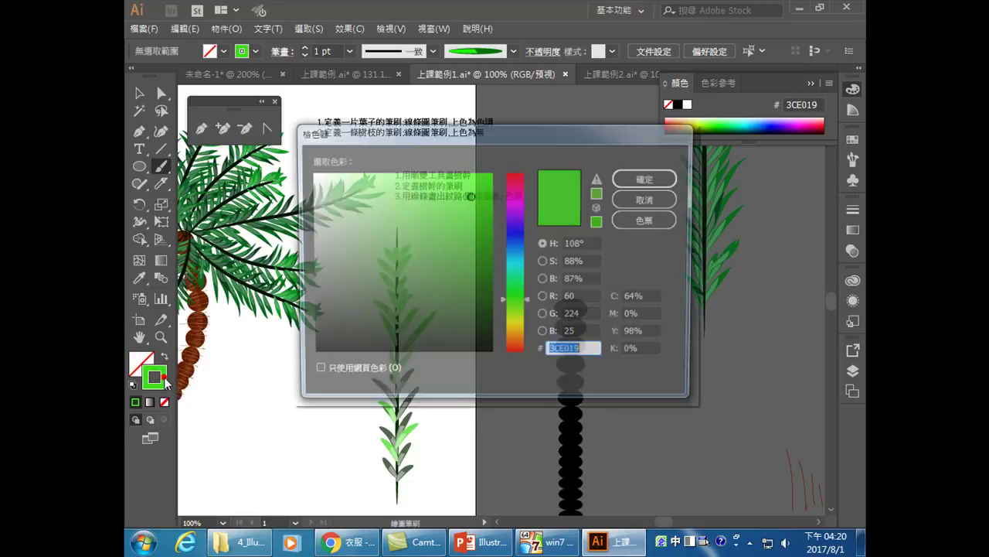
{"action": "left_click", "coordinate": [444, 279]}
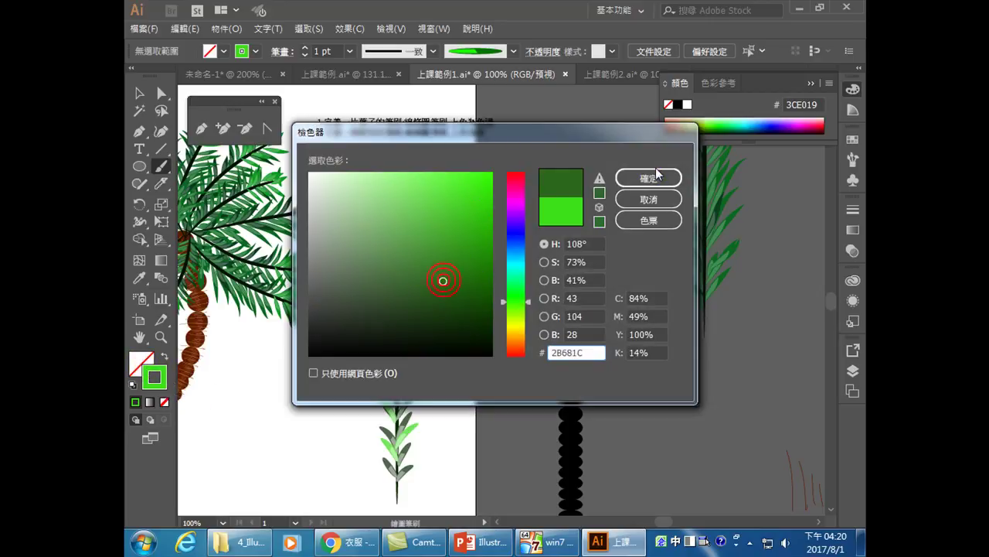
{"action": "left_click", "coordinate": [648, 178]}
{"action": "left_click_drag", "start_coordinate": [411, 343], "coordinate": [393, 348]}
{"action": "mouse_move", "coordinate": [425, 317]}
{"action": "left_mouse_down"}
{"action": "mouse_move", "coordinate": [399, 333]}
{"action": "mouse_move", "coordinate": [392, 309]}
{"action": "mouse_move", "coordinate": [407, 340]}
{"action": "mouse_move", "coordinate": [404, 297]}
{"action": "left_mouse_up"}
{"action": "mouse_move", "coordinate": [415, 332]}
{"action": "left_mouse_down"}
{"action": "mouse_move", "coordinate": [394, 354]}
{"action": "mouse_move", "coordinate": [415, 348]}
{"action": "mouse_move", "coordinate": [429, 398]}
{"action": "mouse_move", "coordinate": [398, 423]}
{"action": "mouse_move", "coordinate": [397, 415]}
{"action": "left_mouse_up"}
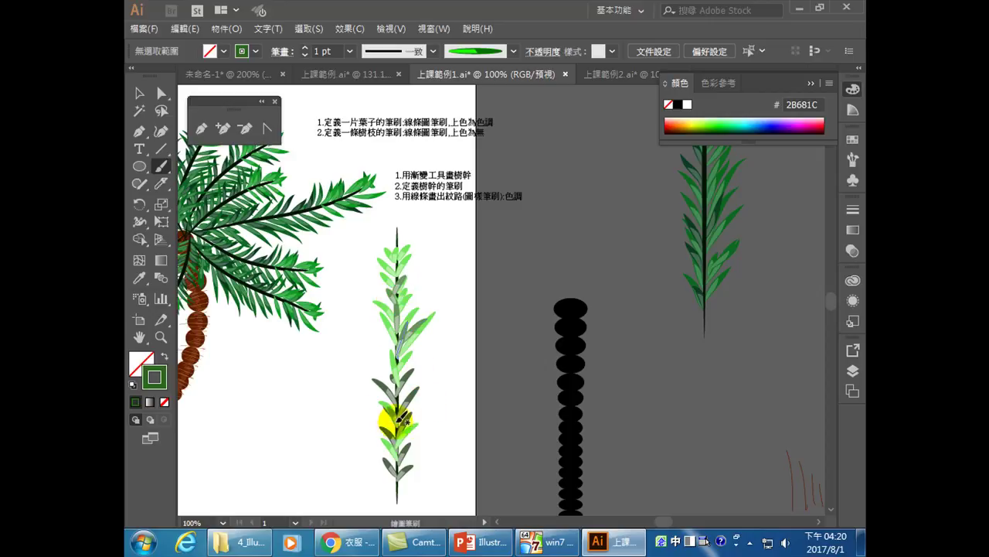
Resize one upper leaf to about 9.1 × 22.35 mm, then deselect it.
{"action": "left_click", "coordinate": [140, 93]}
{"action": "left_click", "coordinate": [431, 301]}
{"action": "left_click_drag", "start_coordinate": [449, 331], "coordinate": [417, 349]}
{"action": "left_click", "coordinate": [433, 420]}
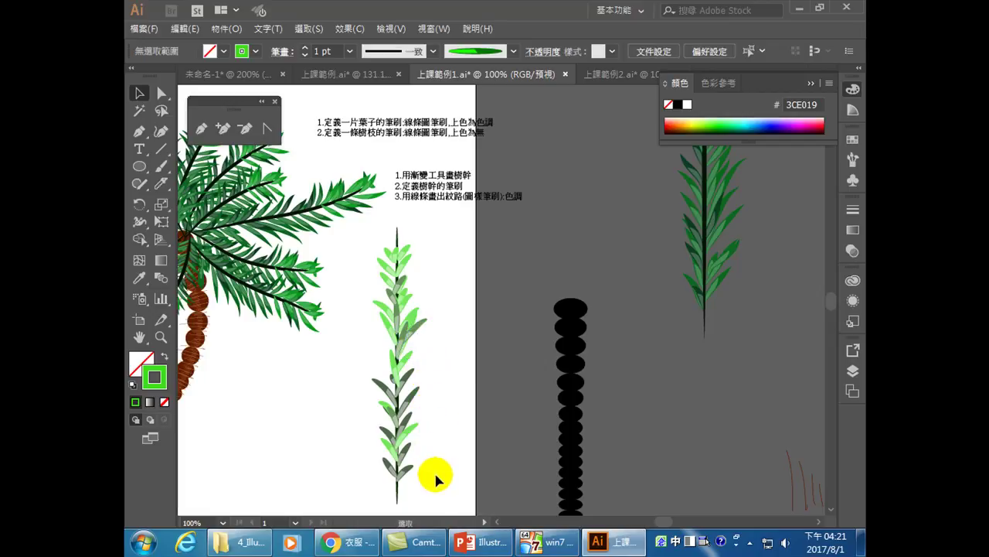
Narrow the branch's leaves inward toward the stem from both sides.
{"action": "left_click_drag", "start_coordinate": [448, 487], "coordinate": [412, 245]}
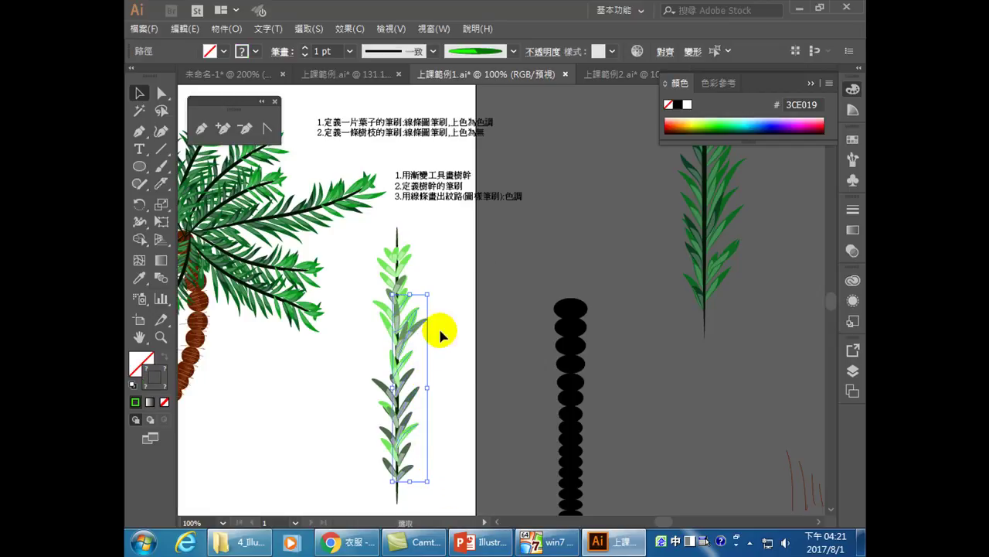
{"action": "left_click_drag", "start_coordinate": [429, 388], "coordinate": [418, 392]}
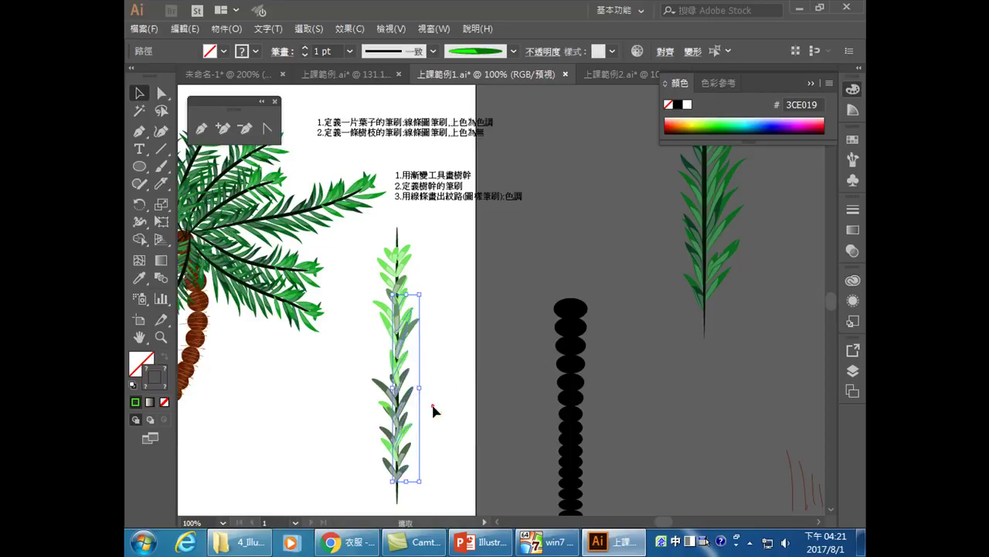
{"action": "left_click", "coordinate": [433, 405]}
{"action": "left_click_drag", "start_coordinate": [384, 495], "coordinate": [353, 249]}
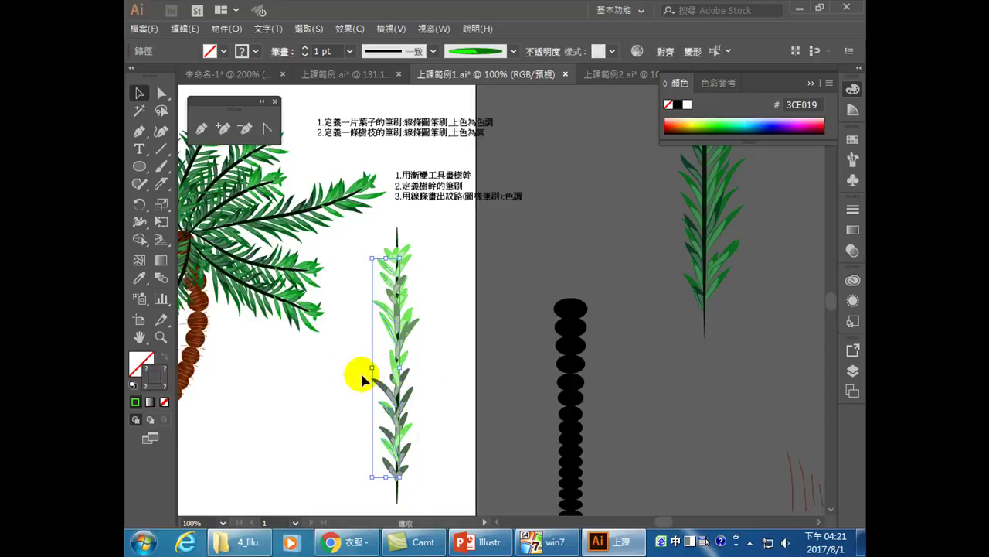
{"action": "left_click_drag", "start_coordinate": [370, 369], "coordinate": [377, 368]}
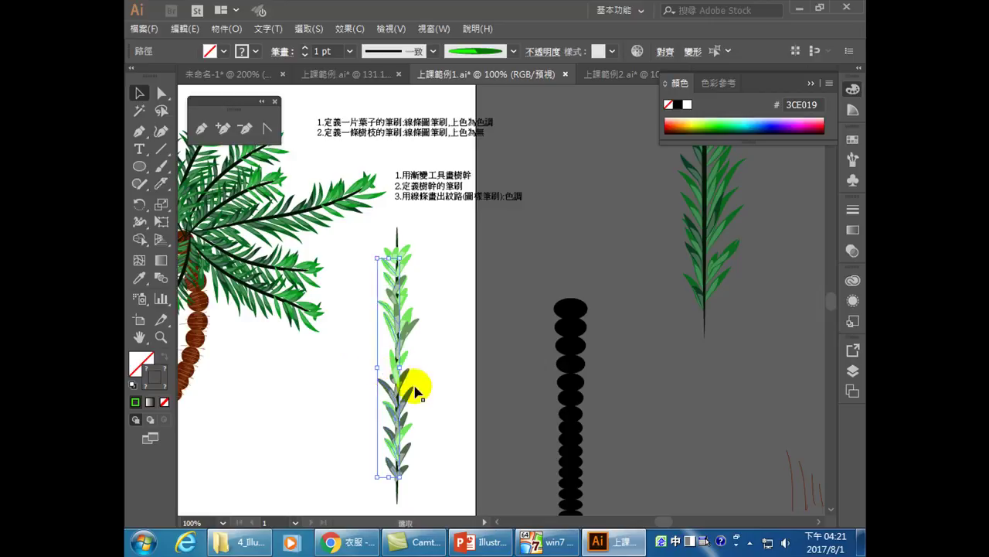
{"action": "left_click", "coordinate": [440, 383]}
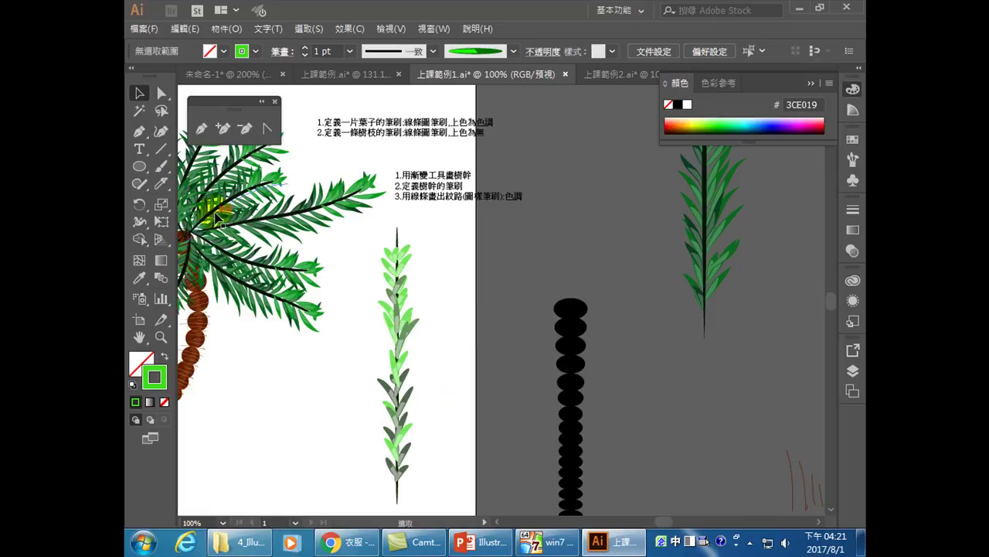
Set the stroke colour to muted green 416837 and select the whole leafy branch.
{"action": "double_click", "coordinate": [160, 374]}
{"action": "left_click", "coordinate": [394, 281]}
{"action": "left_click", "coordinate": [641, 179]}
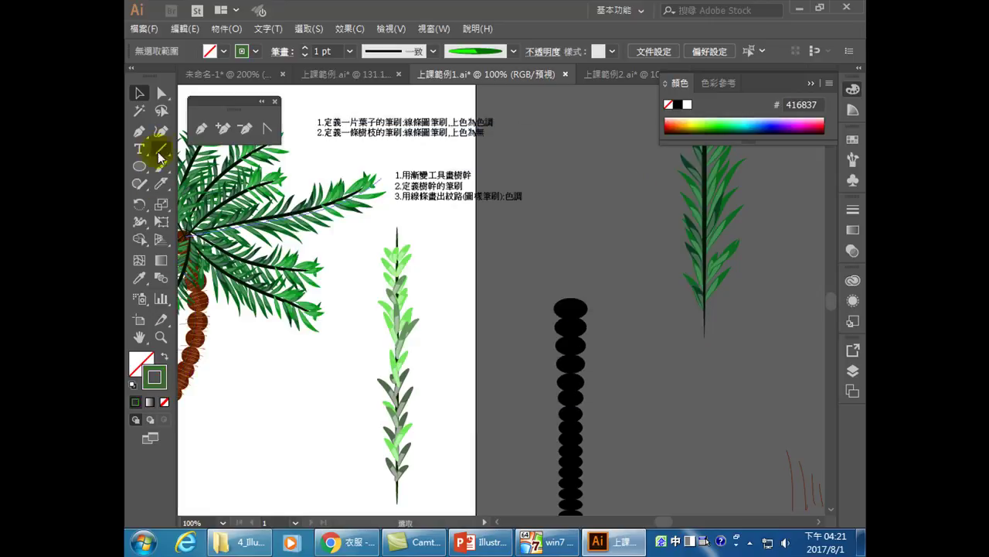
{"action": "left_click", "coordinate": [158, 169]}
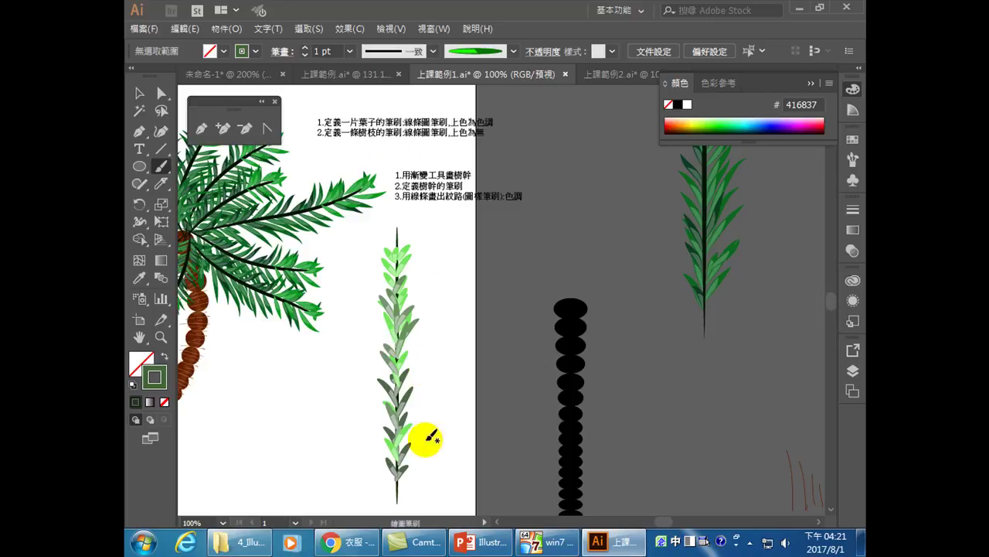
{"action": "left_click", "coordinate": [139, 94]}
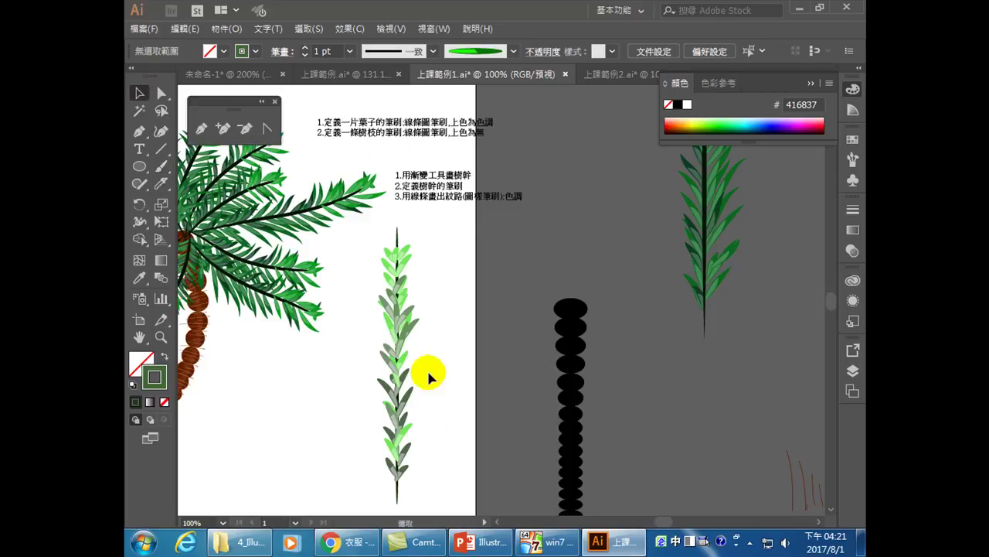
{"action": "mouse_move", "coordinate": [421, 502]}
{"action": "left_mouse_down"}
{"action": "mouse_move", "coordinate": [397, 491]}
{"action": "mouse_move", "coordinate": [364, 327]}
{"action": "mouse_move", "coordinate": [380, 232]}
{"action": "left_mouse_up"}
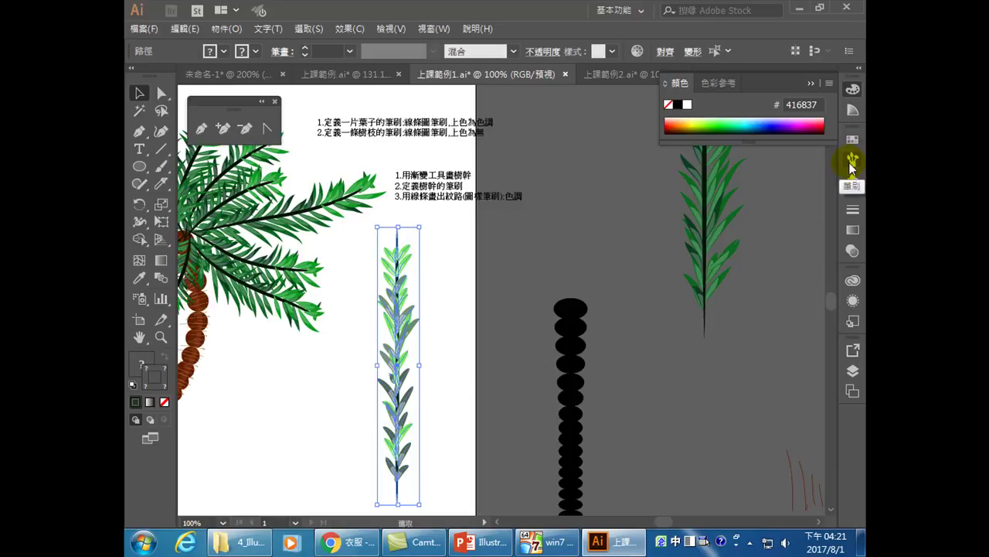
{"action": "left_click", "coordinate": [852, 161]}
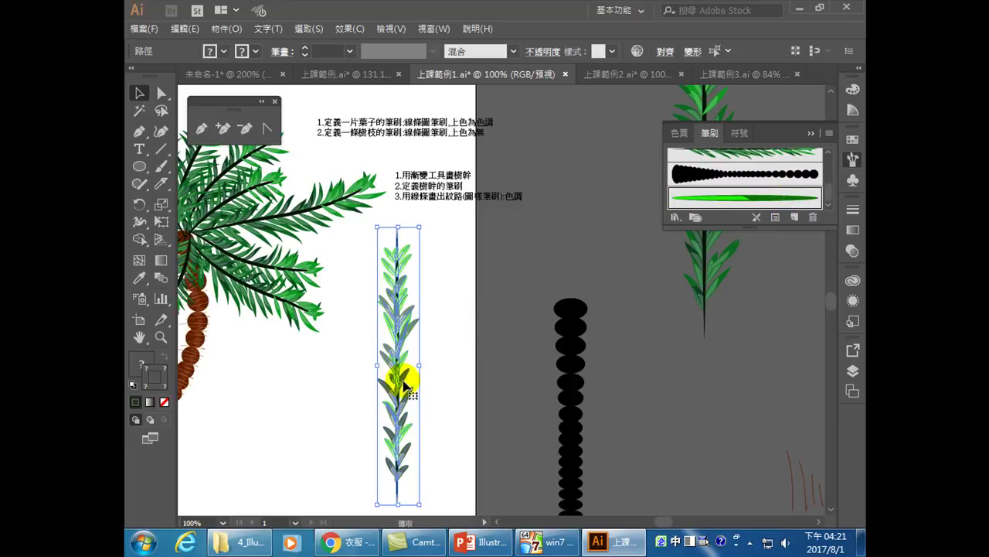
Save the branch as upward-running art brush 線條圖筆刷 5 and move the original off the artboard.
{"action": "left_click", "coordinate": [794, 216]}
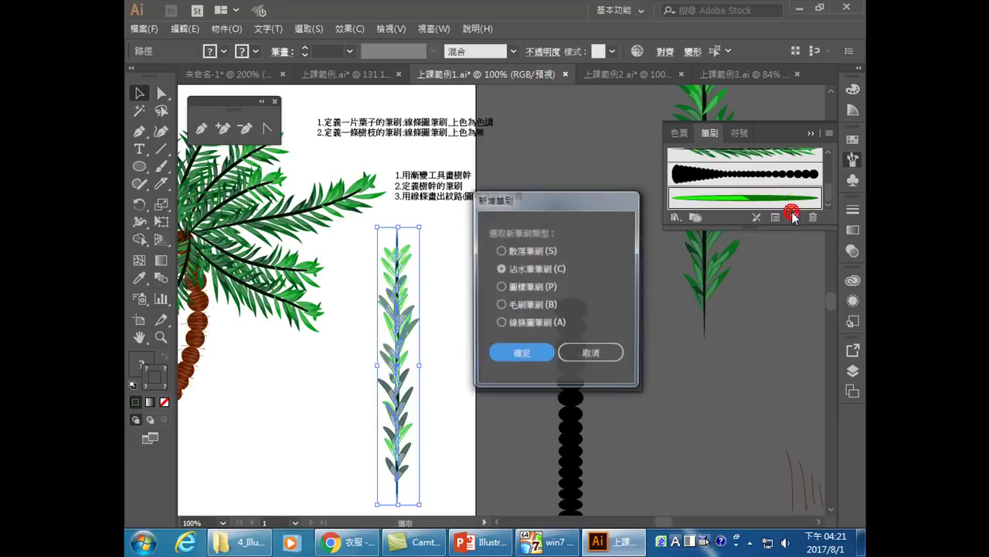
{"action": "left_click", "coordinate": [499, 323]}
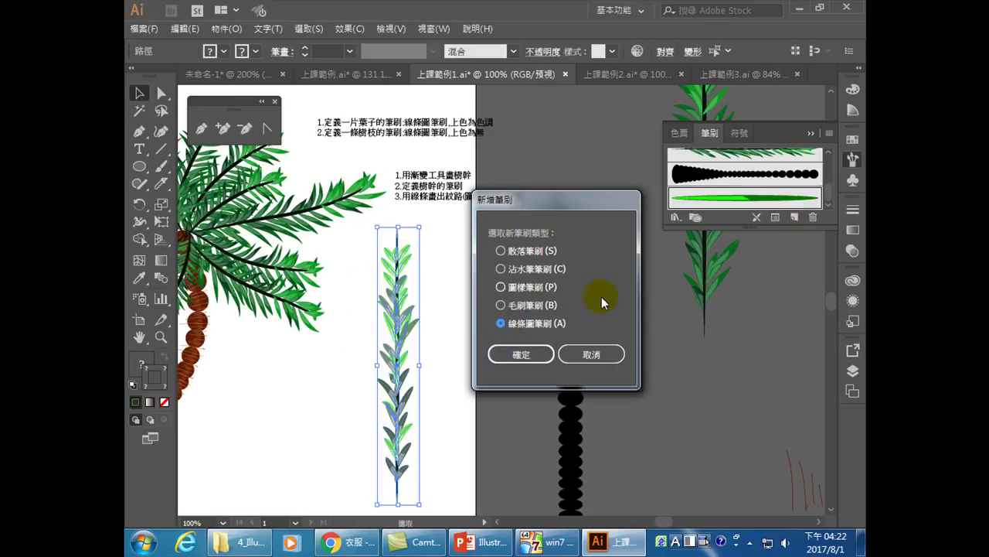
{"action": "left_click", "coordinate": [522, 354]}
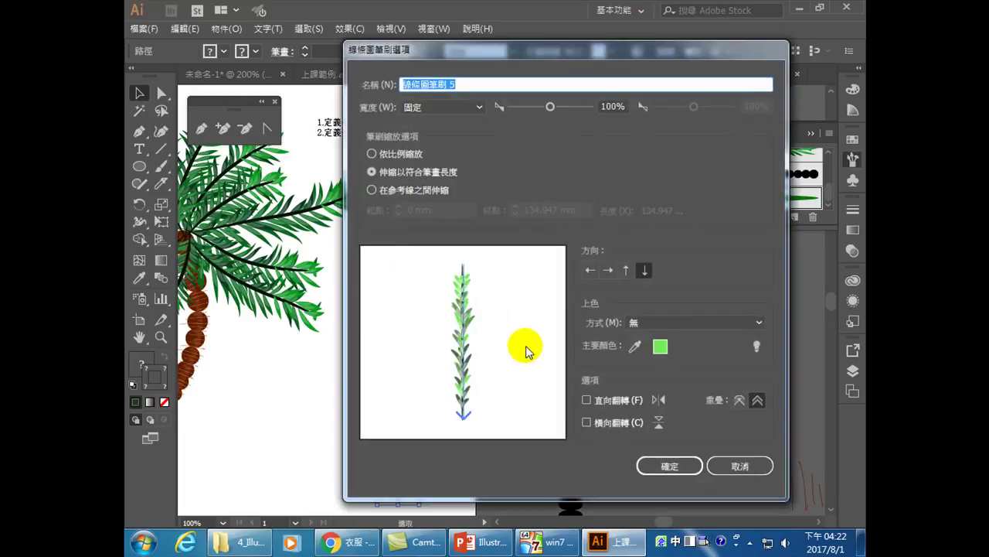
{"action": "left_click", "coordinate": [626, 271]}
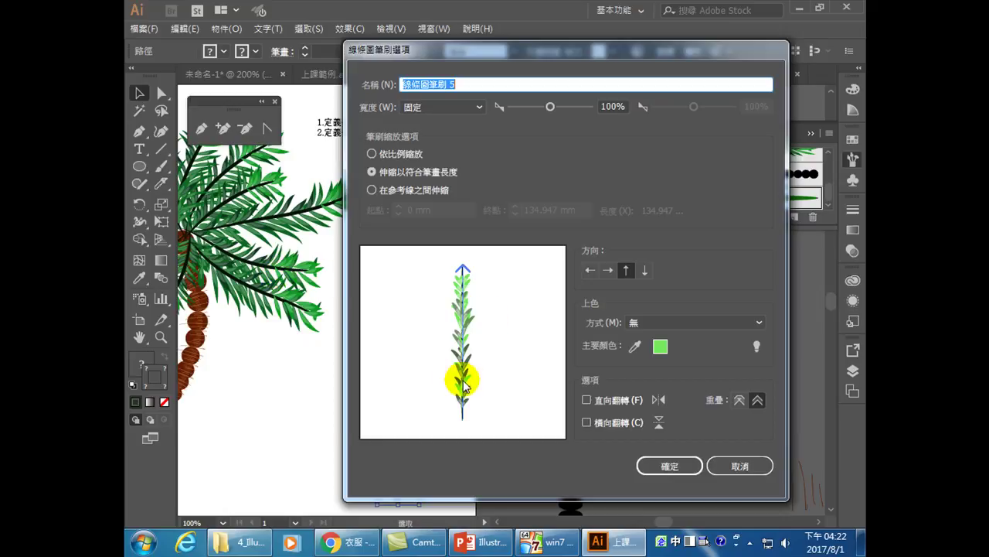
{"action": "left_click", "coordinate": [668, 466]}
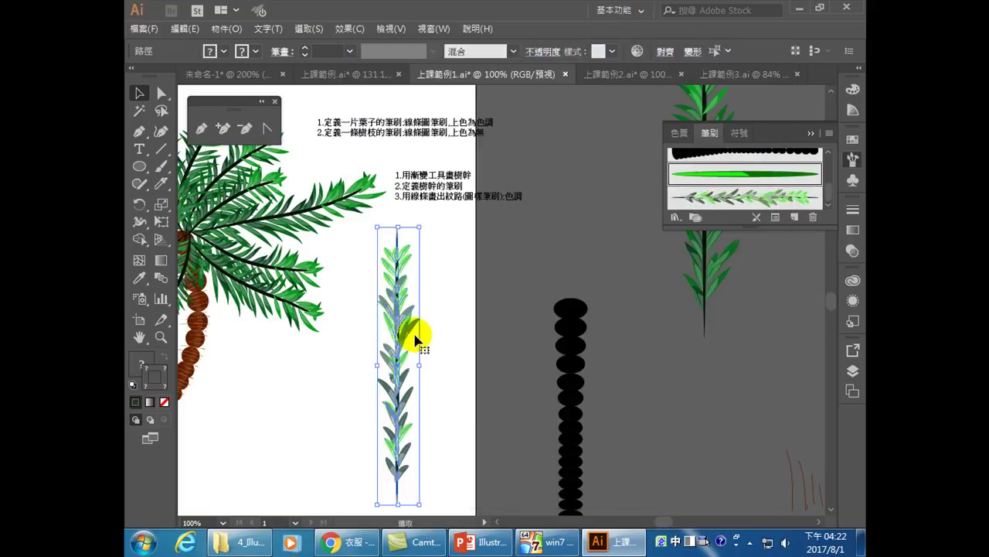
{"action": "mouse_move", "coordinate": [400, 329]}
{"action": "left_mouse_down"}
{"action": "mouse_move", "coordinate": [588, 298]}
{"action": "mouse_move", "coordinate": [616, 263]}
{"action": "left_mouse_up"}
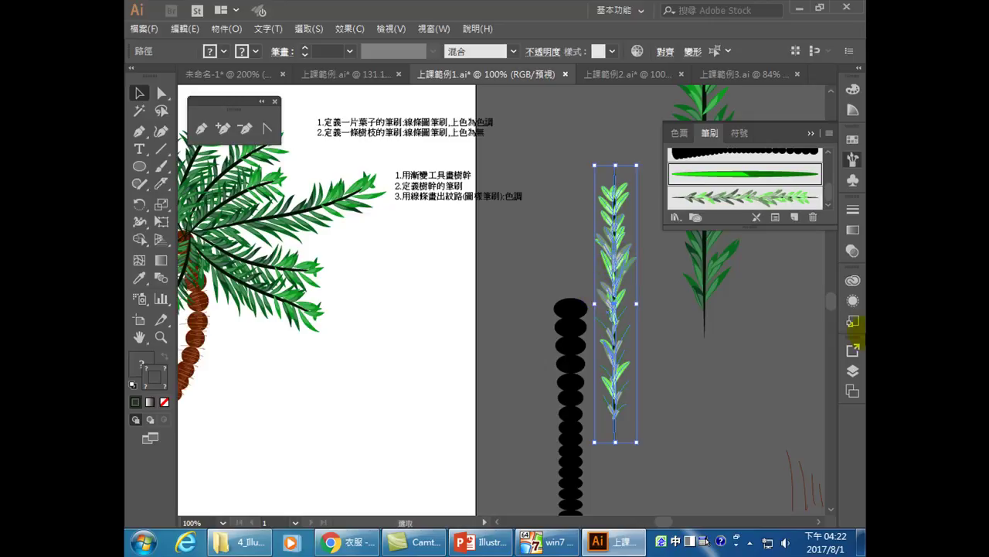
Check which brush the leaf branch uses, then paint a trial Paintbrush stroke and undo it.
{"action": "left_click", "coordinate": [685, 425]}
{"action": "left_click", "coordinate": [626, 274]}
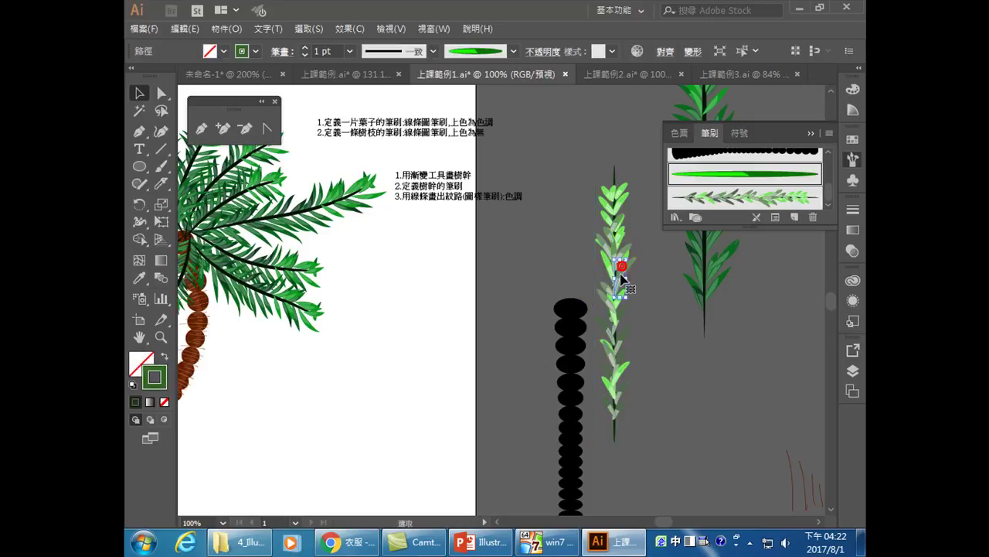
{"action": "left_click", "coordinate": [648, 367]}
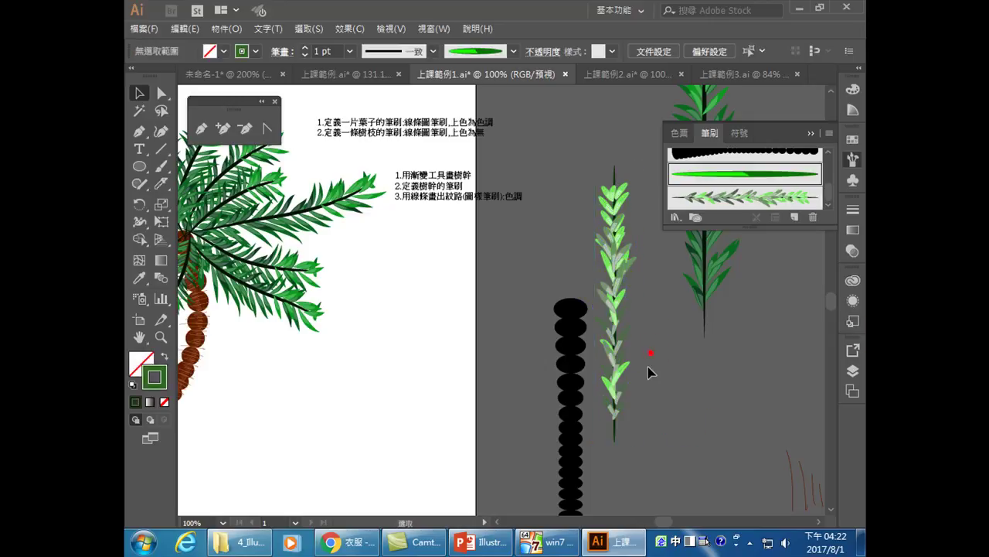
{"action": "left_click", "coordinate": [160, 166]}
{"action": "mouse_move", "coordinate": [387, 342]}
{"action": "left_mouse_down"}
{"action": "mouse_move", "coordinate": [451, 289]}
{"action": "mouse_move", "coordinate": [520, 317]}
{"action": "left_mouse_up"}
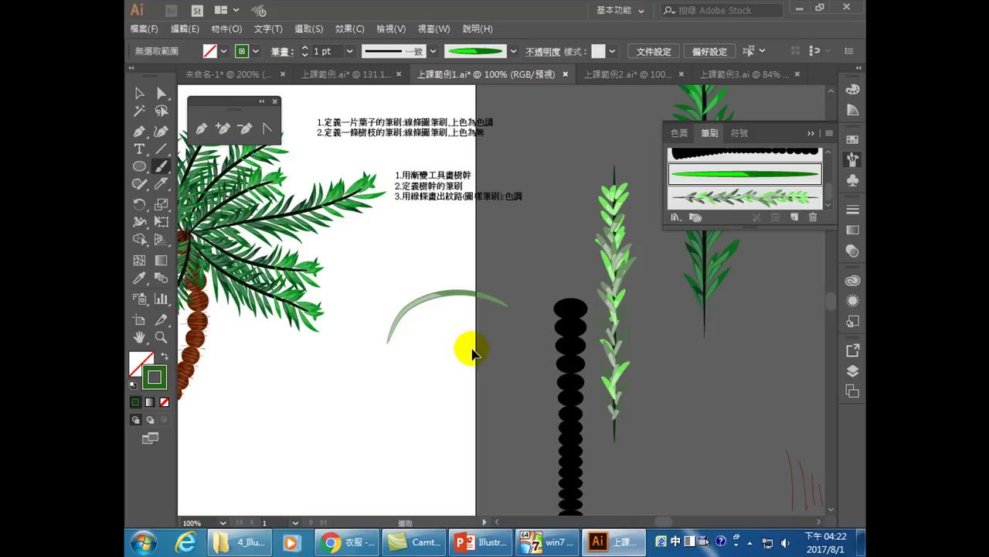
{"action": "key", "text": "ctrl+z"}
Paint five fronds radiating from one centre point with the new leaf-branch brush.
{"action": "left_click", "coordinate": [718, 195]}
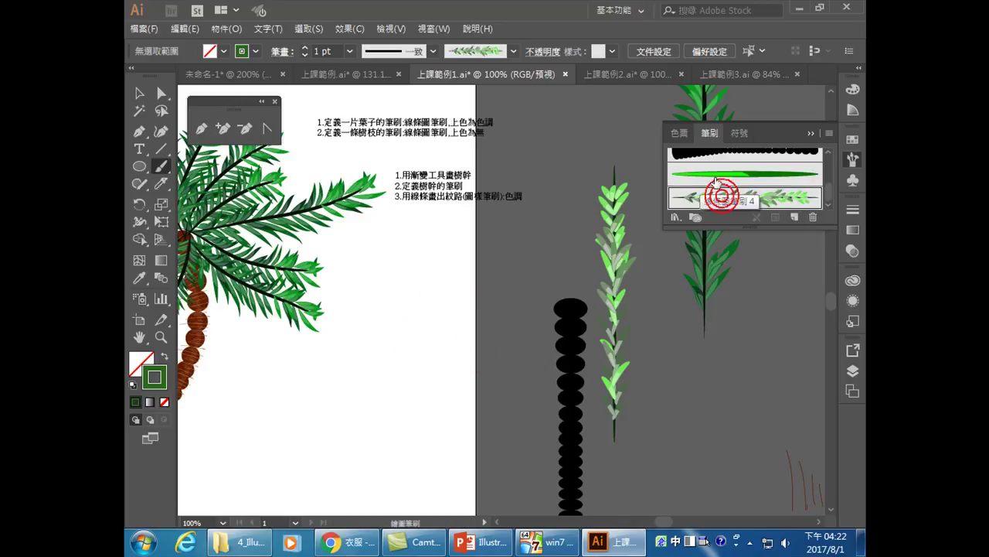
{"action": "left_click_drag", "start_coordinate": [476, 279], "coordinate": [525, 268]}
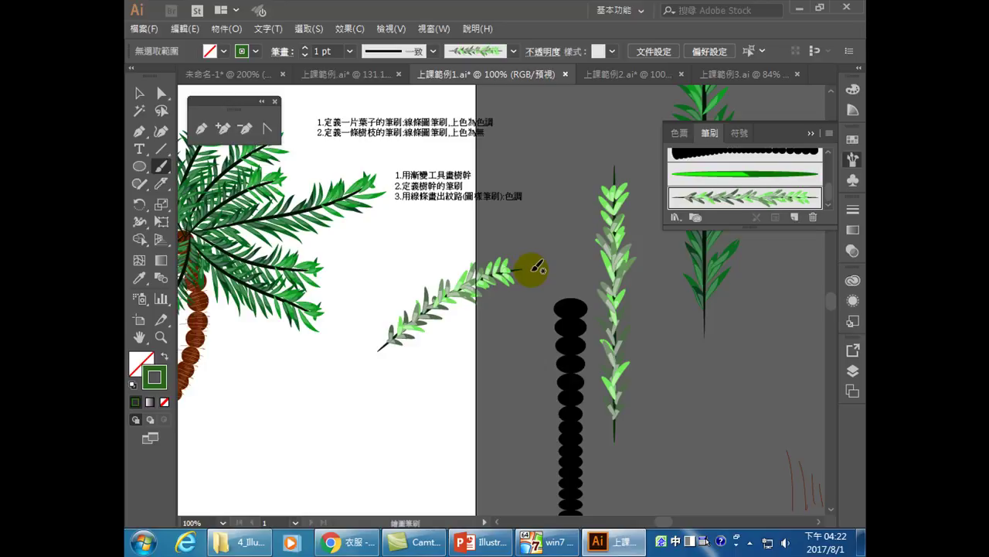
{"action": "mouse_move", "coordinate": [382, 344]}
{"action": "left_mouse_down"}
{"action": "mouse_move", "coordinate": [356, 306]}
{"action": "mouse_move", "coordinate": [288, 259]}
{"action": "left_mouse_up"}
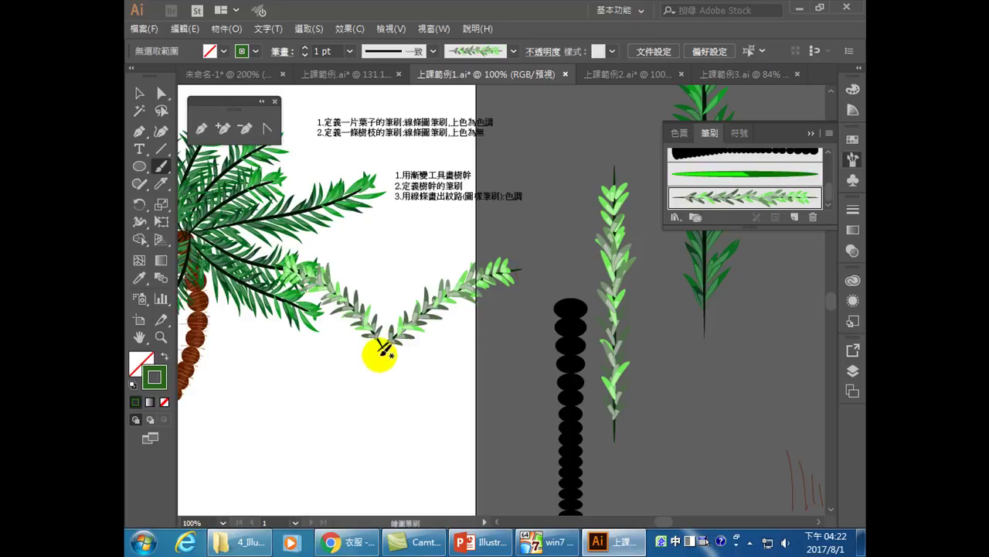
{"action": "mouse_move", "coordinate": [379, 349]}
{"action": "left_mouse_down"}
{"action": "mouse_move", "coordinate": [416, 292]}
{"action": "mouse_move", "coordinate": [463, 251]}
{"action": "left_mouse_up"}
{"action": "mouse_move", "coordinate": [379, 340]}
{"action": "left_mouse_down"}
{"action": "mouse_move", "coordinate": [405, 354]}
{"action": "mouse_move", "coordinate": [448, 409]}
{"action": "left_mouse_up"}
{"action": "mouse_move", "coordinate": [379, 342]}
{"action": "left_mouse_down"}
{"action": "mouse_move", "coordinate": [346, 367]}
{"action": "mouse_move", "coordinate": [283, 369]}
{"action": "left_mouse_up"}
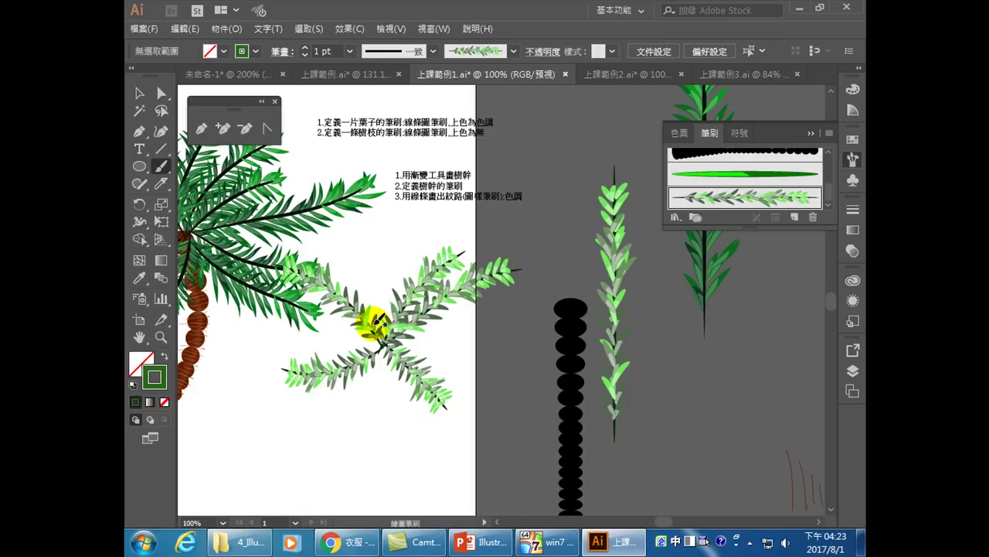
{"action": "scroll", "coordinate": [302, 362], "scroll_direction": "down", "scroll_amount": 3}
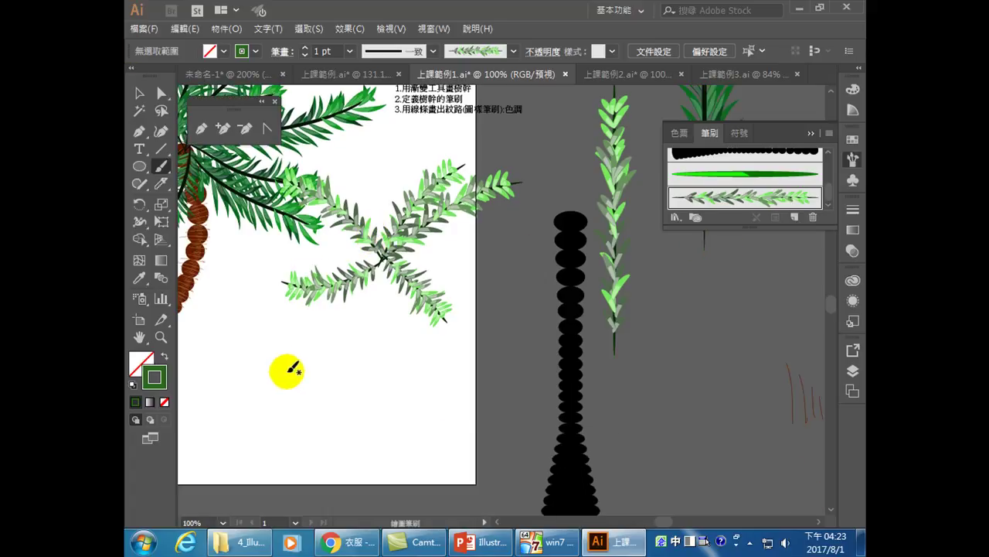
{"action": "left_click", "coordinate": [499, 523]}
{"action": "scroll", "coordinate": [499, 524], "scroll_direction": "left", "scroll_amount": 4}
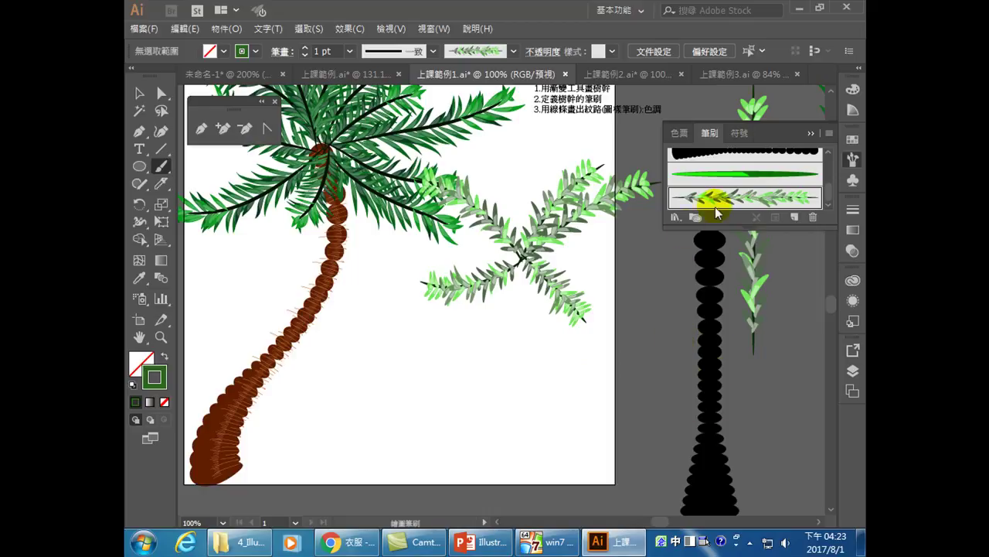
{"action": "left_click", "coordinate": [139, 167]}
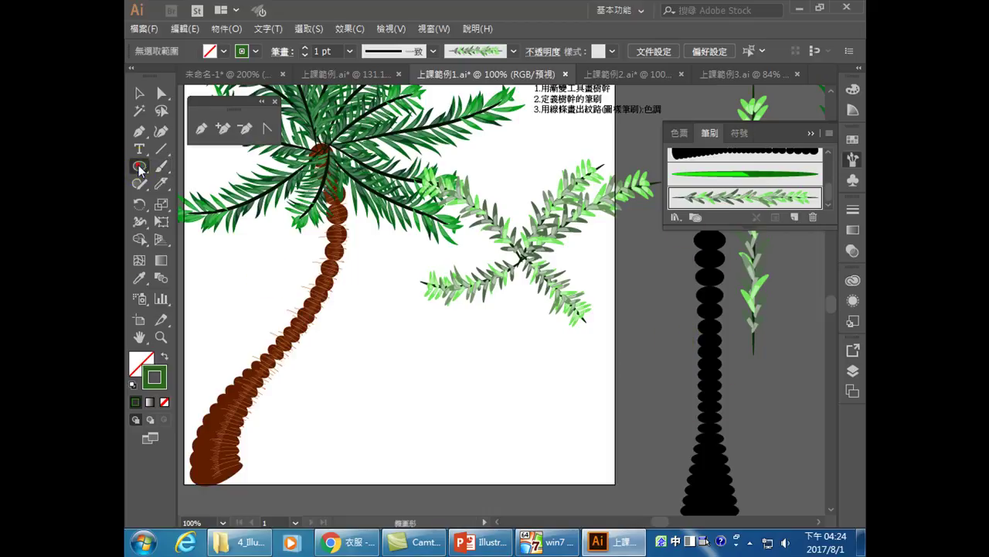
Draw the first ellipse below the fronds and give it a black fill with default stroke.
{"action": "scroll", "coordinate": [448, 313], "scroll_direction": "down", "scroll_amount": 5}
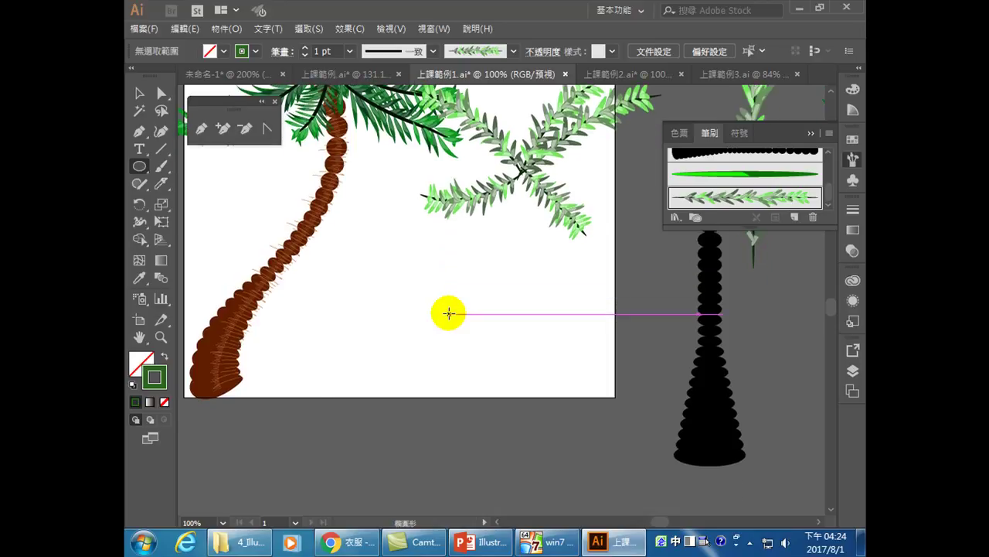
{"action": "scroll", "coordinate": [449, 312], "scroll_direction": "up", "scroll_amount": 5}
{"action": "left_click_drag", "start_coordinate": [471, 328], "coordinate": [501, 348]}
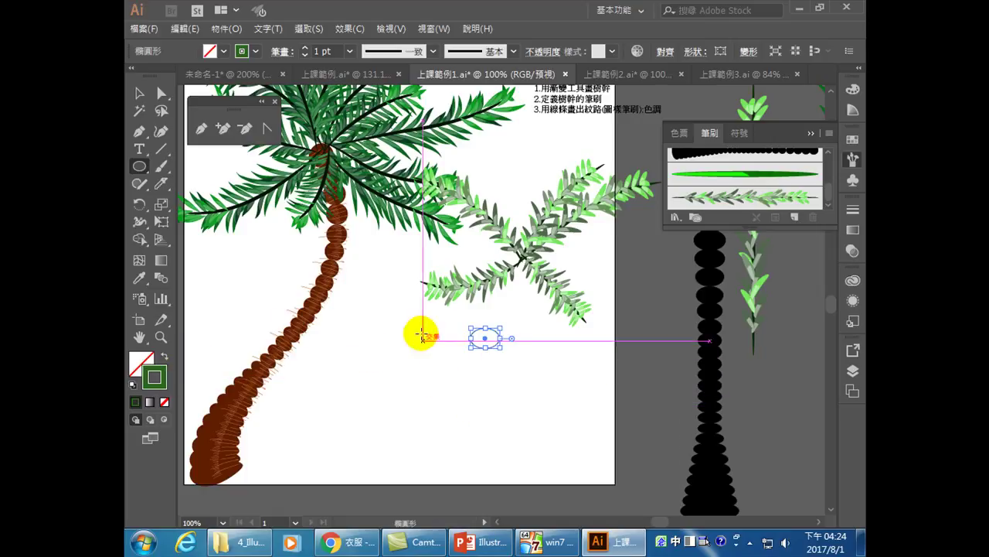
{"action": "left_click", "coordinate": [137, 92]}
{"action": "left_click", "coordinate": [479, 328]}
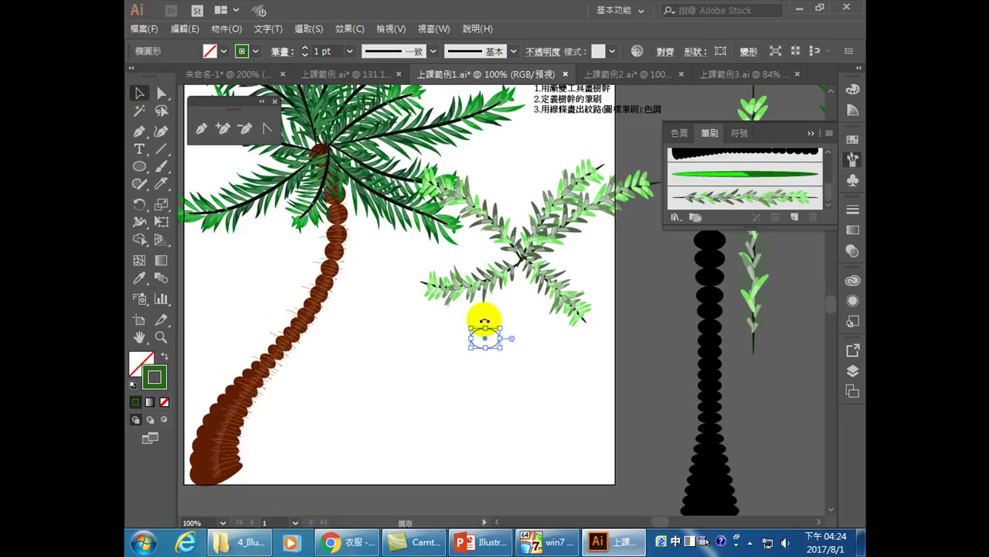
{"action": "left_click", "coordinate": [132, 383]}
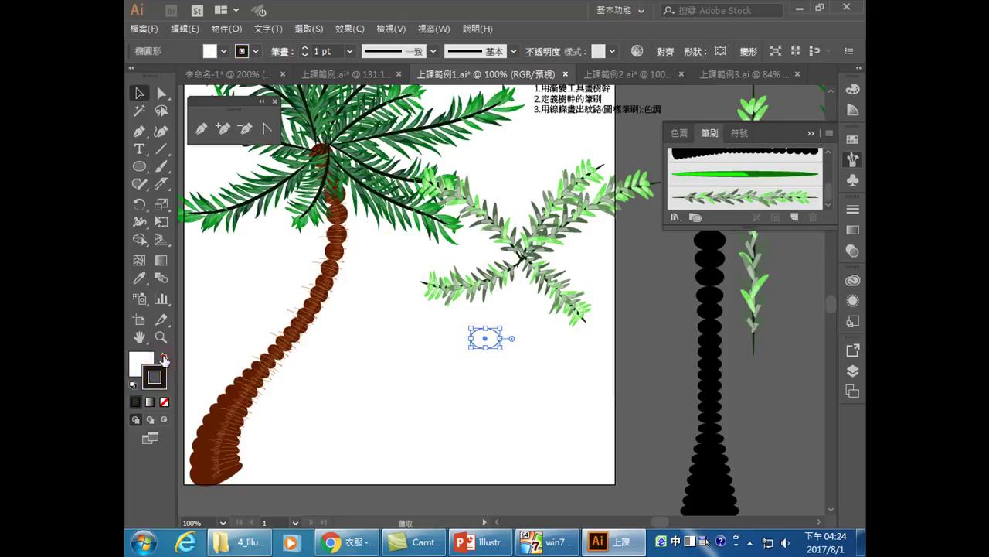
{"action": "left_click", "coordinate": [163, 356]}
{"action": "left_click", "coordinate": [484, 382]}
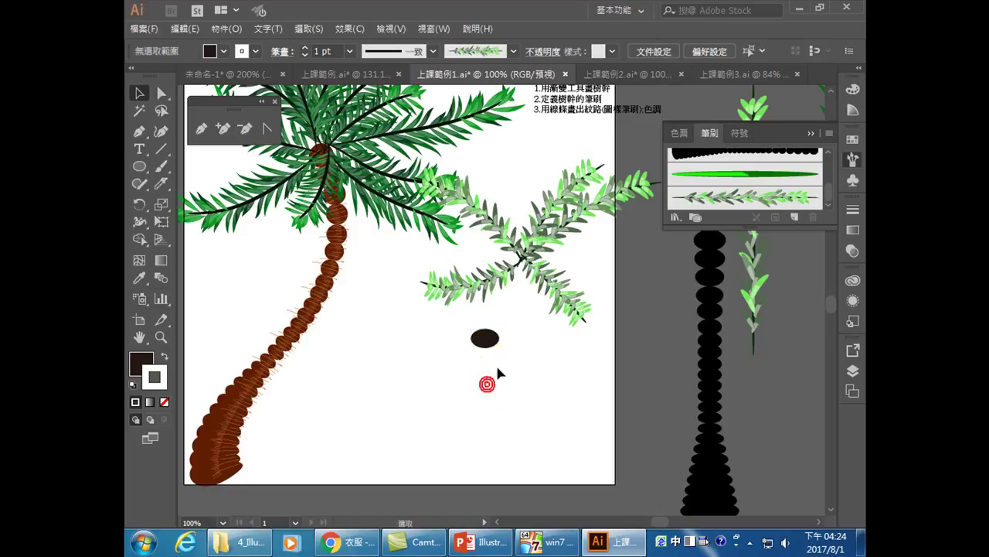
{"action": "left_click", "coordinate": [491, 331]}
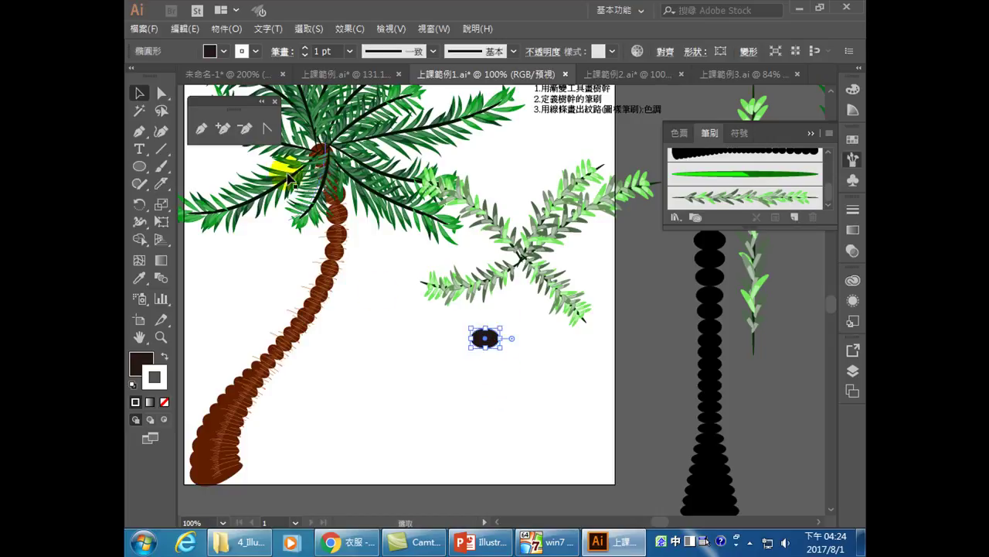
Draw three more ellipses (tiny, medium, larger) further down, then select all four.
{"action": "left_click", "coordinate": [140, 168]}
{"action": "left_click_drag", "start_coordinate": [478, 390], "coordinate": [490, 401]}
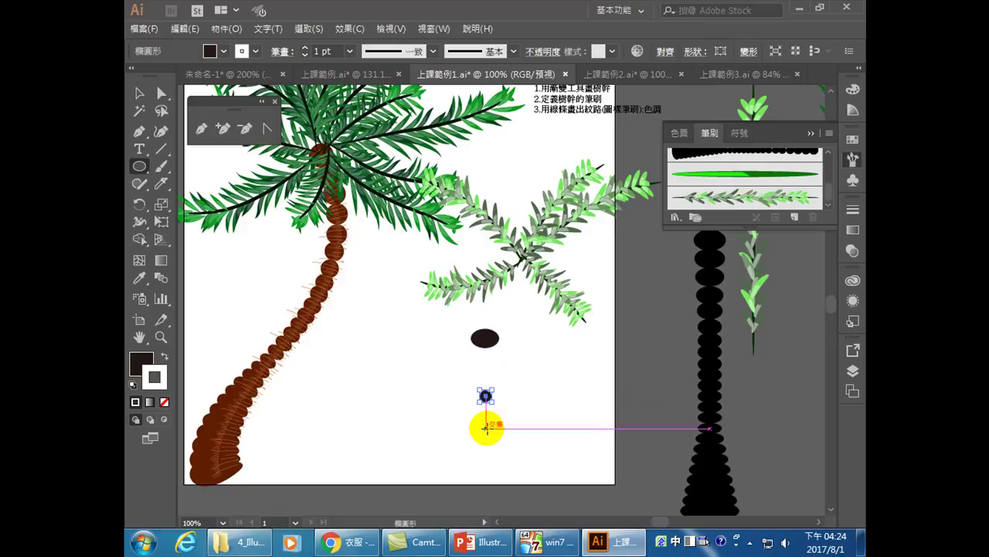
{"action": "scroll", "coordinate": [488, 424], "scroll_direction": "down", "scroll_amount": 3}
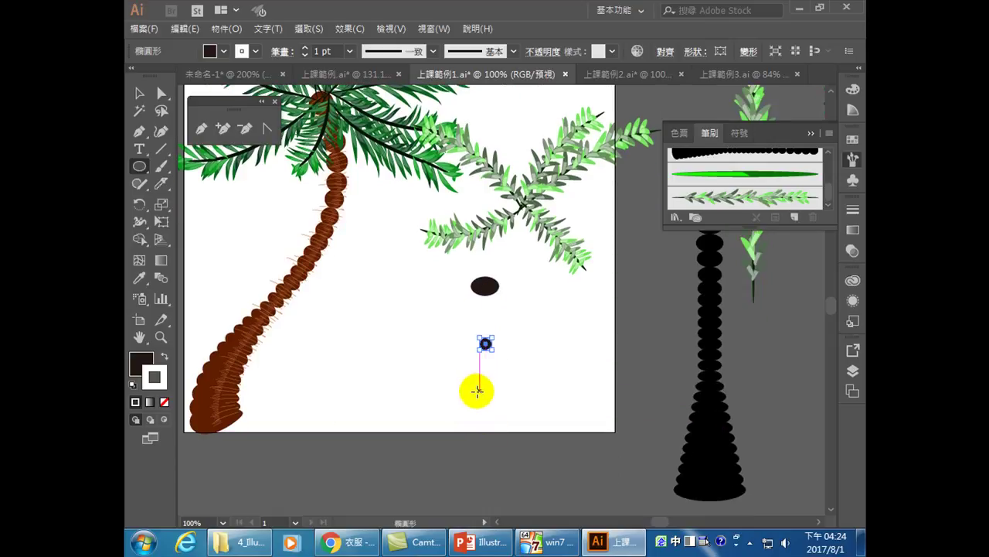
{"action": "left_click_drag", "start_coordinate": [477, 391], "coordinate": [500, 407]}
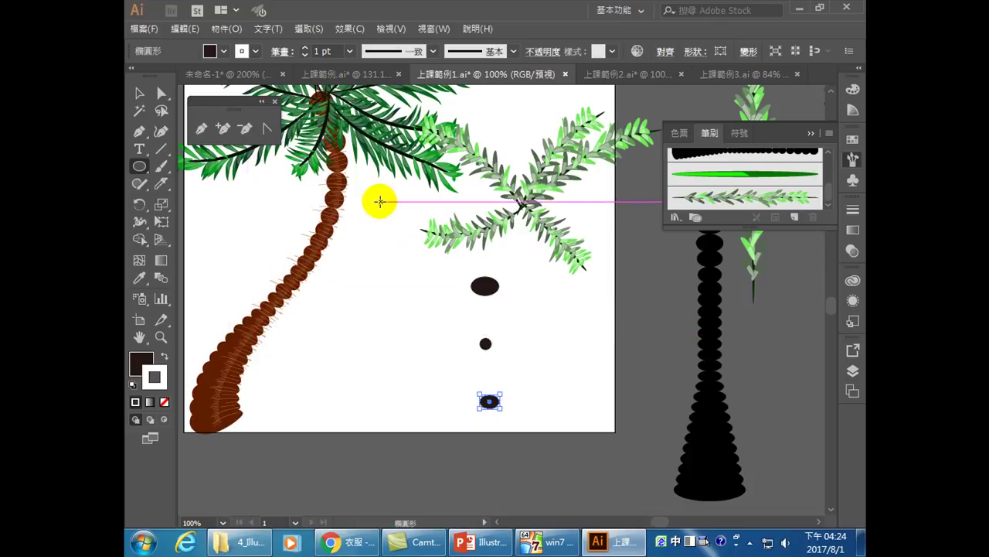
{"action": "scroll", "coordinate": [480, 402], "scroll_direction": "down", "scroll_amount": 2}
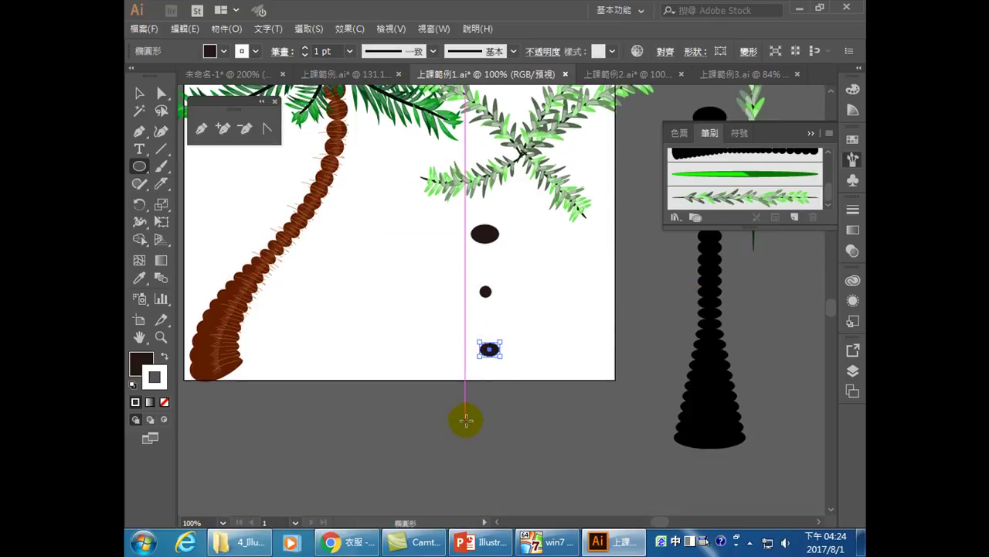
{"action": "left_click_drag", "start_coordinate": [470, 433], "coordinate": [504, 453]}
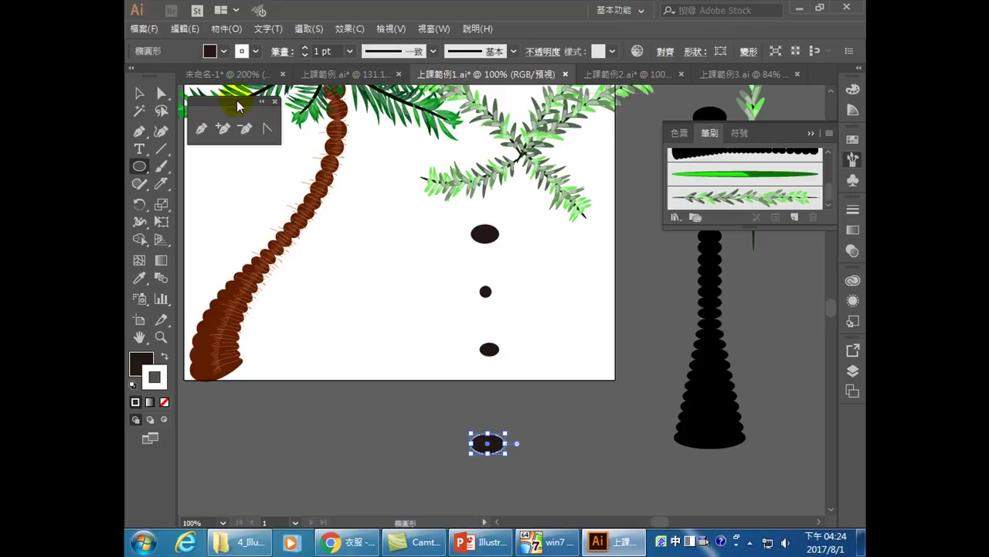
{"action": "left_click", "coordinate": [143, 93]}
{"action": "left_click_drag", "start_coordinate": [455, 221], "coordinate": [488, 460]}
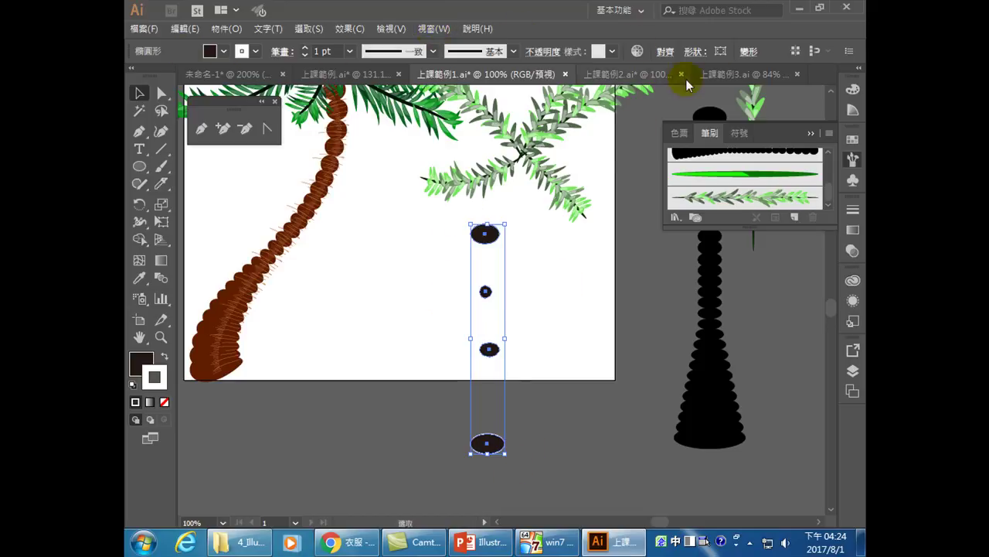
Apply Horizontal Align Center to the four ellipses, then set their stroke to None.
{"action": "left_click", "coordinate": [668, 52]}
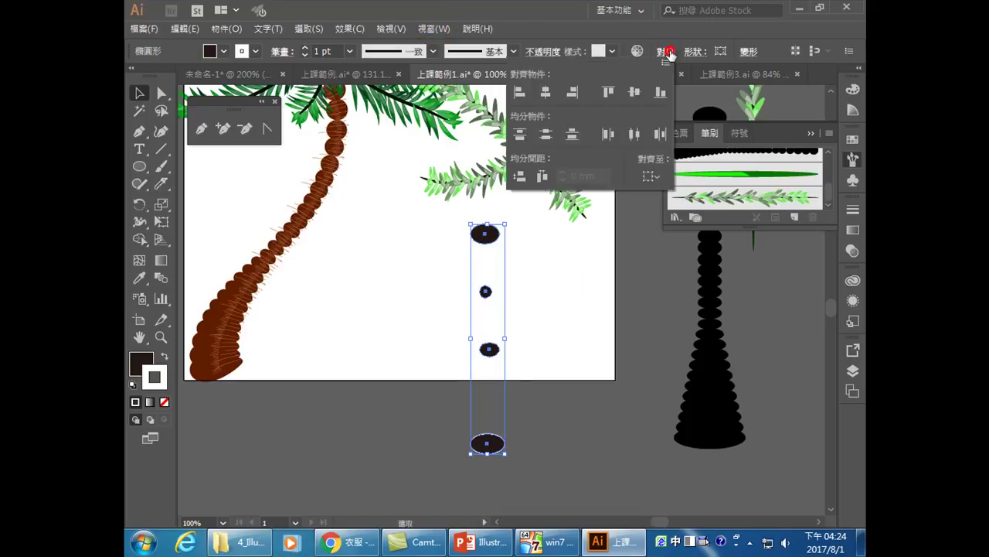
{"action": "left_click", "coordinate": [546, 93]}
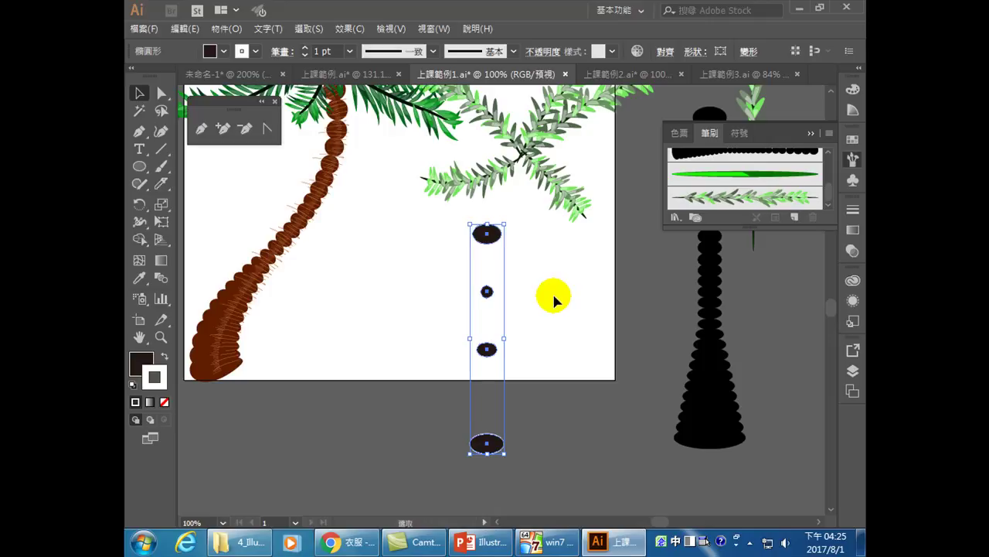
{"action": "left_click", "coordinate": [556, 298]}
{"action": "mouse_move", "coordinate": [535, 471]}
{"action": "left_mouse_down"}
{"action": "mouse_move", "coordinate": [501, 459]}
{"action": "mouse_move", "coordinate": [453, 415]}
{"action": "mouse_move", "coordinate": [435, 199]}
{"action": "mouse_move", "coordinate": [433, 224]}
{"action": "left_mouse_up"}
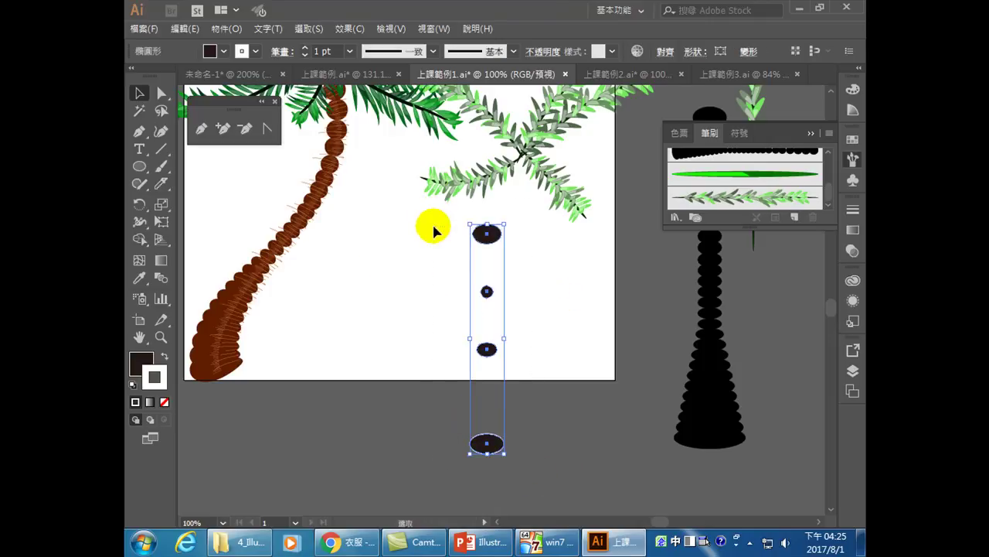
{"action": "left_click", "coordinate": [165, 402]}
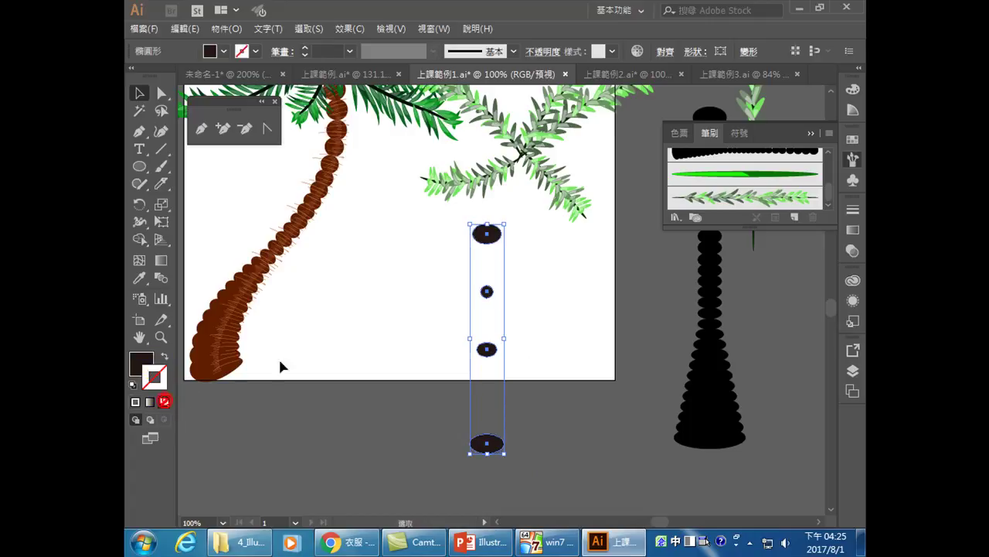
Blend the top ellipse into the middle ellipse with the Blend tool.
{"action": "left_click", "coordinate": [342, 336]}
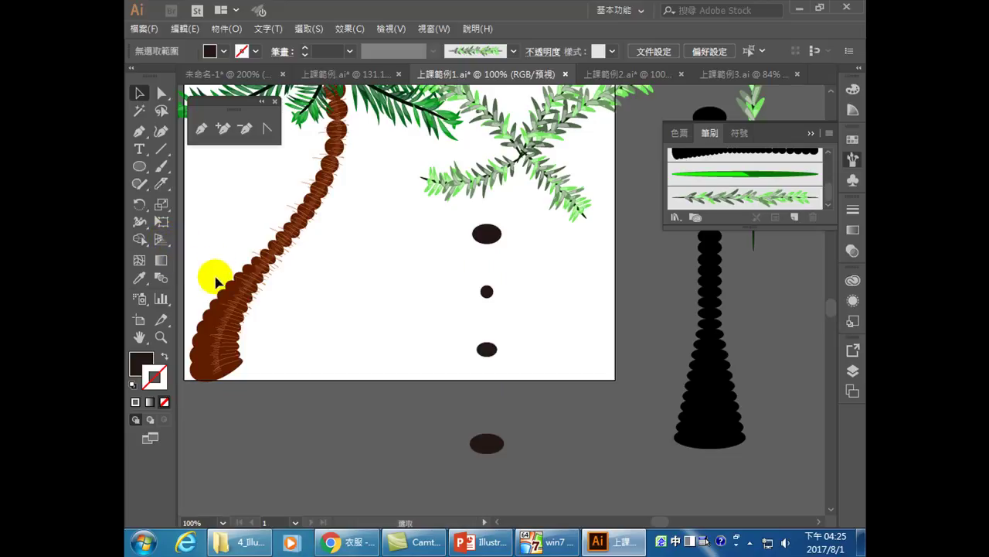
{"action": "left_click", "coordinate": [161, 279]}
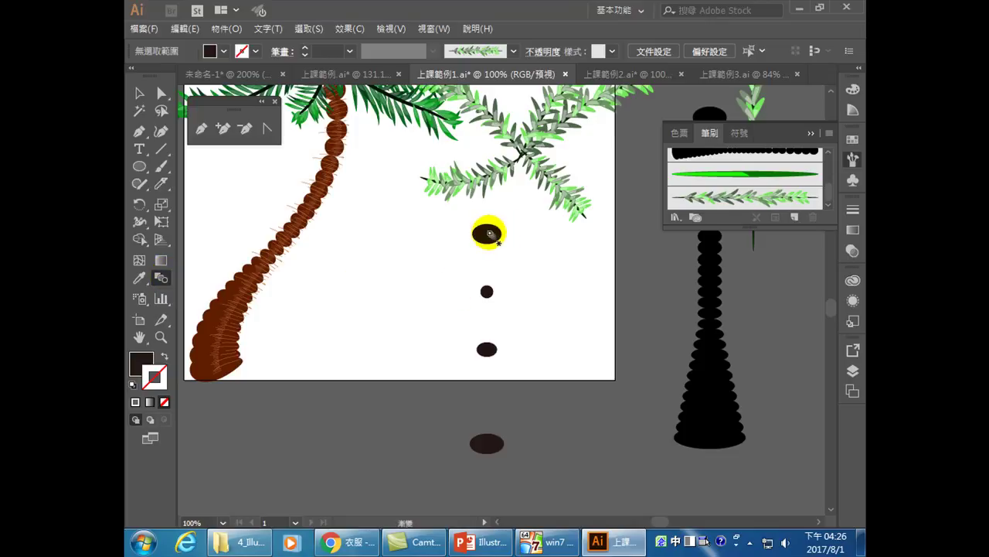
{"action": "left_click", "coordinate": [490, 234]}
{"action": "left_click", "coordinate": [487, 291]}
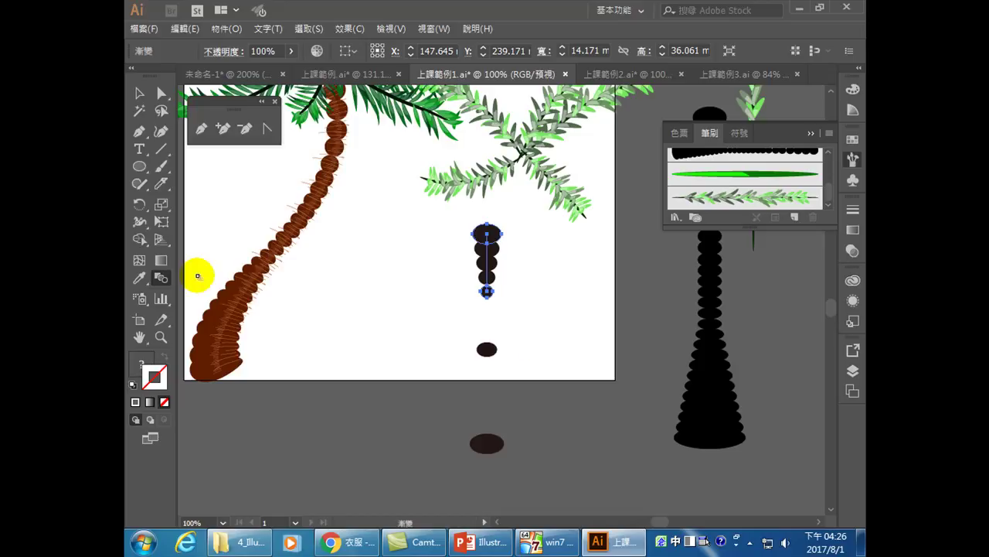
Set the blend spacing to Specified Steps with 6 steps, then deselect the cone.
{"action": "double_click", "coordinate": [162, 277]}
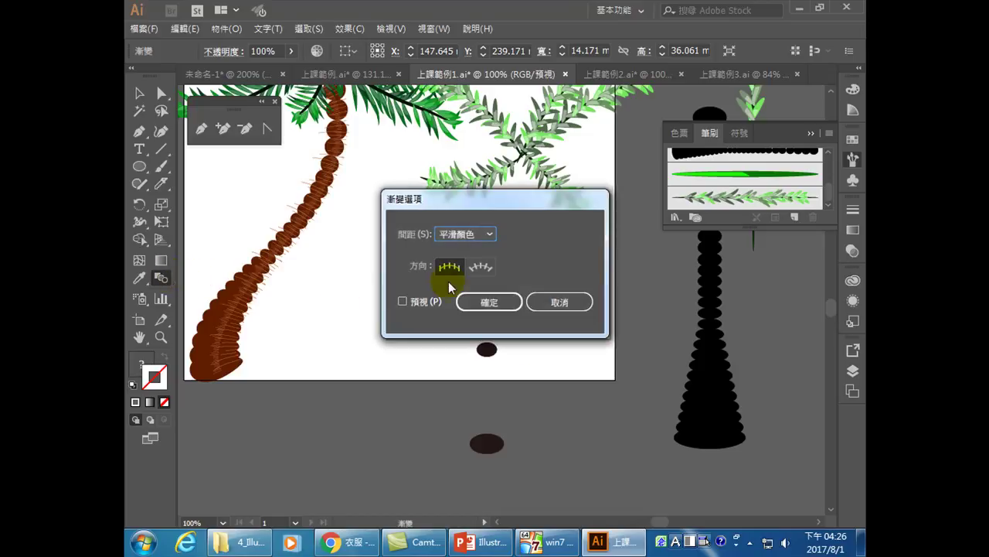
{"action": "left_click", "coordinate": [477, 235]}
{"action": "left_click_drag", "start_coordinate": [495, 202], "coordinate": [327, 250]}
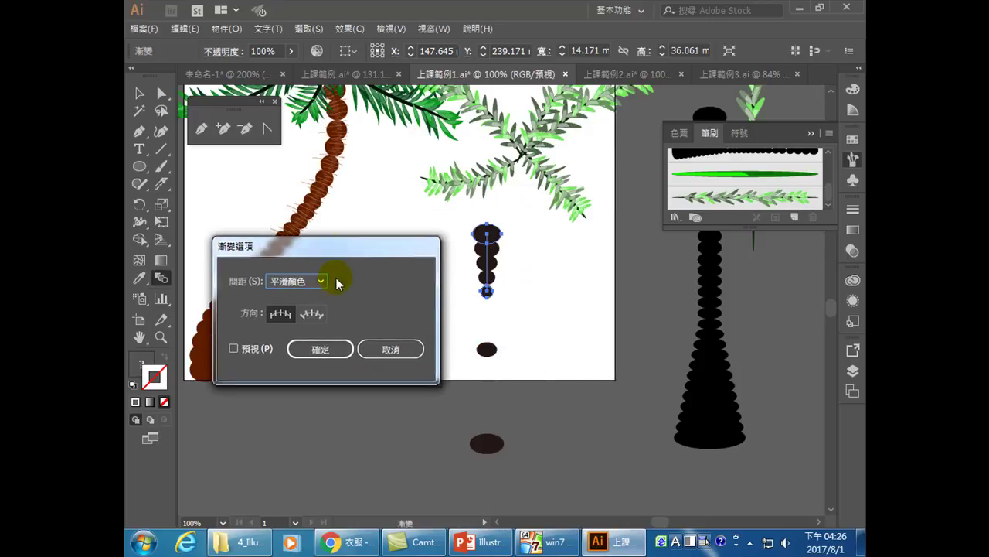
{"action": "left_click", "coordinate": [314, 281]}
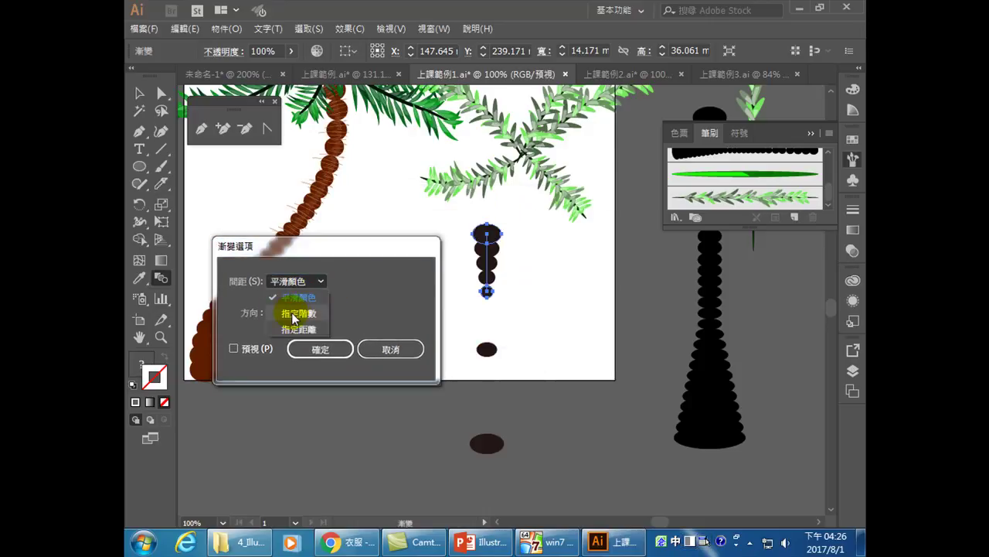
{"action": "left_click", "coordinate": [299, 315]}
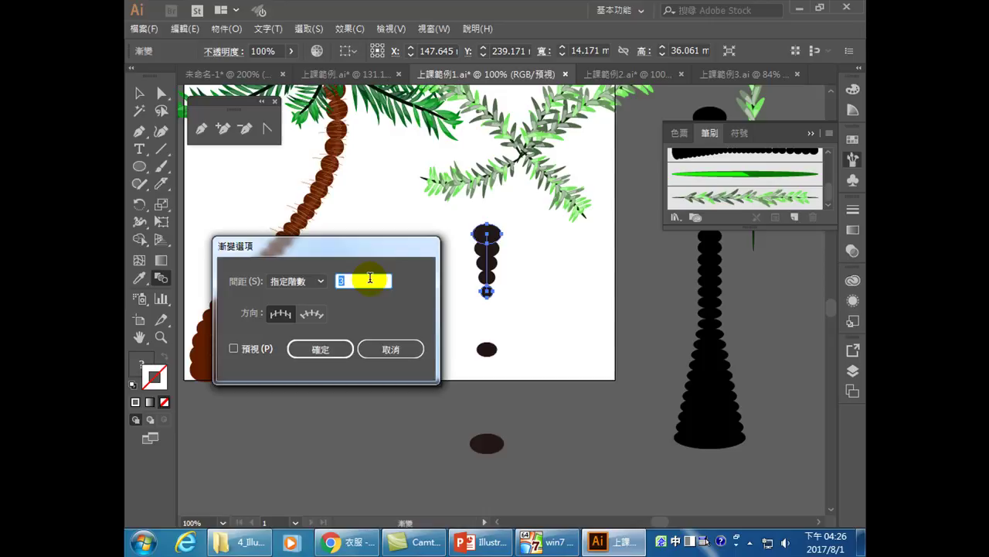
{"action": "type", "text": "6"}
{"action": "left_click", "coordinate": [320, 351]}
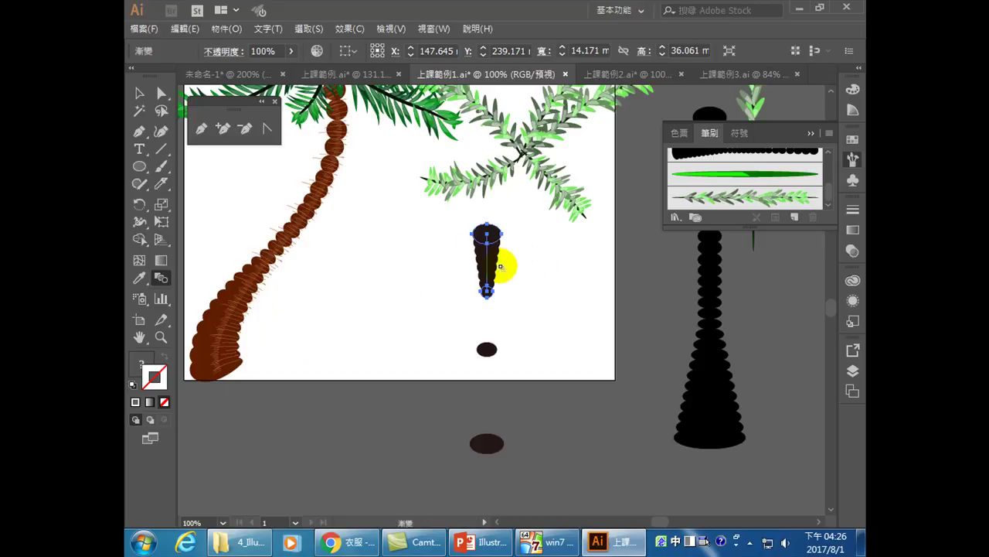
{"action": "left_click", "coordinate": [139, 94]}
{"action": "left_click", "coordinate": [534, 307]}
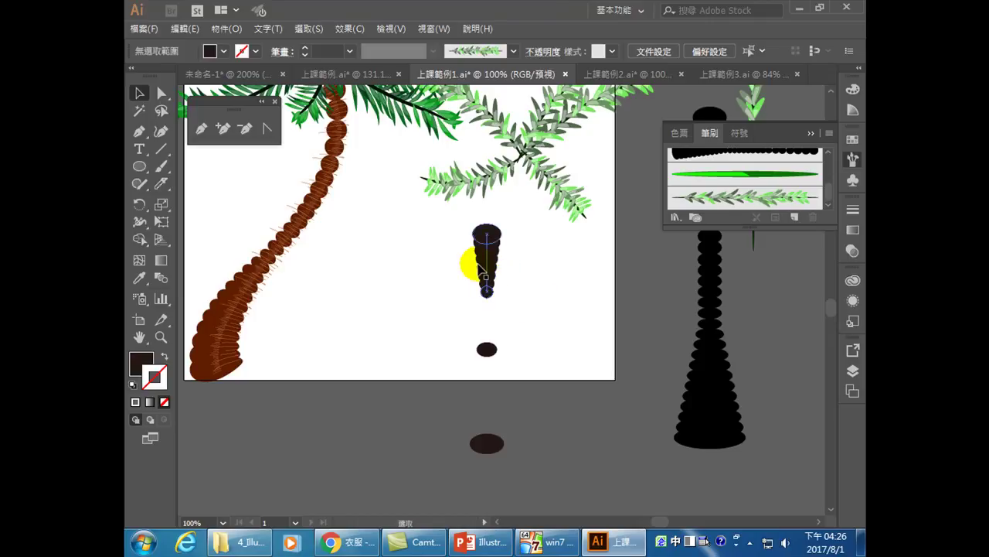
Expand the blended cone, ungroup the resulting ellipses, and select the bottom ellipse.
{"action": "left_click_drag", "start_coordinate": [466, 225], "coordinate": [508, 308]}
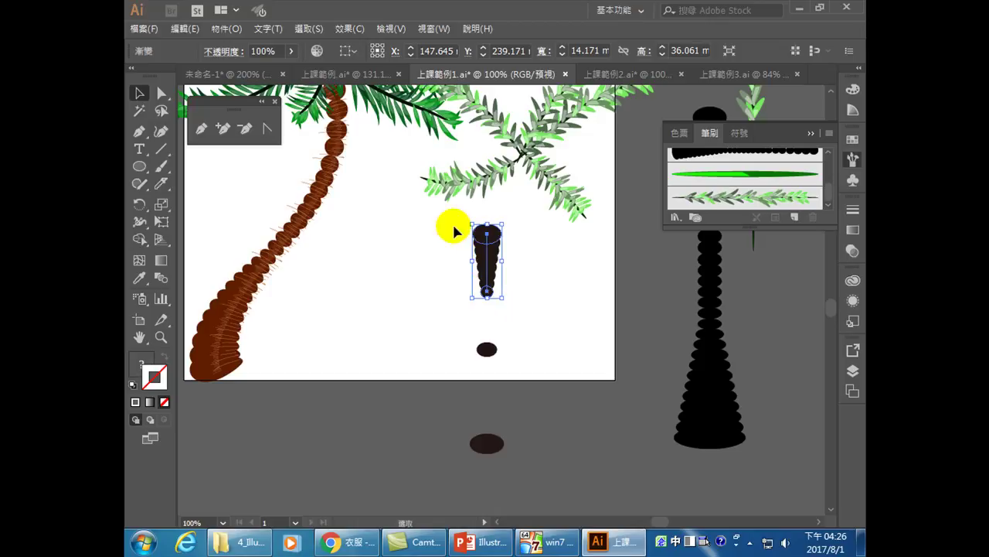
{"action": "left_click", "coordinate": [223, 27]}
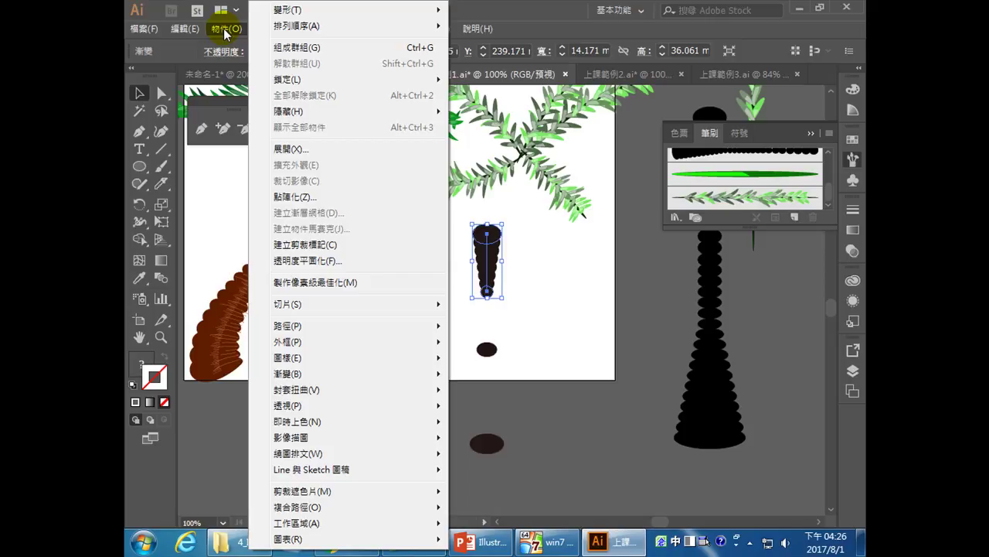
{"action": "left_click", "coordinate": [288, 148]}
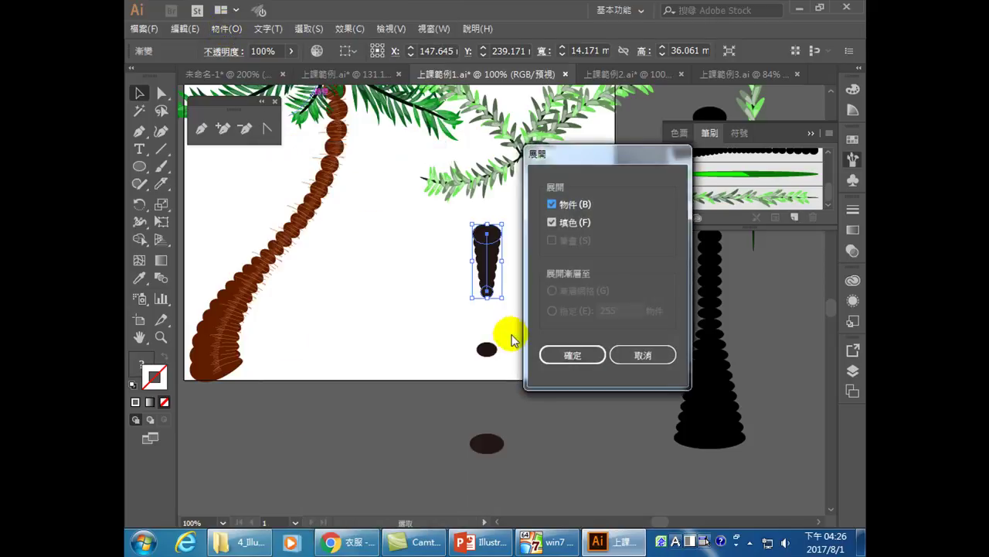
{"action": "left_click", "coordinate": [576, 355]}
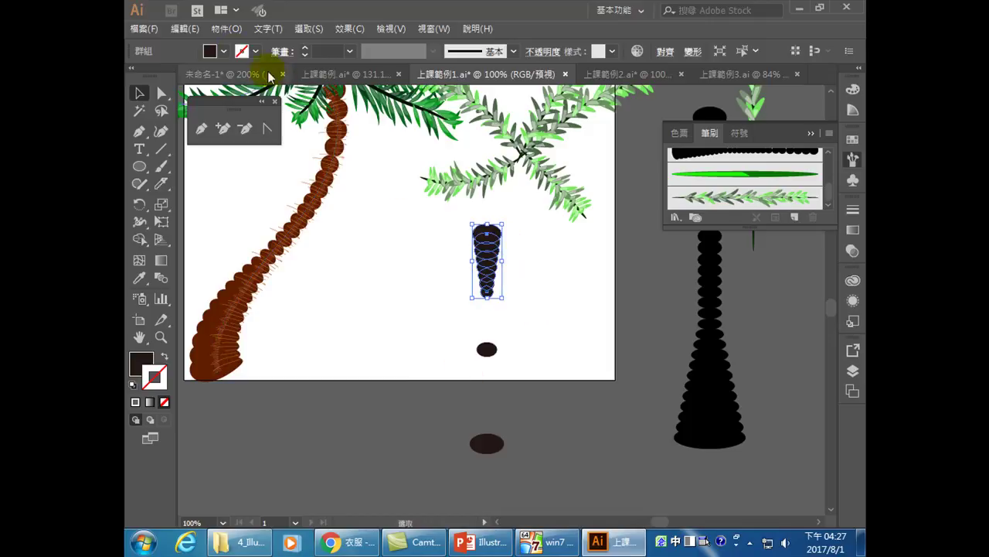
{"action": "left_click", "coordinate": [226, 28]}
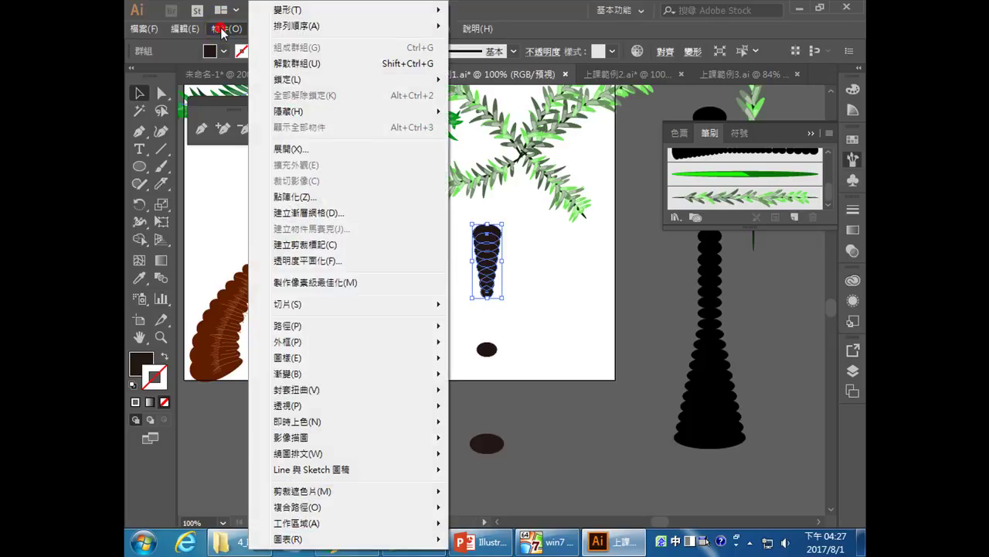
{"action": "left_click", "coordinate": [286, 67]}
{"action": "left_click", "coordinate": [548, 274]}
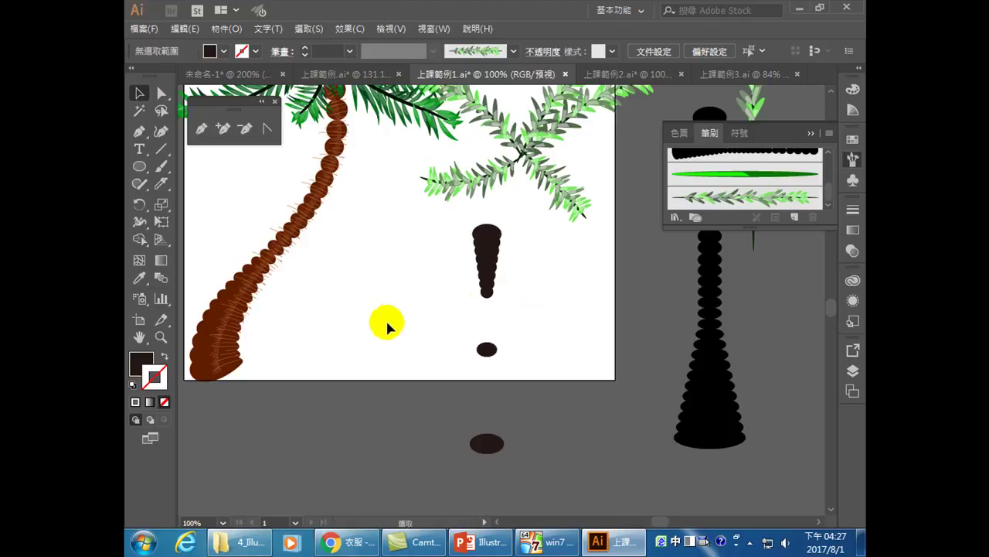
{"action": "left_click_drag", "start_coordinate": [490, 292], "coordinate": [537, 298]}
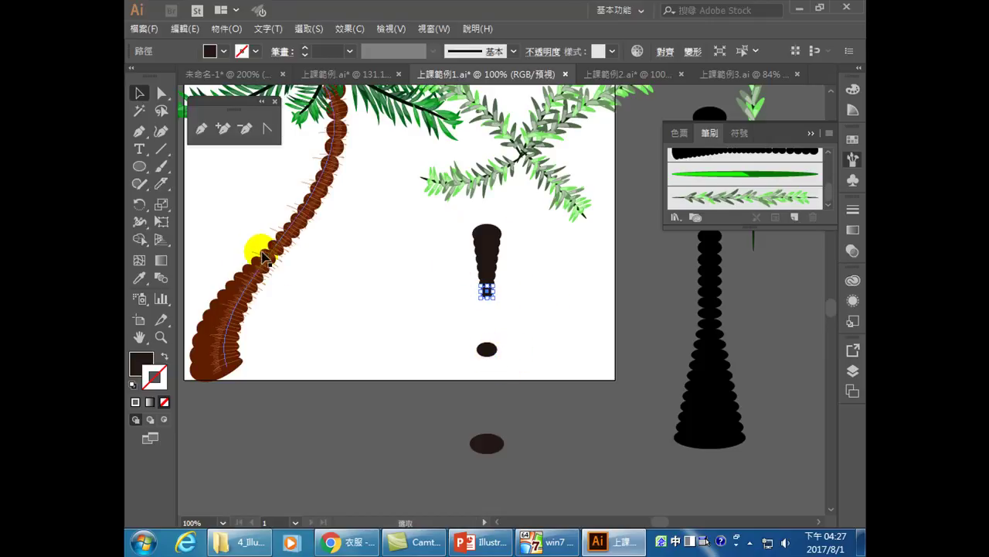
Blend the cone's bottom ellipse down to the small ellipse, then expand and ungroup the blend.
{"action": "left_click", "coordinate": [160, 278]}
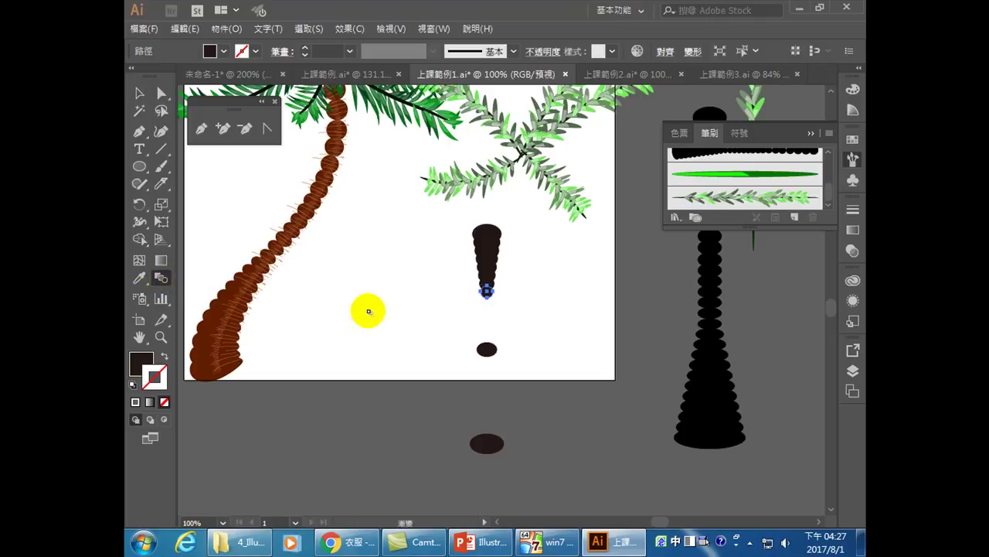
{"action": "left_click", "coordinate": [487, 291]}
{"action": "left_click", "coordinate": [487, 351]}
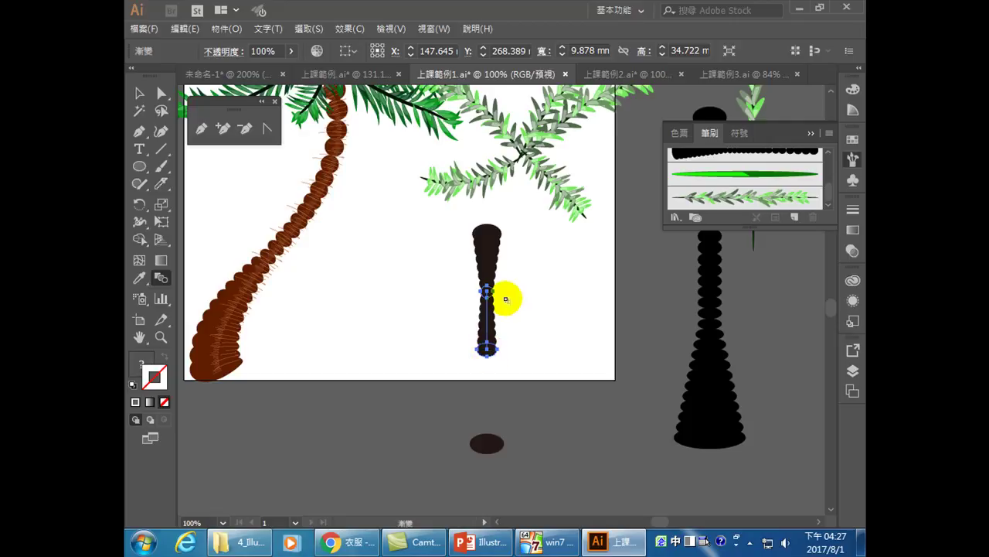
{"action": "double_click", "coordinate": [160, 277]}
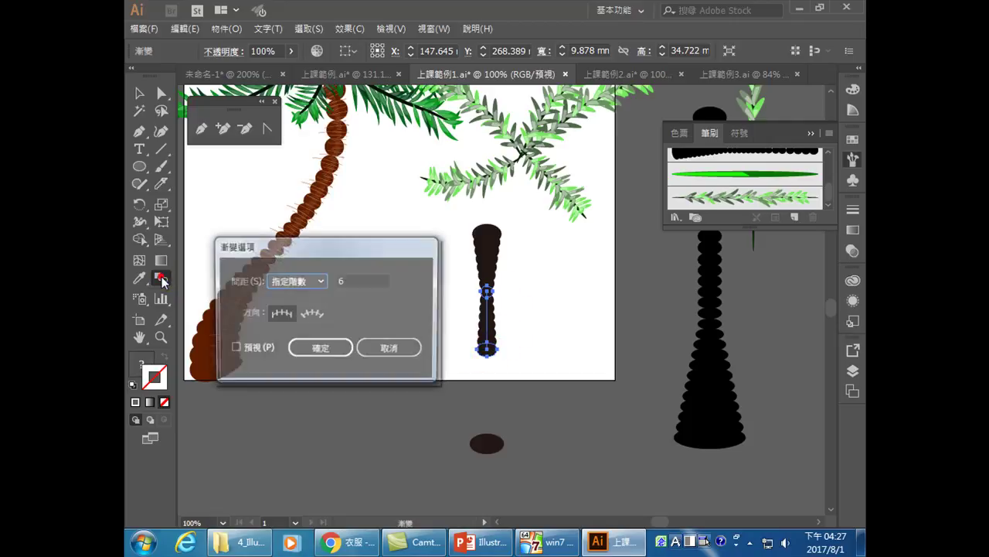
{"action": "left_click", "coordinate": [391, 352]}
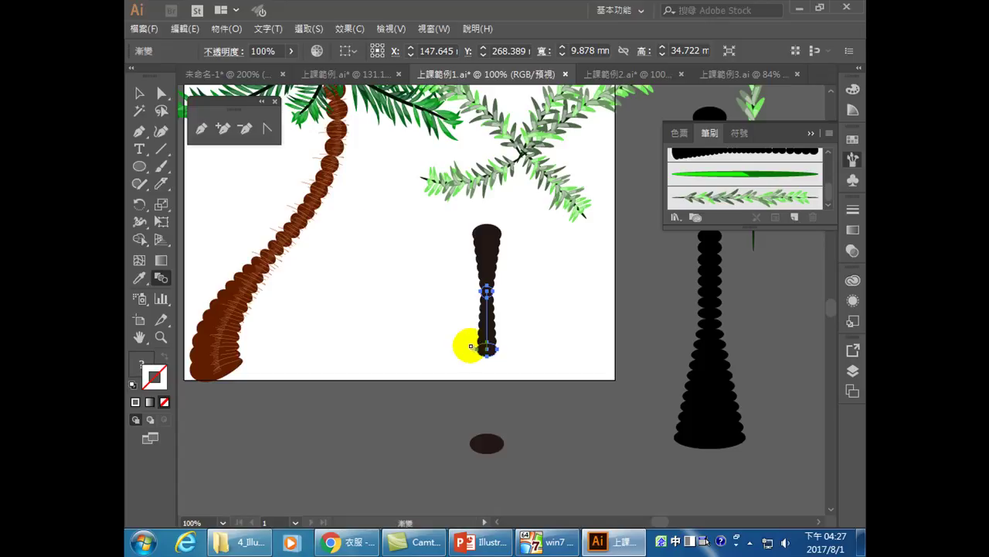
{"action": "left_click", "coordinate": [139, 93]}
{"action": "left_click", "coordinate": [235, 34]}
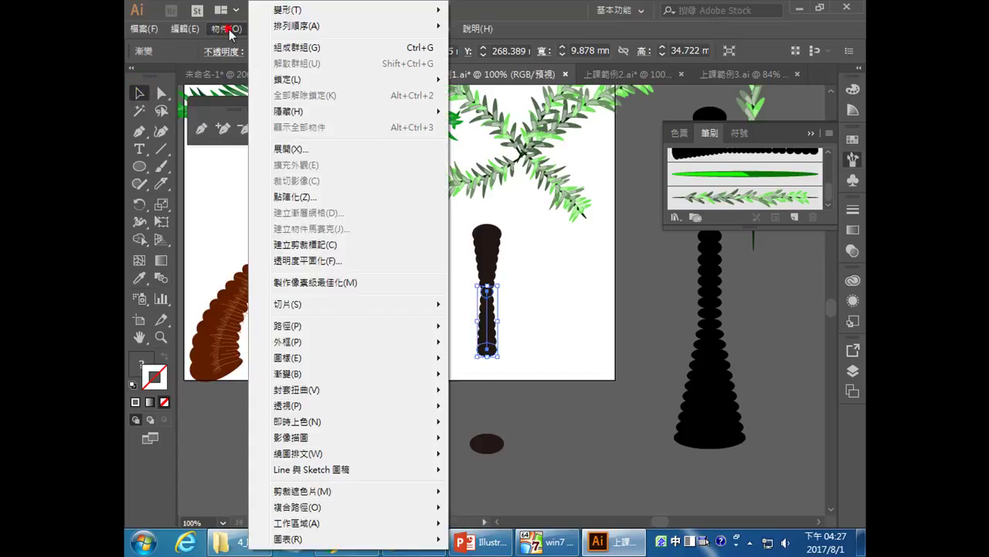
{"action": "left_click", "coordinate": [304, 150]}
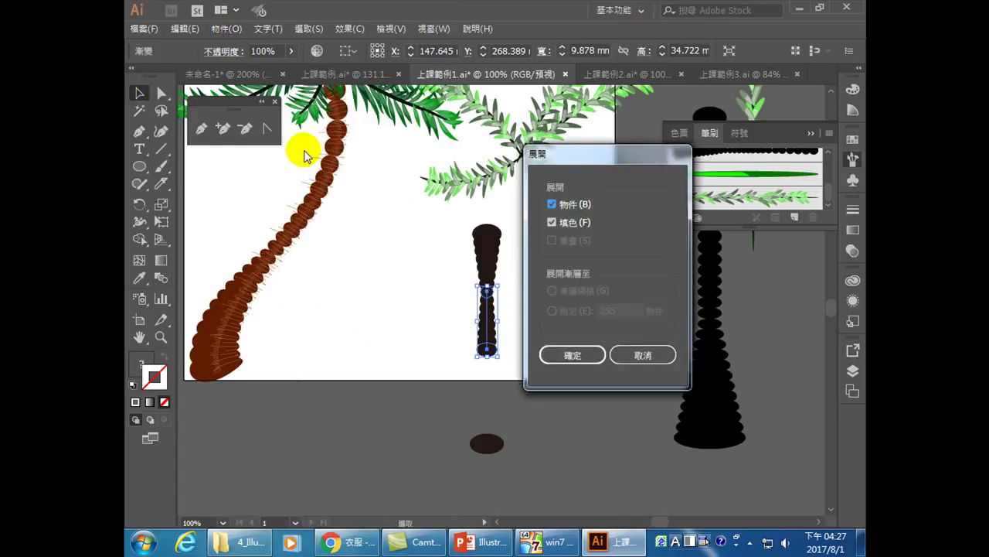
{"action": "left_click", "coordinate": [568, 353]}
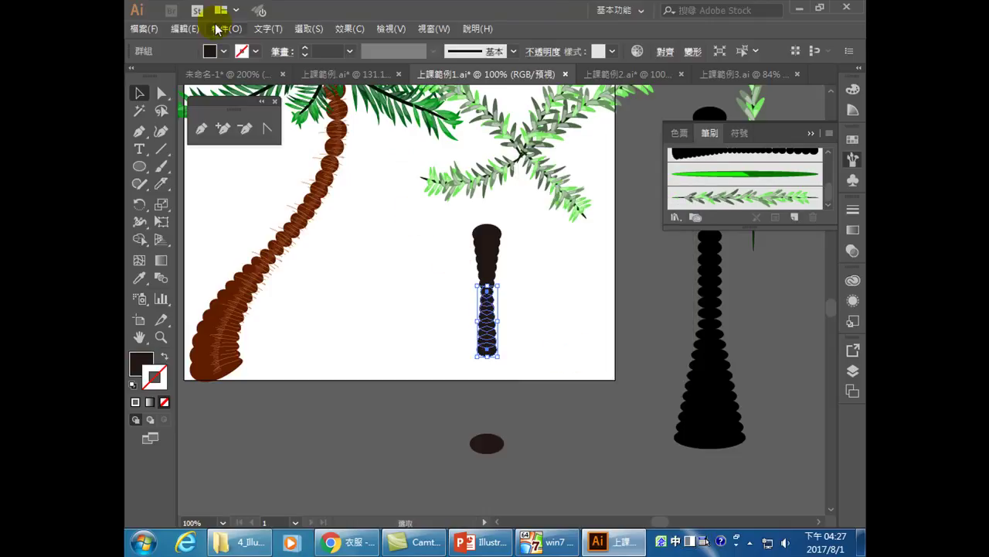
{"action": "left_click", "coordinate": [227, 31]}
{"action": "left_click", "coordinate": [286, 62]}
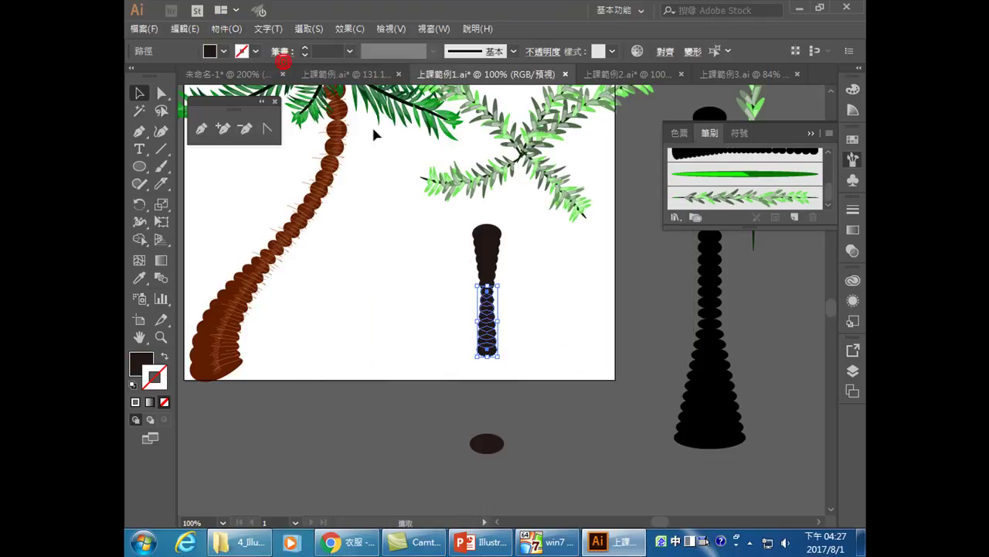
{"action": "left_click", "coordinate": [558, 376]}
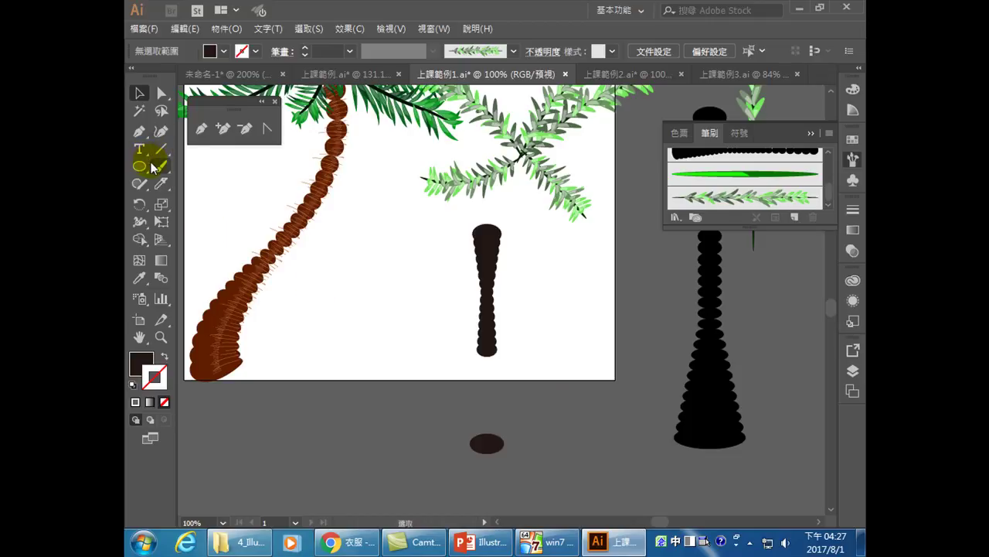
Blend the trunk's bottom down to the lowest ellipse with 6 steps and select the whole trunk.
{"action": "left_click", "coordinate": [161, 278]}
{"action": "left_click", "coordinate": [488, 349]}
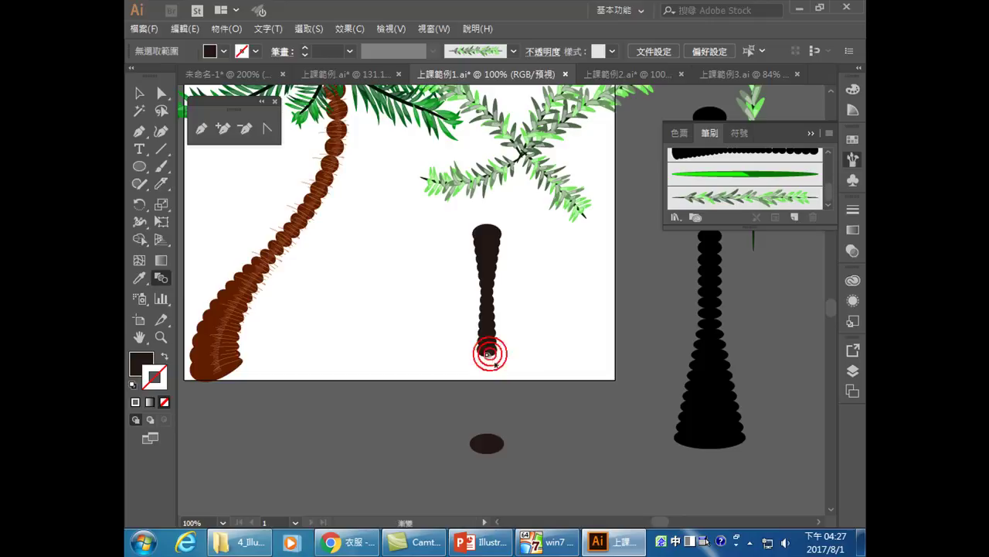
{"action": "left_click", "coordinate": [490, 460]}
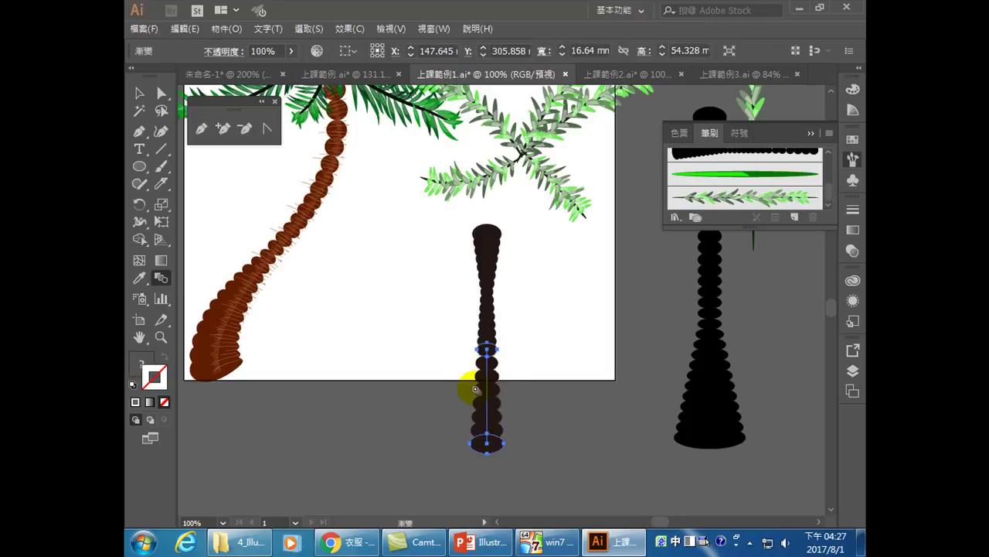
{"action": "double_click", "coordinate": [161, 278]}
{"action": "double_click", "coordinate": [353, 281]}
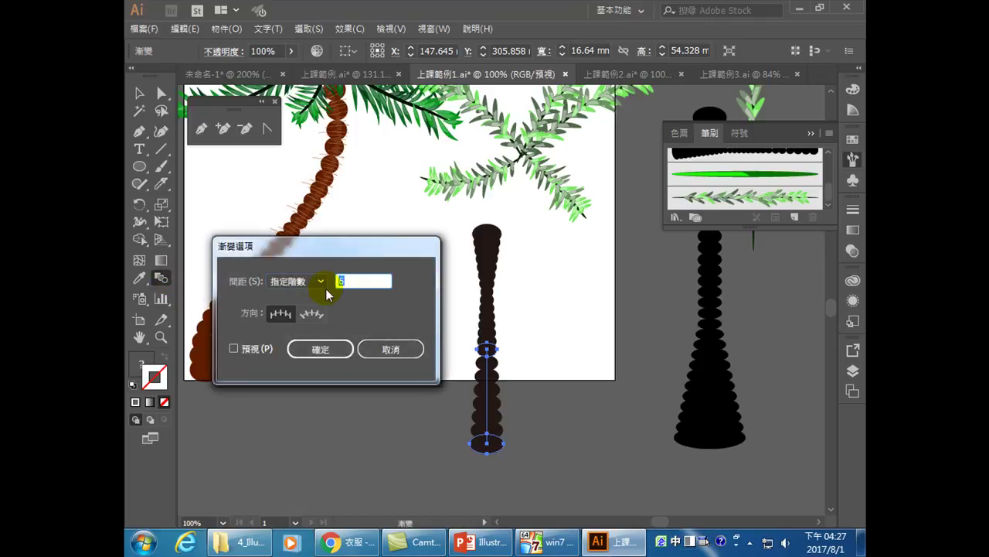
{"action": "left_click", "coordinate": [330, 349]}
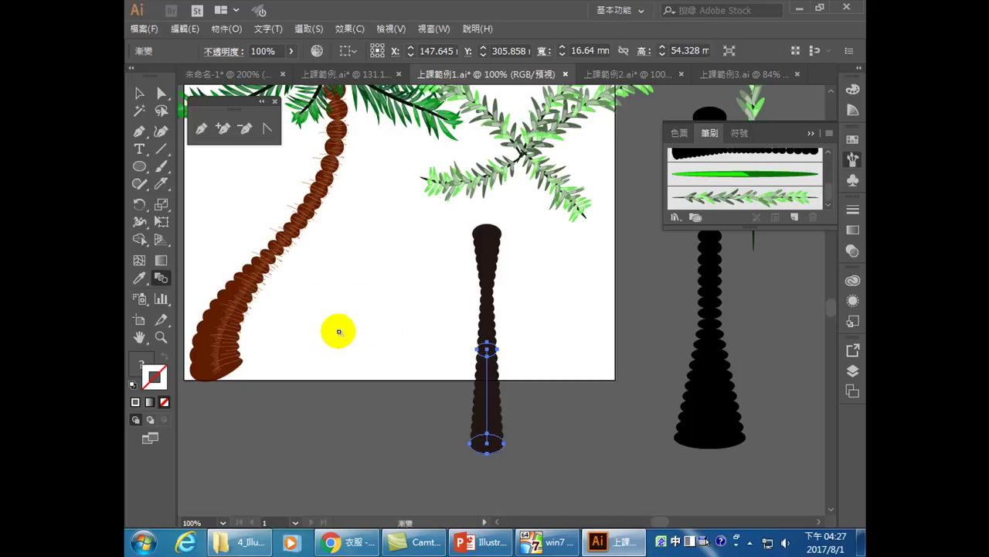
{"action": "left_click", "coordinate": [139, 94]}
{"action": "left_click", "coordinate": [378, 295]}
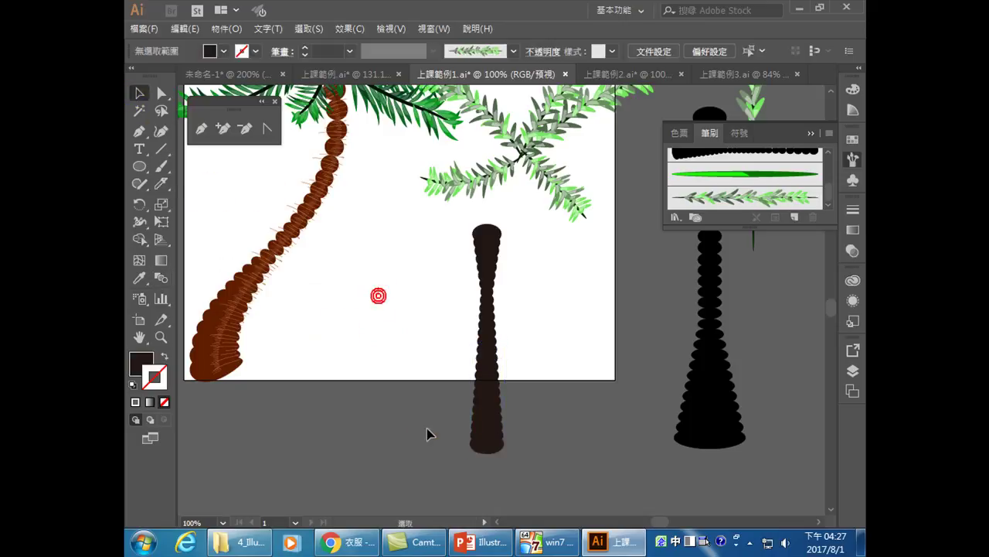
{"action": "left_click_drag", "start_coordinate": [508, 474], "coordinate": [435, 228]}
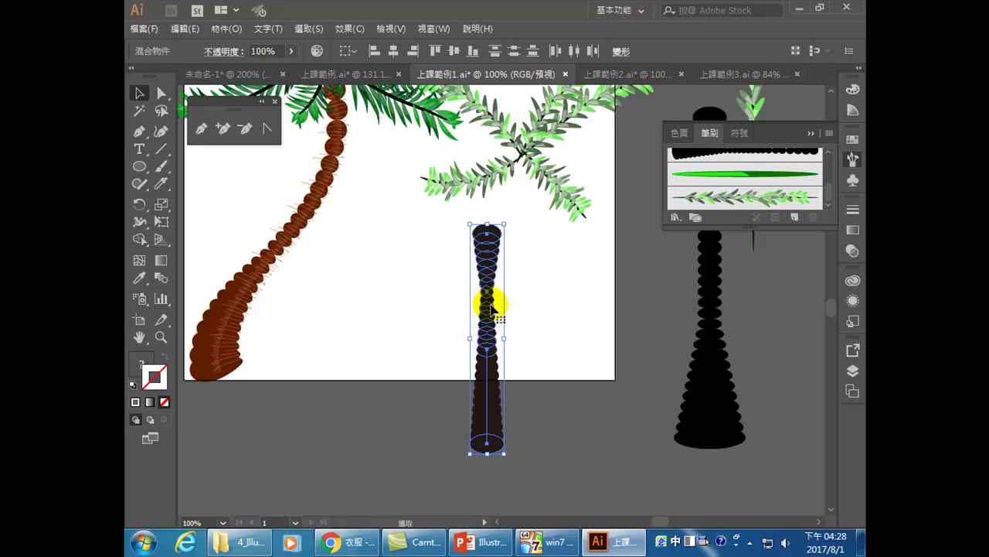
{"action": "left_click", "coordinate": [795, 216]}
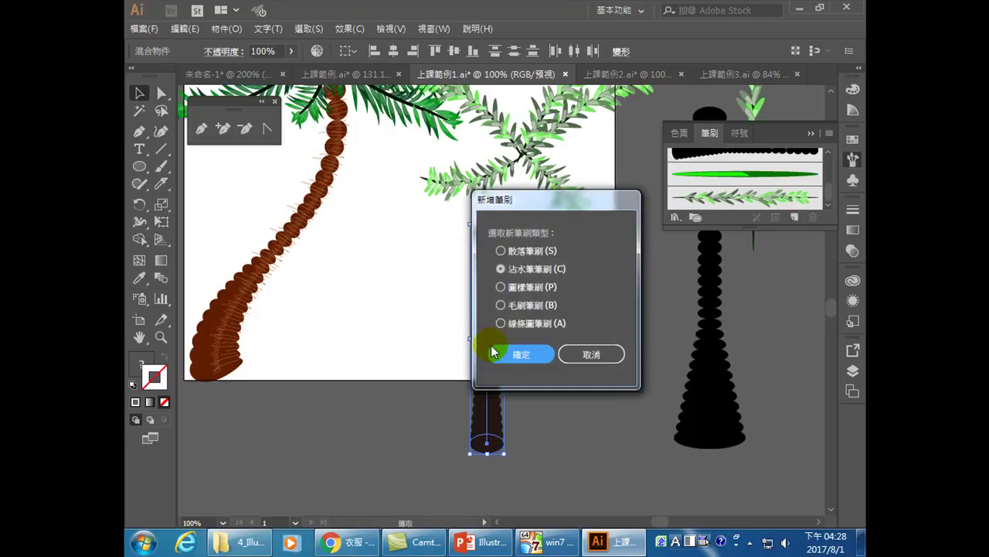
Create an upward-pointing art brush from the trunk with Tints colourization.
{"action": "left_click", "coordinate": [500, 323]}
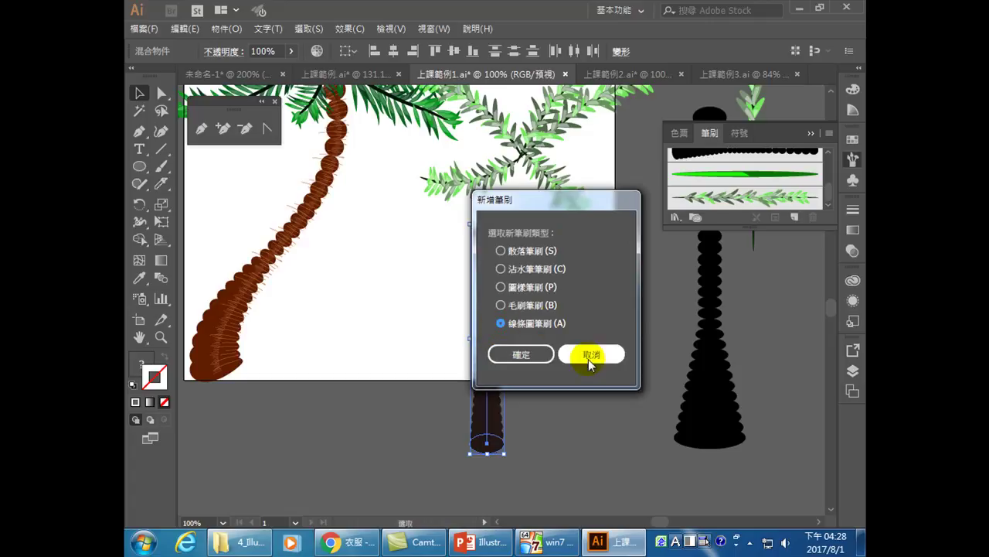
{"action": "left_click", "coordinate": [526, 354]}
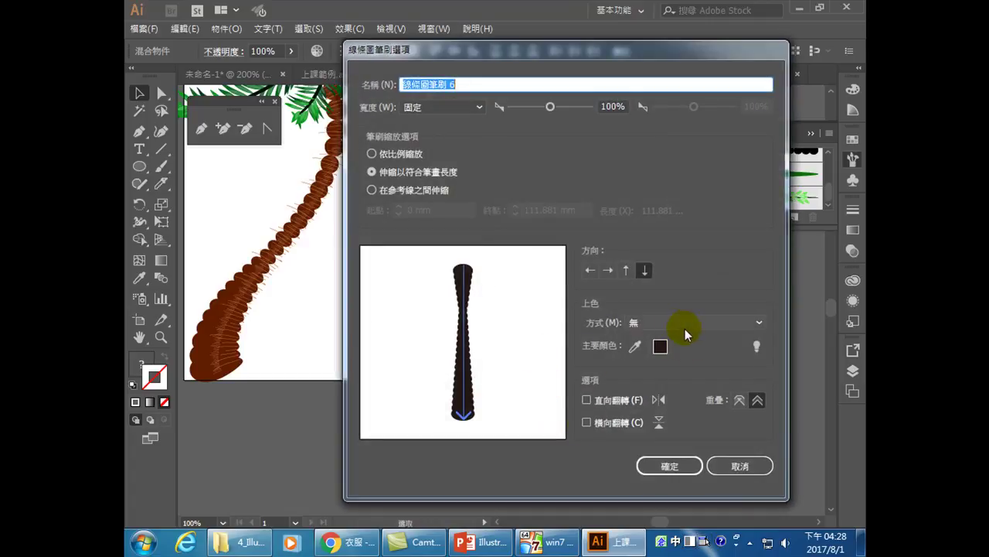
{"action": "left_click", "coordinate": [626, 271]}
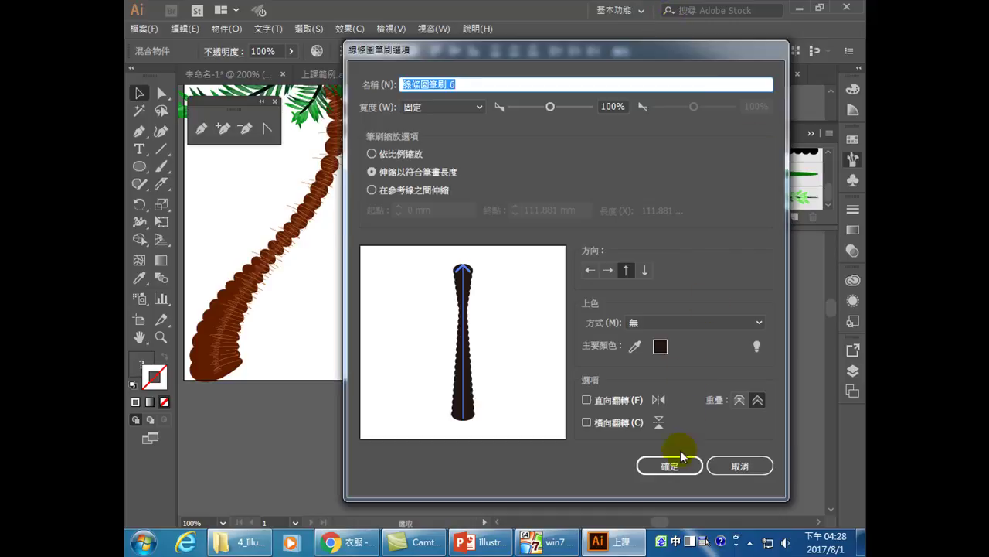
{"action": "left_click", "coordinate": [667, 328]}
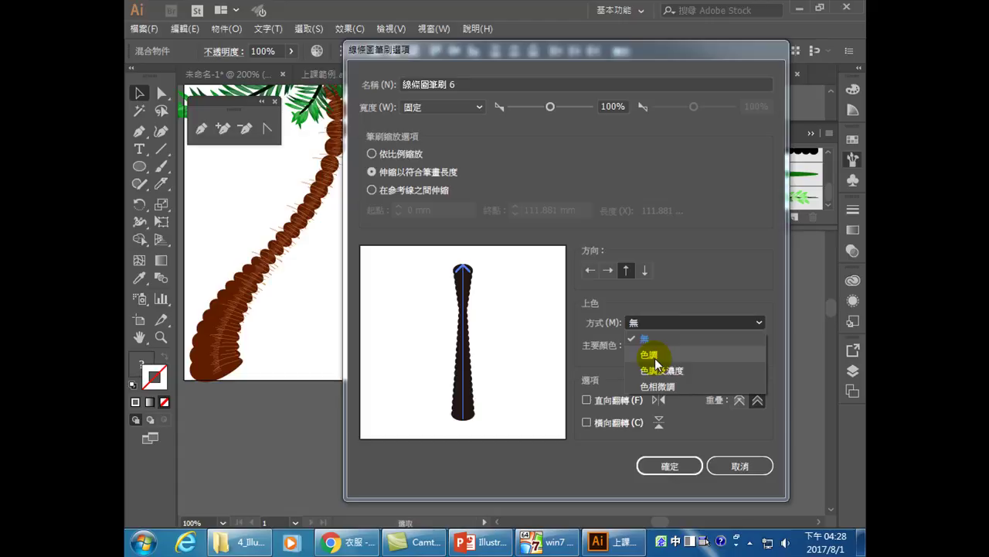
{"action": "left_click", "coordinate": [652, 355]}
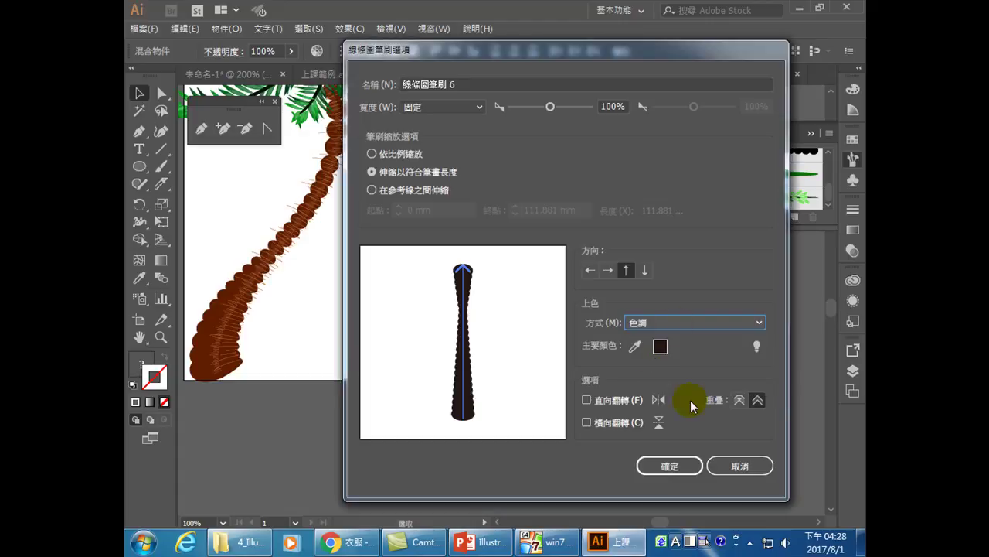
{"action": "left_click", "coordinate": [679, 470]}
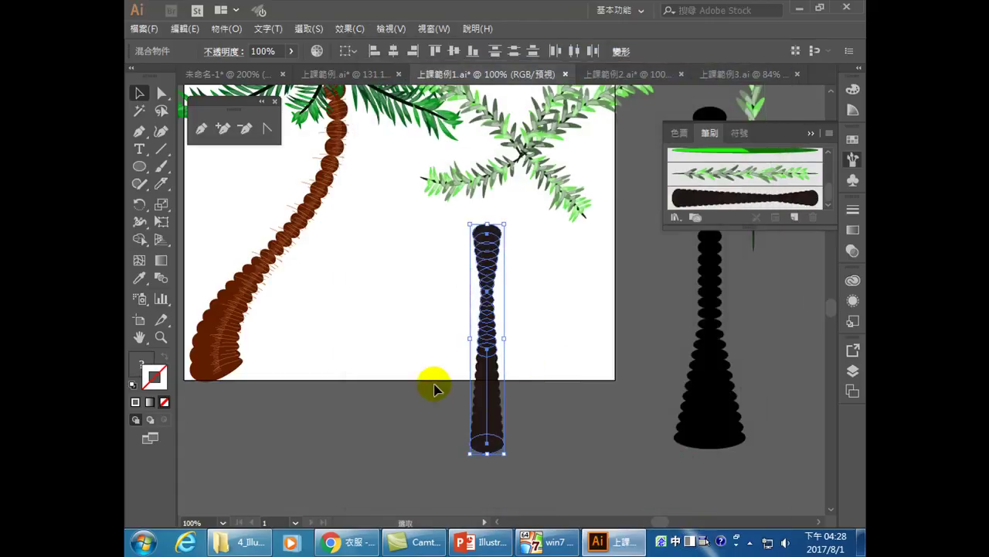
{"action": "left_click", "coordinate": [513, 376]}
Move the blended trunk off the artboard to the right and pick the custom trunk brush.
{"action": "left_click_drag", "start_coordinate": [458, 219], "coordinate": [509, 471]}
{"action": "left_click_drag", "start_coordinate": [490, 309], "coordinate": [756, 351]}
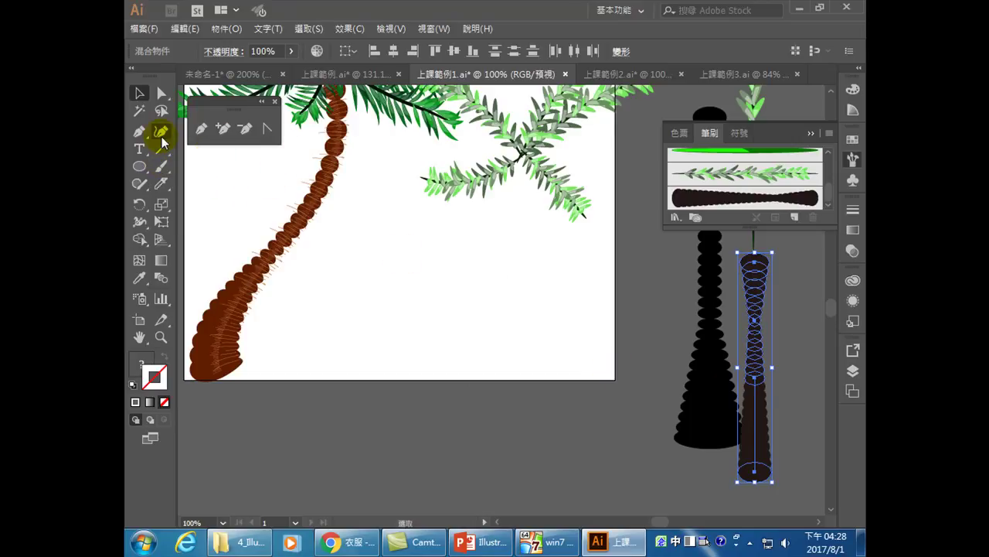
{"action": "left_click", "coordinate": [161, 167]}
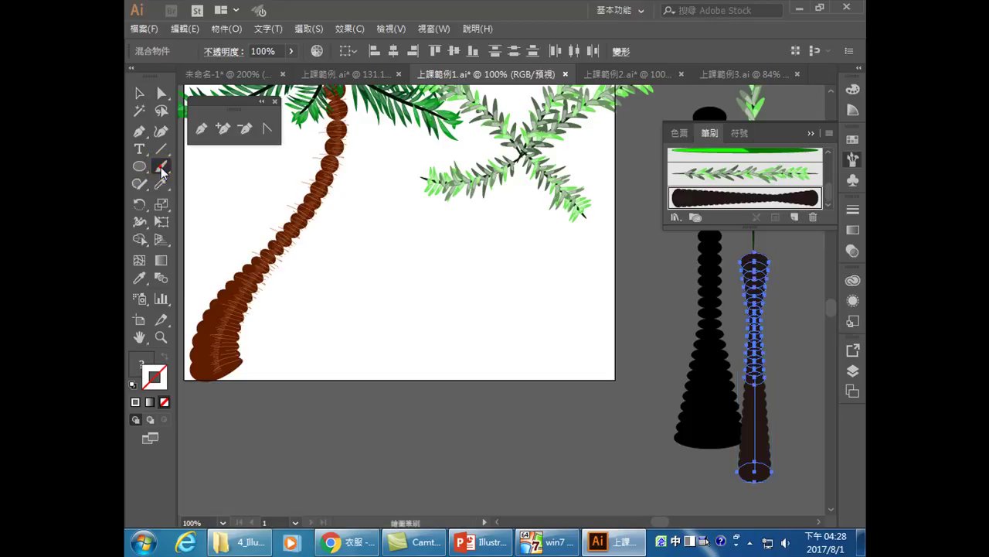
{"action": "left_click", "coordinate": [702, 198]}
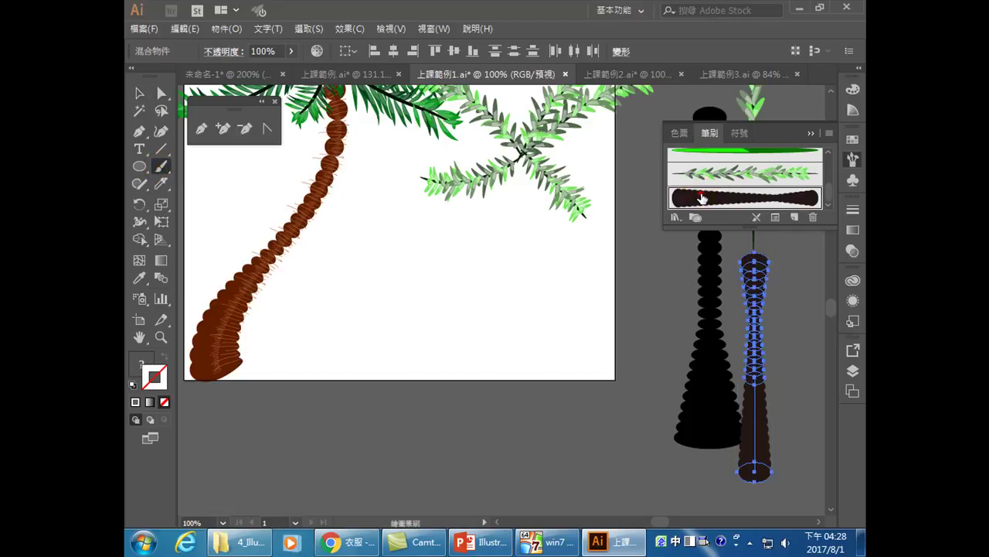
{"action": "left_click", "coordinate": [744, 200]}
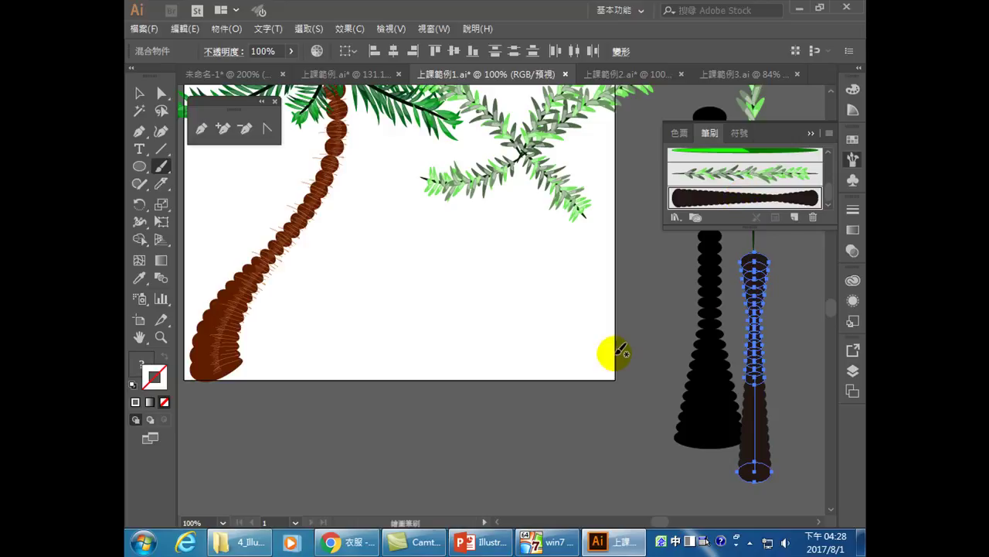
Paint the second trunk with the trunk brush from the artboard's lower edge up to the fronds.
{"action": "left_click", "coordinate": [139, 92]}
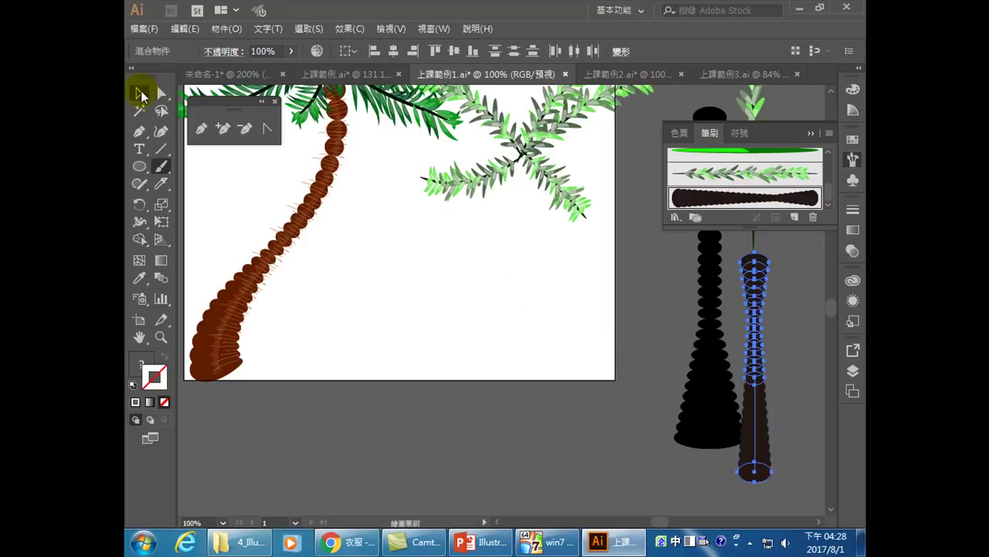
{"action": "left_click", "coordinate": [634, 347]}
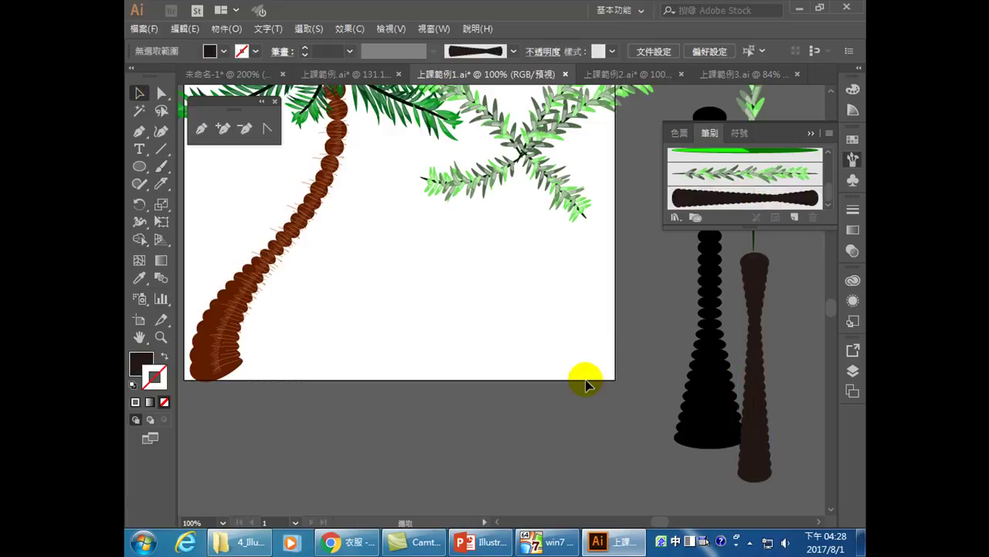
{"action": "left_click", "coordinate": [160, 167]}
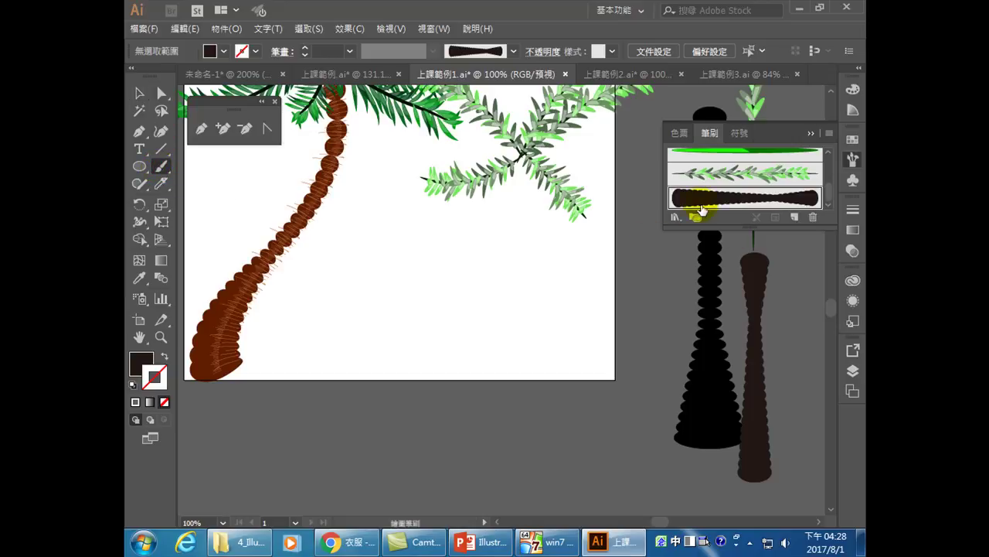
{"action": "left_click", "coordinate": [701, 199]}
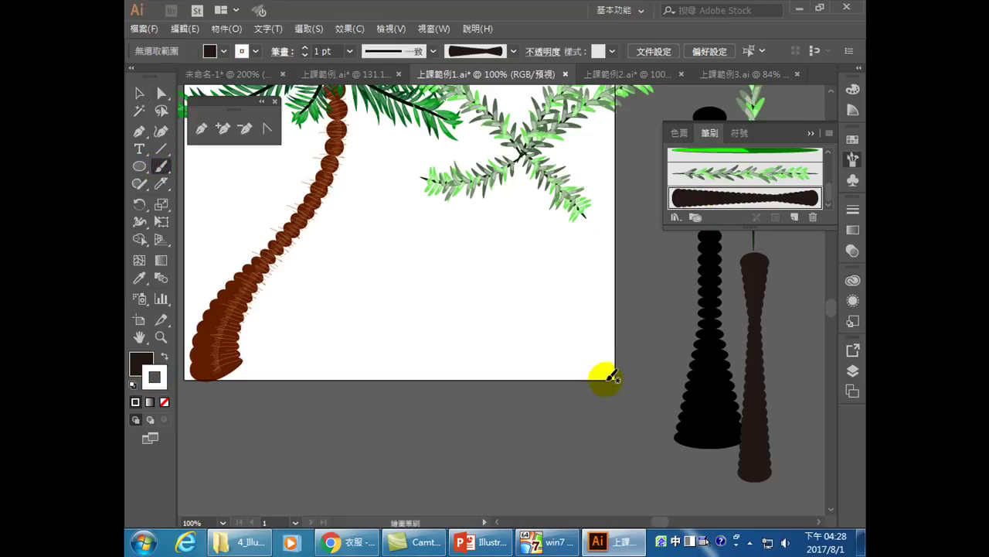
{"action": "mouse_move", "coordinate": [612, 376]}
{"action": "left_mouse_down"}
{"action": "mouse_move", "coordinate": [596, 312]}
{"action": "mouse_move", "coordinate": [551, 278]}
{"action": "mouse_move", "coordinate": [529, 245]}
{"action": "mouse_move", "coordinate": [522, 210]}
{"action": "mouse_move", "coordinate": [533, 155]}
{"action": "left_mouse_up"}
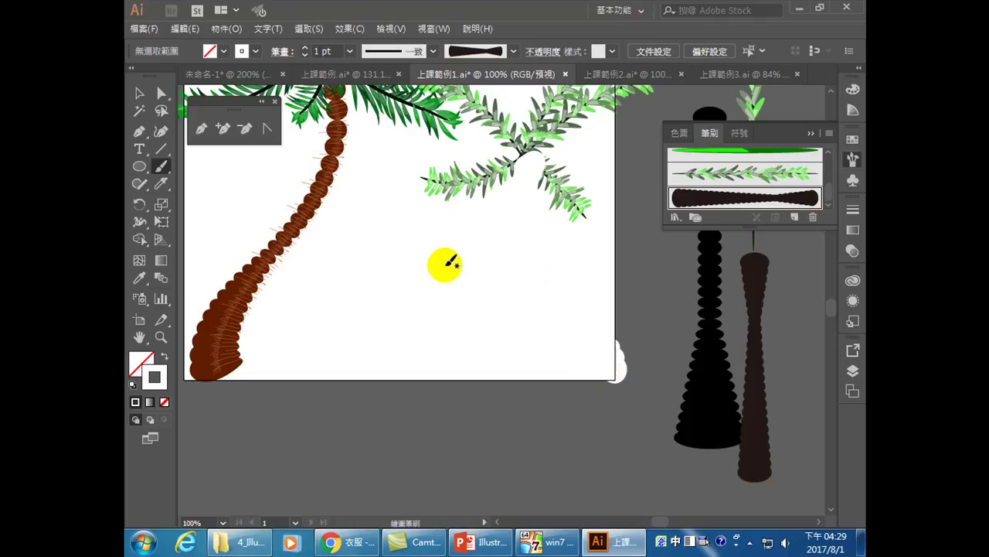
Set the painted trunk's stroke colour to dark brown 4F1E02.
{"action": "left_click", "coordinate": [139, 93]}
{"action": "left_click", "coordinate": [611, 362]}
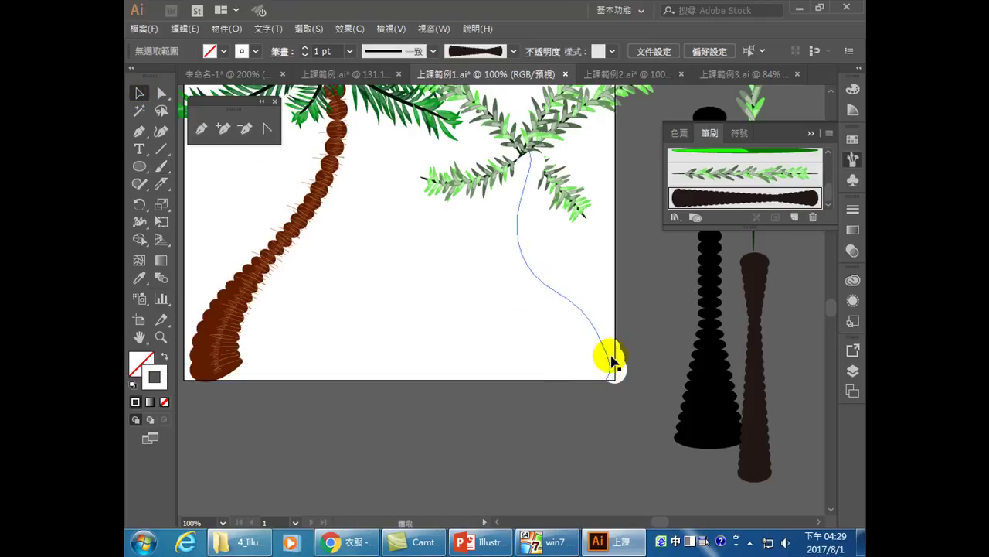
{"action": "left_click", "coordinate": [570, 355]}
{"action": "left_click", "coordinate": [220, 363]}
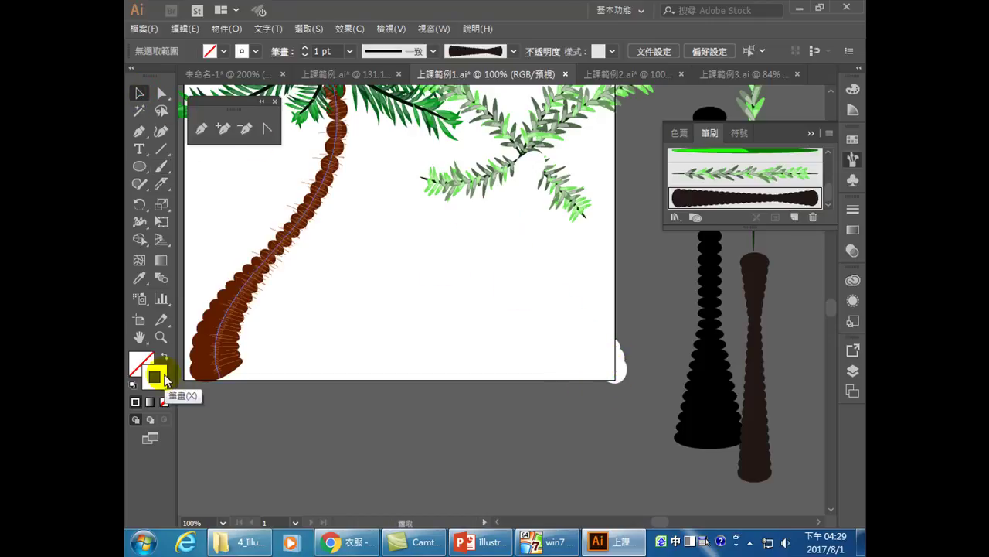
{"action": "left_click", "coordinate": [619, 369]}
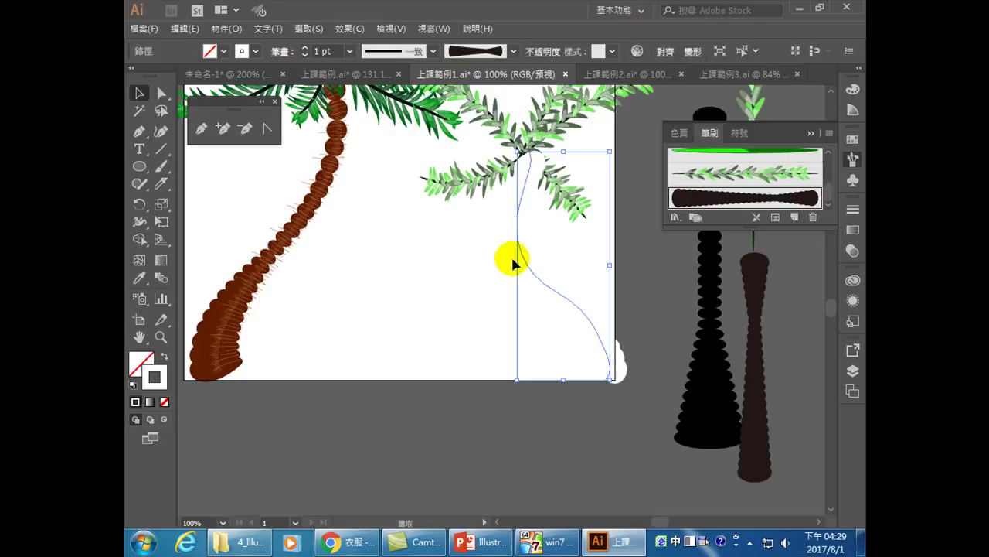
{"action": "double_click", "coordinate": [158, 378]}
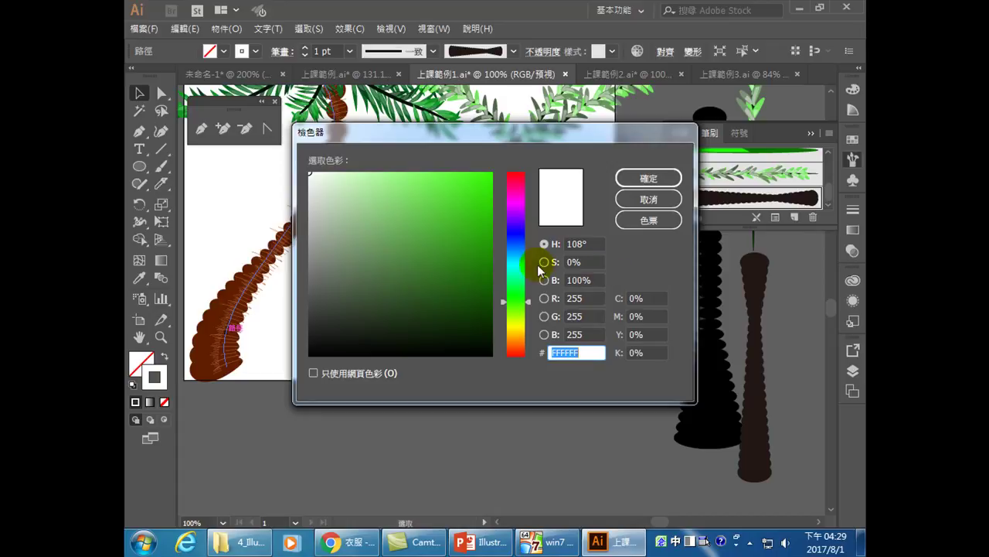
{"action": "left_click_drag", "start_coordinate": [509, 332], "coordinate": [513, 345]}
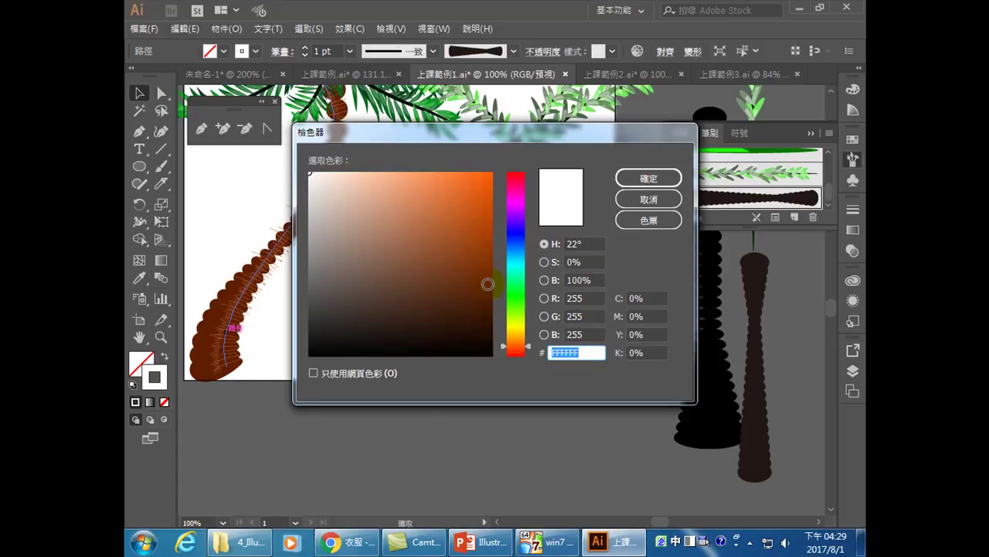
{"action": "left_click", "coordinate": [487, 299]}
{"action": "left_click", "coordinate": [634, 183]}
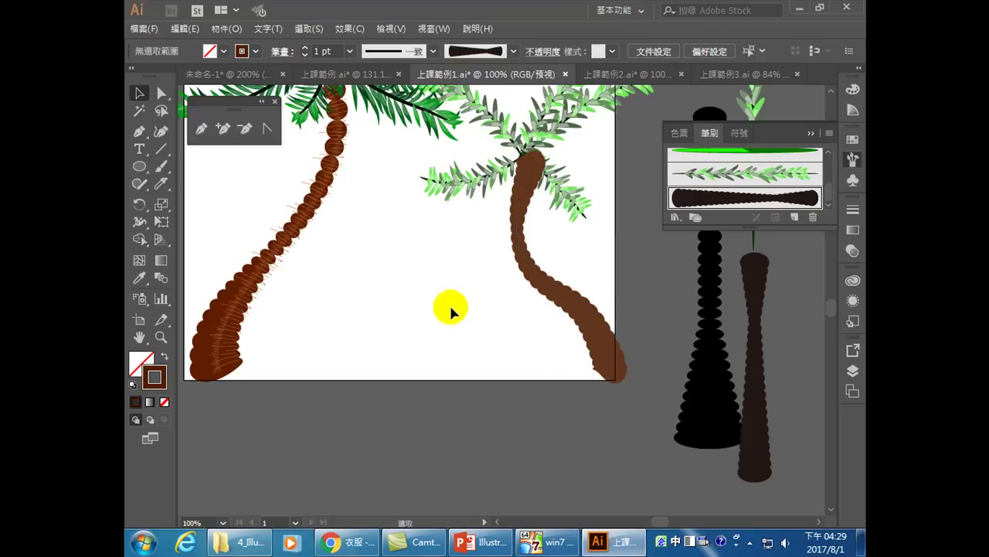
Send the brown trunk to the back, behind the fronds, with Object > Arrange.
{"action": "scroll", "coordinate": [451, 308], "scroll_direction": "up", "scroll_amount": 3}
{"action": "left_click", "coordinate": [531, 281]}
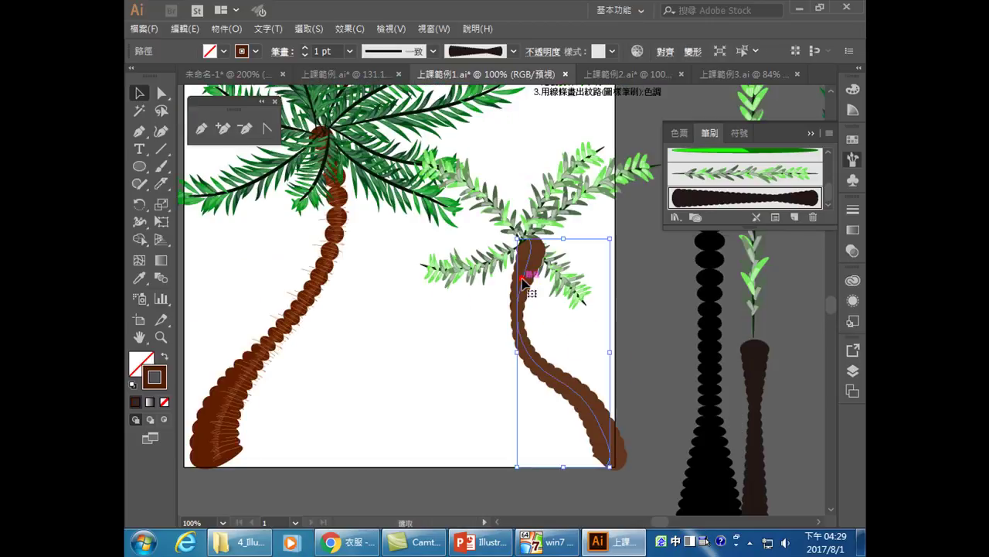
{"action": "right_click", "coordinate": [523, 286]}
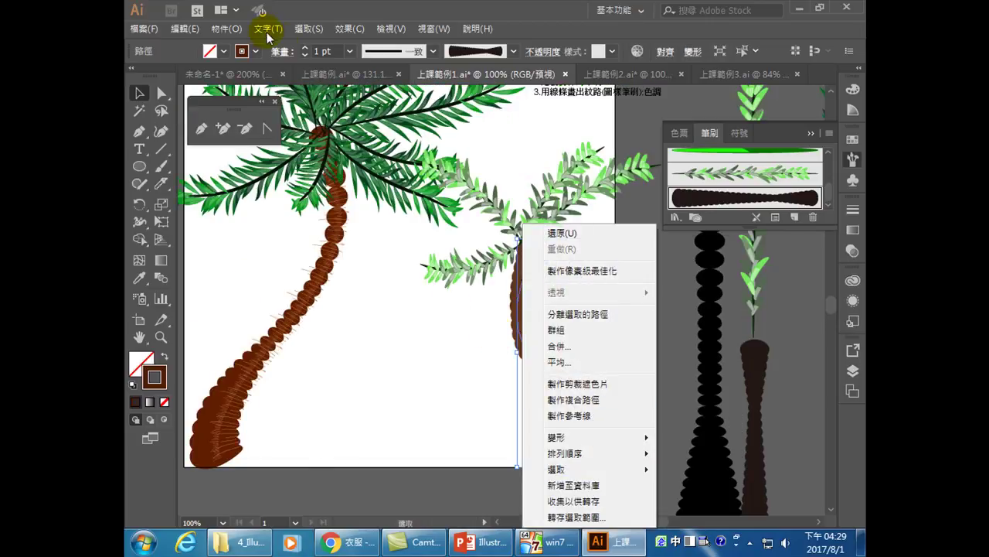
{"action": "left_click", "coordinate": [230, 30]}
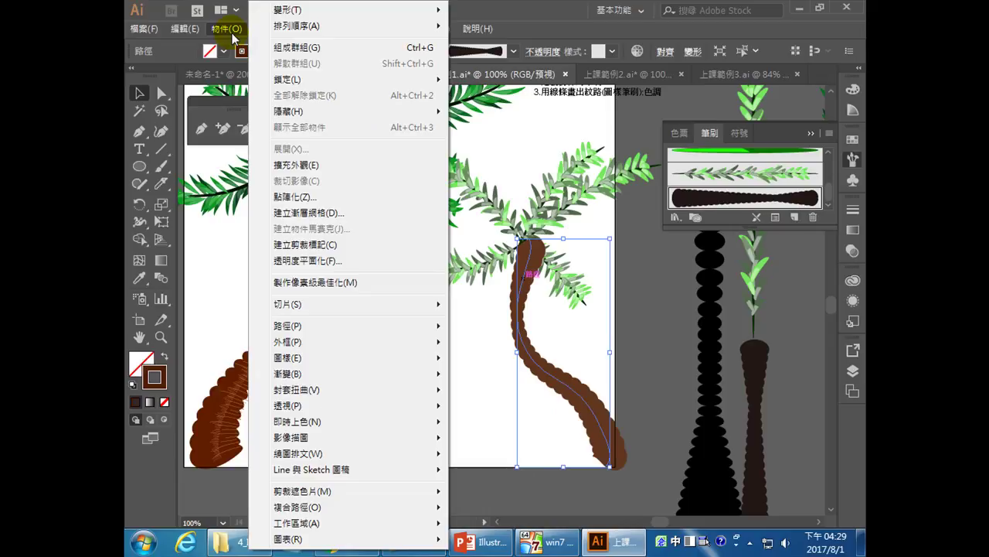
{"action": "mouse_move", "coordinate": [310, 25]}
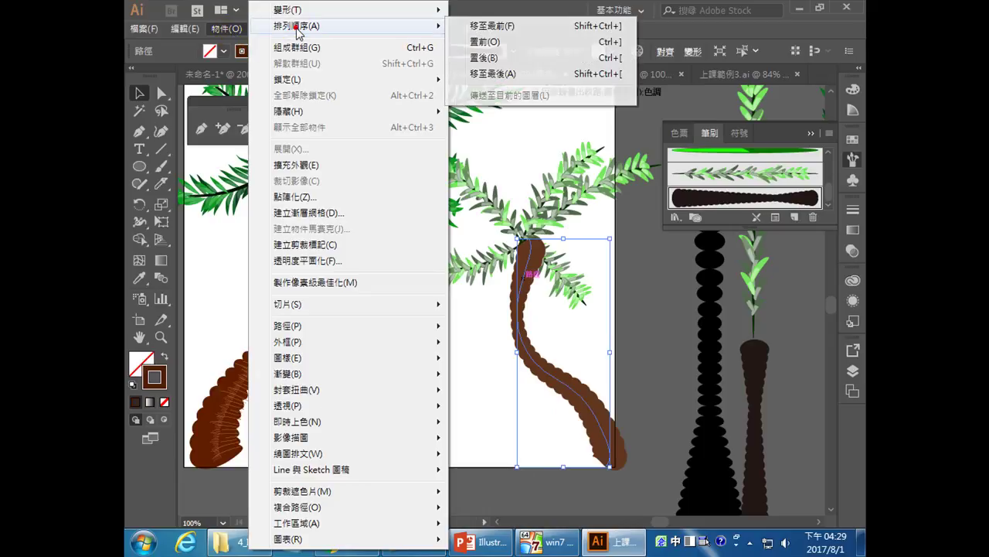
{"action": "left_click", "coordinate": [487, 73]}
{"action": "left_click", "coordinate": [415, 382]}
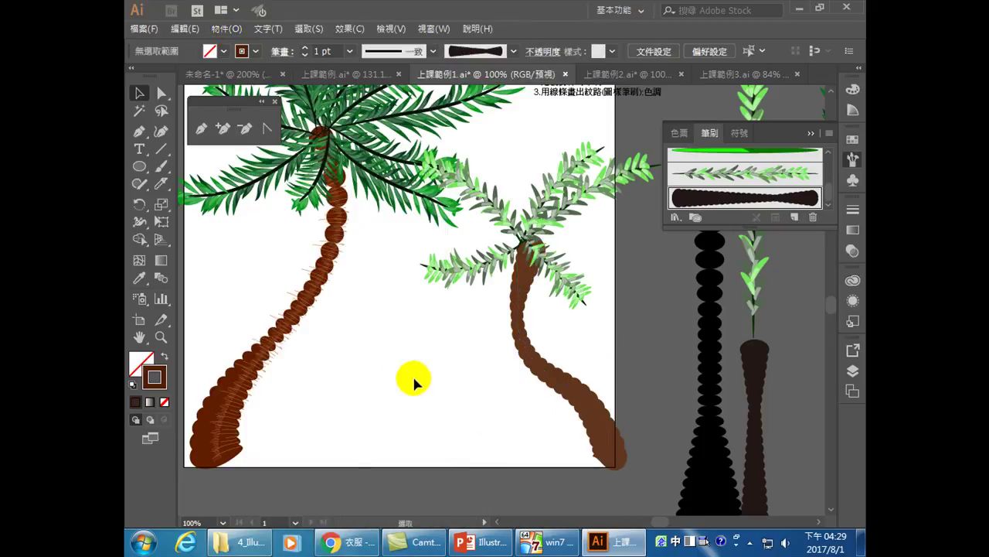
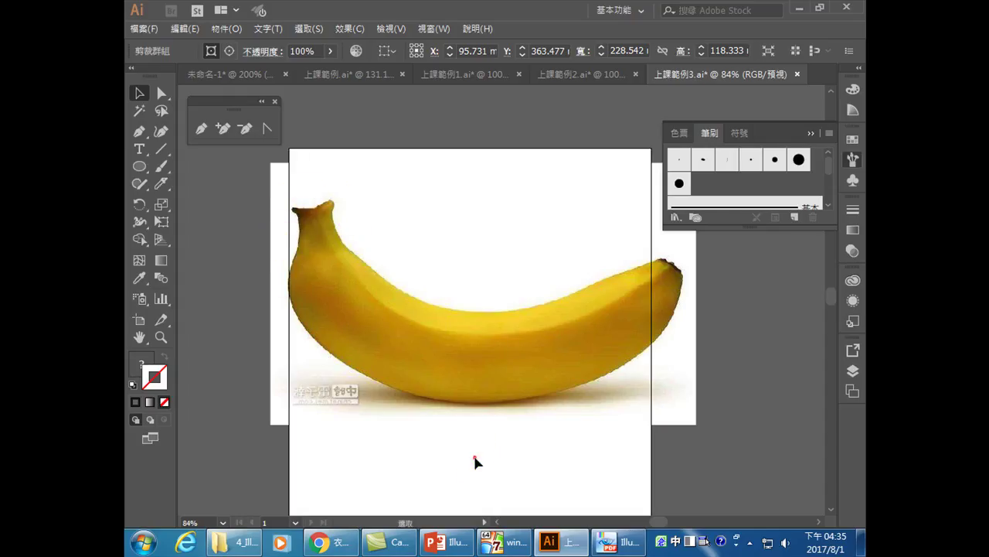
Deselect the banana clipping group.
{"action": "left_click", "coordinate": [496, 485]}
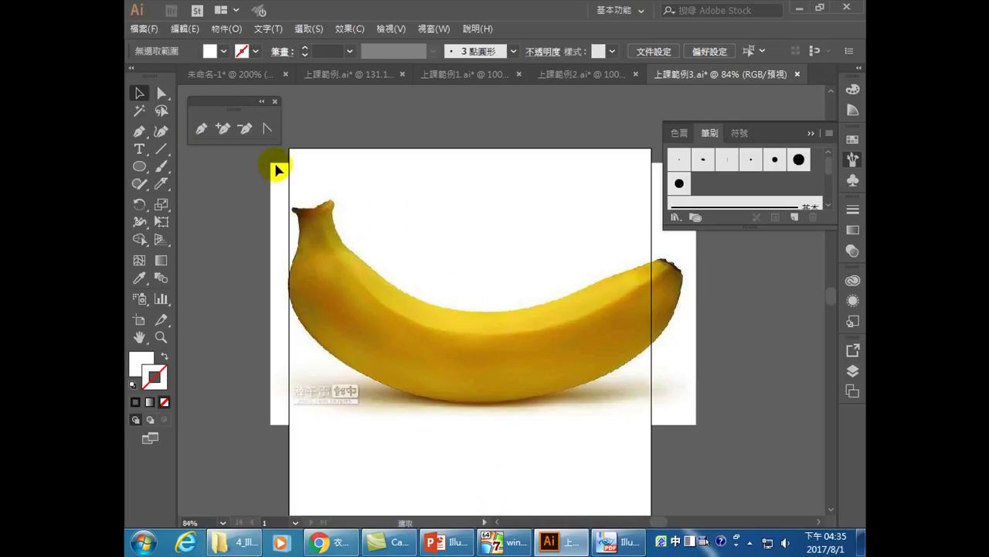
{"action": "left_click_drag", "start_coordinate": [342, 261], "coordinate": [580, 342]}
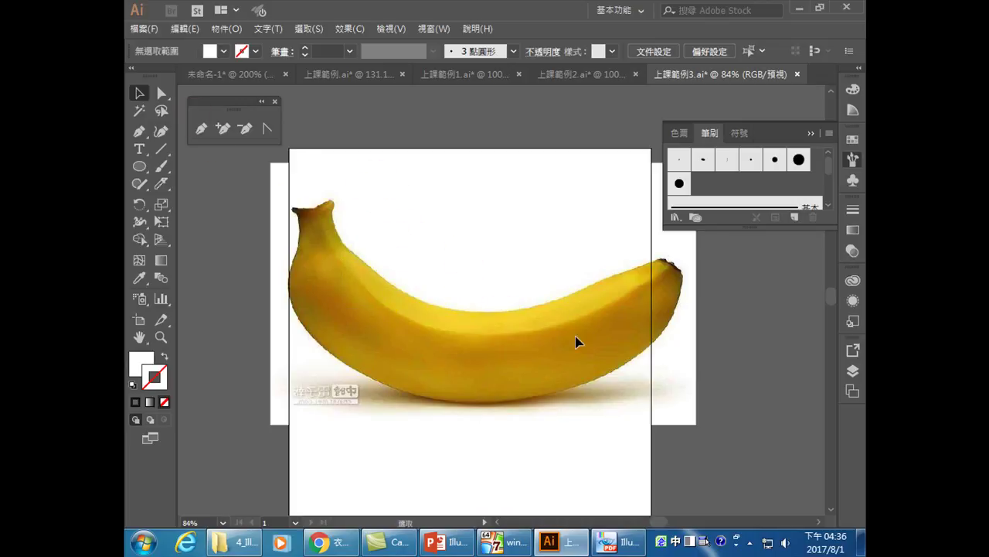
{"action": "mouse_move", "coordinate": [354, 288]}
{"action": "left_mouse_down"}
{"action": "mouse_move", "coordinate": [325, 209]}
{"action": "mouse_move", "coordinate": [343, 399]}
{"action": "left_mouse_up"}
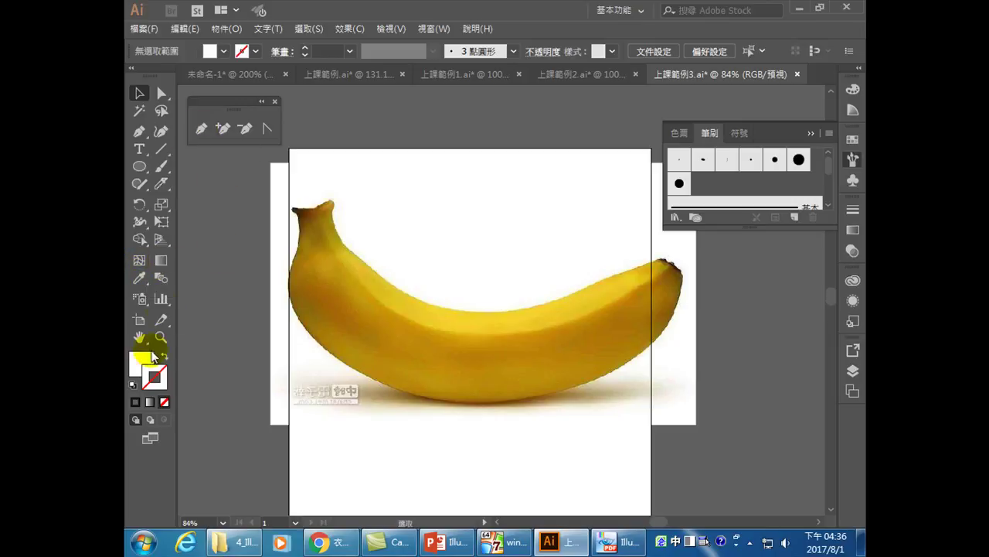
Reset to default colours, then set the fill to None, keeping the 1 pt black stroke.
{"action": "left_click", "coordinate": [132, 384]}
{"action": "left_click", "coordinate": [139, 361]}
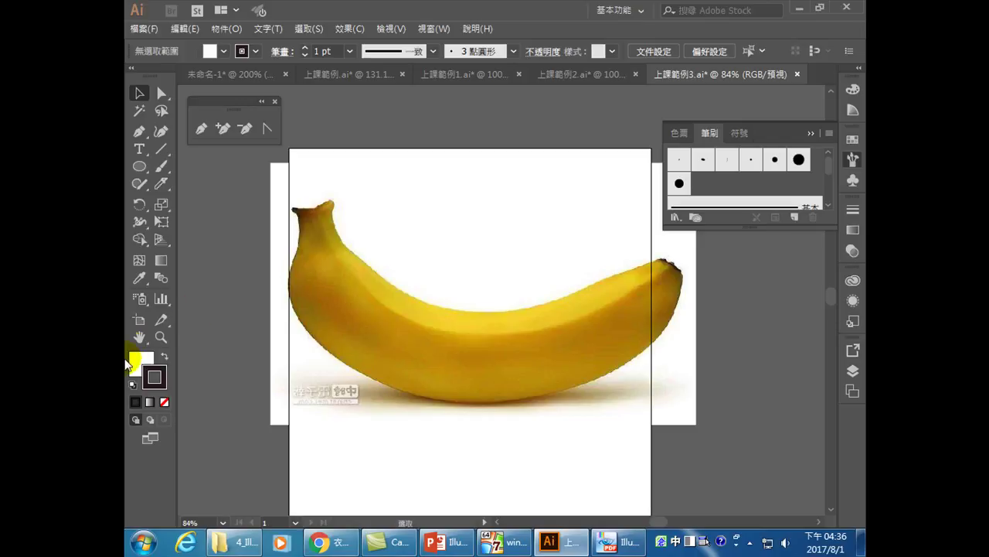
{"action": "left_click", "coordinate": [163, 401]}
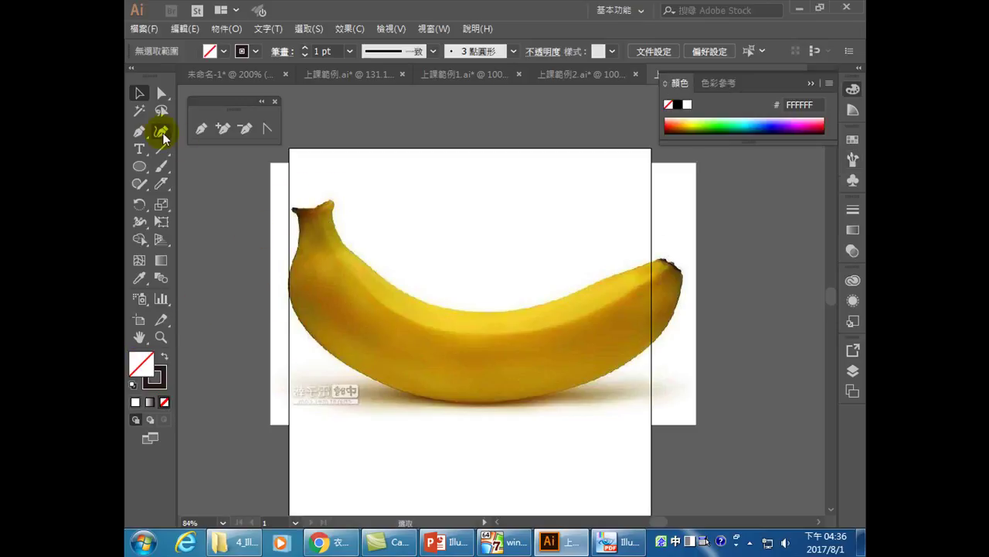
{"action": "left_click", "coordinate": [201, 128]}
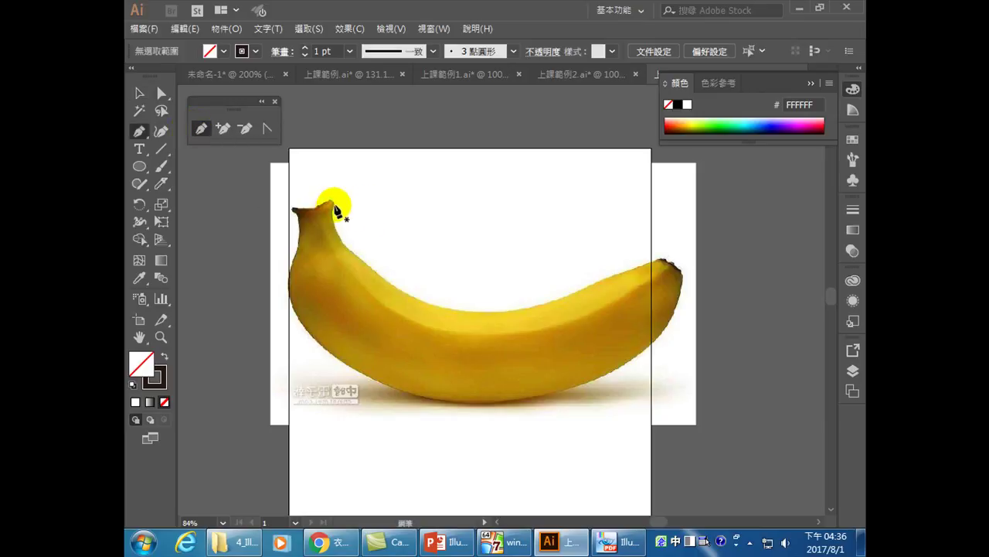
Start the outline with a corner point at the stem tip and curve it down the left edge.
{"action": "left_click_drag", "start_coordinate": [338, 212], "coordinate": [329, 204]}
{"action": "left_click", "coordinate": [328, 198]}
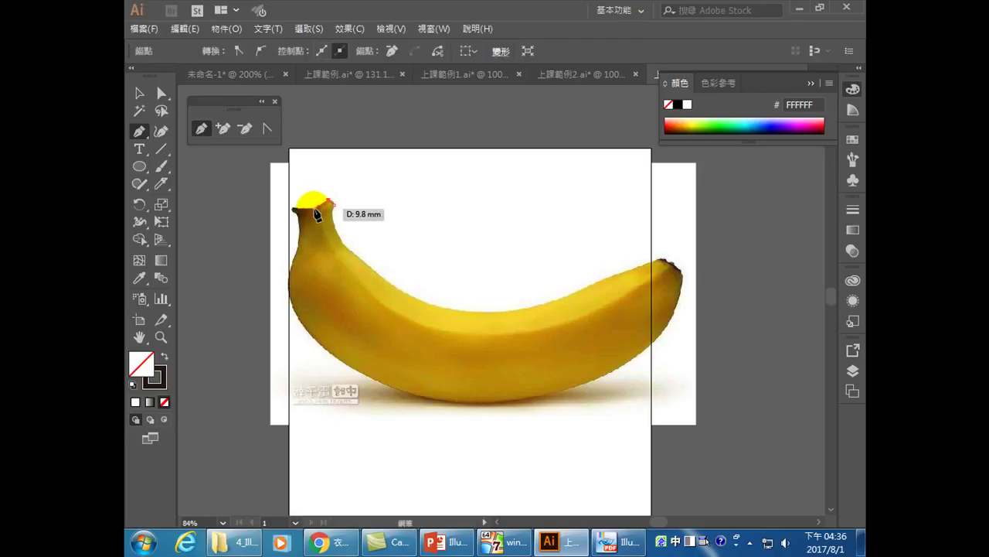
{"action": "left_click_drag", "start_coordinate": [317, 212], "coordinate": [300, 238]}
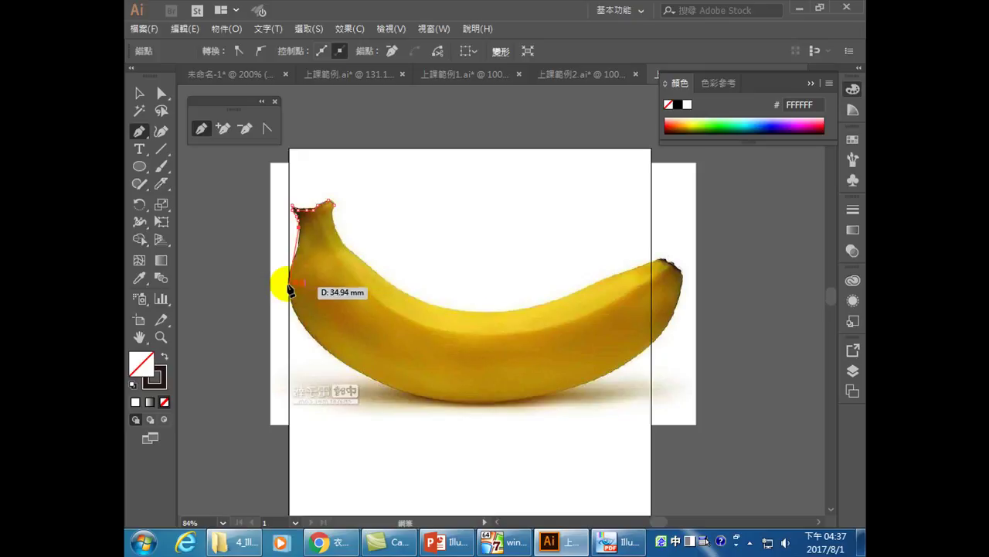
{"action": "left_click", "coordinate": [287, 283]}
{"action": "left_click_drag", "start_coordinate": [279, 291], "coordinate": [280, 305]}
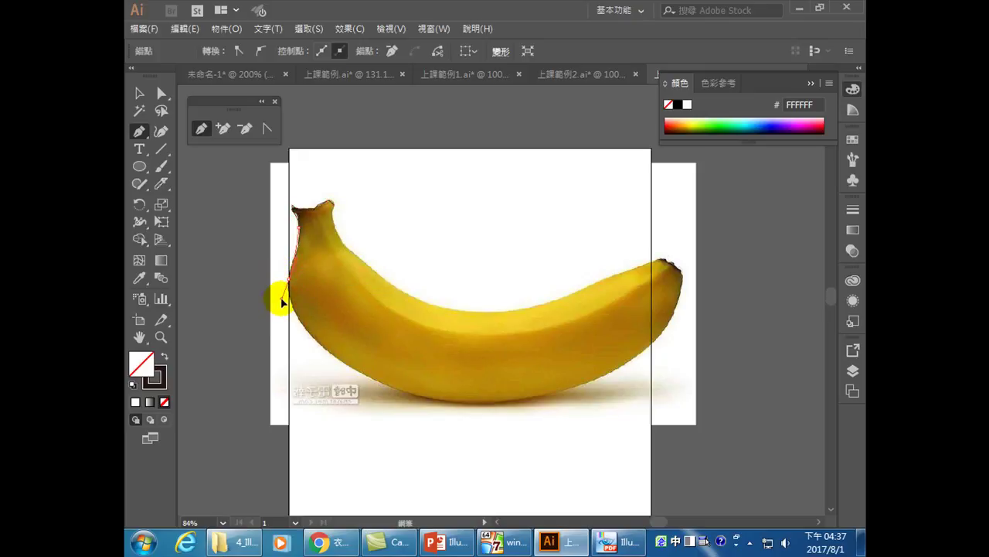
{"action": "left_click_drag", "start_coordinate": [283, 303], "coordinate": [290, 306]}
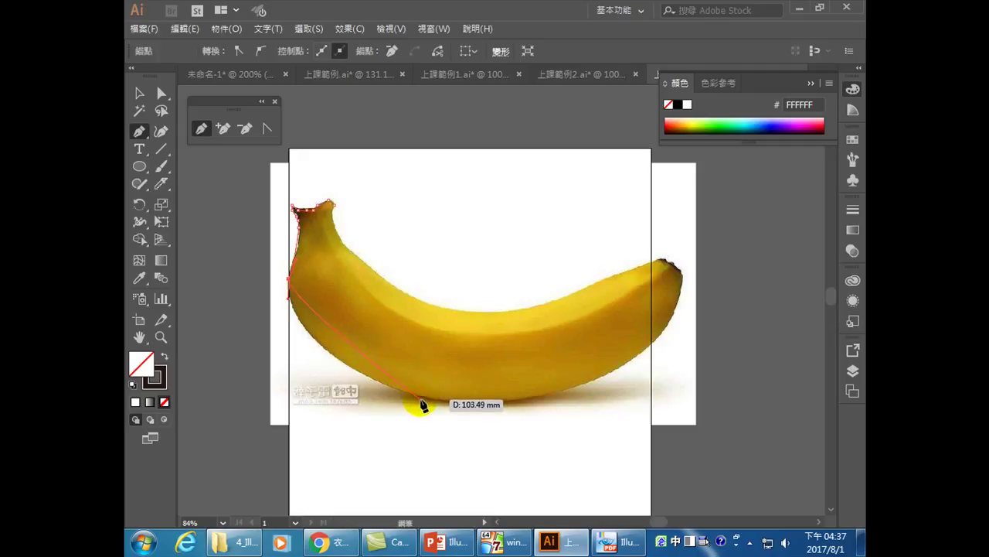
Continue the outline along the bottom edge to the tip, then back over the upper edge to the stem.
{"action": "left_click_drag", "start_coordinate": [421, 398], "coordinate": [511, 412]}
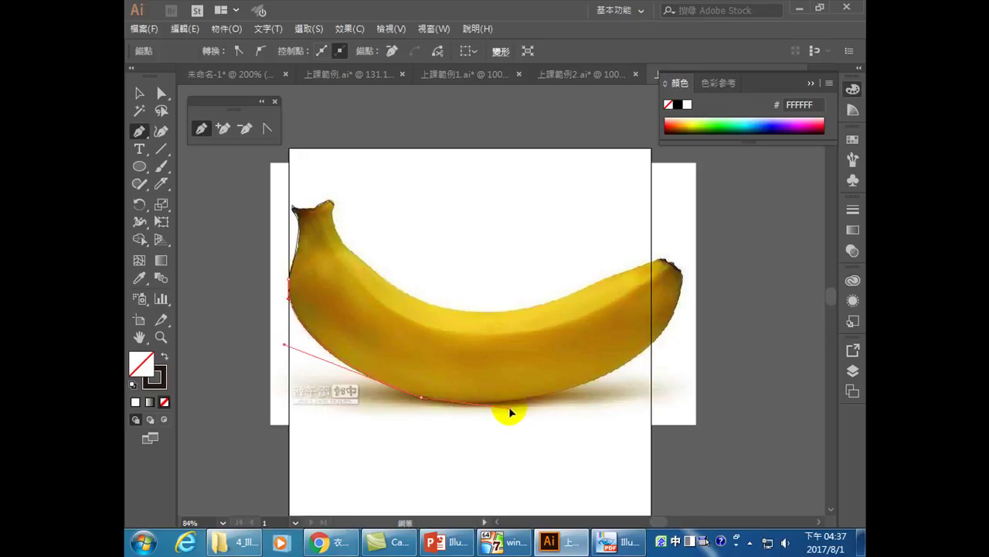
{"action": "mouse_move", "coordinate": [679, 275]}
{"action": "left_mouse_down"}
{"action": "mouse_move", "coordinate": [605, 177]}
{"action": "mouse_move", "coordinate": [687, 177]}
{"action": "mouse_move", "coordinate": [679, 265]}
{"action": "mouse_move", "coordinate": [664, 266]}
{"action": "left_mouse_up"}
{"action": "left_click_drag", "start_coordinate": [483, 315], "coordinate": [452, 310]}
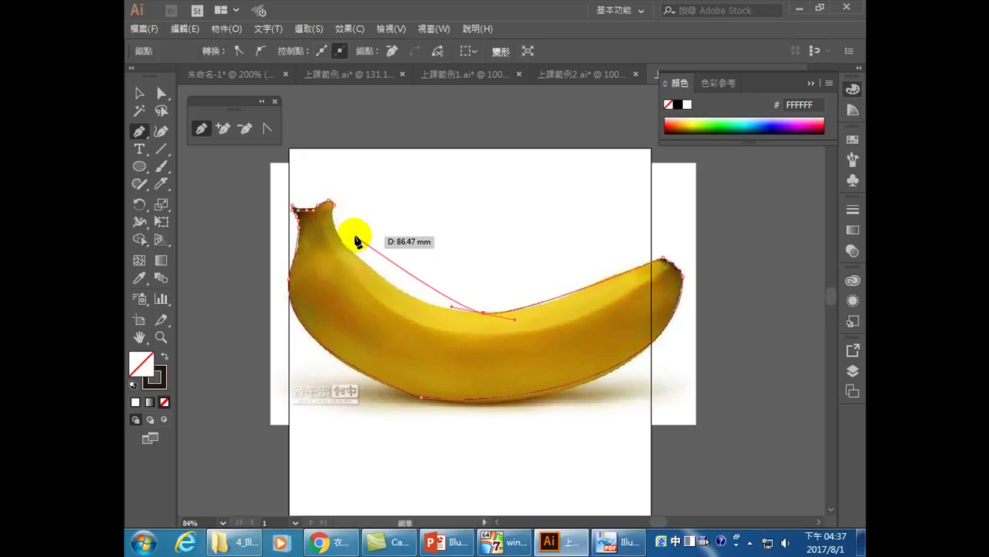
{"action": "left_click_drag", "start_coordinate": [352, 253], "coordinate": [335, 208]}
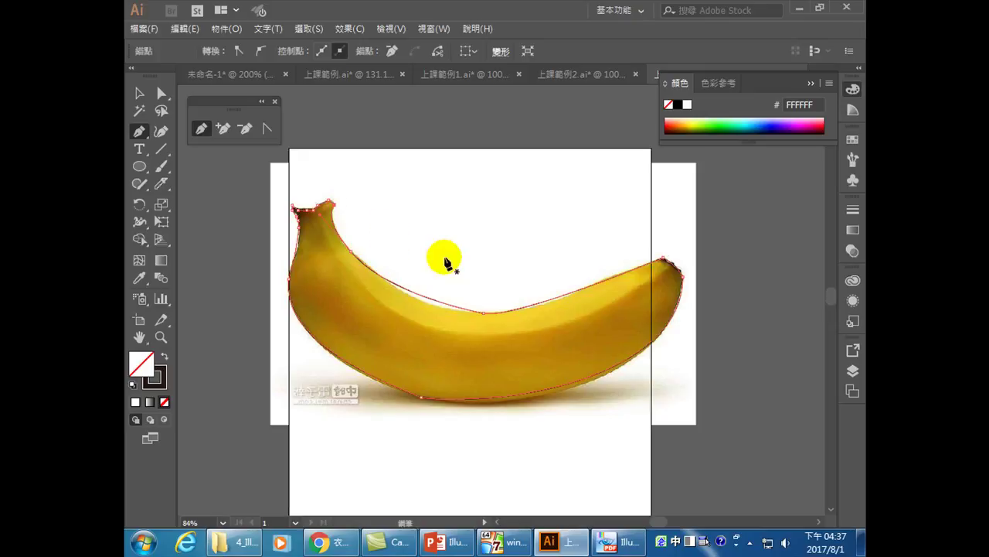
{"action": "left_click", "coordinate": [140, 94]}
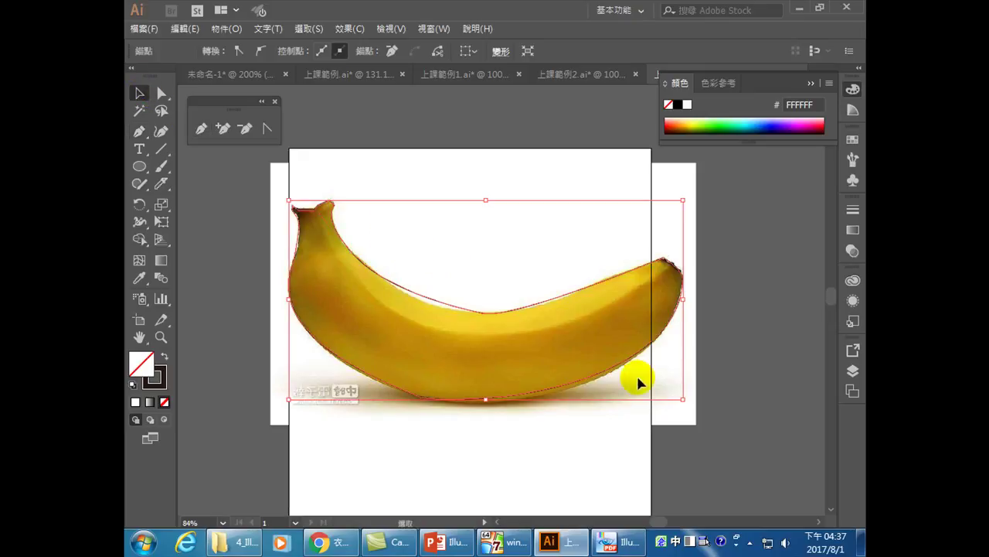
Select the traced outline and reshape the curve at its bottom-edge anchor.
{"action": "left_click", "coordinate": [727, 346]}
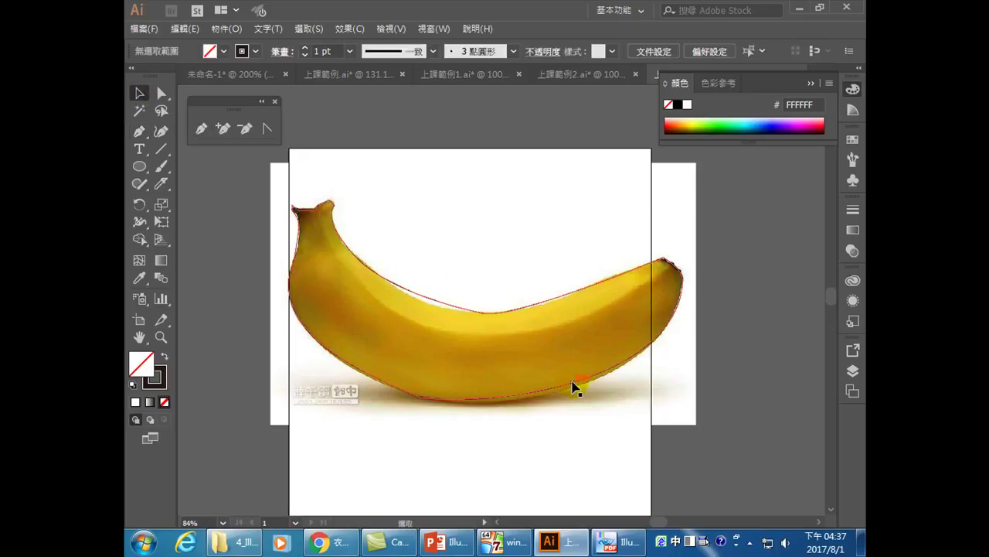
{"action": "left_click", "coordinate": [572, 384]}
{"action": "left_click", "coordinate": [162, 94]}
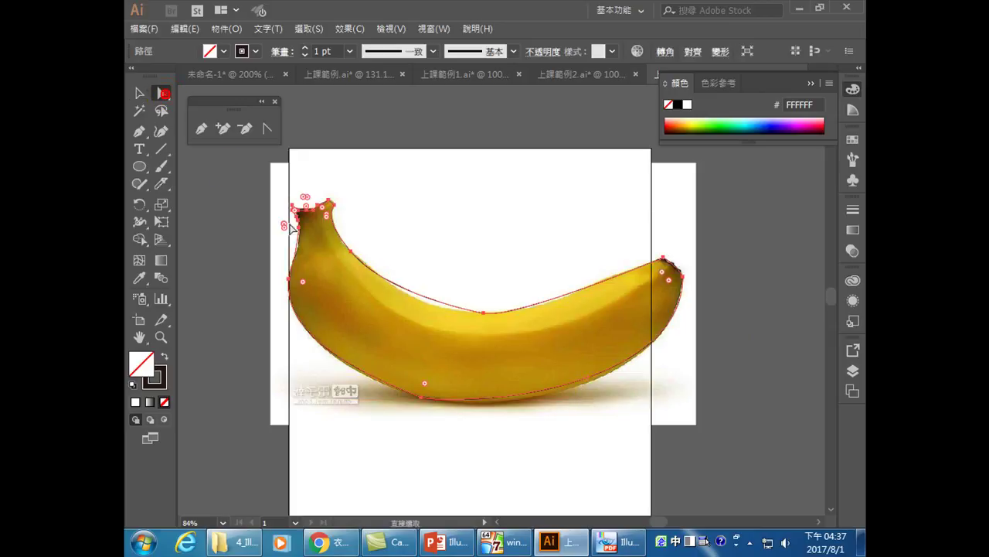
{"action": "left_click_drag", "start_coordinate": [436, 416], "coordinate": [518, 418]}
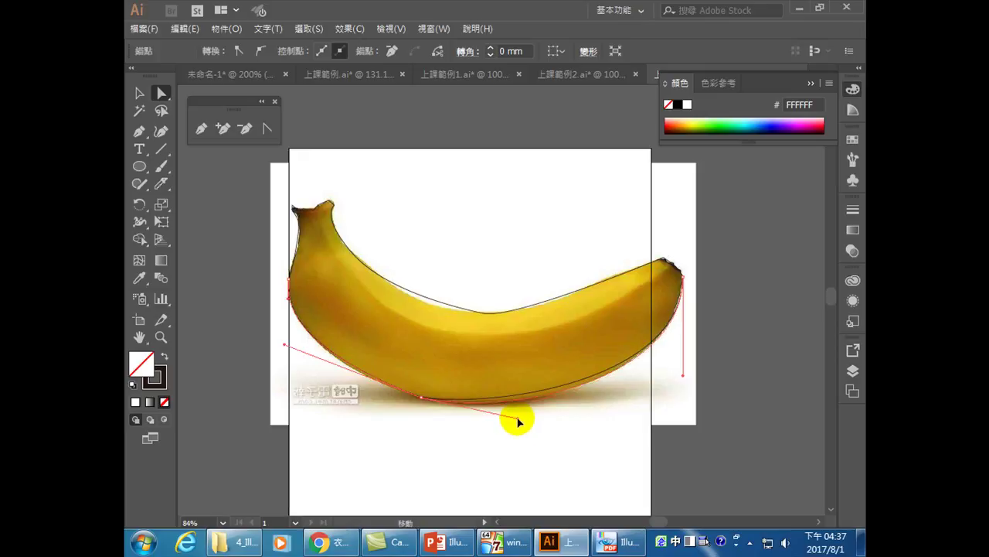
{"action": "left_click", "coordinate": [714, 379]}
Adjust the top-edge anchor's curve handle to fit the banana, then deselect everything.
{"action": "left_click_drag", "start_coordinate": [470, 283], "coordinate": [506, 334]}
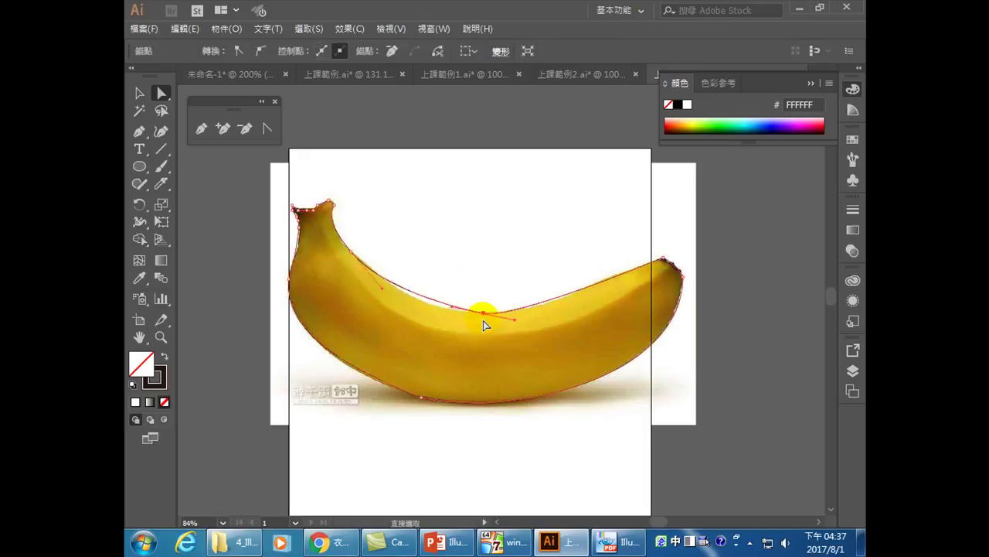
{"action": "left_click", "coordinate": [452, 310]}
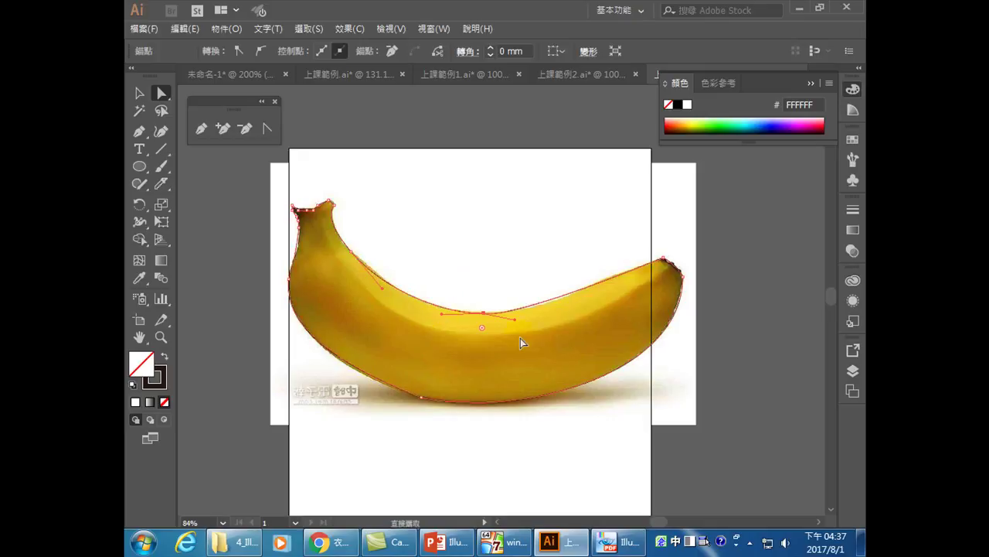
{"action": "left_click", "coordinate": [749, 373]}
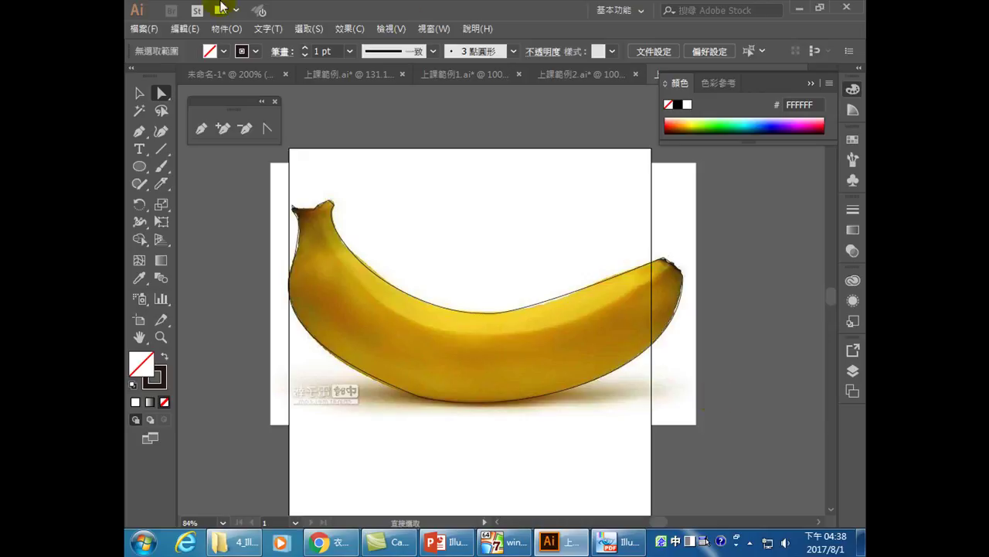
{"action": "left_click", "coordinate": [139, 93]}
Move the traced outline below the banana and draw a rough path from the stem tip to the right end.
{"action": "left_click_drag", "start_coordinate": [396, 292], "coordinate": [380, 448]}
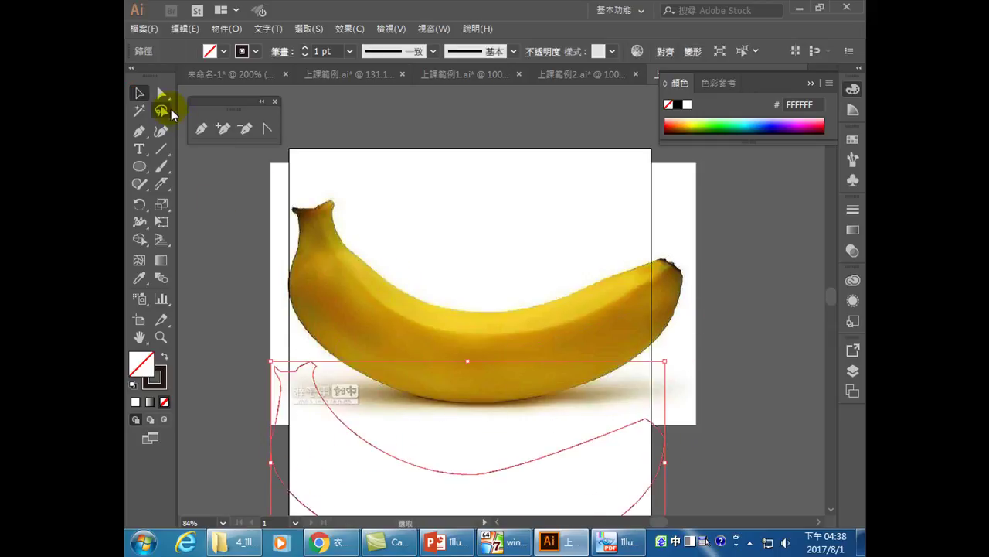
{"action": "left_click", "coordinate": [201, 128]}
{"action": "left_click", "coordinate": [334, 210]}
{"action": "left_click_drag", "start_coordinate": [334, 215], "coordinate": [613, 383]}
{"action": "left_click_drag", "start_coordinate": [644, 354], "coordinate": [629, 353]}
{"action": "left_click_drag", "start_coordinate": [412, 277], "coordinate": [334, 216]}
{"action": "left_click", "coordinate": [140, 93]}
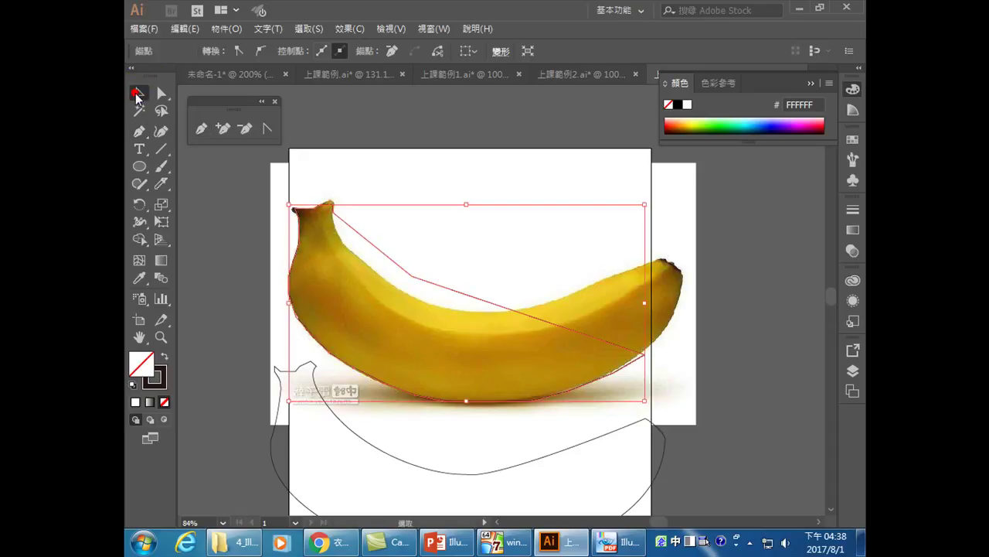
Select and delete the rough straight-edged path.
{"action": "left_click", "coordinate": [346, 116]}
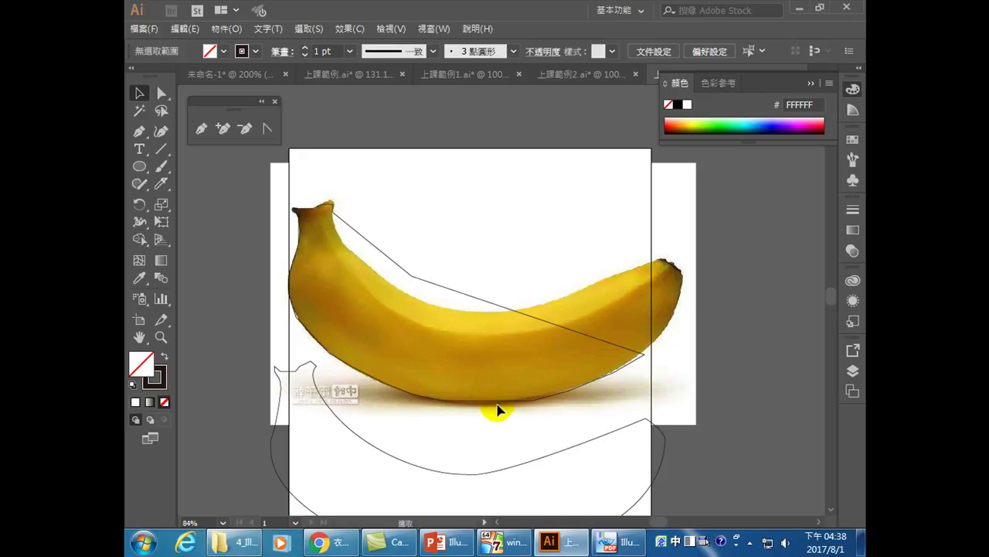
{"action": "left_click", "coordinate": [384, 255]}
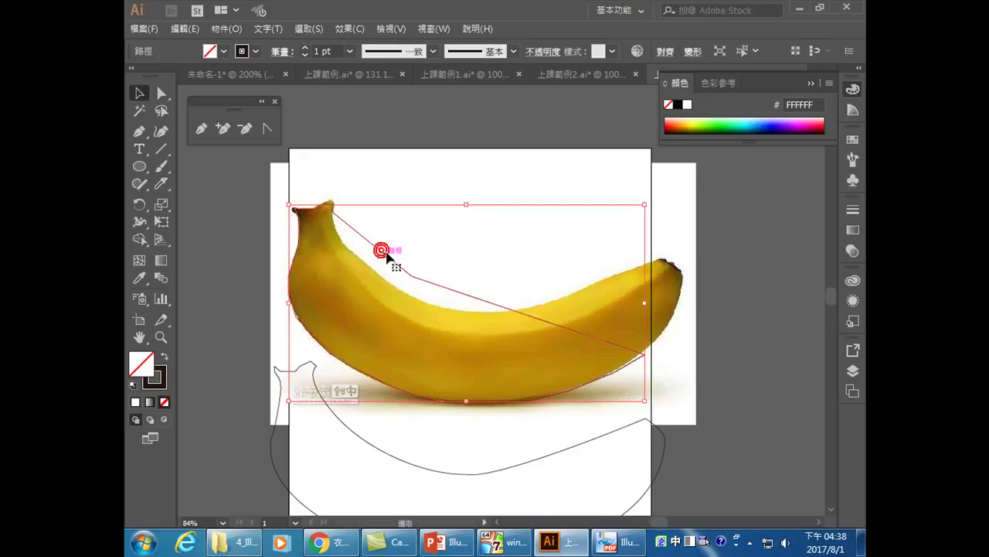
{"action": "key", "text": "ctrl+shift+a"}
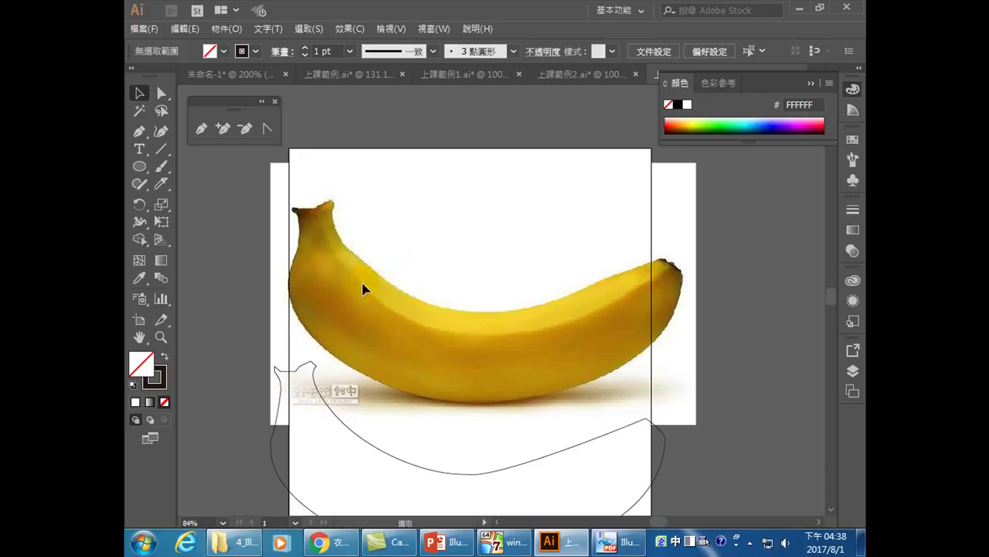
{"action": "scroll", "coordinate": [370, 301], "scroll_direction": "down", "scroll_amount": 2}
{"action": "scroll", "coordinate": [370, 301], "scroll_direction": "down", "scroll_amount": 2}
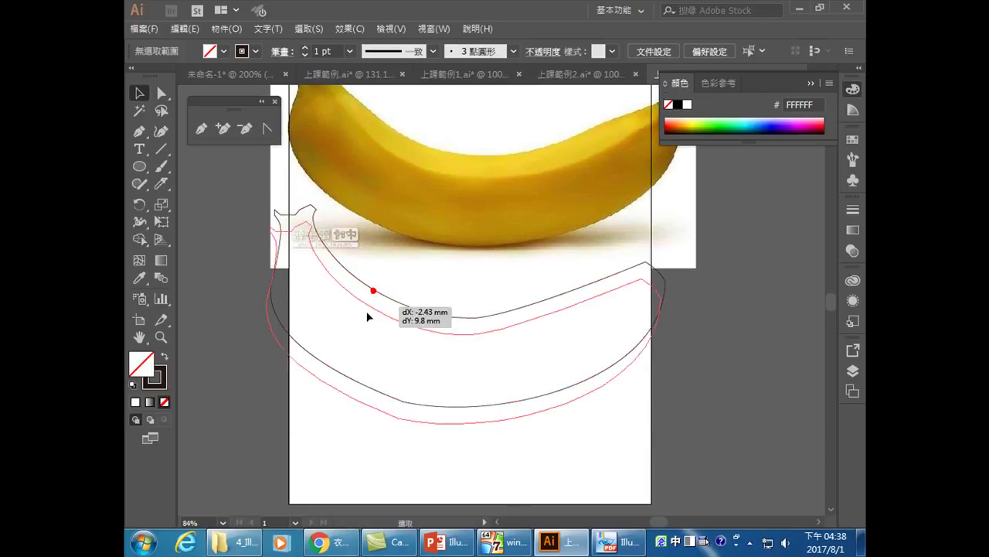
Fill the traced outline solid dark with no stroke and move it further down.
{"action": "left_click_drag", "start_coordinate": [376, 298], "coordinate": [355, 341]}
{"action": "left_click", "coordinate": [164, 356]}
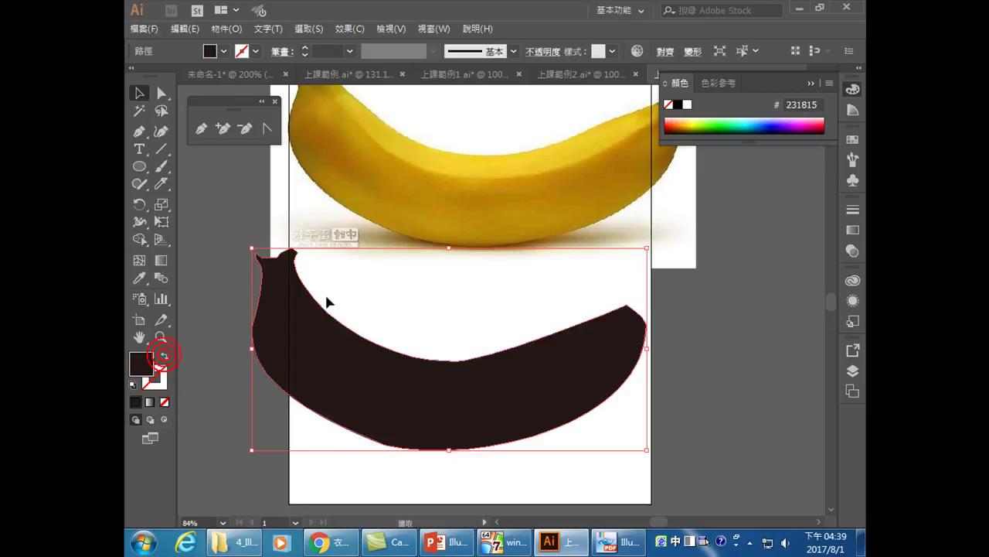
{"action": "scroll", "coordinate": [426, 361], "scroll_direction": "up", "scroll_amount": 2}
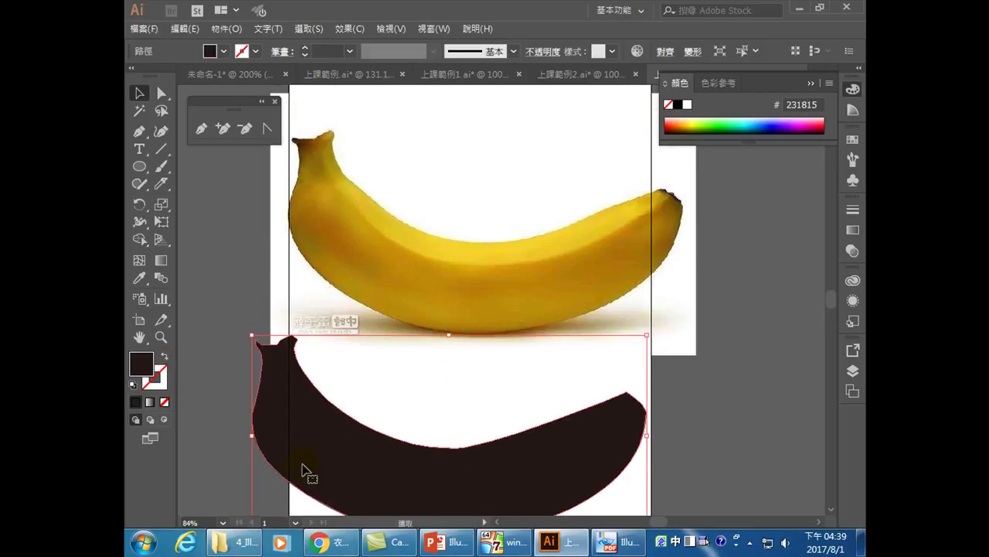
{"action": "left_click_drag", "start_coordinate": [358, 426], "coordinate": [386, 469]}
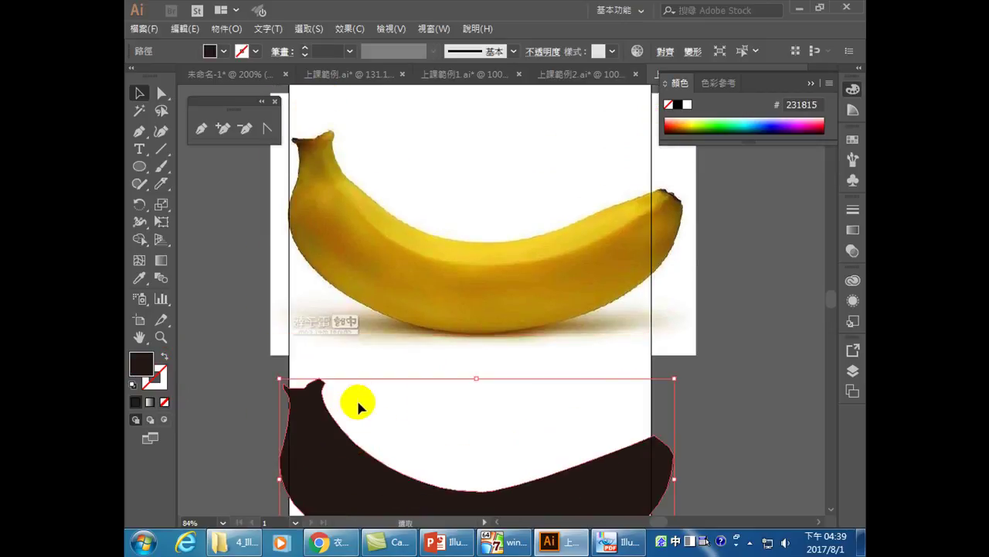
Draw a wide rectangle, about 229 × 37 mm, across the banana's upper edge.
{"action": "scroll", "coordinate": [436, 283], "scroll_direction": "up", "scroll_amount": 1}
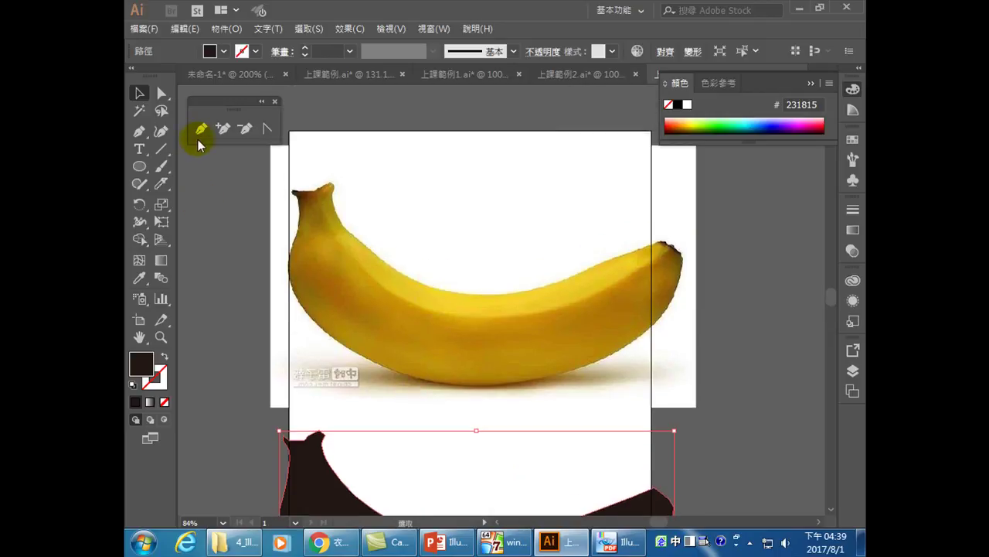
{"action": "left_click_drag", "start_coordinate": [139, 167], "coordinate": [185, 166]}
{"action": "left_click_drag", "start_coordinate": [291, 183], "coordinate": [687, 245]}
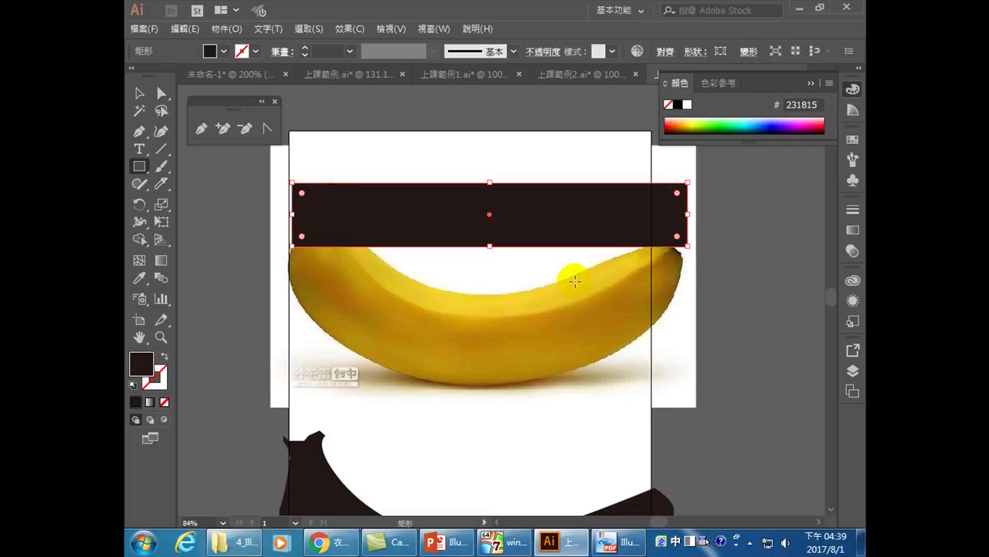
Give the rectangle a bright yellow fill in the Color Picker.
{"action": "double_click", "coordinate": [138, 366]}
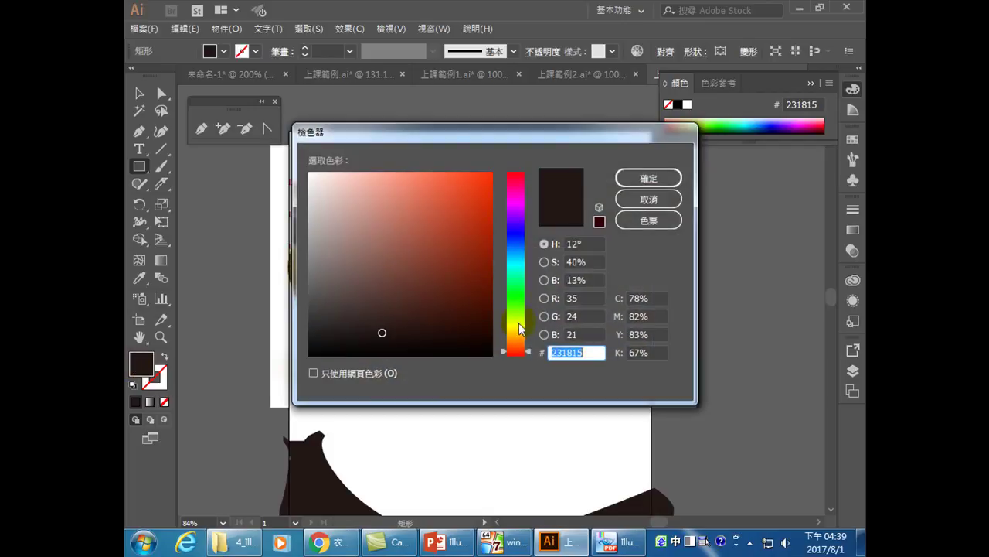
{"action": "left_click", "coordinate": [517, 328]}
{"action": "left_click", "coordinate": [484, 180]}
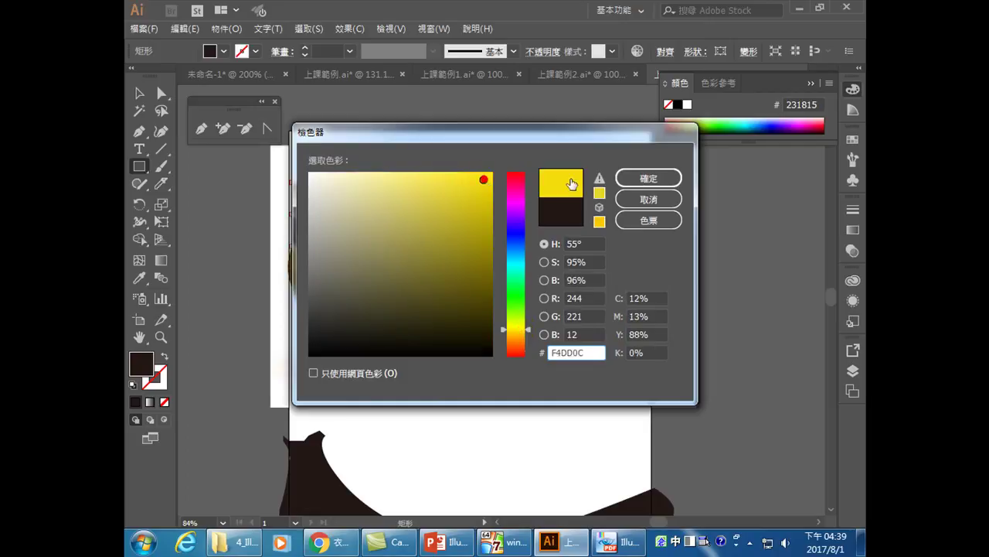
{"action": "left_click", "coordinate": [653, 178]}
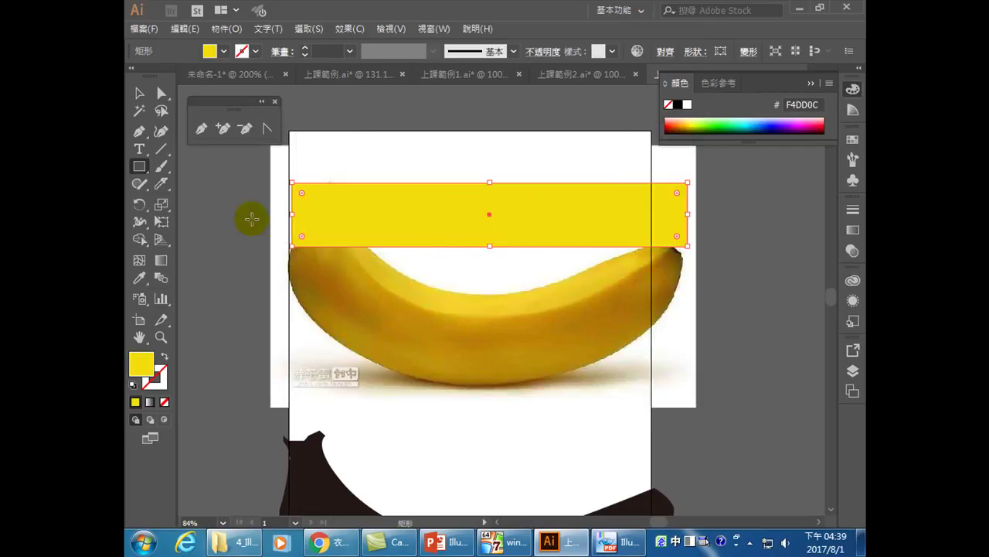
Sample banana shades with the Eyedropper, settling on gold C89305 for the rectangle fill.
{"action": "left_click", "coordinate": [140, 278]}
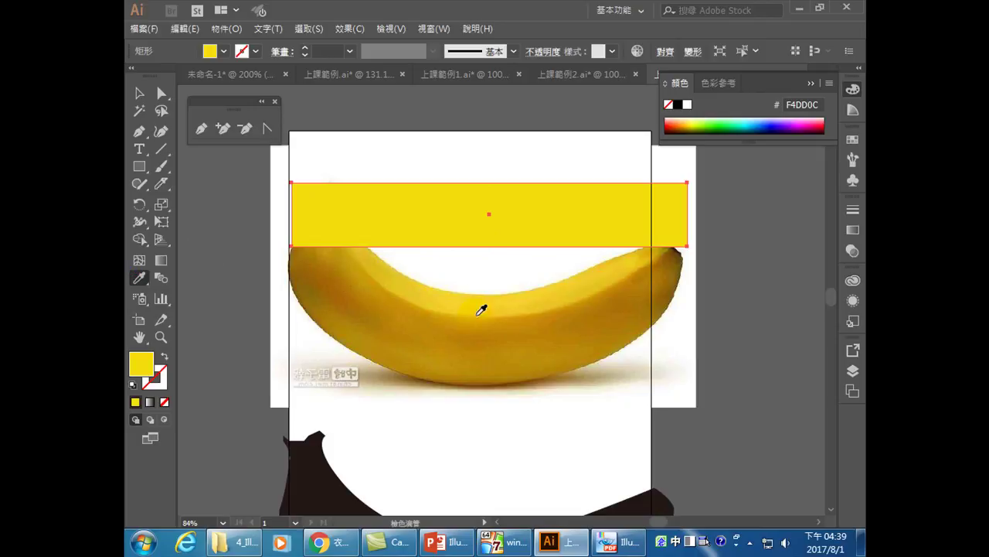
{"action": "left_click", "coordinate": [484, 327]}
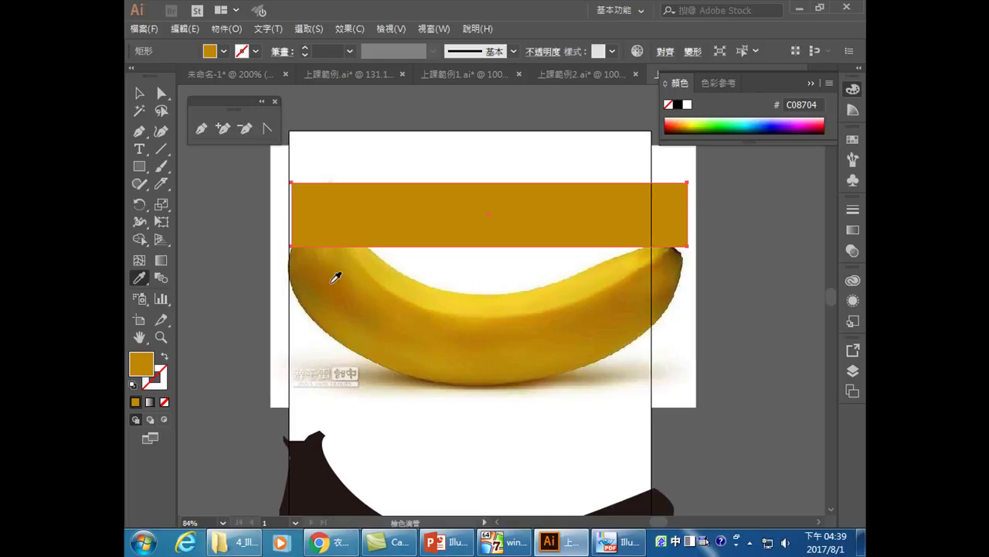
{"action": "left_click", "coordinate": [401, 301]}
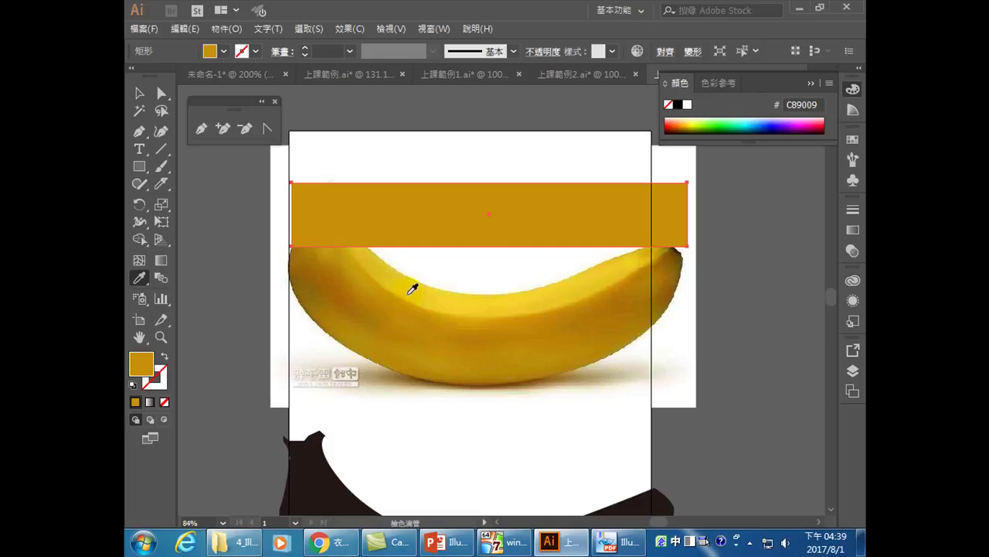
{"action": "left_click", "coordinate": [408, 293]}
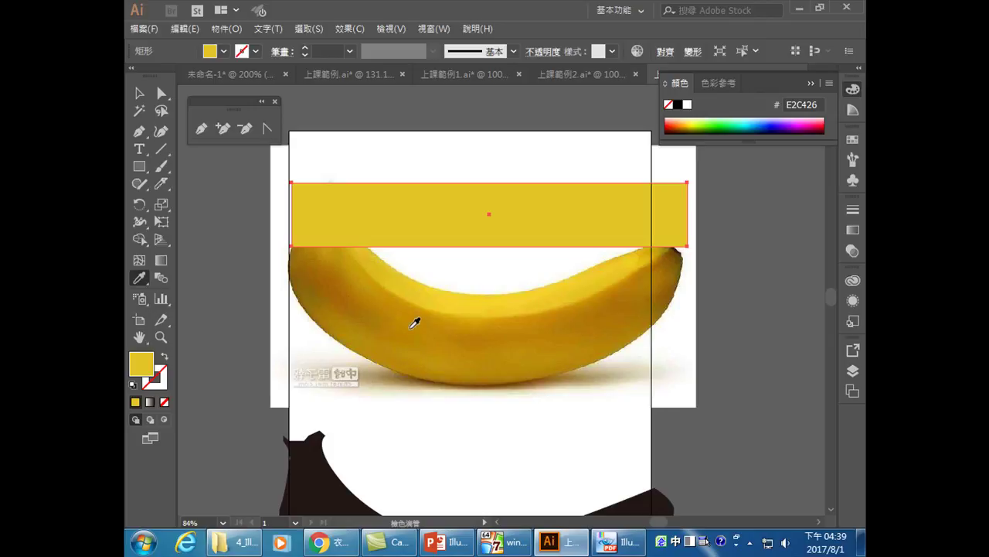
{"action": "left_click", "coordinate": [409, 345]}
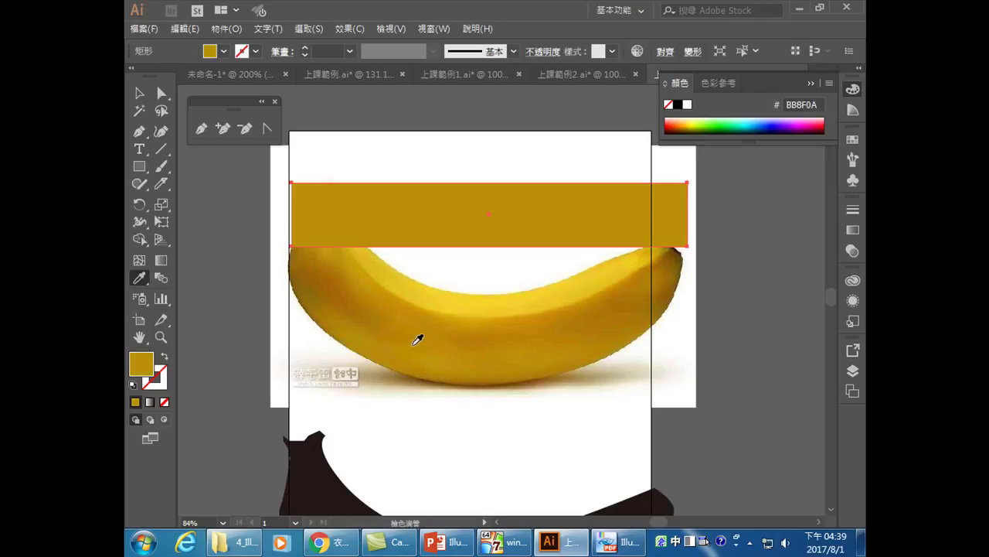
{"action": "left_click", "coordinate": [423, 348]}
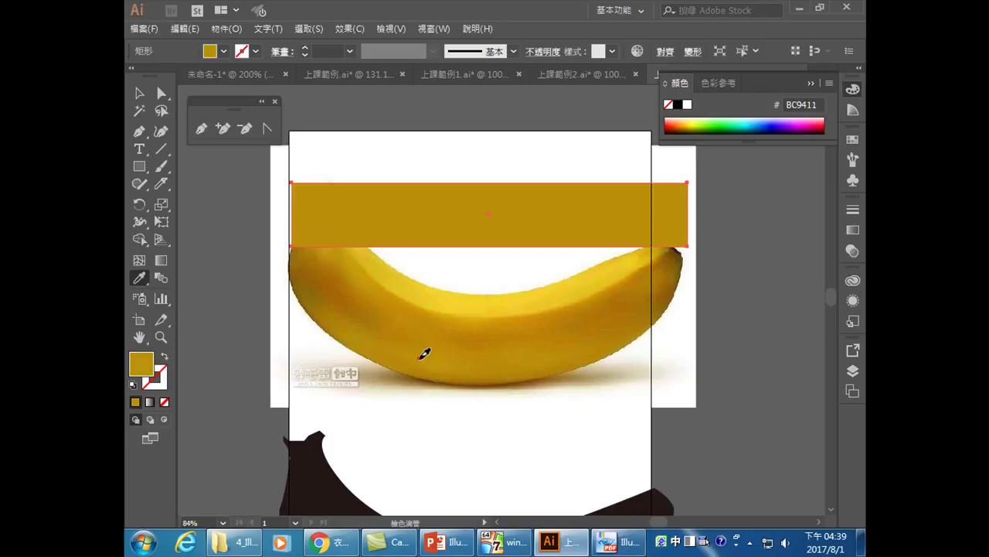
{"action": "left_click", "coordinate": [411, 303]}
{"action": "left_click", "coordinate": [391, 295]}
{"action": "left_click", "coordinate": [539, 52]}
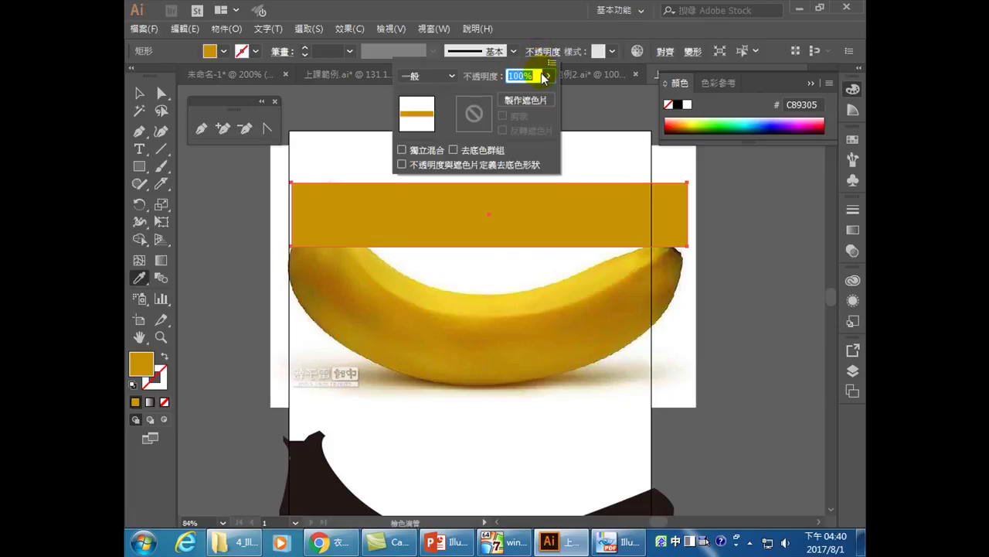
Set the gold rectangle to 50% opacity and position it over the banana's stem and upper edge.
{"action": "type", "text": "50"}
{"action": "key", "text": "Return"}
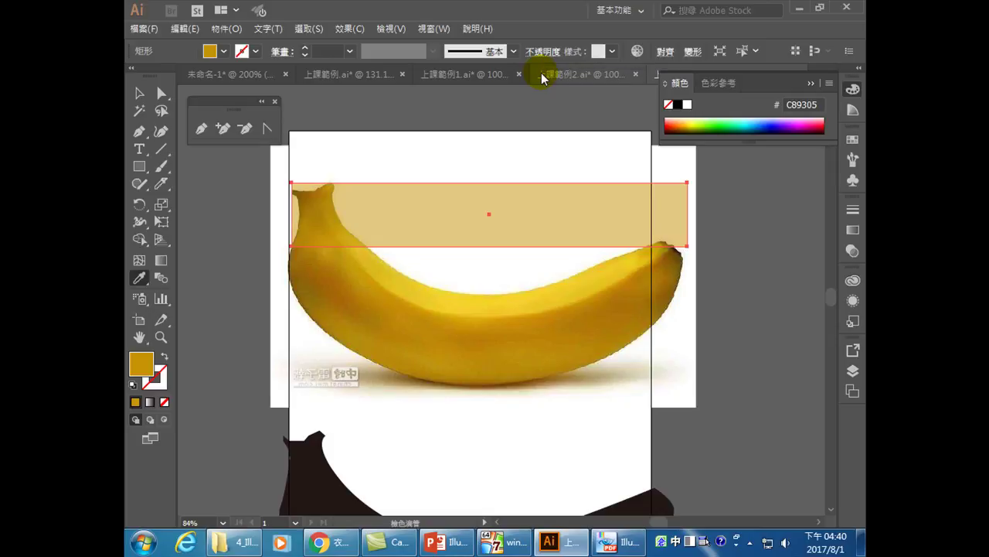
{"action": "left_click", "coordinate": [137, 93]}
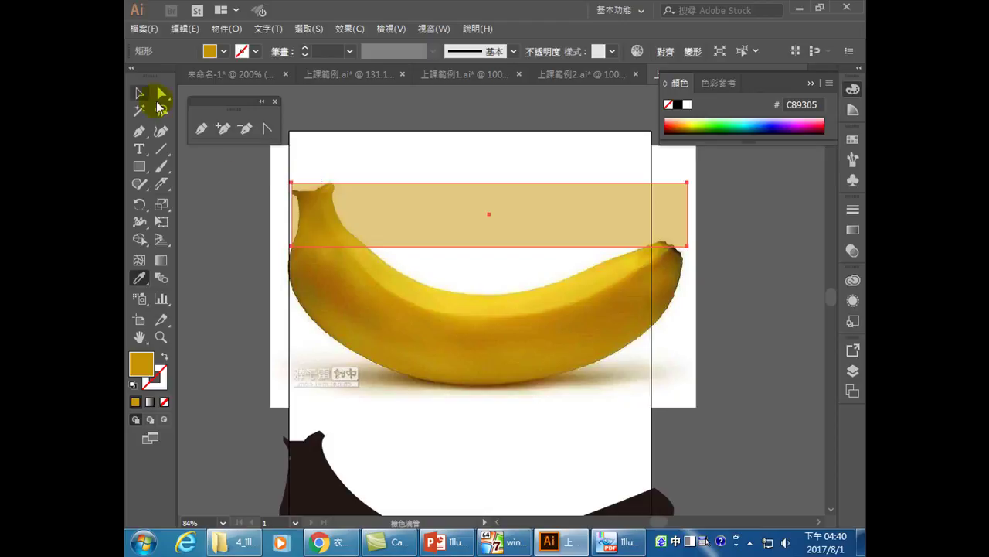
{"action": "left_click_drag", "start_coordinate": [345, 202], "coordinate": [415, 234]}
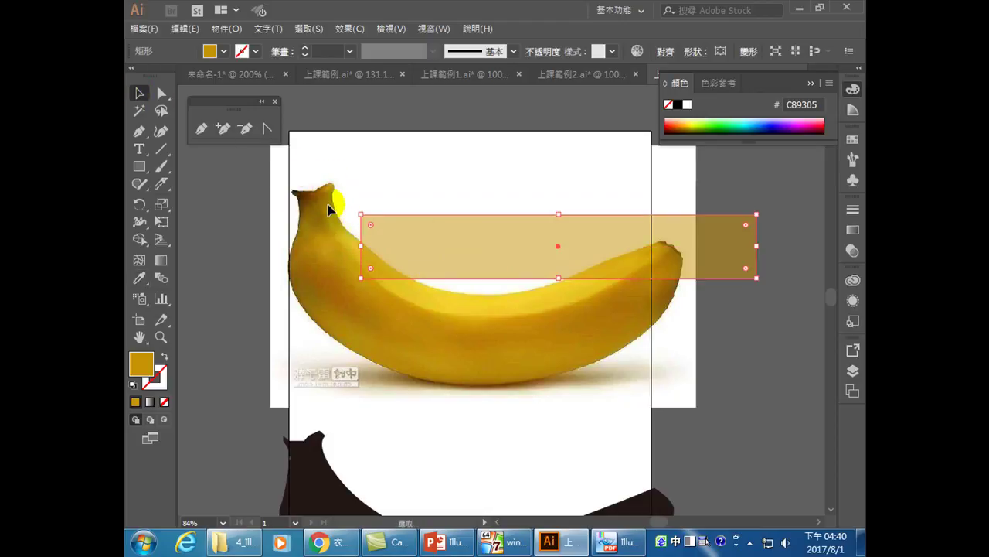
{"action": "left_click_drag", "start_coordinate": [622, 259], "coordinate": [548, 178]}
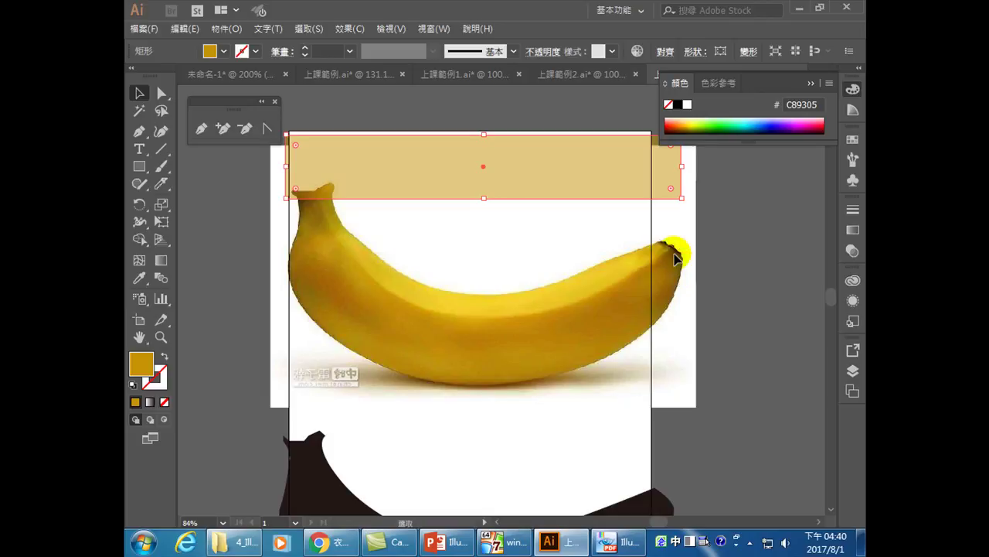
{"action": "left_click_drag", "start_coordinate": [444, 176], "coordinate": [445, 209]}
{"action": "left_click", "coordinate": [140, 262]}
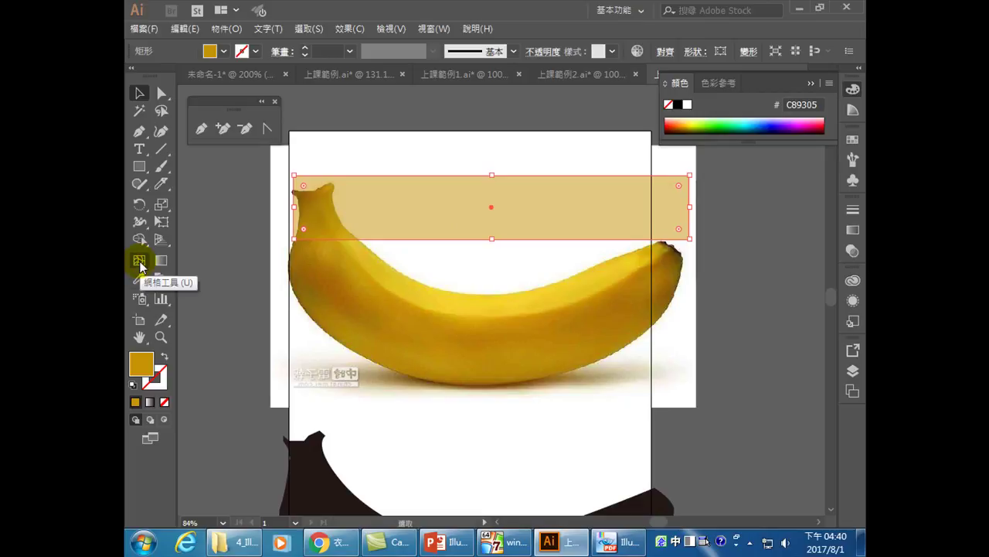
{"action": "left_click", "coordinate": [140, 264]}
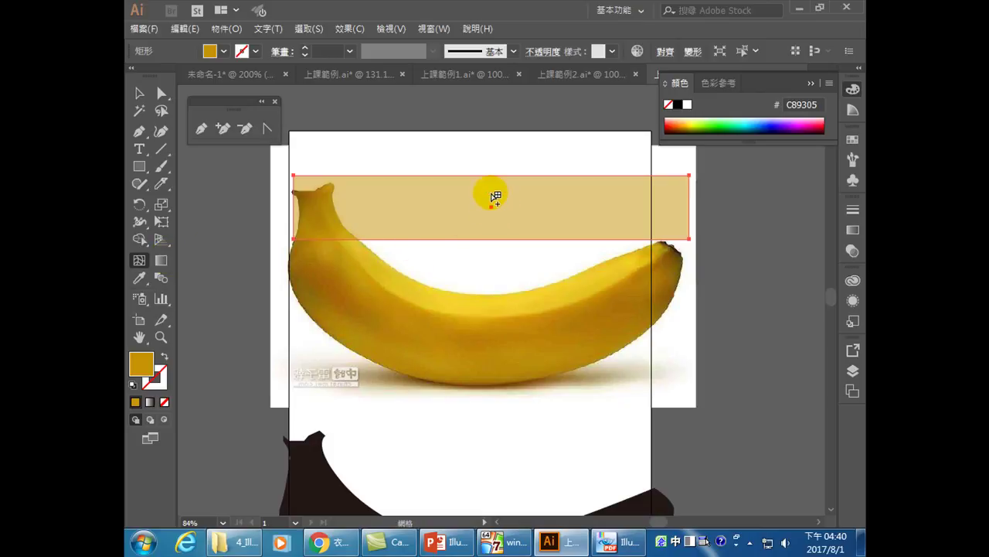
Add a mesh point to the rectangle and drag its centre-line points down into the banana's curve.
{"action": "left_click", "coordinate": [491, 192]}
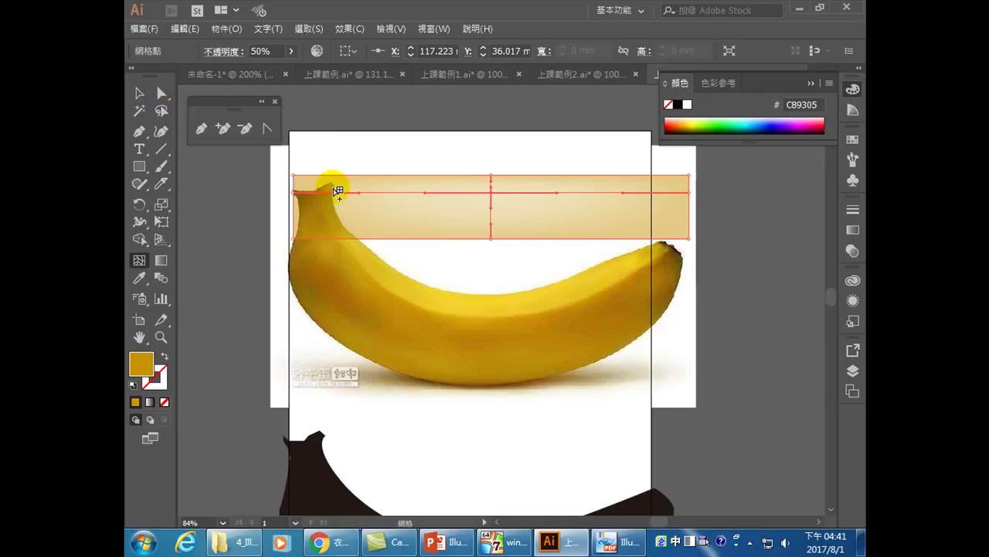
{"action": "left_click", "coordinate": [161, 93]}
{"action": "left_click_drag", "start_coordinate": [480, 157], "coordinate": [510, 247]}
{"action": "left_click_drag", "start_coordinate": [491, 192], "coordinate": [477, 311]}
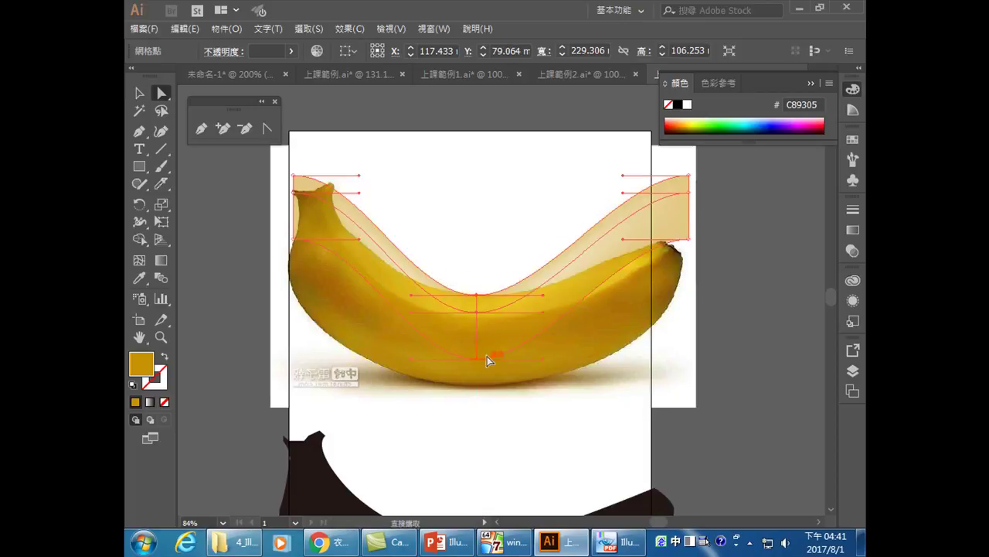
Lower the mesh's centre points and pull the right-edge point down onto the banana tip.
{"action": "left_click", "coordinate": [486, 404]}
{"action": "left_click_drag", "start_coordinate": [477, 361], "coordinate": [477, 390]}
{"action": "left_click_drag", "start_coordinate": [477, 295], "coordinate": [477, 317]}
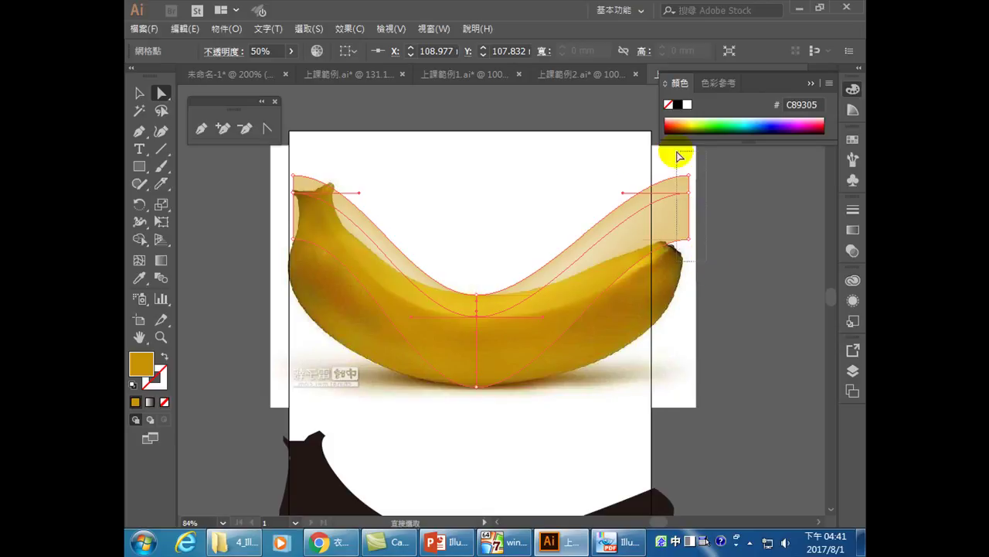
{"action": "left_click", "coordinate": [690, 192]}
{"action": "left_click_drag", "start_coordinate": [692, 197], "coordinate": [666, 243]}
{"action": "left_click", "coordinate": [685, 211]}
{"action": "left_click_drag", "start_coordinate": [670, 306], "coordinate": [684, 261]}
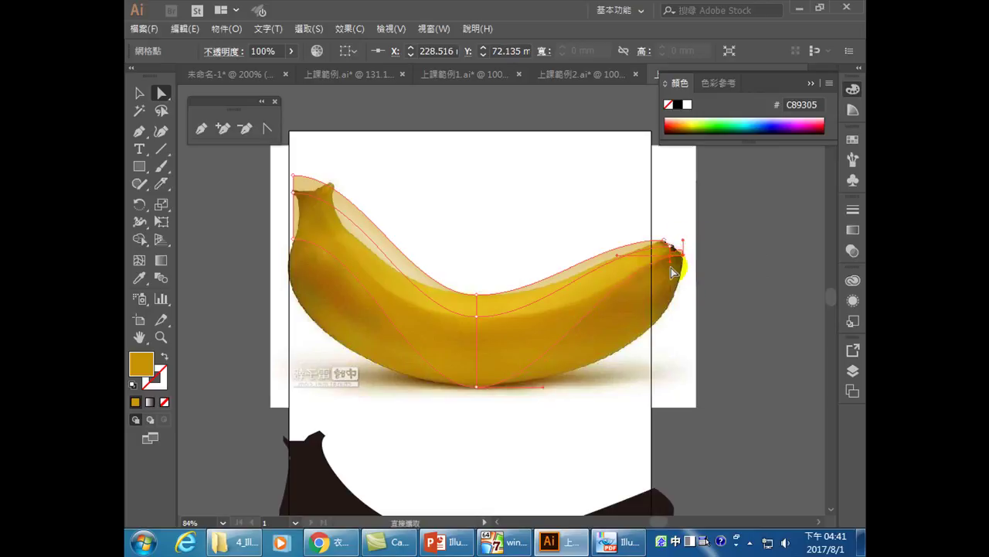
{"action": "left_click_drag", "start_coordinate": [671, 263], "coordinate": [696, 266]}
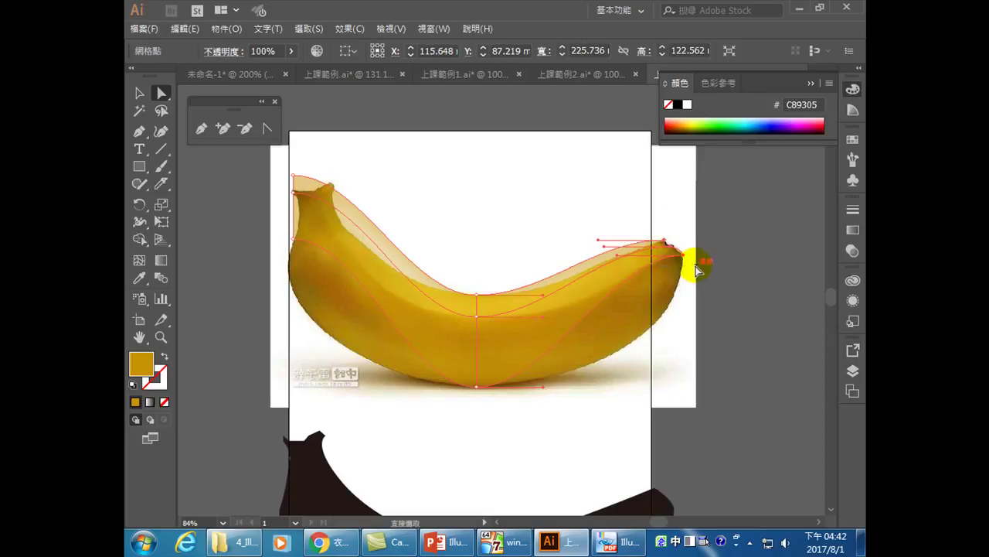
{"action": "scroll", "coordinate": [625, 293], "scroll_direction": "down", "scroll_amount": 2}
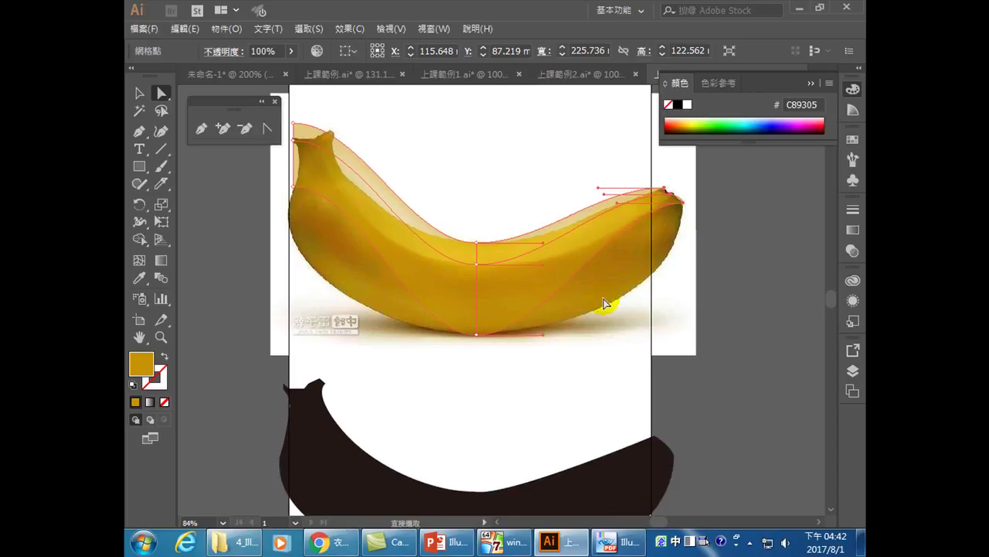
Raise the mesh's top-edge point and lower its bottom point to the banana's underside.
{"action": "scroll", "coordinate": [605, 304], "scroll_direction": "down", "scroll_amount": 2}
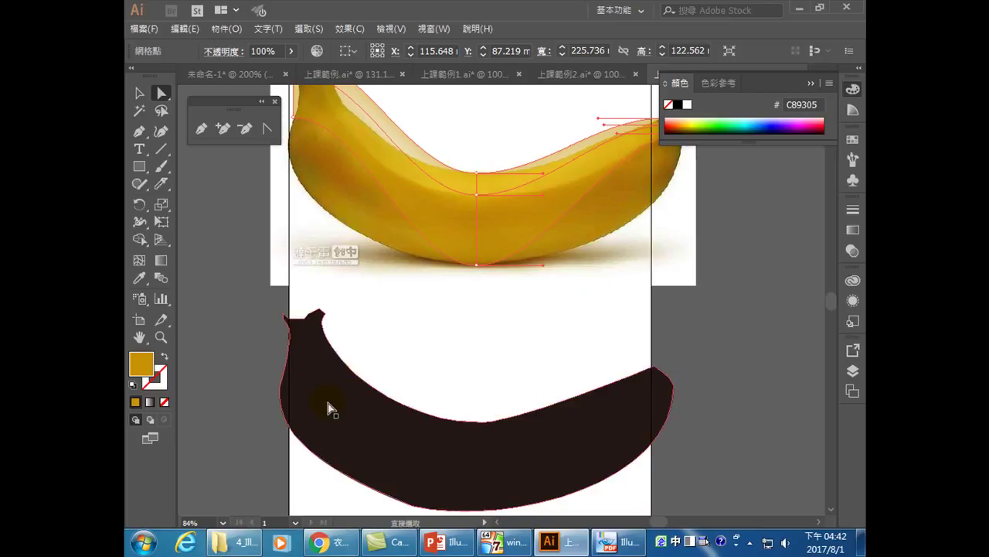
{"action": "left_click_drag", "start_coordinate": [340, 348], "coordinate": [287, 331]}
{"action": "scroll", "coordinate": [402, 379], "scroll_direction": "up", "scroll_amount": 1}
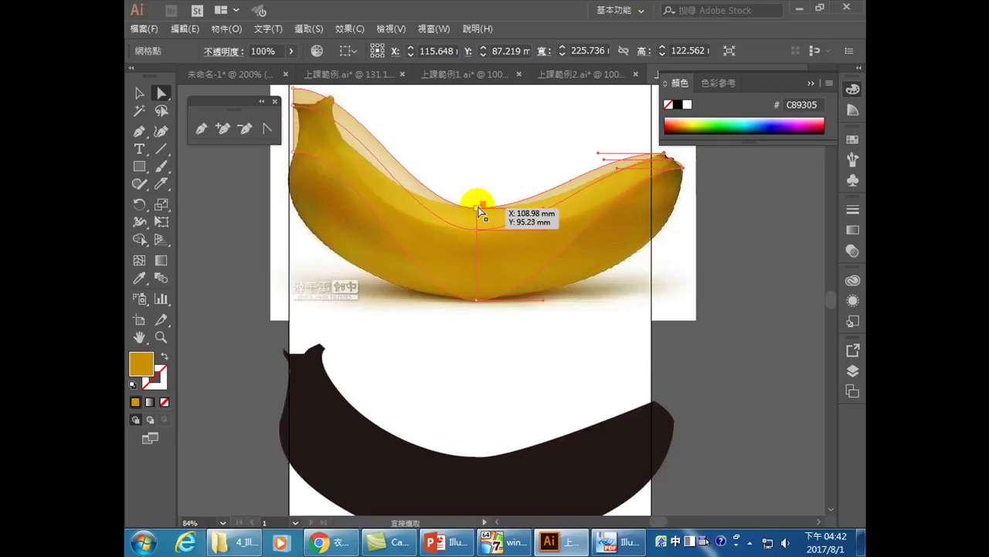
{"action": "left_click_drag", "start_coordinate": [478, 208], "coordinate": [477, 203]}
{"action": "left_click", "coordinate": [475, 300]}
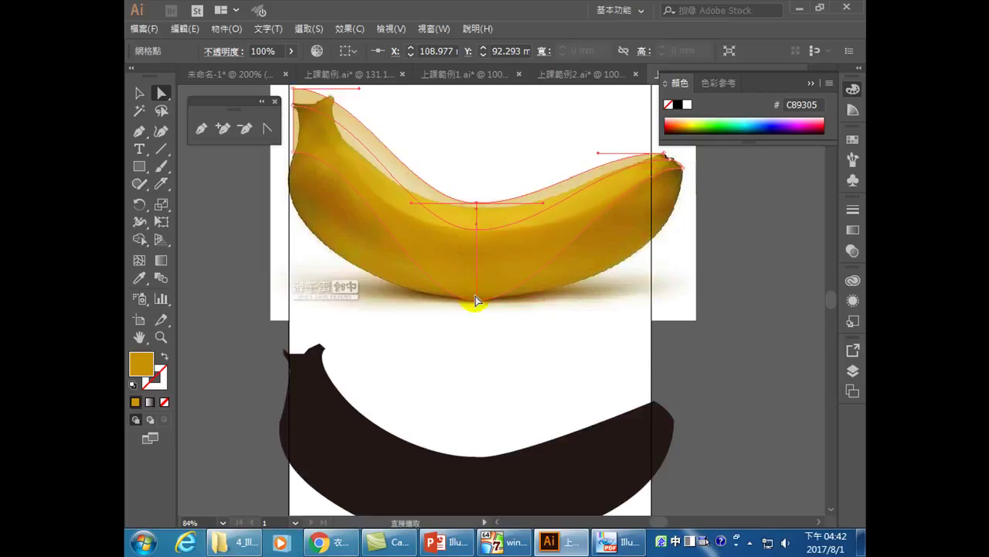
{"action": "left_click_drag", "start_coordinate": [475, 301], "coordinate": [477, 310]}
Pull the right-end anchor onto the banana tip and bend the mesh edge around it.
{"action": "left_click", "coordinate": [685, 167]}
{"action": "left_click", "coordinate": [684, 168]}
{"action": "left_click_drag", "start_coordinate": [678, 162], "coordinate": [670, 157]}
{"action": "left_click", "coordinate": [685, 228]}
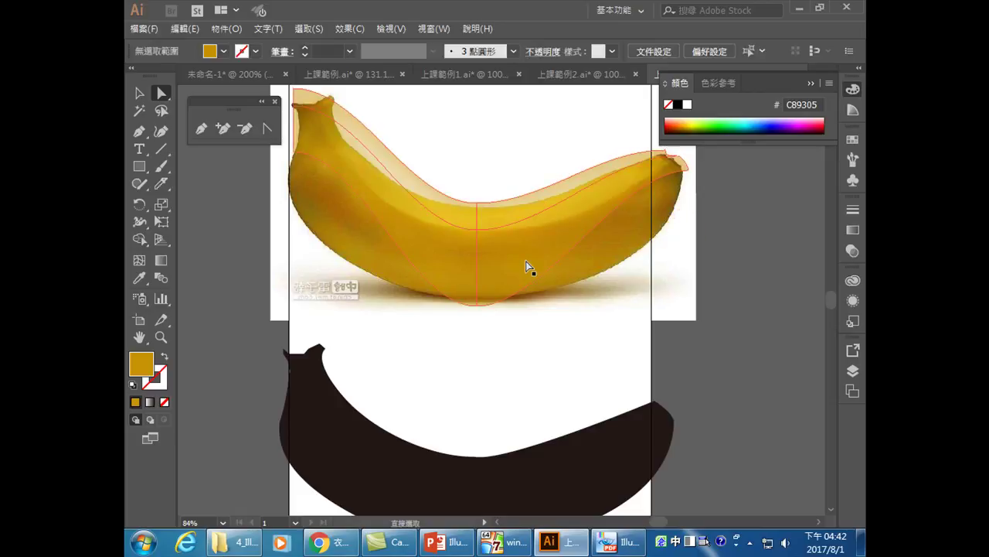
{"action": "left_click", "coordinate": [689, 169]}
{"action": "left_click_drag", "start_coordinate": [626, 175], "coordinate": [683, 264]}
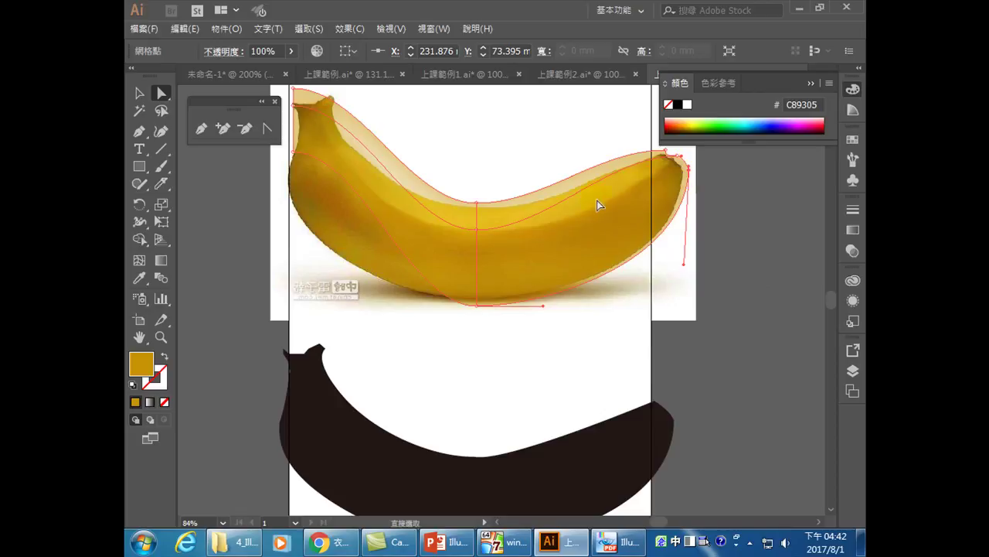
{"action": "left_click_drag", "start_coordinate": [683, 163], "coordinate": [677, 161]}
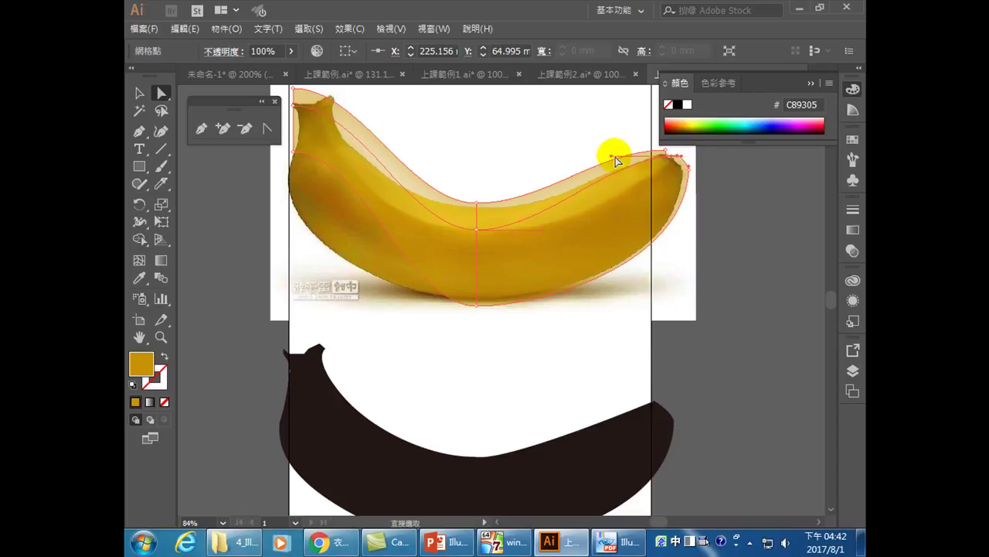
{"action": "left_click_drag", "start_coordinate": [611, 155], "coordinate": [627, 202]}
{"action": "left_click", "coordinate": [672, 161]}
Bend the curve at the centre anchor and reshape the top curve, raising the lower-left anchor toward the stem.
{"action": "left_click", "coordinate": [339, 142]}
{"action": "left_click", "coordinate": [475, 230]}
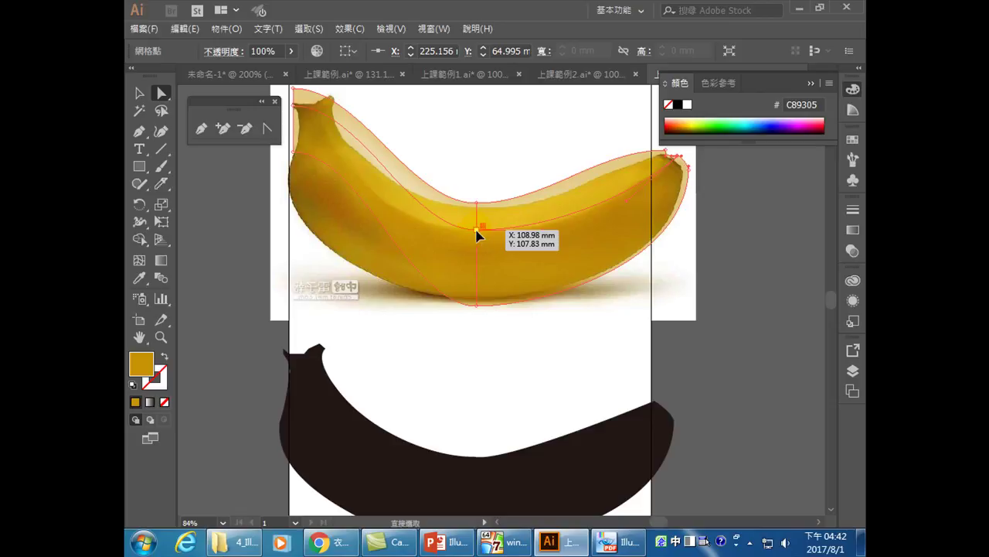
{"action": "left_click", "coordinate": [476, 230]}
{"action": "left_click_drag", "start_coordinate": [411, 232], "coordinate": [407, 256]}
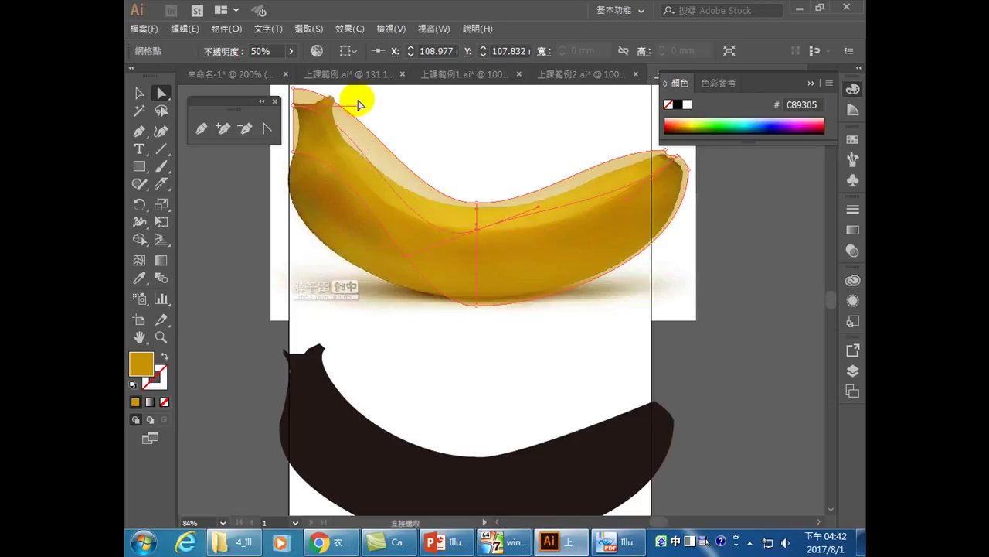
{"action": "left_click_drag", "start_coordinate": [359, 107], "coordinate": [353, 159]}
{"action": "left_click_drag", "start_coordinate": [299, 99], "coordinate": [363, 122]}
{"action": "scroll", "coordinate": [365, 122], "scroll_direction": "up", "scroll_amount": 1}
{"action": "left_click_drag", "start_coordinate": [294, 127], "coordinate": [320, 141]}
{"action": "left_click_drag", "start_coordinate": [293, 188], "coordinate": [294, 139]}
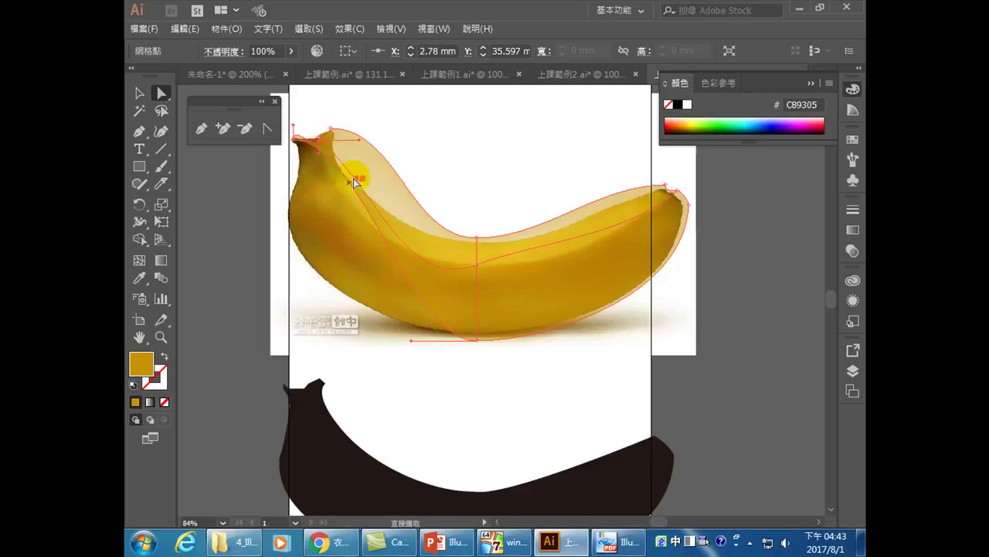
Reshape the outline around the stem tip and level the middle anchor's left handle.
{"action": "left_click", "coordinate": [331, 126]}
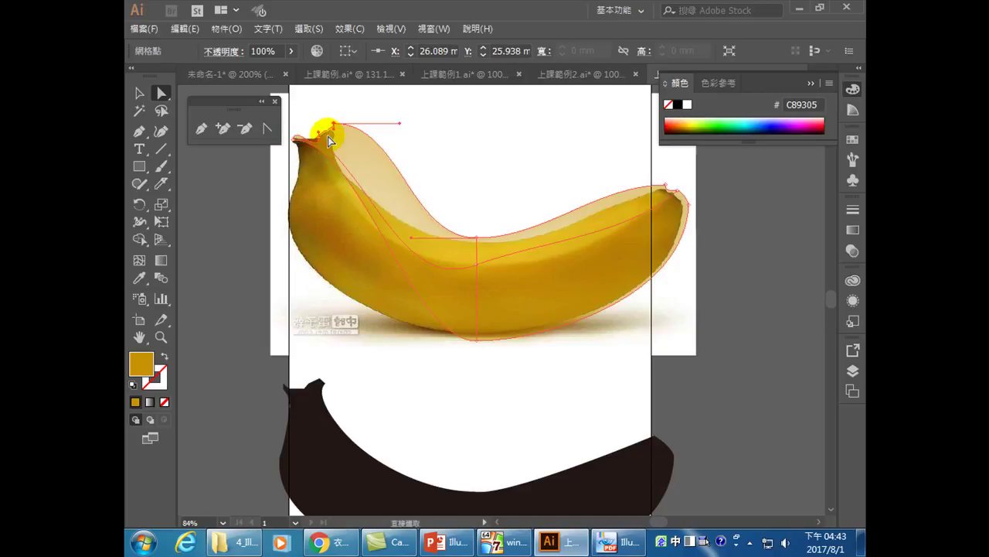
{"action": "left_click_drag", "start_coordinate": [321, 143], "coordinate": [289, 136]}
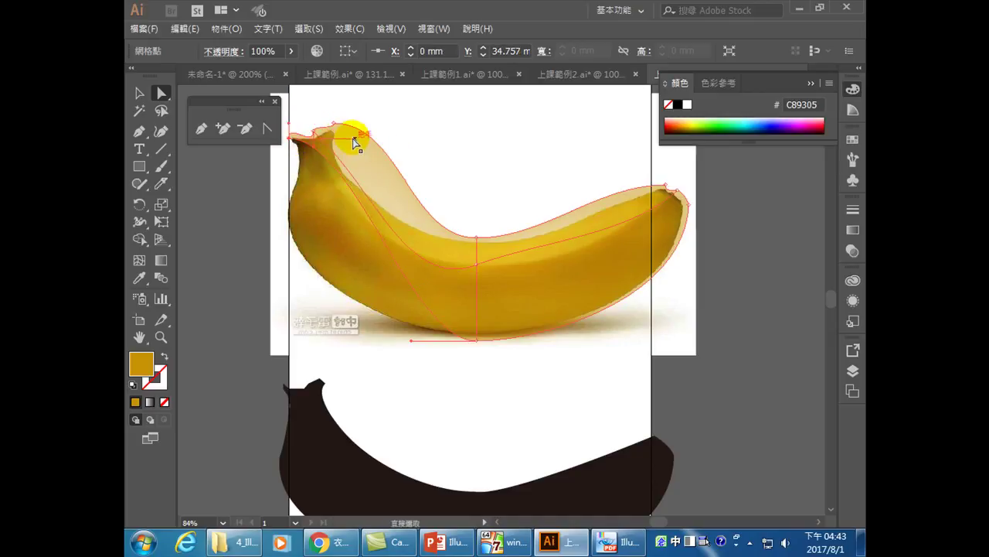
{"action": "left_click_drag", "start_coordinate": [355, 141], "coordinate": [239, 286]}
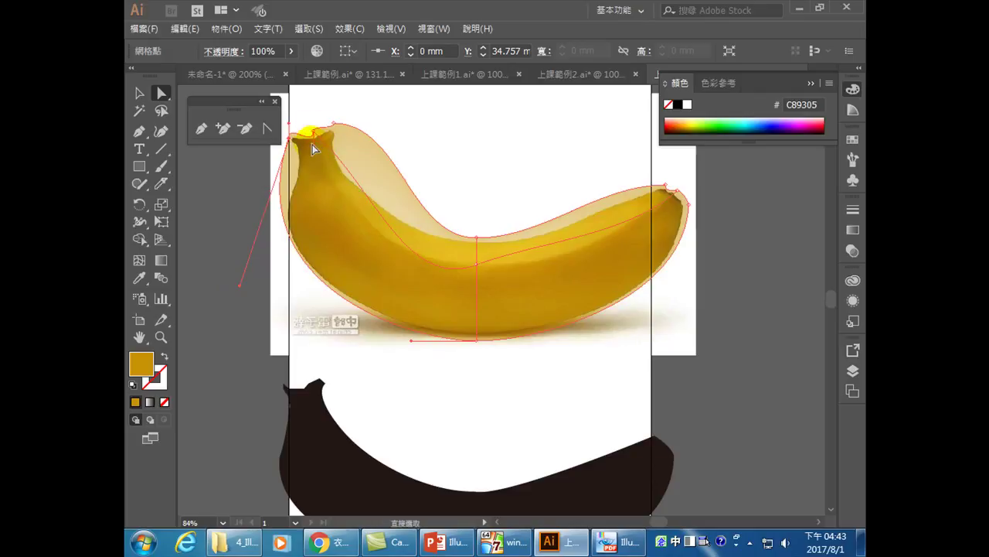
{"action": "left_click_drag", "start_coordinate": [315, 149], "coordinate": [340, 222]}
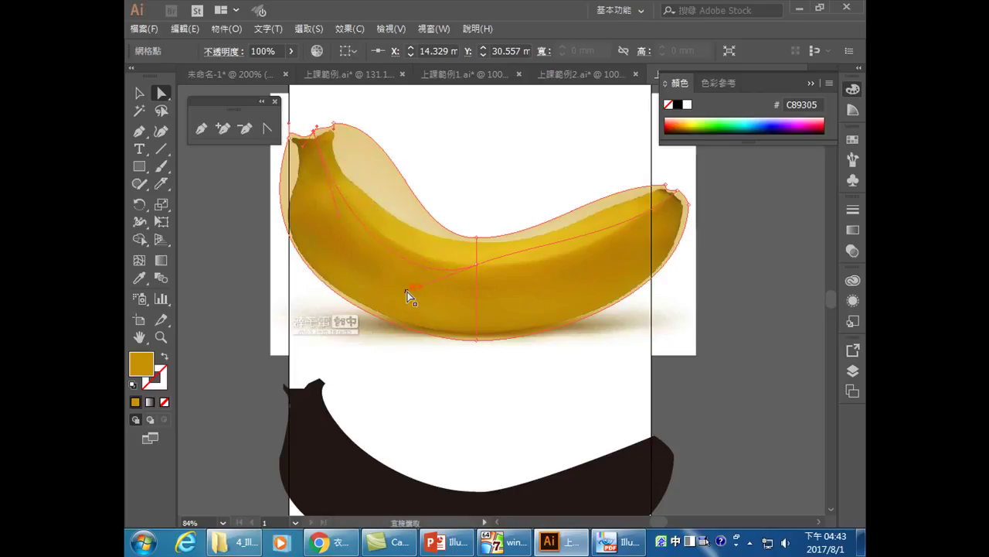
{"action": "left_click_drag", "start_coordinate": [408, 293], "coordinate": [404, 264]}
{"action": "left_click_drag", "start_coordinate": [338, 134], "coordinate": [332, 186]}
Pull the right-end anchor's handle left to reshape the top curve and shift the stem-side outline slightly right.
{"action": "left_click", "coordinate": [718, 188]}
{"action": "left_click_drag", "start_coordinate": [665, 186], "coordinate": [600, 204]}
{"action": "mouse_move", "coordinate": [542, 242]}
{"action": "left_mouse_down"}
{"action": "mouse_move", "coordinate": [535, 224]}
{"action": "mouse_move", "coordinate": [522, 230]}
{"action": "mouse_move", "coordinate": [534, 251]}
{"action": "left_mouse_up"}
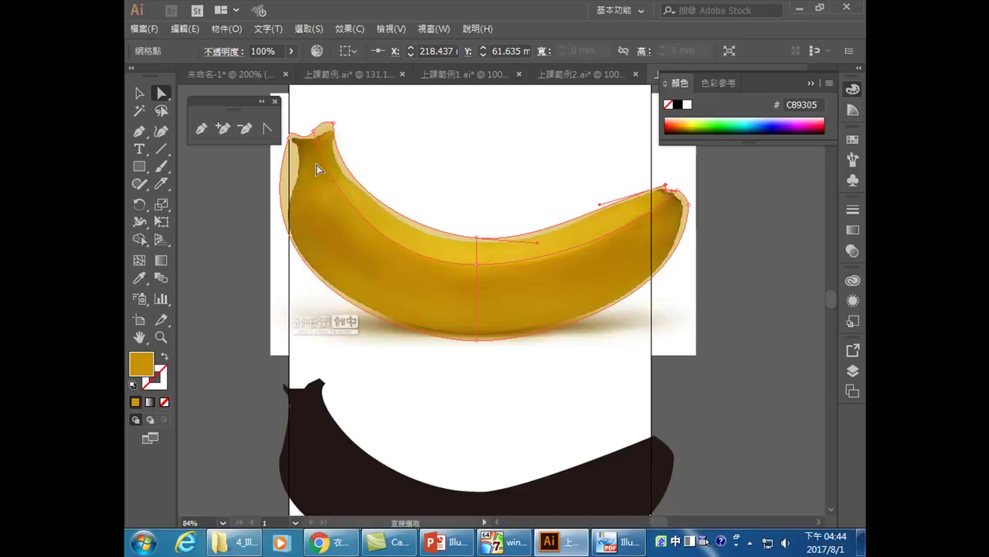
{"action": "left_click", "coordinate": [317, 124]}
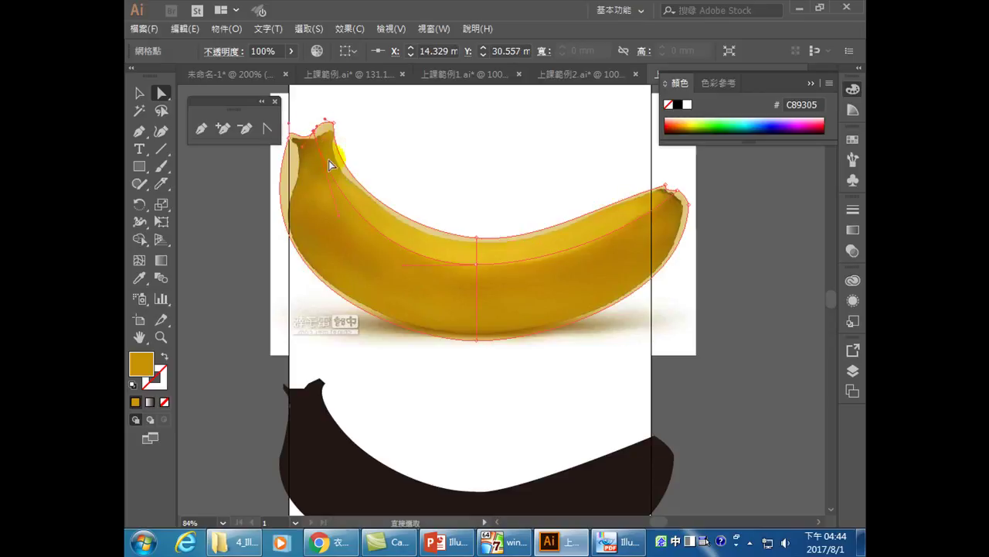
{"action": "mouse_move", "coordinate": [340, 221]}
{"action": "left_mouse_down"}
{"action": "mouse_move", "coordinate": [332, 206]}
{"action": "mouse_move", "coordinate": [349, 228]}
{"action": "left_mouse_up"}
{"action": "left_click", "coordinate": [363, 248]}
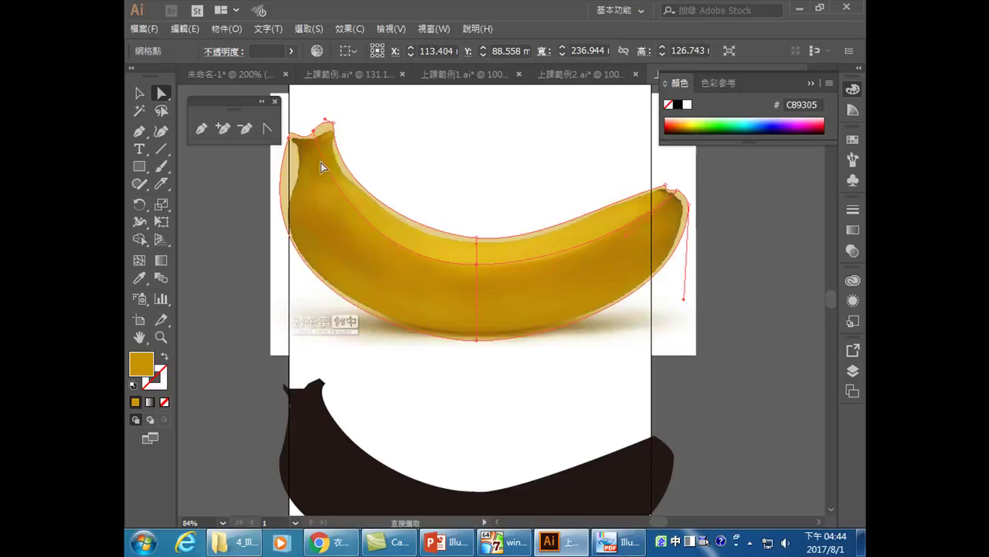
{"action": "left_click", "coordinate": [142, 263]}
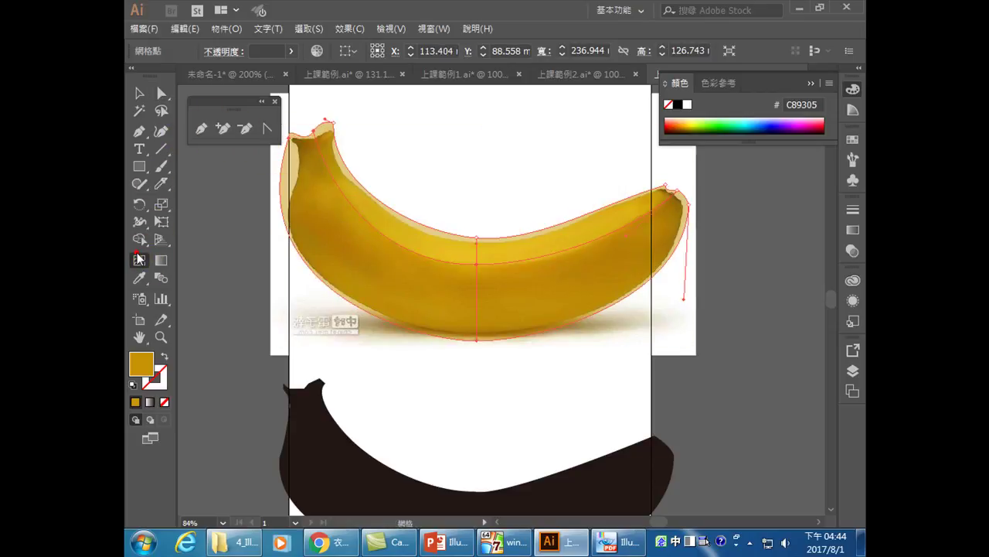
Add mesh points near the stem and upper left of the banana, undoing one misplaced point.
{"action": "left_click", "coordinate": [334, 179]}
{"action": "key", "text": "ctrl+z"}
{"action": "left_click", "coordinate": [334, 195]}
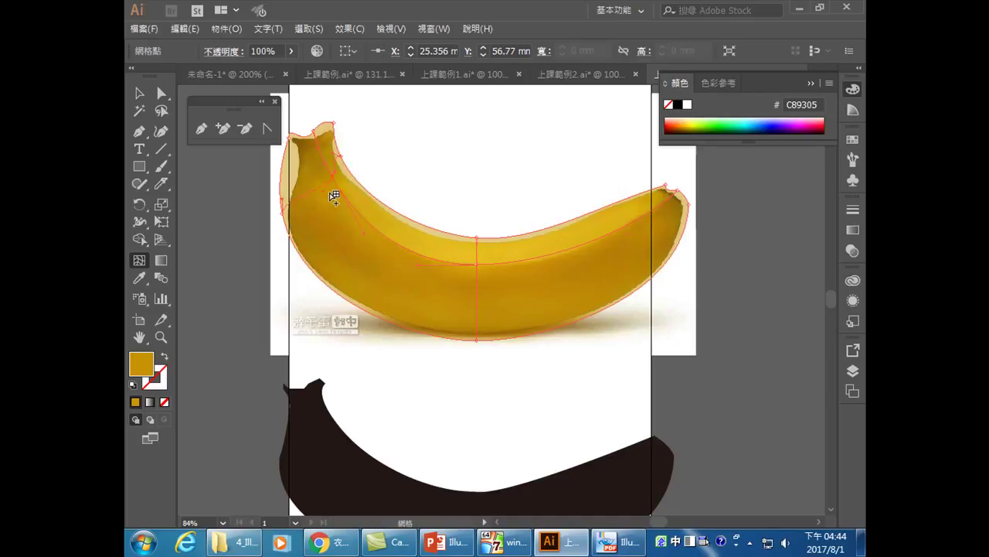
{"action": "left_click_drag", "start_coordinate": [357, 175], "coordinate": [352, 187]}
{"action": "left_click", "coordinate": [336, 233]}
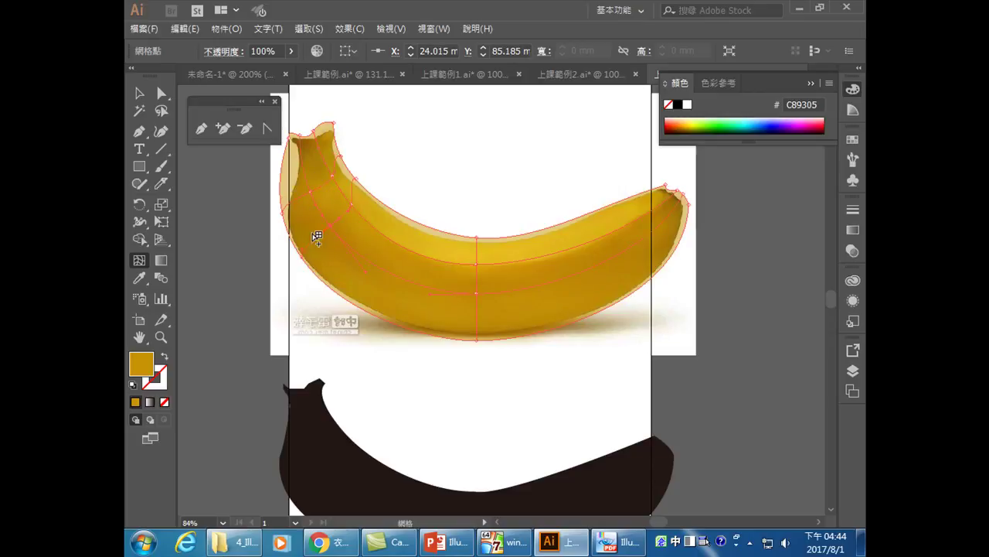
{"action": "left_click", "coordinate": [320, 205], "text": "ctrl"}
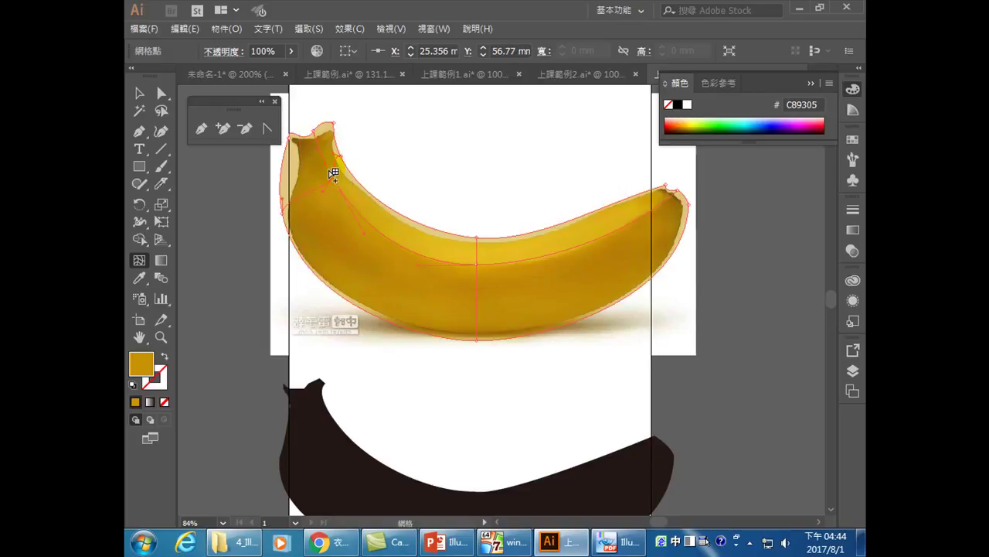
{"action": "left_click", "coordinate": [329, 170]}
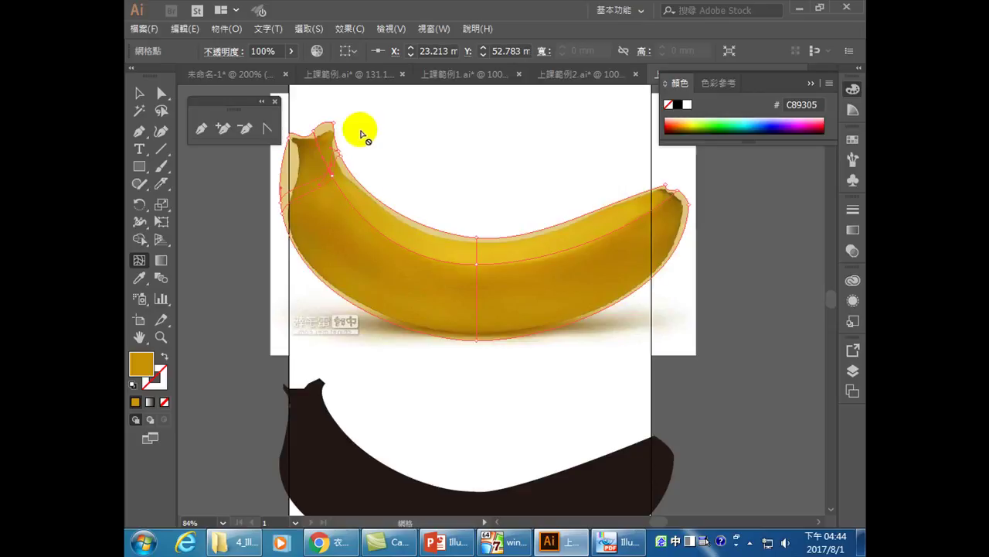
Lasso-select the mesh points at the stem tip.
{"action": "left_click", "coordinate": [161, 94]}
{"action": "left_click", "coordinate": [161, 110]}
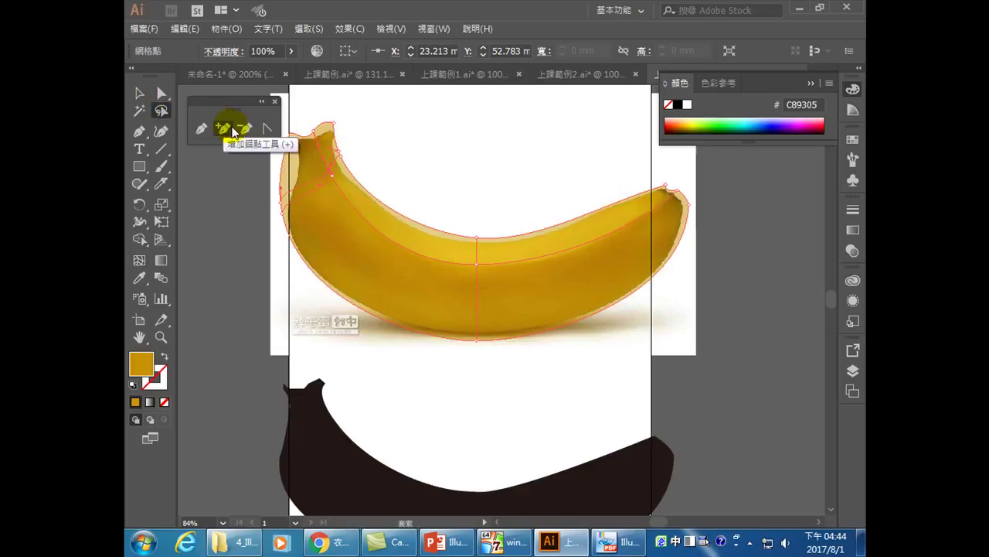
{"action": "mouse_move", "coordinate": [285, 110]}
{"action": "left_mouse_down"}
{"action": "mouse_move", "coordinate": [287, 147]}
{"action": "mouse_move", "coordinate": [311, 158]}
{"action": "mouse_move", "coordinate": [354, 128]}
{"action": "mouse_move", "coordinate": [327, 100]}
{"action": "mouse_move", "coordinate": [287, 123]}
{"action": "left_mouse_up"}
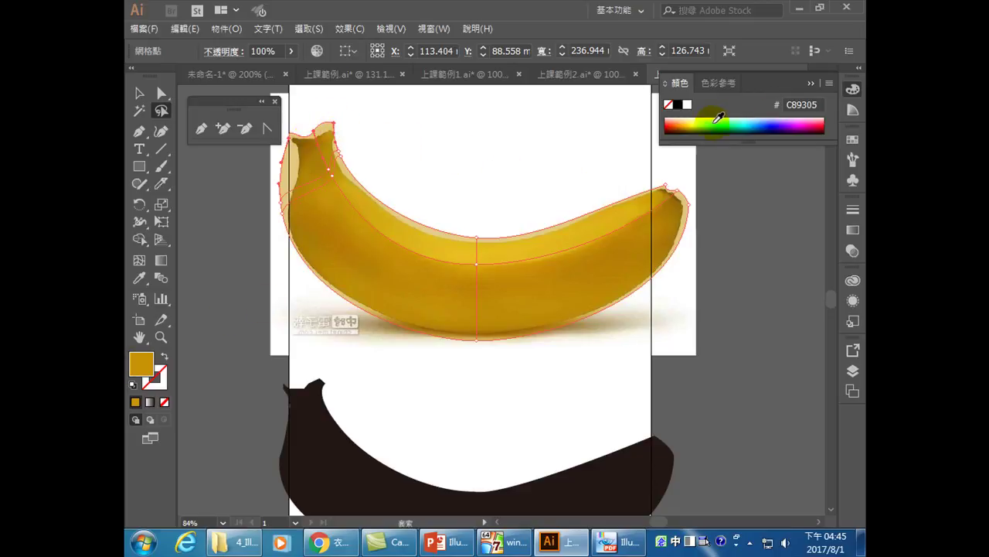
Colour the selected stem-tip points green 37FF15, then select the whole mesh banana.
{"action": "left_click", "coordinate": [716, 122]}
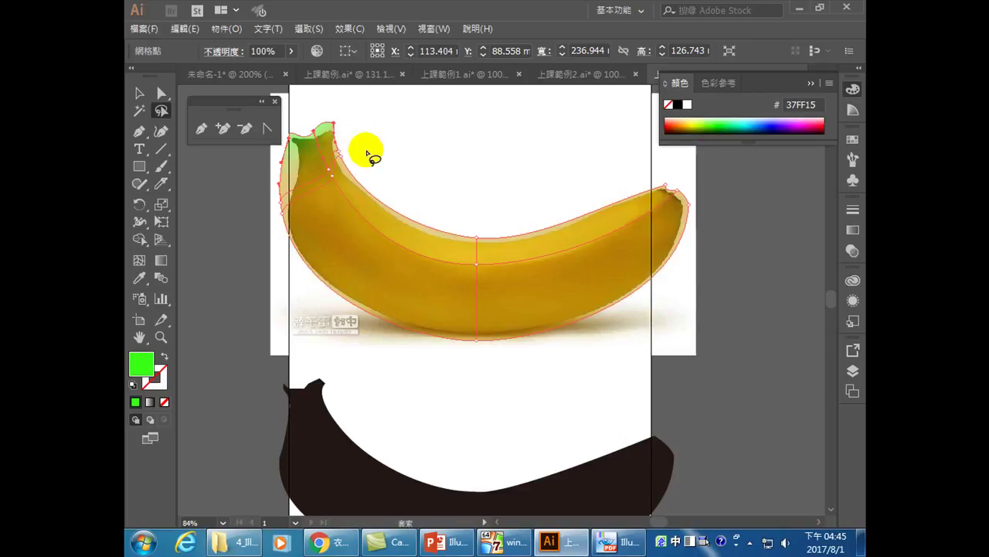
{"action": "left_click", "coordinate": [139, 93]}
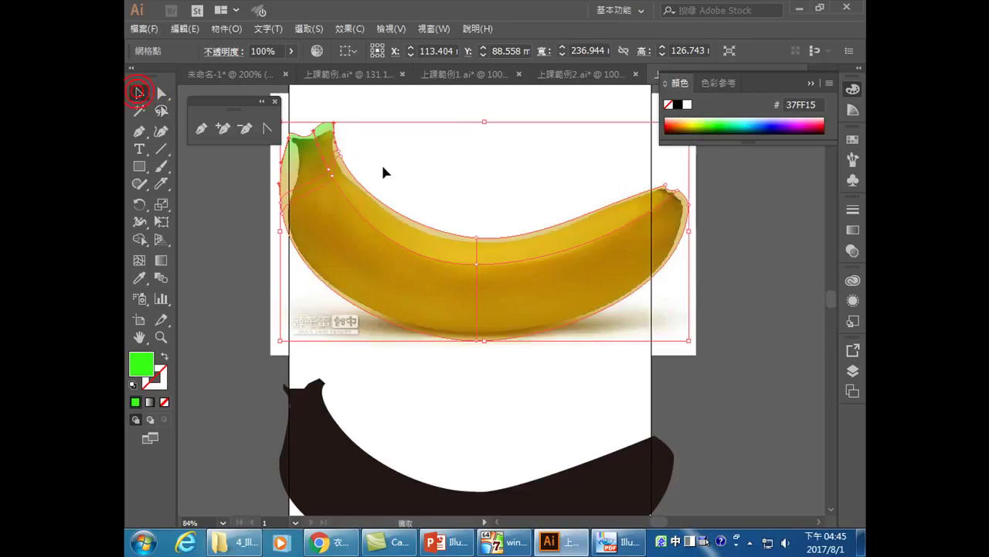
{"action": "left_click", "coordinate": [390, 104]}
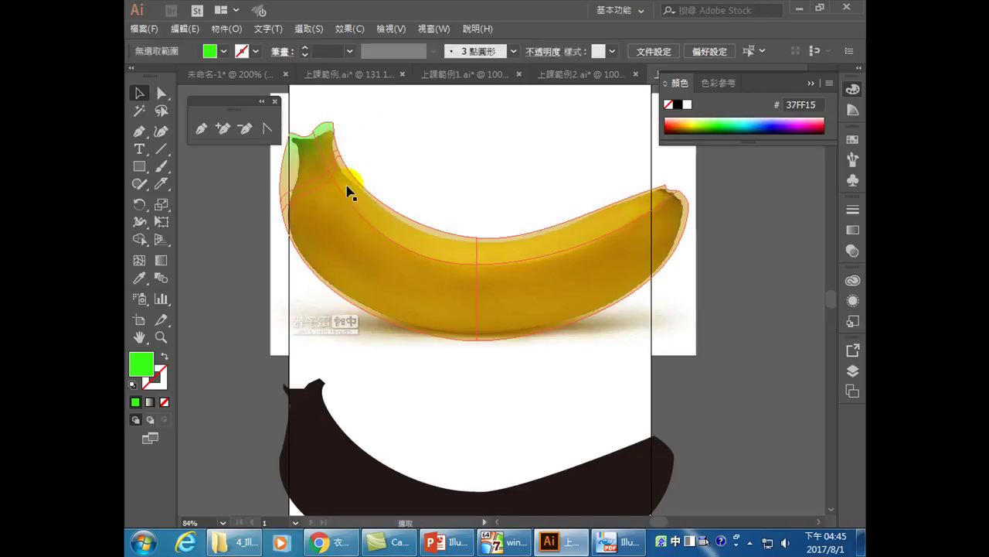
{"action": "left_click", "coordinate": [349, 191]}
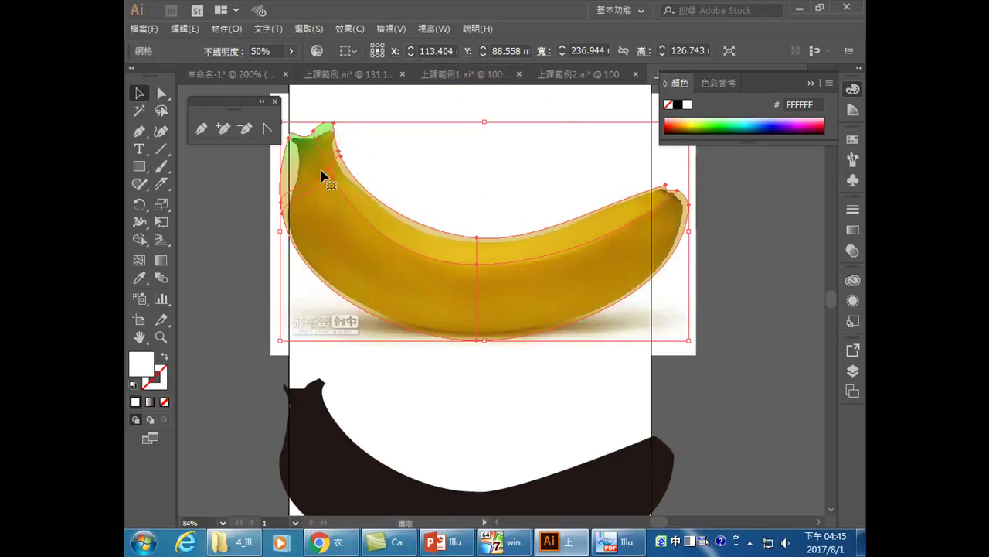
Set the mesh banana's opacity to 100%.
{"action": "left_click", "coordinate": [197, 216]}
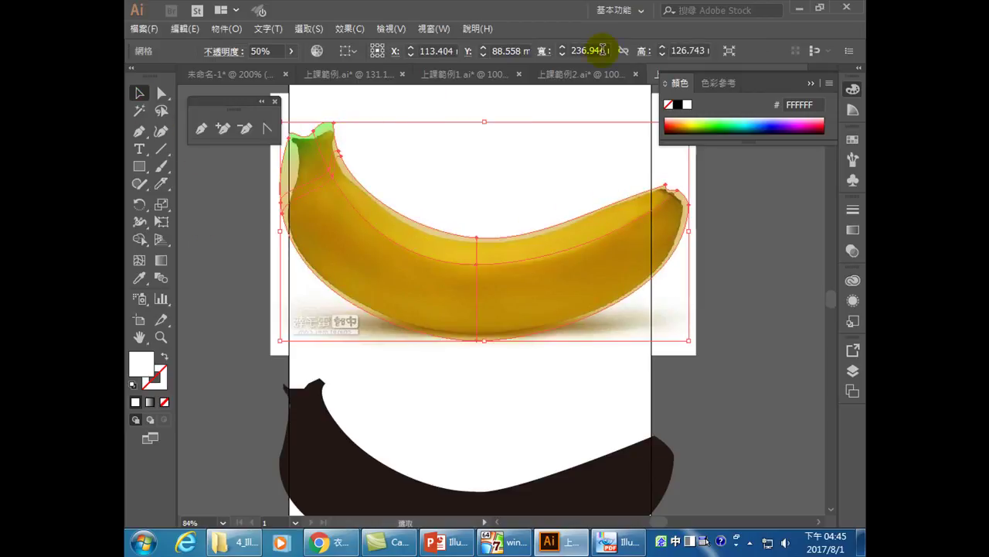
{"action": "left_click", "coordinate": [255, 50]}
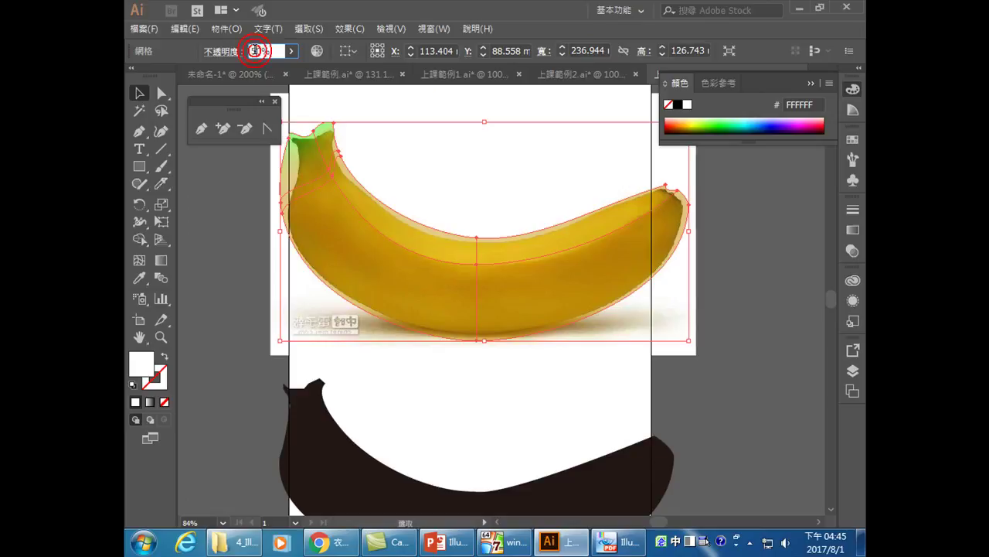
{"action": "type", "text": "100"}
{"action": "key", "text": "Return"}
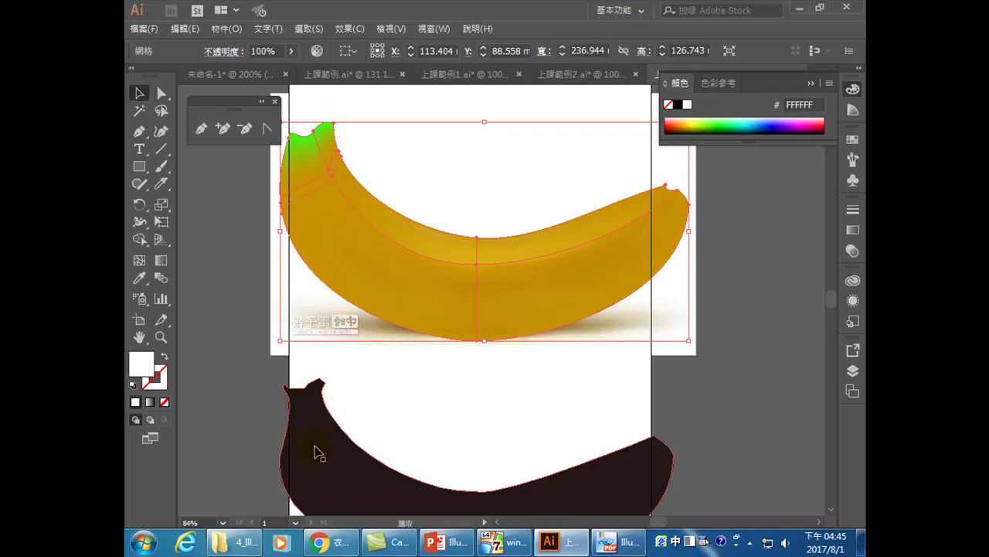
Try moving the dark silhouette onto the yellow banana, then undo both moves.
{"action": "left_click_drag", "start_coordinate": [323, 469], "coordinate": [327, 217]}
{"action": "left_click", "coordinate": [663, 342]}
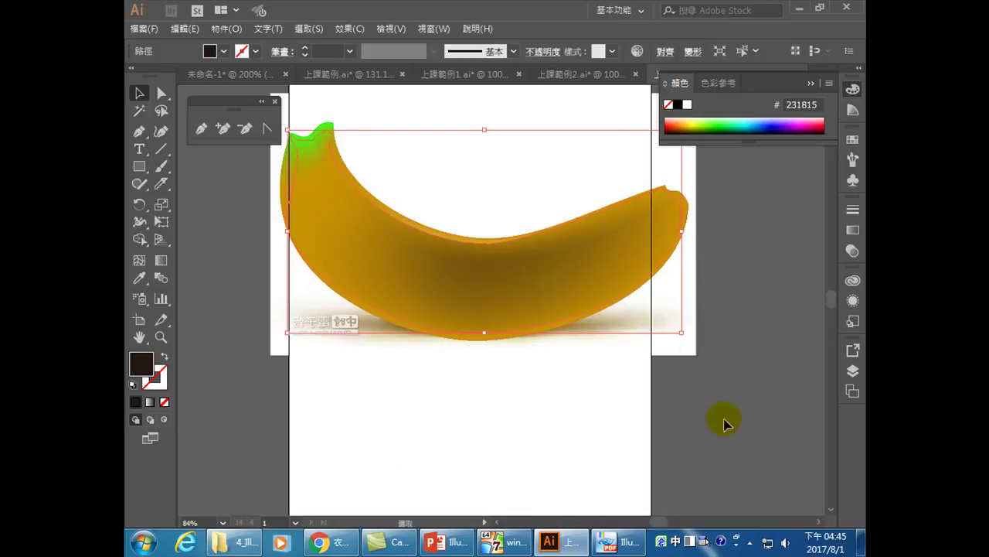
{"action": "left_click_drag", "start_coordinate": [625, 281], "coordinate": [670, 400]}
{"action": "key", "text": "ctrl+z"}
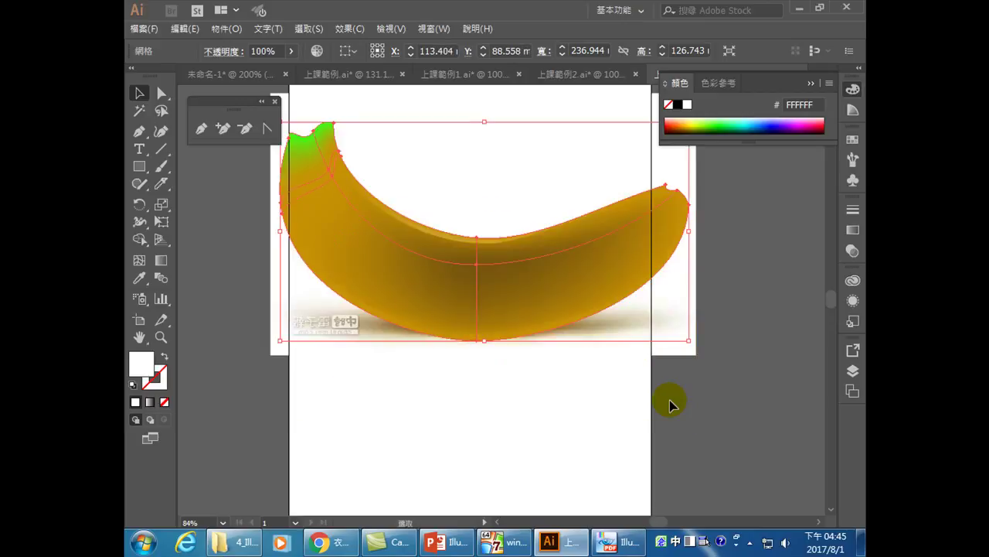
{"action": "key", "text": "ctrl+z"}
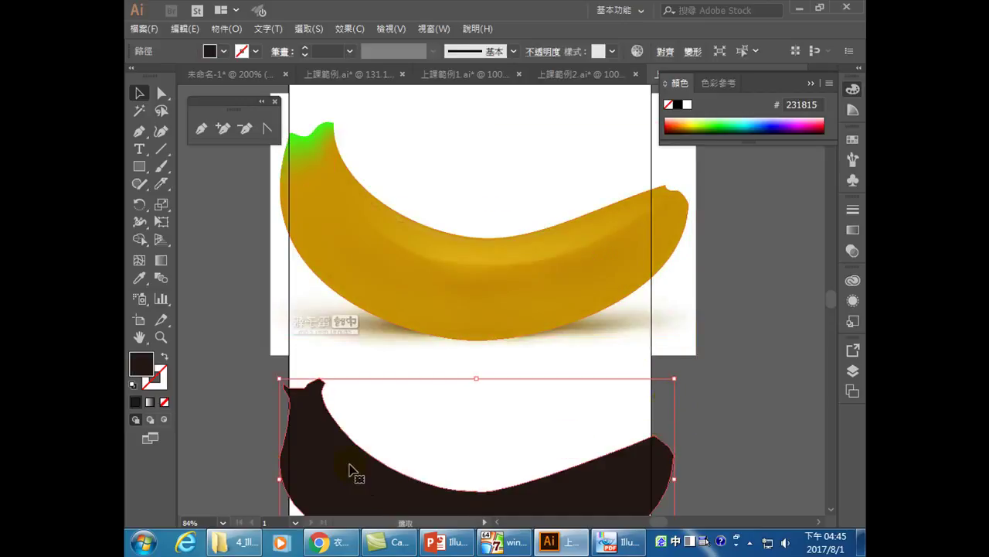
Bring the dark outline shape to the front and move it over the banana.
{"action": "right_click", "coordinate": [345, 465]}
{"action": "left_click", "coordinate": [227, 28]}
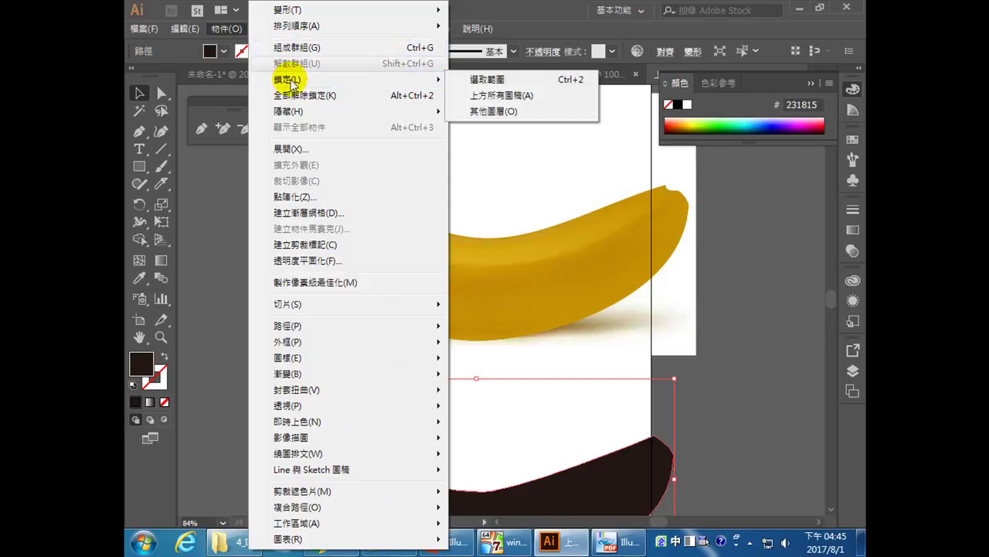
{"action": "mouse_move", "coordinate": [298, 27]}
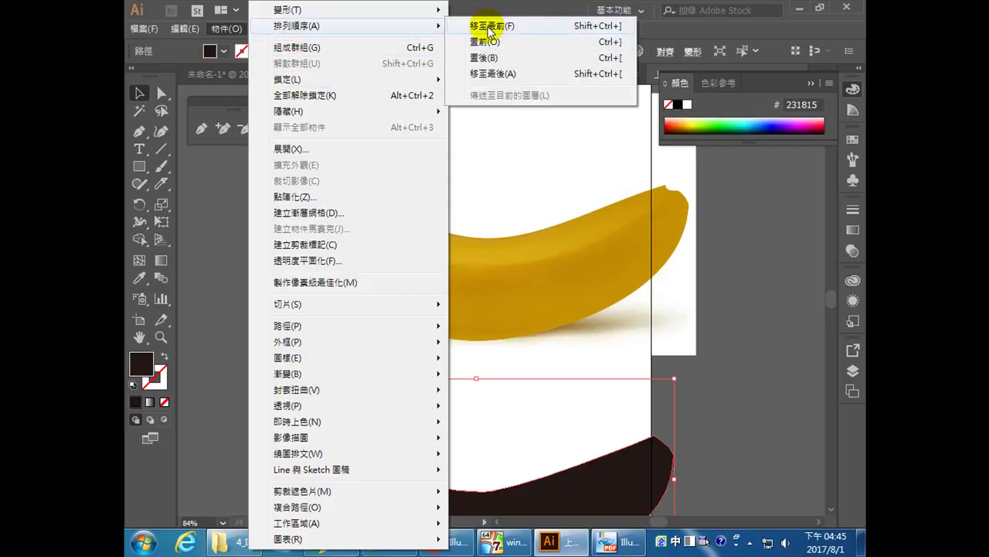
{"action": "left_click", "coordinate": [489, 26]}
{"action": "left_click_drag", "start_coordinate": [338, 479], "coordinate": [346, 232]}
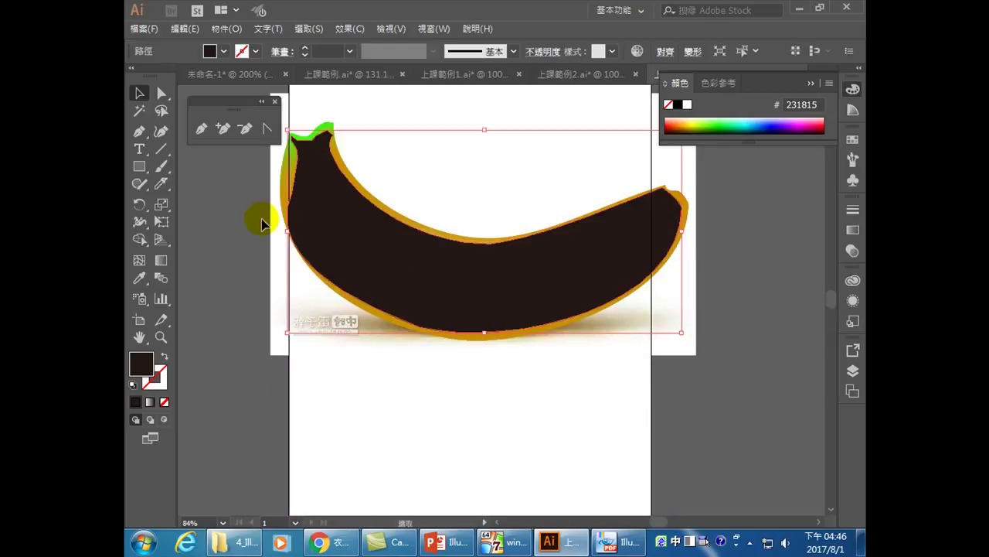
Select the outline and mesh banana together and make a clipping mask with Ctrl+7.
{"action": "left_click_drag", "start_coordinate": [247, 194], "coordinate": [337, 246]}
{"action": "key", "text": "ctrl+alt+b"}
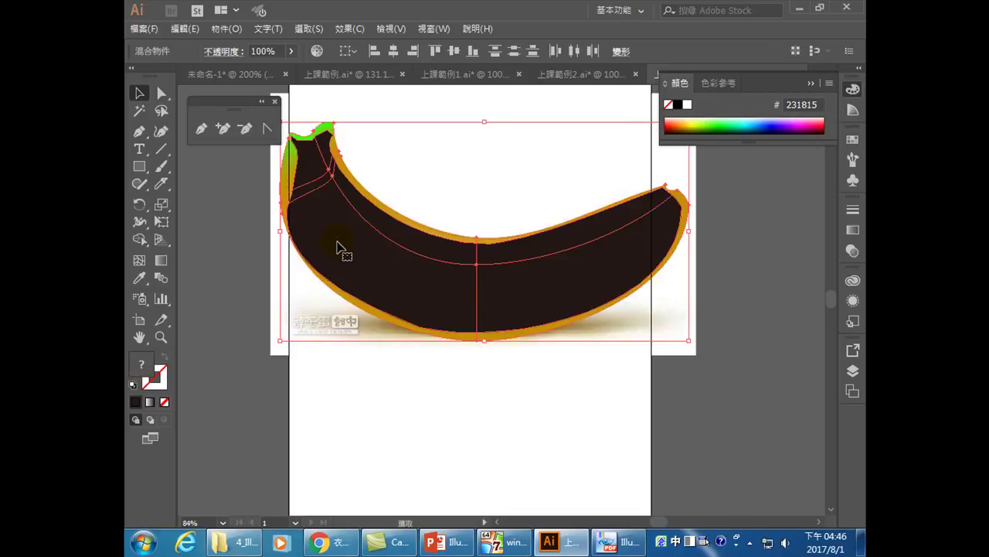
{"action": "key", "text": "ctrl+7"}
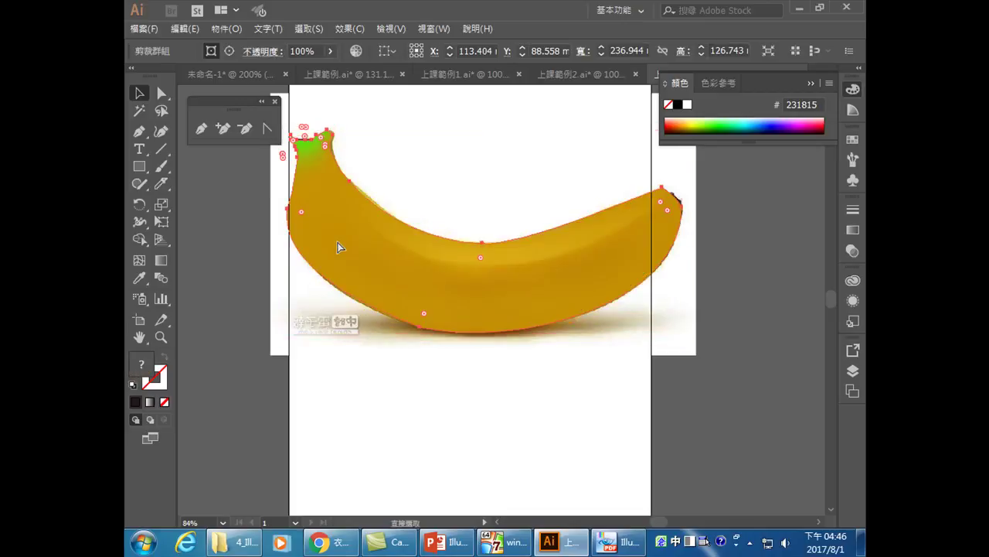
{"action": "left_click", "coordinate": [363, 199]}
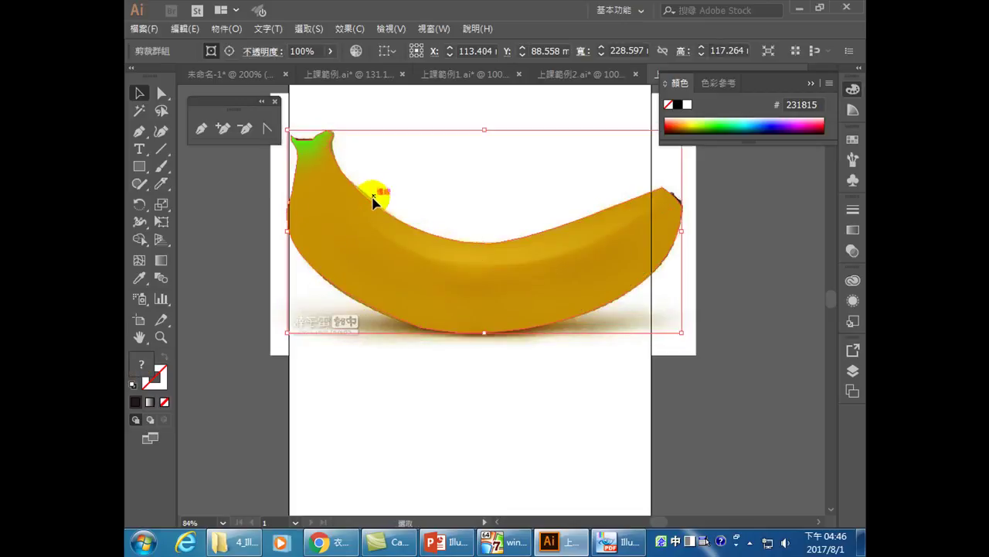
{"action": "left_click", "coordinate": [298, 132]}
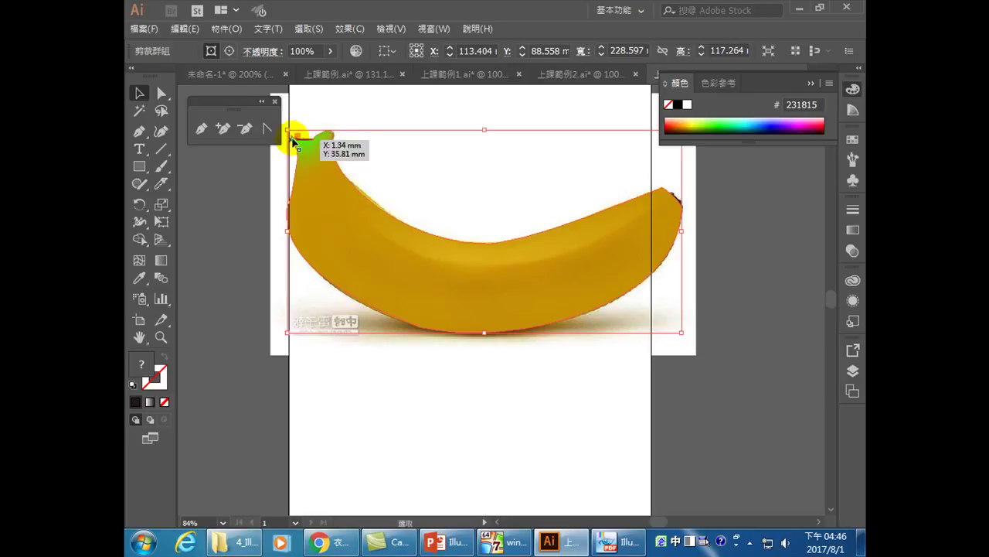
Release the clipping group and select the banana mesh at the stem.
{"action": "left_click", "coordinate": [315, 267]}
{"action": "left_click", "coordinate": [314, 133]}
{"action": "left_click", "coordinate": [346, 158]}
{"action": "key", "text": "ctrl+shift+z"}
{"action": "key", "text": "ctrl+shift+z"}
{"action": "key", "text": "ctrl+shift+z"}
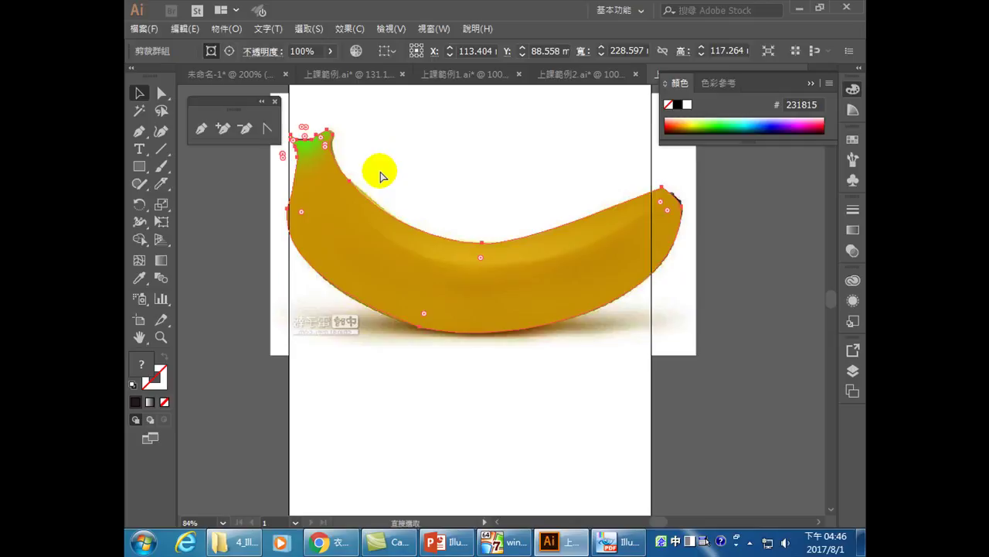
{"action": "left_click", "coordinate": [317, 147]}
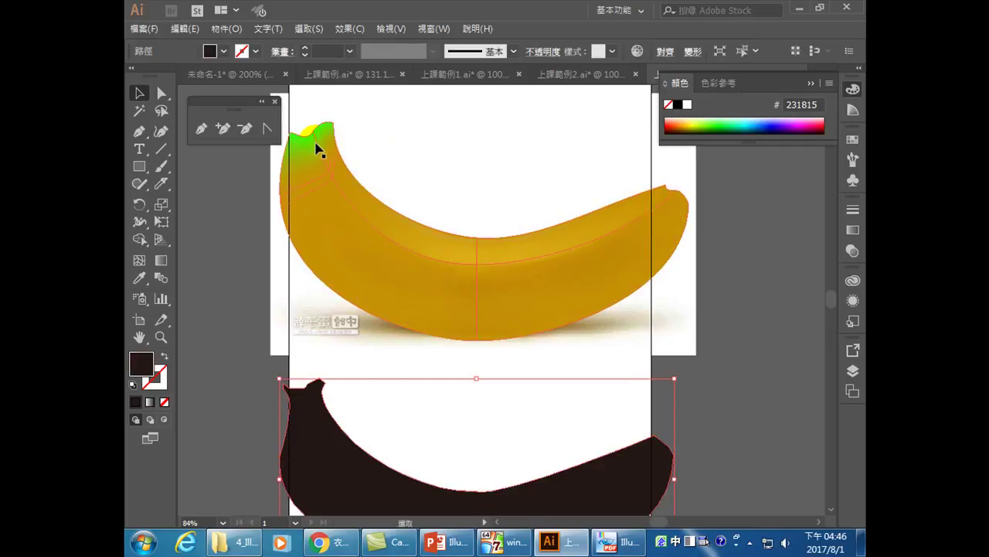
{"action": "left_click", "coordinate": [308, 155]}
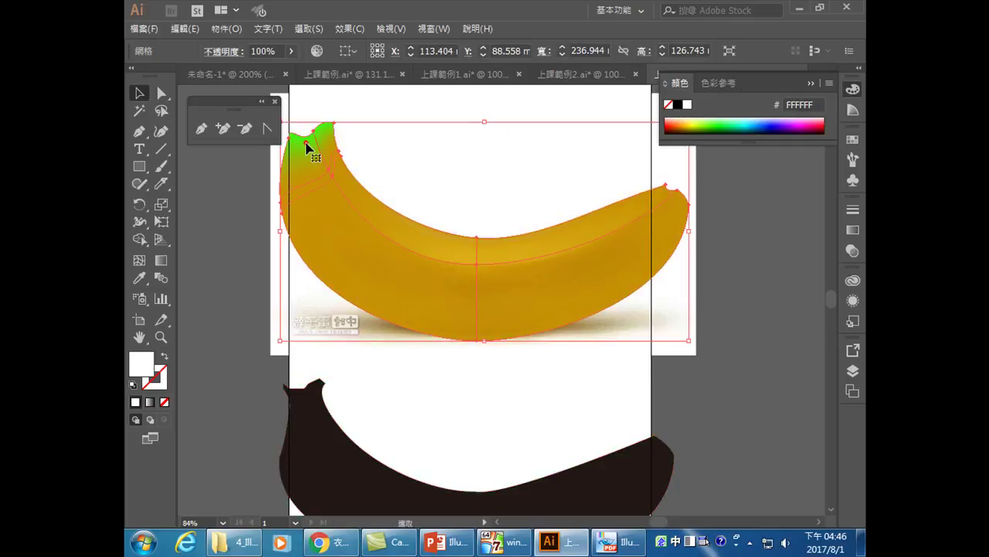
Lasso the stem points, then reselect the whole mesh and set its opacity to 50%.
{"action": "left_click", "coordinate": [159, 93]}
{"action": "left_click", "coordinate": [161, 110]}
{"action": "mouse_move", "coordinate": [331, 106]}
{"action": "left_mouse_down"}
{"action": "mouse_move", "coordinate": [298, 122]}
{"action": "mouse_move", "coordinate": [293, 137]}
{"action": "mouse_move", "coordinate": [347, 122]}
{"action": "mouse_move", "coordinate": [332, 108]}
{"action": "left_mouse_up"}
{"action": "left_click", "coordinate": [140, 94]}
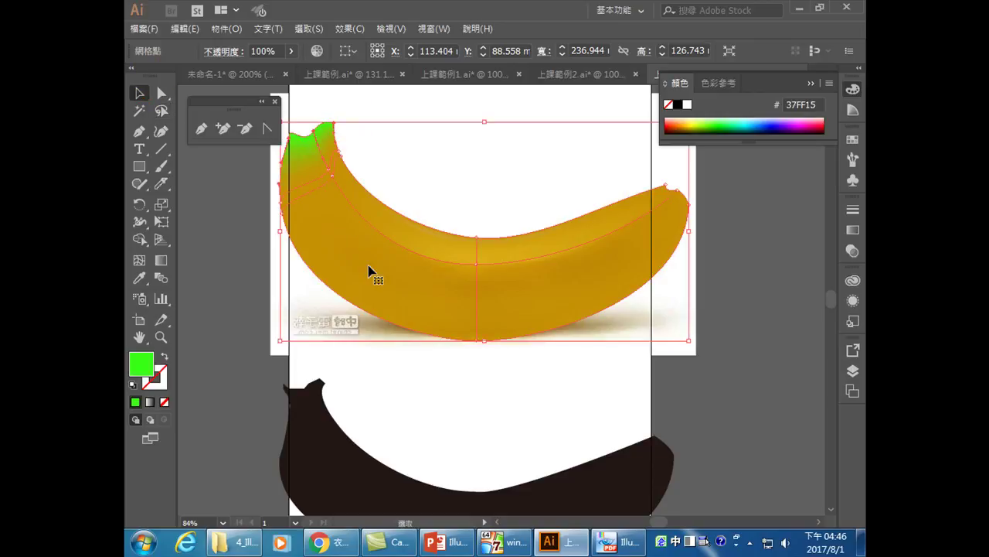
{"action": "left_click", "coordinate": [368, 268]}
{"action": "left_click", "coordinate": [263, 52]}
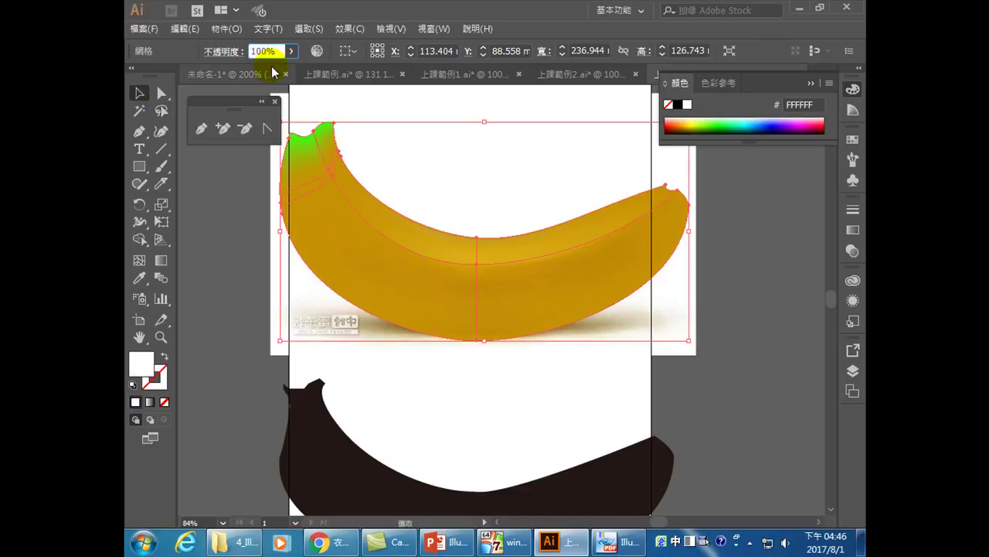
{"action": "type", "text": "1"}
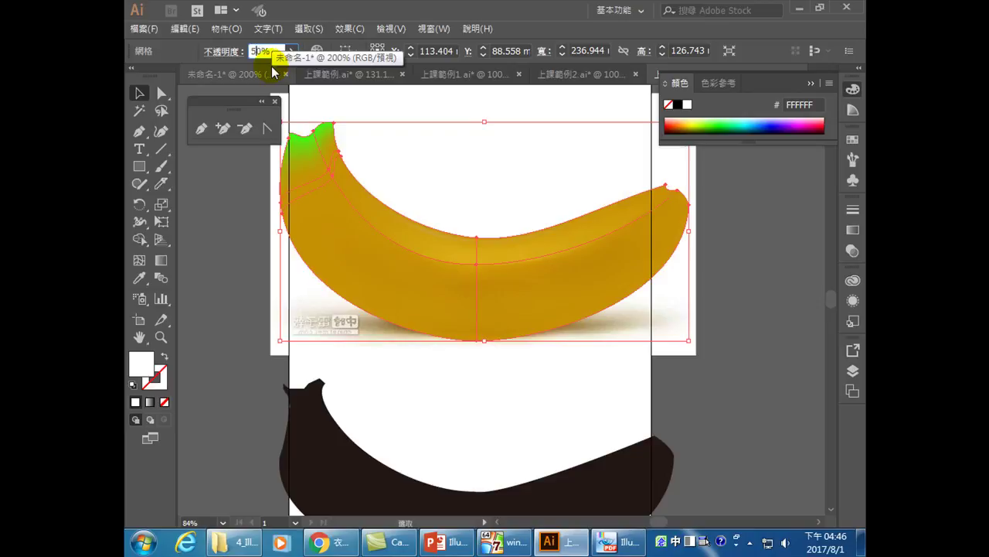
{"action": "key", "text": "Return"}
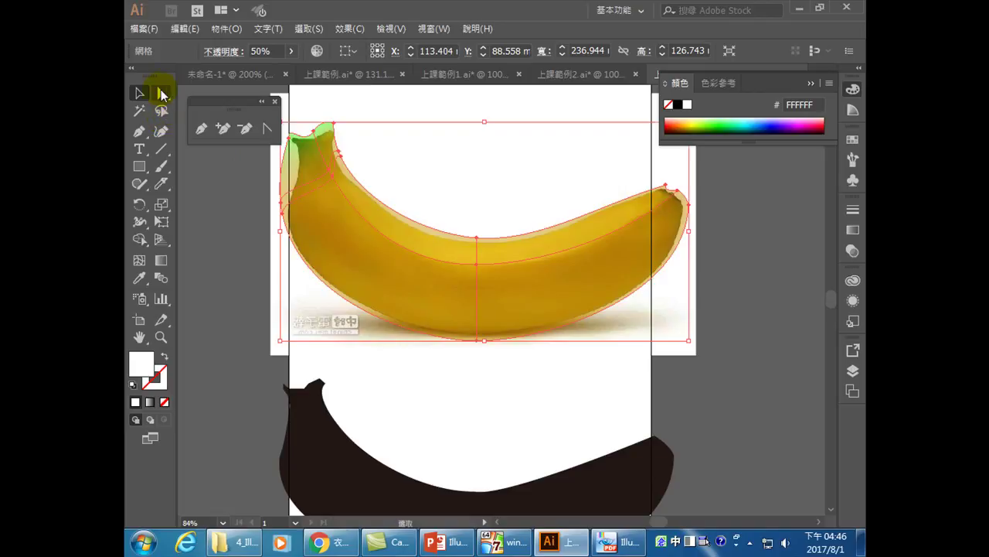
Lasso-select the stem mesh points and fill them with lighter green 89FC72.
{"action": "left_click", "coordinate": [161, 94]}
{"action": "left_click", "coordinate": [161, 111]}
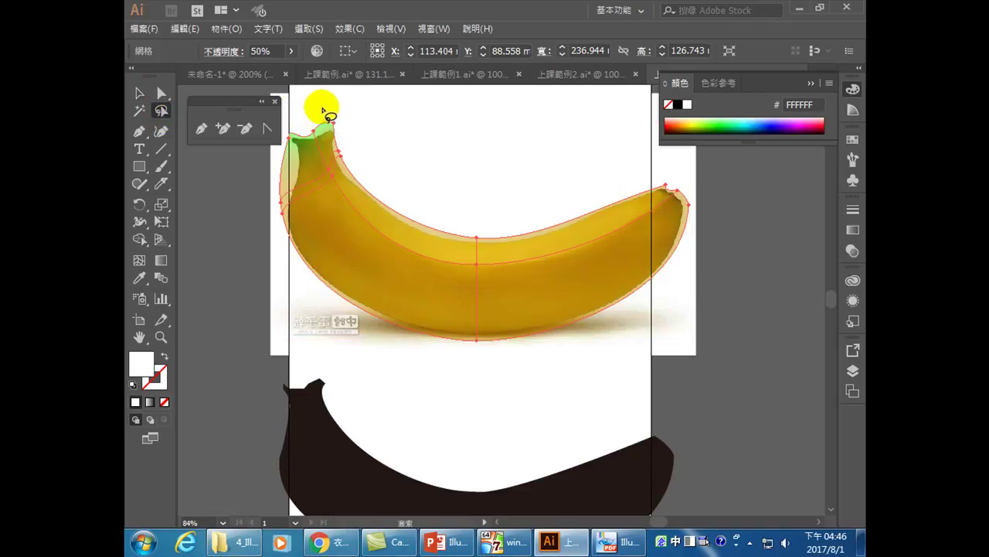
{"action": "mouse_move", "coordinate": [340, 107]}
{"action": "left_mouse_down"}
{"action": "mouse_move", "coordinate": [283, 137]}
{"action": "mouse_move", "coordinate": [343, 141]}
{"action": "mouse_move", "coordinate": [338, 105]}
{"action": "left_mouse_up"}
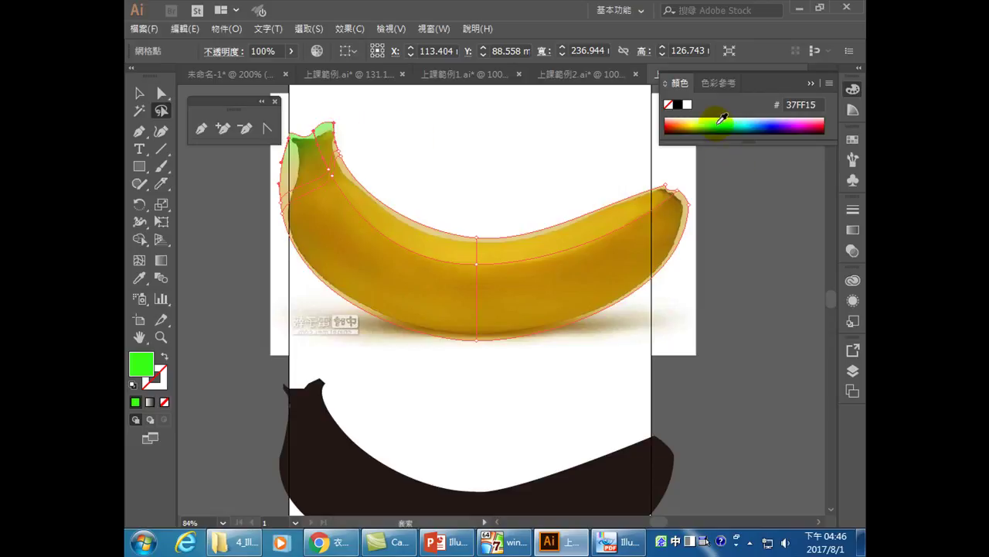
{"action": "double_click", "coordinate": [145, 363]}
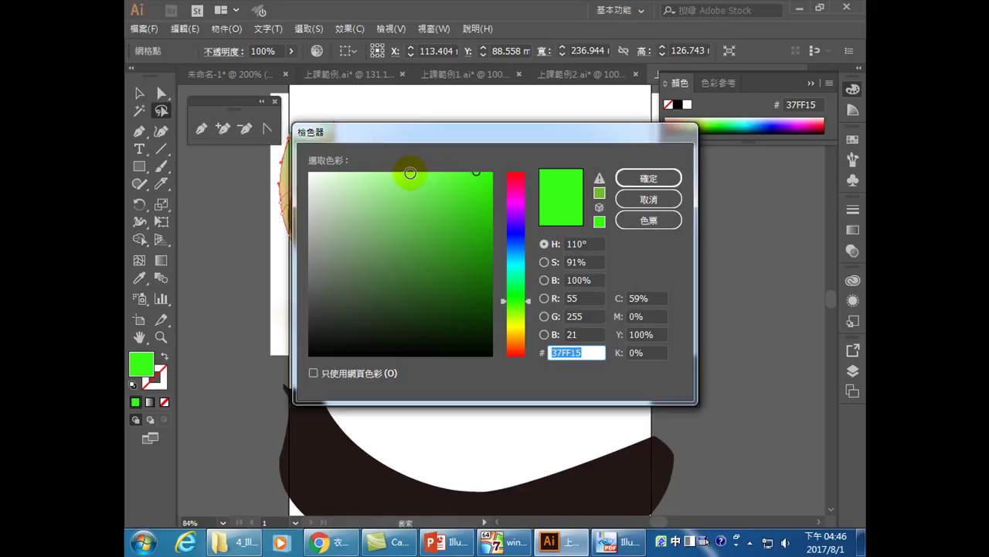
{"action": "left_click", "coordinate": [410, 174]}
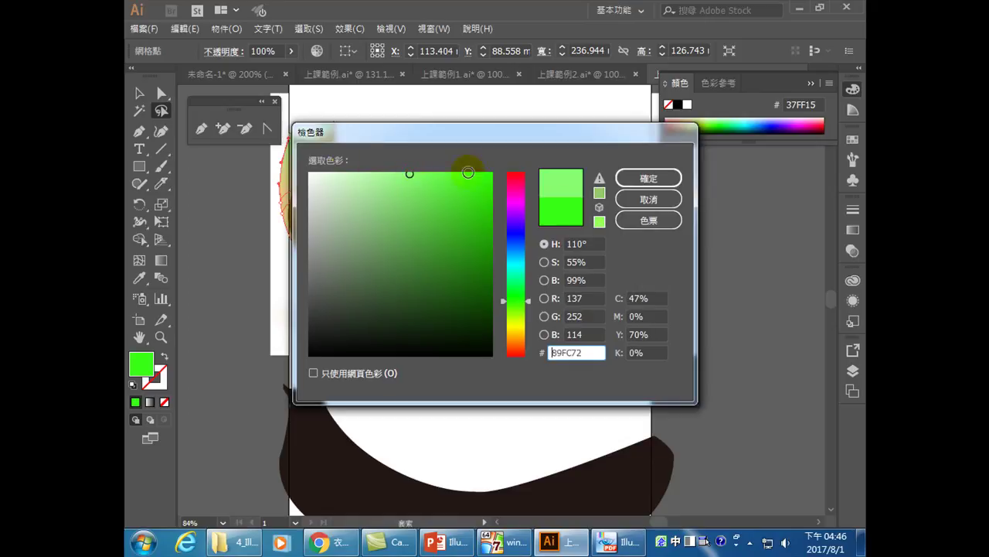
{"action": "left_click", "coordinate": [640, 178]}
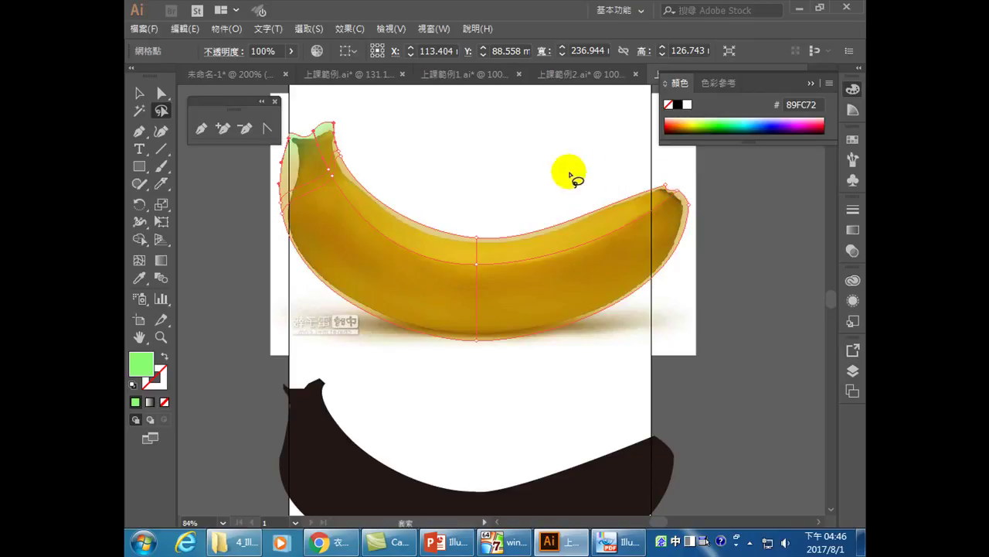
Try a mesh point at the banana's right tip, undo it, and deselect everything.
{"action": "left_click", "coordinate": [139, 94]}
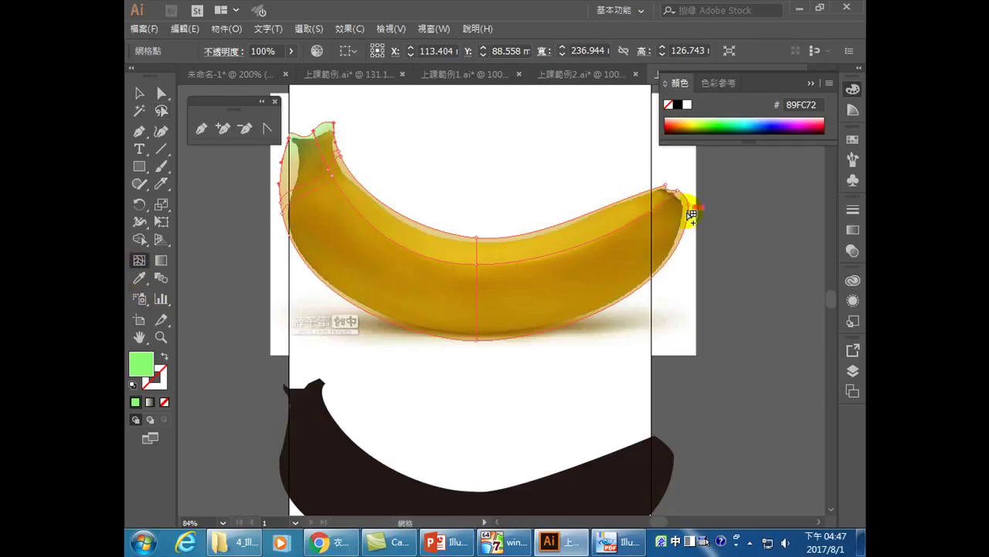
{"action": "left_click", "coordinate": [670, 201]}
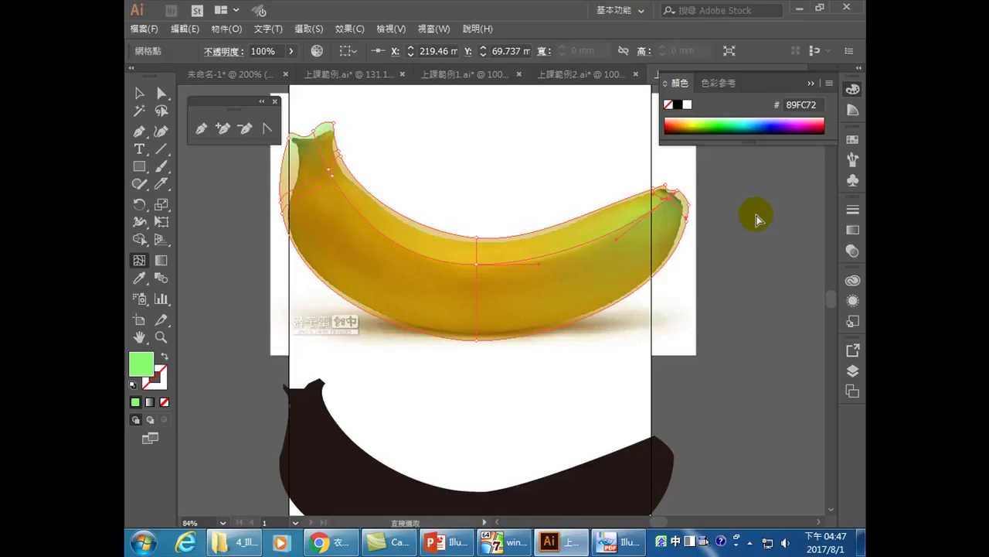
{"action": "key", "text": "ctrl+z"}
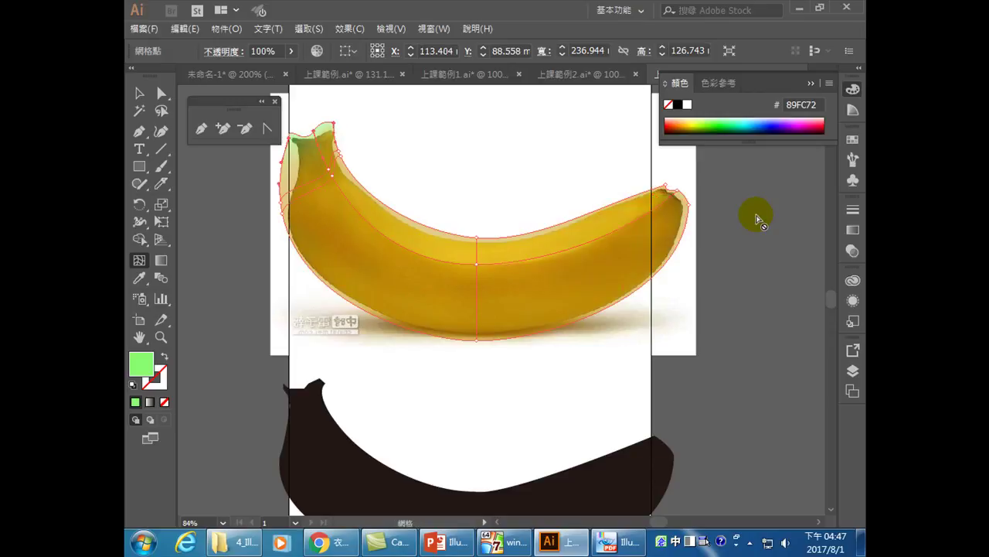
{"action": "double_click", "coordinate": [141, 362]}
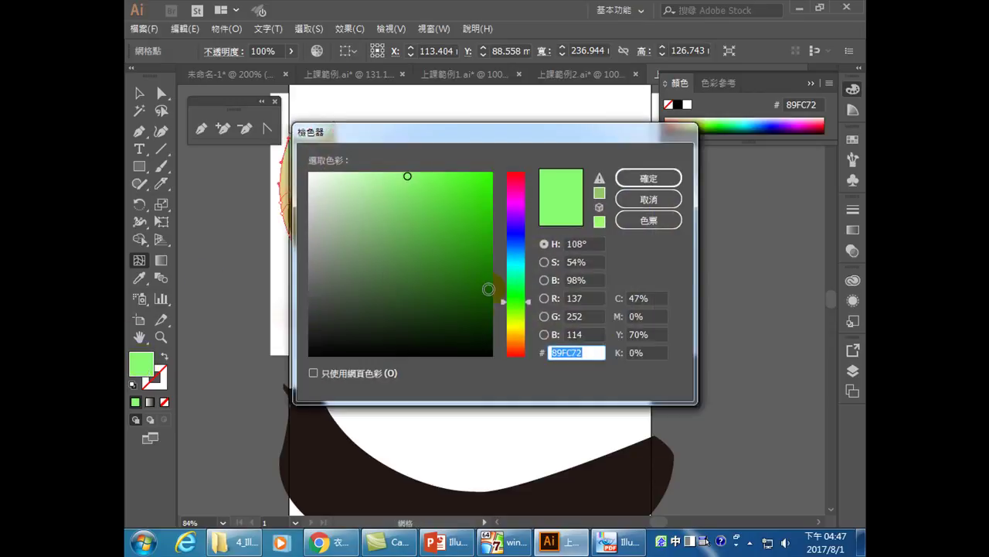
{"action": "left_click", "coordinate": [666, 199]}
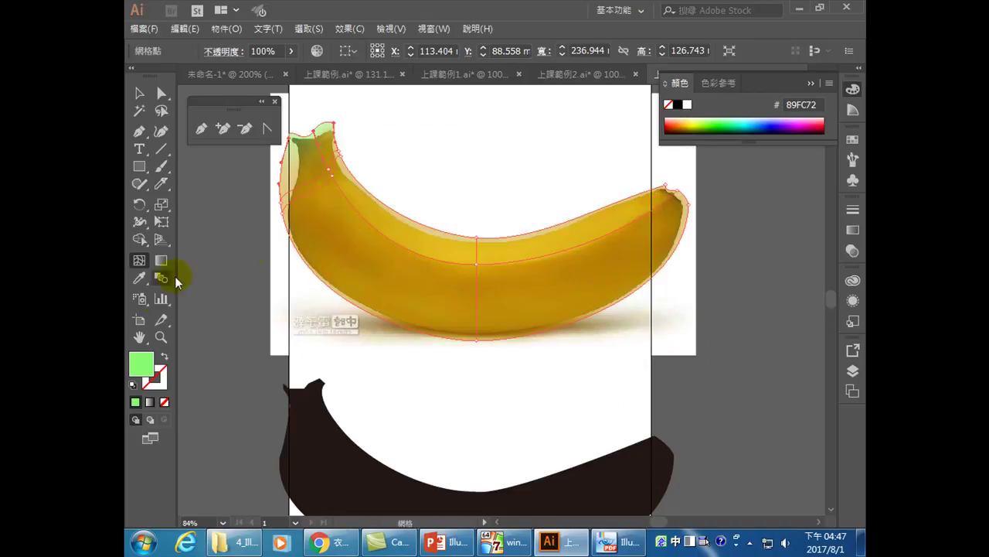
{"action": "left_click", "coordinate": [139, 93]}
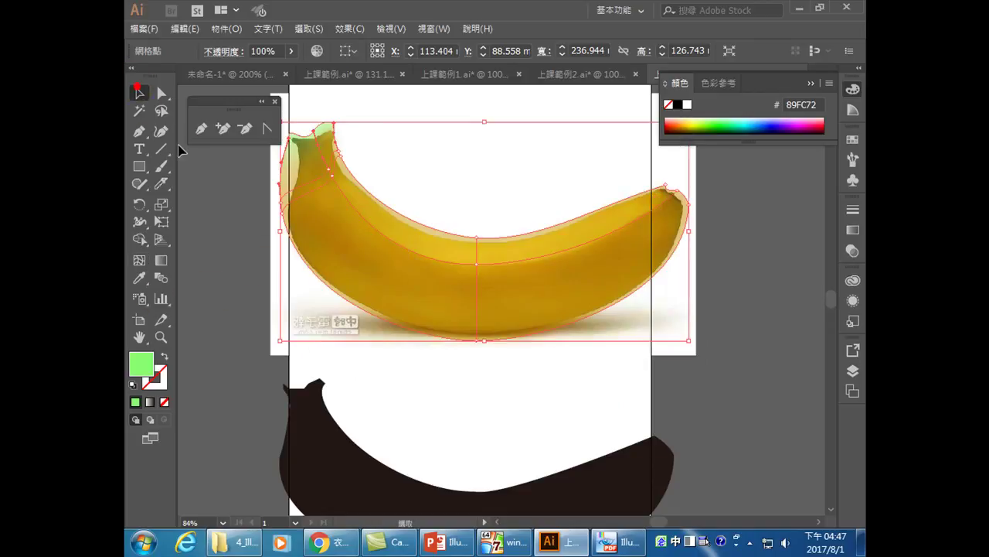
{"action": "left_click", "coordinate": [207, 197]}
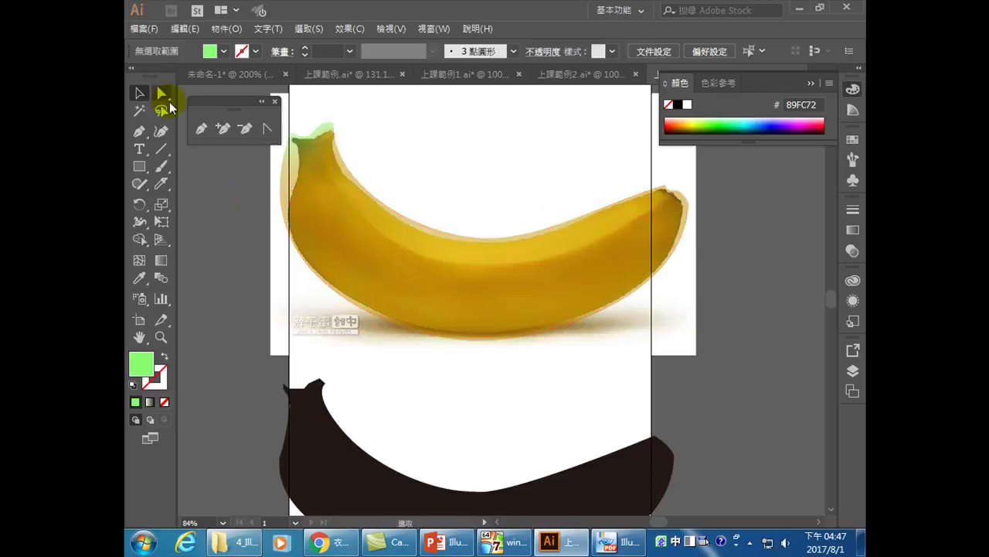
Sample the banana's gold colour C89305 with the Eyedropper.
{"action": "double_click", "coordinate": [137, 371]}
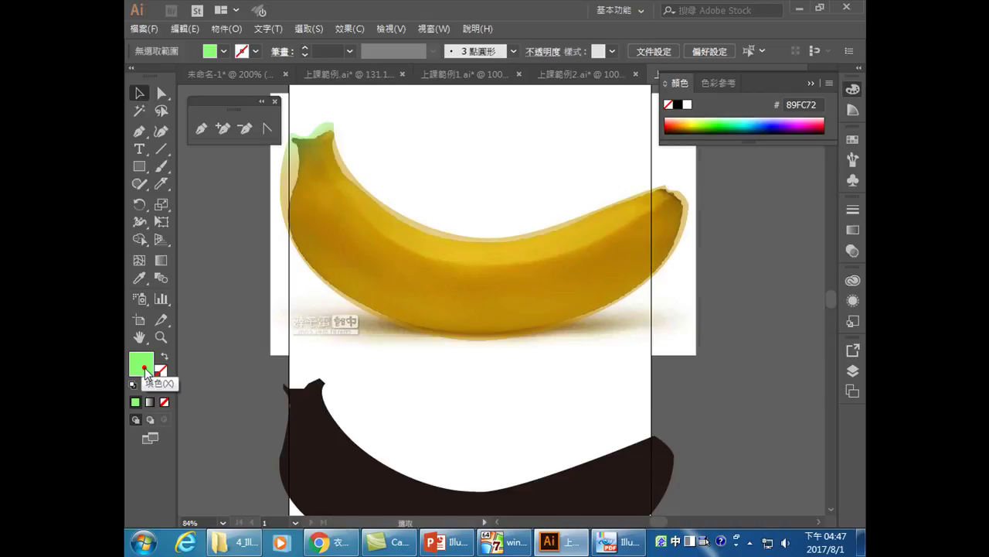
{"action": "left_click", "coordinate": [656, 201]}
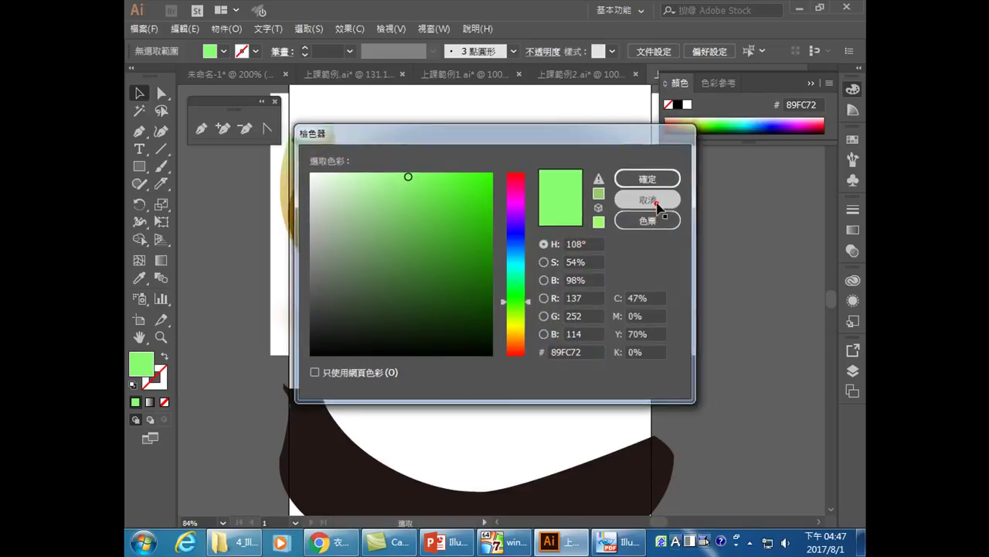
{"action": "left_click", "coordinate": [137, 278]}
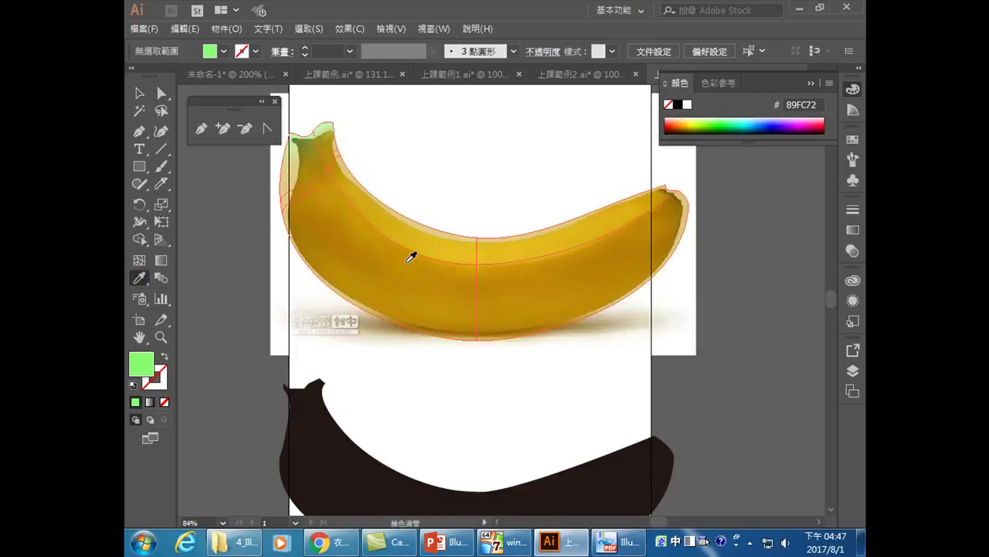
{"action": "left_click", "coordinate": [408, 260]}
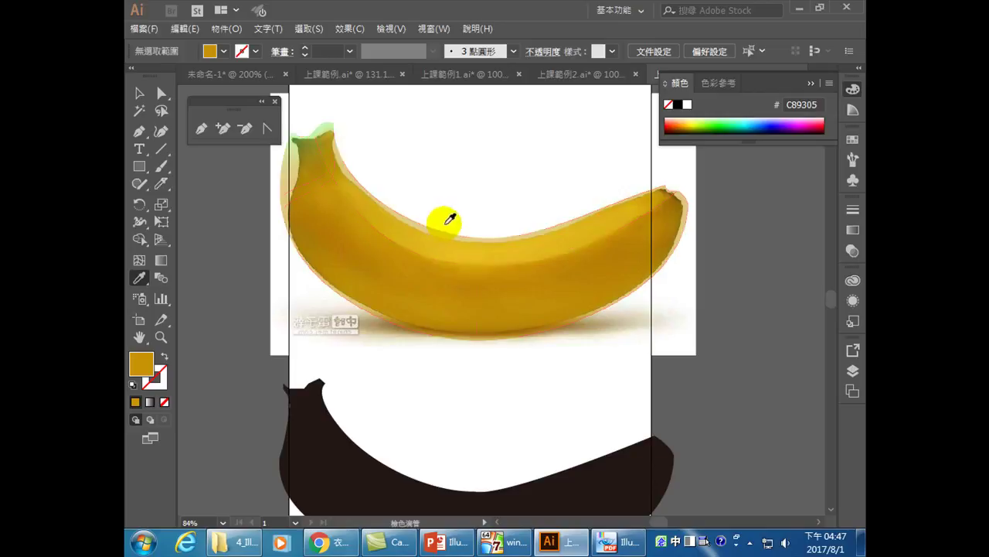
Add a mesh point at the banana's right tip and lasso-select the points around it.
{"action": "left_click", "coordinate": [139, 260]}
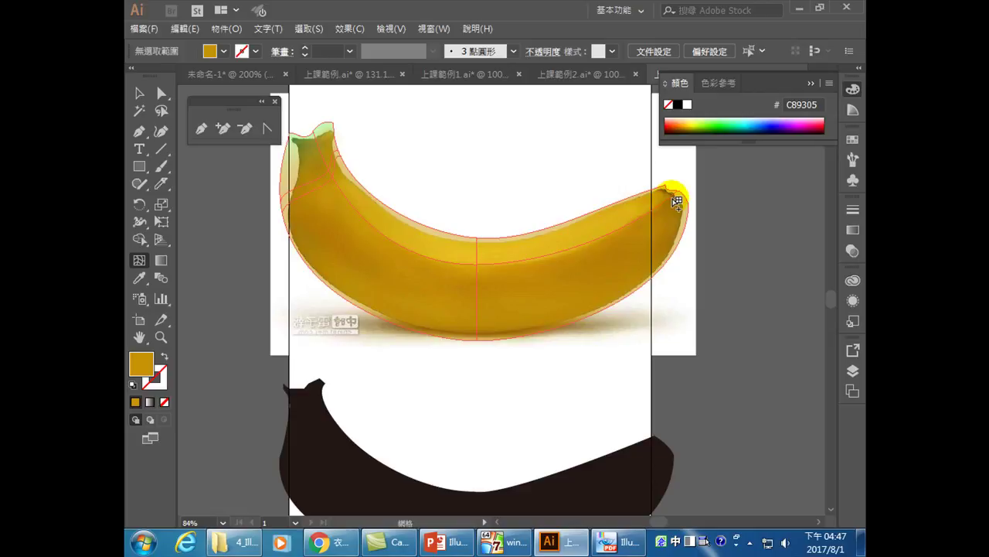
{"action": "left_click", "coordinate": [673, 203]}
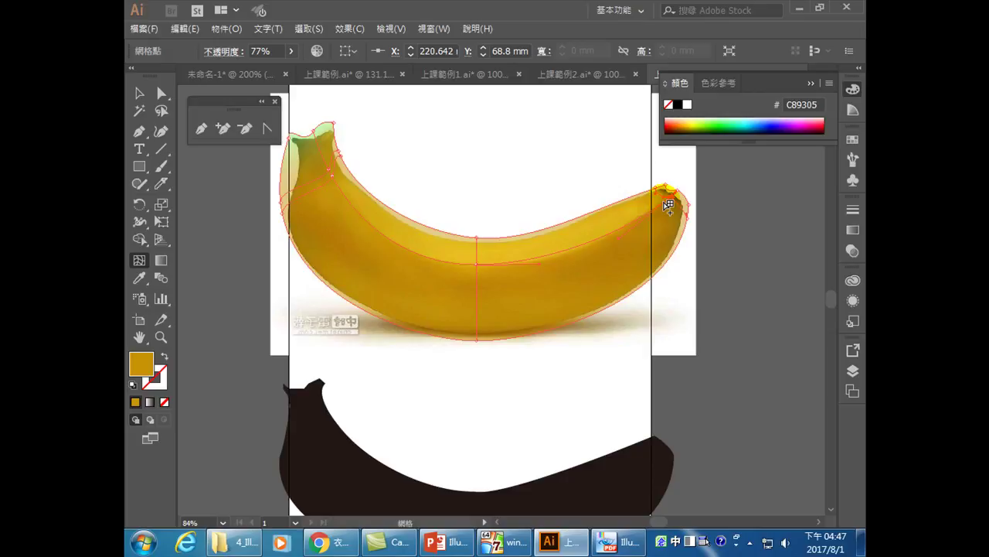
{"action": "left_click", "coordinate": [666, 204]}
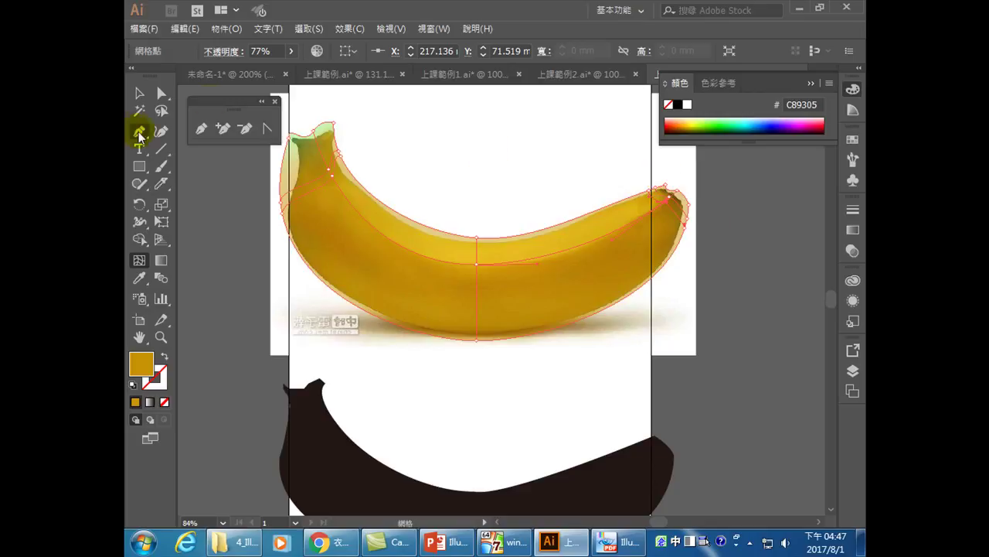
{"action": "left_click", "coordinate": [161, 111]}
{"action": "mouse_move", "coordinate": [667, 164]}
{"action": "left_mouse_down"}
{"action": "mouse_move", "coordinate": [669, 200]}
{"action": "mouse_move", "coordinate": [680, 194]}
{"action": "mouse_move", "coordinate": [683, 209]}
{"action": "mouse_move", "coordinate": [693, 194]}
{"action": "mouse_move", "coordinate": [673, 168]}
{"action": "left_mouse_up"}
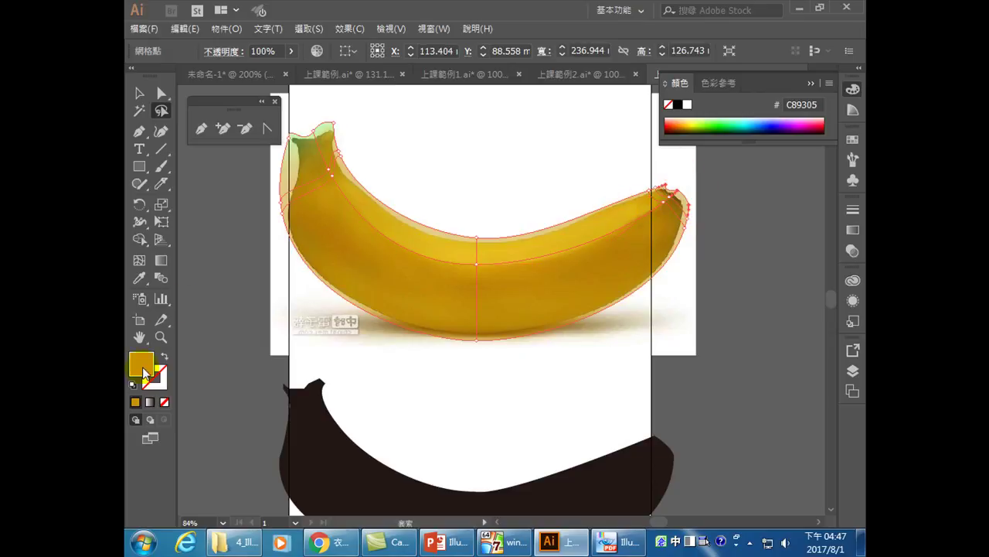
Fill the right-tip mesh points with dark brown 1E1501.
{"action": "double_click", "coordinate": [143, 370]}
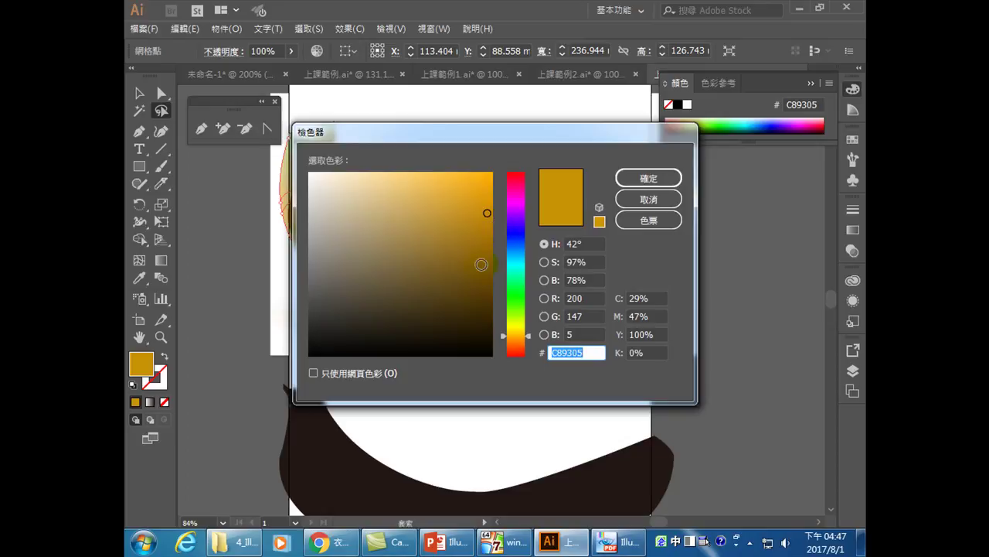
{"action": "left_click", "coordinate": [491, 319]}
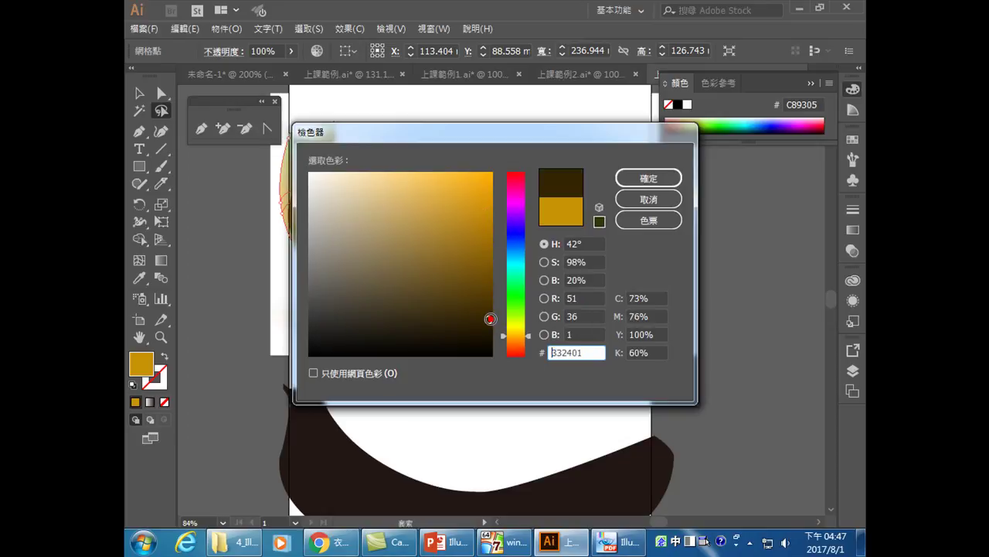
{"action": "left_click", "coordinate": [486, 334]}
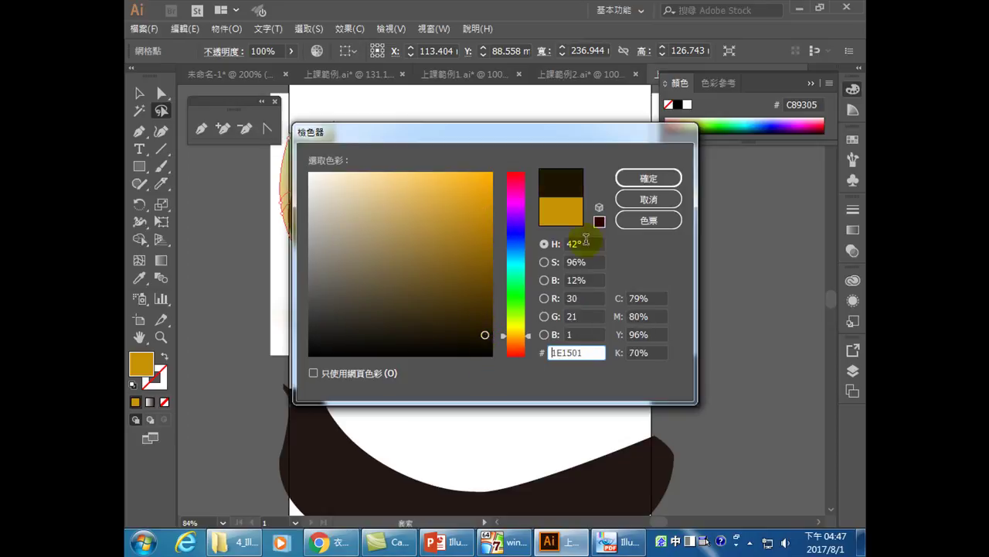
{"action": "left_click", "coordinate": [648, 177]}
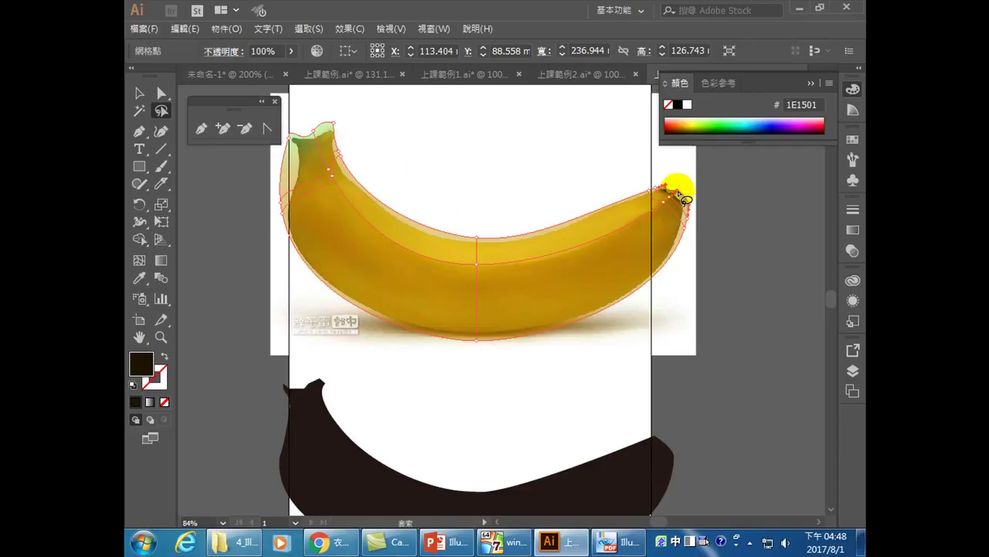
Deselect the banana and switch to the Mesh tool.
{"action": "left_click", "coordinate": [139, 93]}
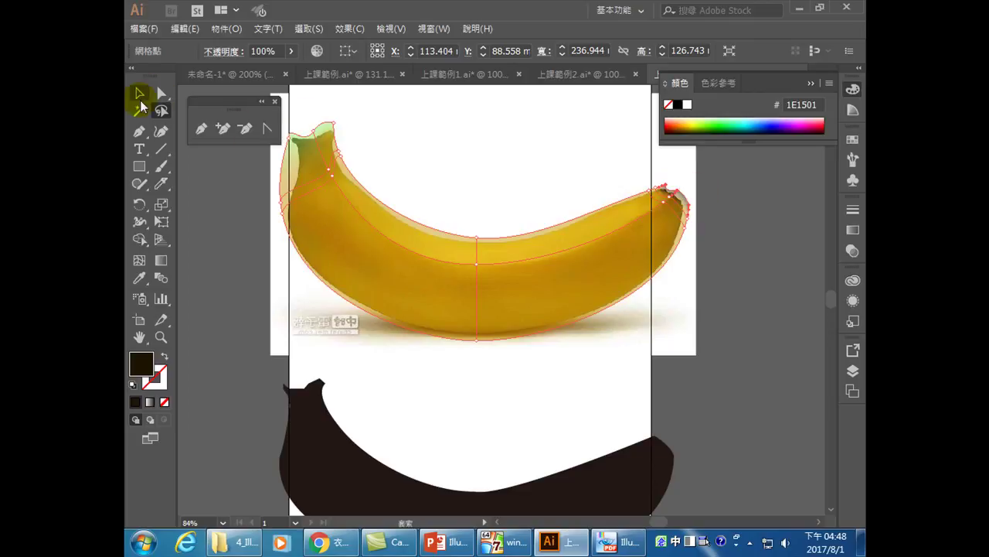
{"action": "left_click", "coordinate": [243, 239]}
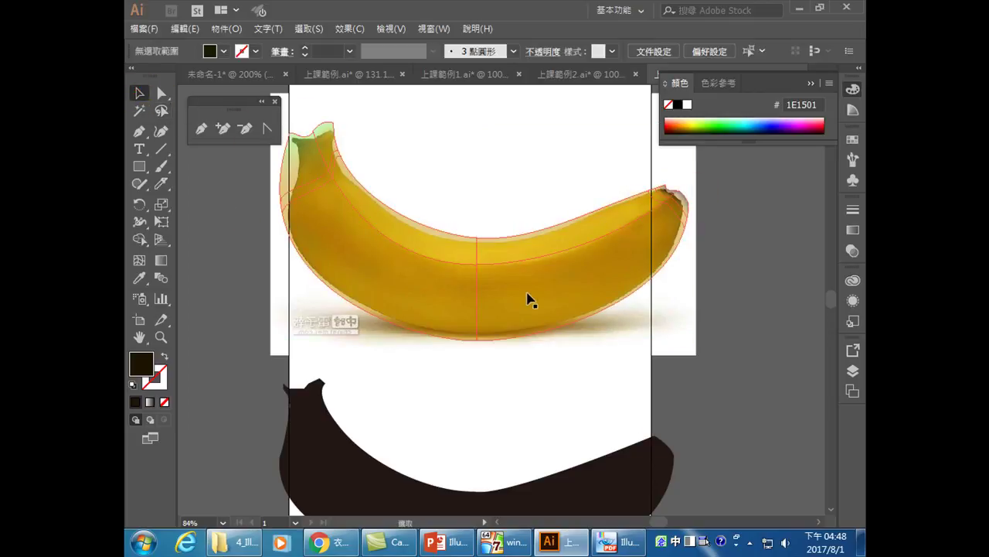
{"action": "left_click", "coordinate": [541, 232]}
{"action": "left_click", "coordinate": [149, 144]}
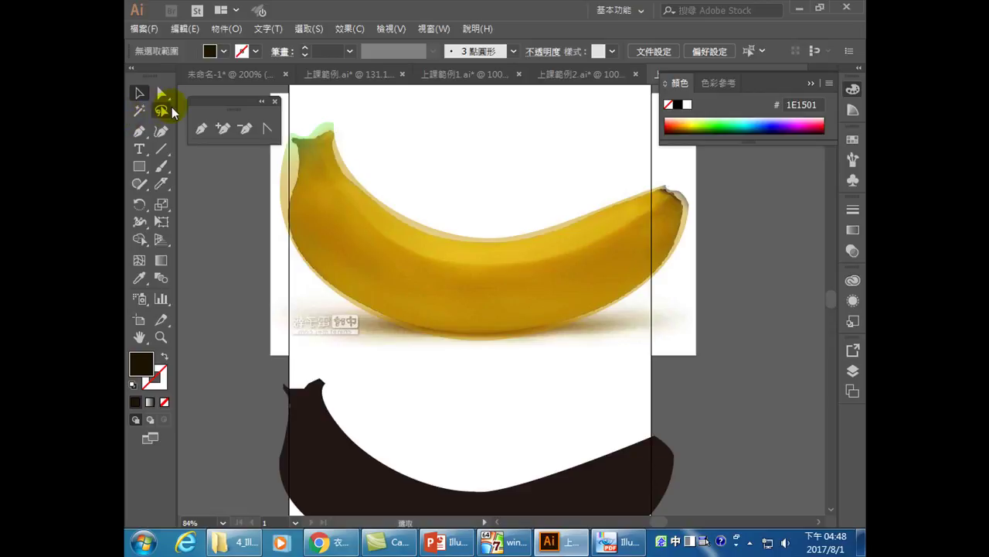
{"action": "left_click", "coordinate": [160, 131]}
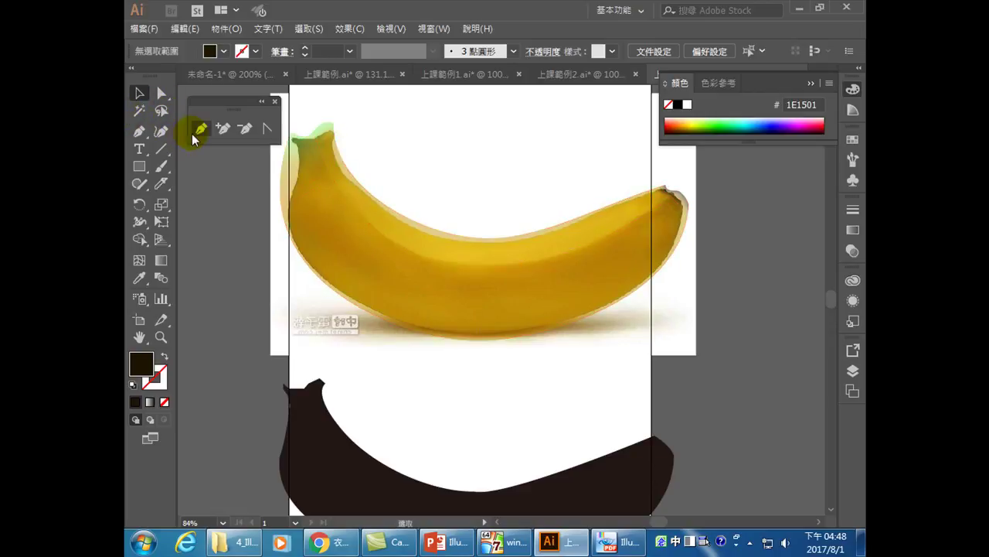
{"action": "left_click", "coordinate": [139, 259]}
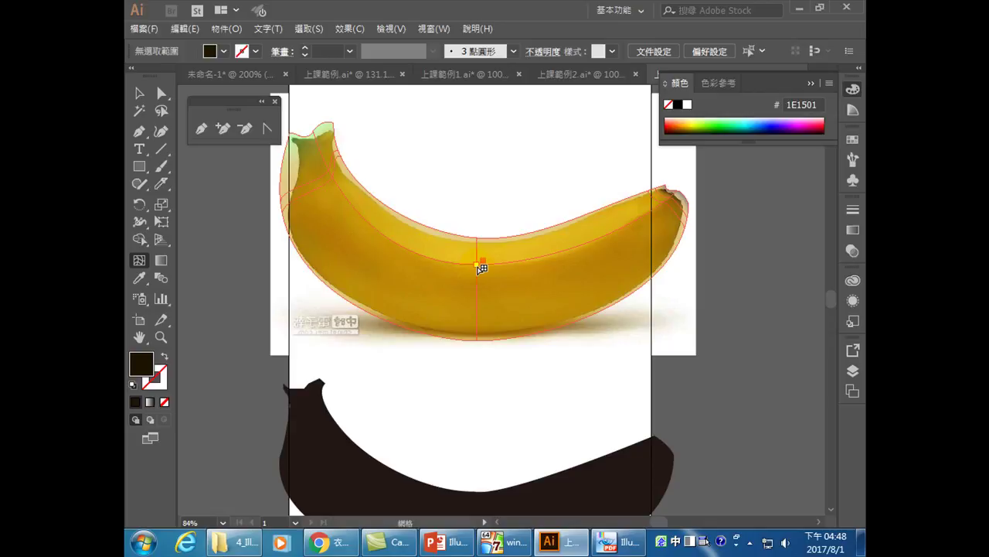
Add a mesh point mid-body on the banana and select it with Direct Selection.
{"action": "left_click", "coordinate": [477, 269]}
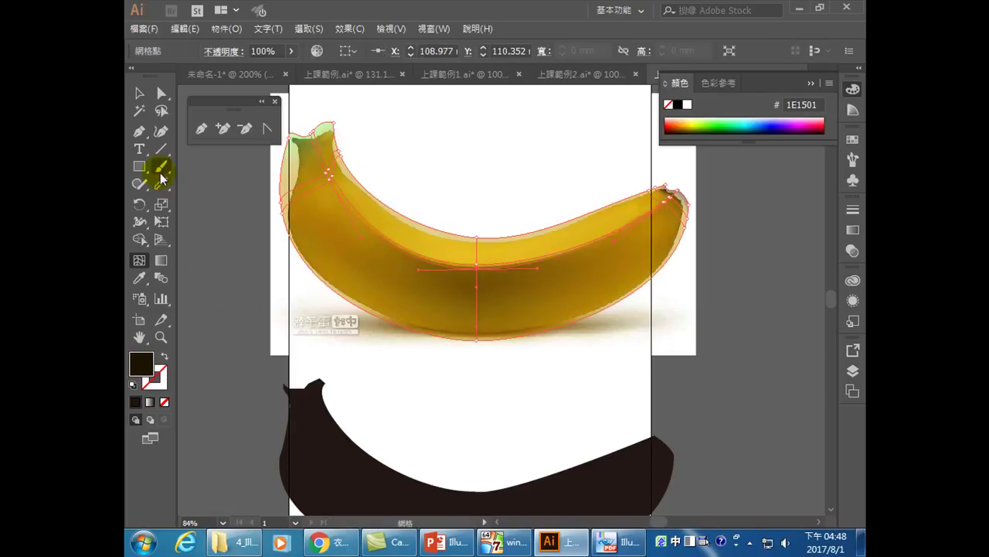
{"action": "left_click", "coordinate": [161, 93]}
{"action": "left_click", "coordinate": [139, 93]}
{"action": "left_click", "coordinate": [162, 95]}
{"action": "left_click", "coordinate": [162, 95]}
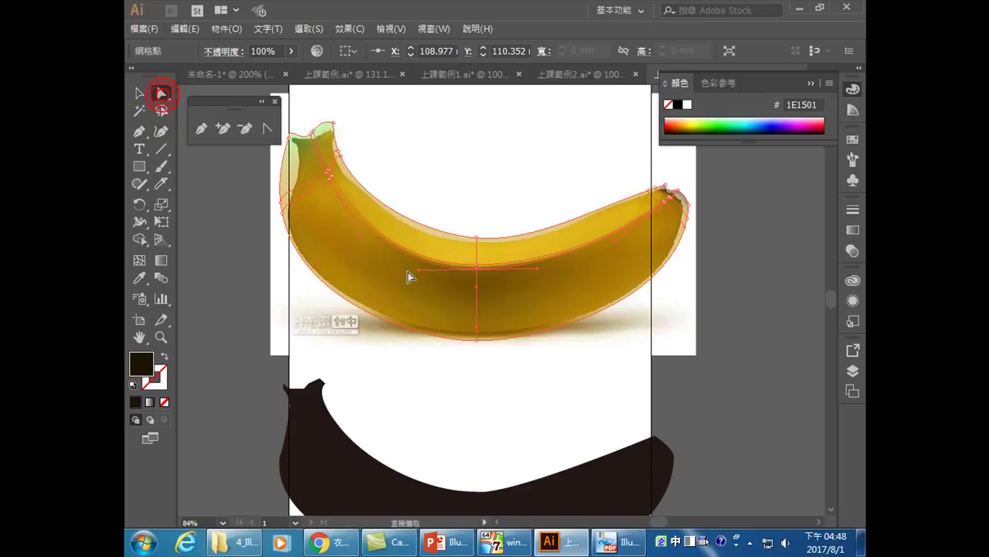
{"action": "left_click", "coordinate": [441, 247]}
{"action": "left_click", "coordinate": [440, 247]}
{"action": "left_click", "coordinate": [371, 200]}
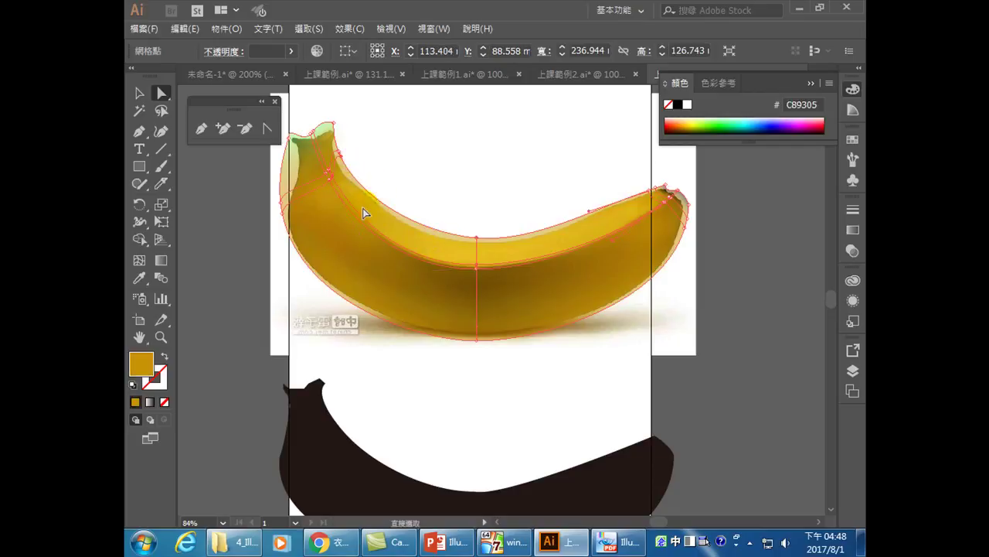
Colour the mid-body point yellow E5AA25 and sample that yellow onto an upper-edge point.
{"action": "double_click", "coordinate": [139, 369]}
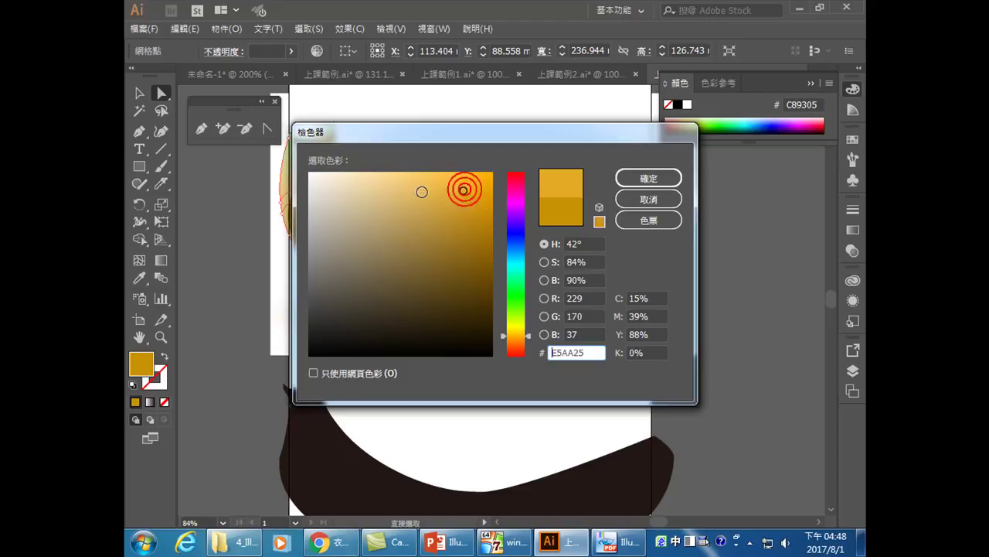
{"action": "left_click", "coordinate": [634, 179]}
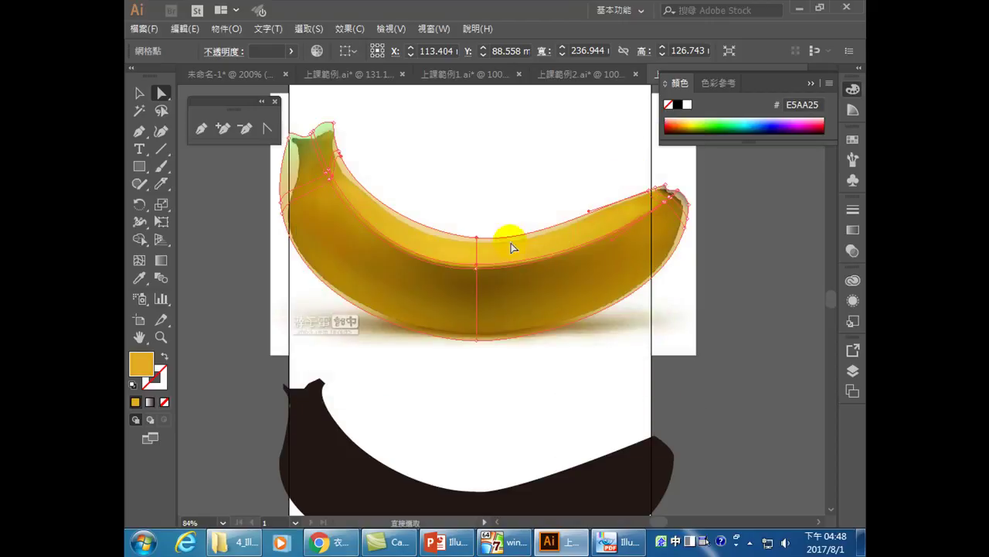
{"action": "left_click", "coordinate": [577, 235]}
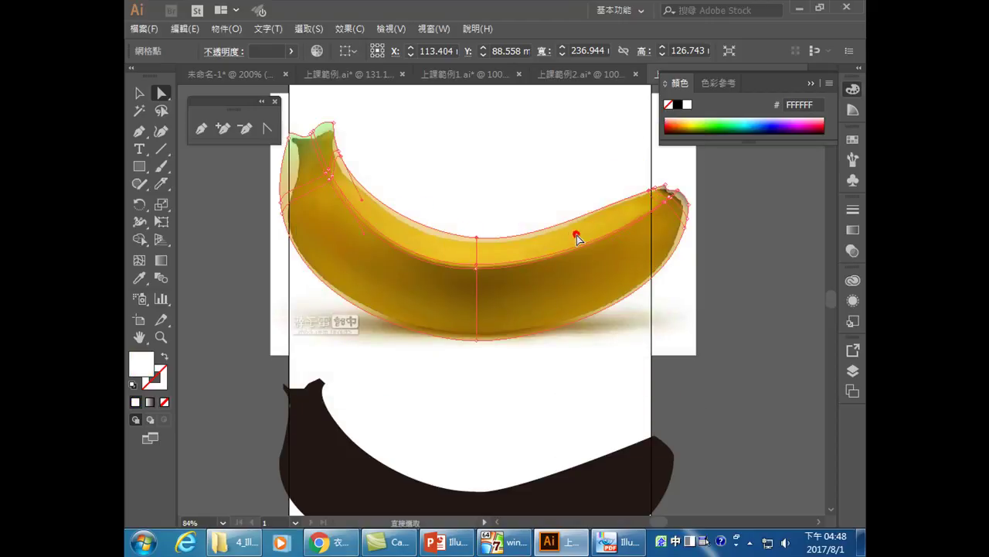
{"action": "left_click", "coordinate": [576, 235]}
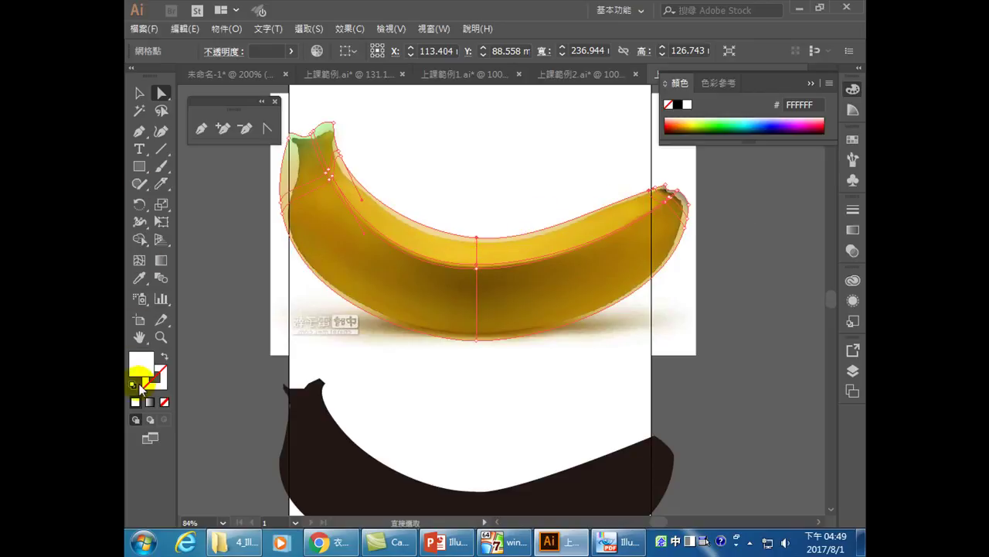
{"action": "left_click", "coordinate": [140, 280]}
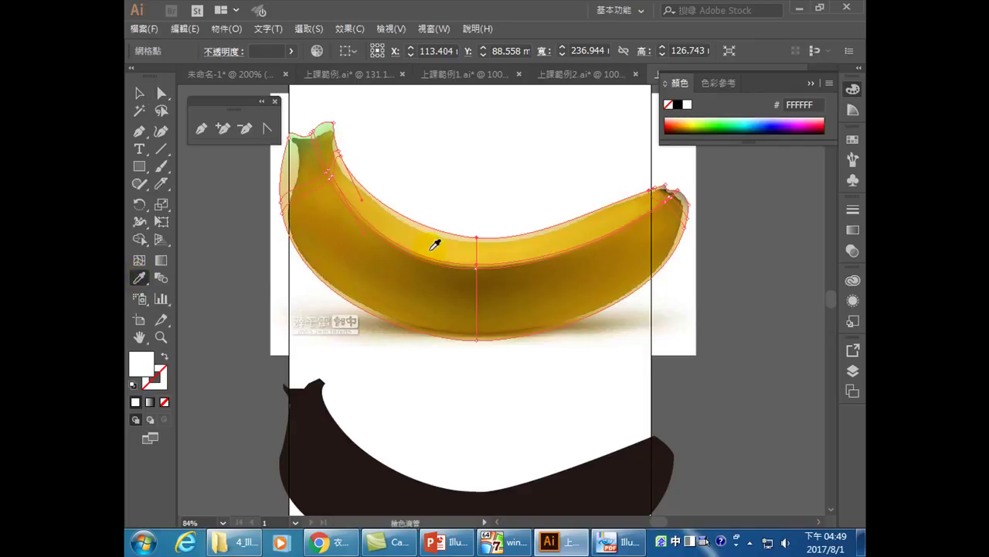
{"action": "left_click", "coordinate": [448, 235]}
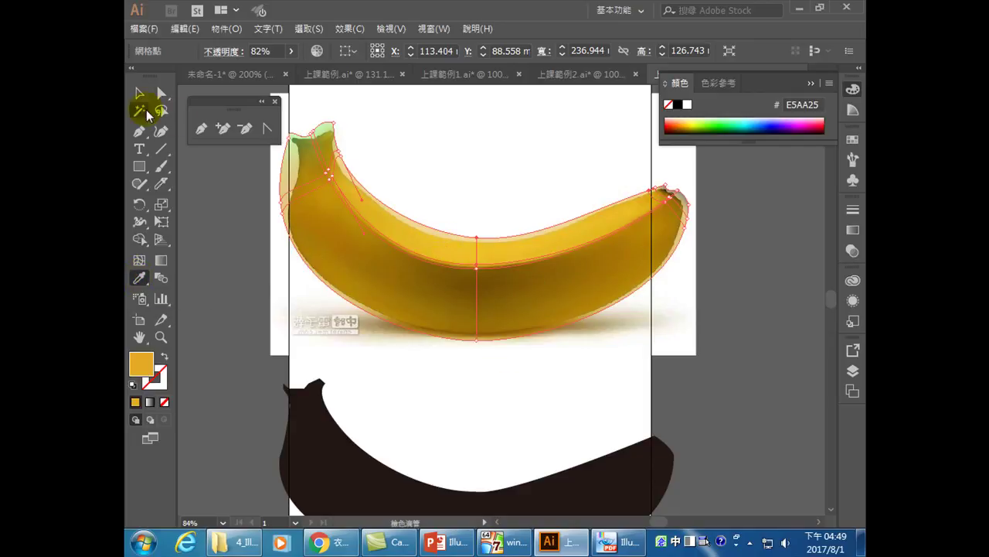
Select the bottom and right-end mesh points and sample yellow E5AA25 onto them.
{"action": "left_click", "coordinate": [139, 92]}
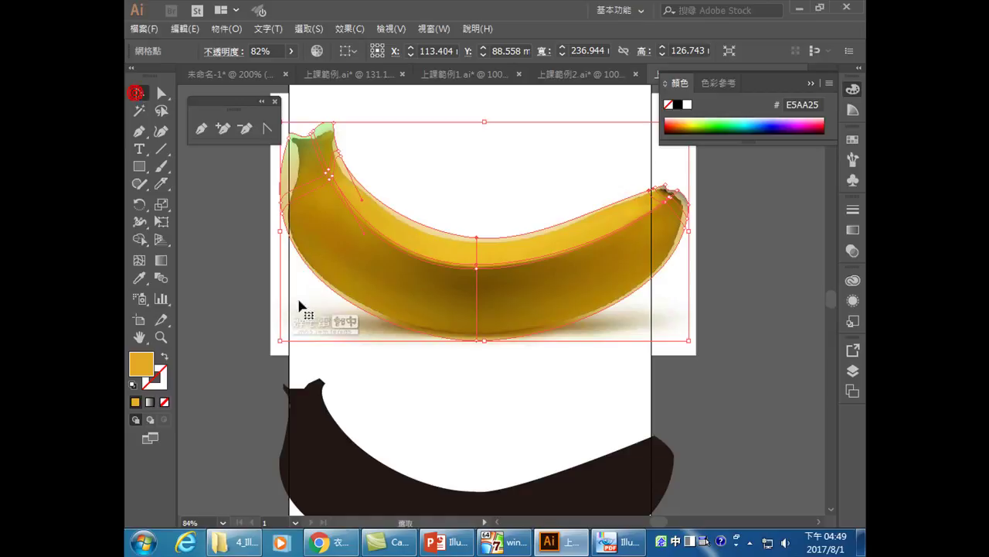
{"action": "left_click", "coordinate": [592, 283]}
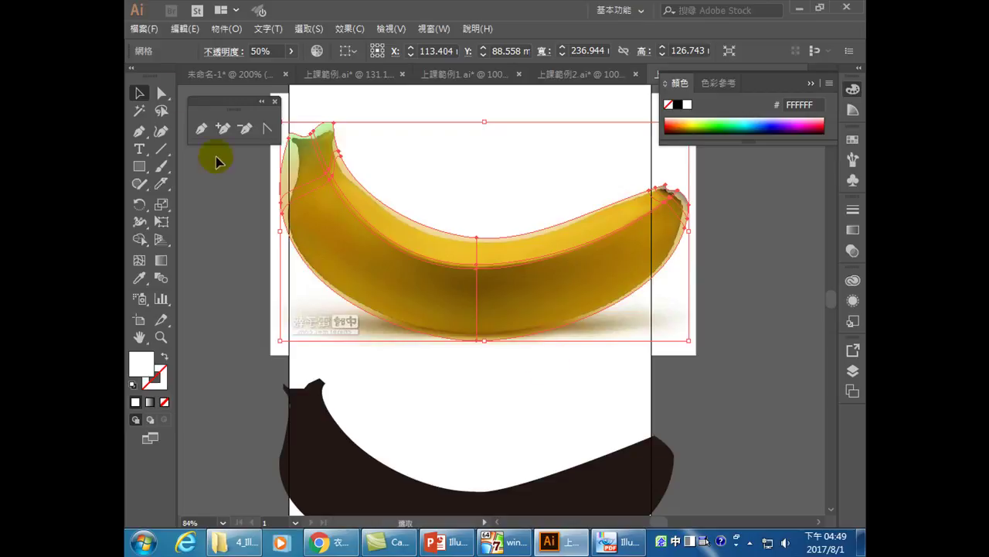
{"action": "left_click", "coordinate": [160, 95]}
{"action": "left_click", "coordinate": [501, 395]}
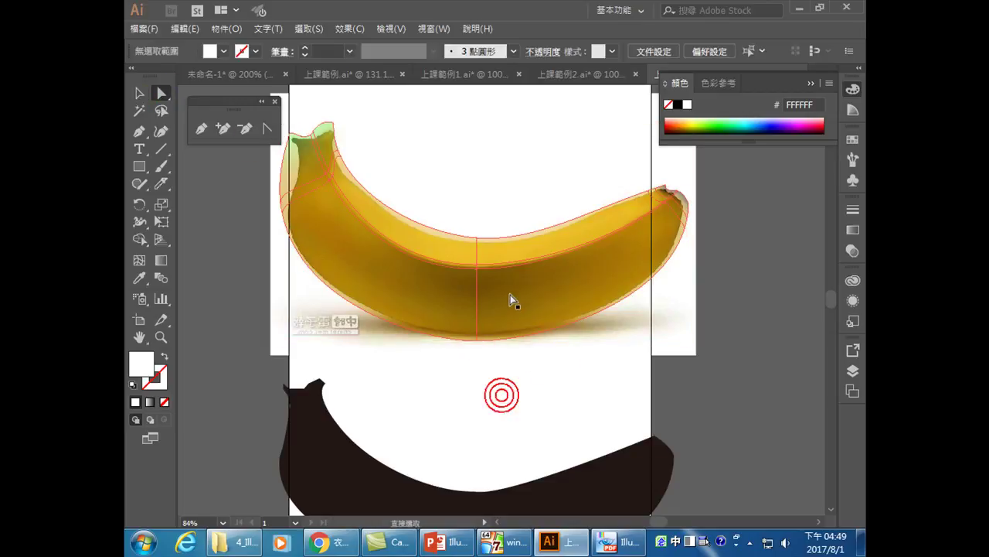
{"action": "left_click", "coordinate": [516, 289]}
{"action": "left_click", "coordinate": [476, 338]}
{"action": "left_click", "coordinate": [685, 227]}
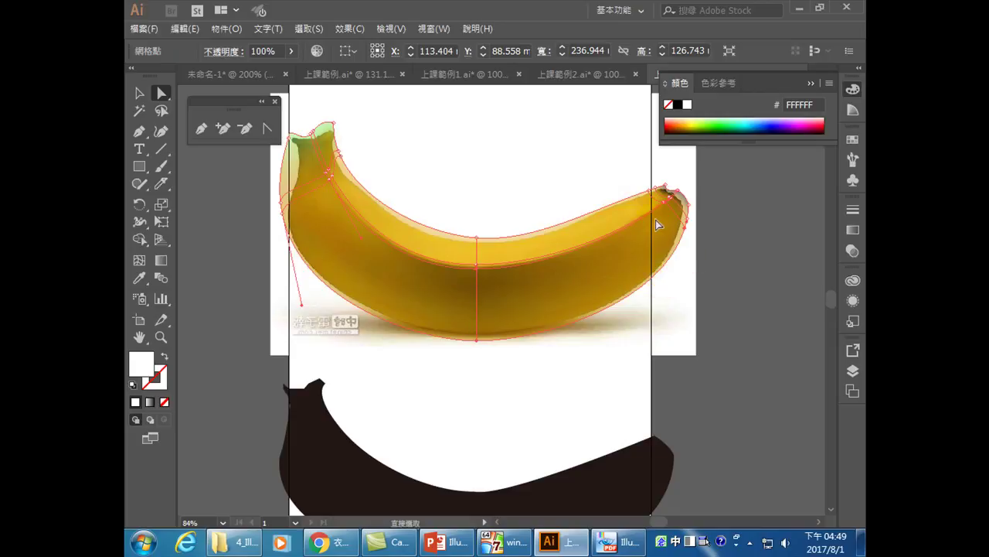
{"action": "left_click", "coordinate": [140, 276]}
{"action": "left_click", "coordinate": [549, 245]}
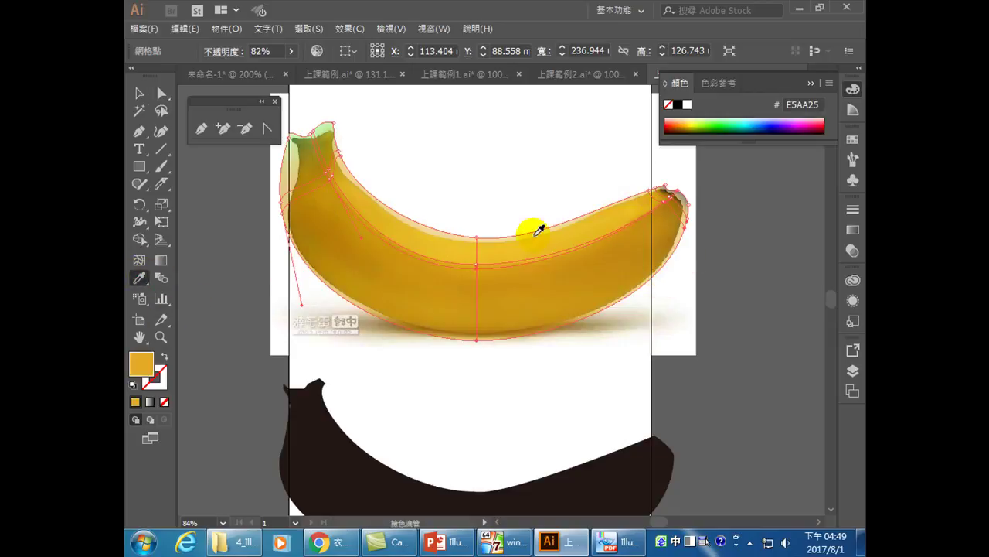
Fill mesh points with golden brown B77F0F and sample brown from the photo onto more points.
{"action": "double_click", "coordinate": [141, 363]}
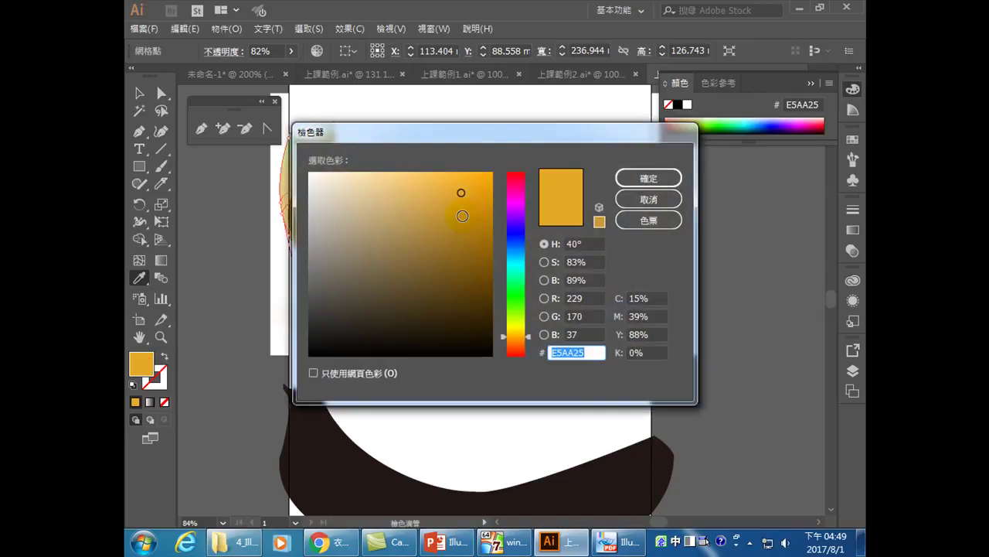
{"action": "left_click", "coordinate": [479, 222]}
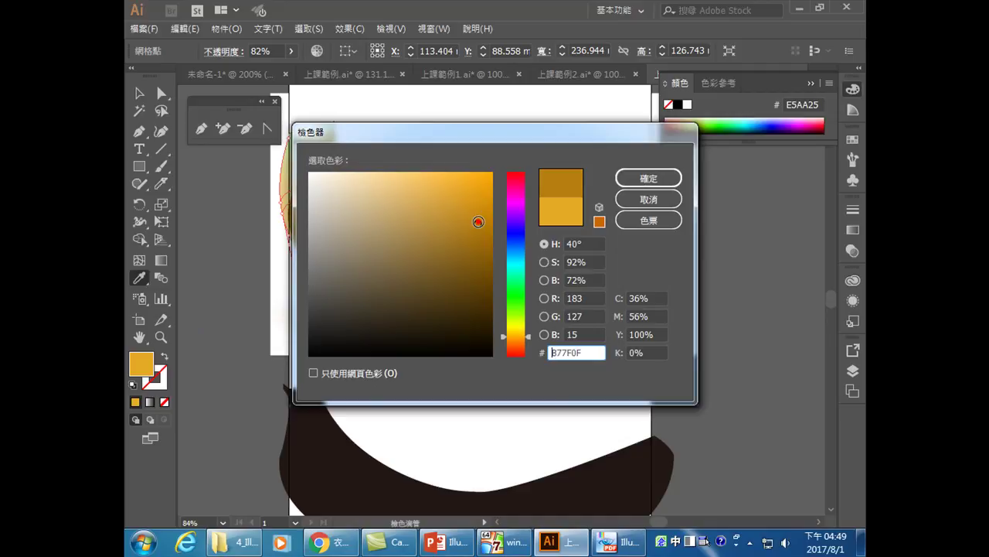
{"action": "left_click", "coordinate": [648, 179]}
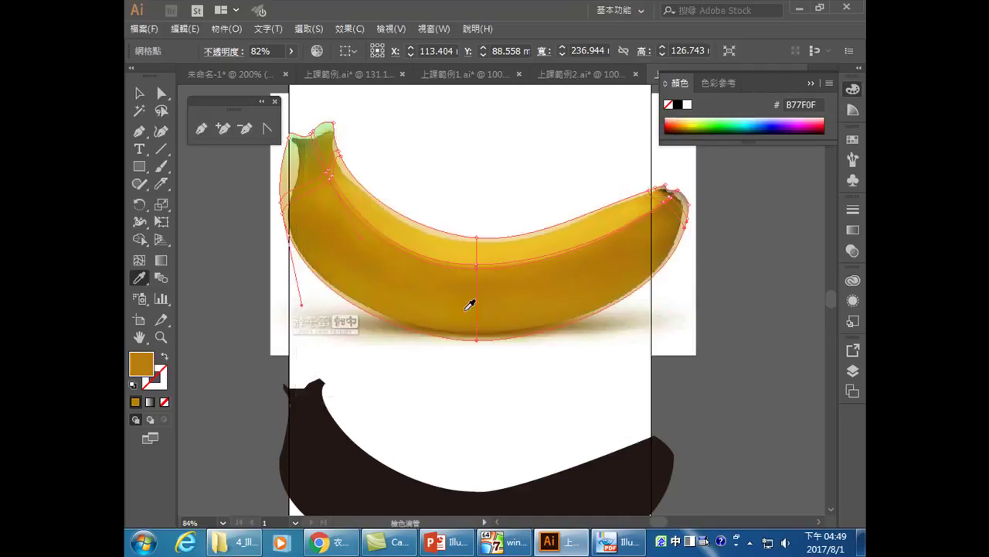
{"action": "left_click", "coordinate": [160, 92]}
{"action": "left_click", "coordinate": [442, 397]}
{"action": "left_click", "coordinate": [398, 289]}
{"action": "left_click", "coordinate": [393, 284]}
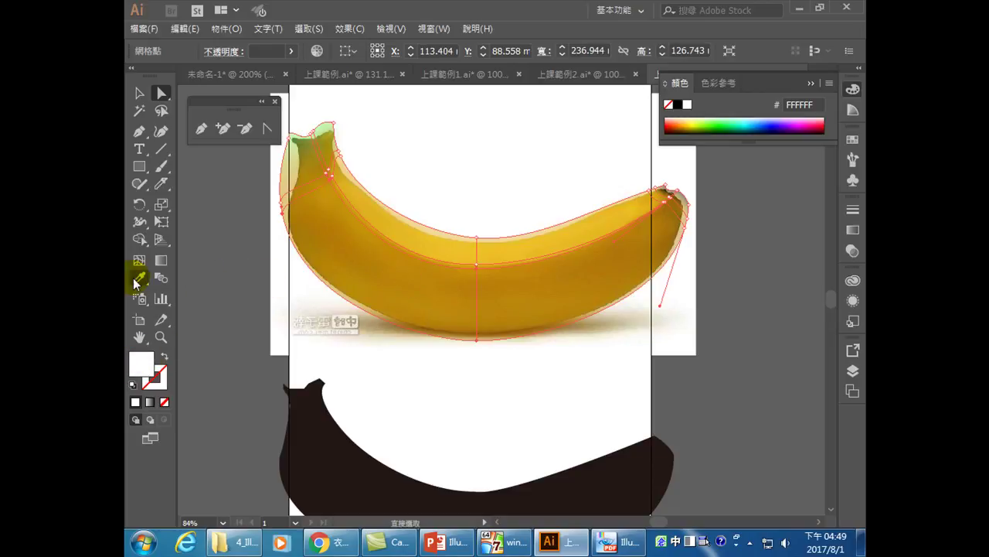
{"action": "left_click", "coordinate": [584, 280]}
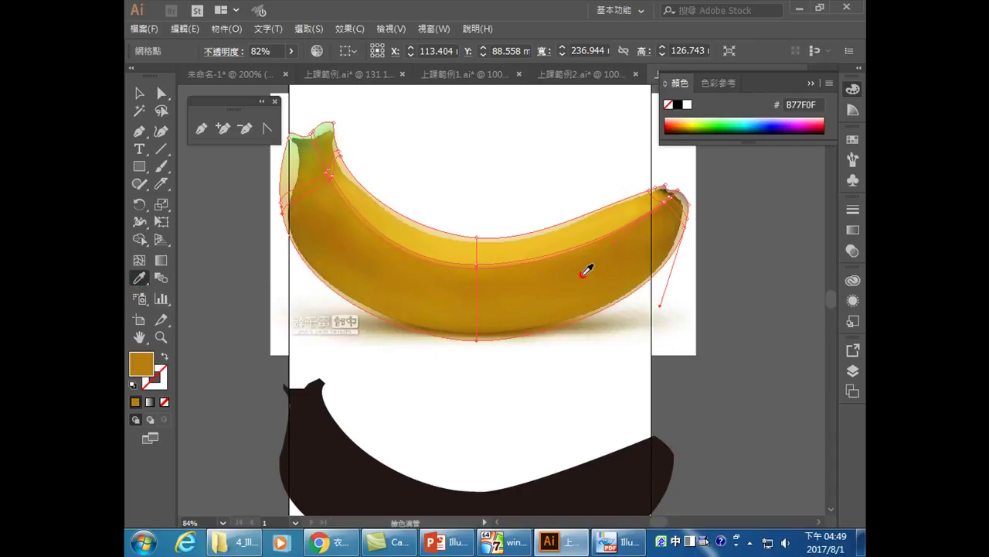
Move the dark silhouette up over the banana and select the overlapping objects.
{"action": "key", "text": "v"}
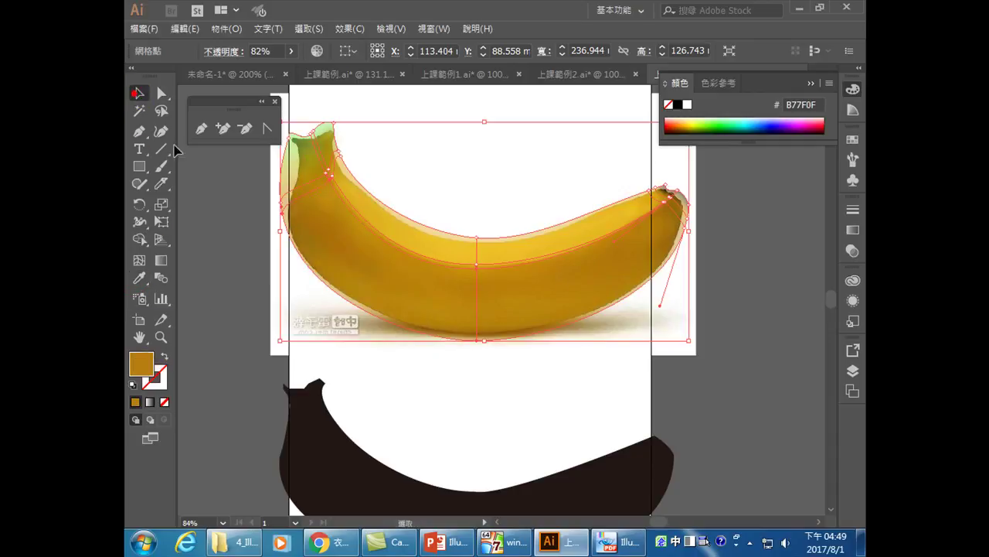
{"action": "left_click", "coordinate": [213, 249]}
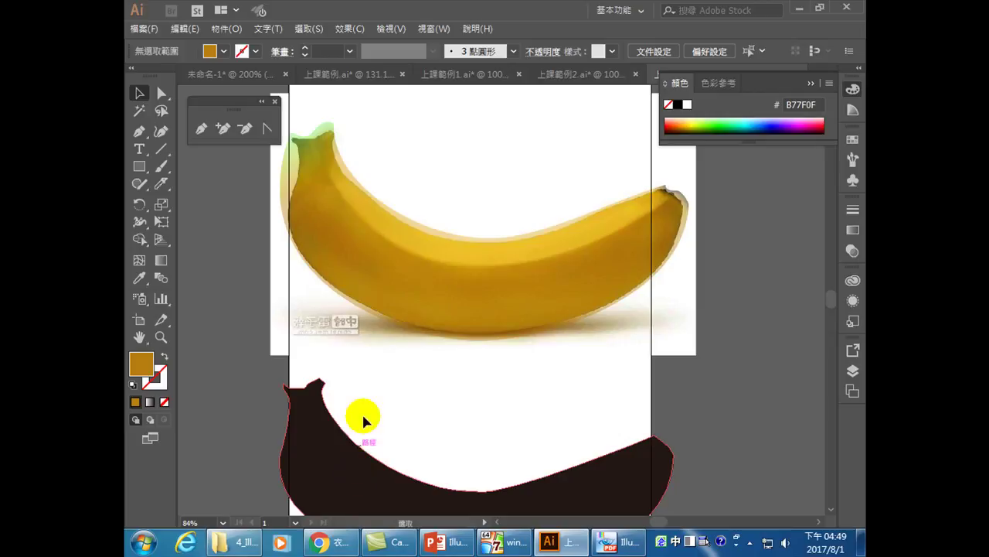
{"action": "left_click_drag", "start_coordinate": [322, 467], "coordinate": [329, 216]}
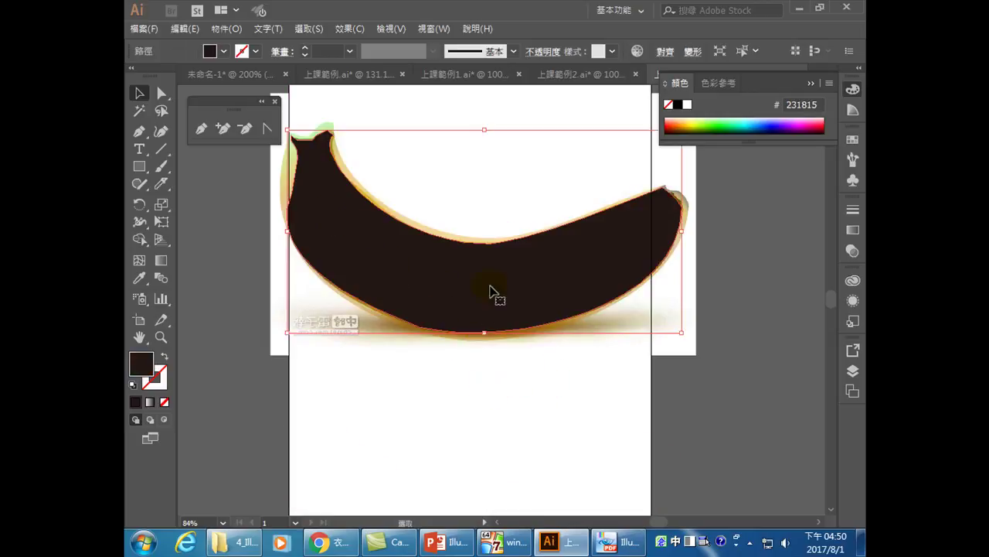
{"action": "mouse_move", "coordinate": [410, 263]}
{"action": "left_mouse_down"}
{"action": "mouse_move", "coordinate": [470, 227]}
{"action": "mouse_move", "coordinate": [409, 262]}
{"action": "left_mouse_up"}
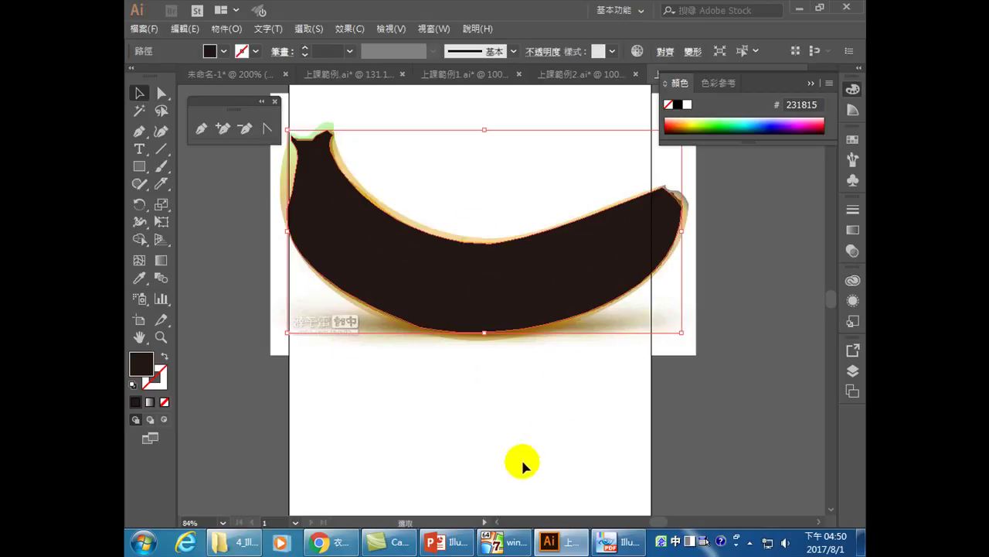
{"action": "left_click_drag", "start_coordinate": [541, 367], "coordinate": [503, 334]}
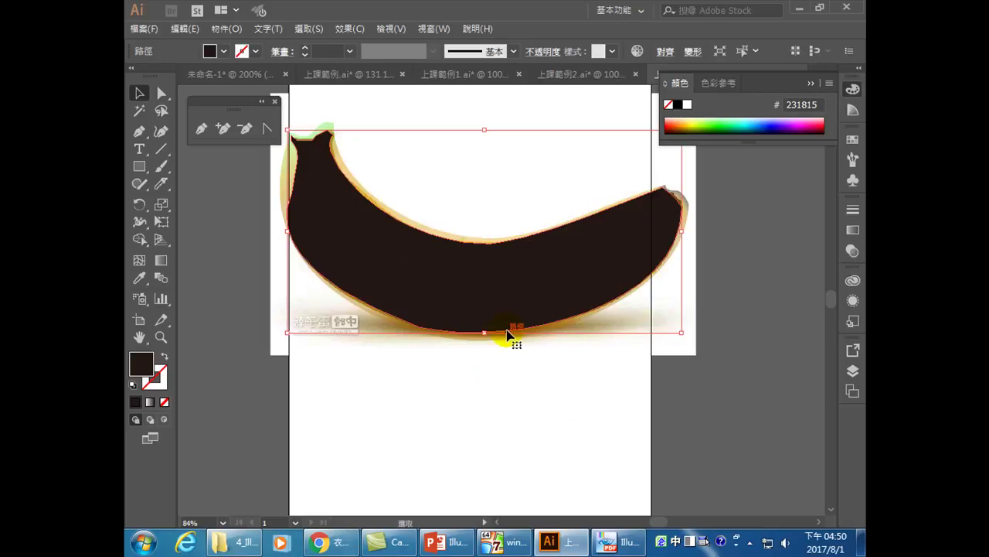
Attempt a clipping mask with Ctrl+7 and dismiss the error alert.
{"action": "key", "text": "a"}
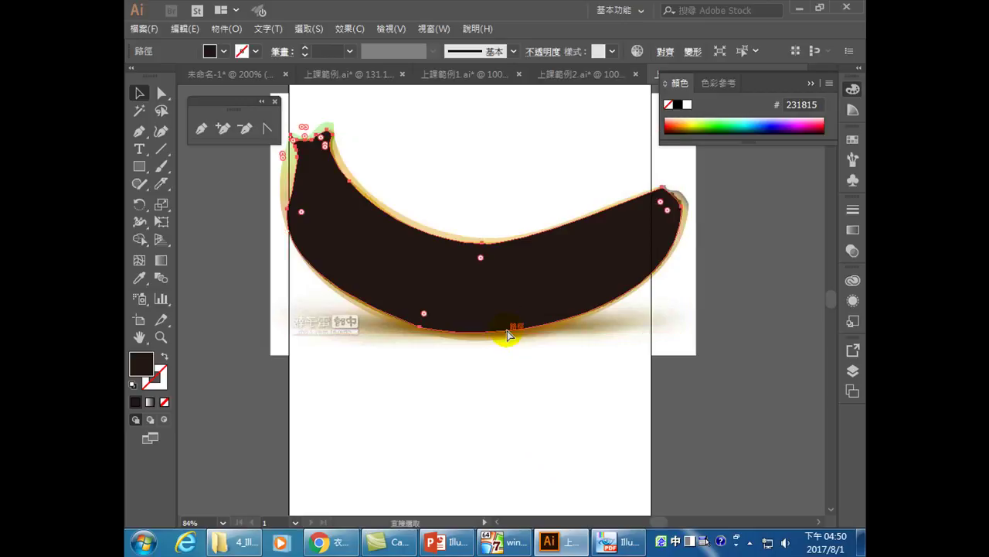
{"action": "key", "text": "ctrl+7"}
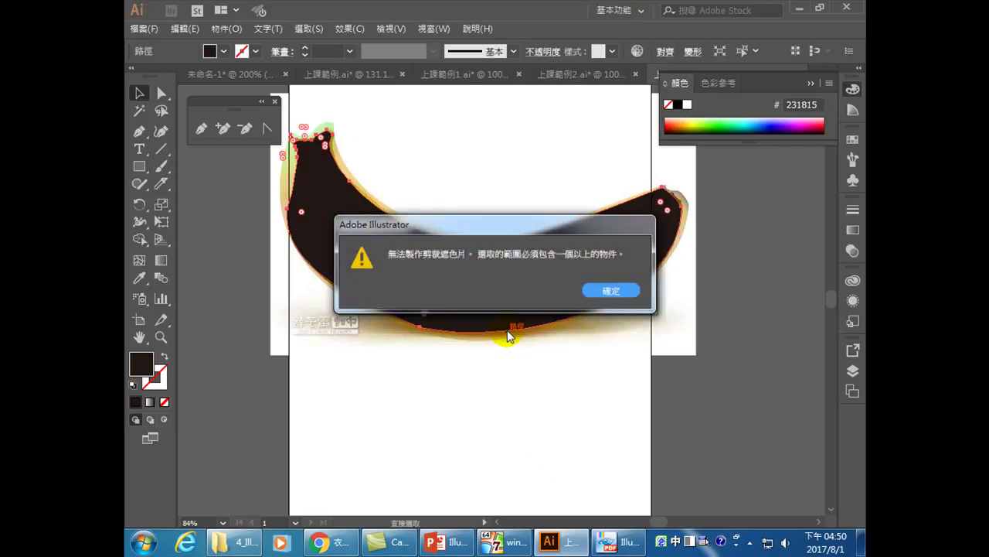
{"action": "left_click", "coordinate": [633, 292]}
{"action": "left_click", "coordinate": [153, 83]}
Reselect the silhouette and move it back down below the yellow banana.
{"action": "left_click", "coordinate": [215, 295]}
{"action": "left_click", "coordinate": [368, 276]}
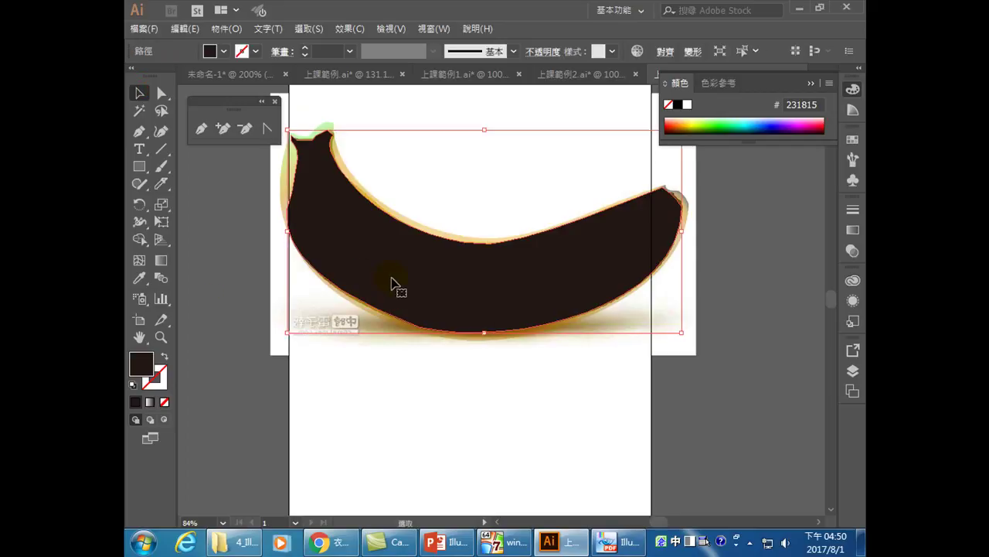
{"action": "left_click_drag", "start_coordinate": [596, 399], "coordinate": [551, 326]}
{"action": "left_click_drag", "start_coordinate": [565, 288], "coordinate": [569, 452]}
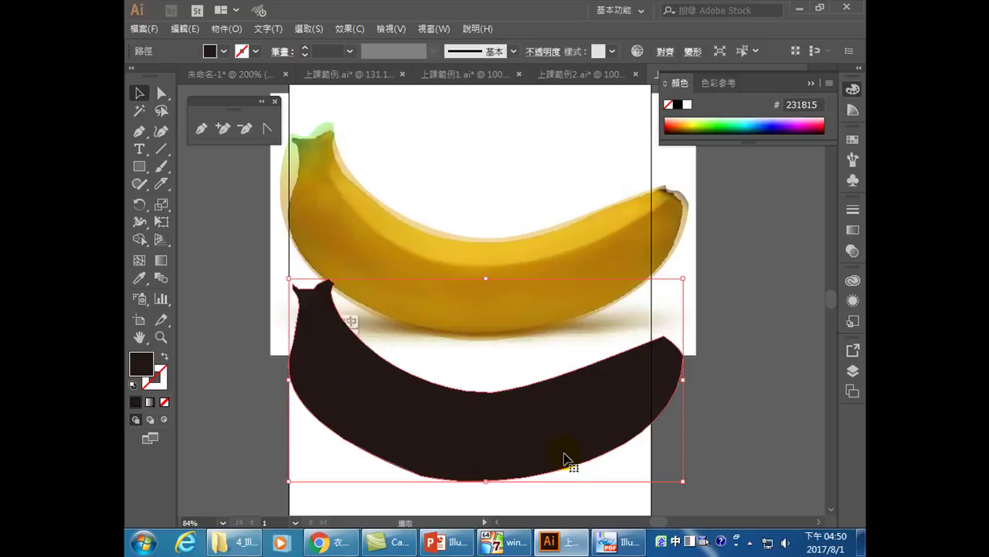
{"action": "scroll", "coordinate": [557, 454], "scroll_direction": "down", "scroll_amount": 2}
Drag the yellow mesh banana down onto the dark silhouette, then shift the silhouette lower.
{"action": "left_click", "coordinate": [352, 198]}
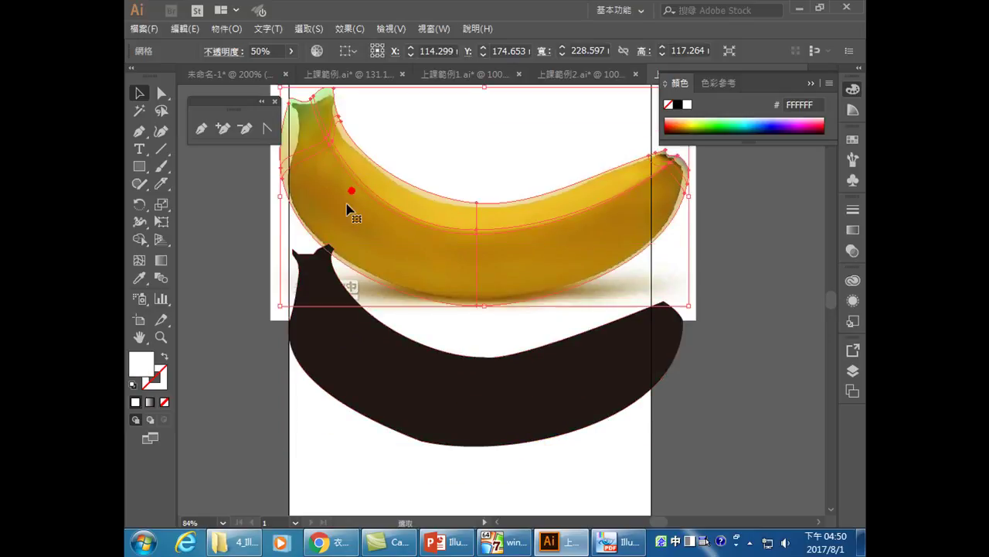
{"action": "left_click_drag", "start_coordinate": [350, 201], "coordinate": [353, 350]}
{"action": "left_click", "coordinate": [400, 487]}
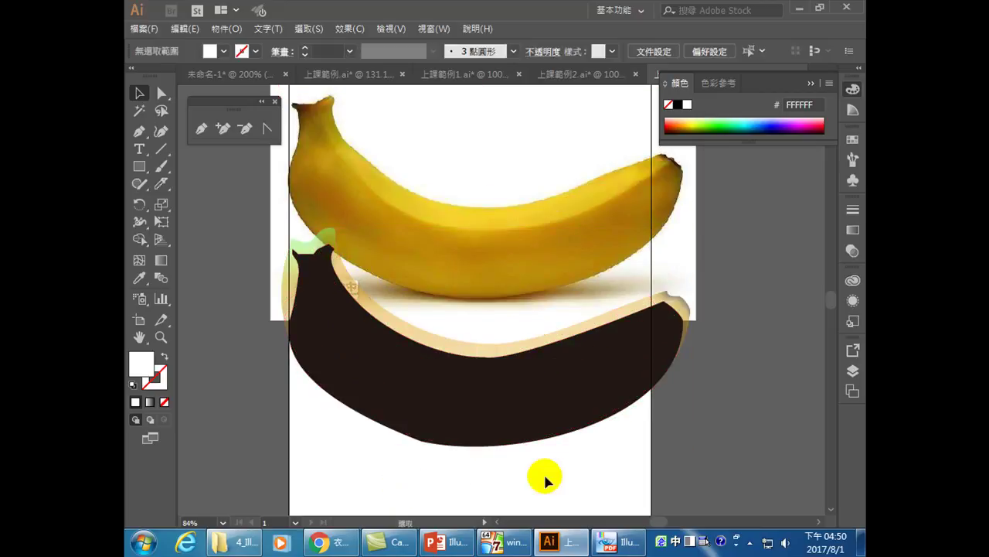
{"action": "left_click_drag", "start_coordinate": [602, 382], "coordinate": [573, 449]}
Raise the mesh banana's opacity from 50% to 100%, then lower the silhouette slightly.
{"action": "left_click", "coordinate": [511, 353]}
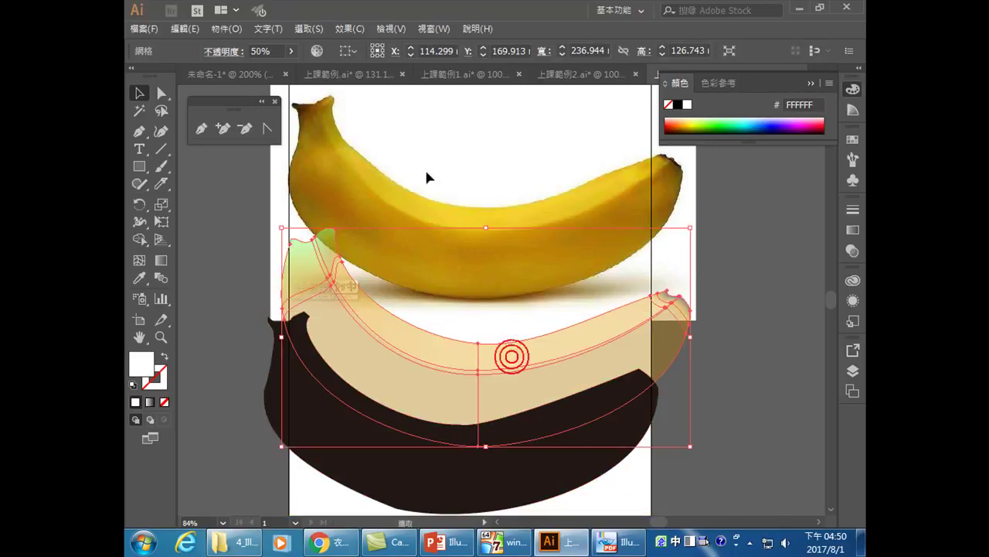
{"action": "left_click", "coordinate": [270, 49]}
{"action": "double_click", "coordinate": [271, 48]}
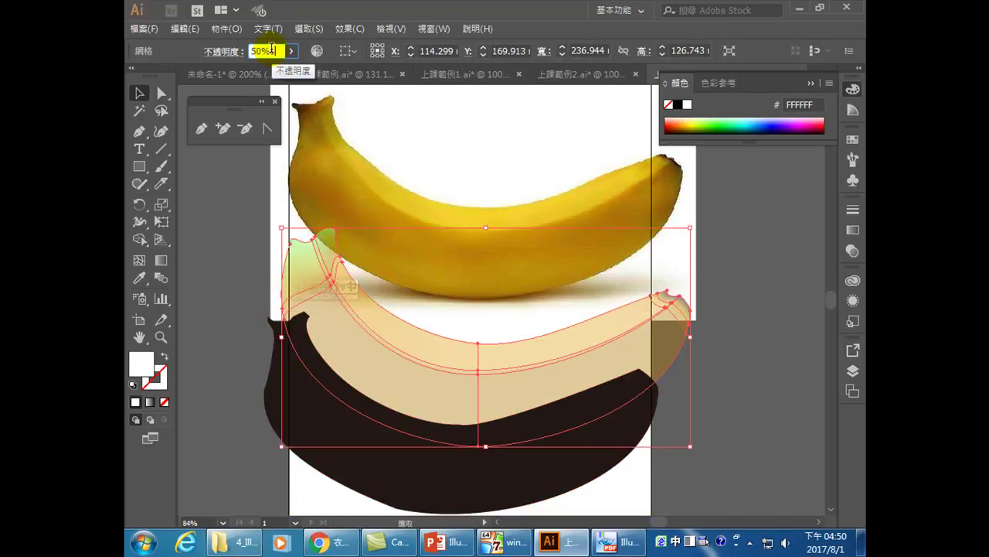
{"action": "left_click", "coordinate": [255, 51]}
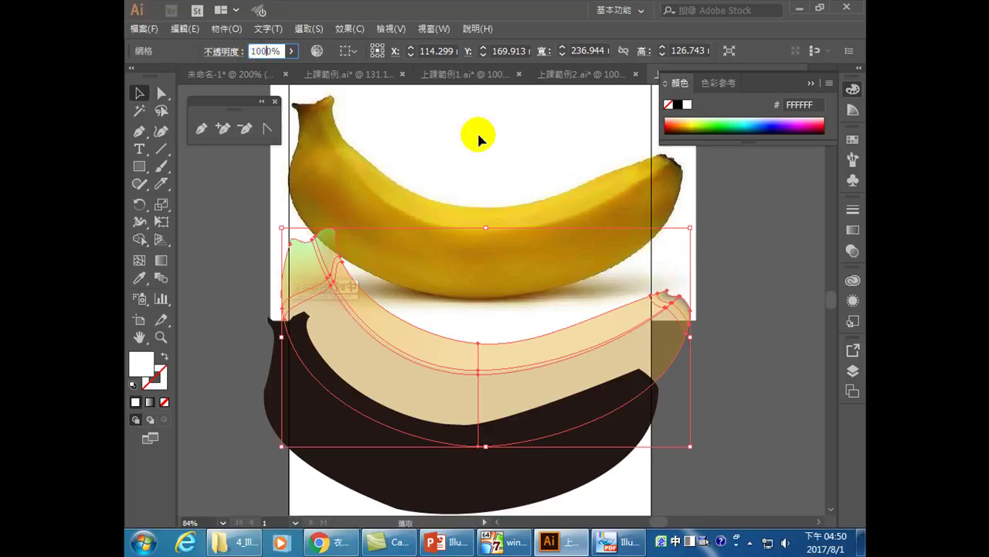
{"action": "key", "text": "Return"}
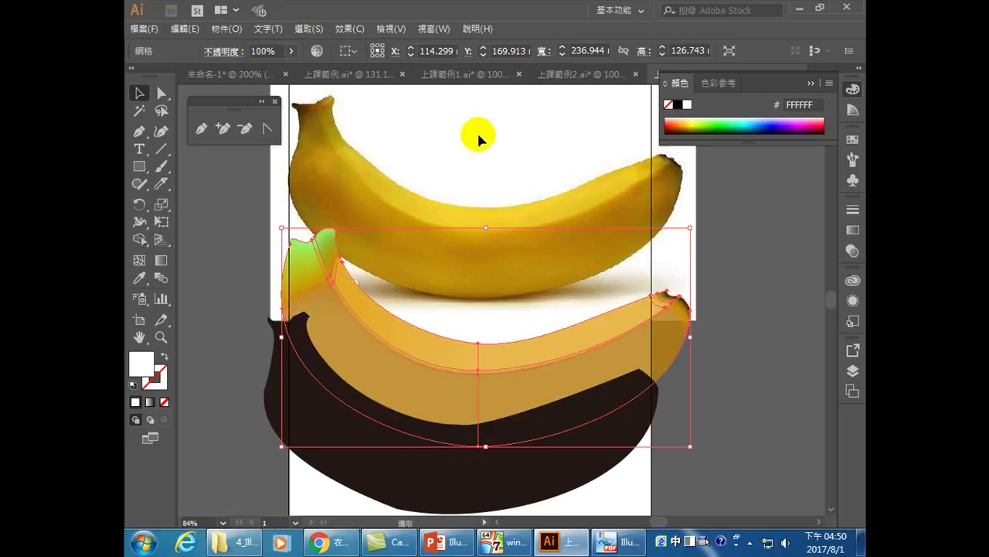
{"action": "left_click", "coordinate": [755, 413]}
{"action": "left_click_drag", "start_coordinate": [574, 442], "coordinate": [574, 472]}
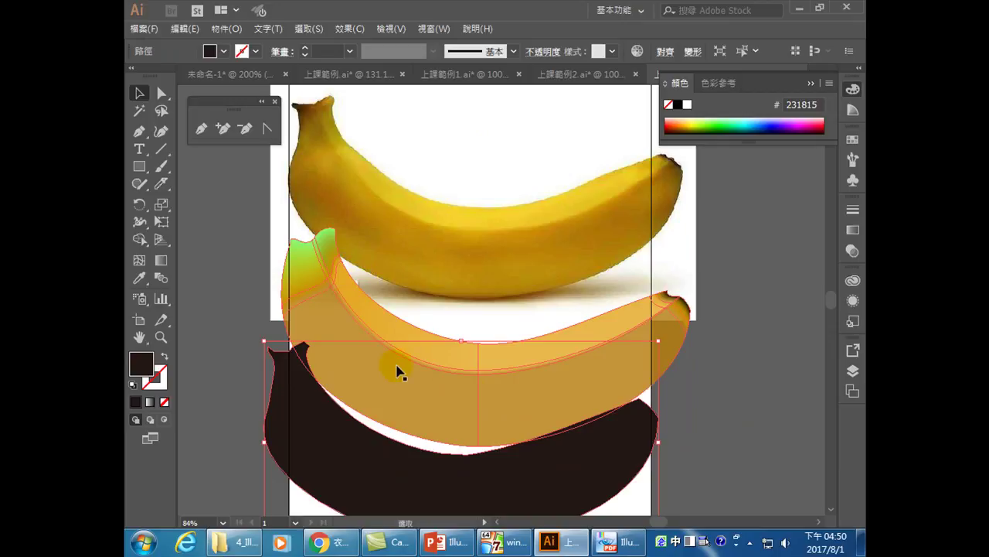
Drag the silhouette up over the mesh banana and nudge it into alignment with arrow keys.
{"action": "left_click", "coordinate": [229, 340]}
{"action": "left_click_drag", "start_coordinate": [327, 459], "coordinate": [351, 352]}
{"action": "left_click", "coordinate": [718, 399]}
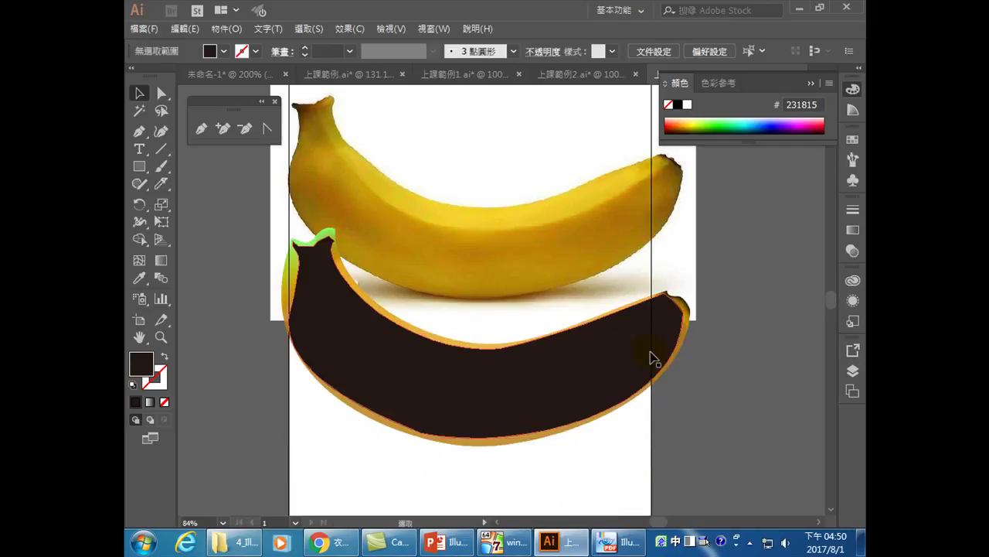
{"action": "left_click_drag", "start_coordinate": [650, 354], "coordinate": [653, 359]}
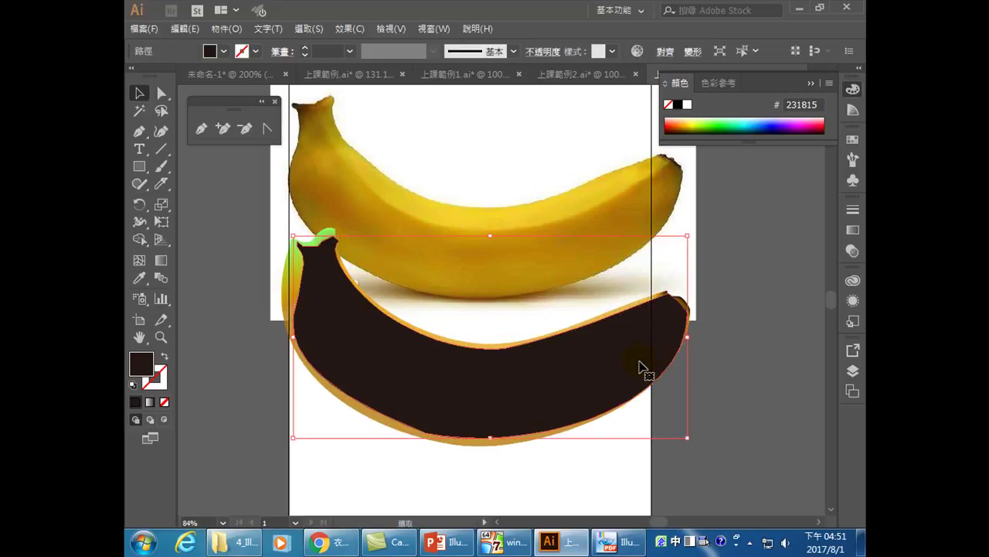
{"action": "key", "text": "Up"}
{"action": "key", "text": "Up"}
{"action": "key", "text": "Up"}
{"action": "key", "text": "Up"}
{"action": "key", "text": "Up"}
{"action": "key", "text": "Left"}
{"action": "key", "text": "Down"}
{"action": "key", "text": "Right"}
{"action": "key", "text": "Down"}
{"action": "key", "text": "Down"}
{"action": "key", "text": "Down"}
{"action": "key", "text": "Up"}
{"action": "key", "text": "Up"}
{"action": "key", "text": "Left"}
{"action": "key", "text": "Up"}
{"action": "key", "text": "Up"}
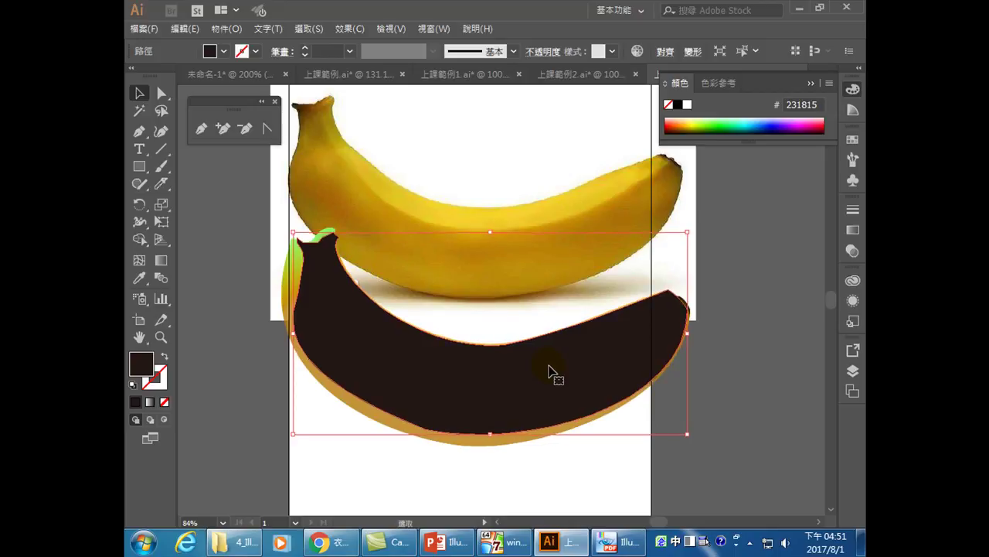
{"action": "left_click_drag", "start_coordinate": [641, 355], "coordinate": [643, 357]}
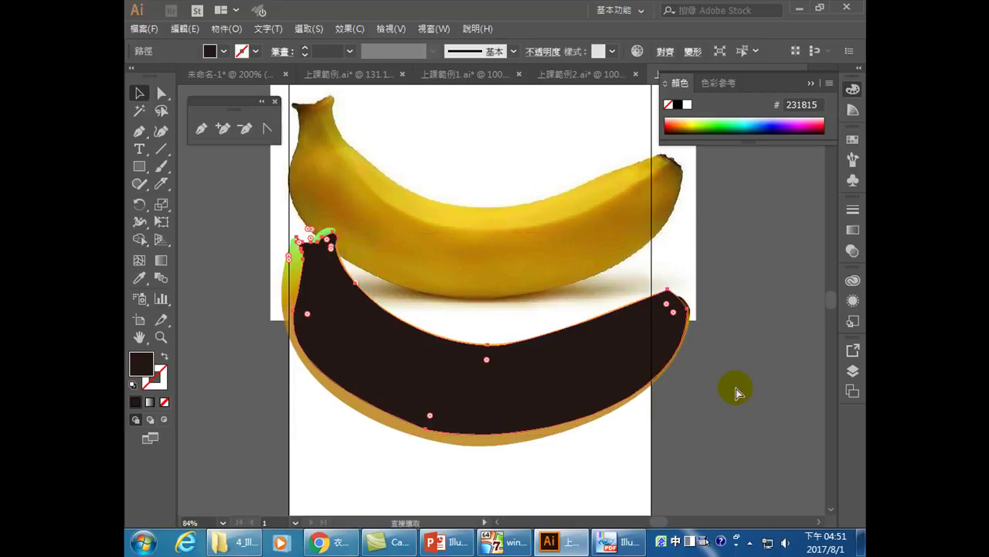
Retry the clipping mask, dismiss the alert, and move the mesh banana down behind the silhouette.
{"action": "key", "text": "ctrl+7"}
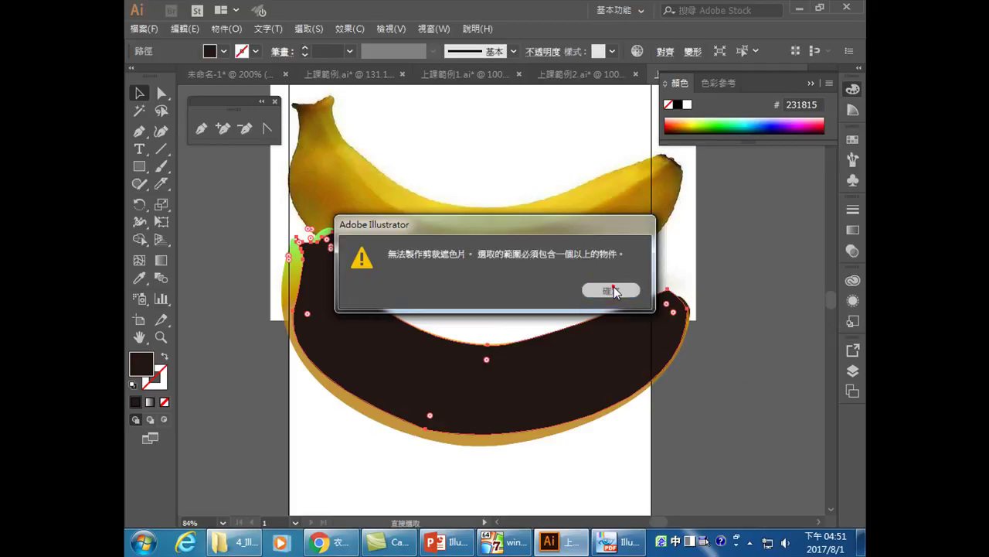
{"action": "left_click", "coordinate": [613, 290]}
{"action": "left_click", "coordinate": [729, 387]}
{"action": "left_click_drag", "start_coordinate": [650, 353], "coordinate": [646, 404]}
{"action": "left_click", "coordinate": [388, 348], "text": "shift"}
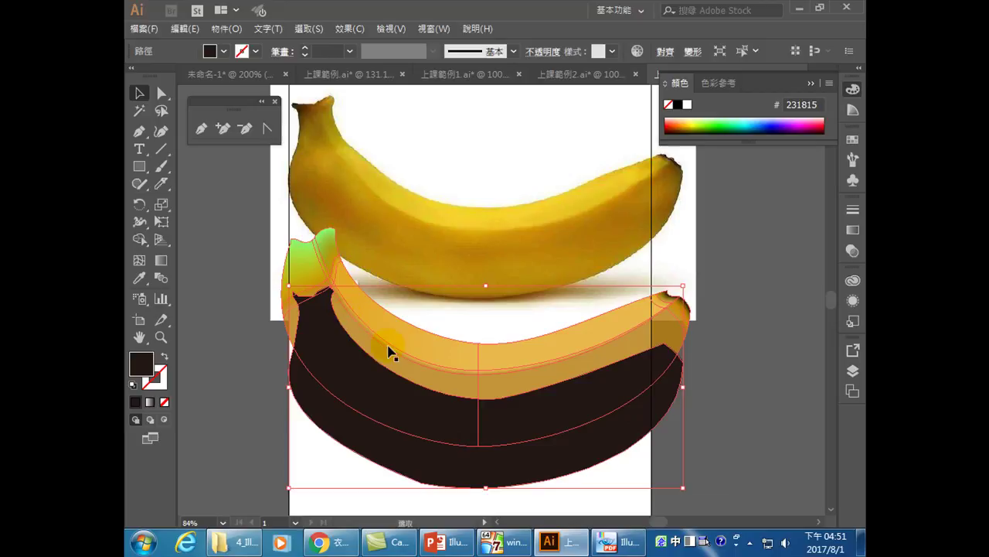
{"action": "left_click_drag", "start_coordinate": [394, 342], "coordinate": [393, 397]}
{"action": "key", "text": "ctrl+shift+bracketleft"}
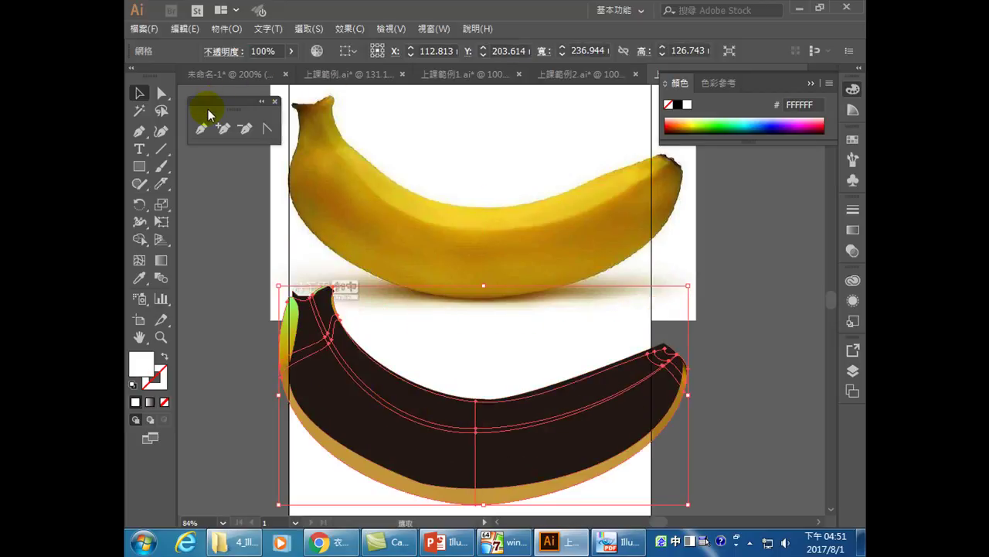
{"action": "left_click", "coordinate": [345, 390]}
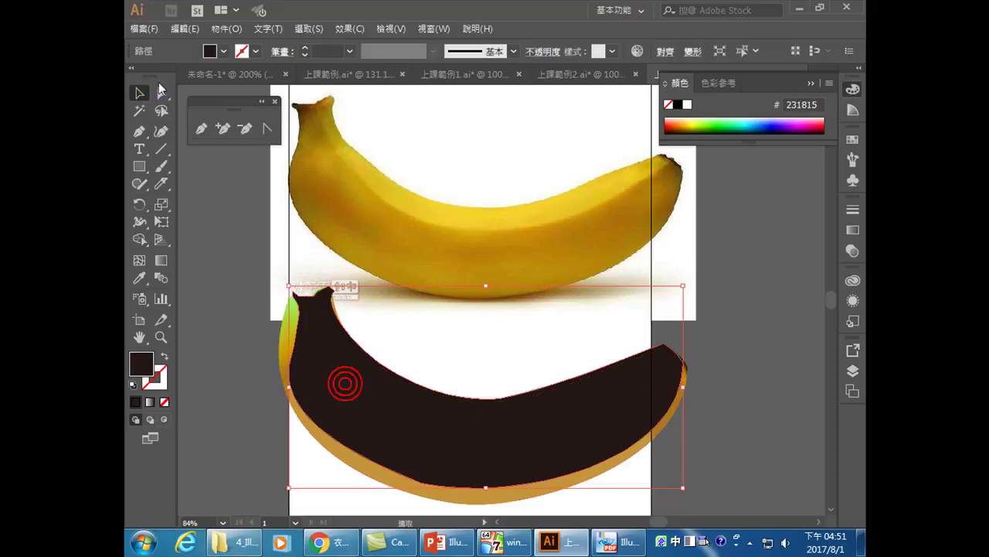
Trace curved Pen anchors down the banana's left edge, tip and underside, closing at the start anchor.
{"action": "left_click", "coordinate": [200, 129]}
{"action": "mouse_move", "coordinate": [321, 103]}
{"action": "left_mouse_down"}
{"action": "mouse_move", "coordinate": [334, 98]}
{"action": "mouse_move", "coordinate": [331, 131]}
{"action": "mouse_move", "coordinate": [322, 142]}
{"action": "mouse_move", "coordinate": [291, 139]}
{"action": "mouse_move", "coordinate": [307, 181]}
{"action": "mouse_move", "coordinate": [296, 187]}
{"action": "mouse_move", "coordinate": [301, 157]}
{"action": "left_mouse_up"}
{"action": "left_click", "coordinate": [296, 154]}
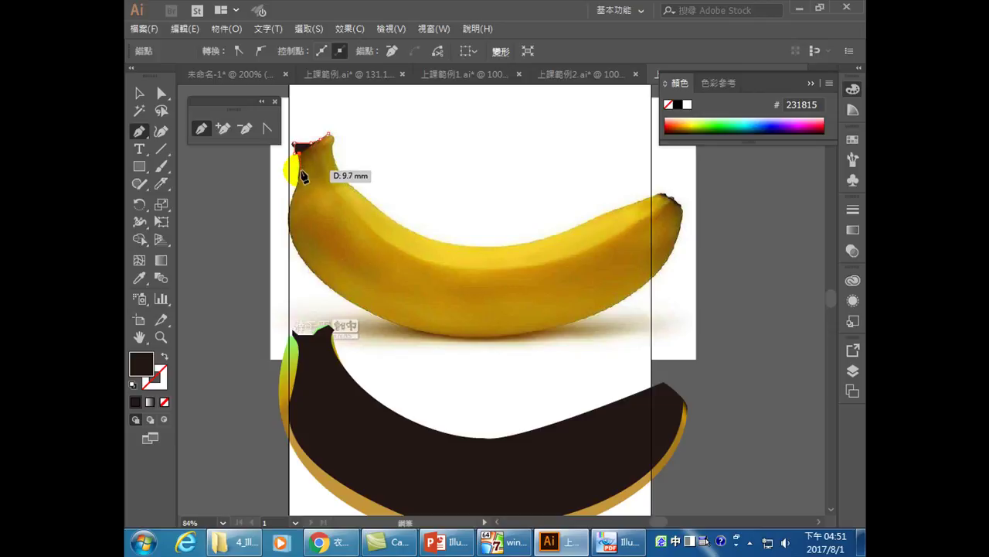
{"action": "left_click_drag", "start_coordinate": [297, 203], "coordinate": [386, 320]}
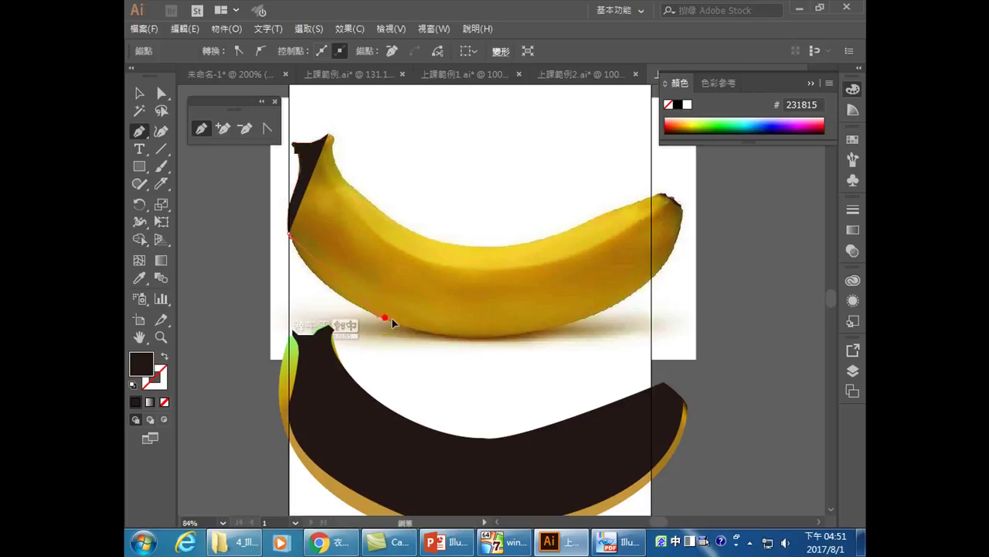
{"action": "left_click_drag", "start_coordinate": [478, 363], "coordinate": [475, 361]}
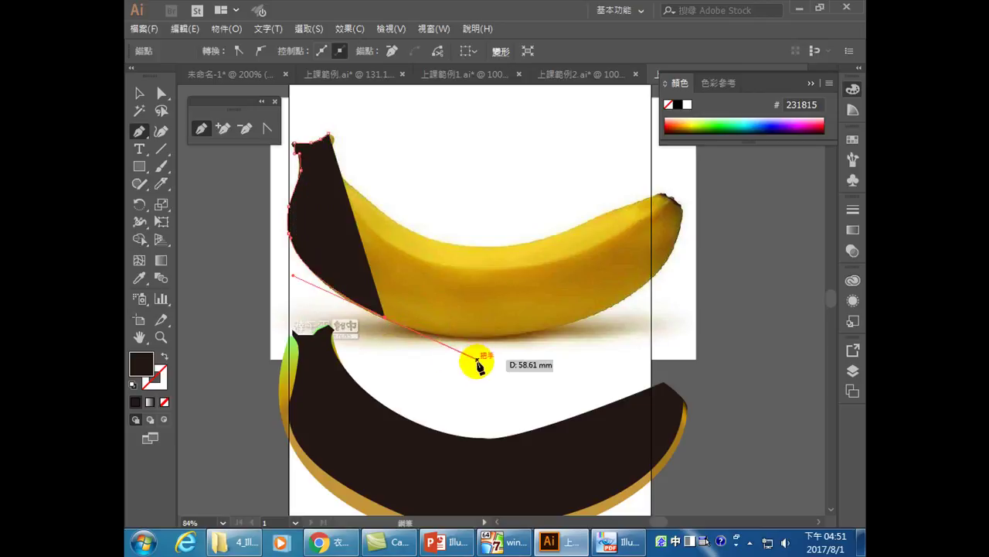
{"action": "left_click_drag", "start_coordinate": [683, 218], "coordinate": [726, 183]}
{"action": "key", "text": "ctrl+z"}
{"action": "left_click_drag", "start_coordinate": [727, 132], "coordinate": [658, 442]}
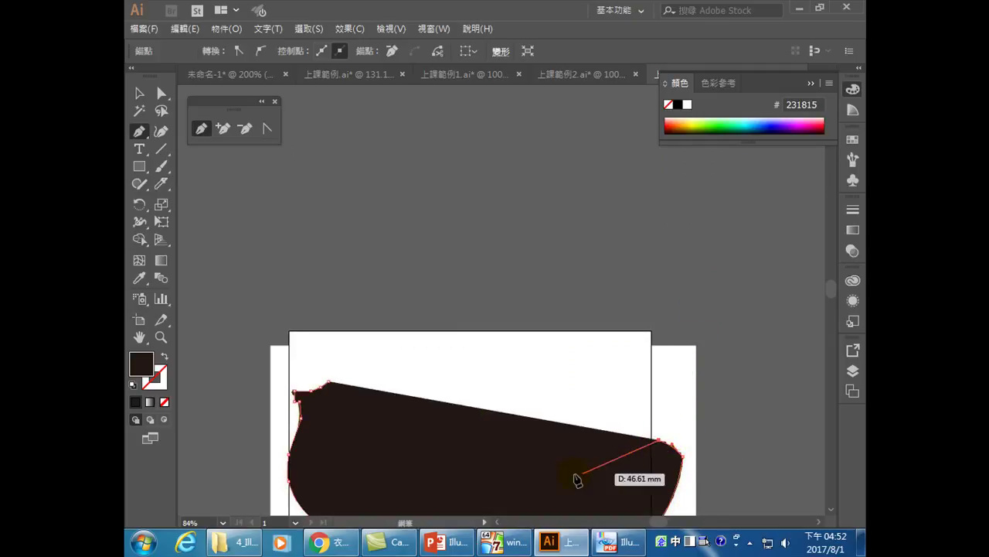
{"action": "left_click_drag", "start_coordinate": [332, 384], "coordinate": [238, 184]}
Swap the traced shape to an unfilled dark stroke and start reshaping its upper curve near the tip.
{"action": "left_click", "coordinate": [162, 93]}
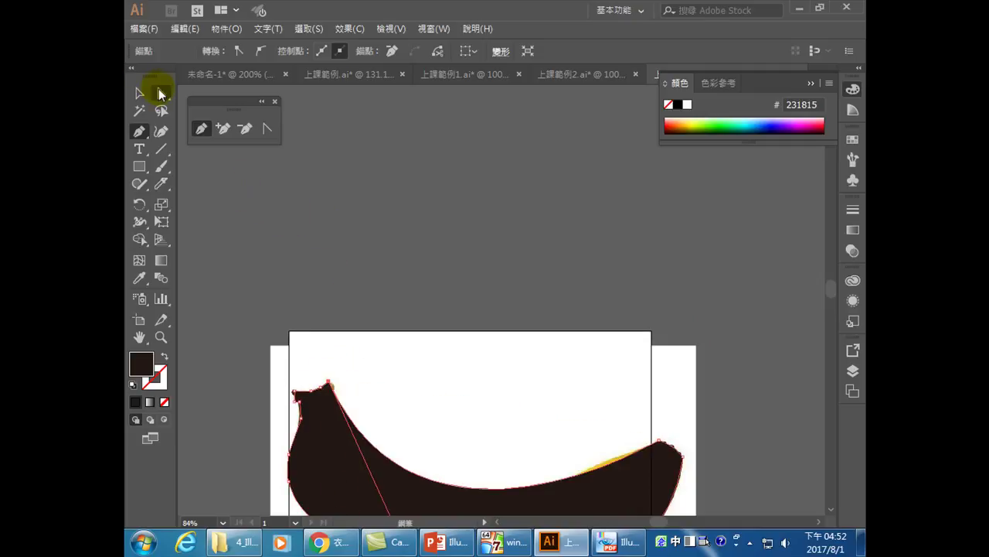
{"action": "scroll", "coordinate": [420, 286], "scroll_direction": "down", "scroll_amount": 3}
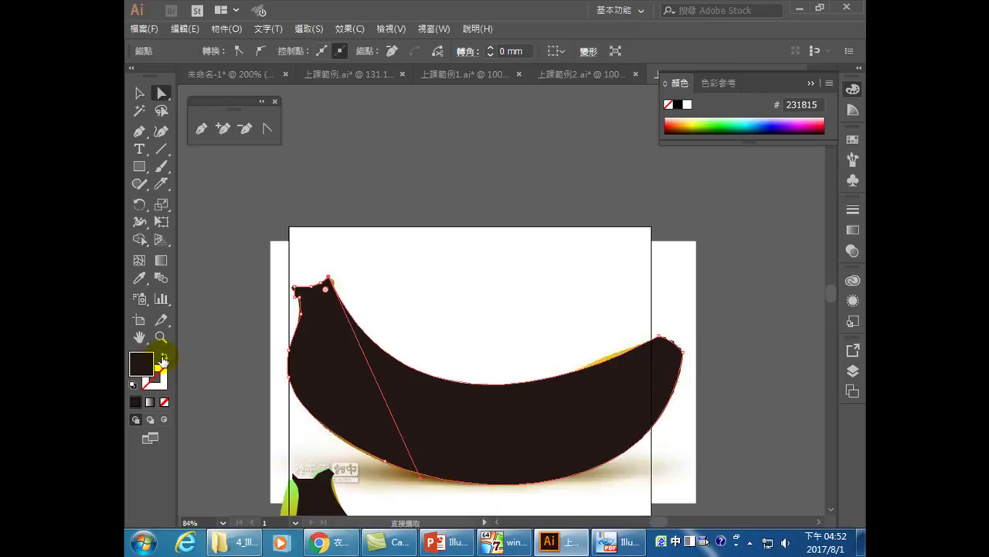
{"action": "left_click", "coordinate": [164, 357]}
{"action": "left_click_drag", "start_coordinate": [327, 278], "coordinate": [328, 278]}
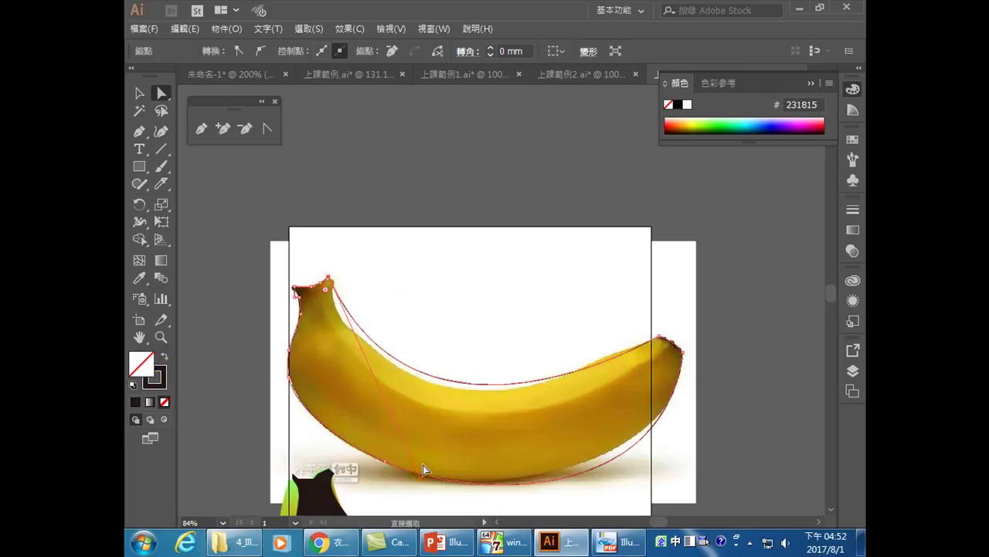
{"action": "left_click_drag", "start_coordinate": [421, 484], "coordinate": [352, 452]}
{"action": "left_click_drag", "start_coordinate": [659, 337], "coordinate": [659, 337]}
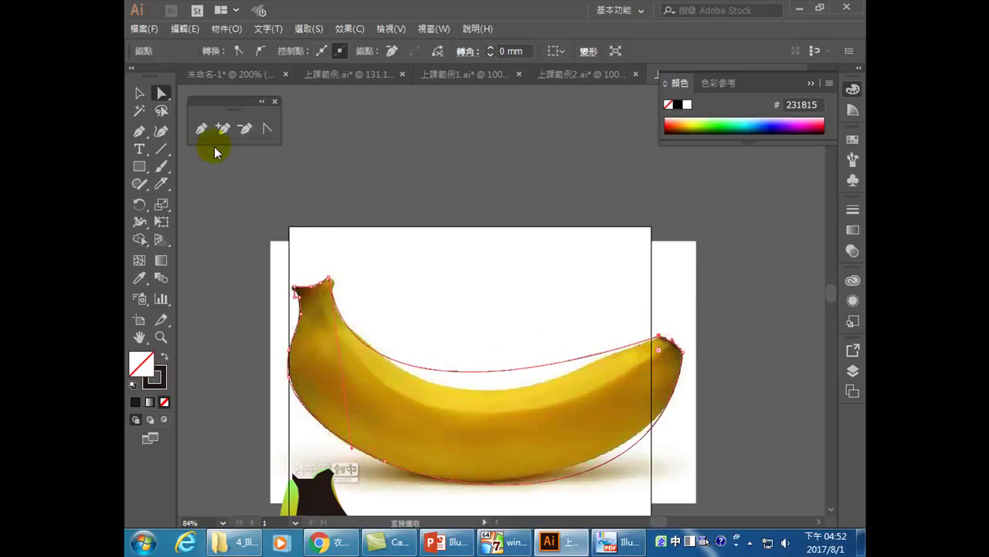
Convert the right-tip anchor to smooth and adjust its handles to bend the top edge.
{"action": "left_click", "coordinate": [267, 129]}
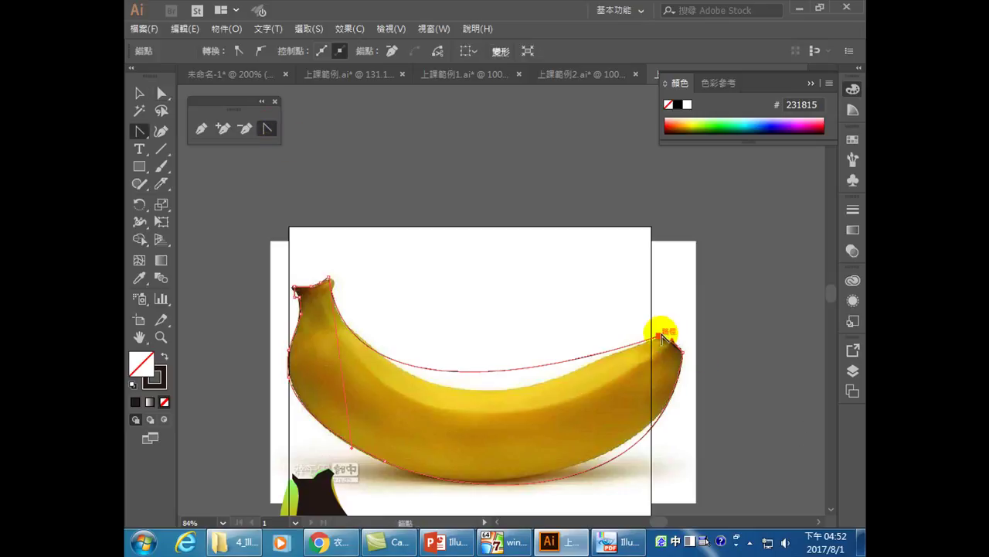
{"action": "left_click_drag", "start_coordinate": [660, 337], "coordinate": [627, 350]}
{"action": "left_click", "coordinate": [162, 92]}
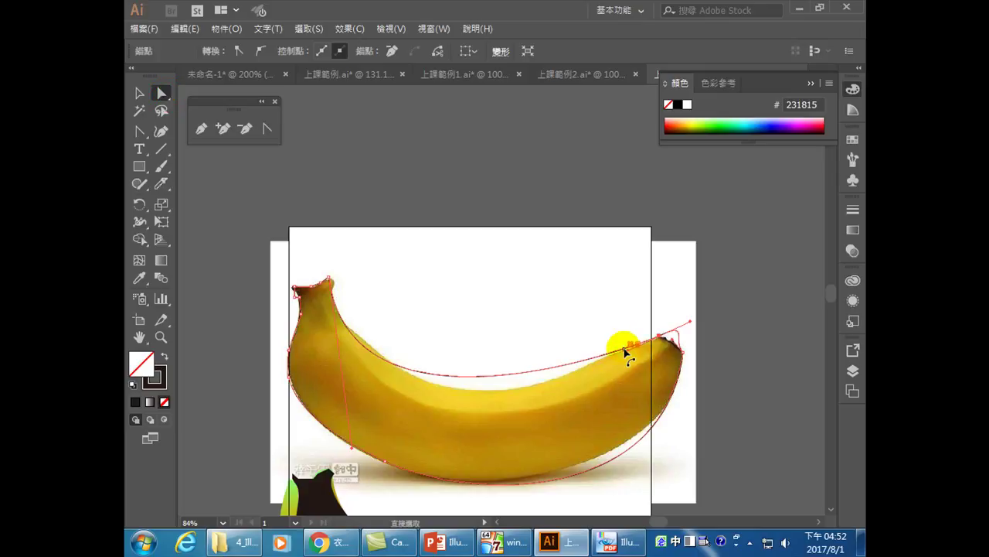
{"action": "left_click_drag", "start_coordinate": [625, 355], "coordinate": [596, 388]}
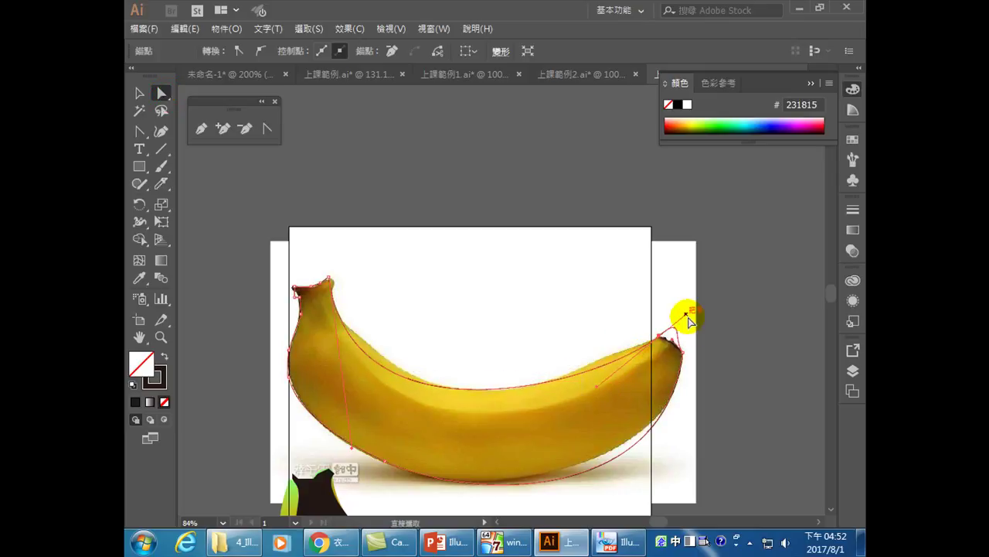
{"action": "left_click_drag", "start_coordinate": [685, 316], "coordinate": [668, 335]}
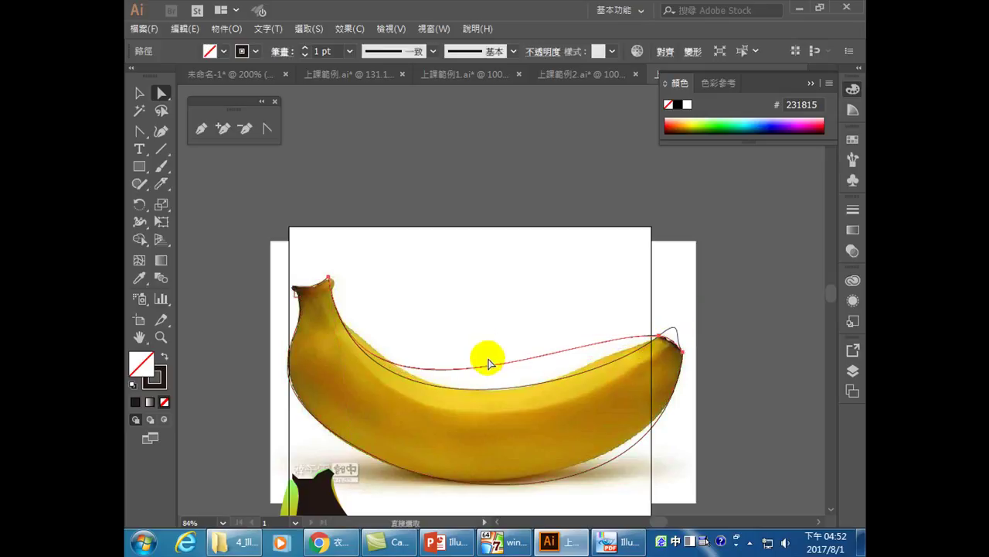
{"action": "key", "text": "ctrl+z"}
{"action": "left_click", "coordinate": [661, 339]}
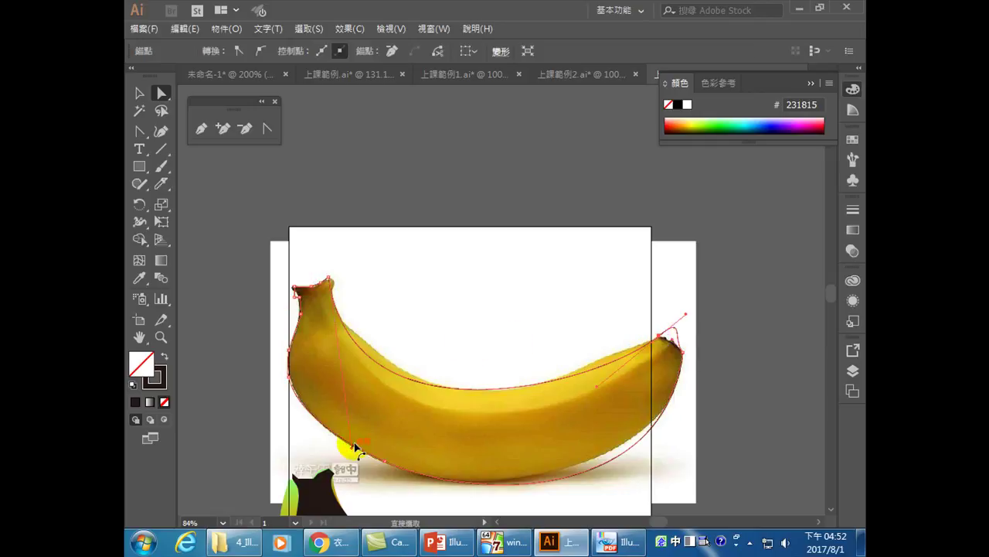
{"action": "left_click_drag", "start_coordinate": [355, 443], "coordinate": [350, 426]}
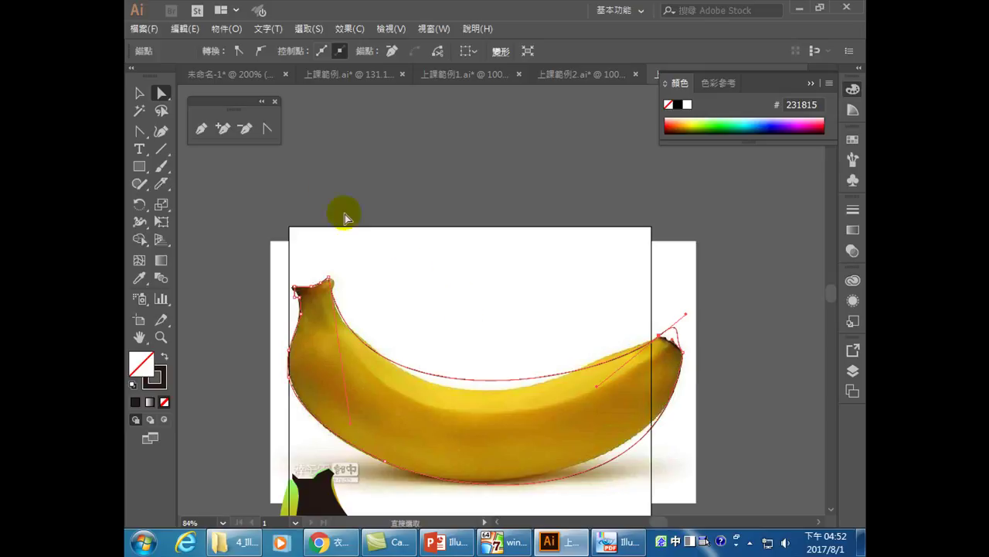
Add an anchor on the outline's top edge and move it onto the banana's edge.
{"action": "left_click", "coordinate": [219, 129]}
{"action": "left_click", "coordinate": [487, 381]}
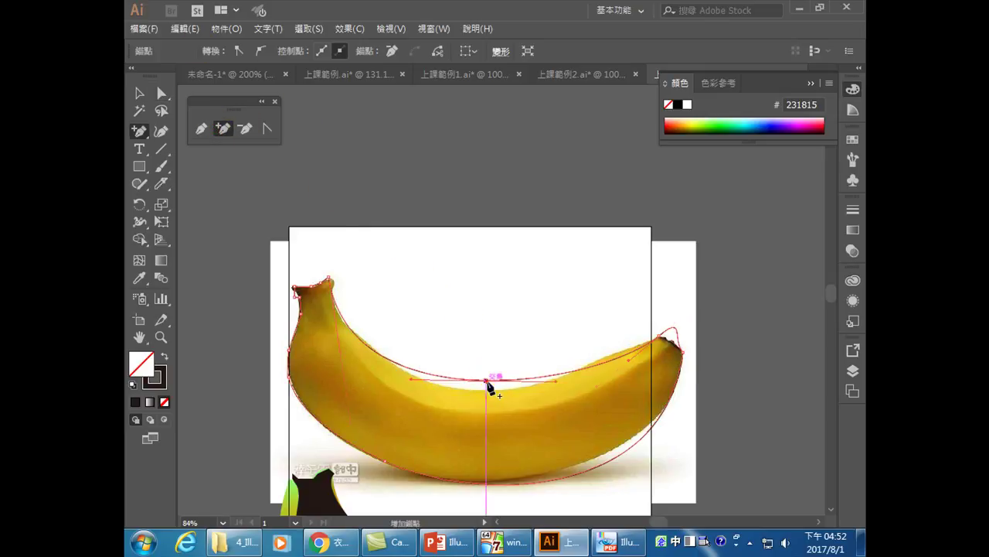
{"action": "left_click", "coordinate": [162, 93]}
{"action": "left_click", "coordinate": [473, 384]}
{"action": "left_click_drag", "start_coordinate": [473, 384], "coordinate": [483, 392]}
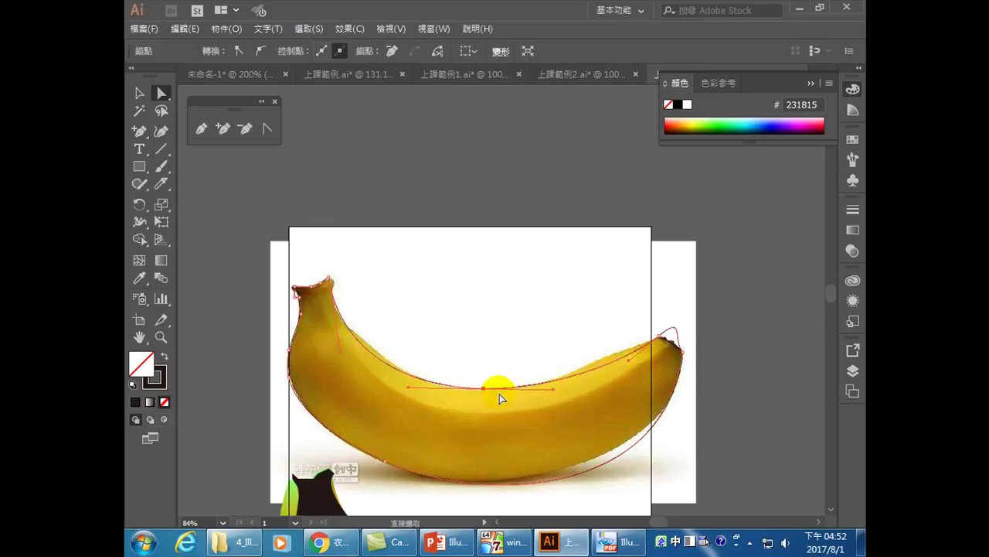
Fine-tune the tip anchor's direction handles so the outline hugs the banana tip.
{"action": "left_click", "coordinate": [615, 357]}
{"action": "left_click", "coordinate": [688, 334]}
{"action": "left_click_drag", "start_coordinate": [662, 332], "coordinate": [687, 322]}
{"action": "left_click", "coordinate": [669, 332]}
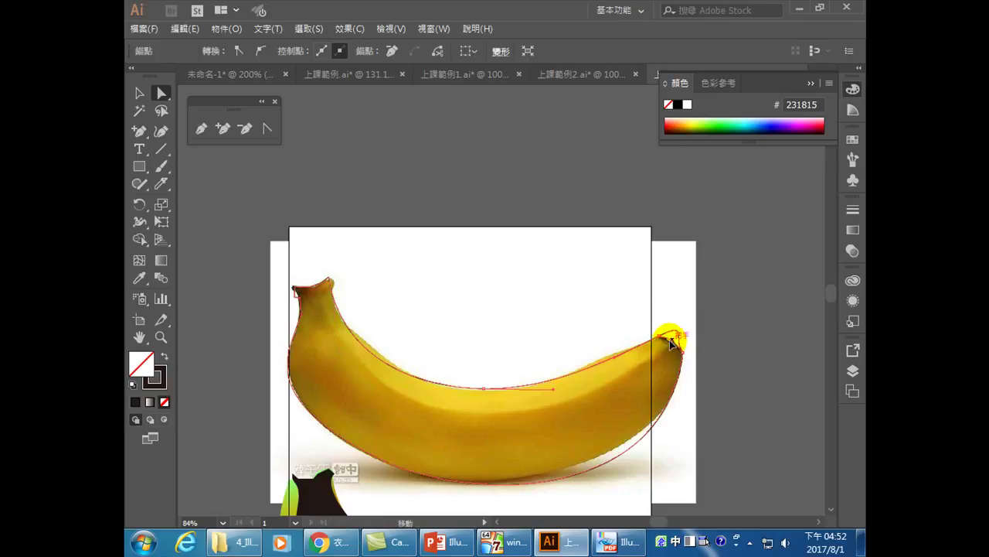
{"action": "left_click", "coordinate": [683, 350]}
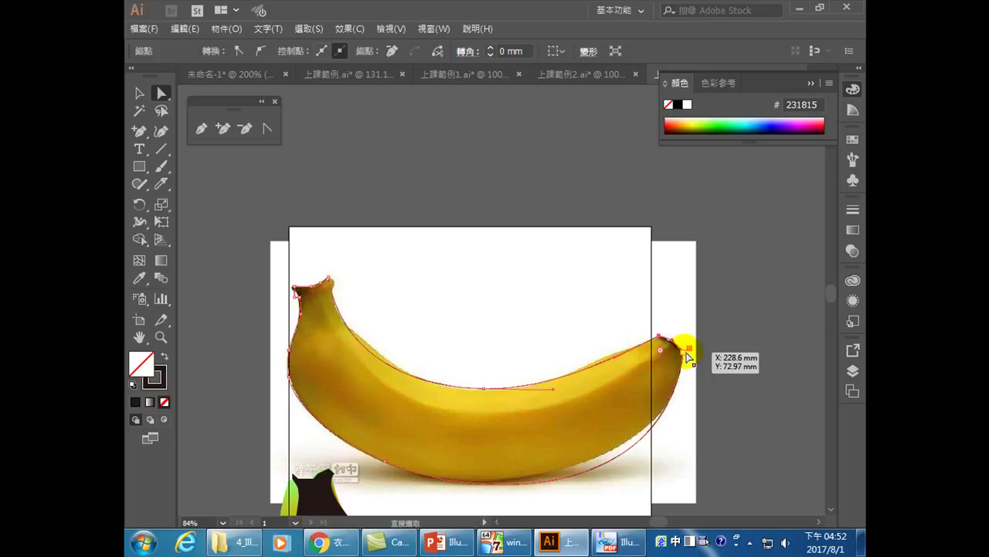
{"action": "left_click_drag", "start_coordinate": [669, 507], "coordinate": [636, 479]}
{"action": "left_click", "coordinate": [642, 483]}
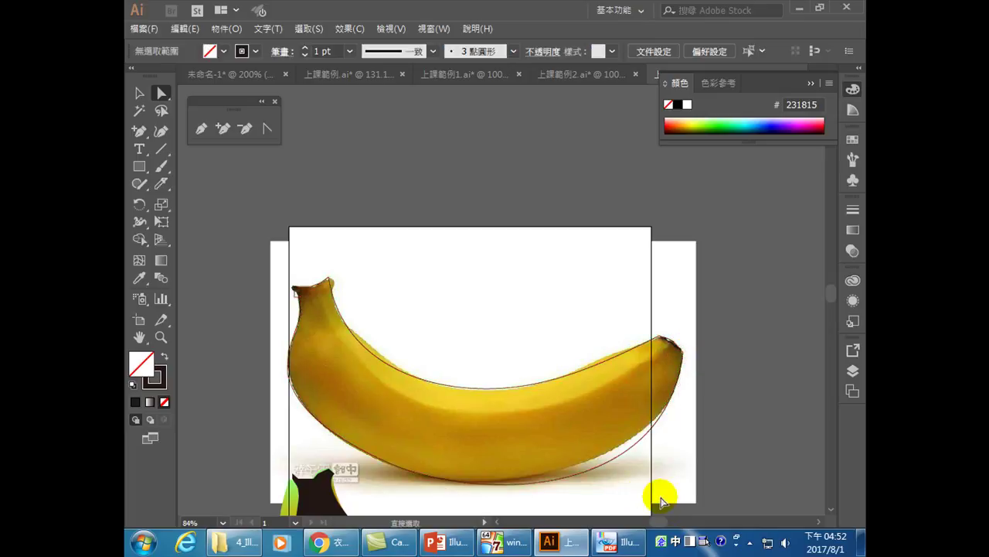
{"action": "left_click", "coordinate": [686, 355]}
{"action": "left_click_drag", "start_coordinate": [664, 504], "coordinate": [652, 486]}
Make the dark banana shape an unfilled outline, nudge it down, and attempt a clip, then undo.
{"action": "scroll", "coordinate": [541, 450], "scroll_direction": "down", "scroll_amount": 1}
{"action": "scroll", "coordinate": [540, 450], "scroll_direction": "down", "scroll_amount": 5}
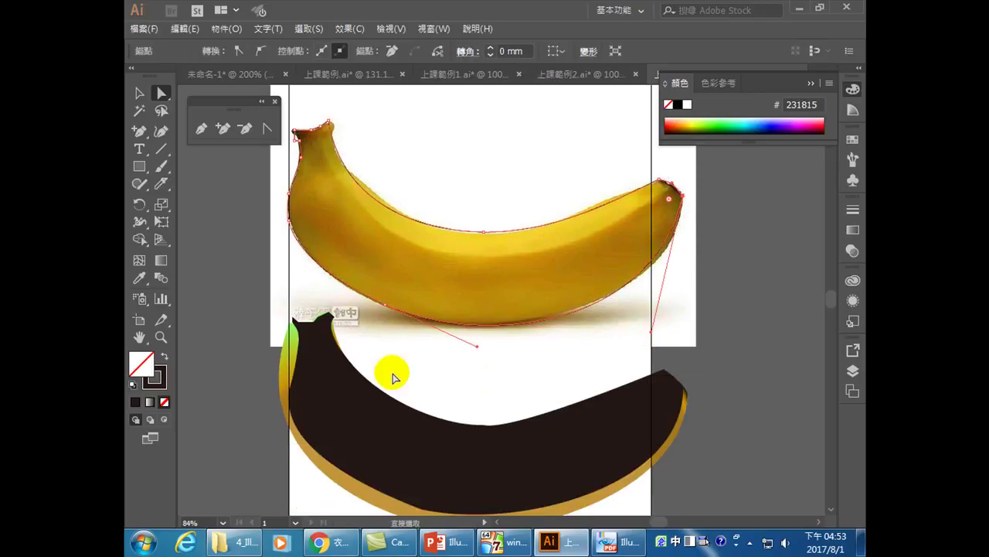
{"action": "left_click", "coordinate": [139, 93]}
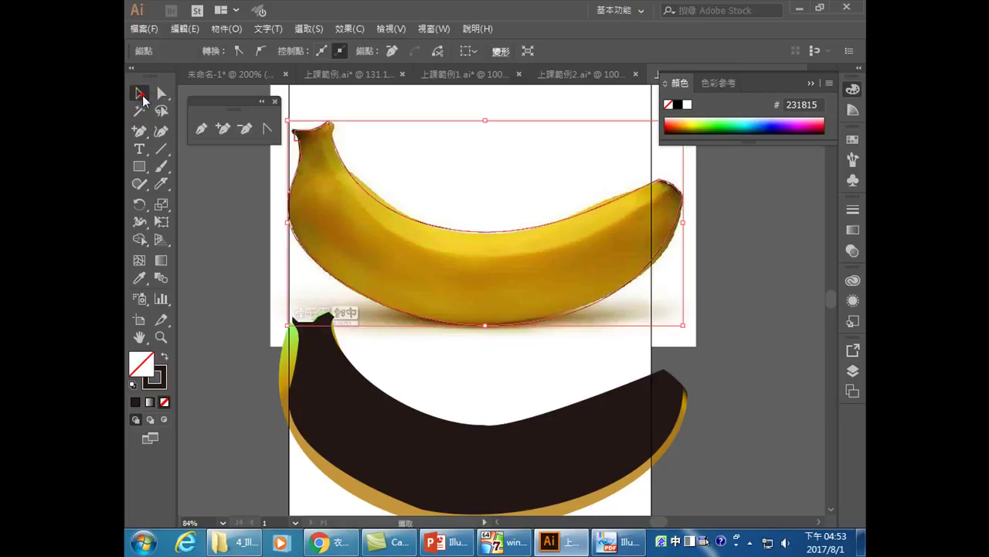
{"action": "left_click", "coordinate": [366, 421]}
{"action": "left_click", "coordinate": [165, 360]}
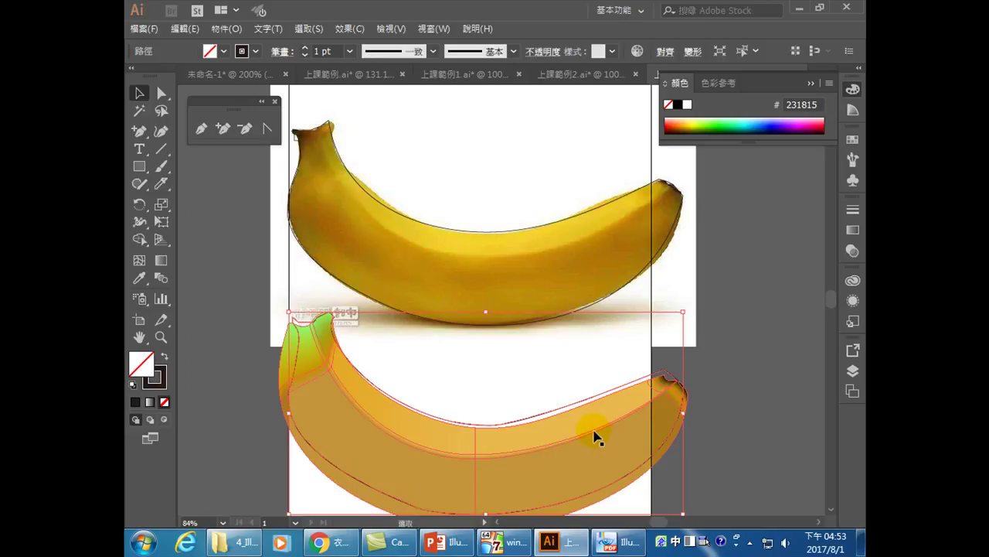
{"action": "left_click", "coordinate": [766, 418]}
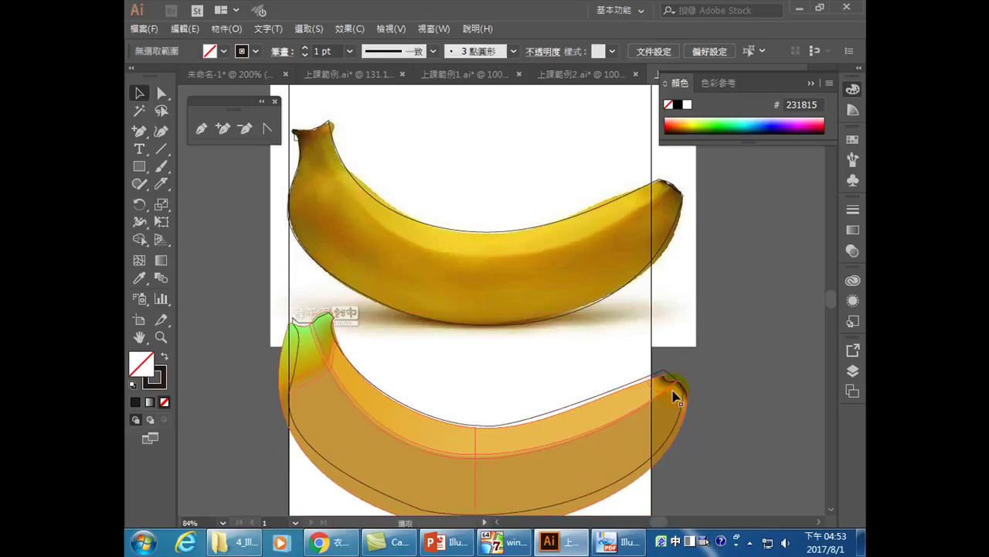
{"action": "left_click", "coordinate": [630, 386]}
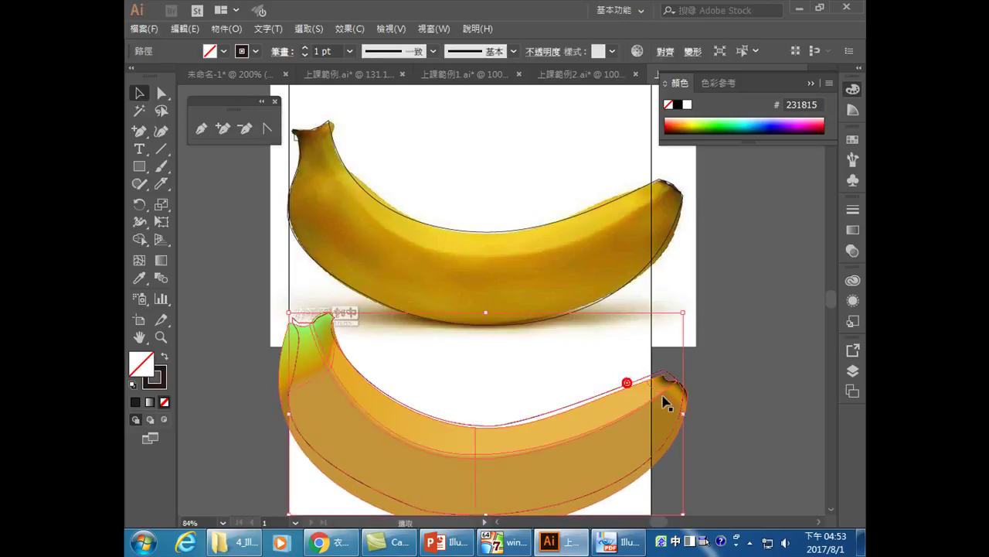
{"action": "key", "text": "Down"}
{"action": "key", "text": "Down"}
{"action": "key", "text": "Down"}
{"action": "key", "text": "Down"}
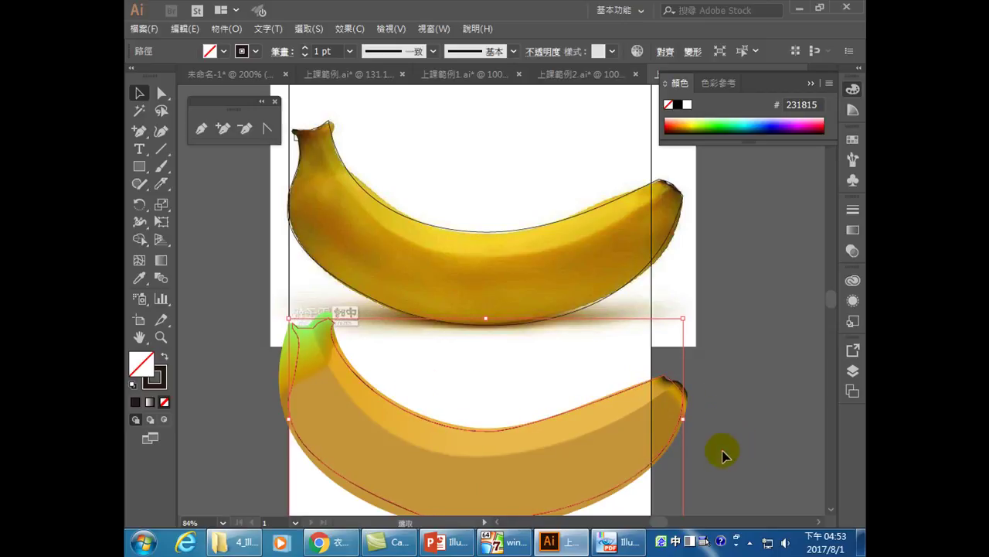
{"action": "left_click", "coordinate": [633, 401]}
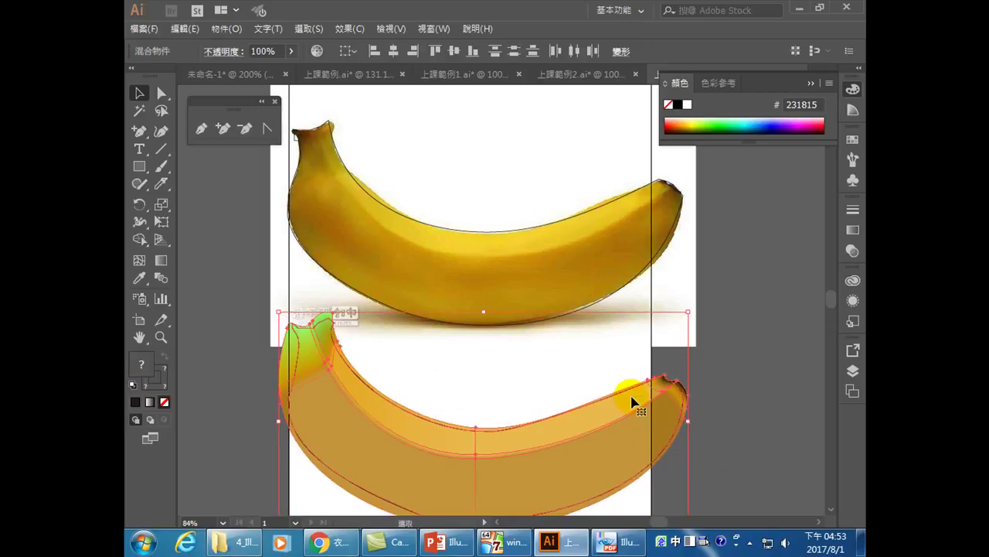
{"action": "left_click", "coordinate": [670, 412]}
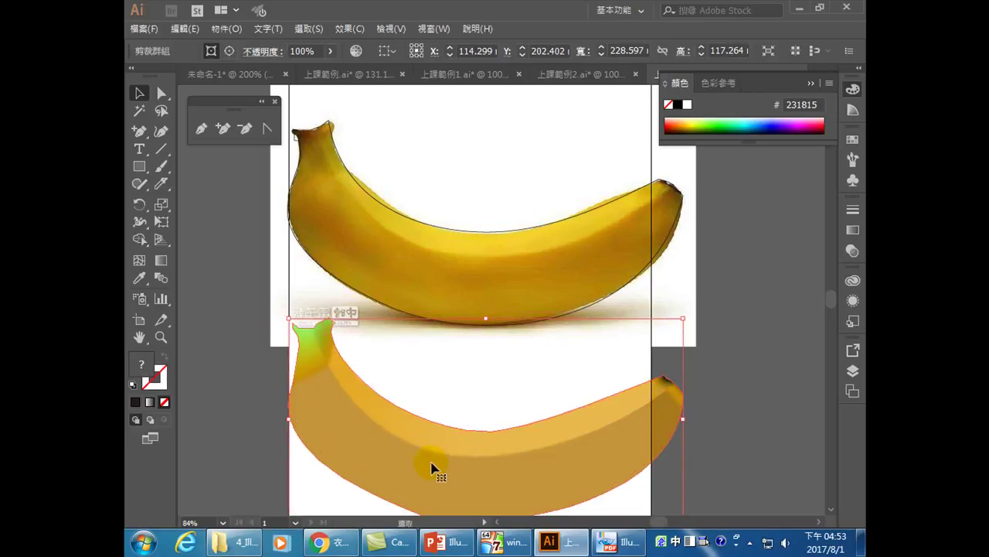
{"action": "scroll", "coordinate": [409, 447], "scroll_direction": "down", "scroll_amount": 3}
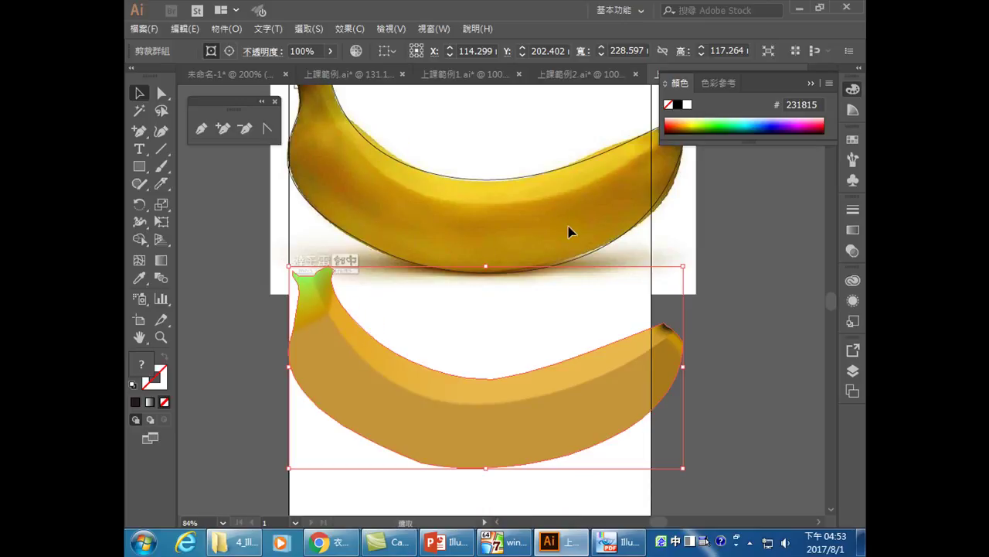
{"action": "left_click", "coordinate": [737, 395]}
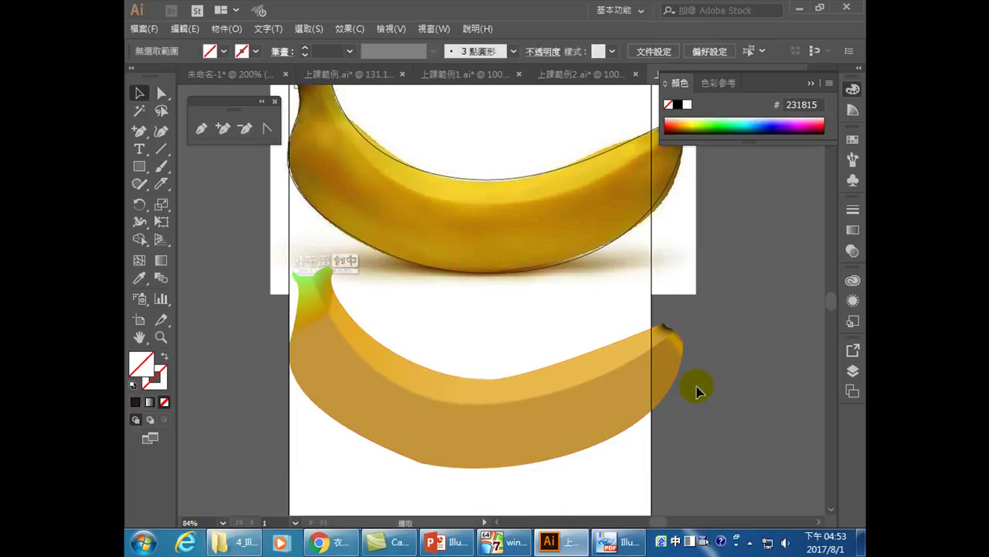
{"action": "key", "text": "ctrl+z"}
{"action": "key", "text": "ctrl+z"}
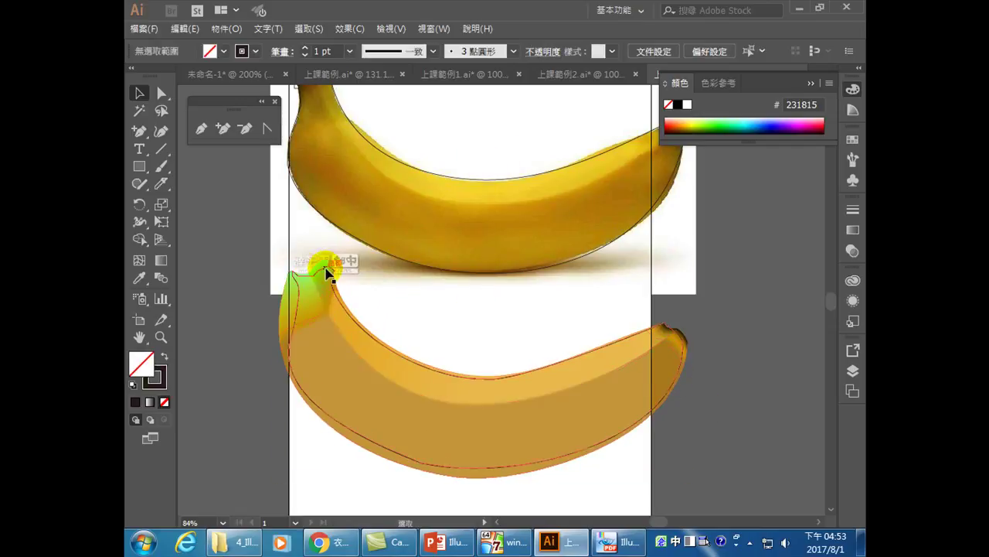
Undo an accidental outline move, shift the outline slightly right, and retry Ctrl+7, dismissing the error.
{"action": "left_click", "coordinate": [369, 334]}
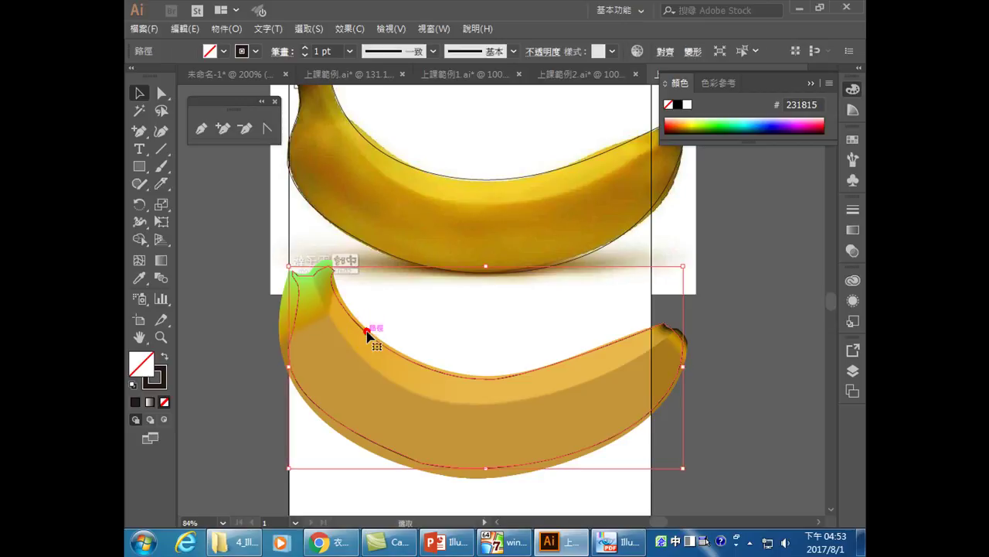
{"action": "left_click_drag", "start_coordinate": [334, 303], "coordinate": [442, 328]}
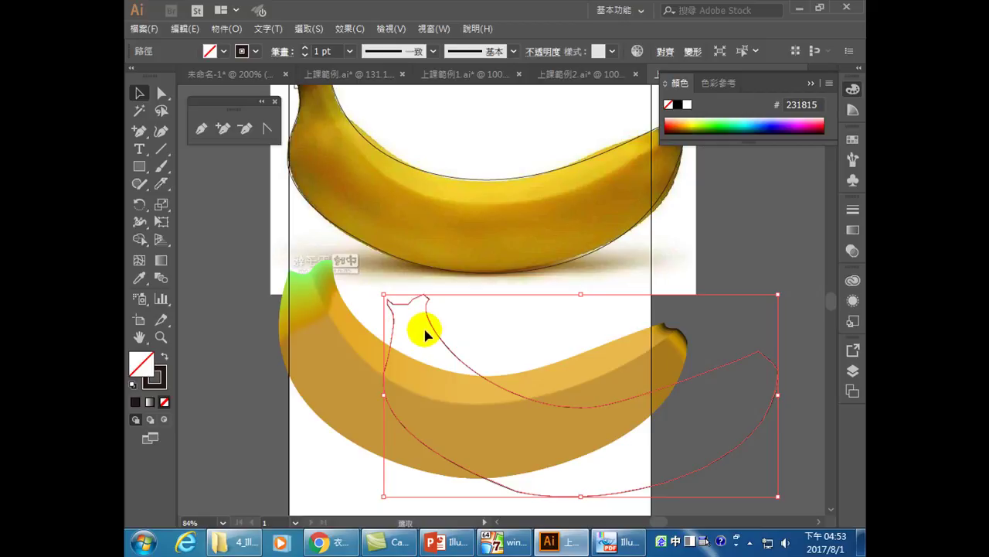
{"action": "key", "text": "ctrl+z"}
{"action": "left_click_drag", "start_coordinate": [240, 305], "coordinate": [315, 375]}
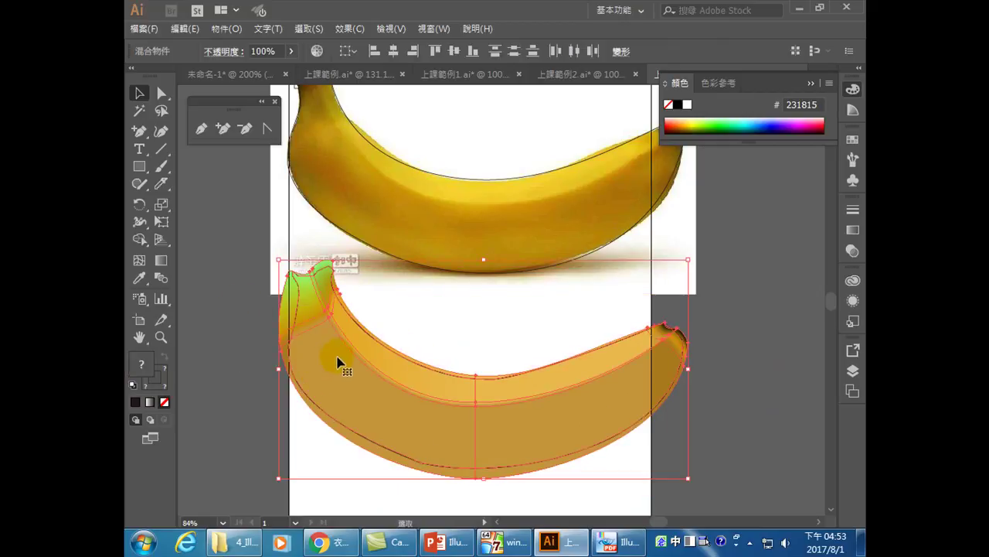
{"action": "left_click", "coordinate": [732, 431]}
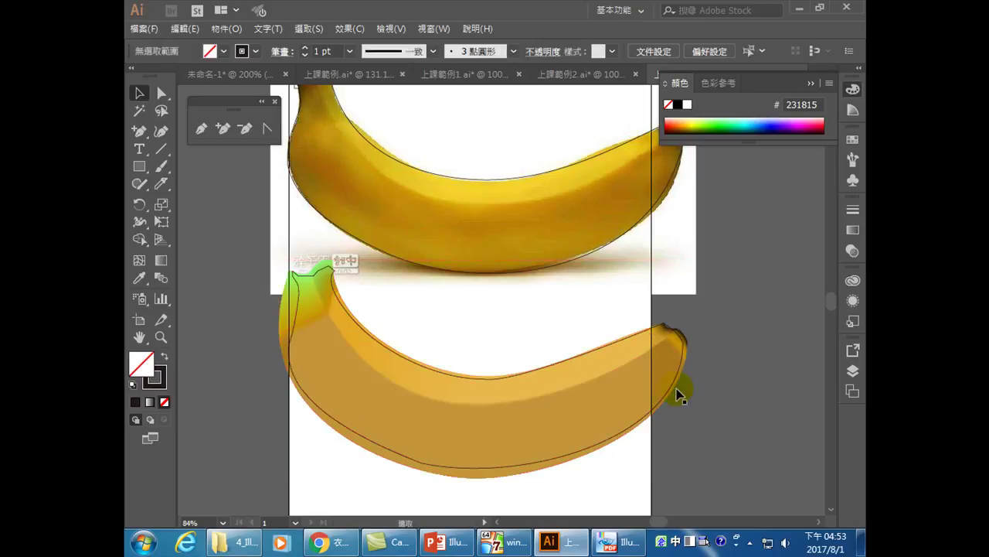
{"action": "left_click_drag", "start_coordinate": [676, 388], "coordinate": [680, 388]}
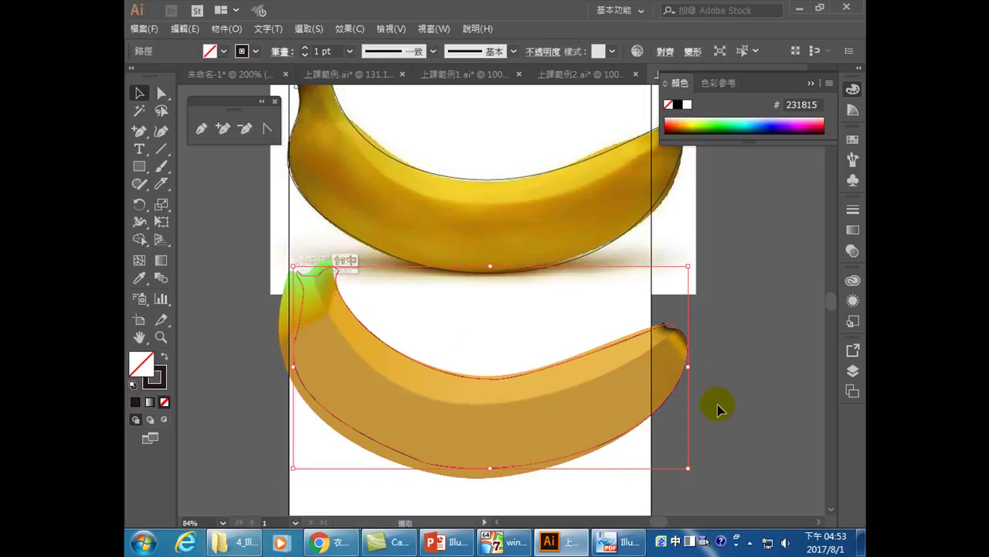
{"action": "left_click", "coordinate": [659, 379]}
{"action": "key", "text": "a"}
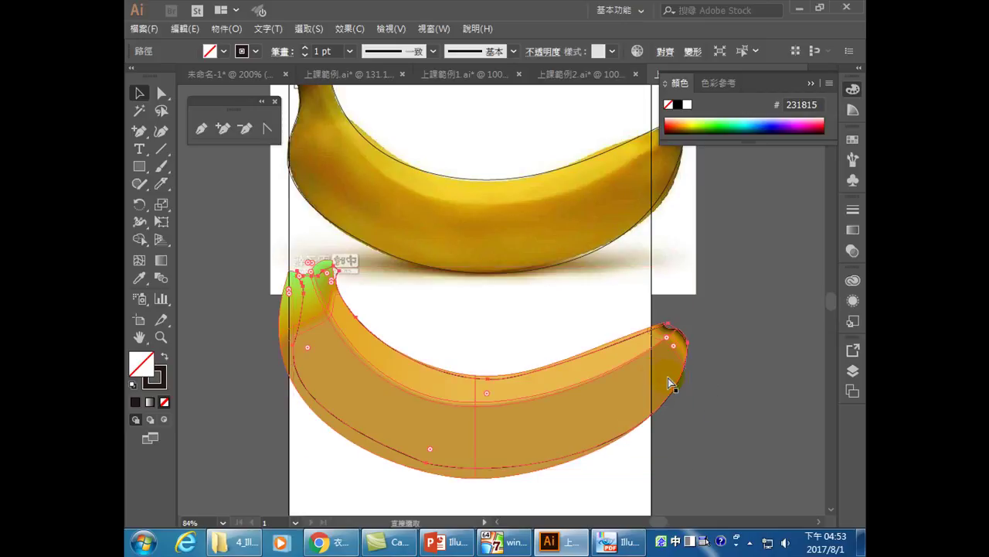
{"action": "key", "text": "ctrl+7"}
{"action": "left_click", "coordinate": [612, 292]}
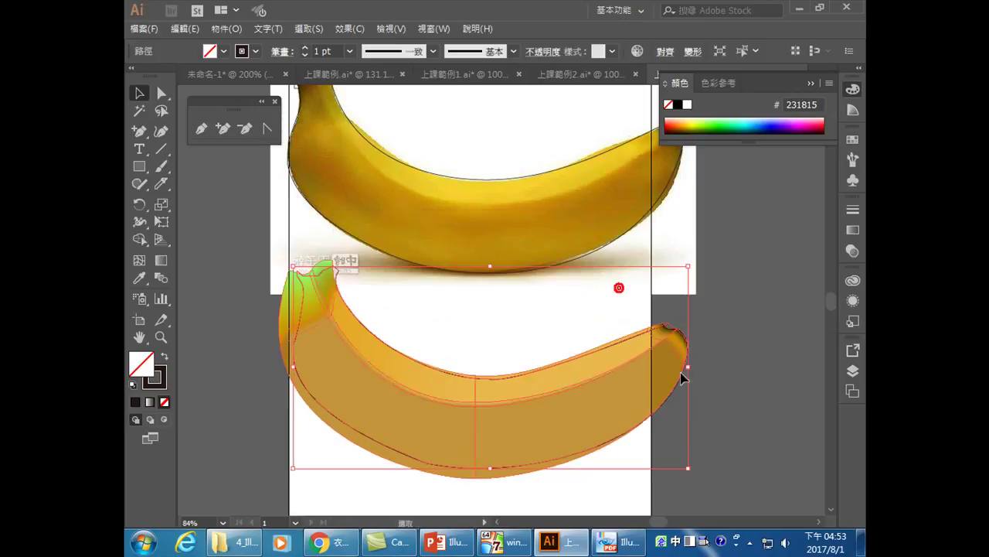
{"action": "left_click", "coordinate": [718, 414]}
Drag the traced outline down and back up to sit over the mesh banana, then select it.
{"action": "left_click_drag", "start_coordinate": [561, 365], "coordinate": [562, 459]}
{"action": "mouse_move", "coordinate": [553, 425]}
{"action": "left_mouse_down"}
{"action": "mouse_move", "coordinate": [546, 380]}
{"action": "mouse_move", "coordinate": [548, 440]}
{"action": "left_mouse_up"}
{"action": "left_click", "coordinate": [531, 413]}
{"action": "left_click", "coordinate": [738, 456]}
{"action": "left_click_drag", "start_coordinate": [666, 458], "coordinate": [655, 365]}
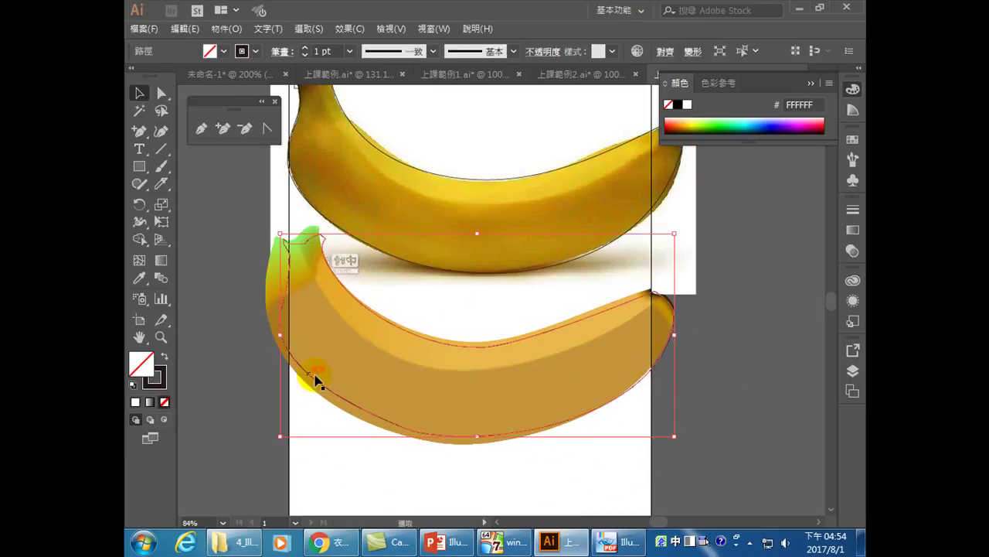
{"action": "left_click_drag", "start_coordinate": [682, 472], "coordinate": [605, 419]}
Nudge the outline left and up over the mesh banana, dismissing repeated clipping-mask errors.
{"action": "key", "text": "a"}
{"action": "key", "text": "ctrl+7"}
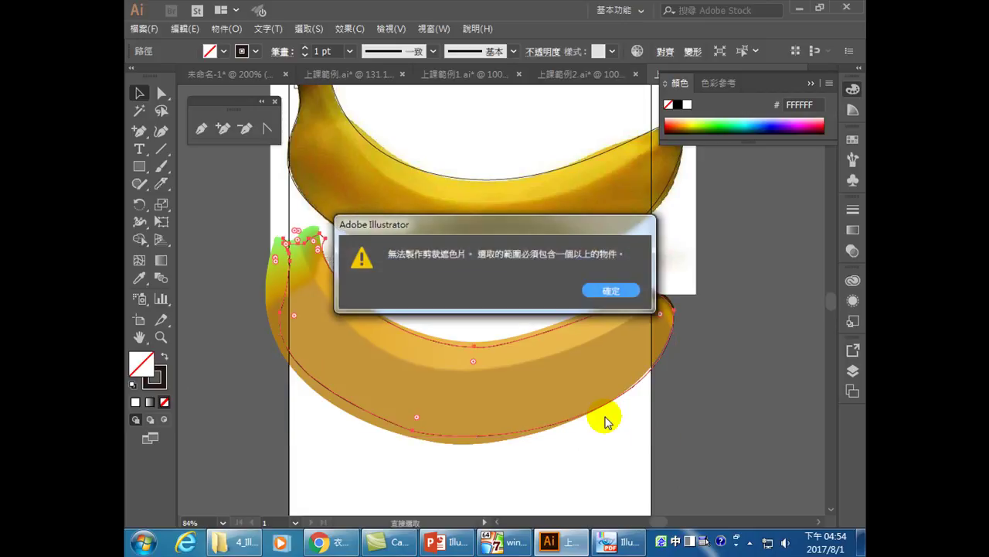
{"action": "left_click", "coordinate": [611, 290]}
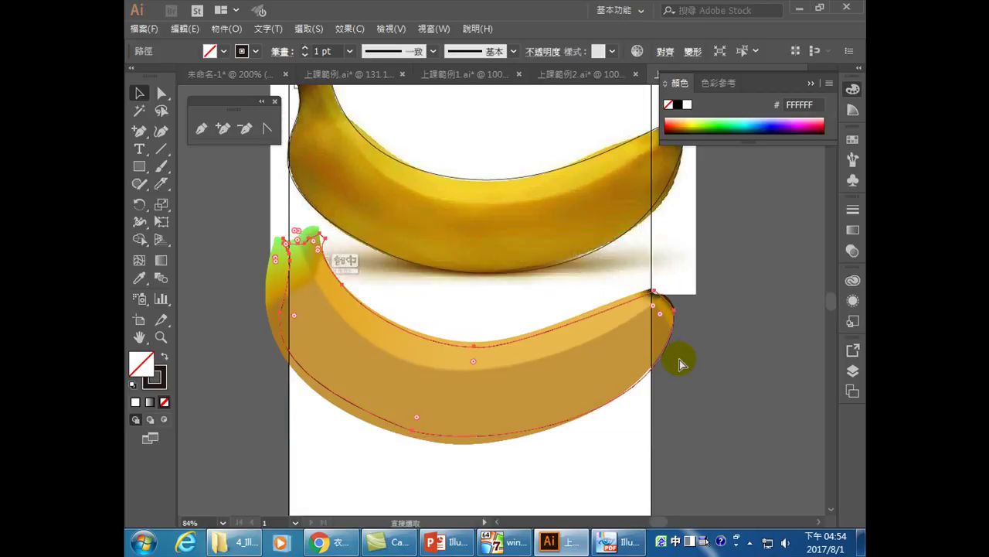
{"action": "left_click", "coordinate": [694, 389]}
{"action": "left_click", "coordinate": [694, 389]}
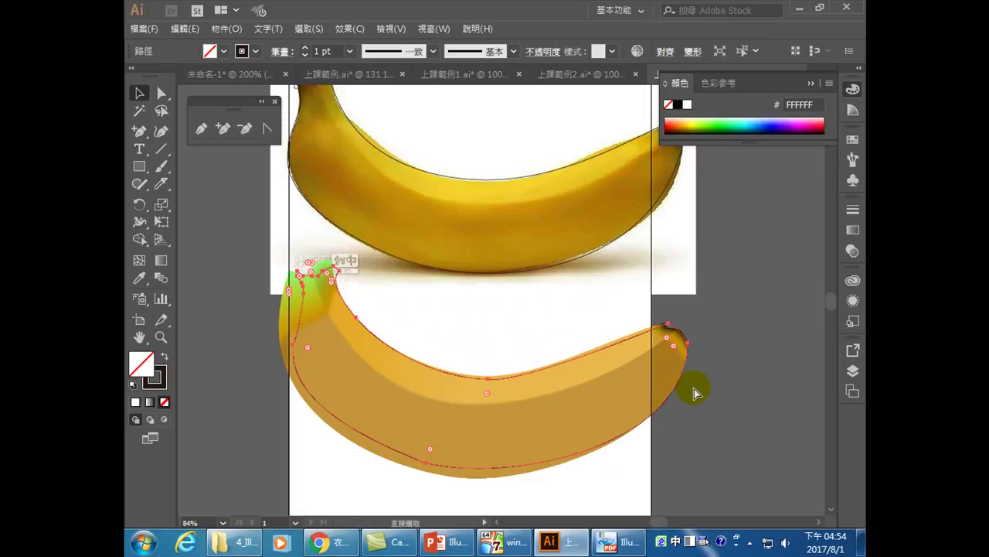
{"action": "key", "text": "shift+Left"}
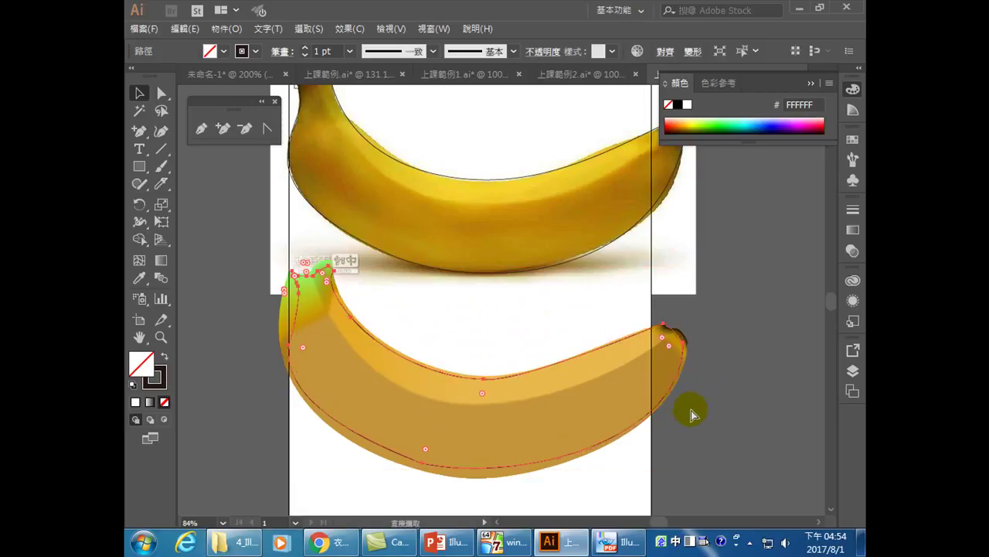
{"action": "key", "text": "Up"}
{"action": "key", "text": "Up"}
{"action": "key", "text": "Up"}
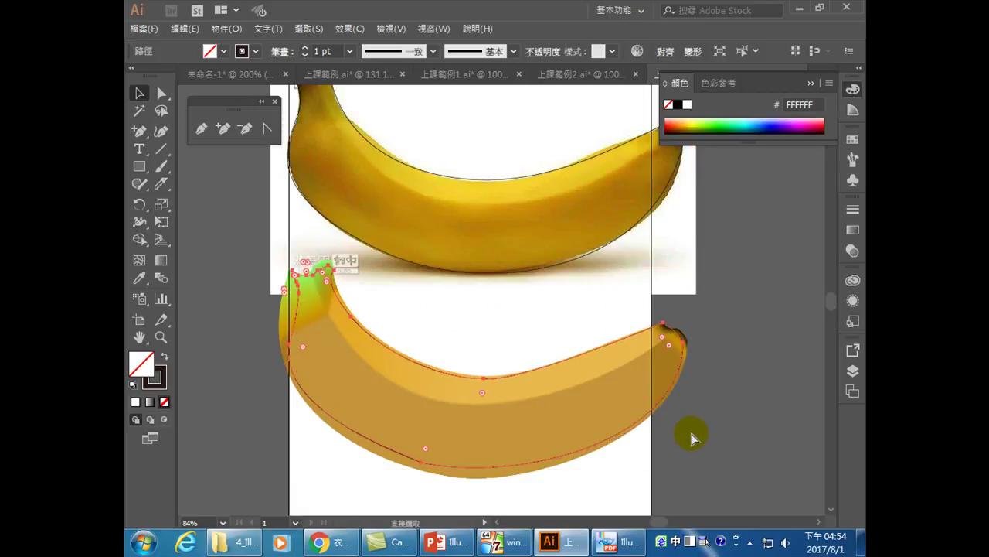
{"action": "key", "text": "v"}
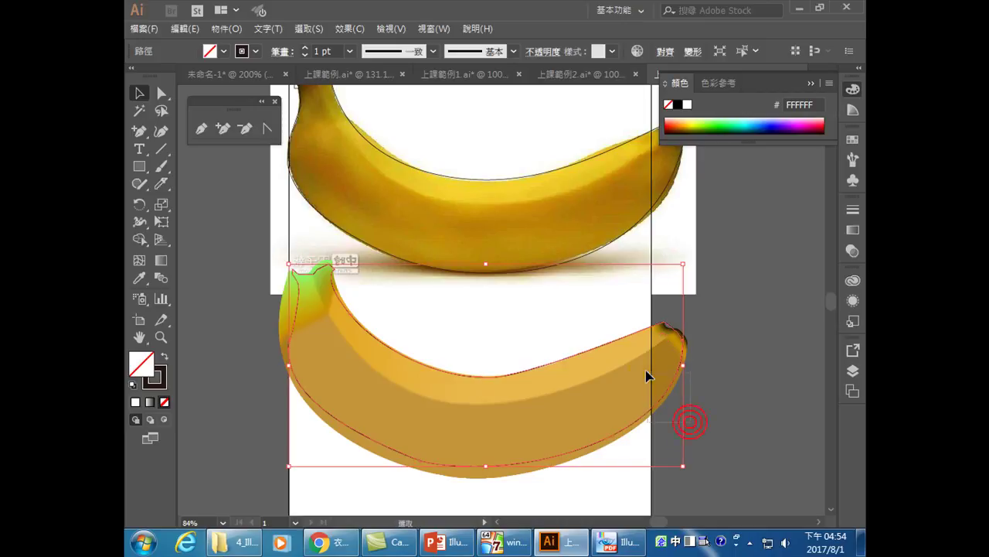
{"action": "key", "text": "a"}
{"action": "key", "text": "ctrl+7"}
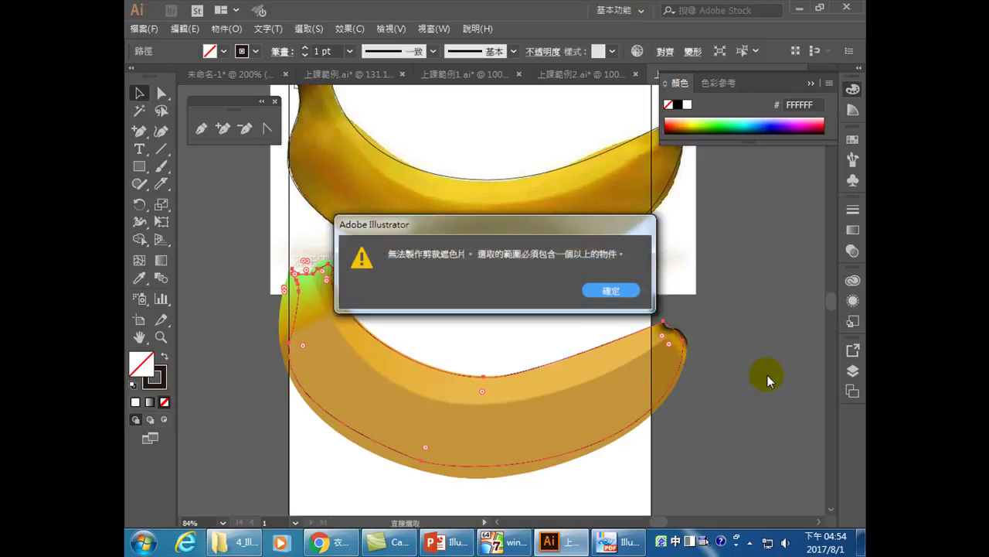
{"action": "left_click", "coordinate": [611, 290]}
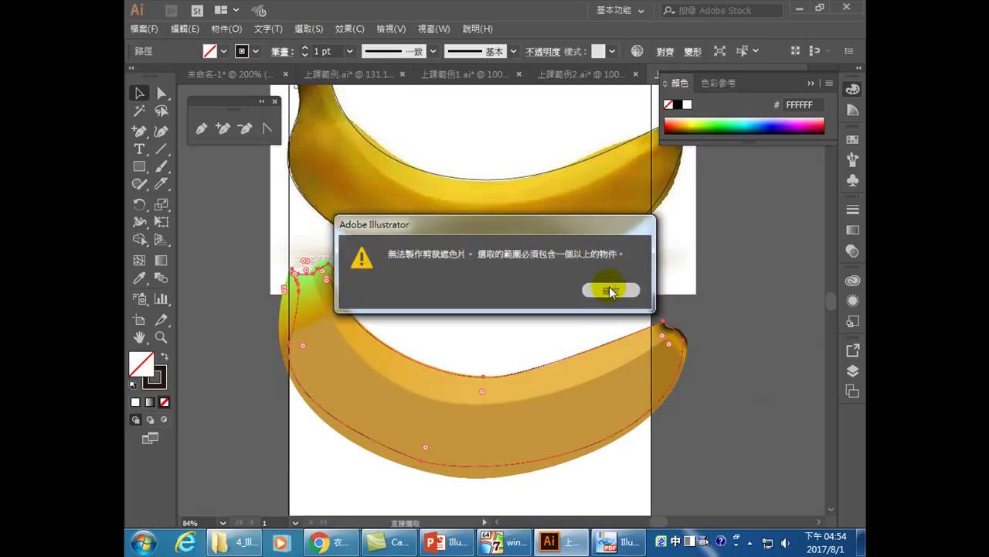
Undo a stray move so the outline returns with its dark 231815 fill, then select it.
{"action": "key", "text": "v"}
{"action": "left_click", "coordinate": [727, 379]}
{"action": "left_click_drag", "start_coordinate": [673, 391], "coordinate": [742, 446]}
{"action": "key", "text": "a"}
{"action": "key", "text": "ctrl+z"}
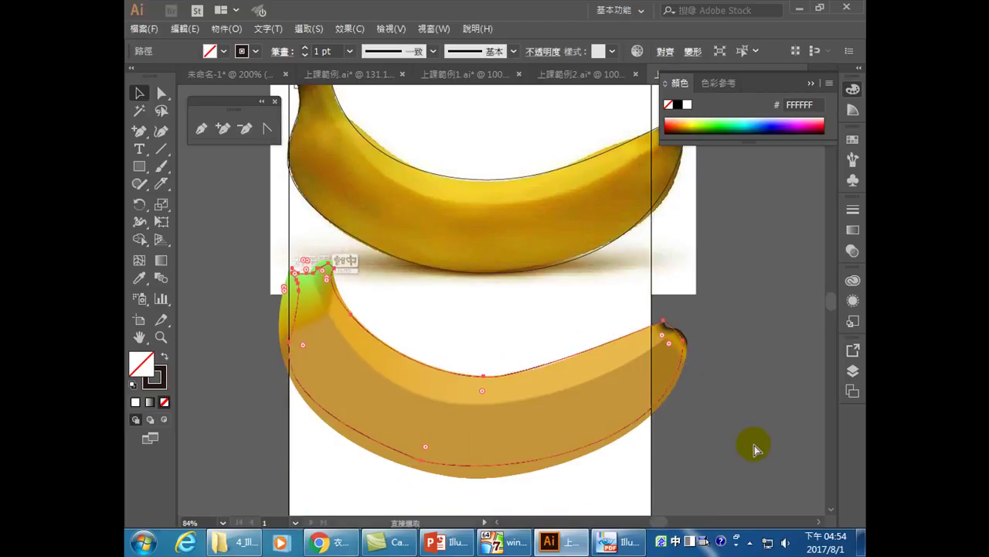
{"action": "key", "text": "ctrl+z"}
{"action": "key", "text": "v"}
{"action": "left_click", "coordinate": [583, 371]}
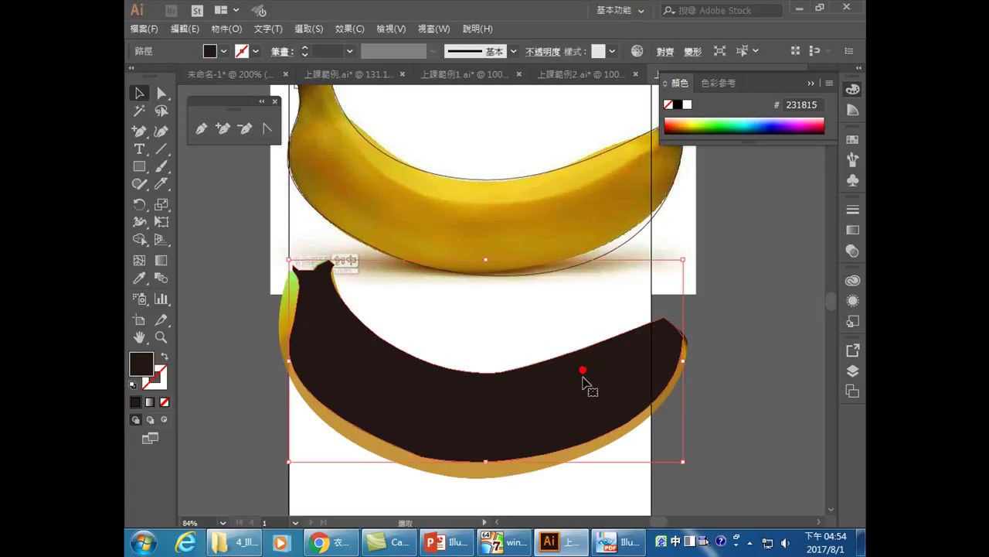
Swap the outline to stroke-only, select it with the mesh banana, and make a clipping mask.
{"action": "left_click", "coordinate": [163, 356]}
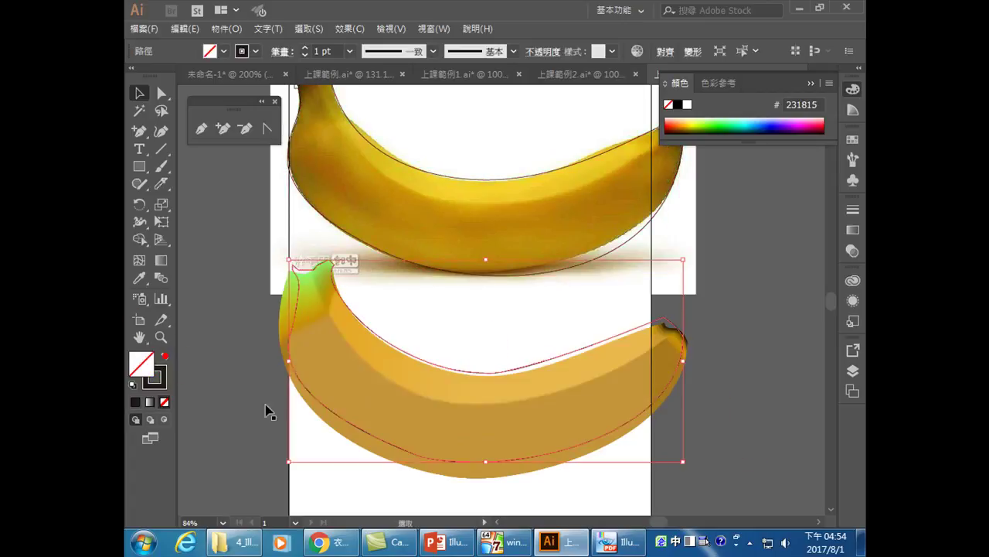
{"action": "left_click_drag", "start_coordinate": [664, 397], "coordinate": [662, 404]}
{"action": "left_click", "coordinate": [703, 415]}
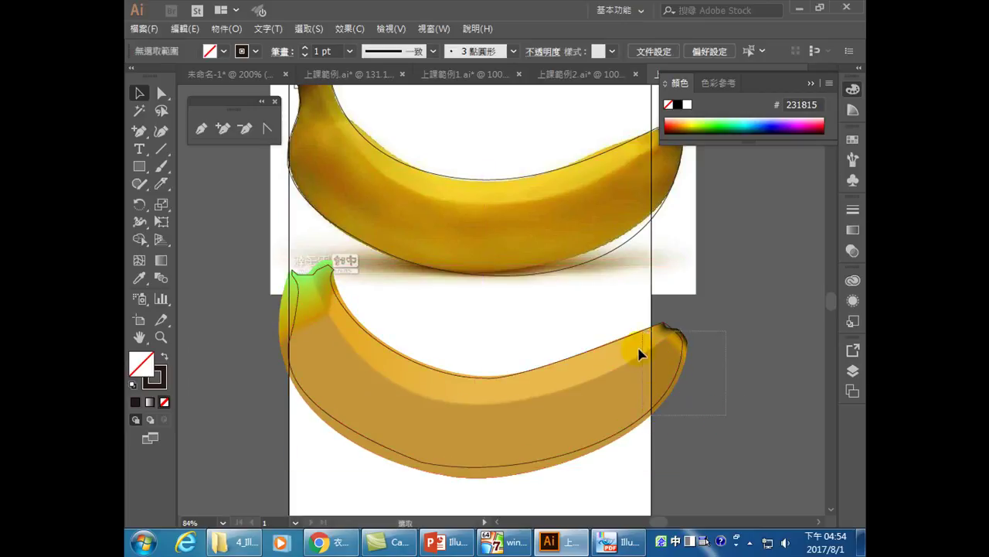
{"action": "left_click_drag", "start_coordinate": [638, 354], "coordinate": [703, 453]}
{"action": "key", "text": "ctrl+7"}
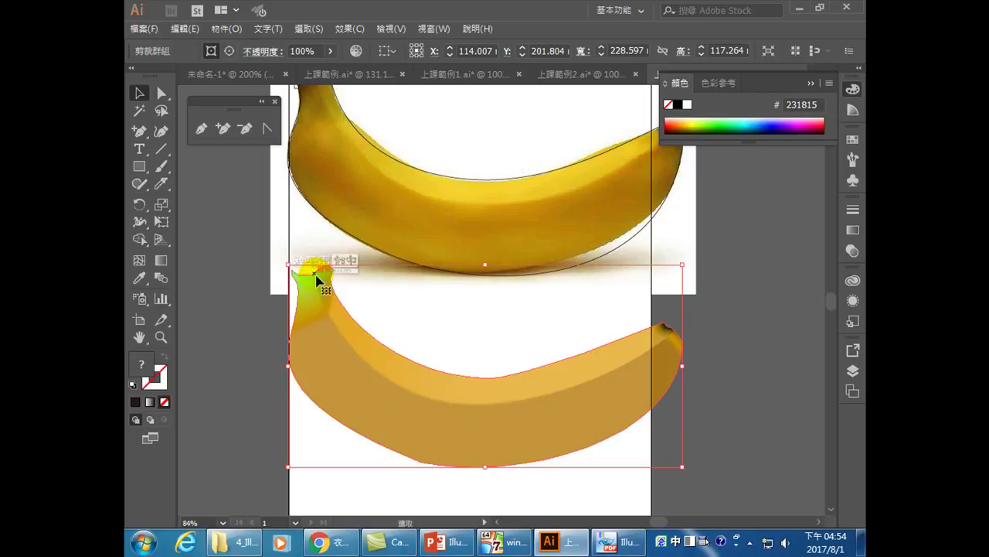
{"action": "scroll", "coordinate": [319, 300], "scroll_direction": "up", "scroll_amount": 3}
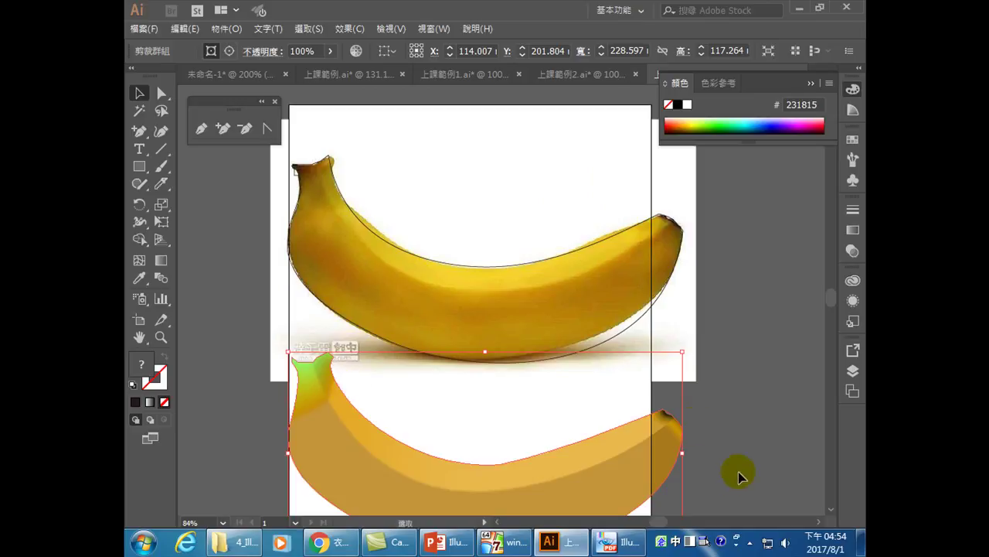
{"action": "scroll", "coordinate": [702, 428], "scroll_direction": "down", "scroll_amount": 3}
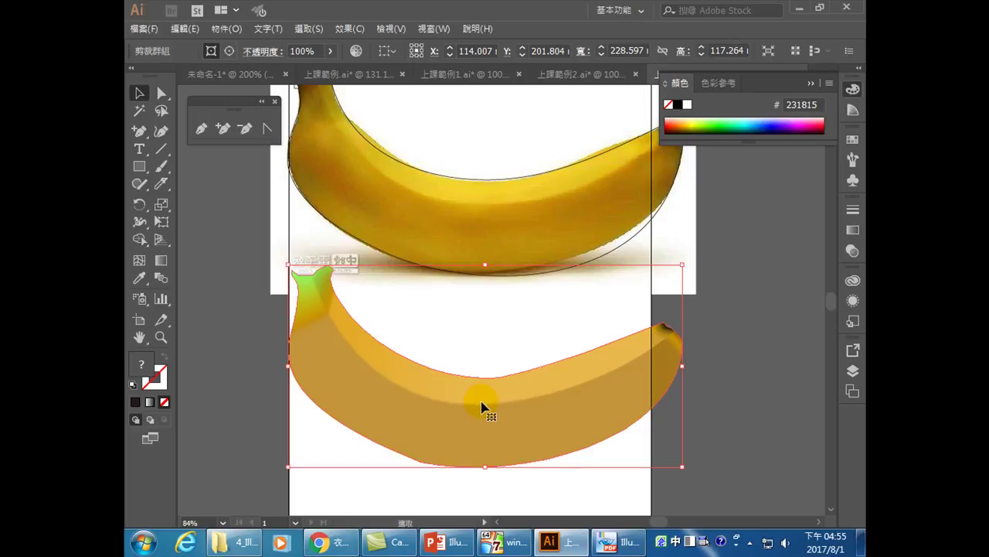
{"action": "left_click", "coordinate": [137, 263]}
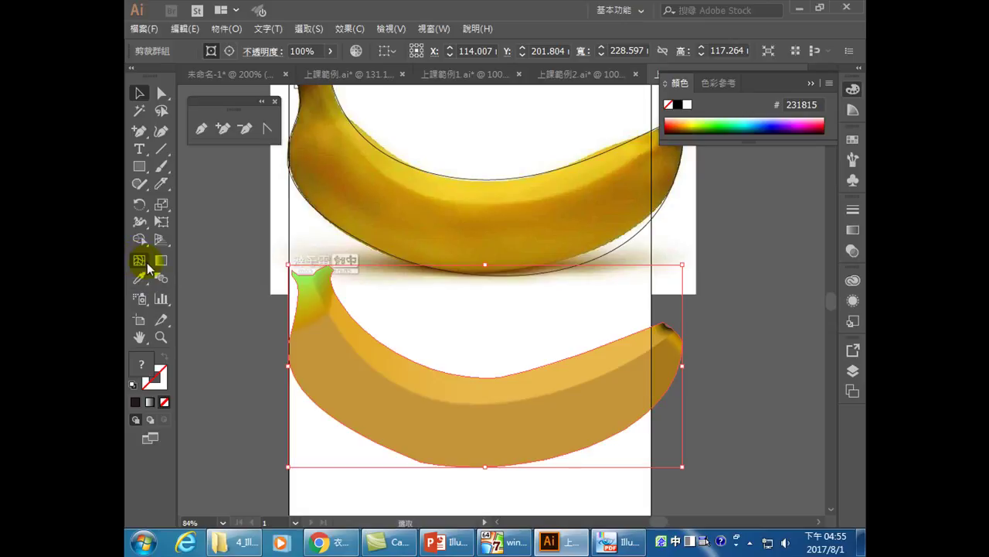